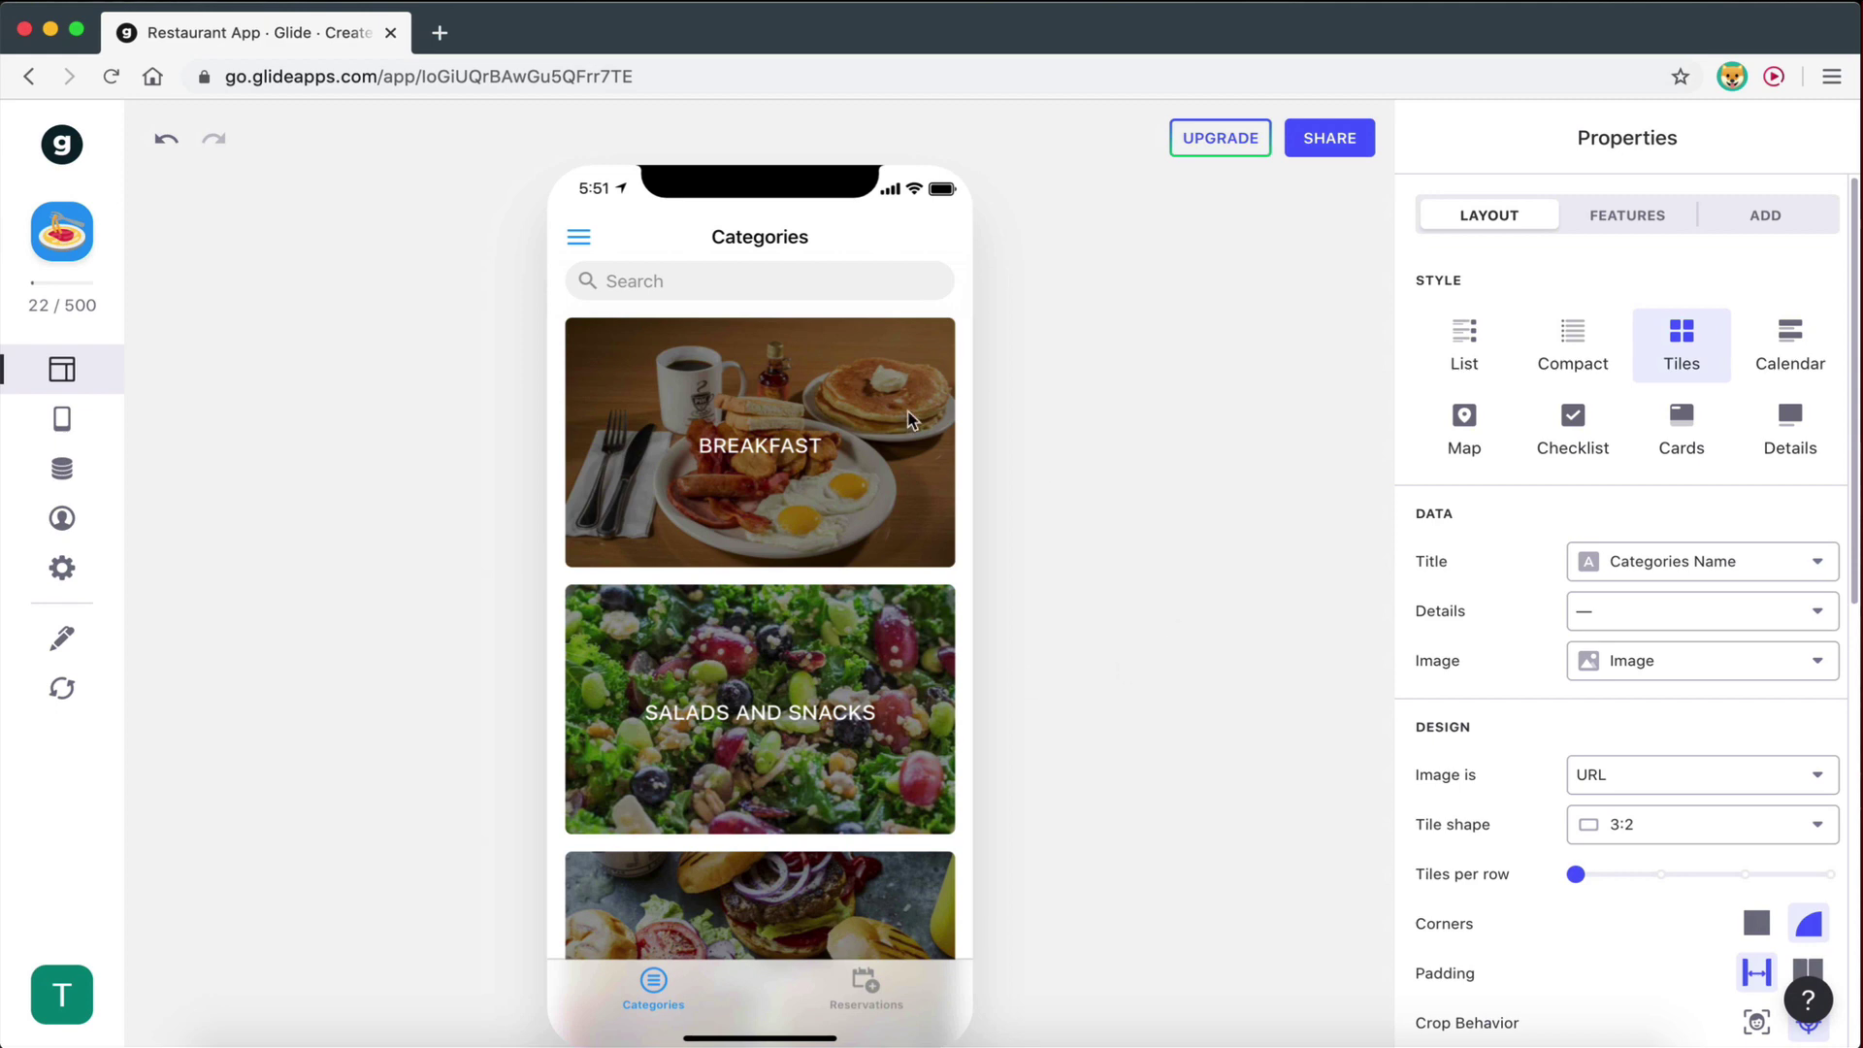
Look through the Categories tiles in the app preview and view the Reservations screen.
{"action": "scroll", "coordinate": [709, 582], "scroll_direction": "down", "scroll_amount": 6}
{"action": "scroll", "coordinate": [706, 581], "scroll_direction": "up", "scroll_amount": 3}
{"action": "scroll", "coordinate": [738, 544], "scroll_direction": "up", "scroll_amount": 3}
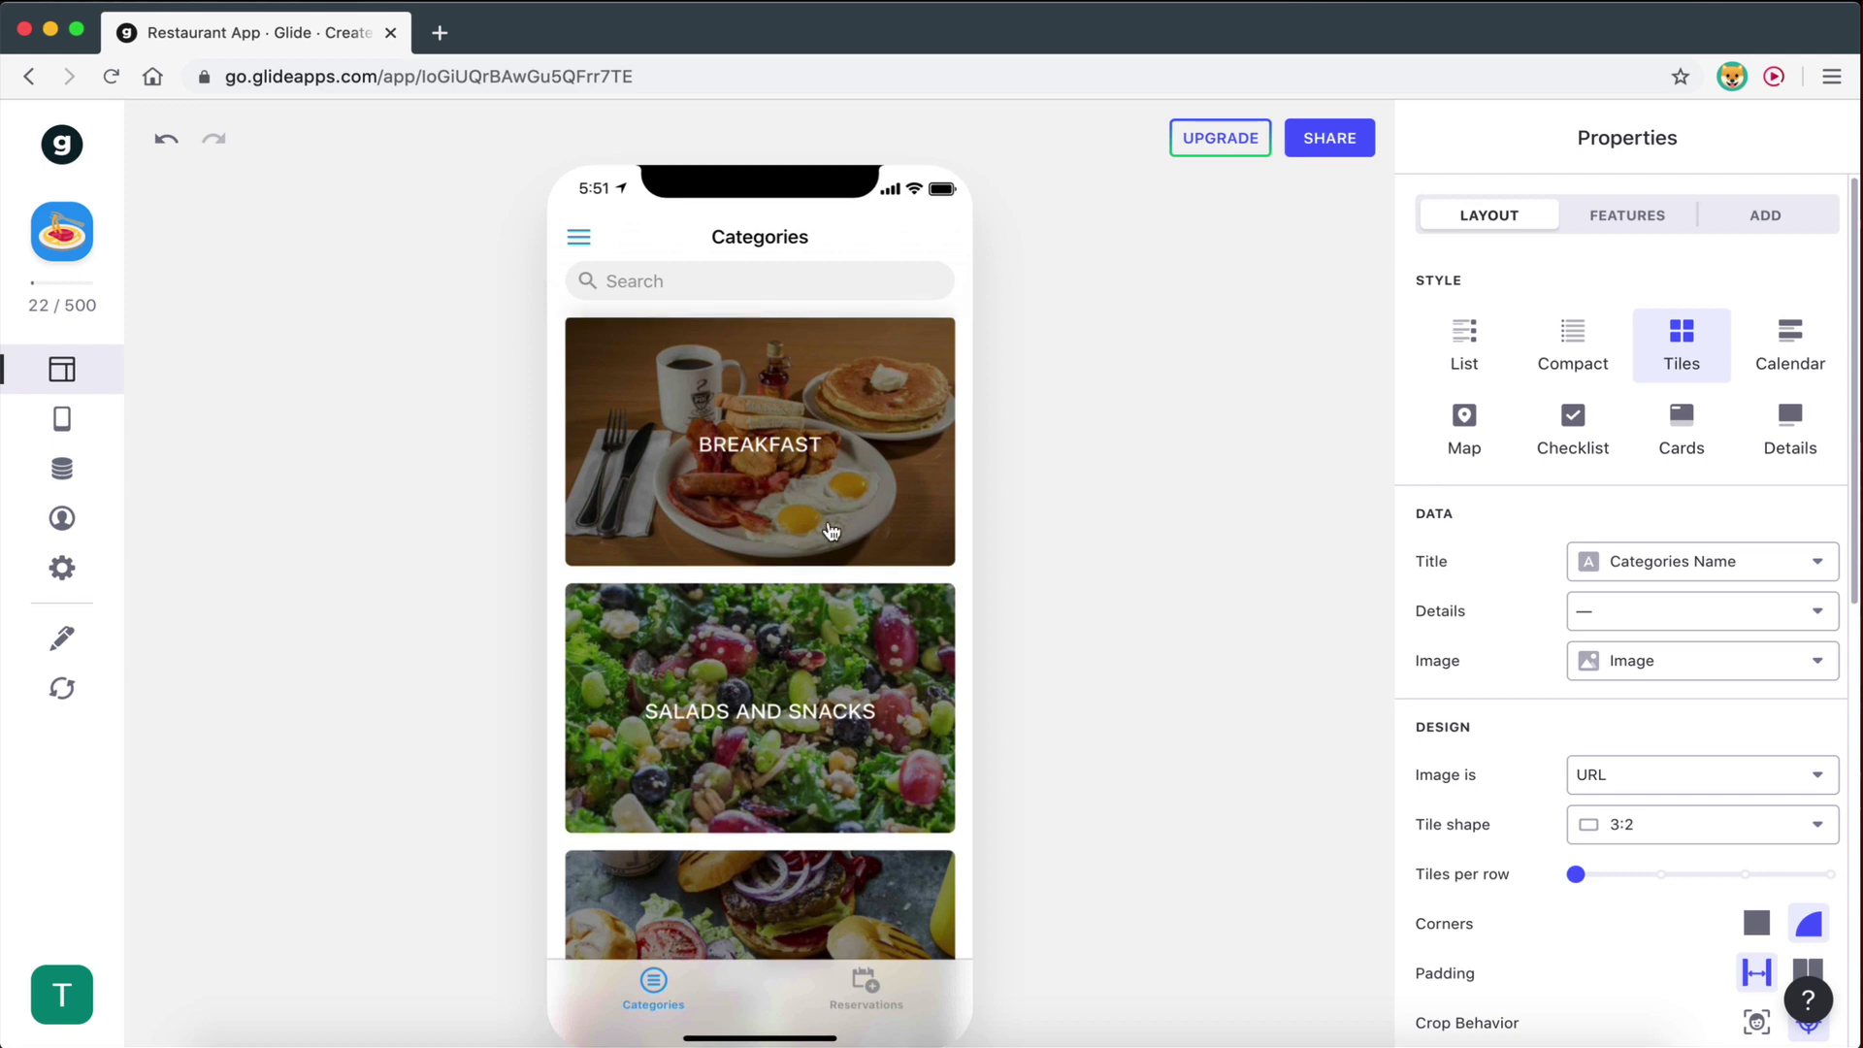
{"action": "scroll", "coordinate": [831, 532], "scroll_direction": "down", "scroll_amount": 5}
{"action": "scroll", "coordinate": [854, 757], "scroll_direction": "up", "scroll_amount": 5}
{"action": "scroll", "coordinate": [835, 524], "scroll_direction": "down", "scroll_amount": 5}
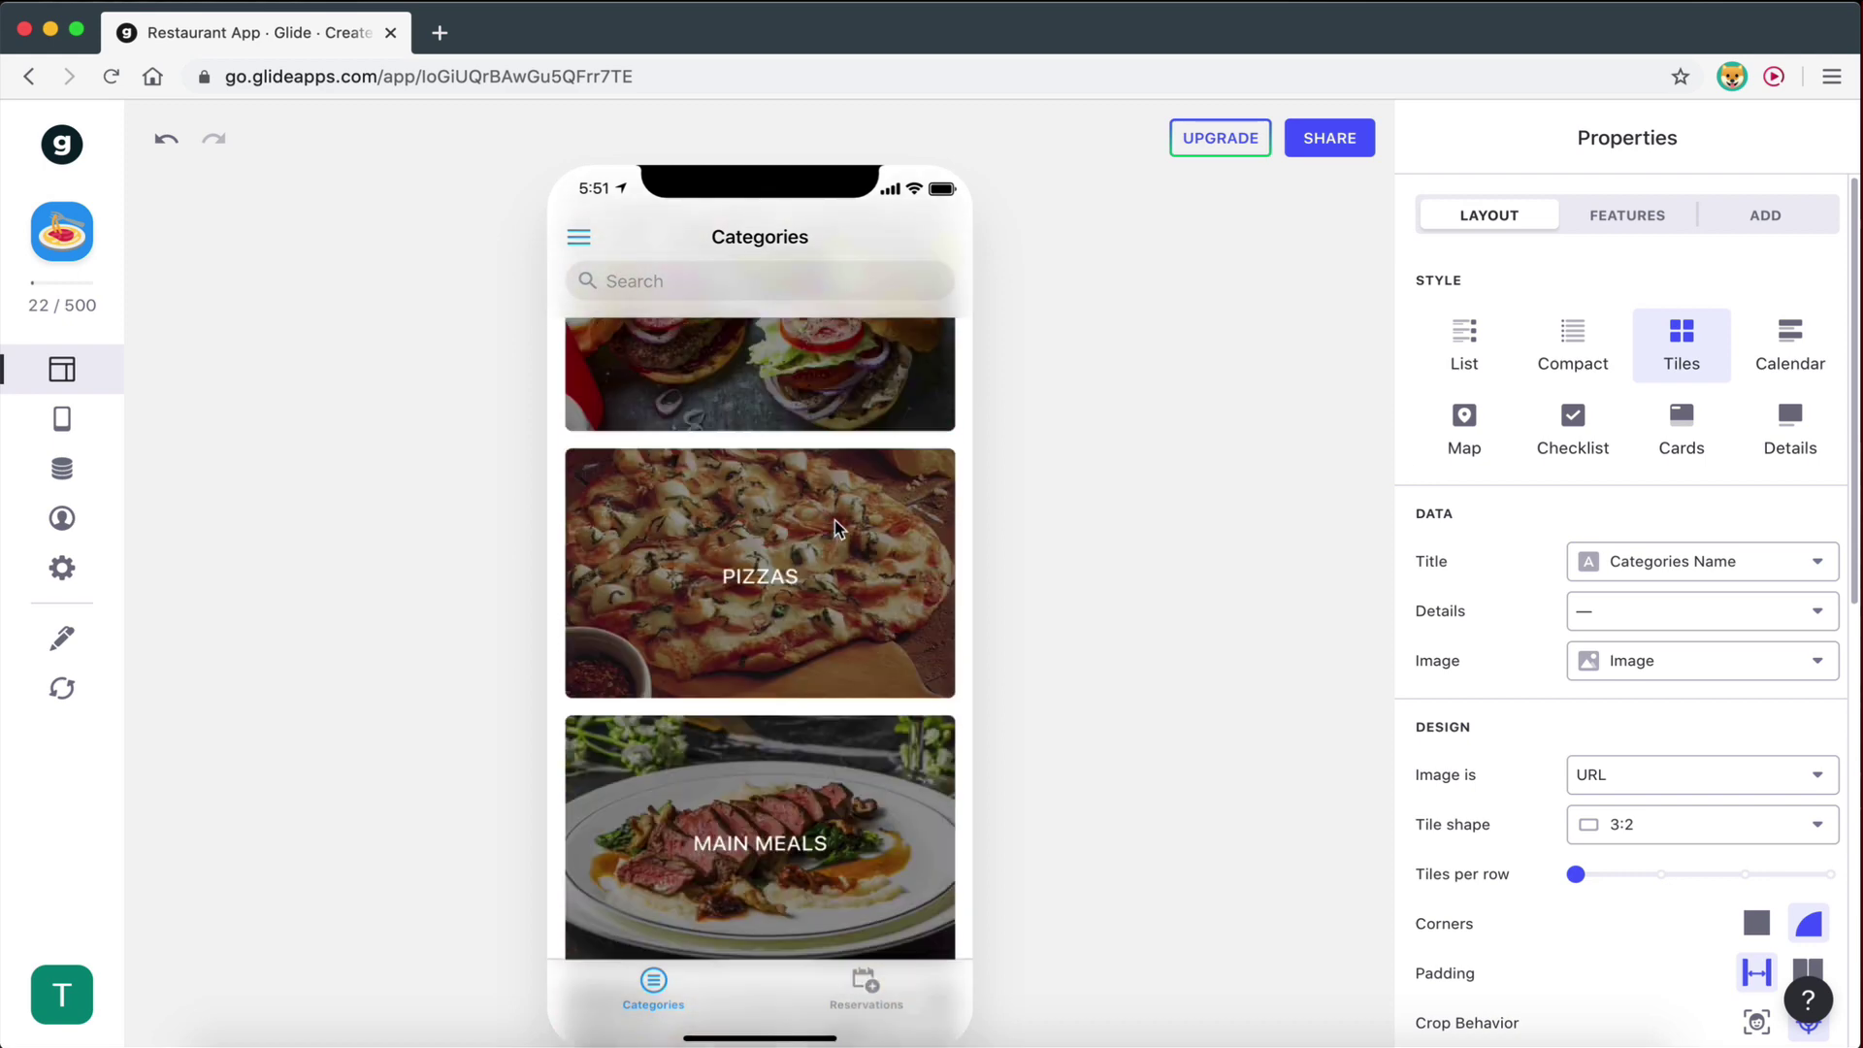
{"action": "scroll", "coordinate": [835, 524], "scroll_direction": "up", "scroll_amount": 5}
{"action": "left_click", "coordinate": [741, 681]}
{"action": "left_click", "coordinate": [600, 243]}
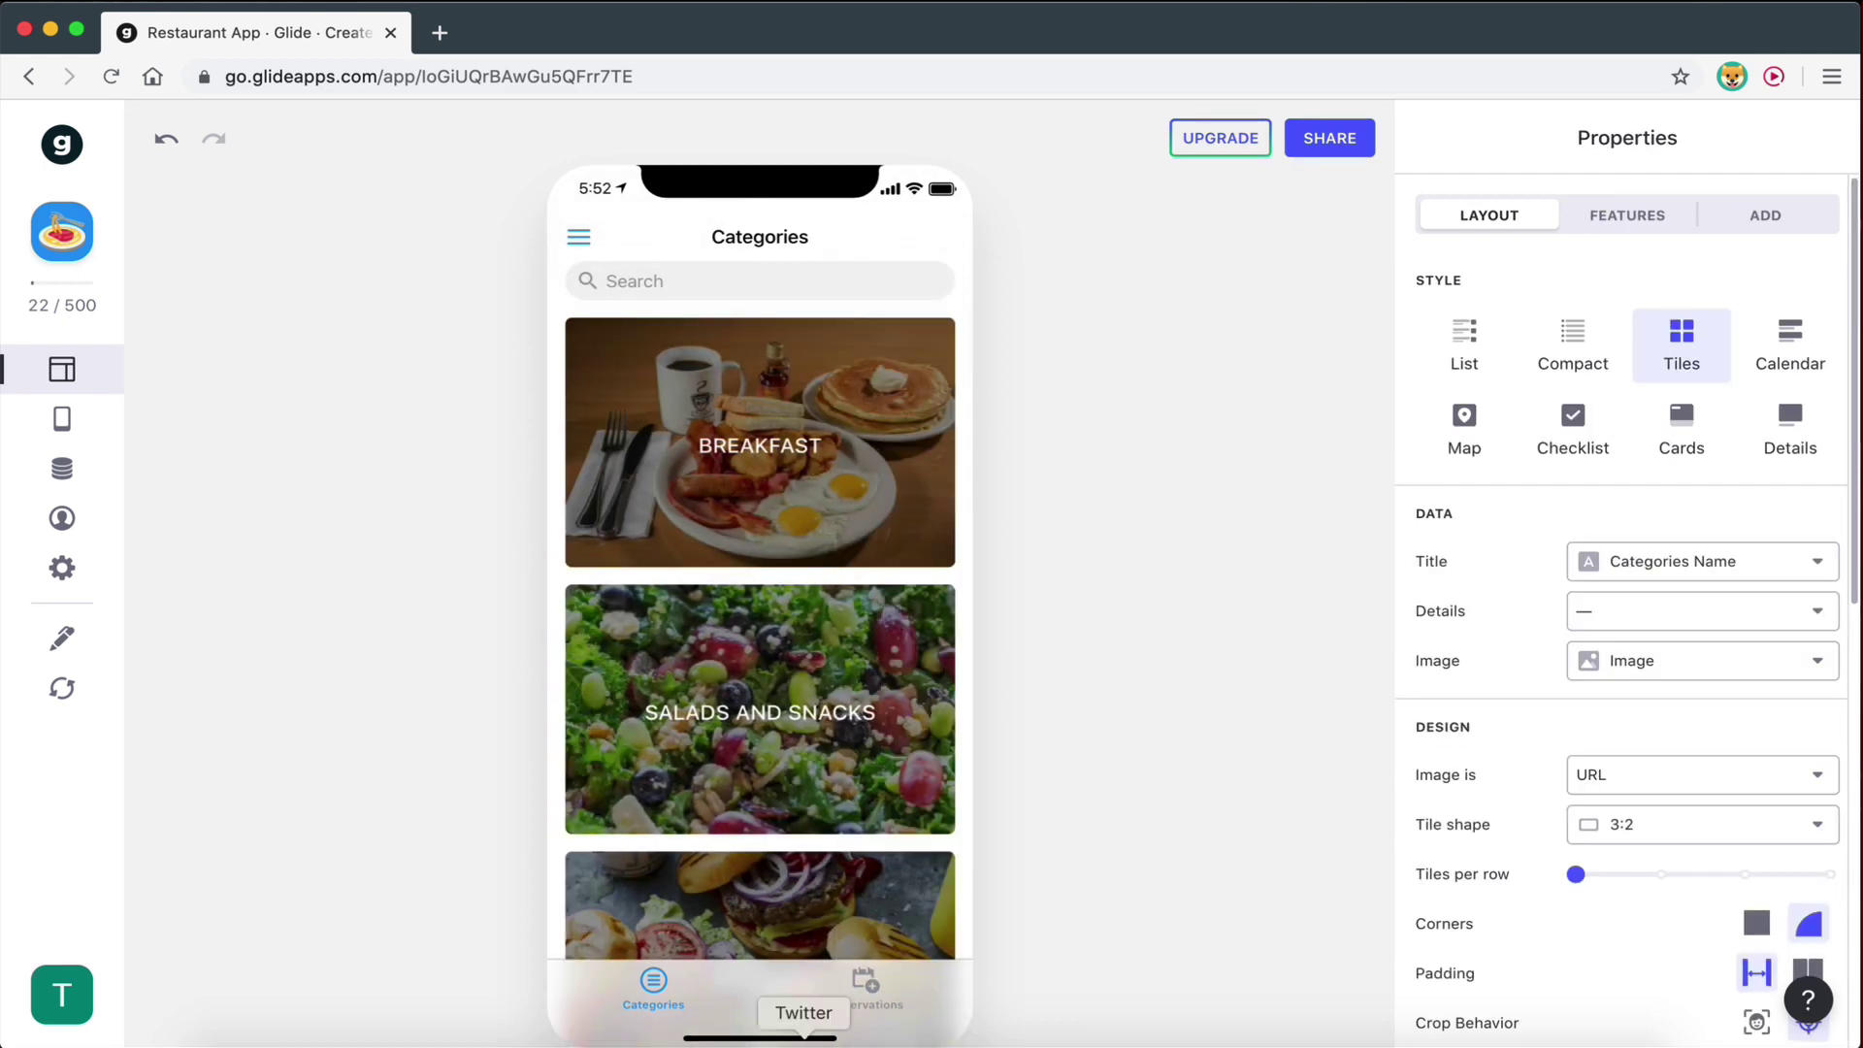
{"action": "left_click", "coordinate": [853, 970]}
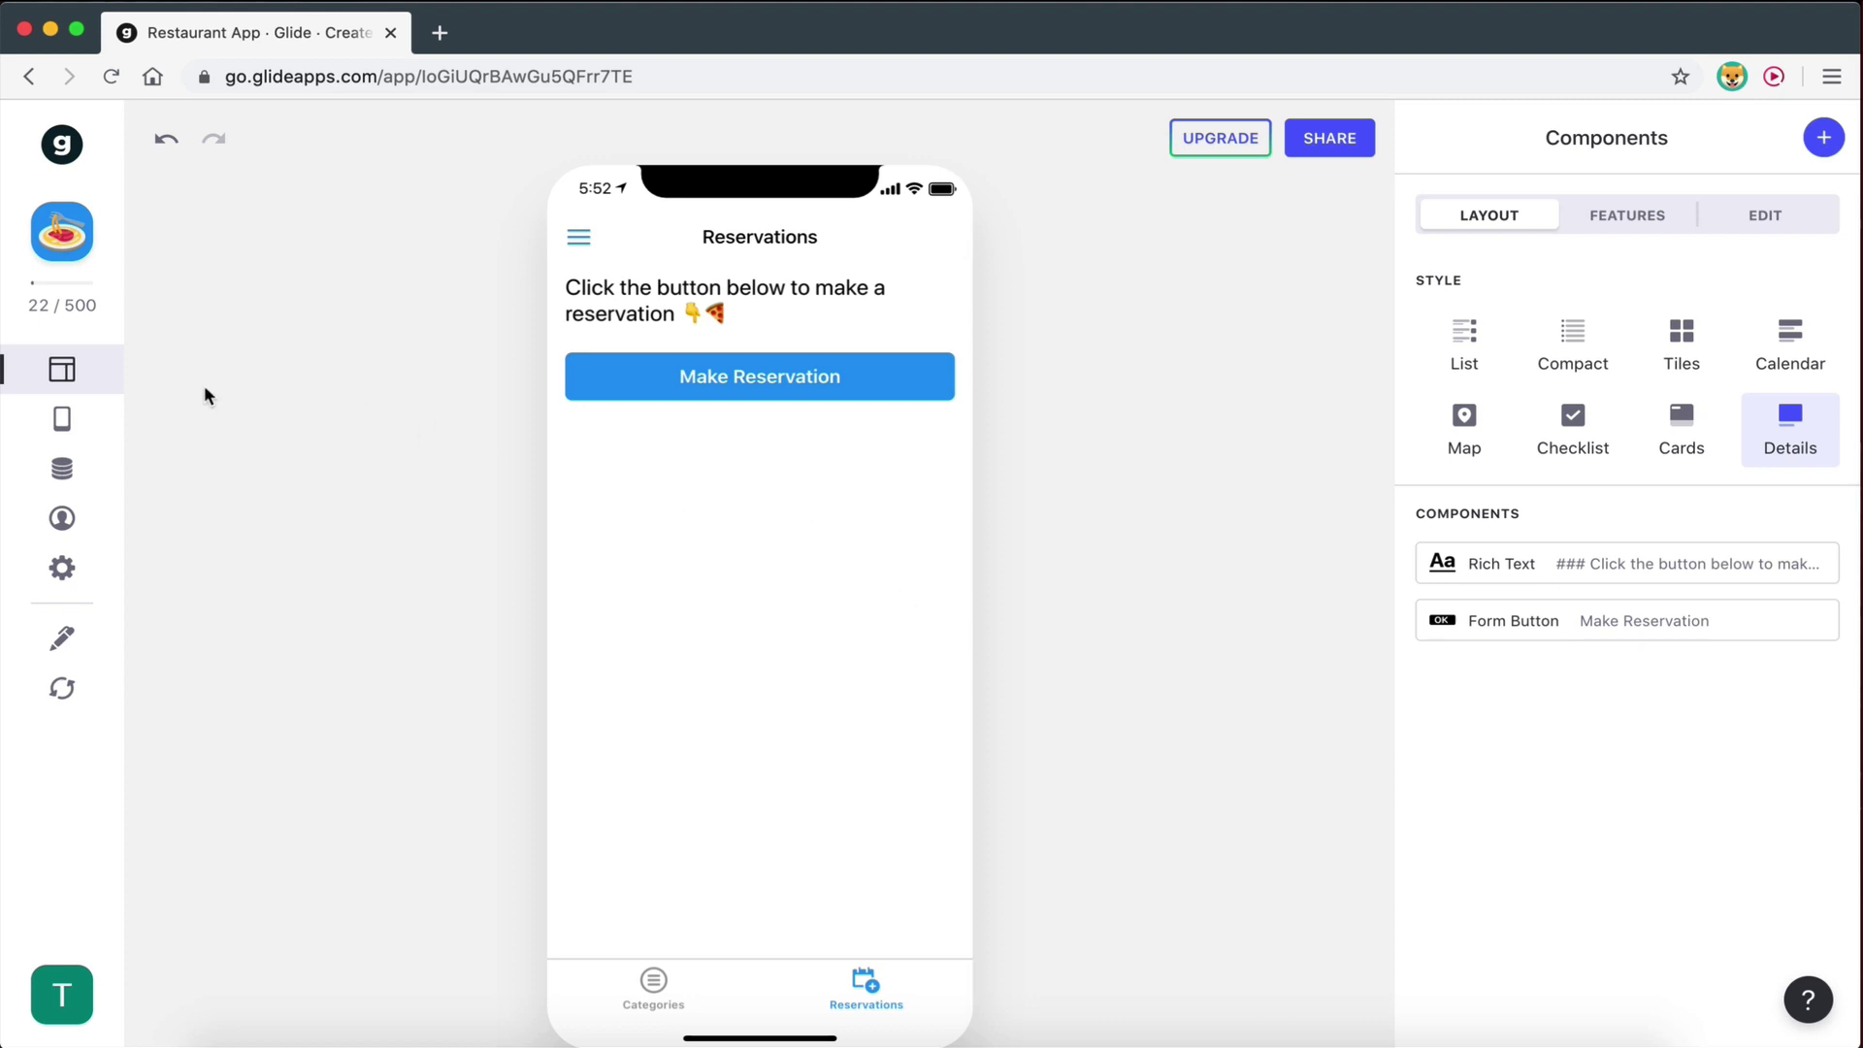
Add a new tab to the app and label it "About Us".
{"action": "left_click", "coordinate": [68, 422]}
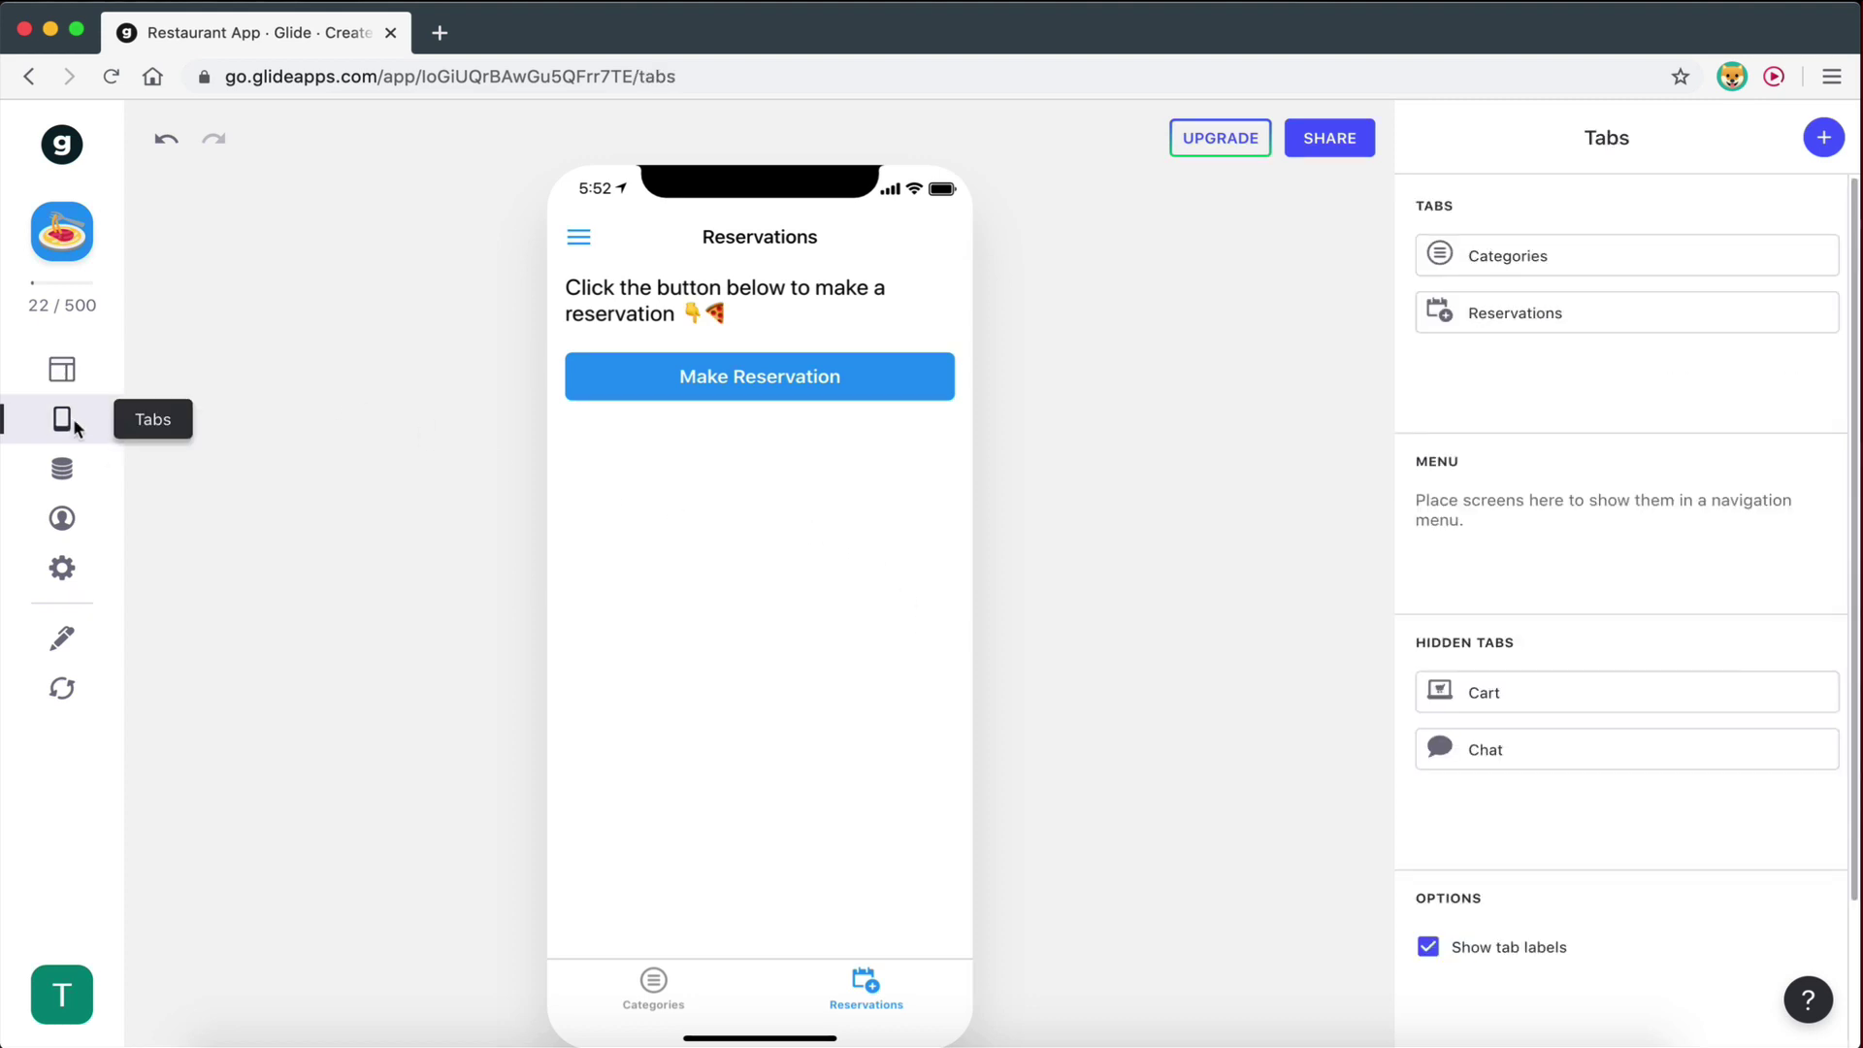
{"action": "left_click", "coordinate": [1824, 138]}
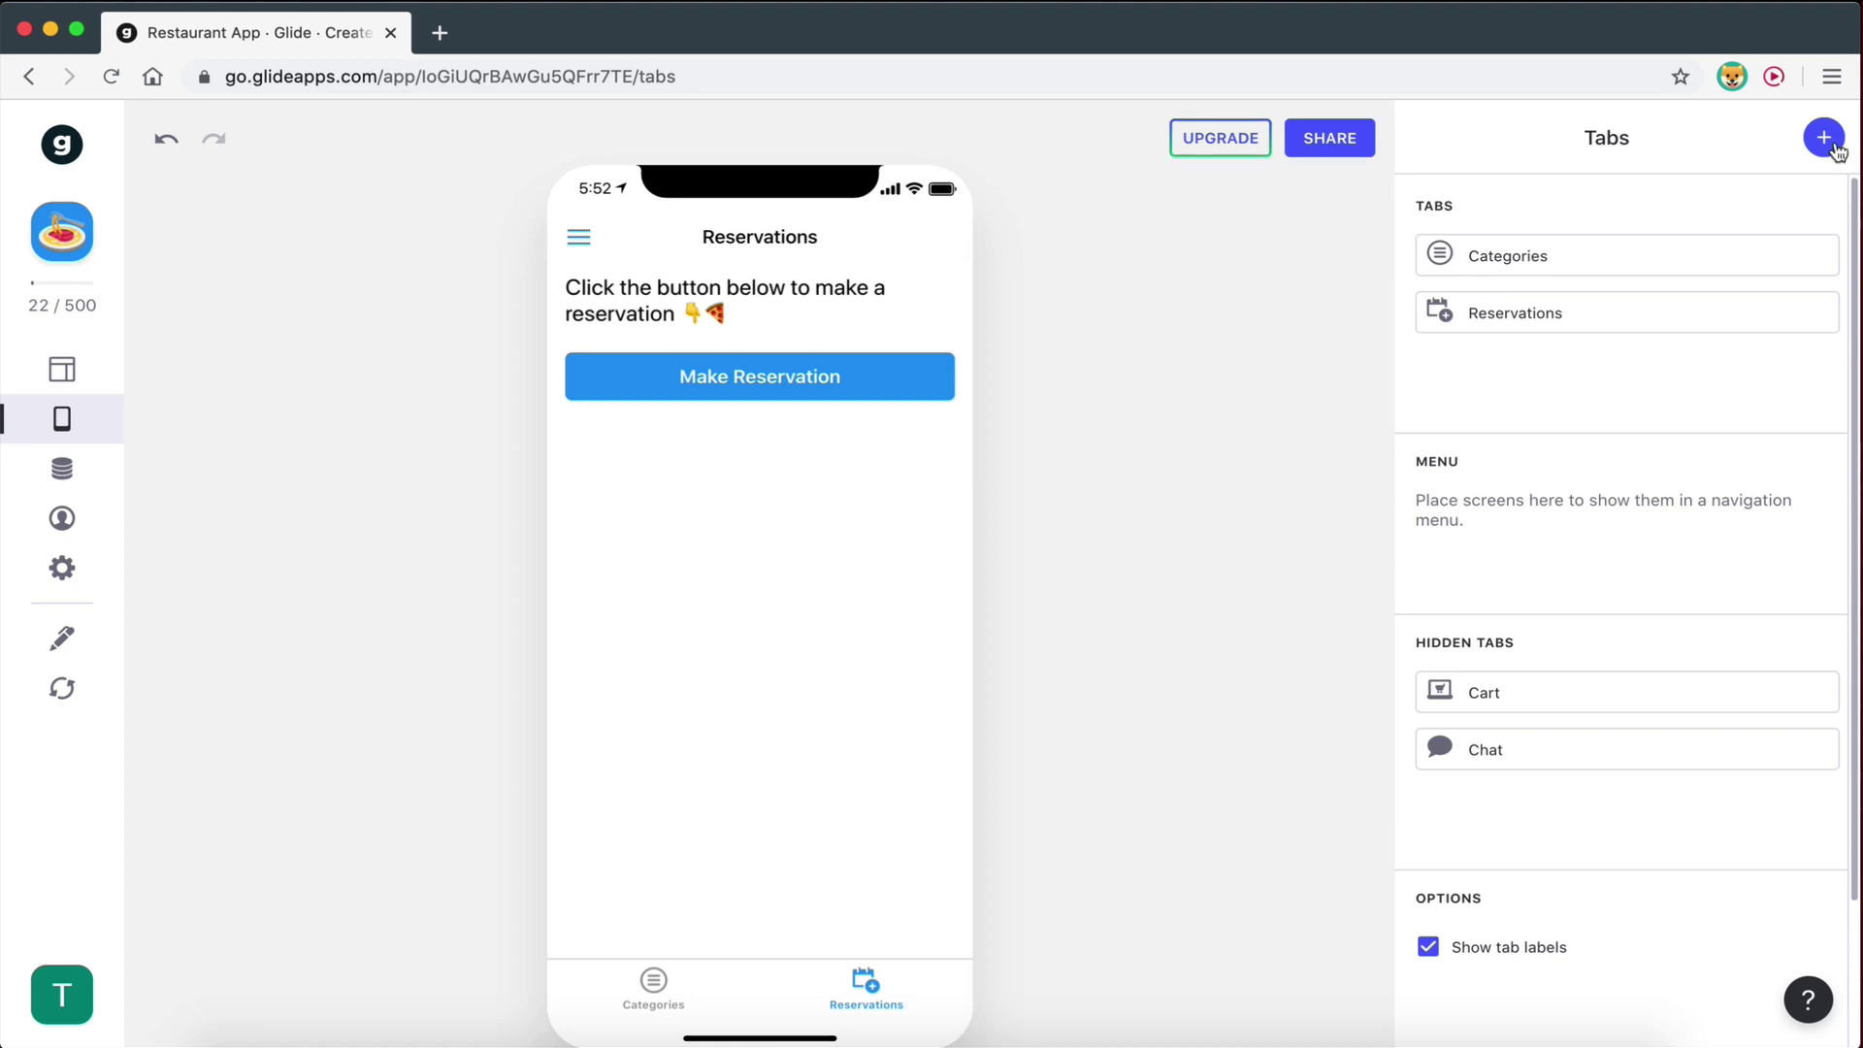
{"action": "left_click", "coordinate": [1648, 225]}
{"action": "left_click_drag", "start_coordinate": [1647, 225], "coordinate": [1579, 233]}
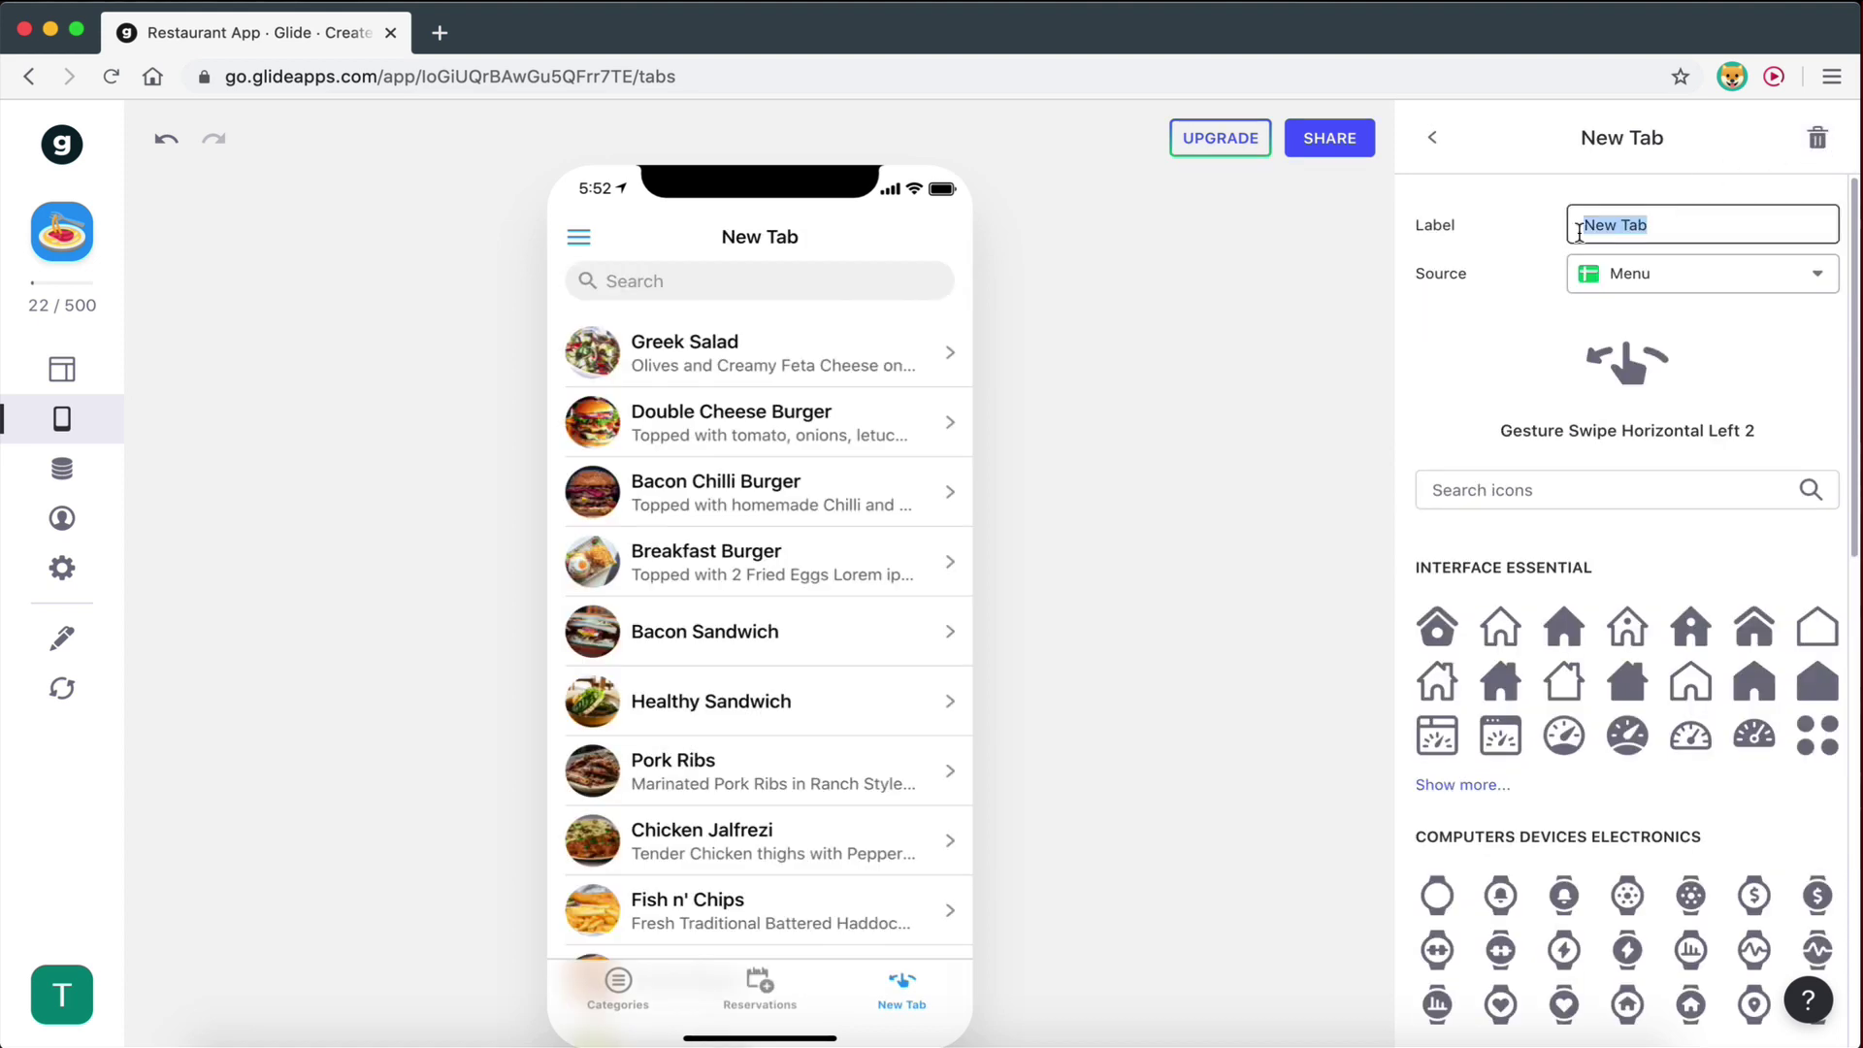
{"action": "type", "text": "About Us"}
{"action": "left_click", "coordinate": [1453, 399]}
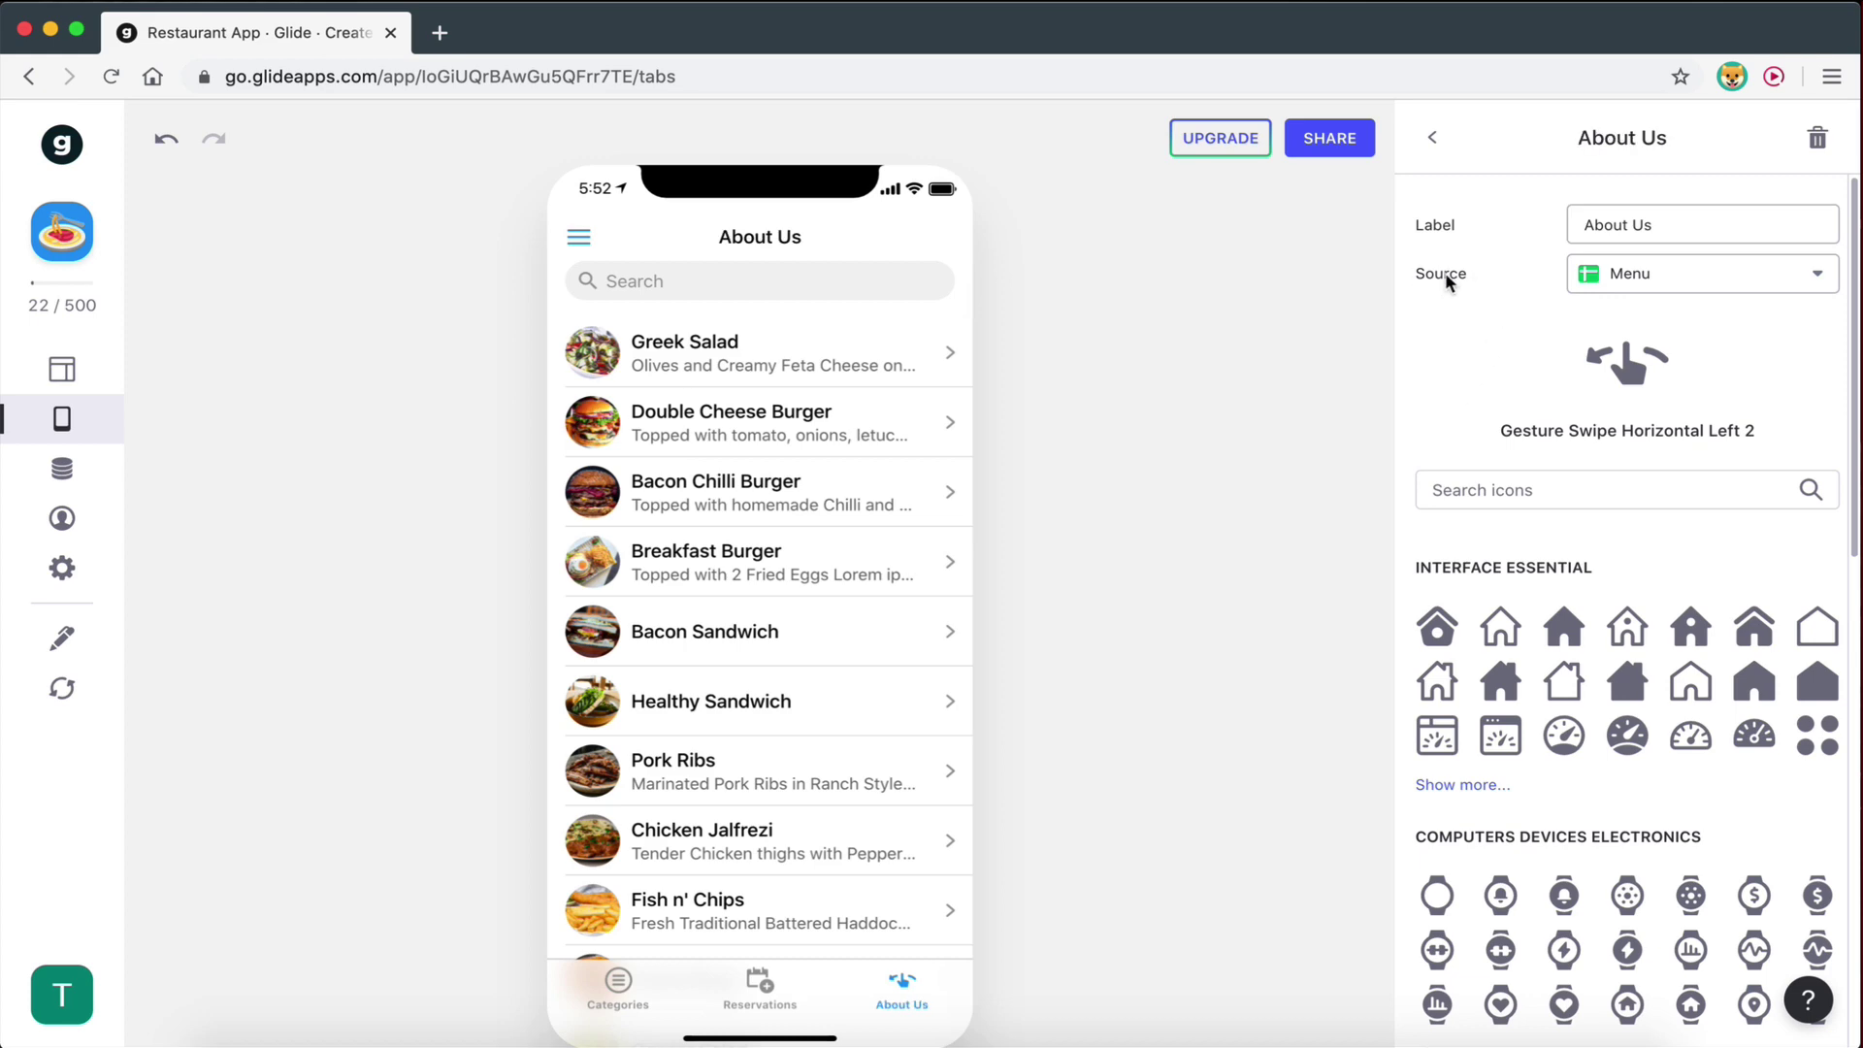
{"action": "key", "text": "ctrl+Right"}
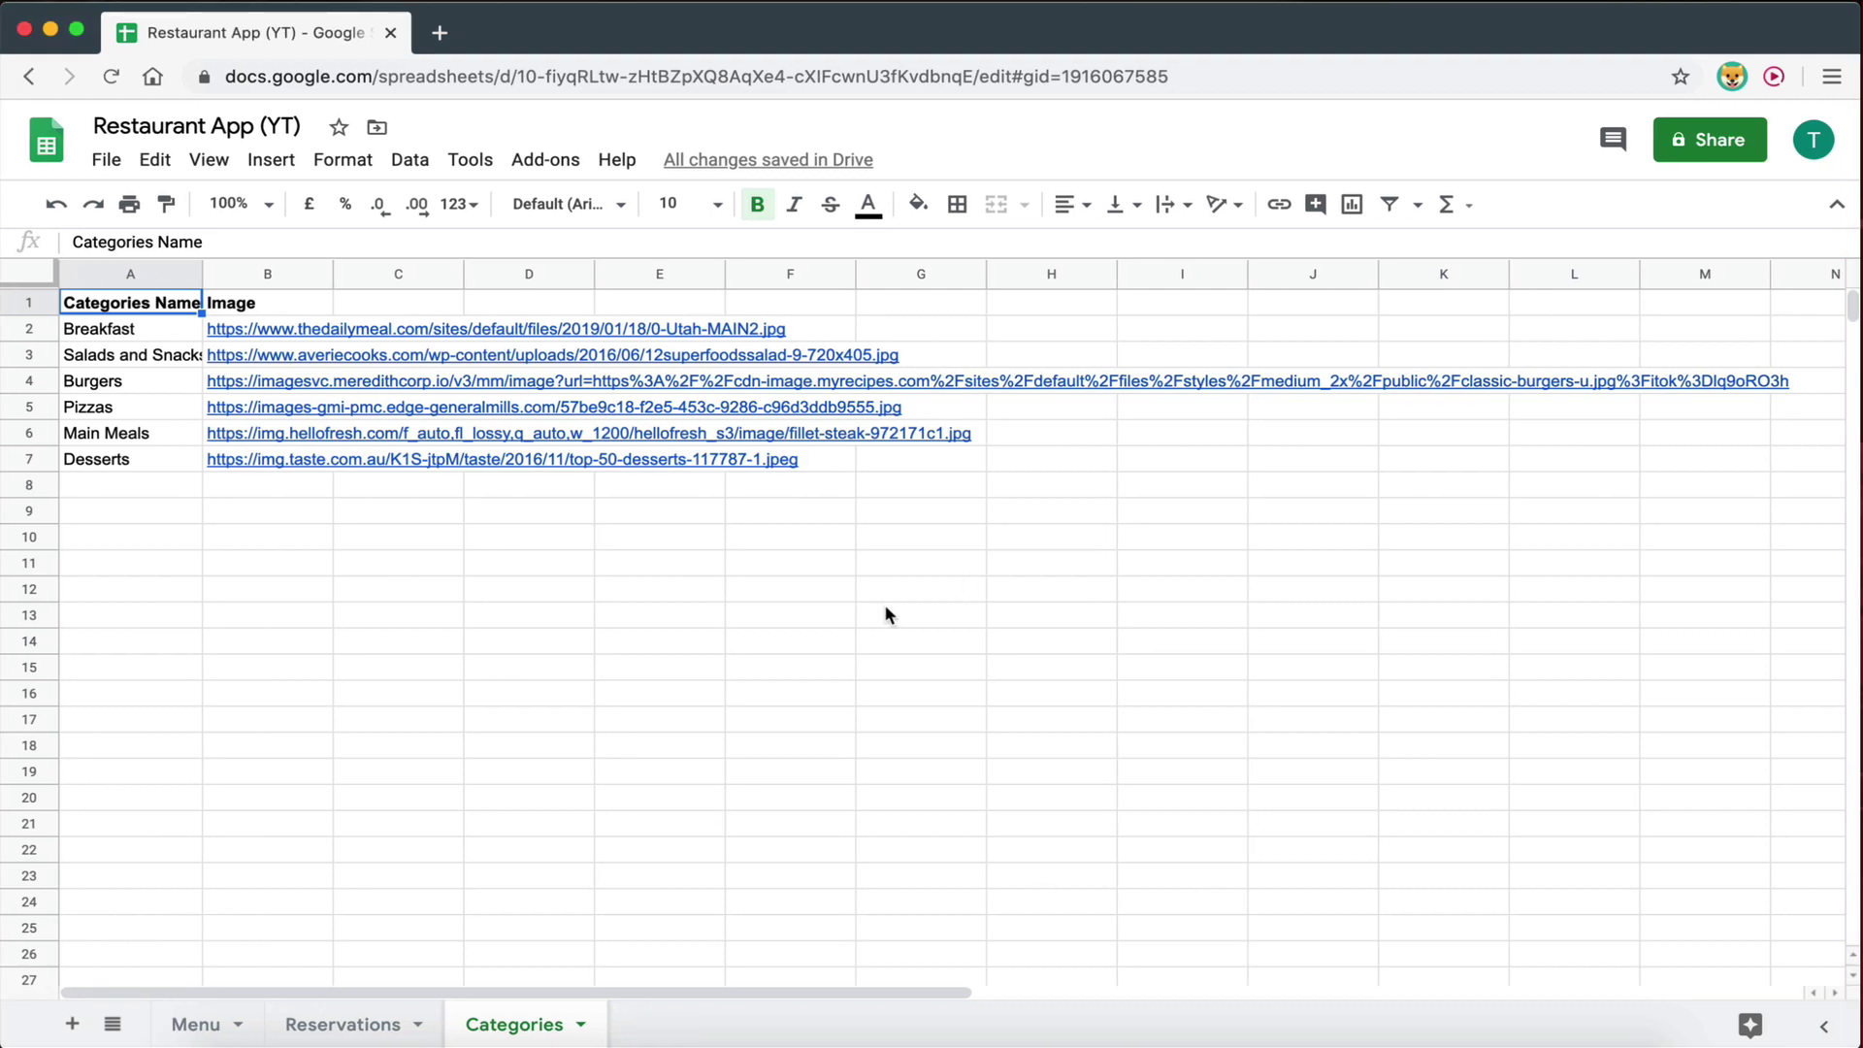
{"action": "key", "text": "ctrl+Left"}
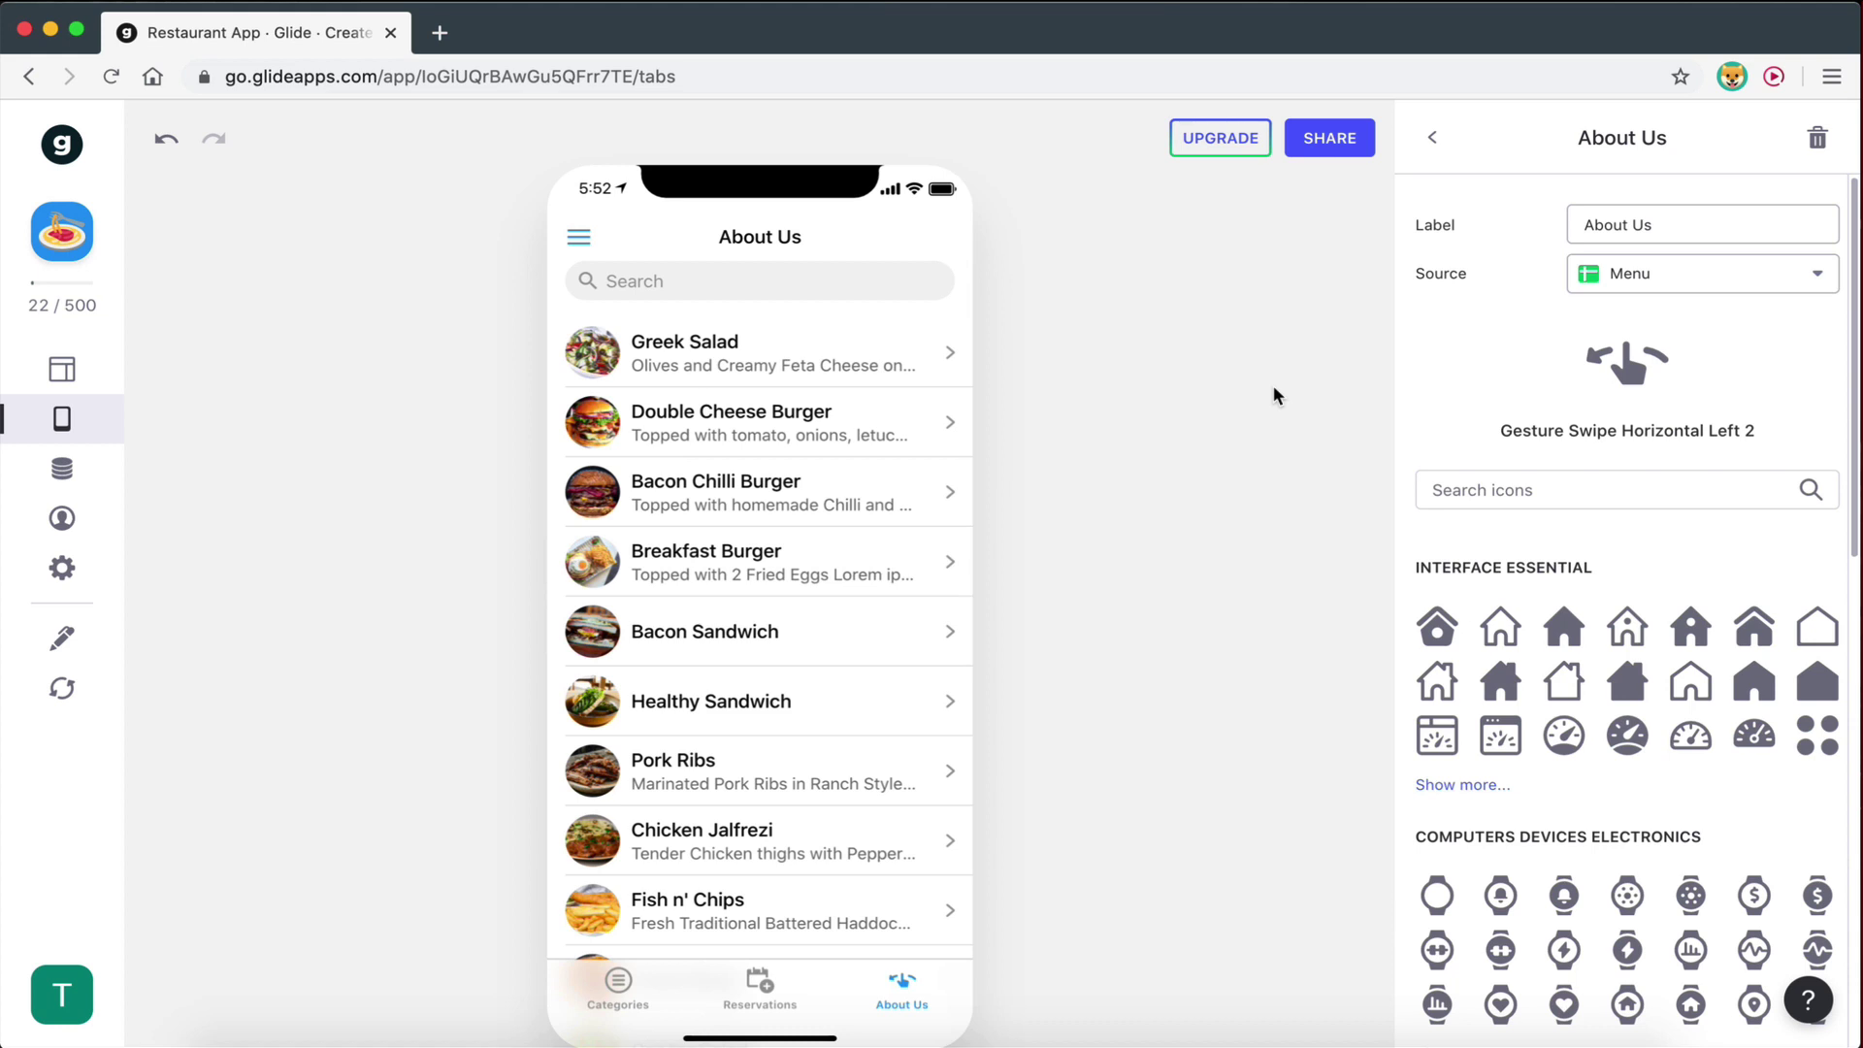
{"action": "key", "text": "ctrl+Right"}
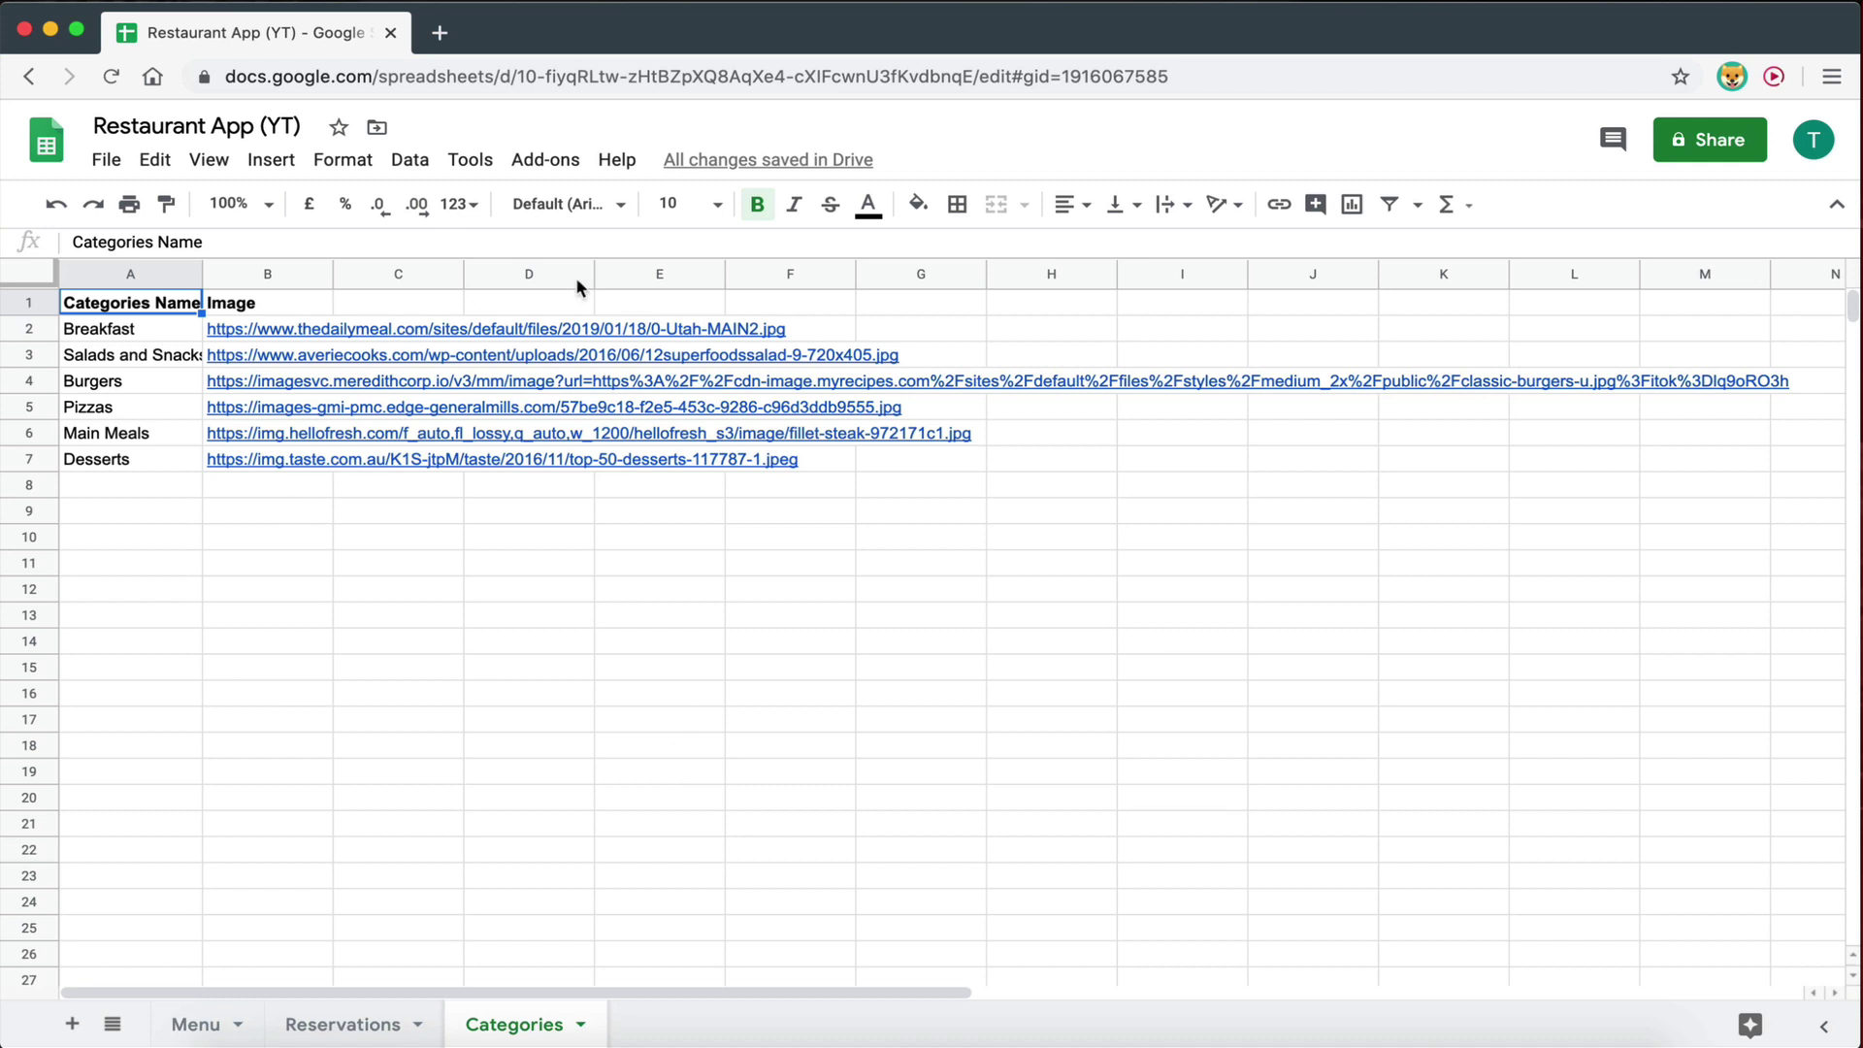
{"action": "left_click", "coordinate": [433, 590]}
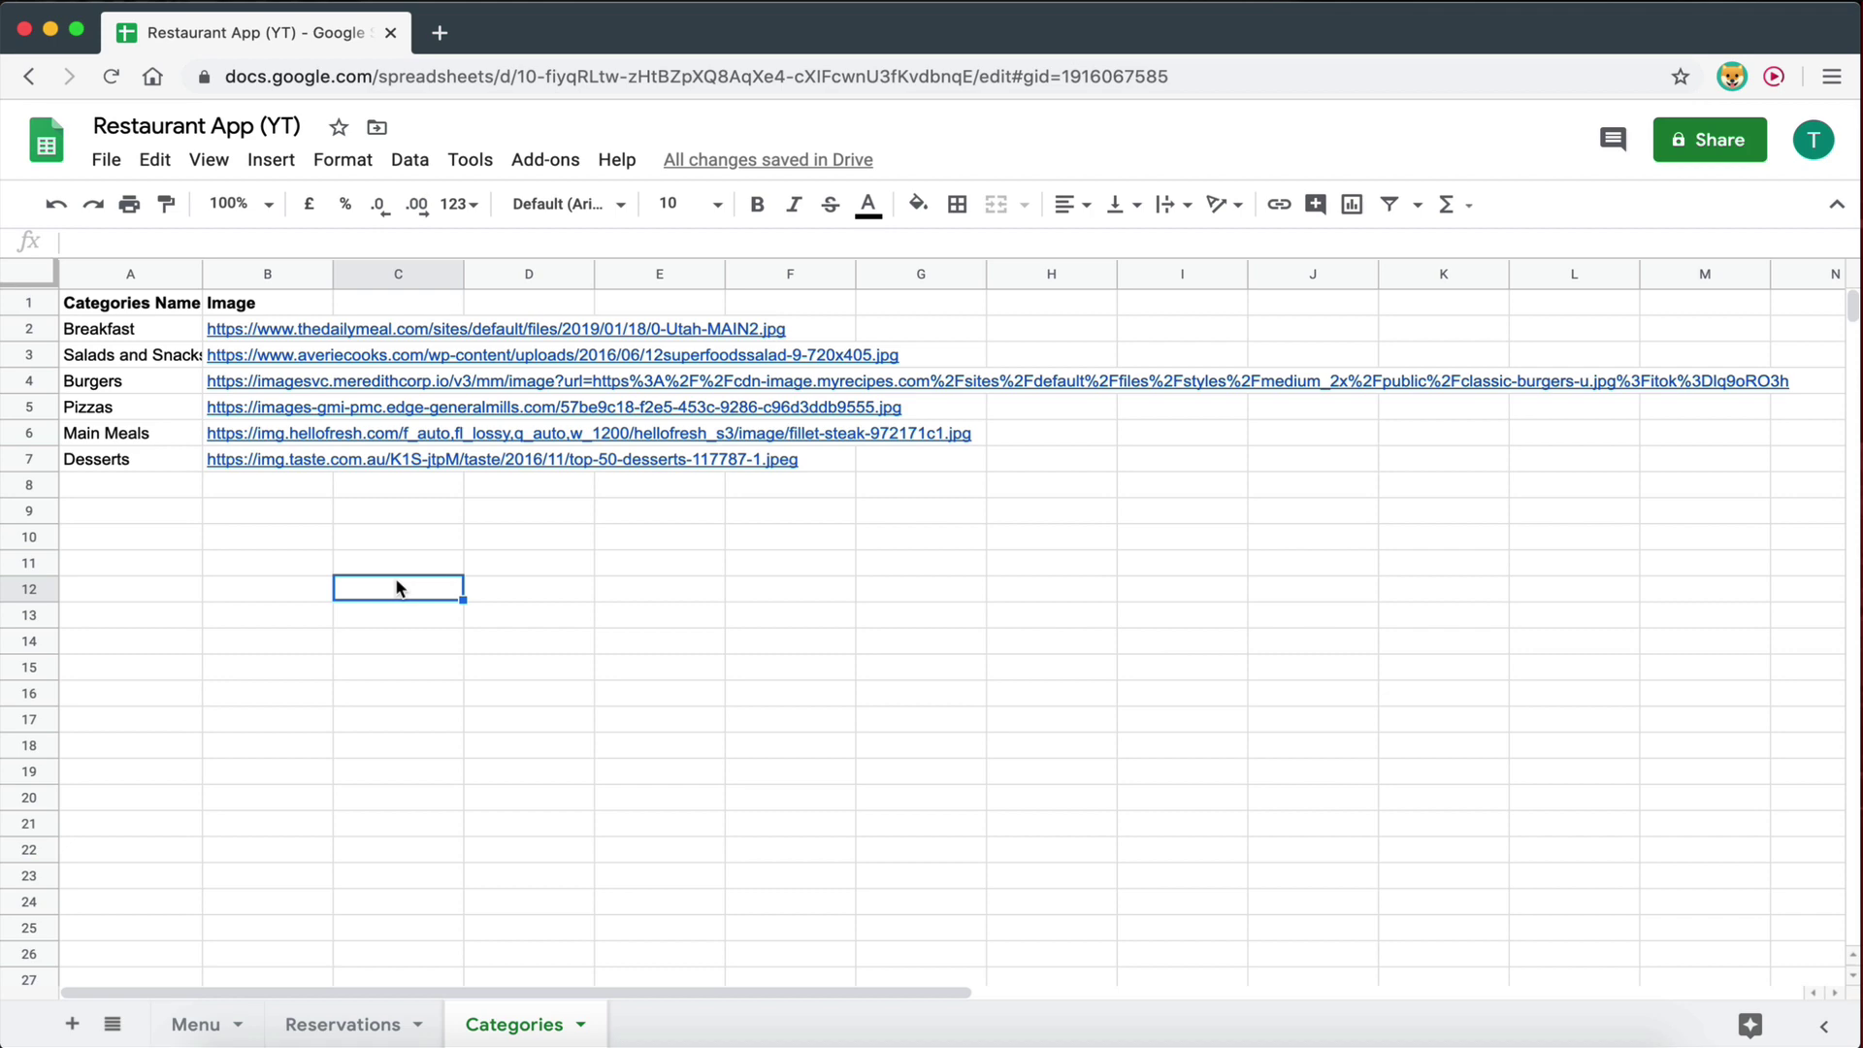
{"action": "key", "text": "ctrl+Left"}
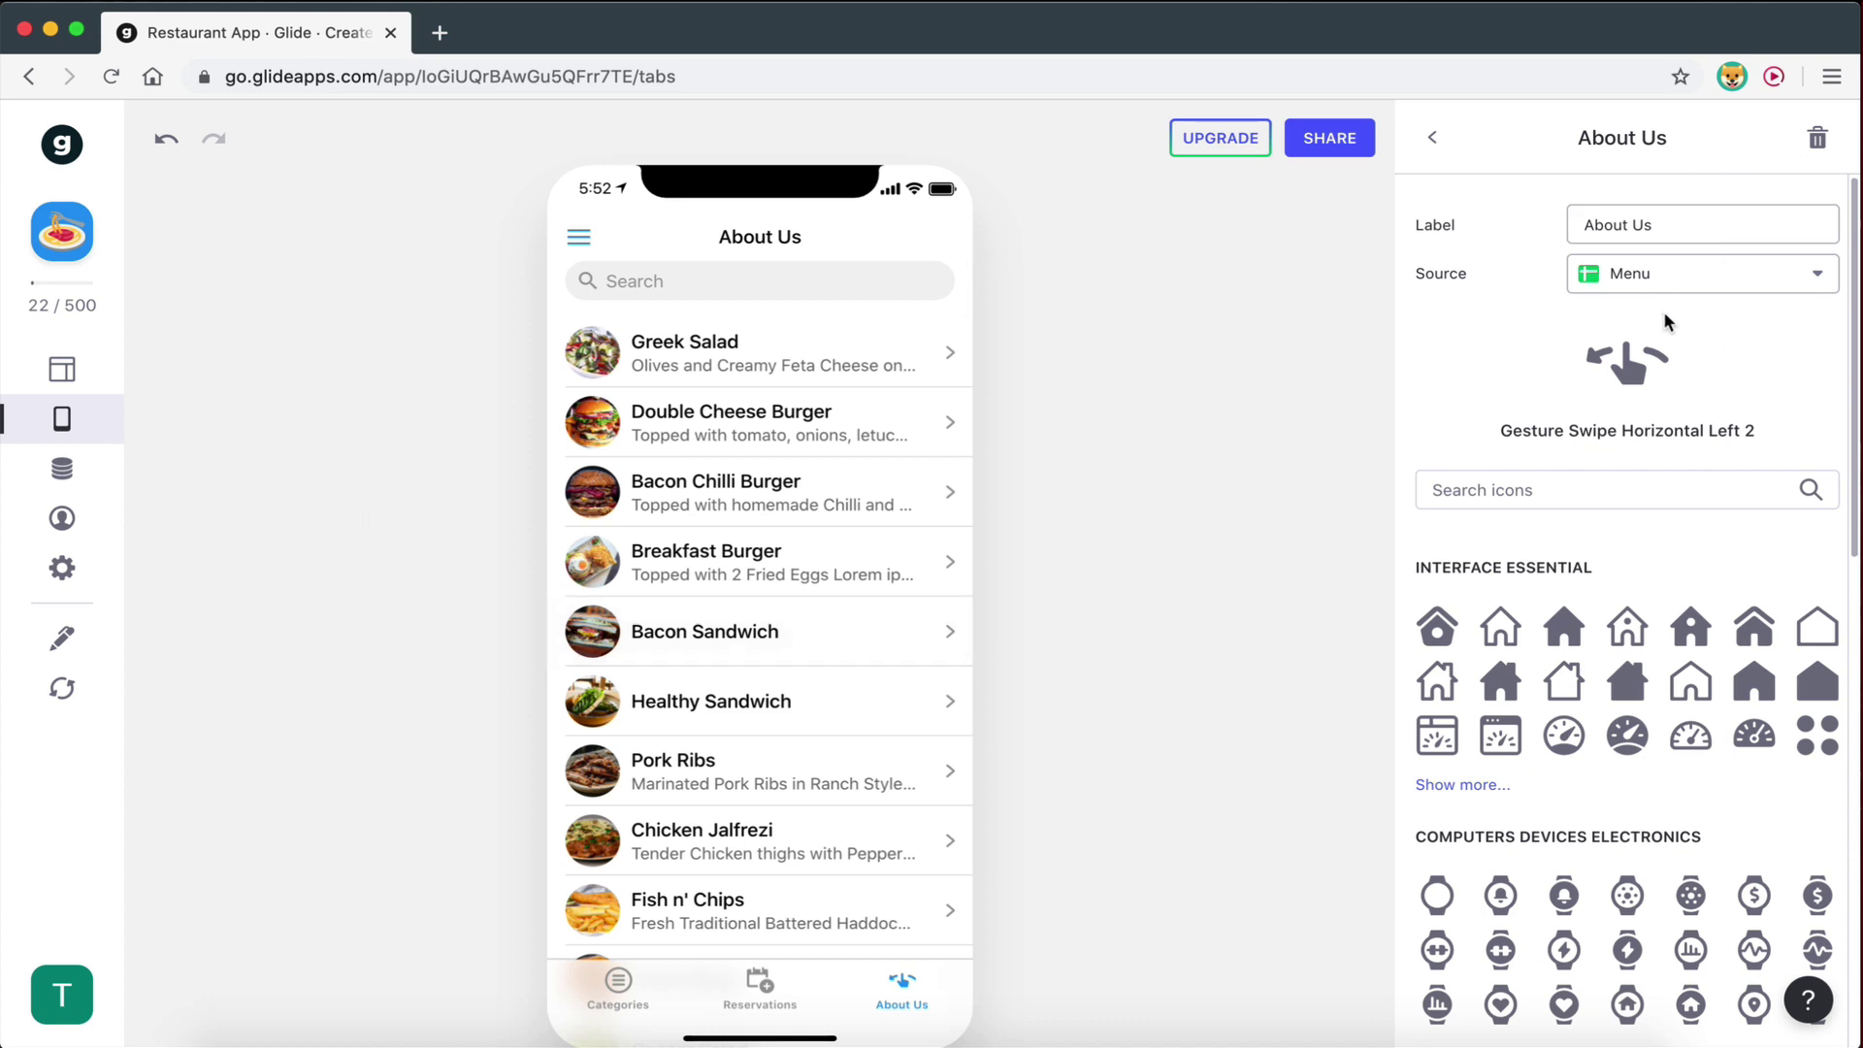
Set the About Us screen's layout style to Details and remove its Category, Price, Is Favorited? and Title components.
{"action": "left_click", "coordinate": [71, 386]}
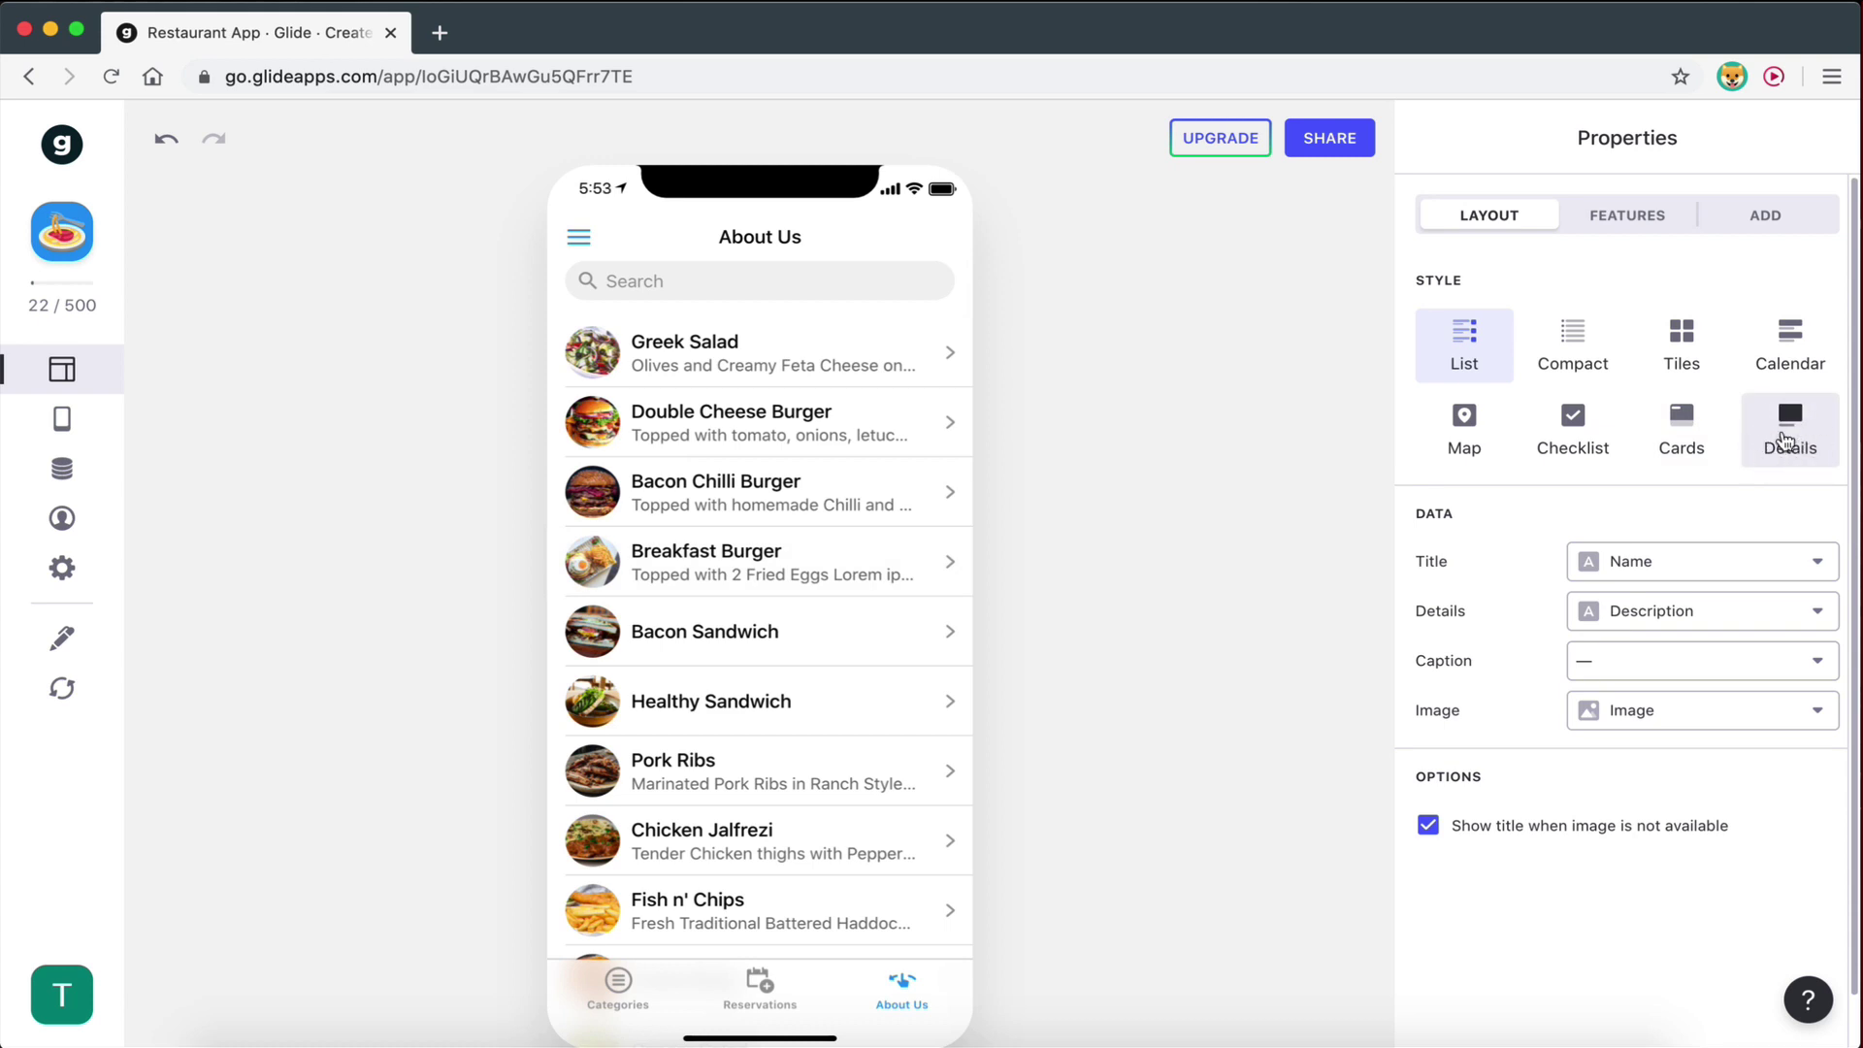
{"action": "left_click", "coordinate": [1783, 442]}
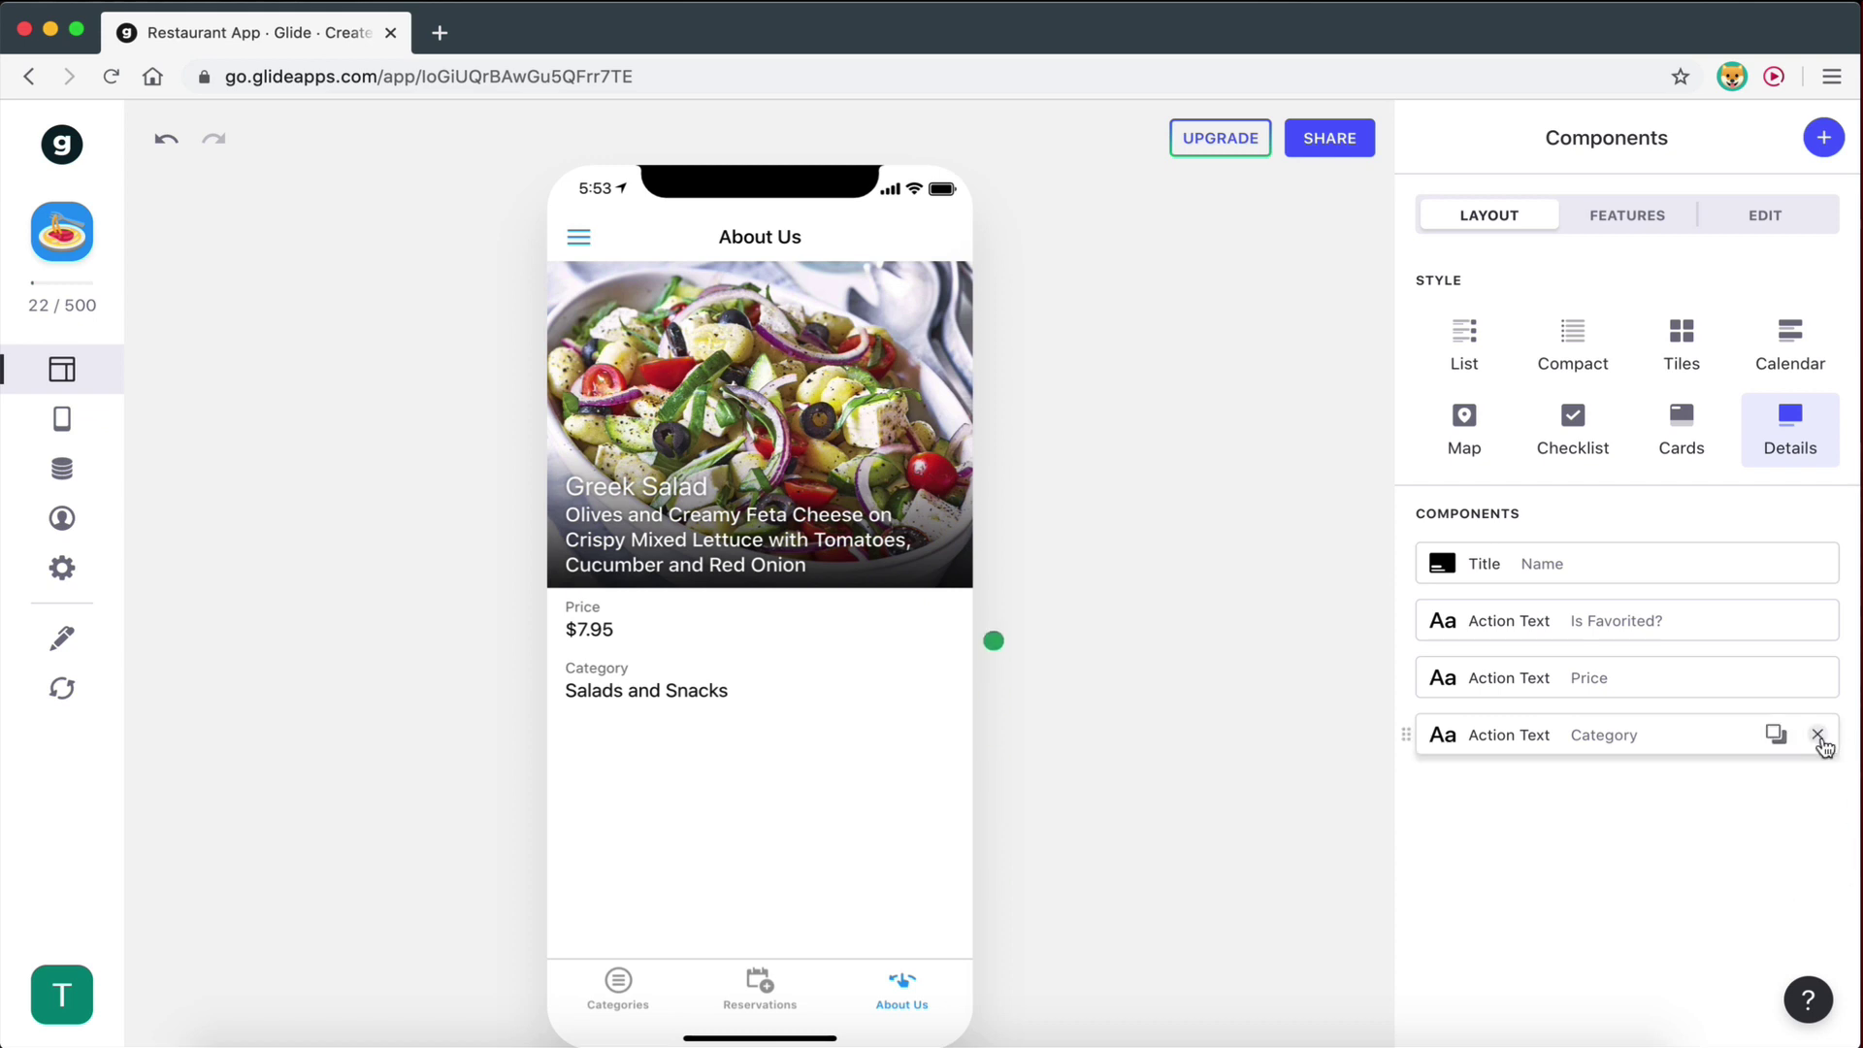
{"action": "left_click", "coordinate": [1818, 735]}
{"action": "left_click", "coordinate": [1818, 677]}
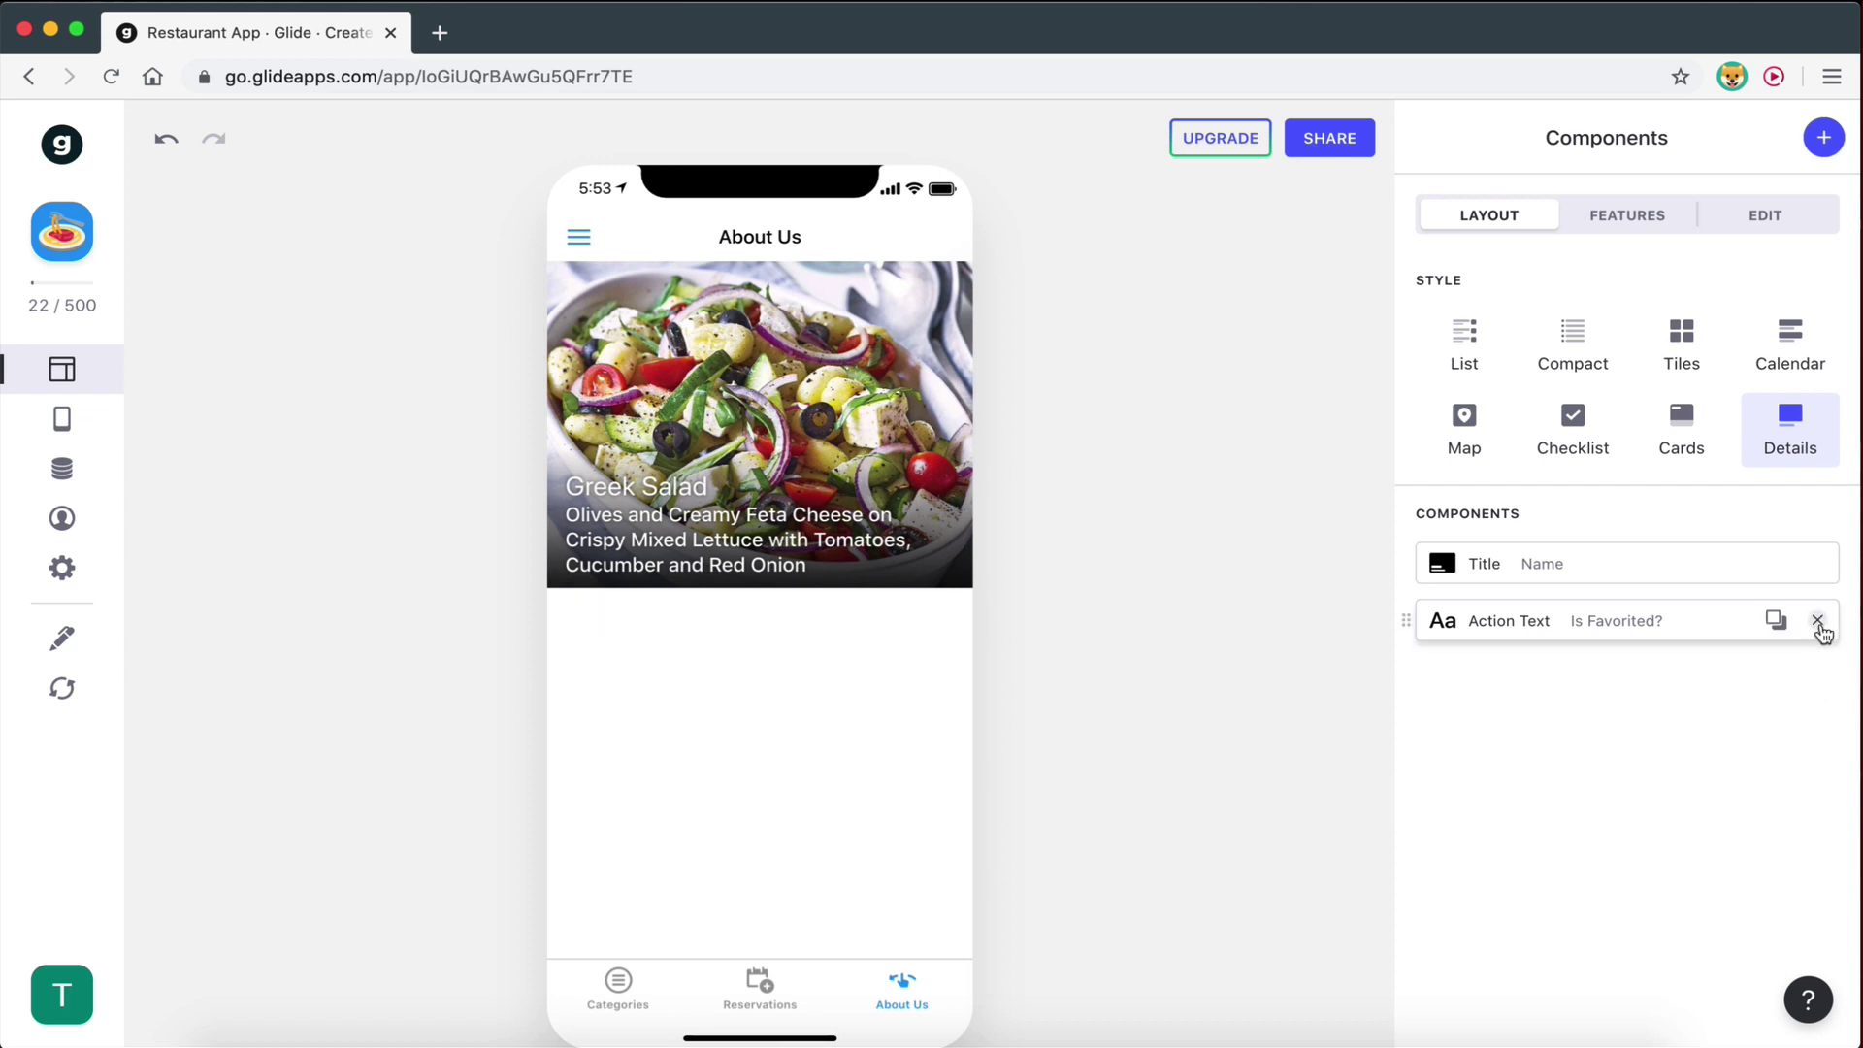
{"action": "left_click", "coordinate": [1817, 621]}
{"action": "left_click", "coordinate": [1818, 564]}
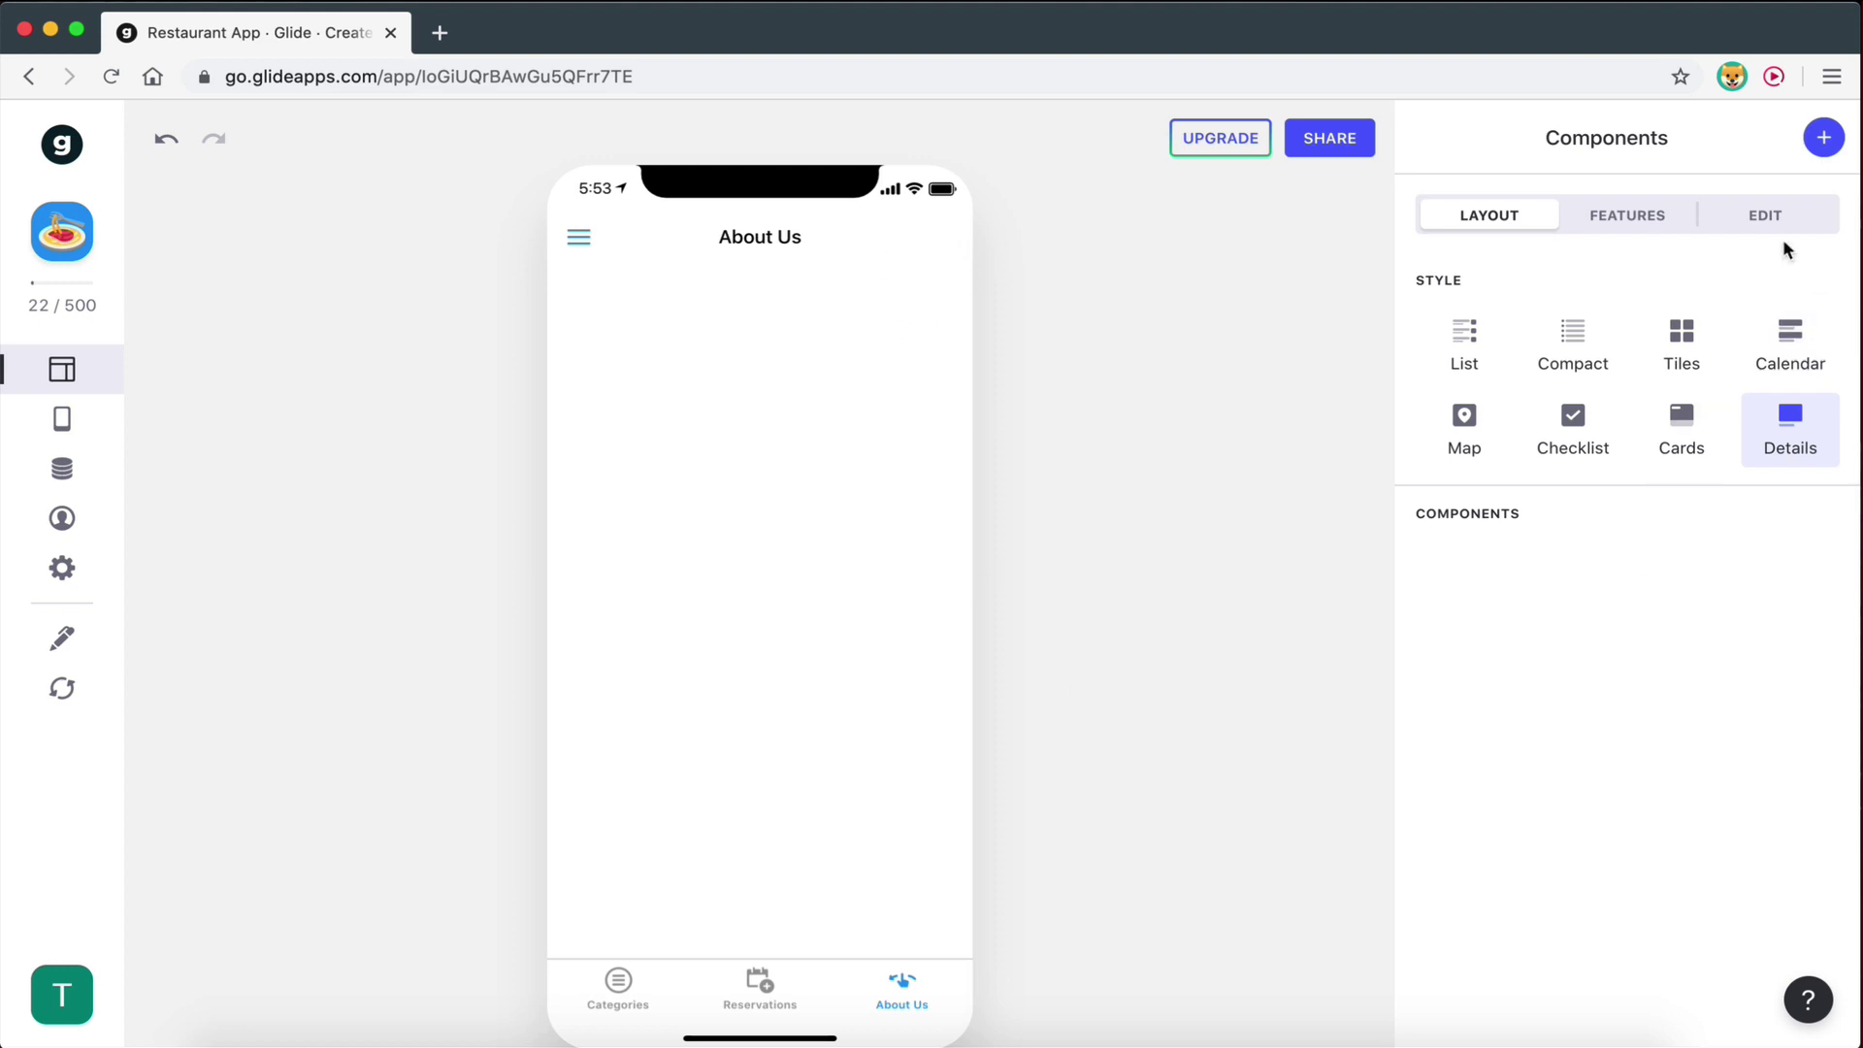
Add a Text component to the About Us screen and switch its data source to Custom.
{"action": "left_click", "coordinate": [1824, 139]}
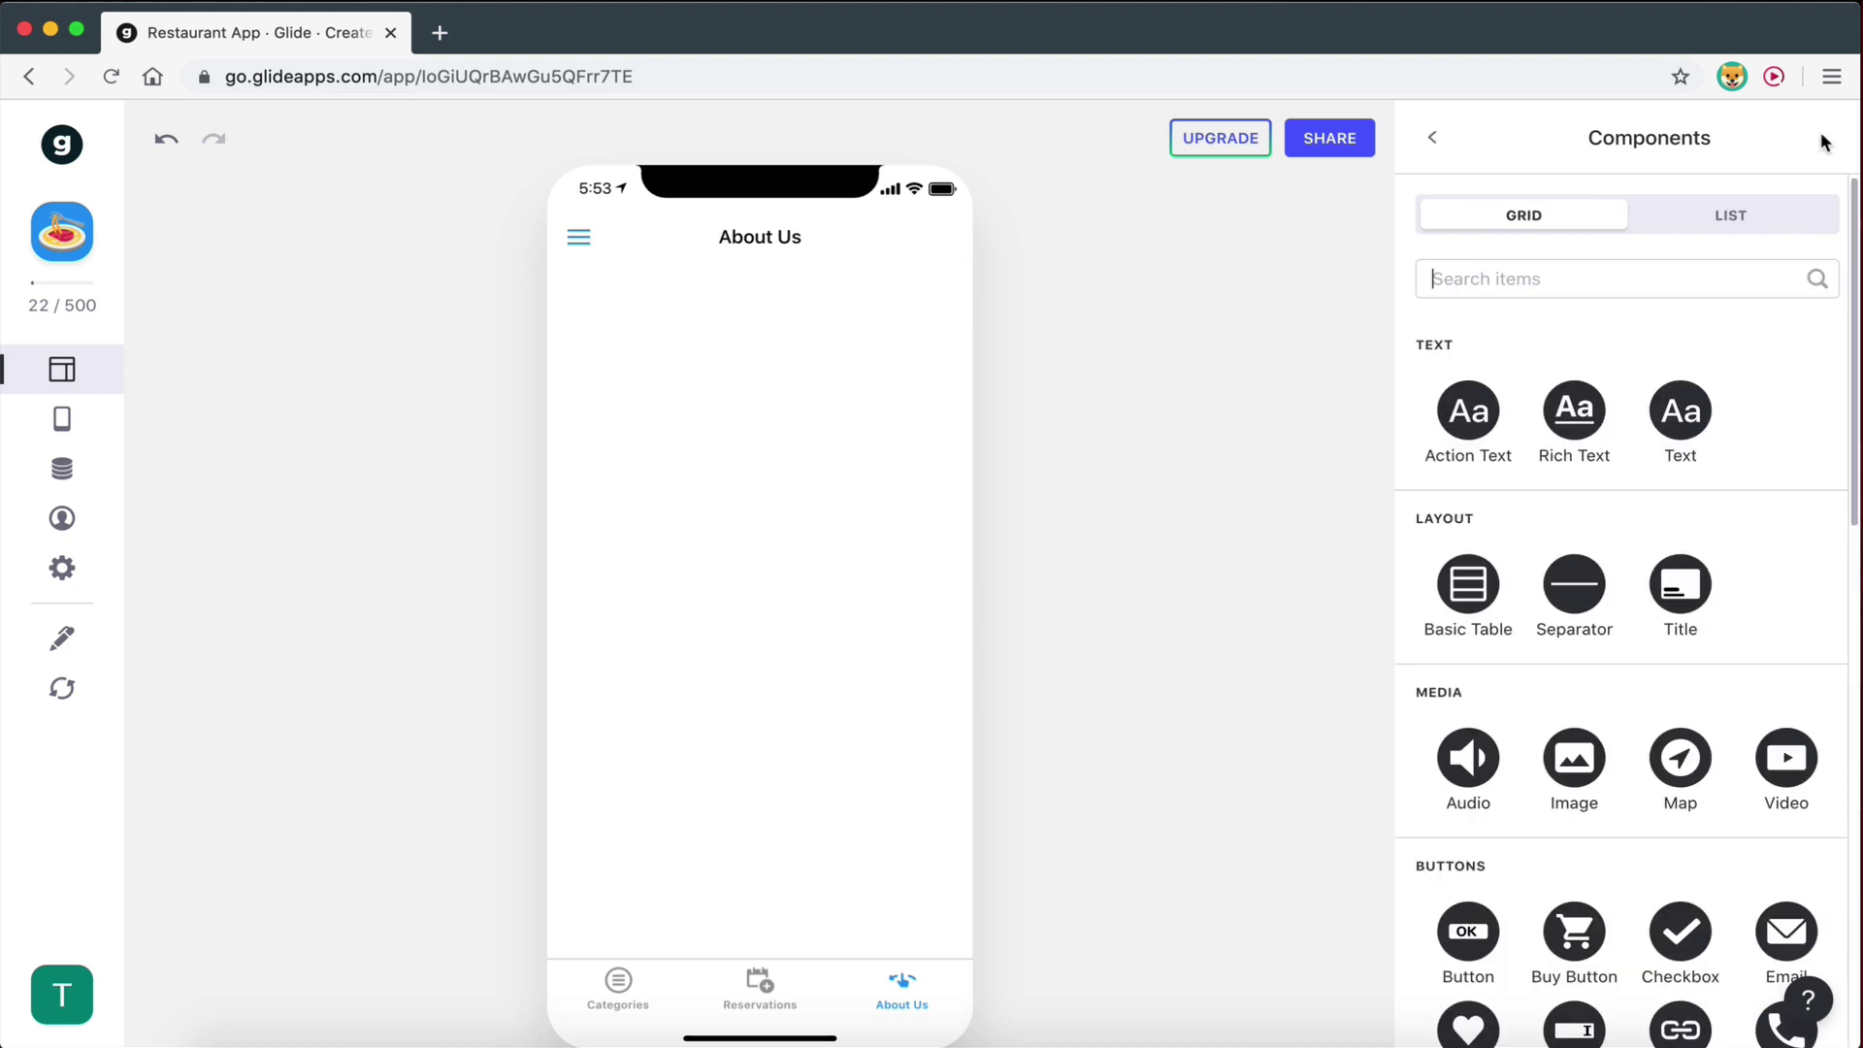
{"action": "left_click", "coordinate": [1681, 415]}
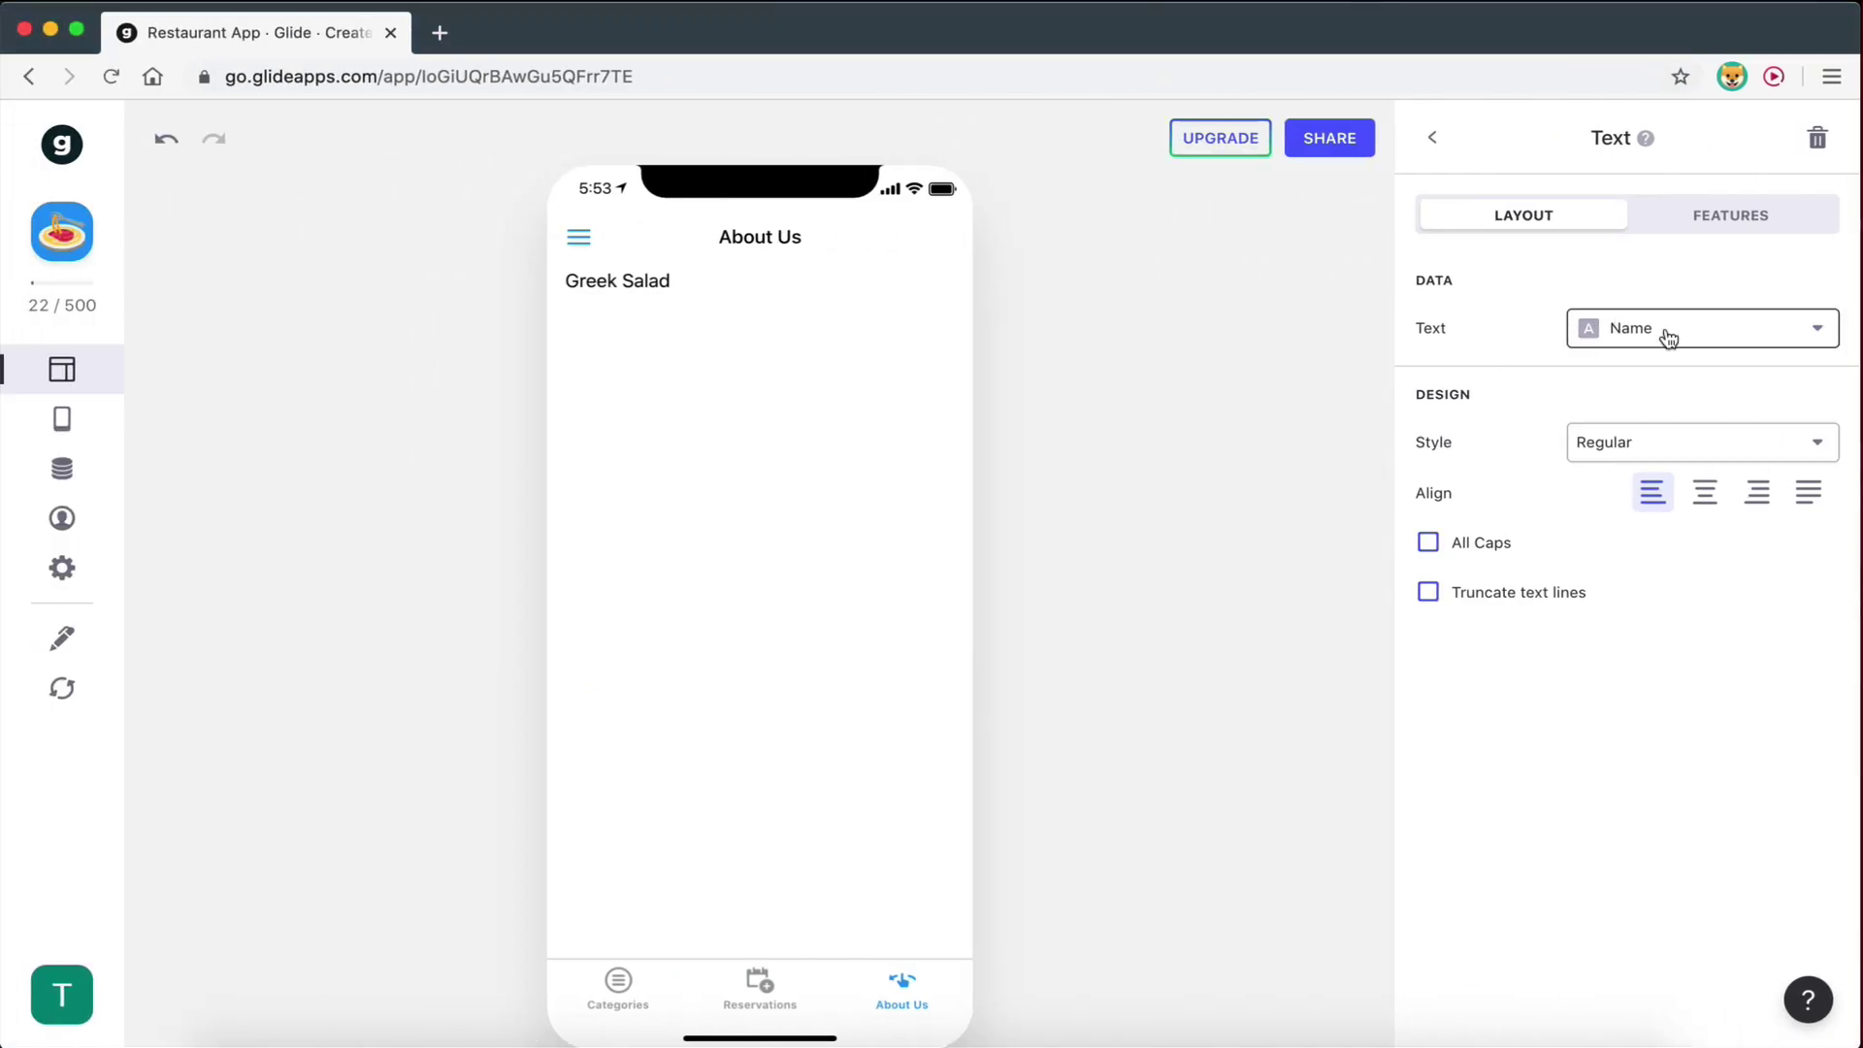
{"action": "left_click", "coordinate": [1668, 337]}
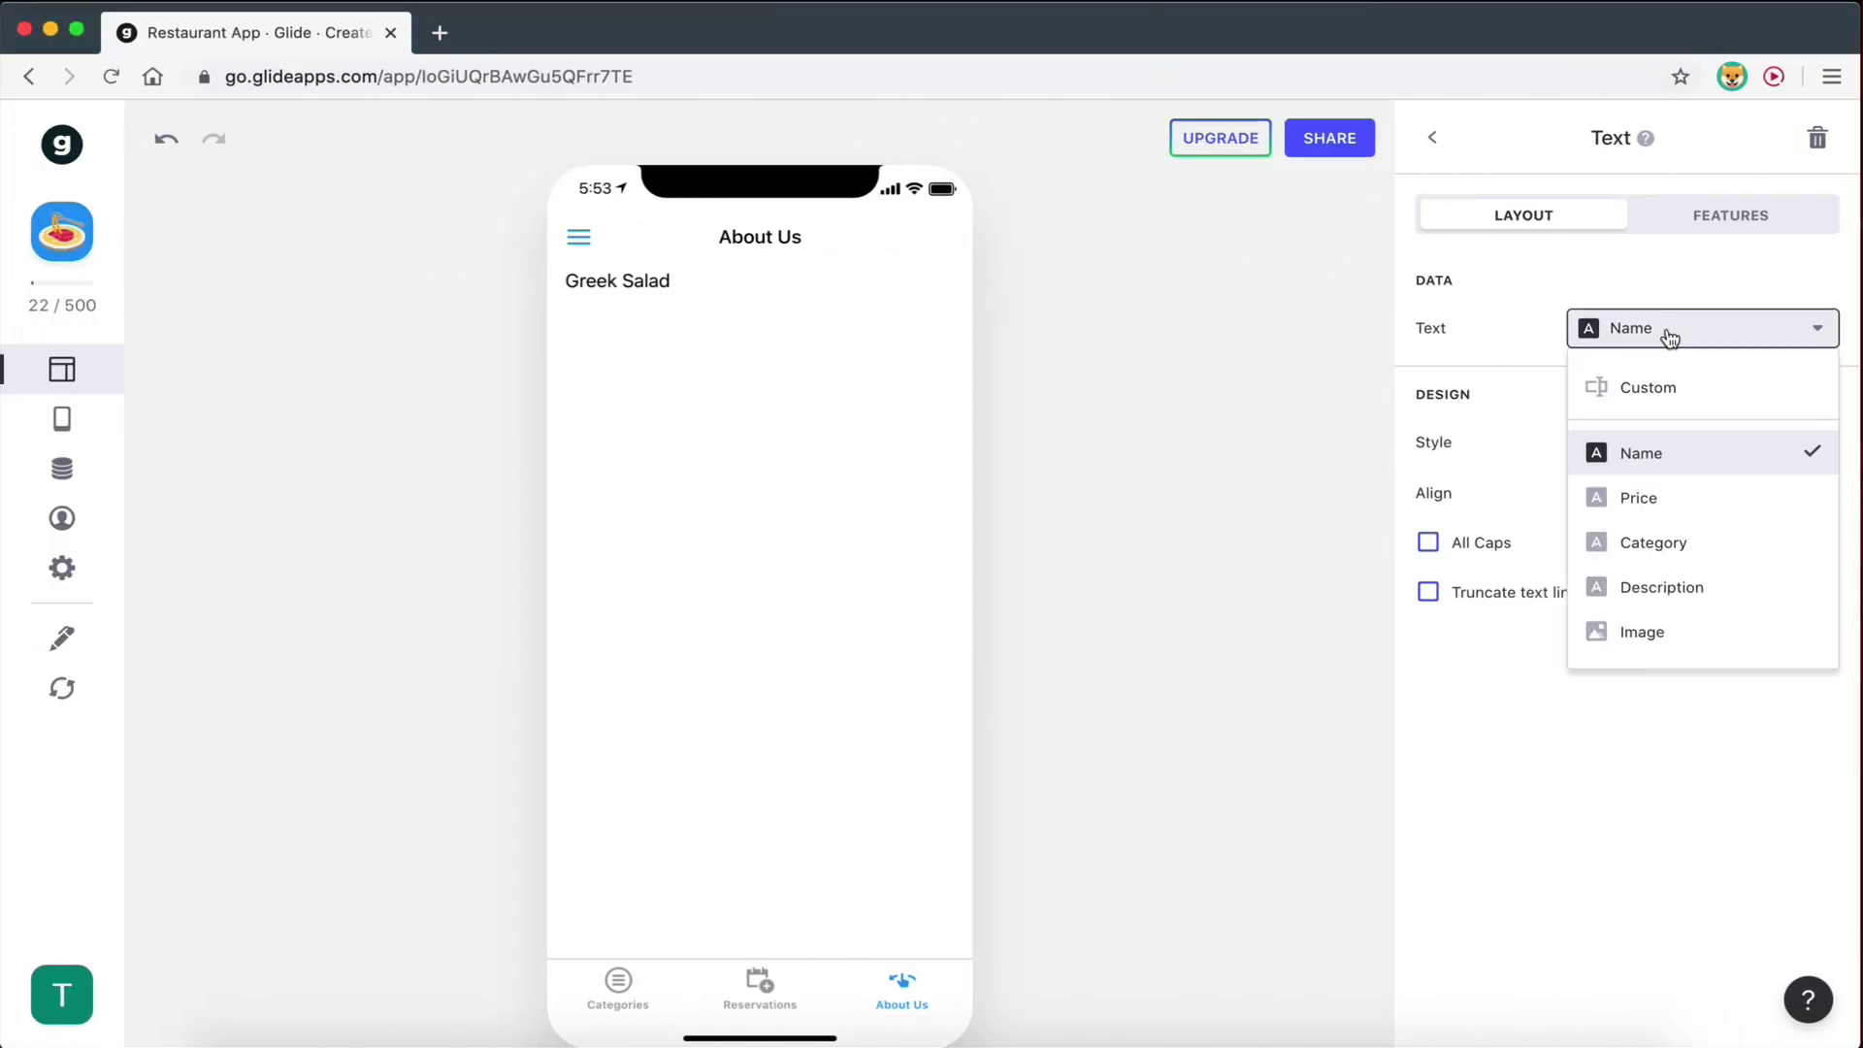
{"action": "left_click", "coordinate": [1675, 390]}
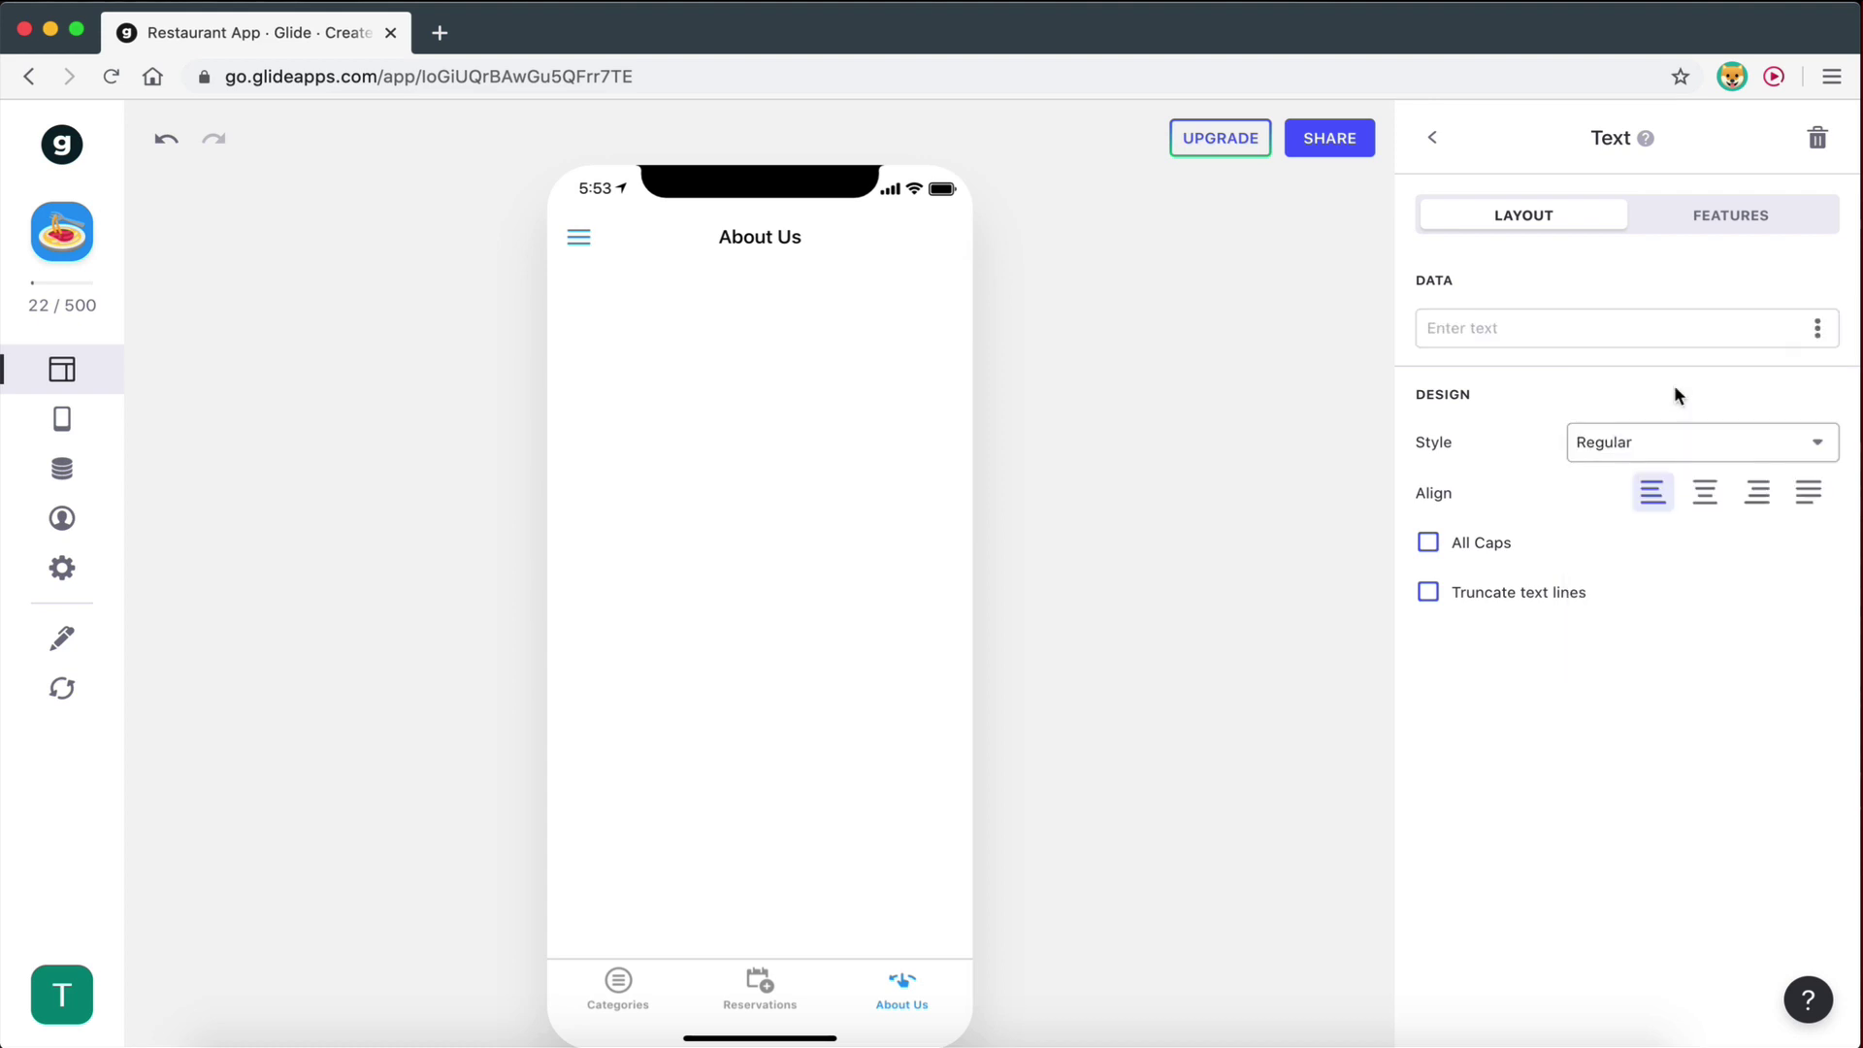
Try the custom text "fjdhfjhdjfjdf" in the Text component and clear it again.
{"action": "left_click", "coordinate": [1523, 342]}
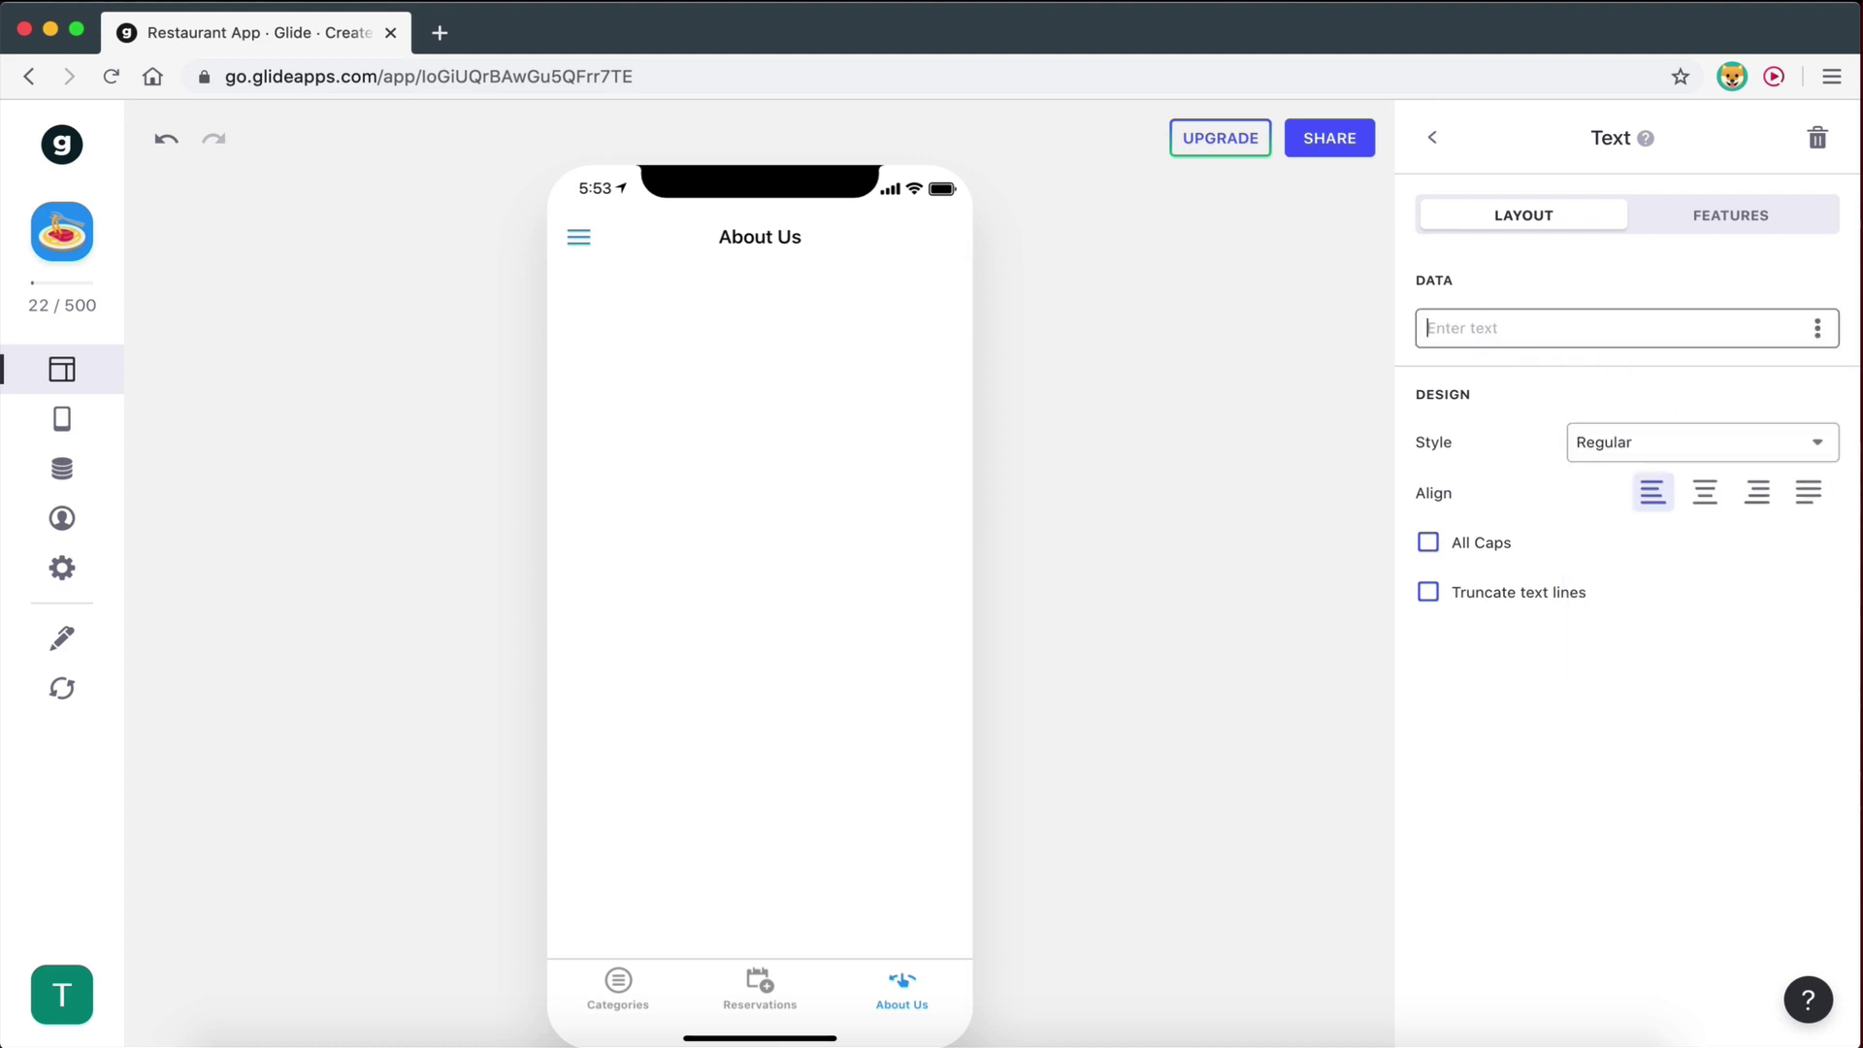
{"action": "type", "text": "fjdhfjhdjfjdf"}
{"action": "left_click", "coordinate": [1264, 418]}
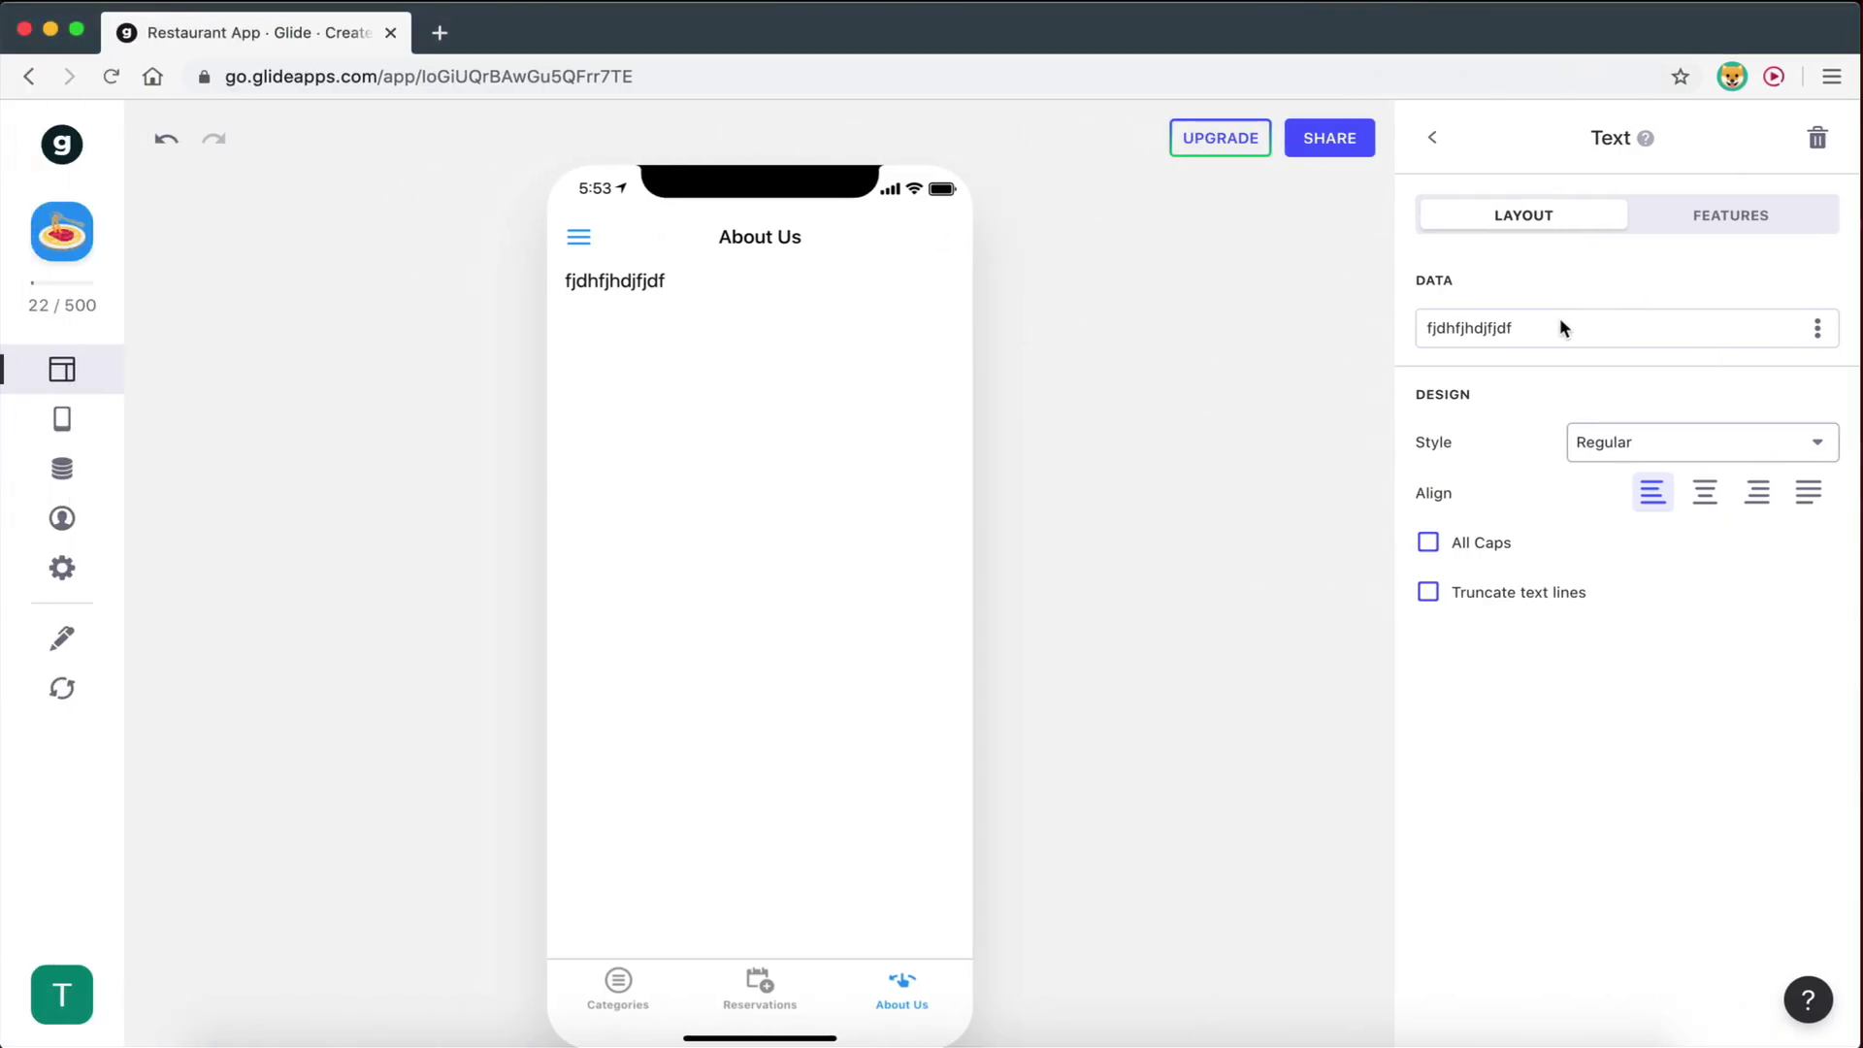
{"action": "left_click_drag", "start_coordinate": [1558, 317], "coordinate": [1308, 305]}
{"action": "key", "text": "BackSpace"}
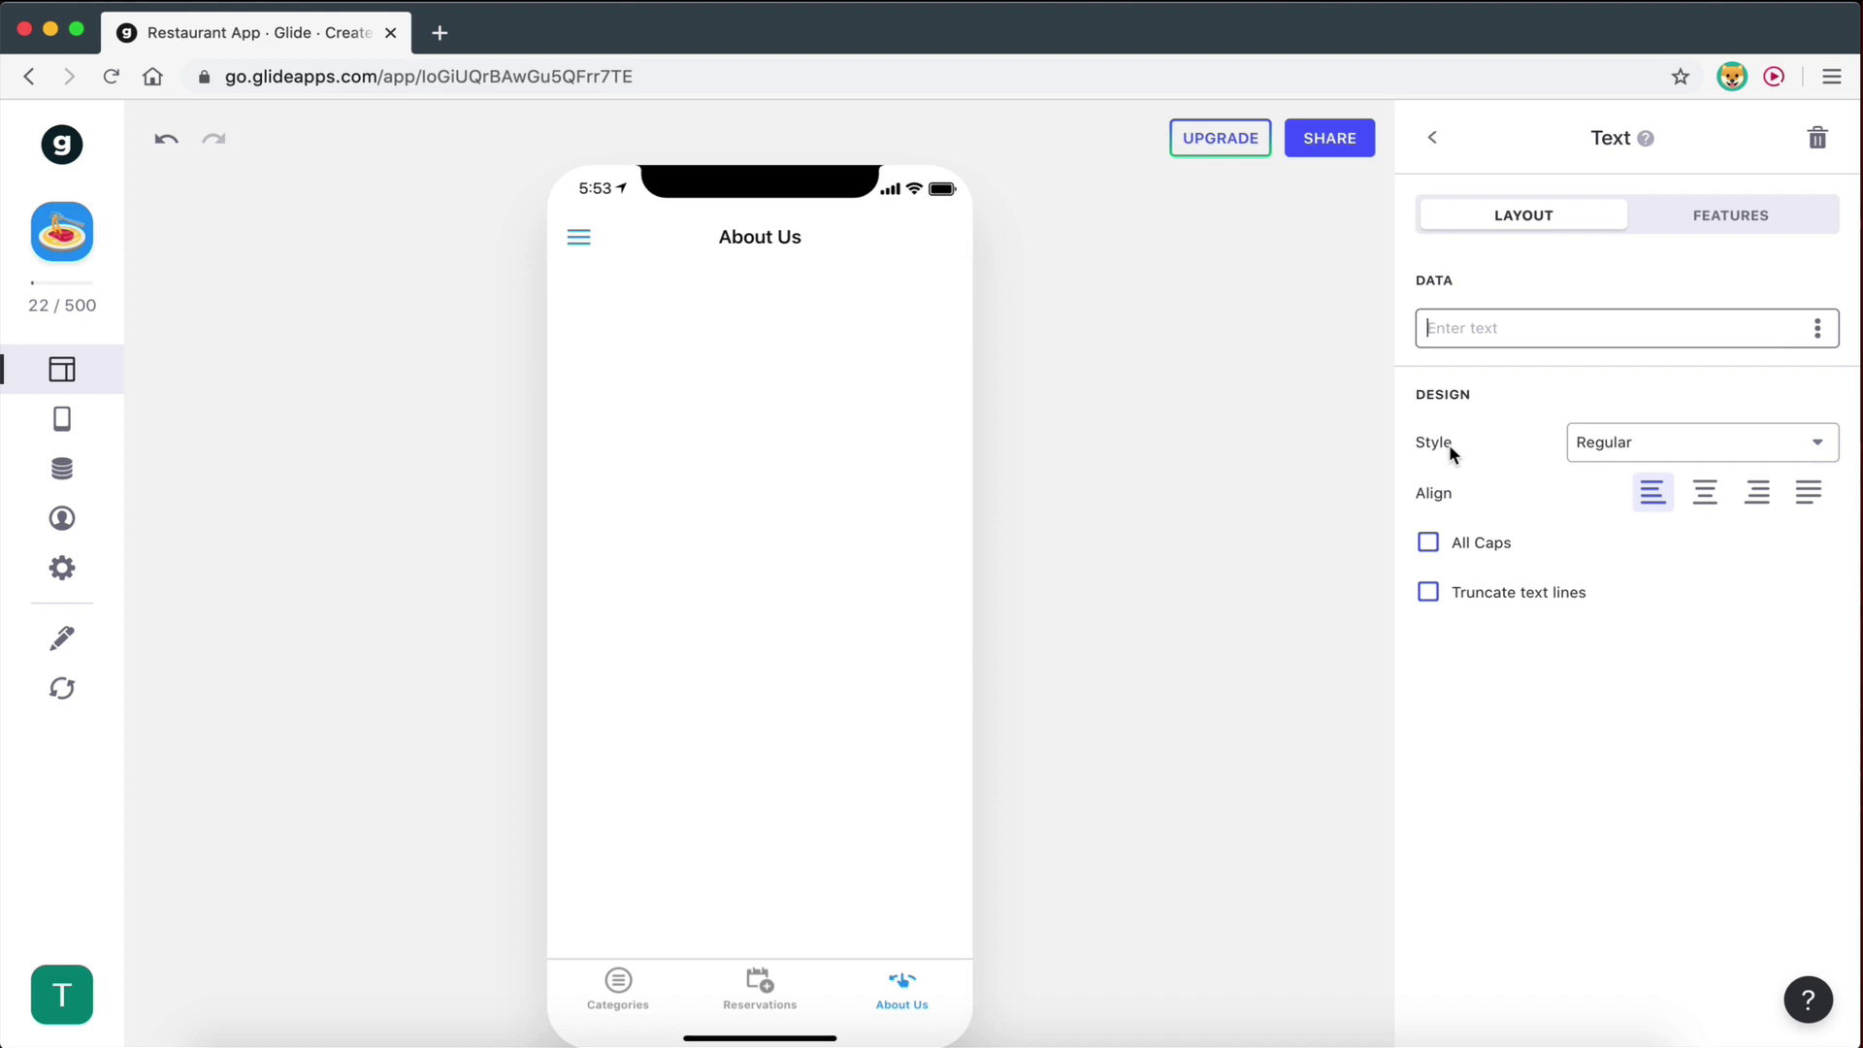
{"action": "left_click", "coordinate": [1547, 345]}
{"action": "left_click", "coordinate": [1156, 369]}
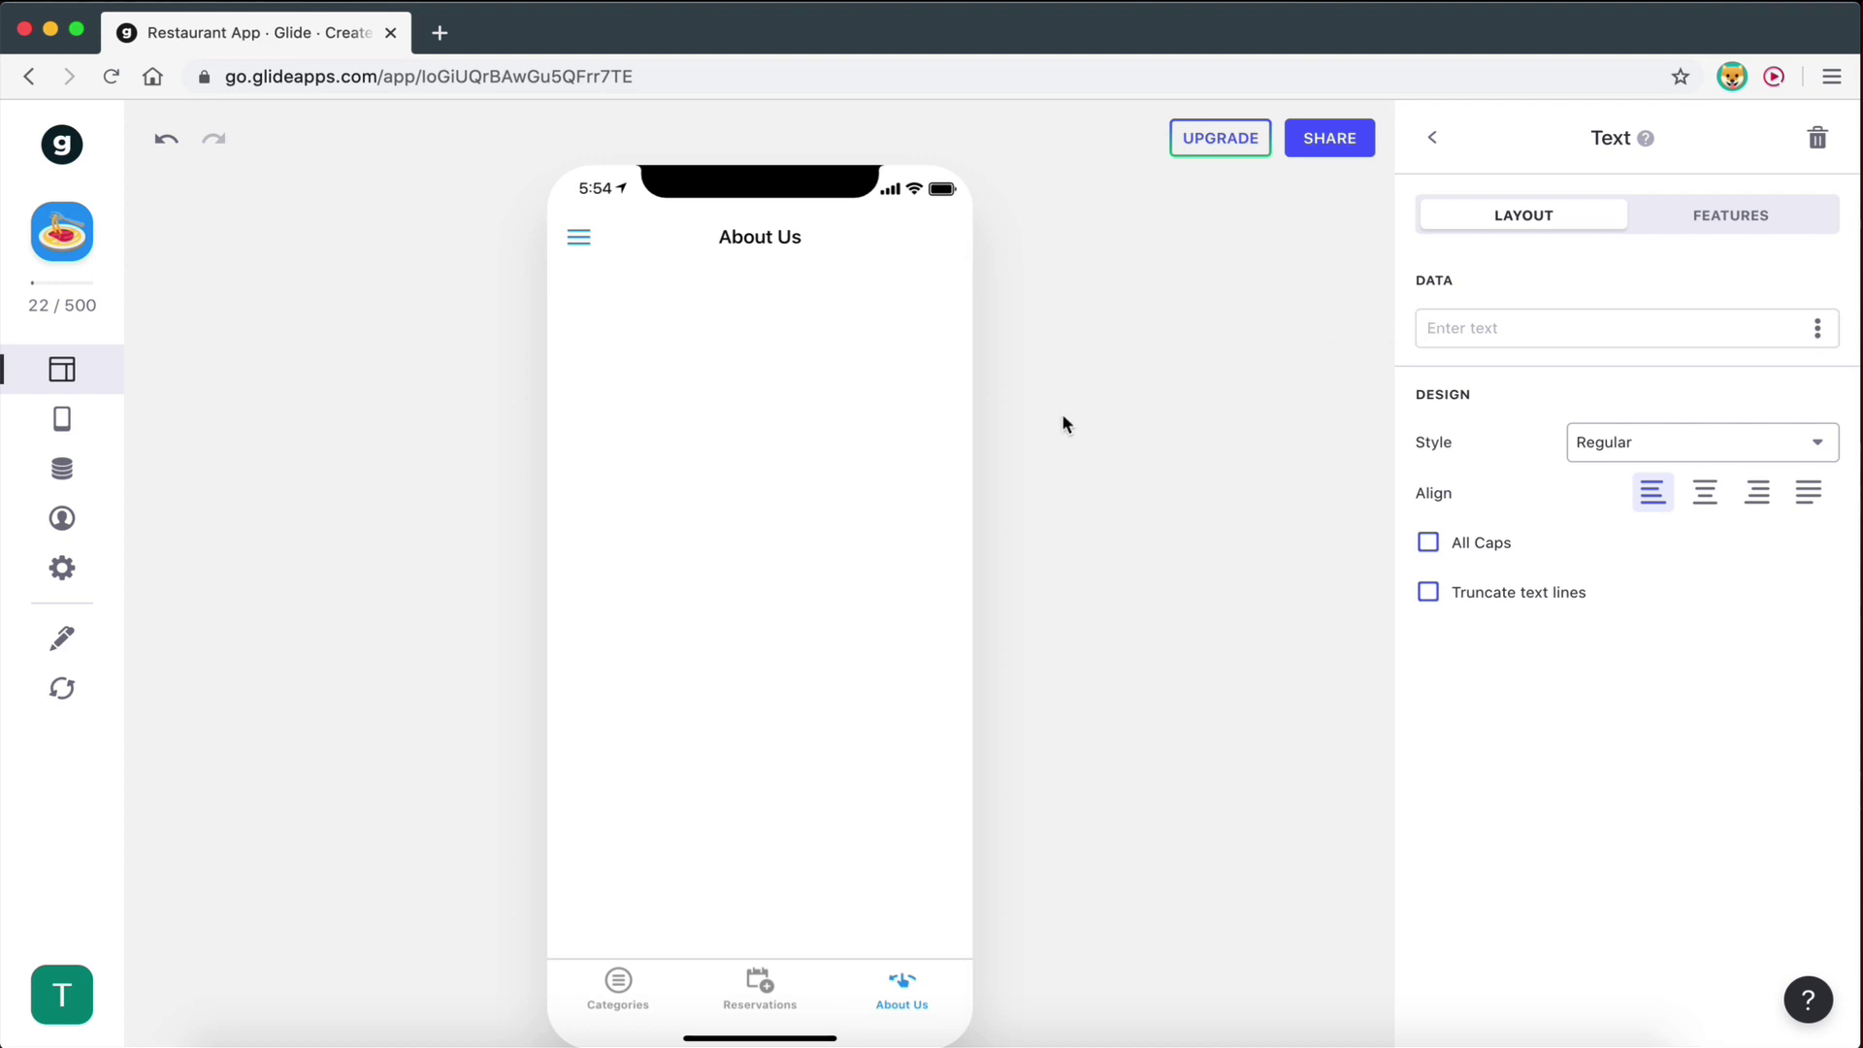
{"action": "key", "text": "ctrl+Right"}
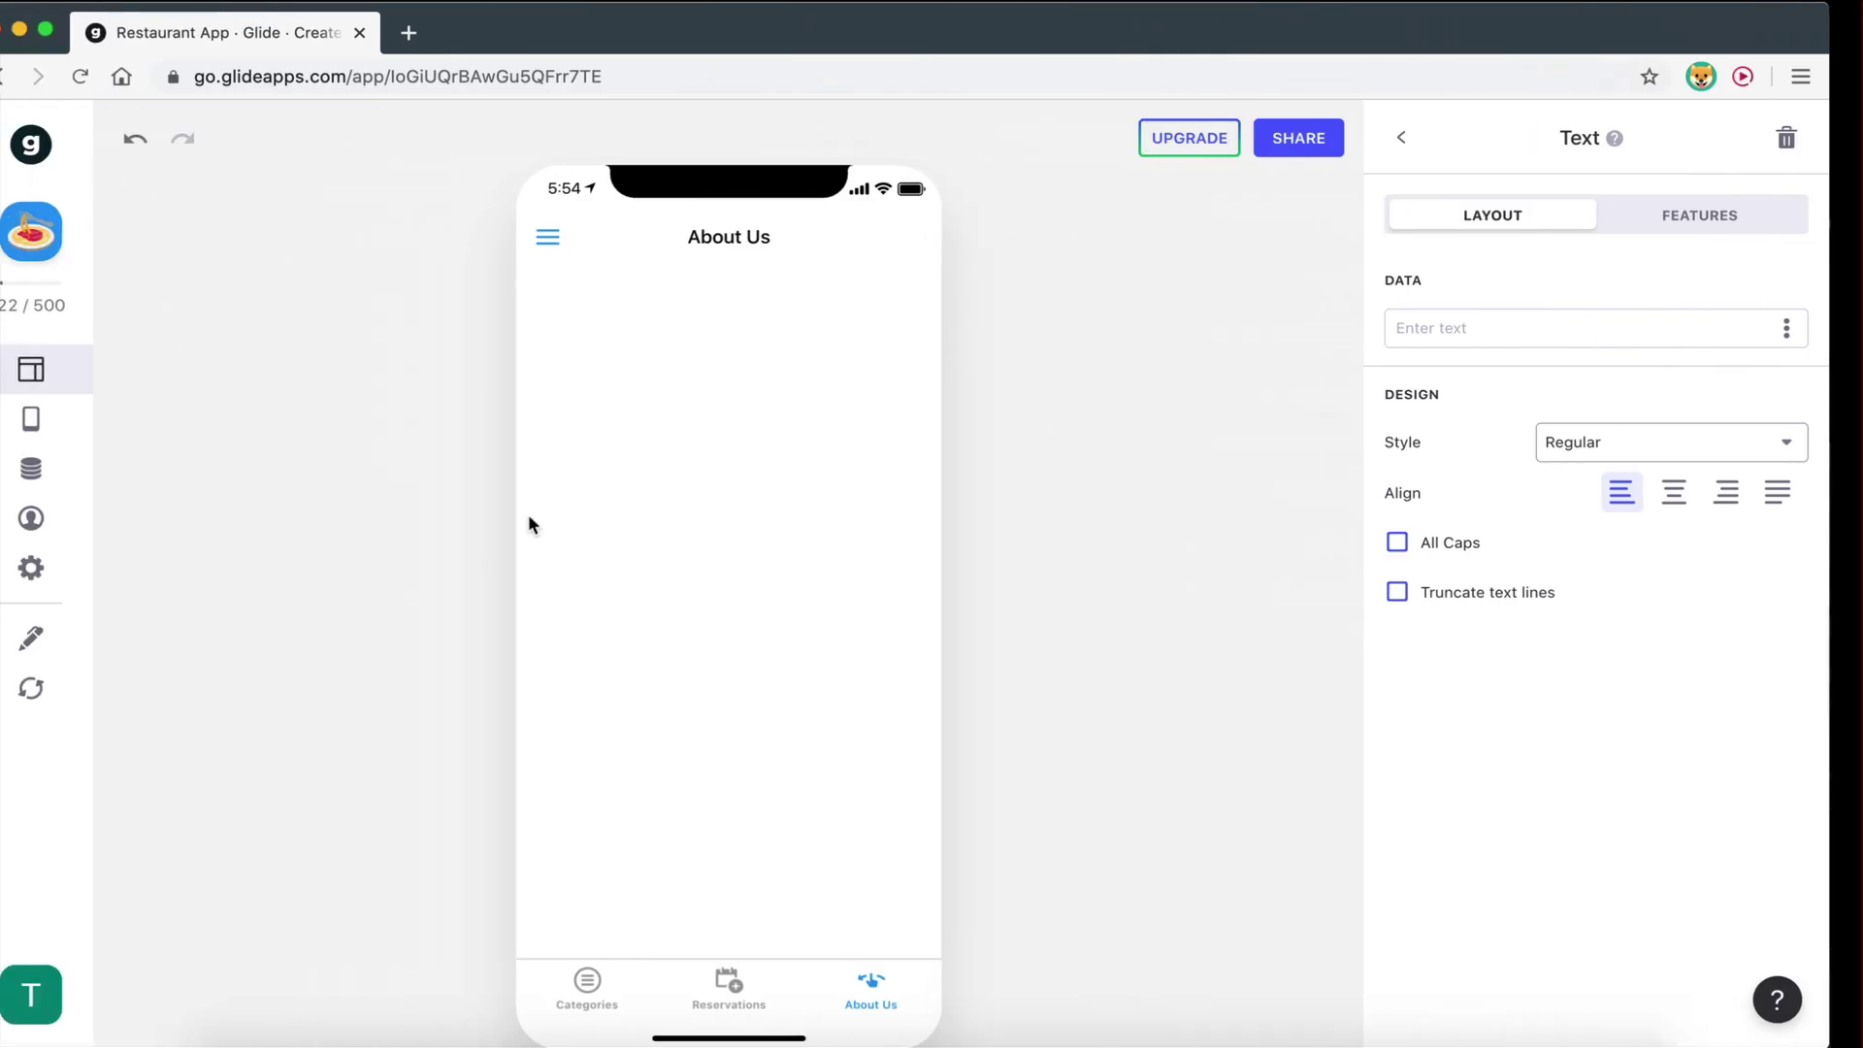
{"action": "key", "text": "ctrl+Right"}
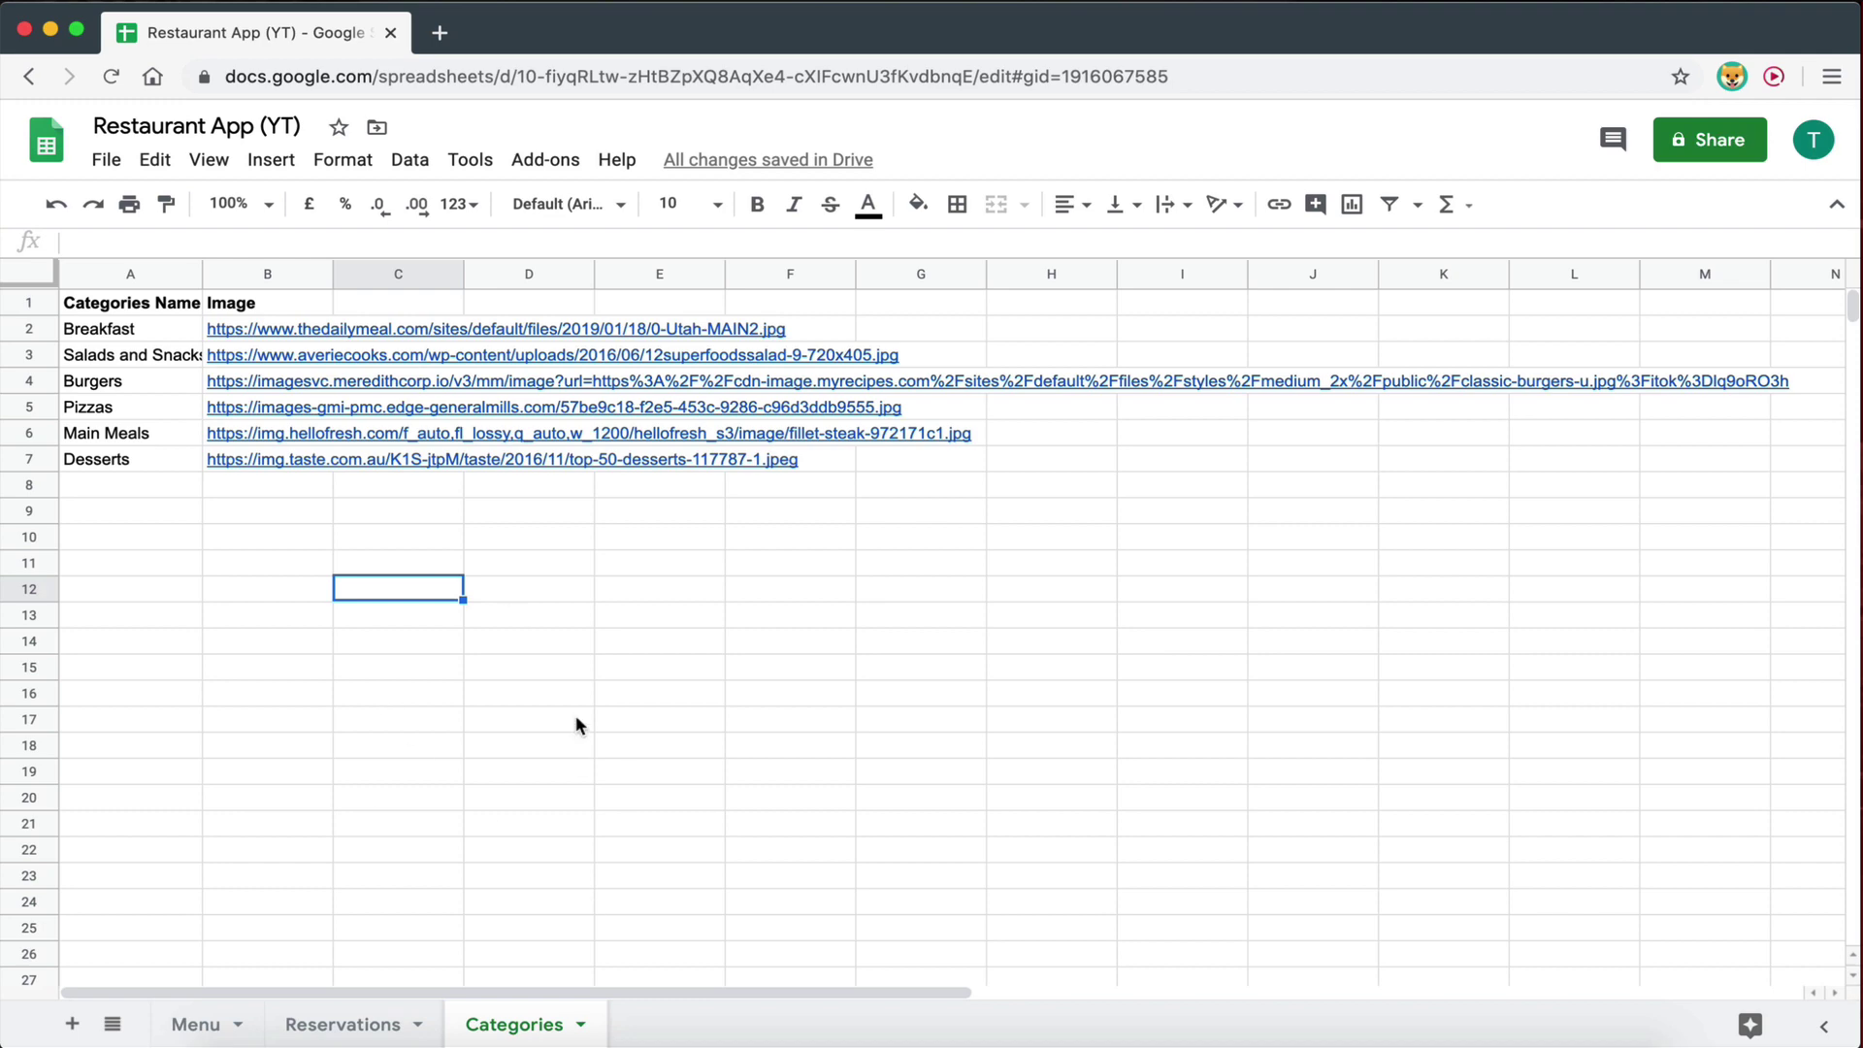
{"action": "key", "text": "ctrl+Left"}
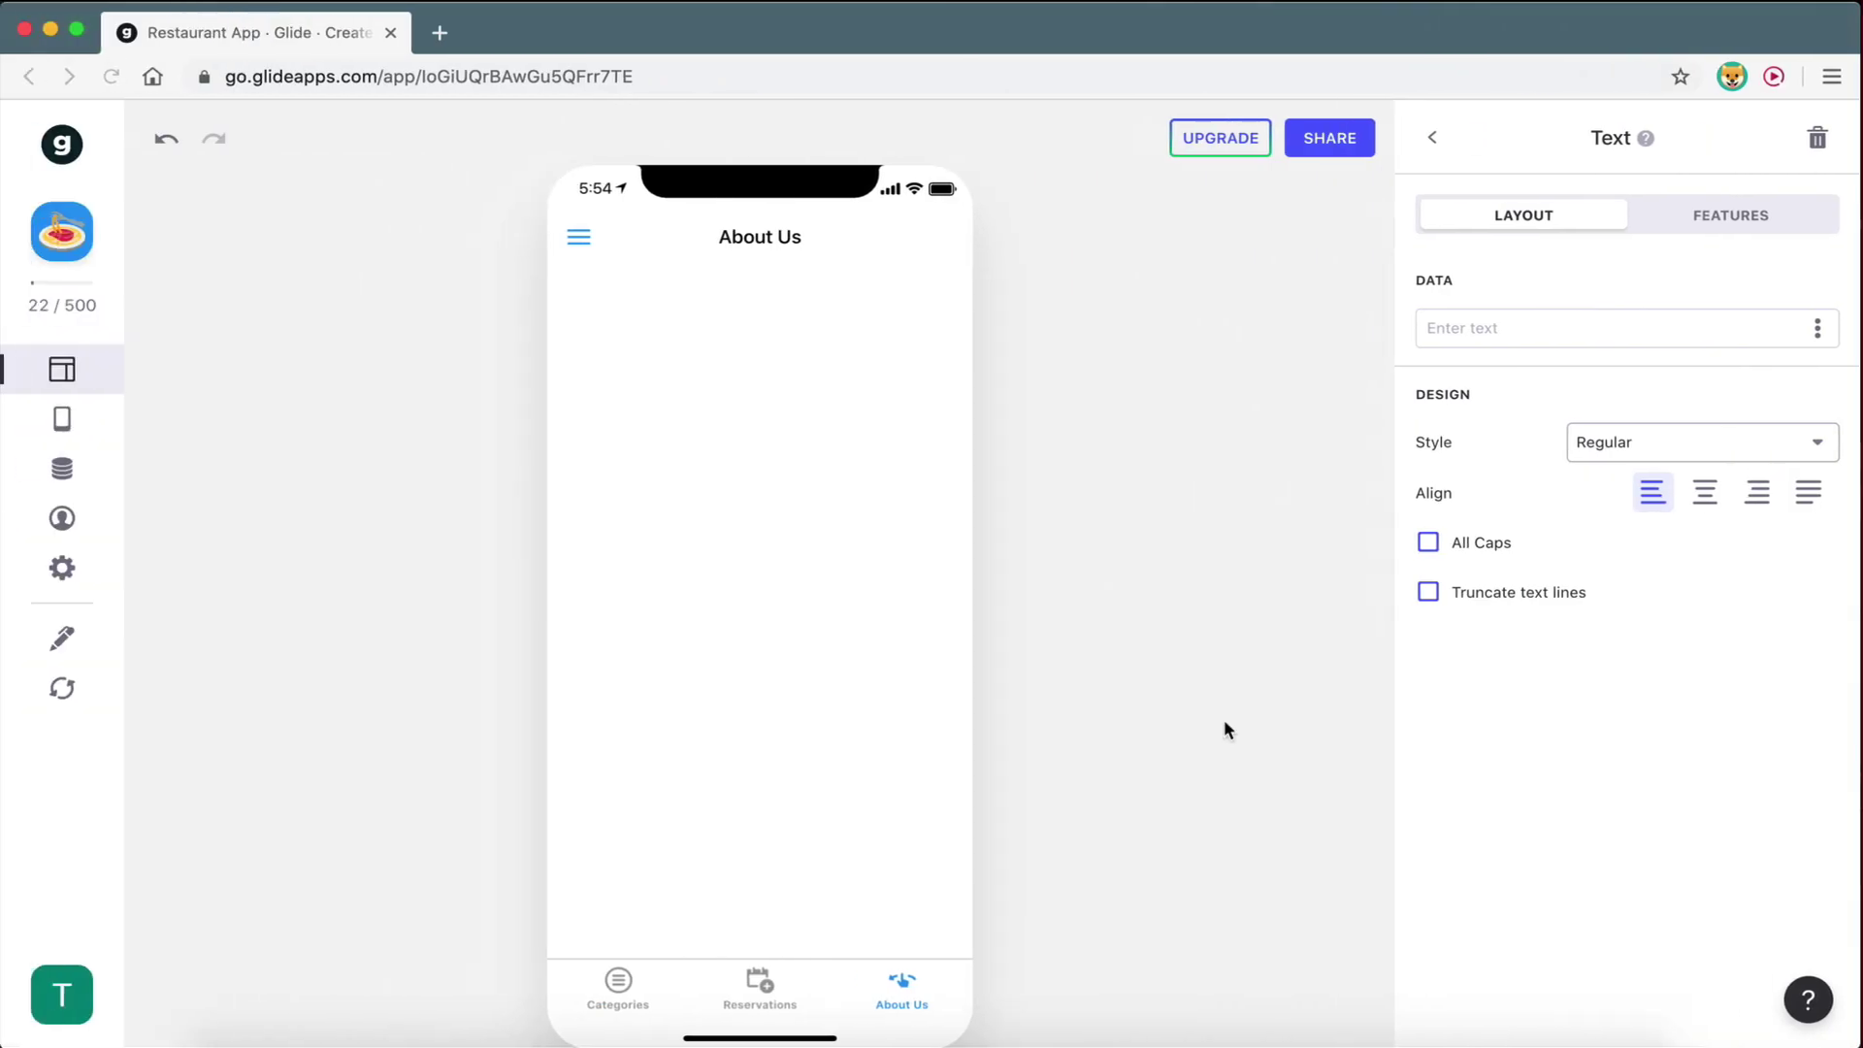
Copy the whole Lorem ipsum paragraph from Sublime Text and paste it into Glide as the Text component's custom text.
{"action": "left_click", "coordinate": [1520, 336]}
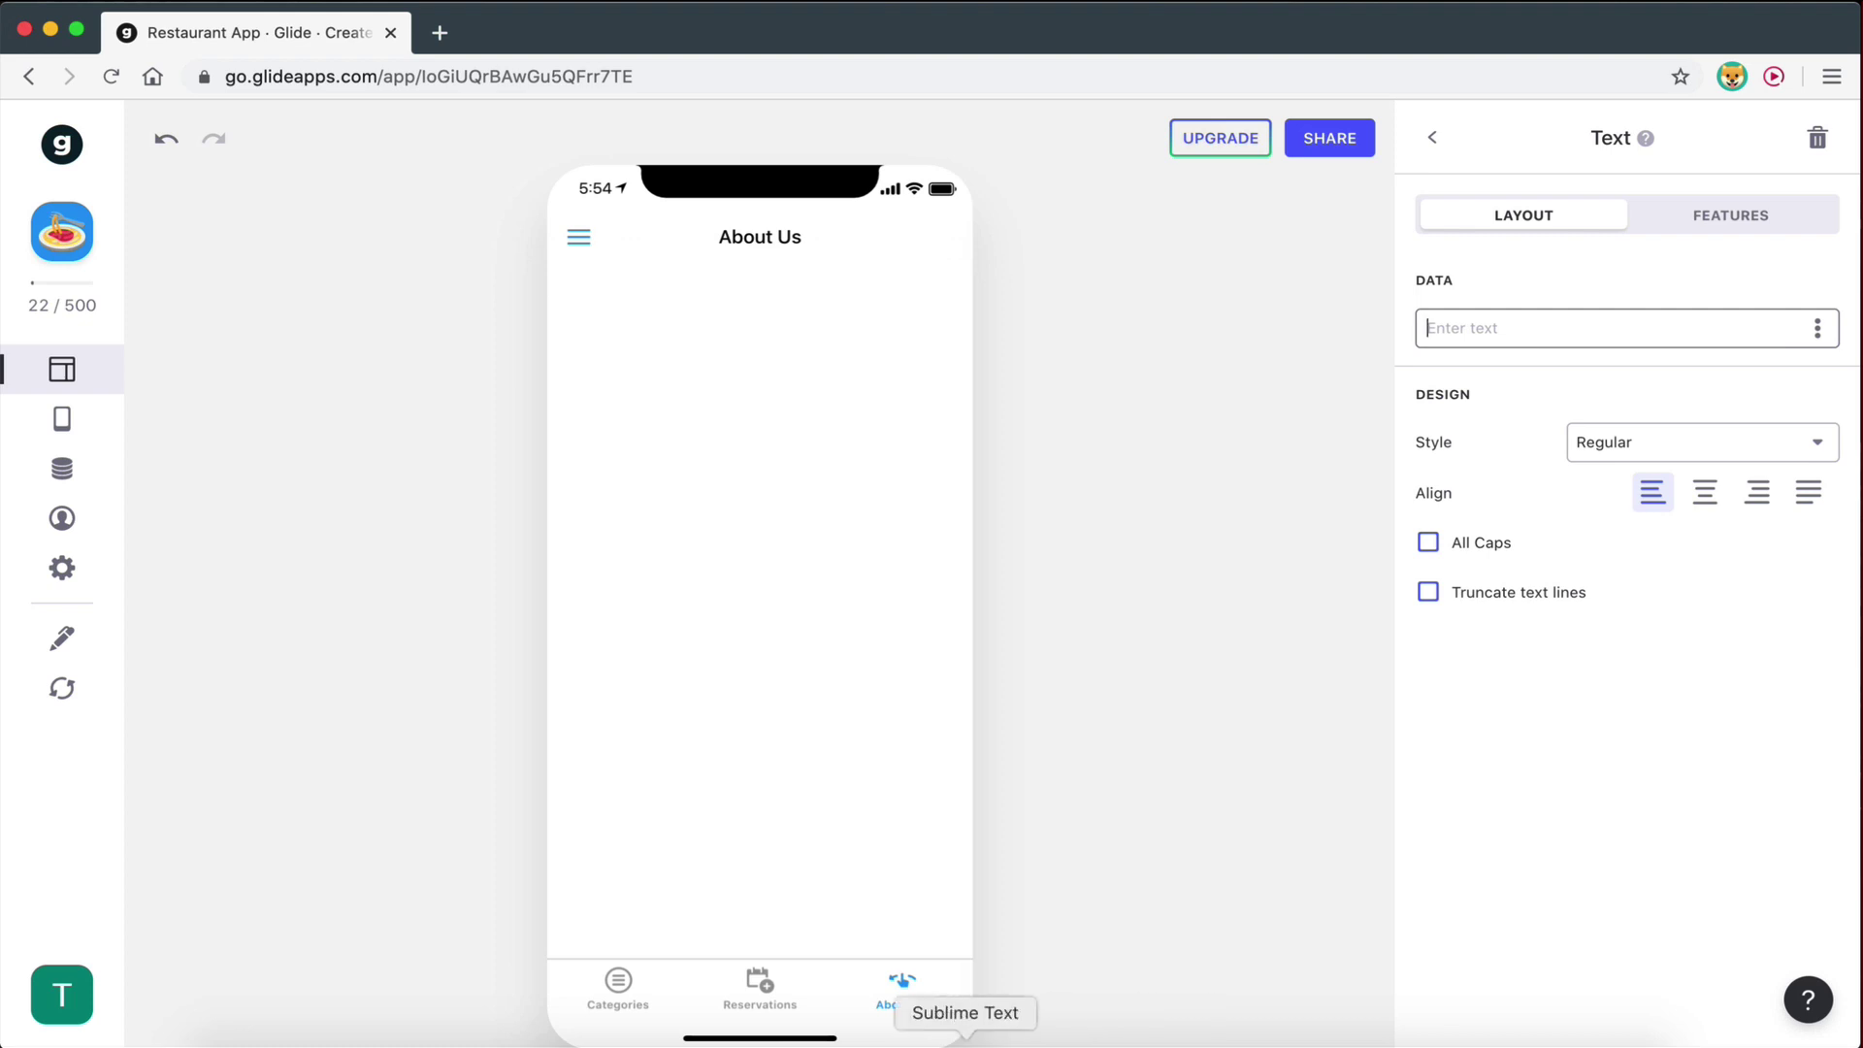
{"action": "left_click", "coordinate": [912, 1024]}
{"action": "left_click", "coordinate": [794, 398]}
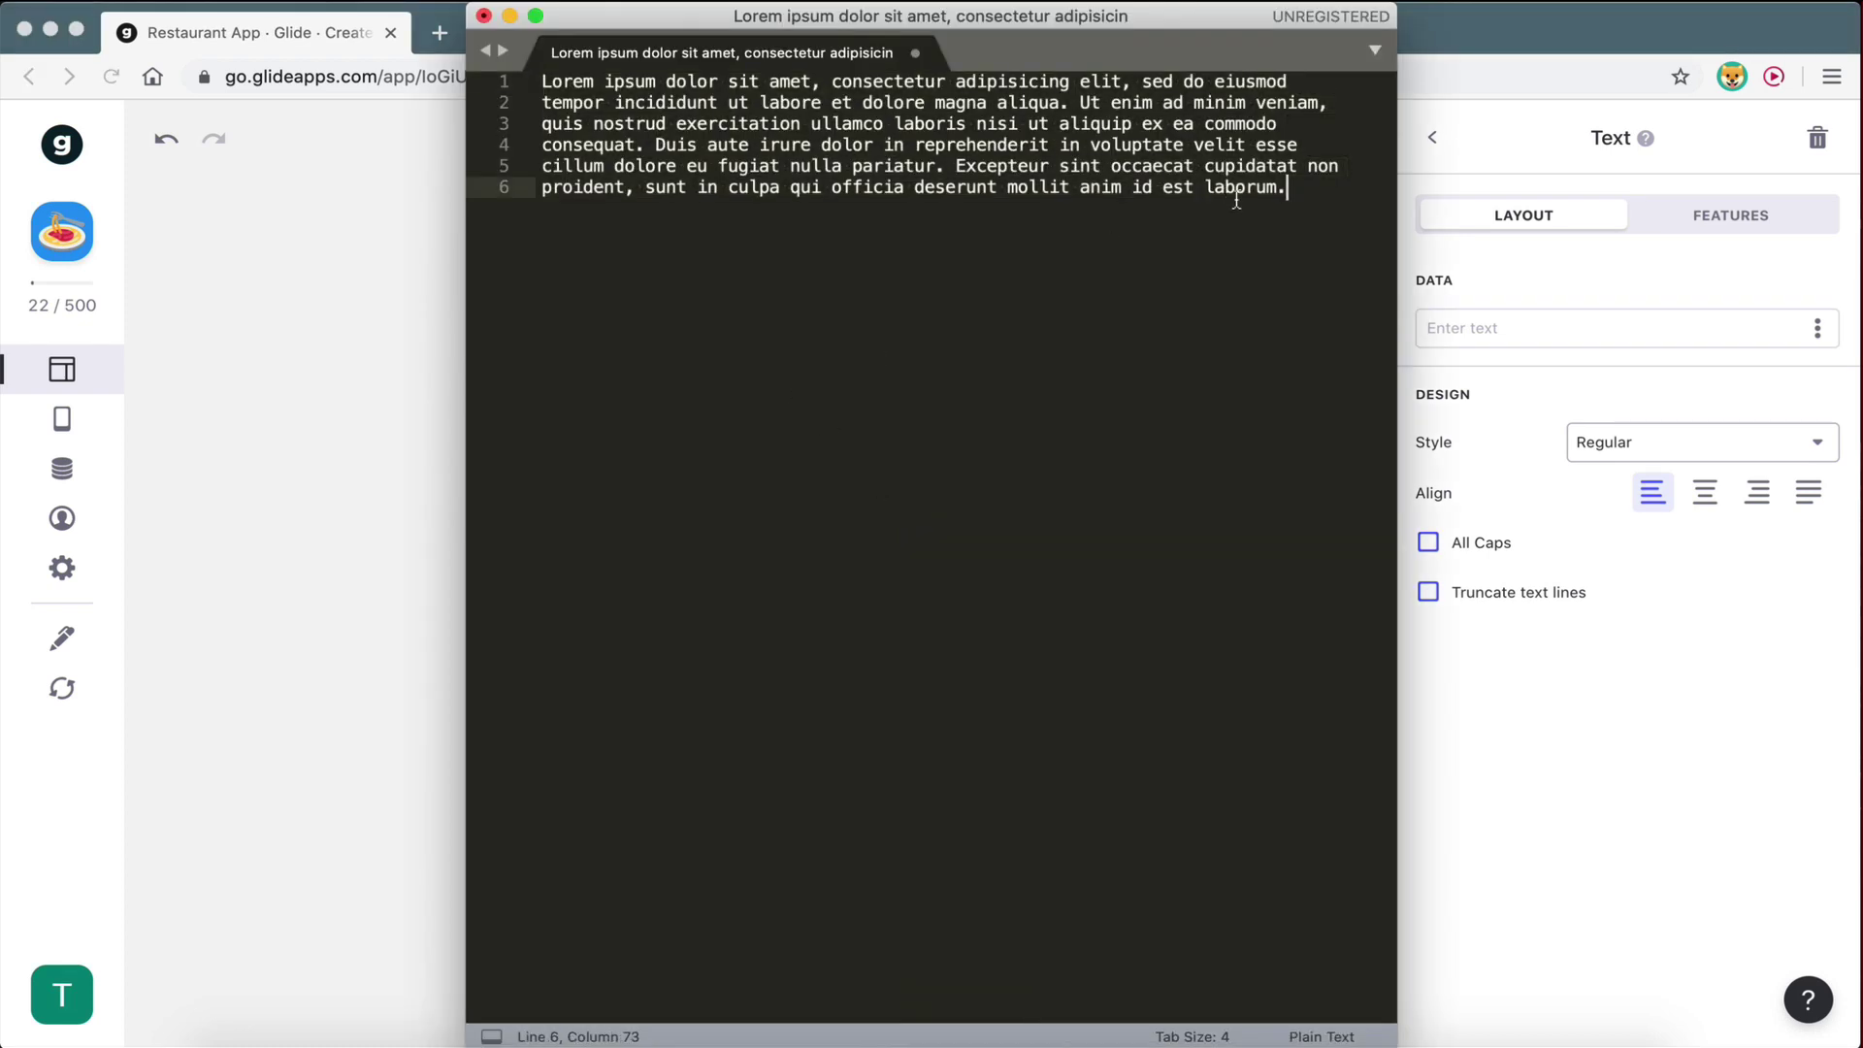
{"action": "left_click_drag", "start_coordinate": [1305, 192], "coordinate": [424, 78]}
{"action": "key", "text": "super+c"}
{"action": "key", "text": "super+Tab"}
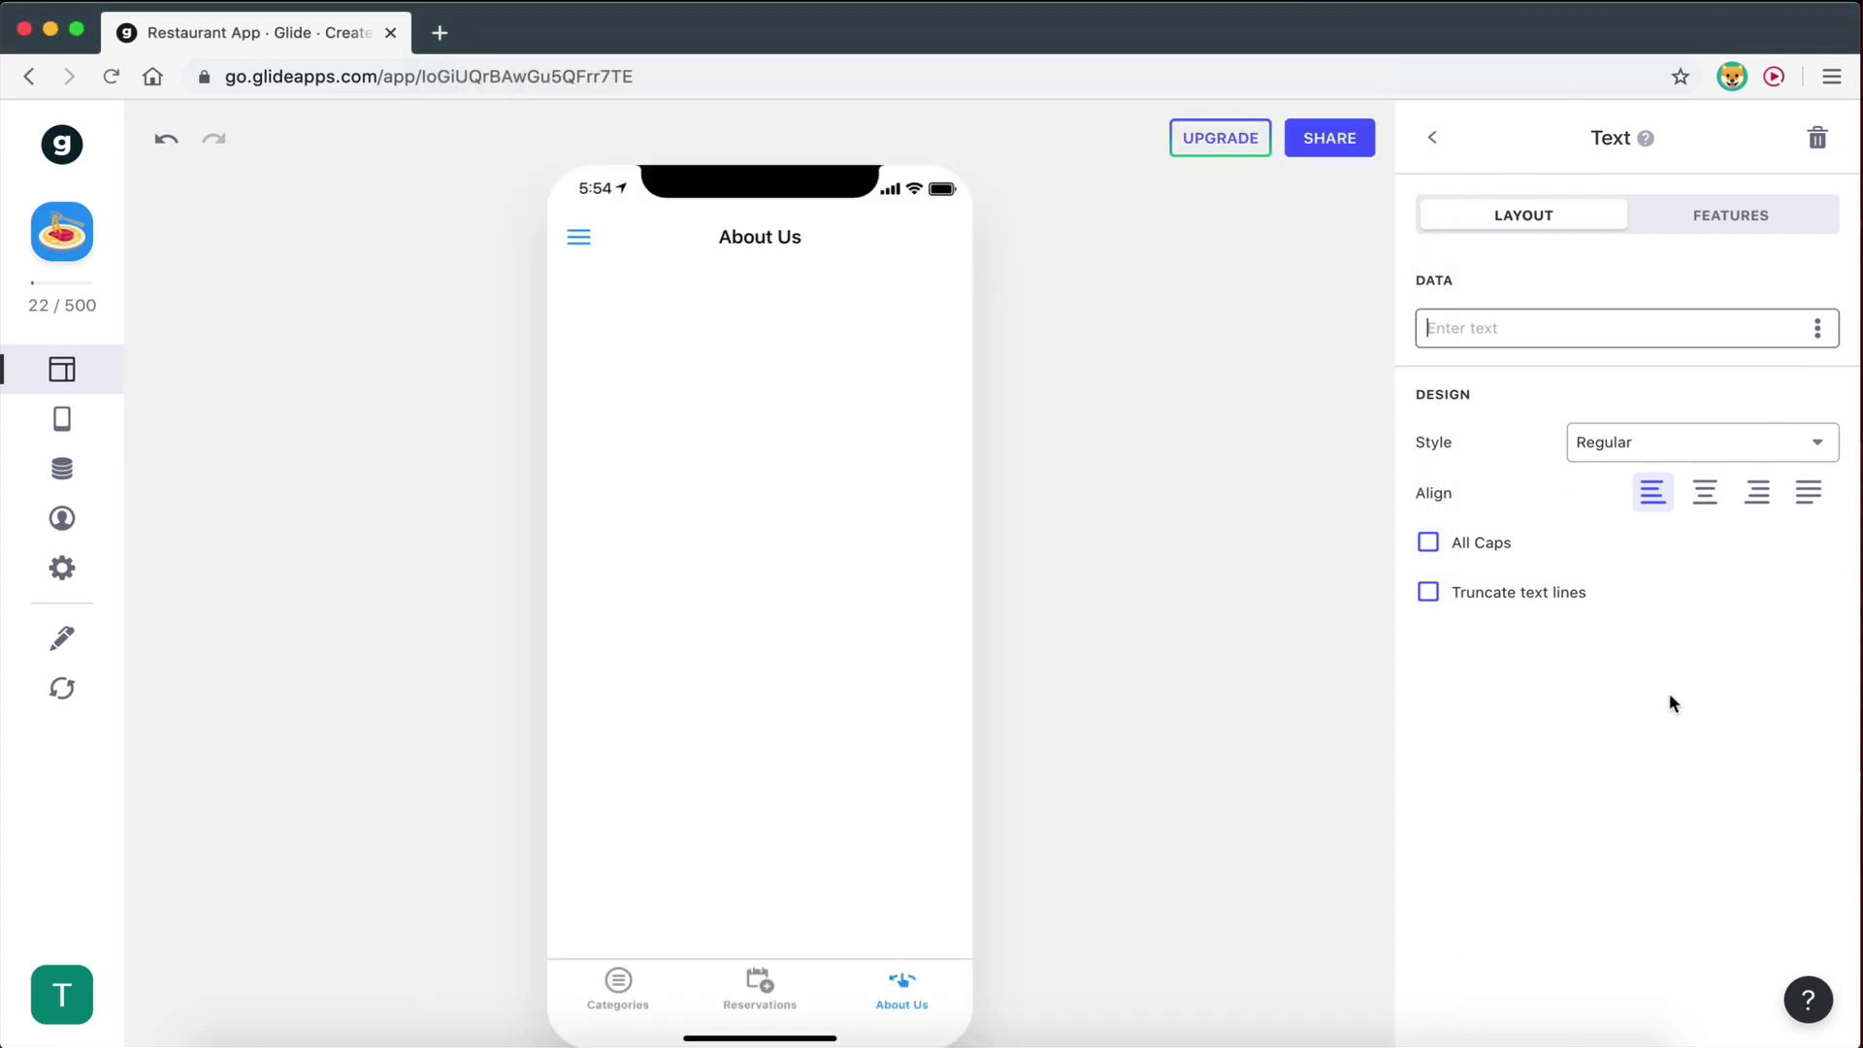
{"action": "key", "text": "super+v"}
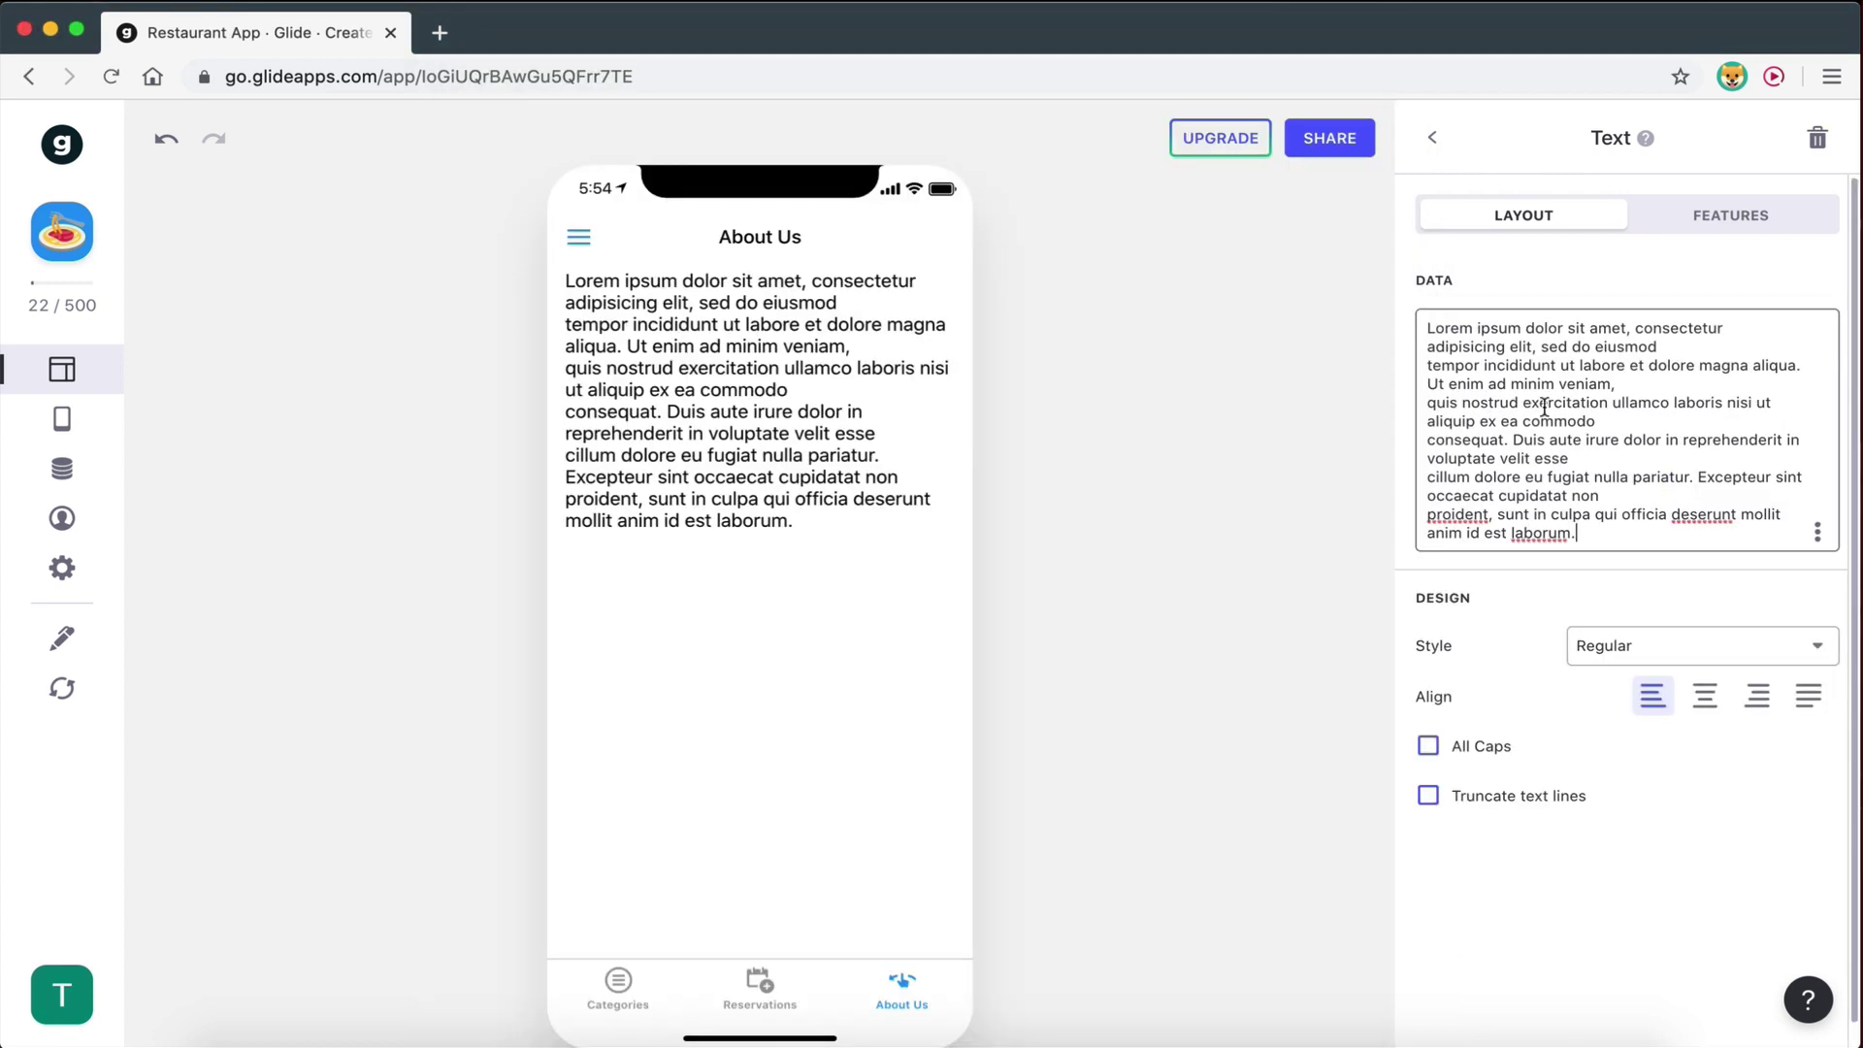
Try justified and centred alignment on the About Us paragraph and set it back to left alignment.
{"action": "scroll", "coordinate": [1550, 417], "scroll_direction": "down", "scroll_amount": 1}
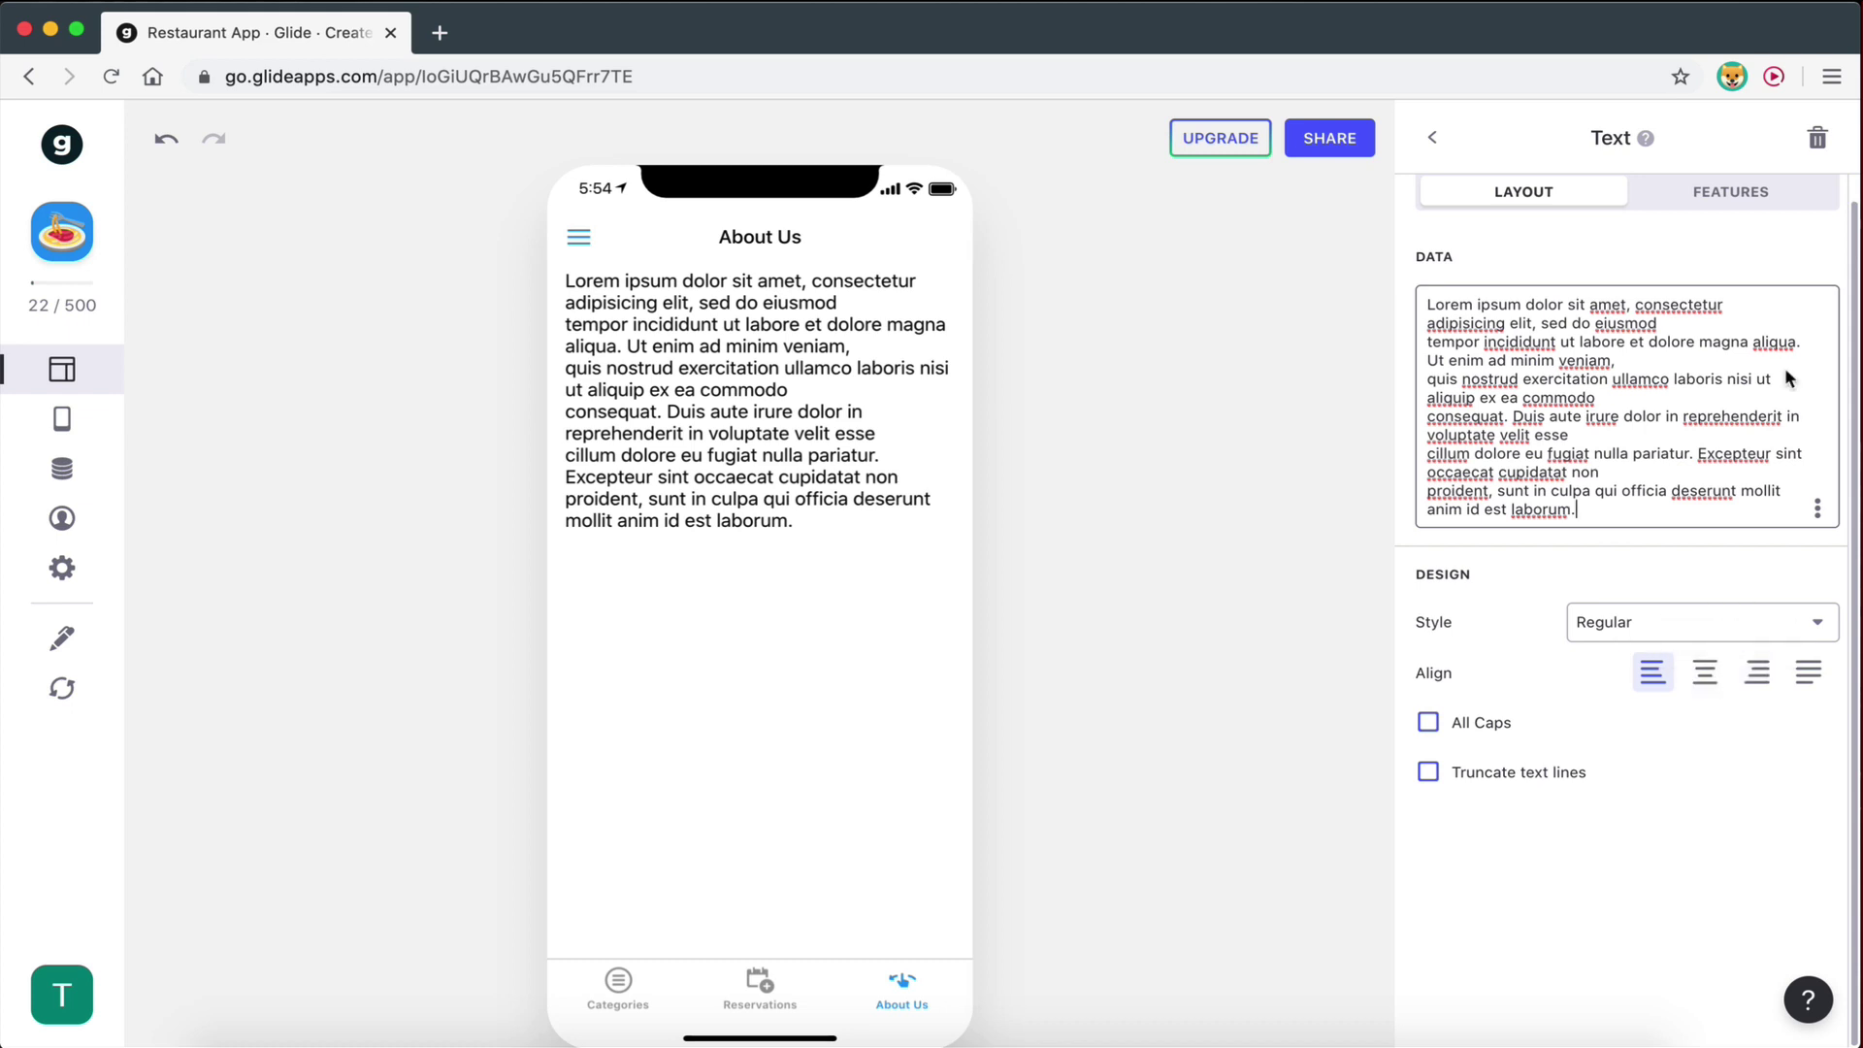
{"action": "left_click", "coordinate": [1809, 673]}
{"action": "left_click", "coordinate": [1712, 676]}
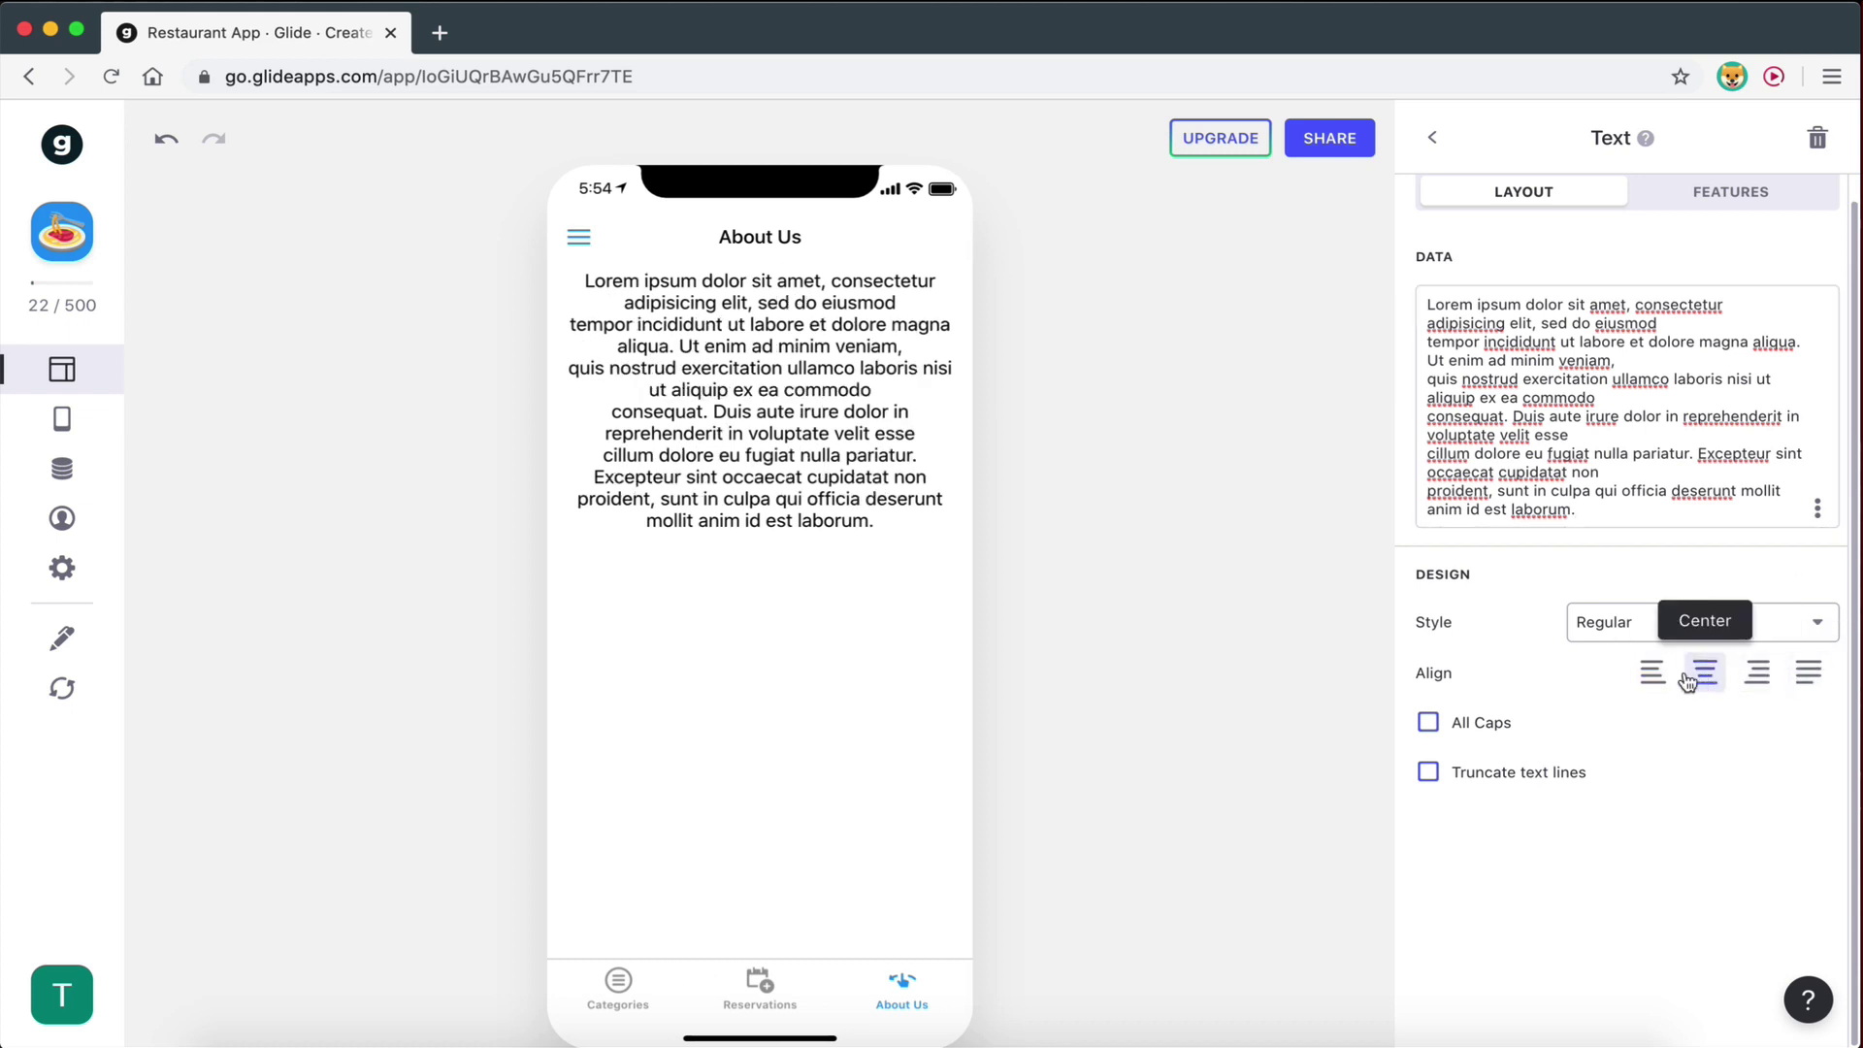
{"action": "left_click", "coordinate": [1654, 676]}
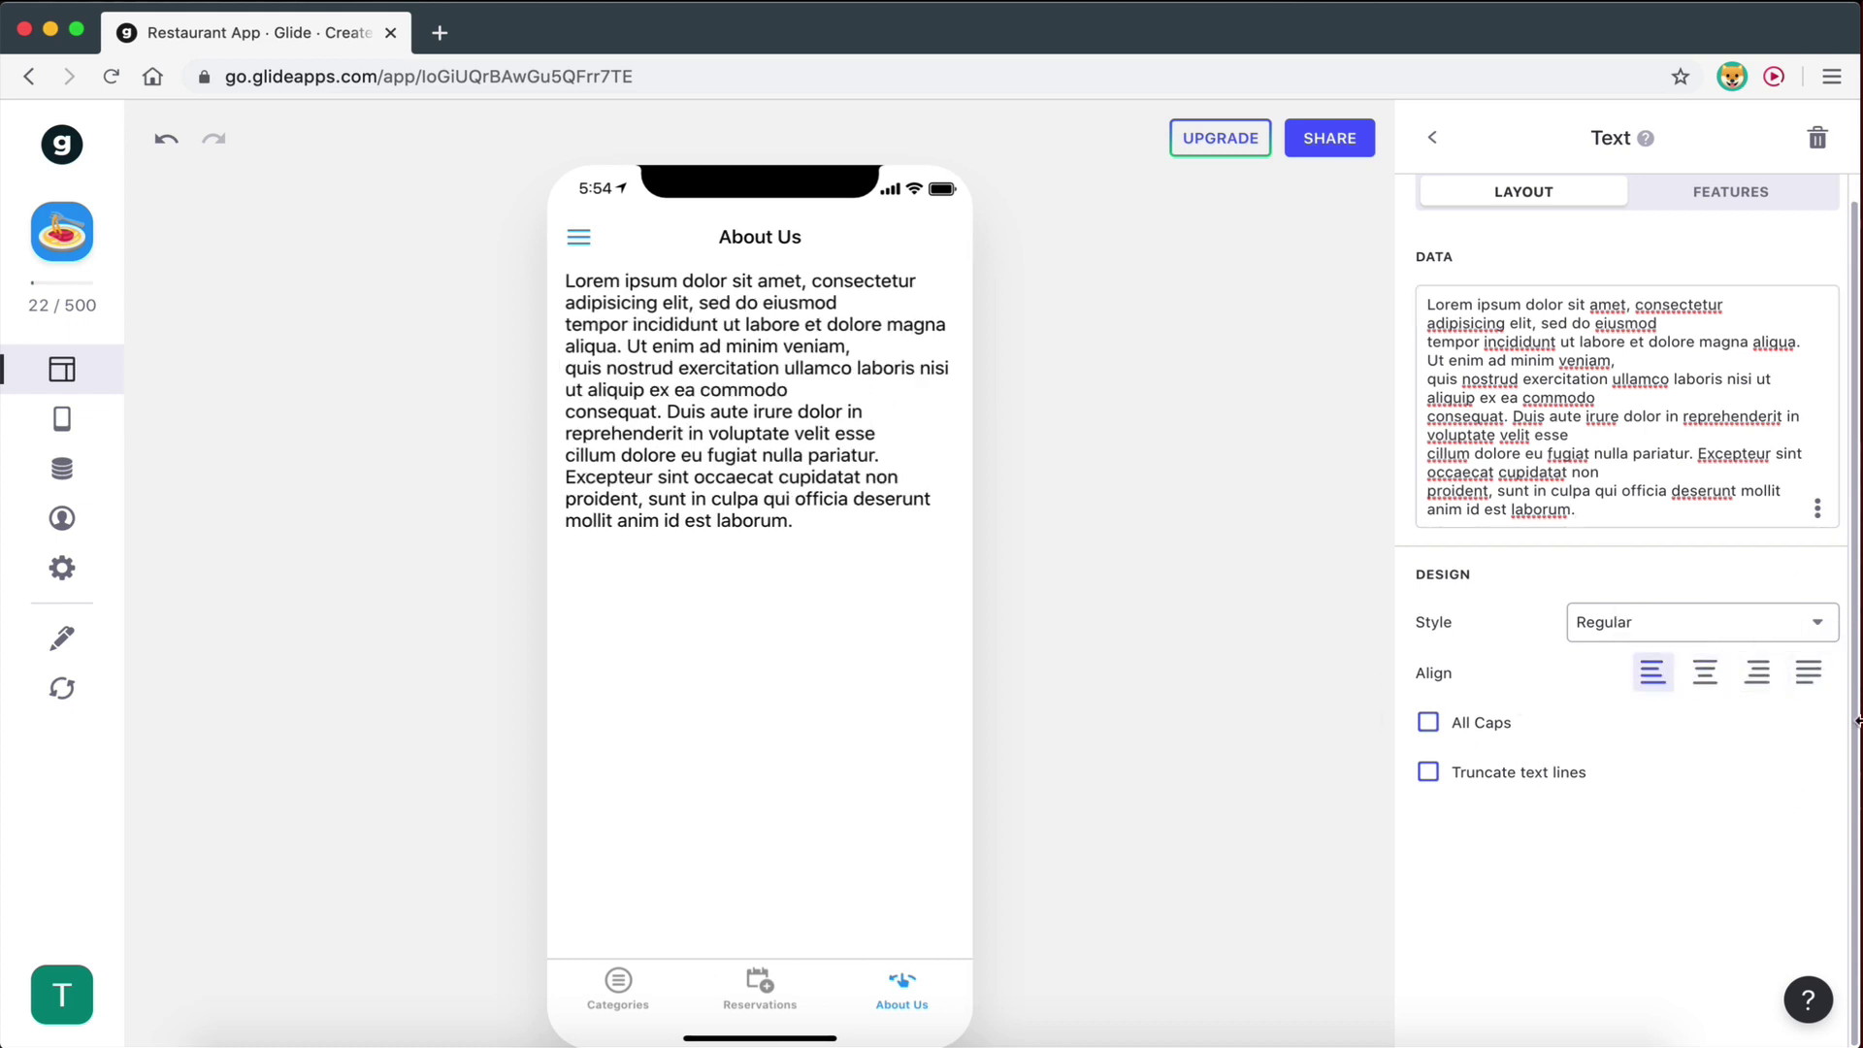
Try justified alignment and the Large and Headline 1 styles on the About Us paragraph, restoring left alignment and the Regular style.
{"action": "left_click", "coordinate": [1807, 676]}
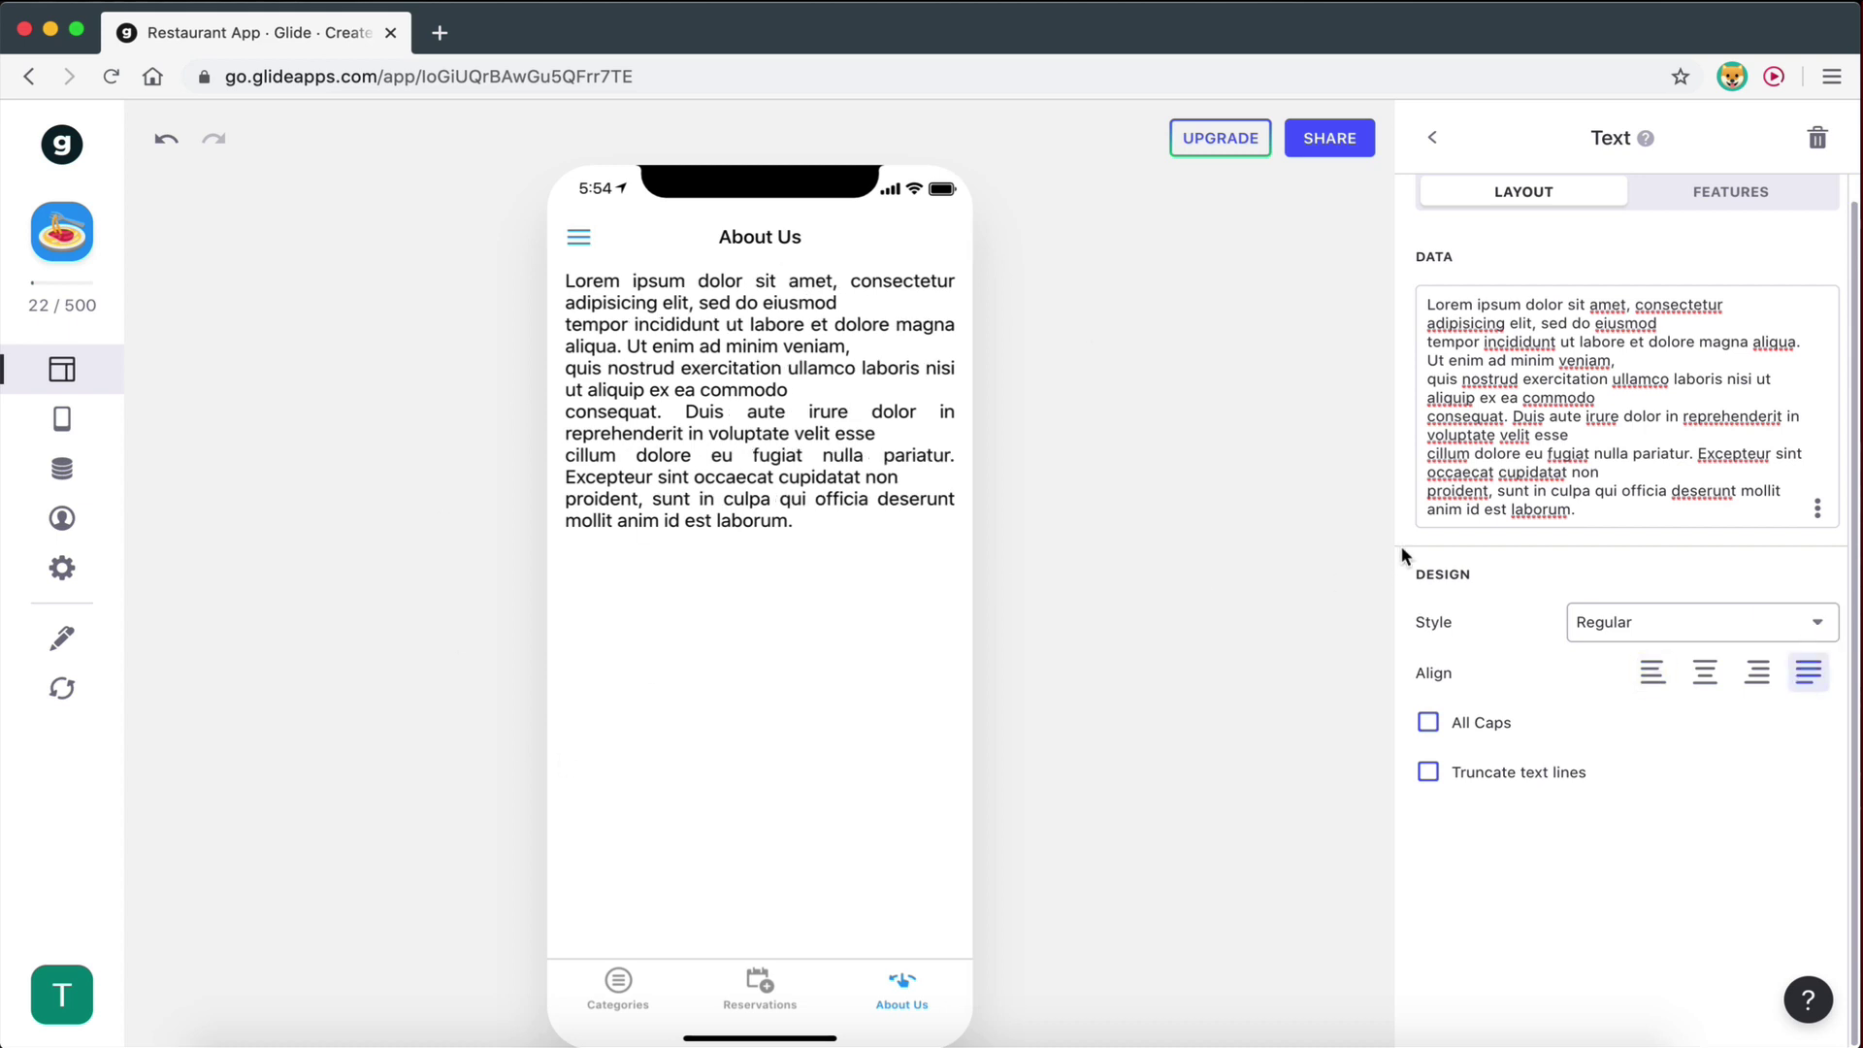
{"action": "left_click", "coordinate": [1655, 672]}
{"action": "left_click", "coordinate": [1601, 636]}
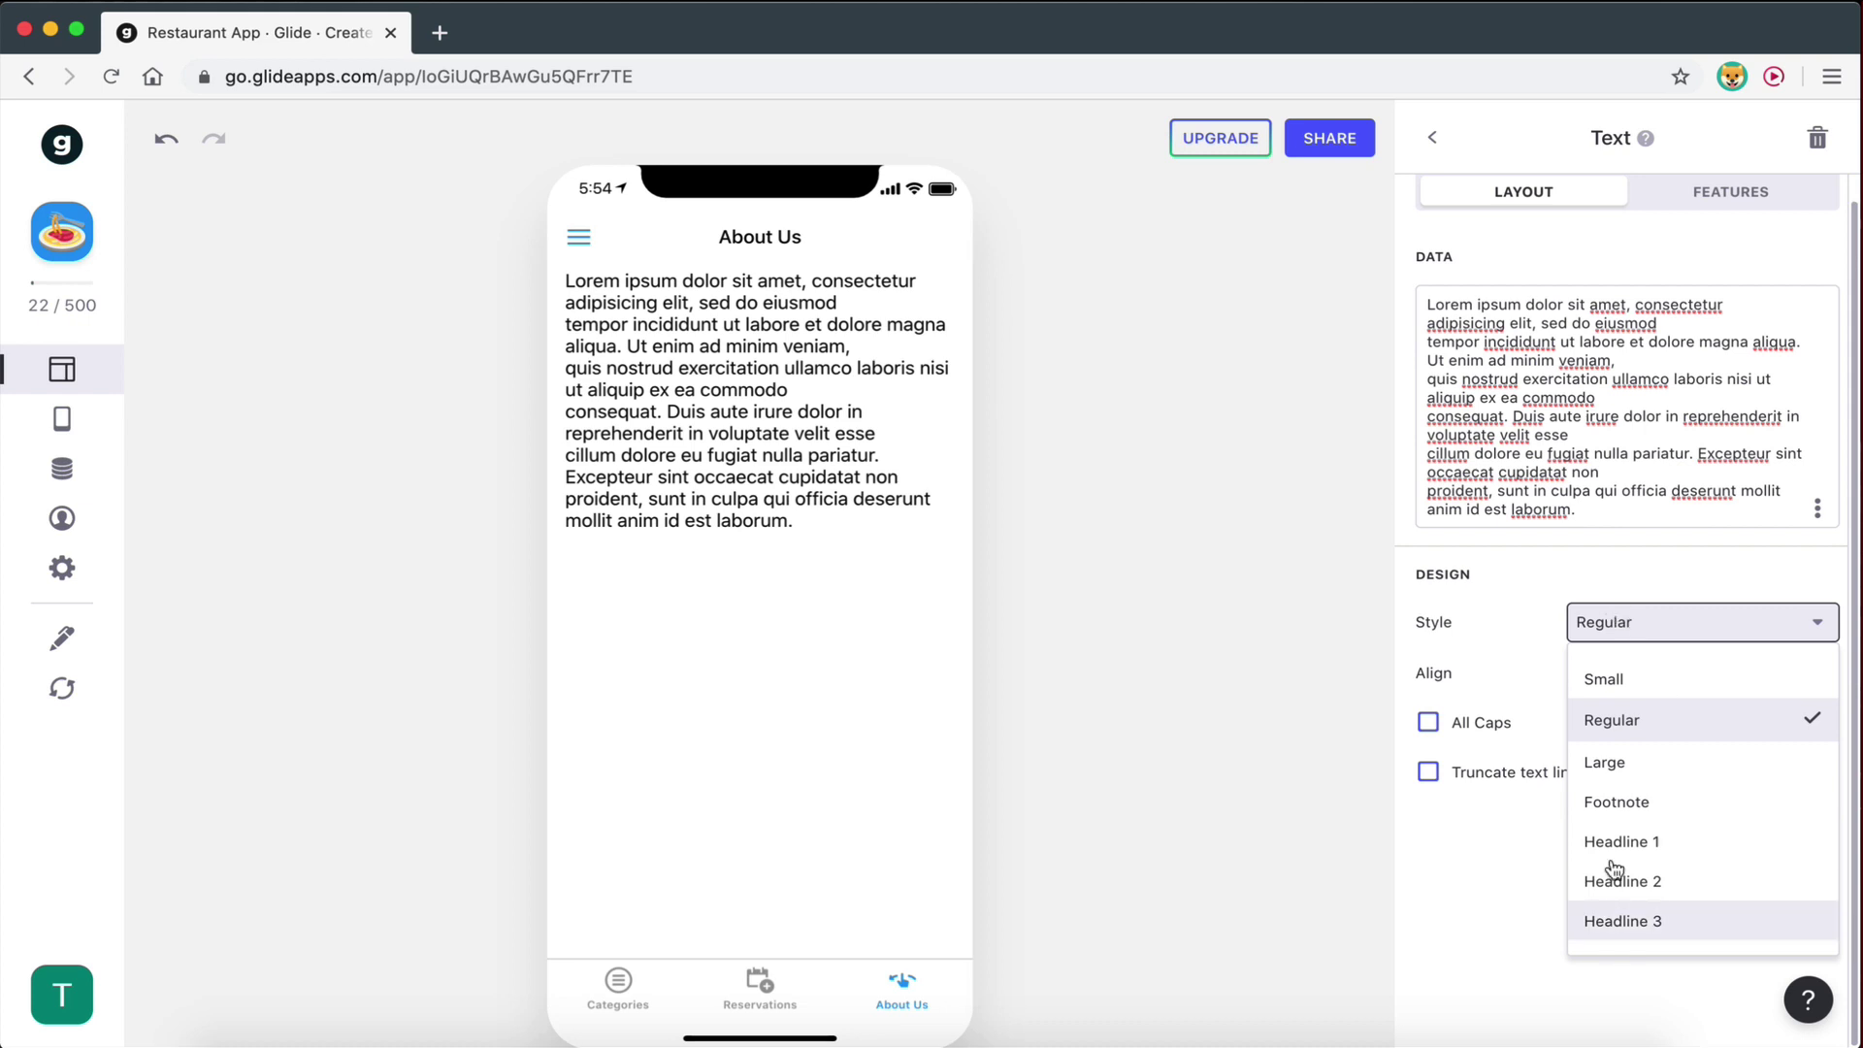
{"action": "left_click", "coordinate": [1614, 767]}
{"action": "left_click", "coordinate": [1618, 622]}
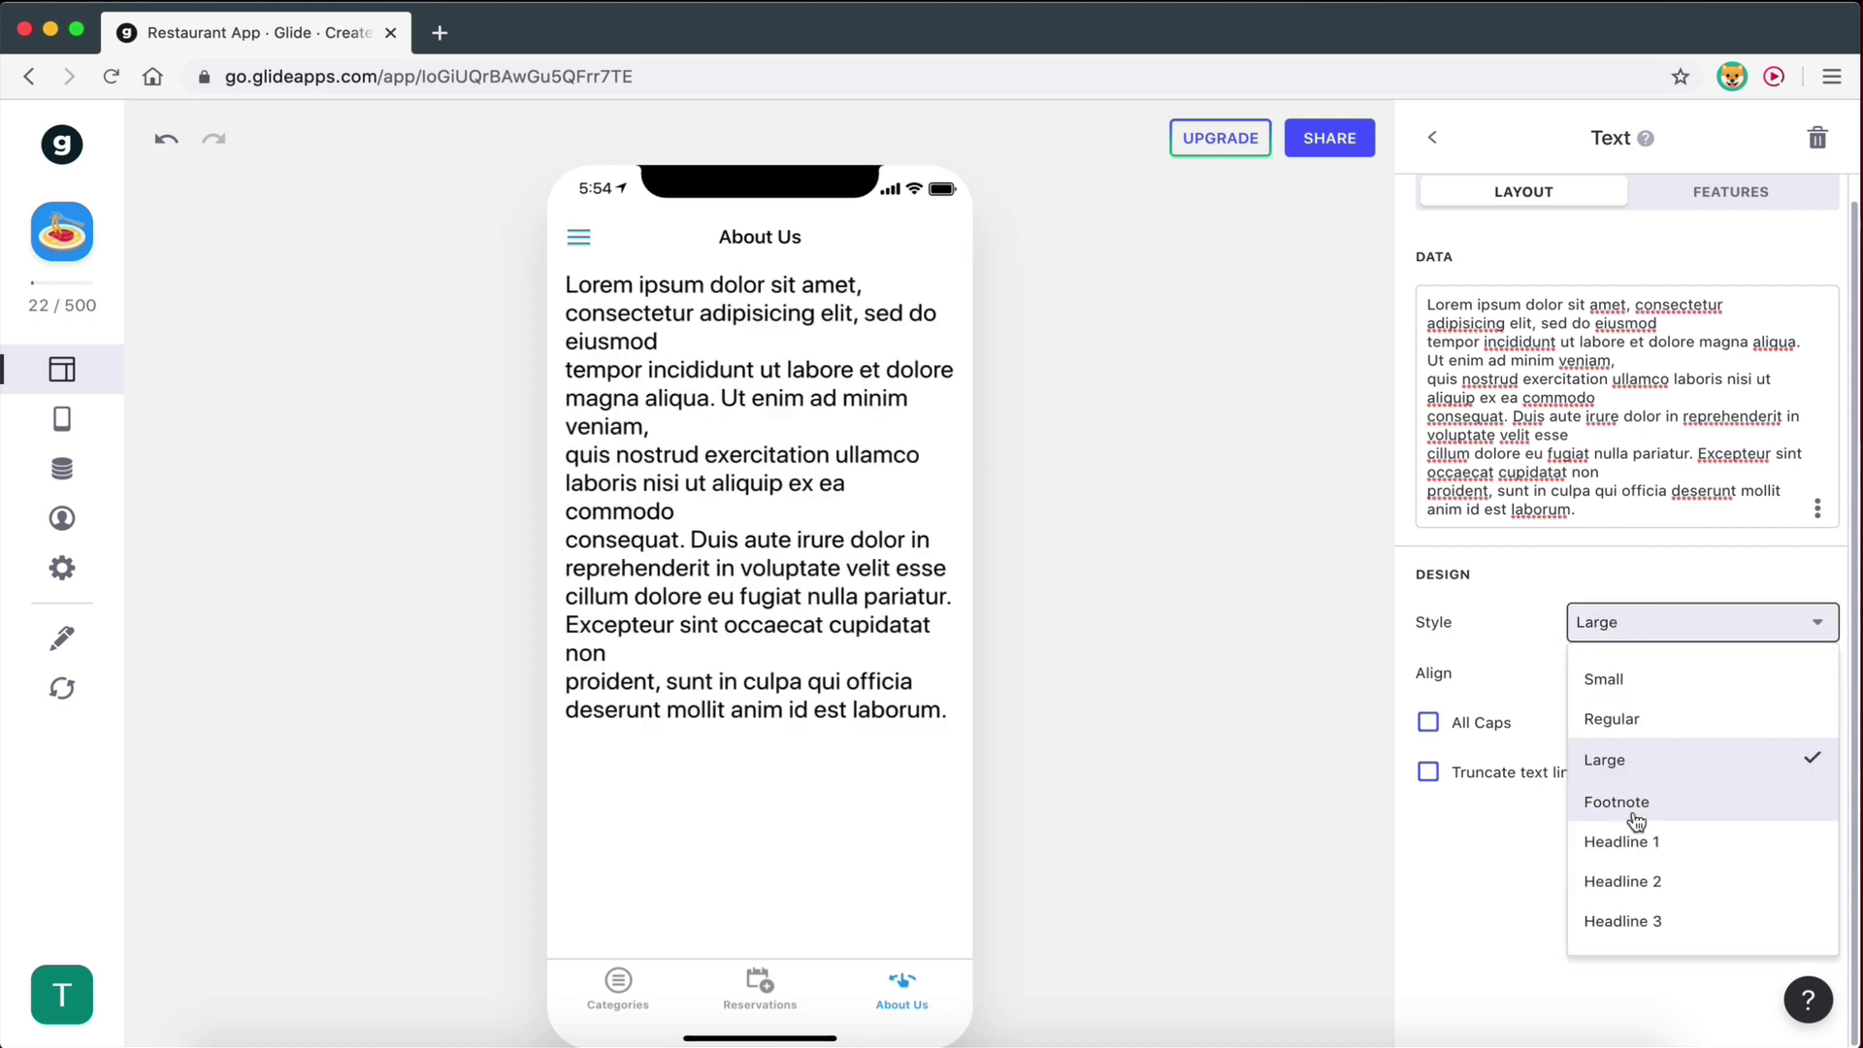
{"action": "left_click", "coordinate": [1633, 827]}
{"action": "left_click", "coordinate": [1628, 629]}
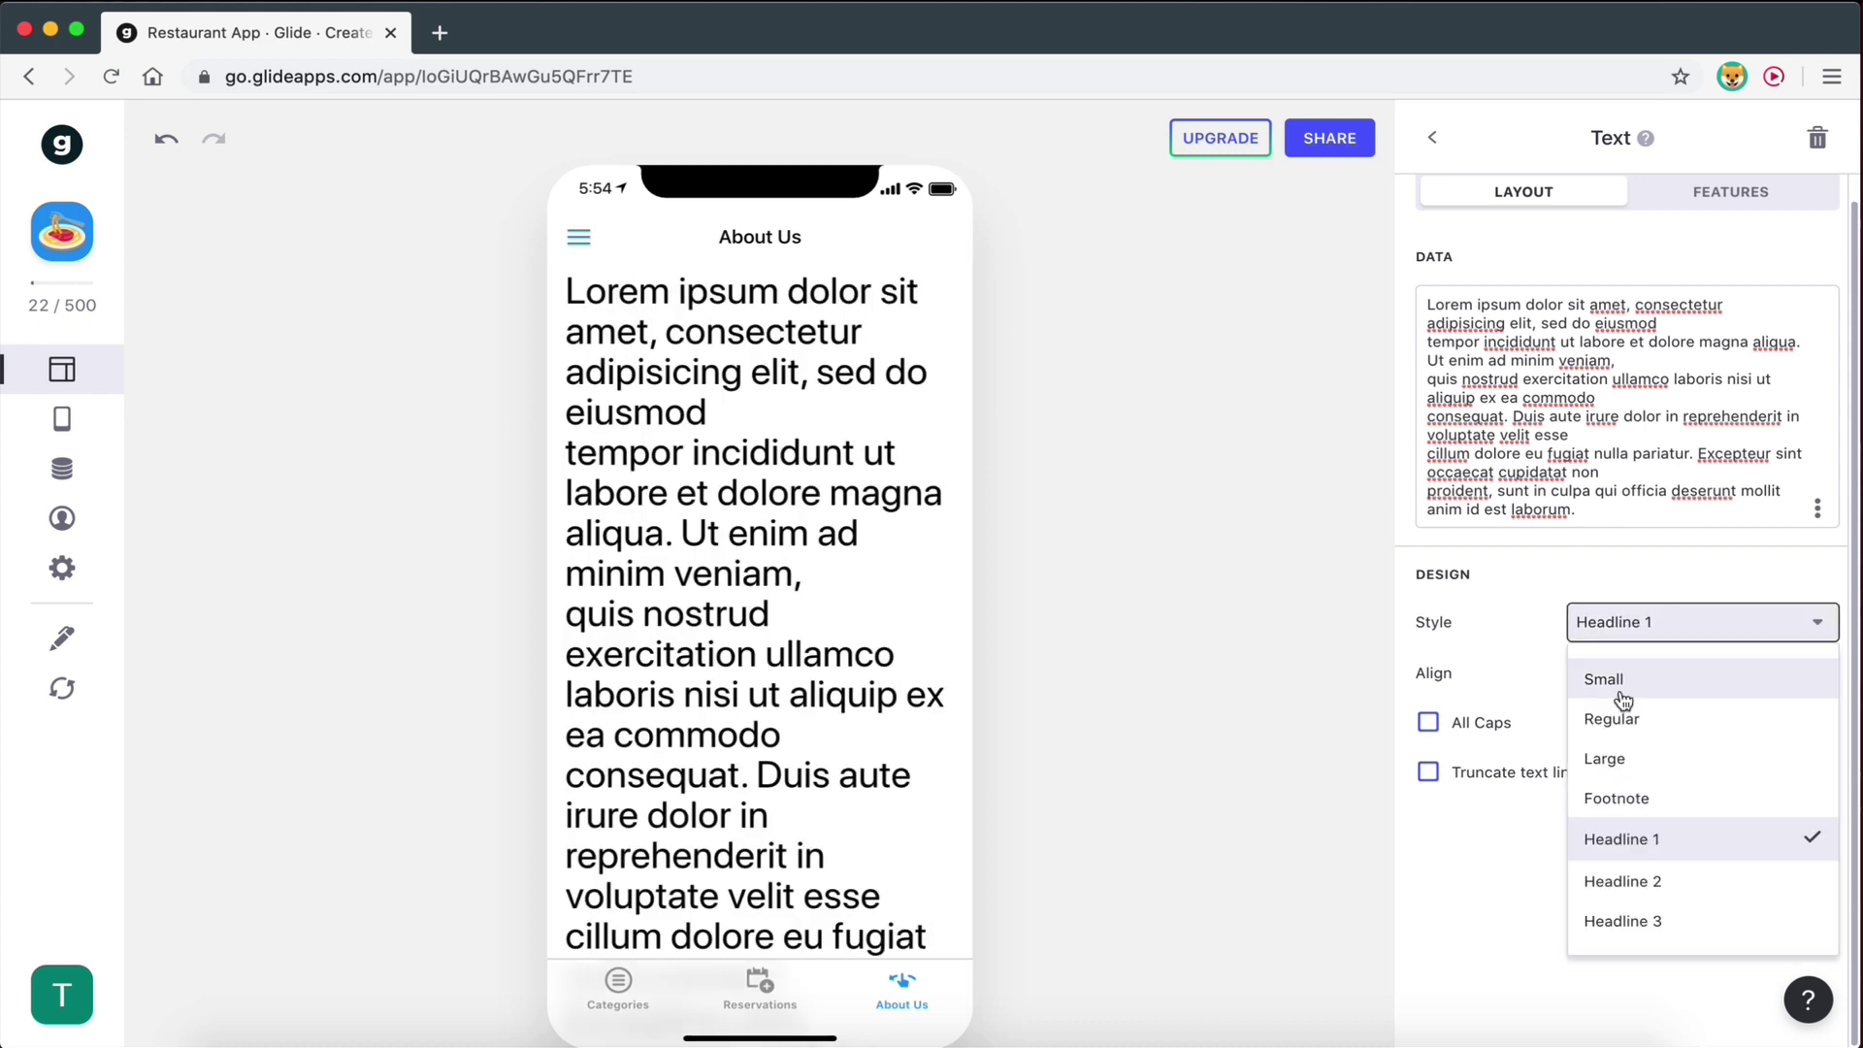
{"action": "left_click", "coordinate": [1615, 716]}
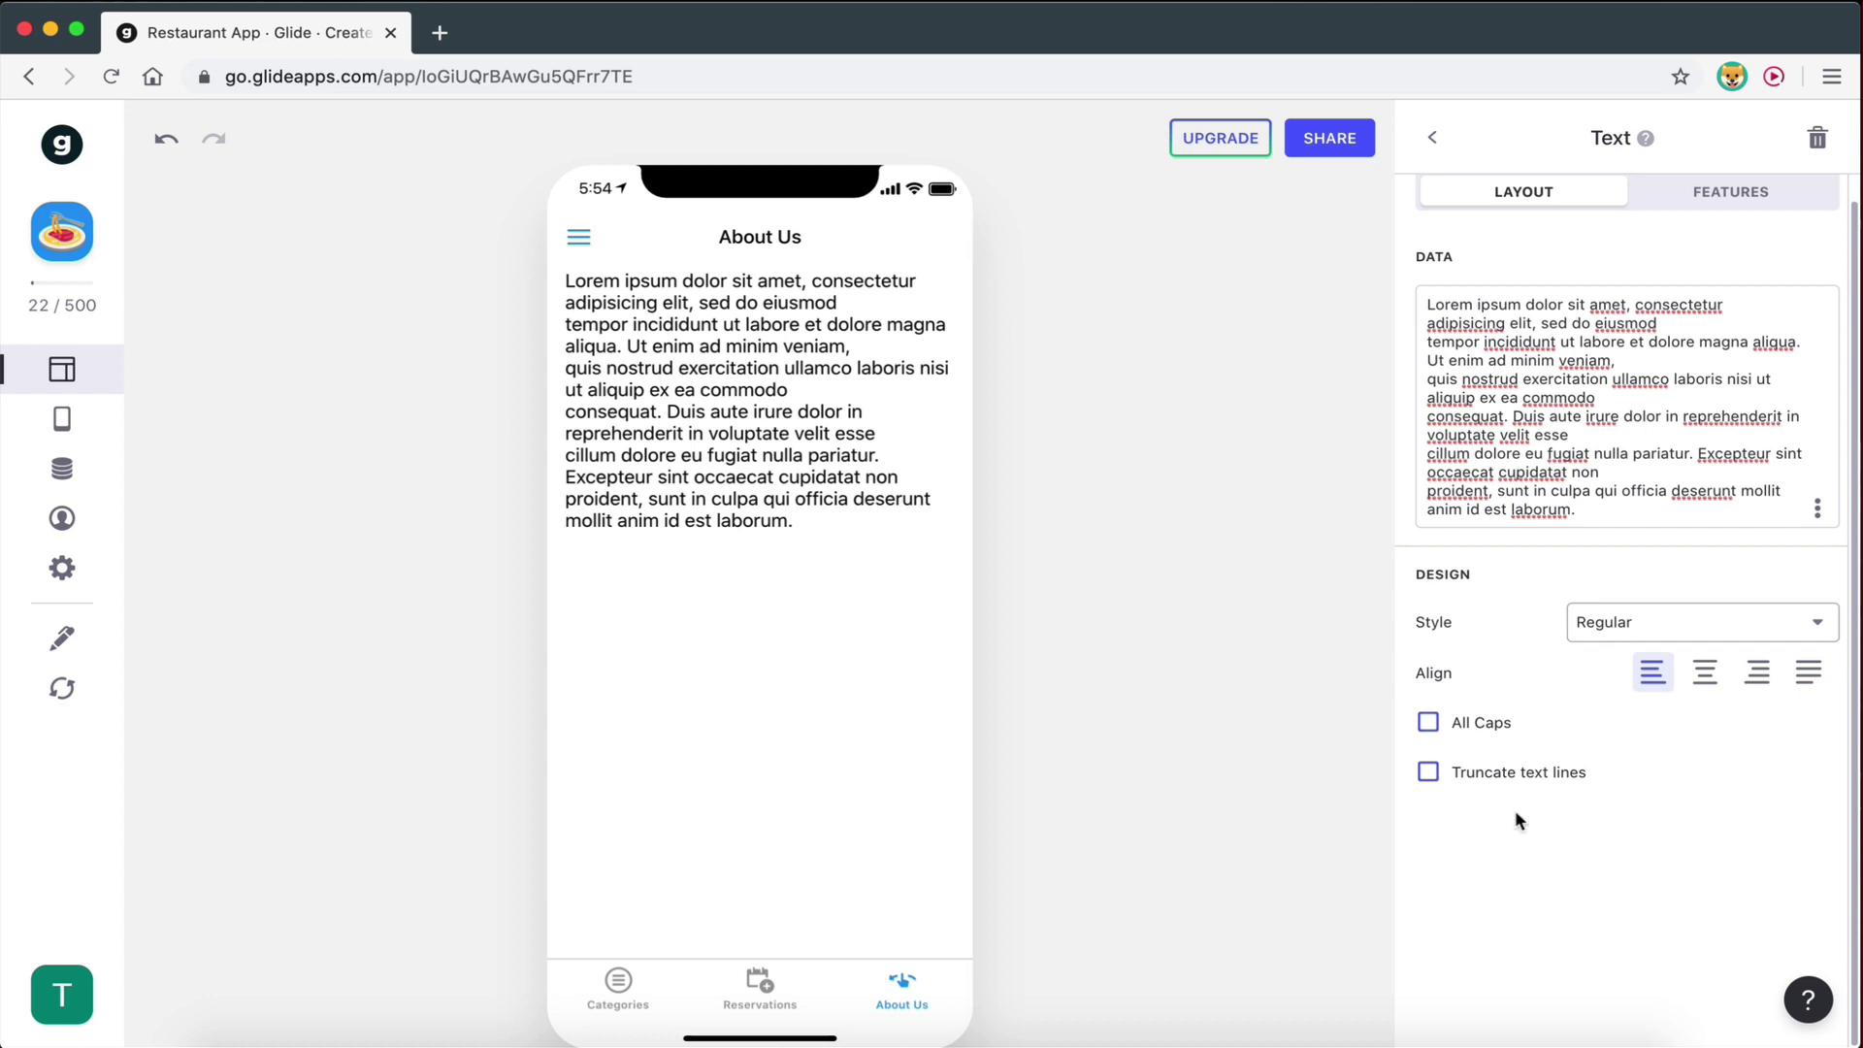
Try truncating the About Us paragraph, extending the limit to four lines, and turn the truncation off again.
{"action": "left_click", "coordinate": [1482, 776]}
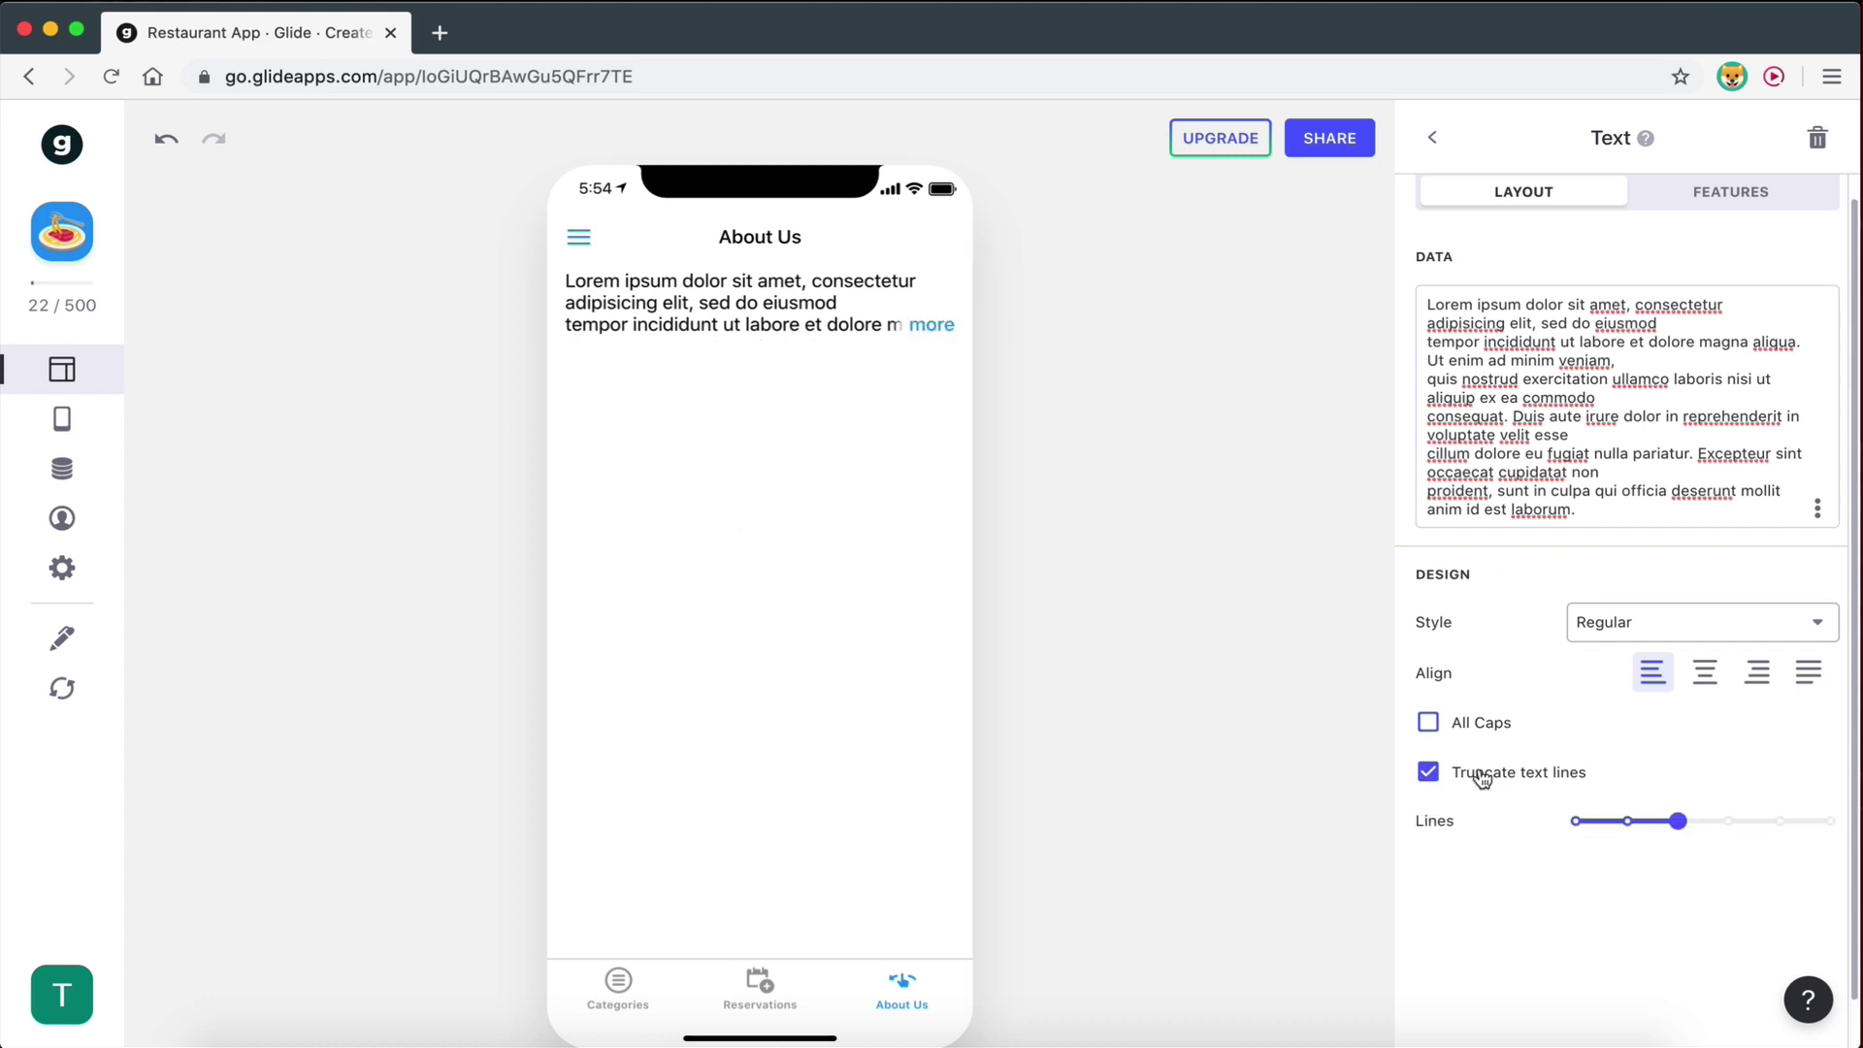
{"action": "left_click", "coordinate": [1482, 776]}
{"action": "left_click", "coordinate": [1482, 776]}
{"action": "left_click_drag", "start_coordinate": [1669, 825], "coordinate": [1728, 821]}
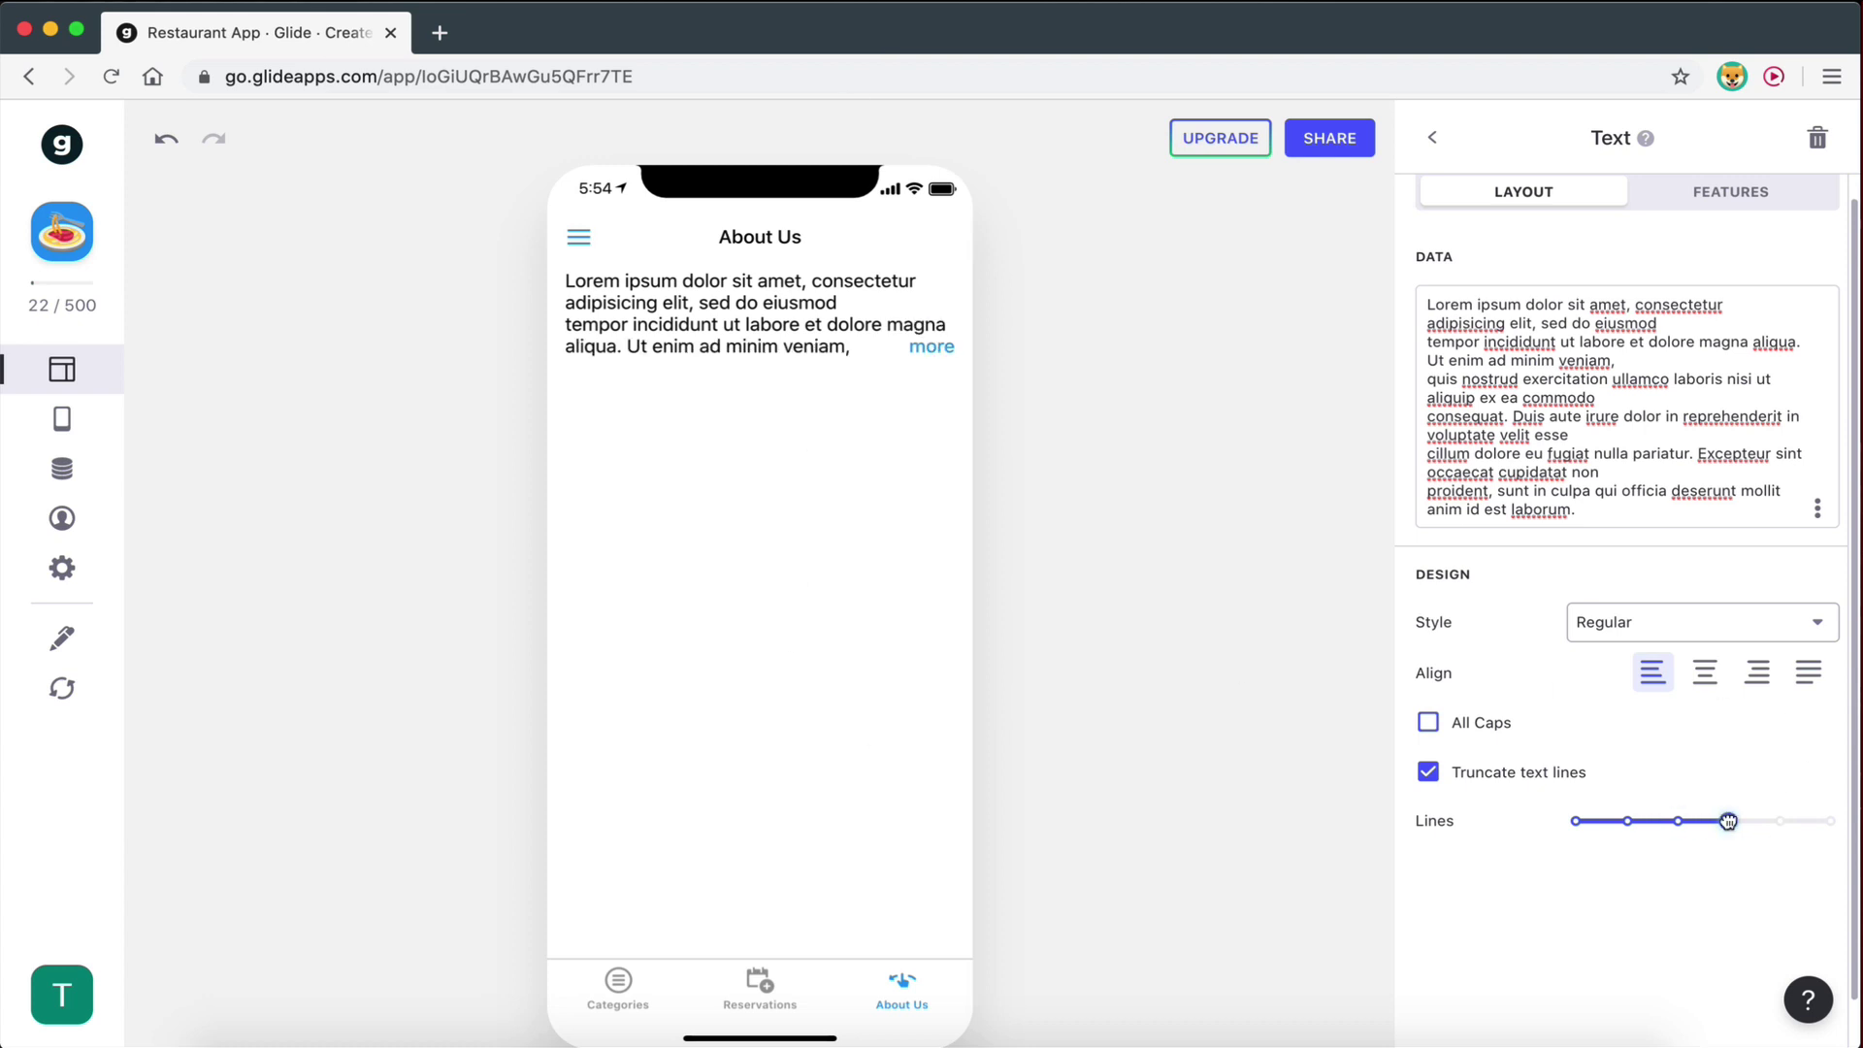
{"action": "left_click", "coordinate": [1428, 771]}
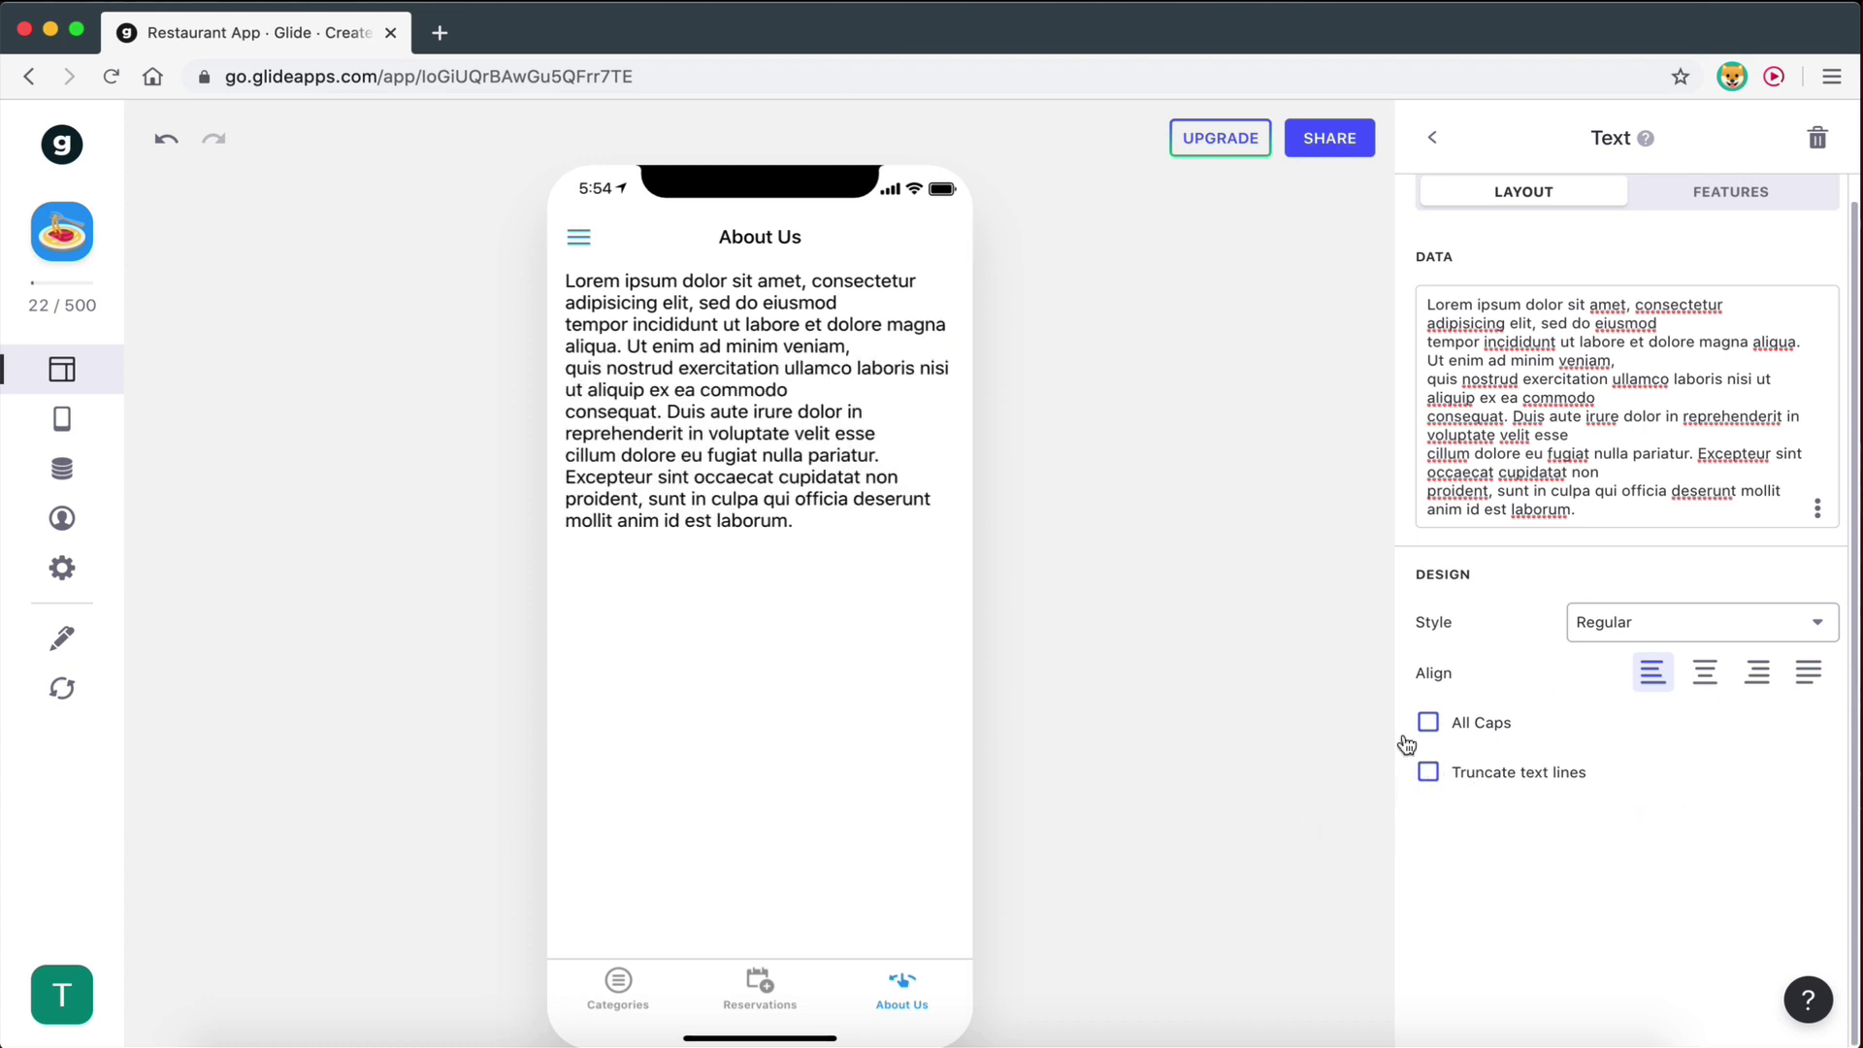
Add a second Text component to the About Us screen with the custom text "Our Story" in all caps.
{"action": "left_click", "coordinate": [1433, 138]}
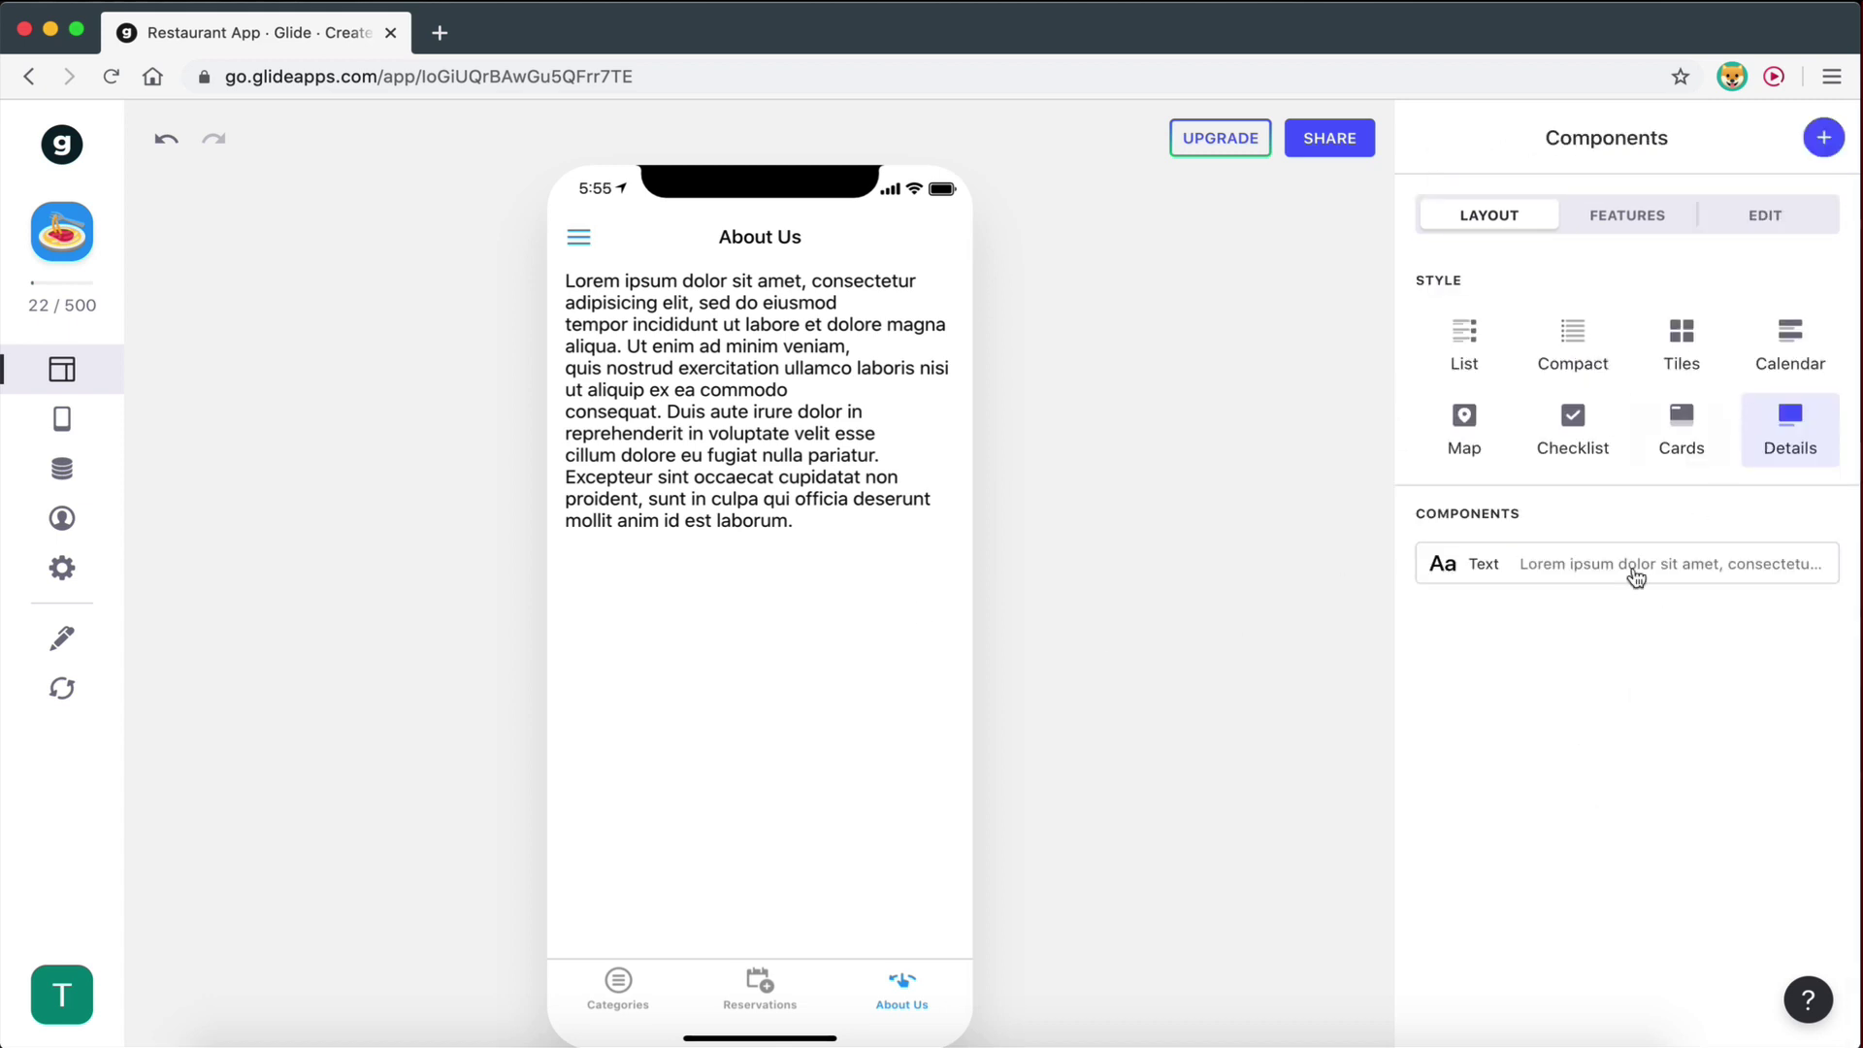
{"action": "left_click", "coordinate": [1822, 139]}
{"action": "left_click", "coordinate": [1693, 430]}
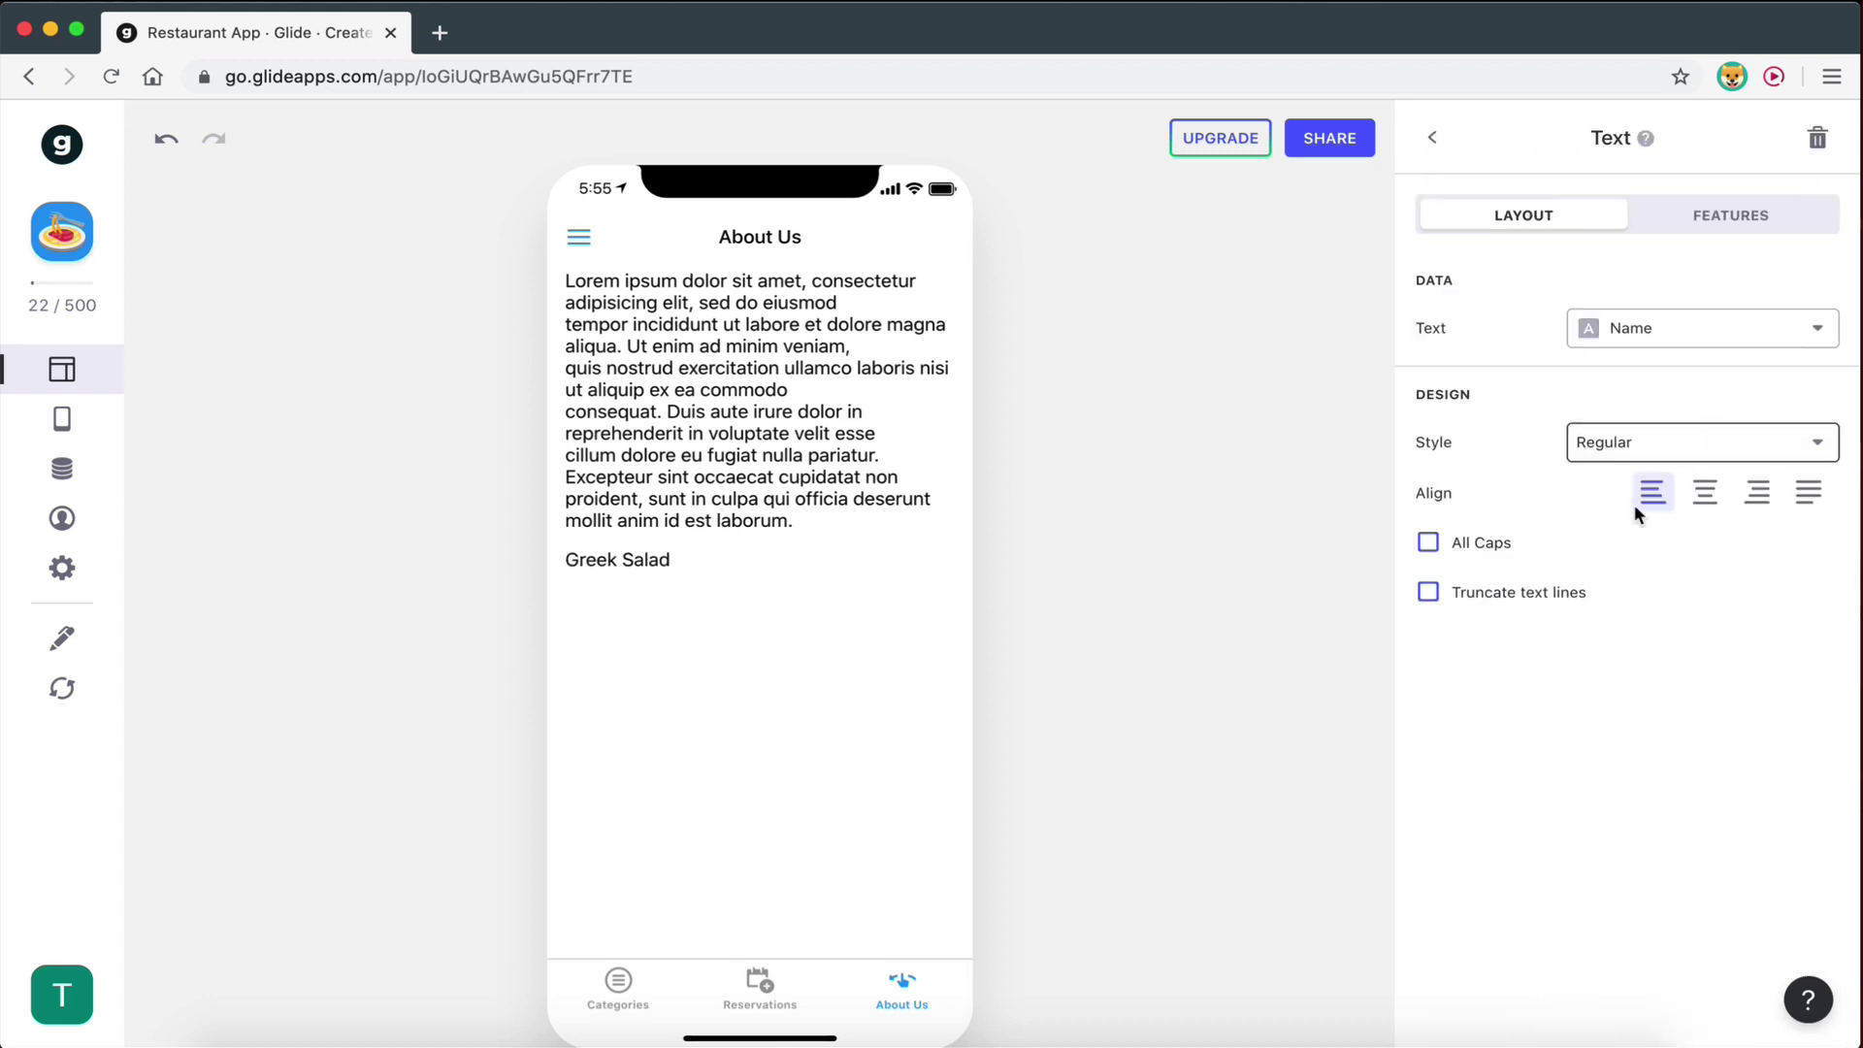
{"action": "left_click", "coordinate": [1657, 349]}
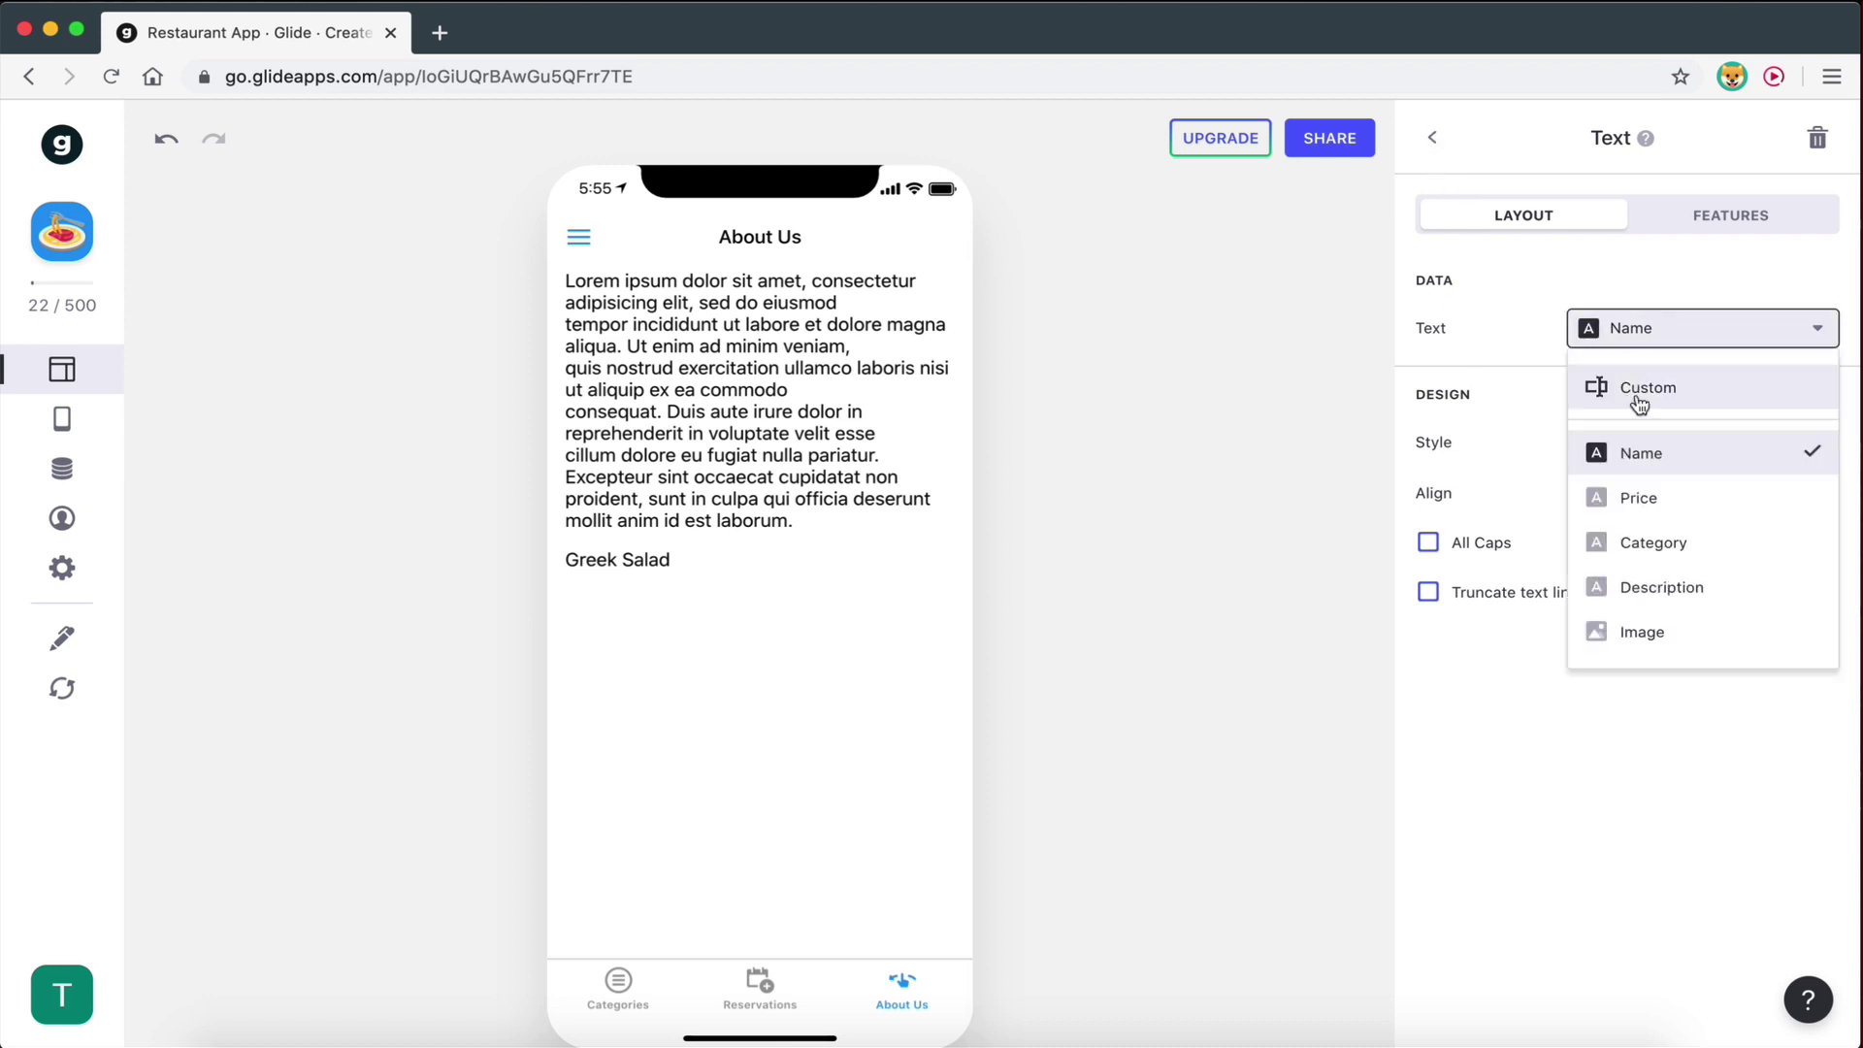
{"action": "left_click", "coordinate": [1647, 389]}
{"action": "left_click", "coordinate": [1578, 336]}
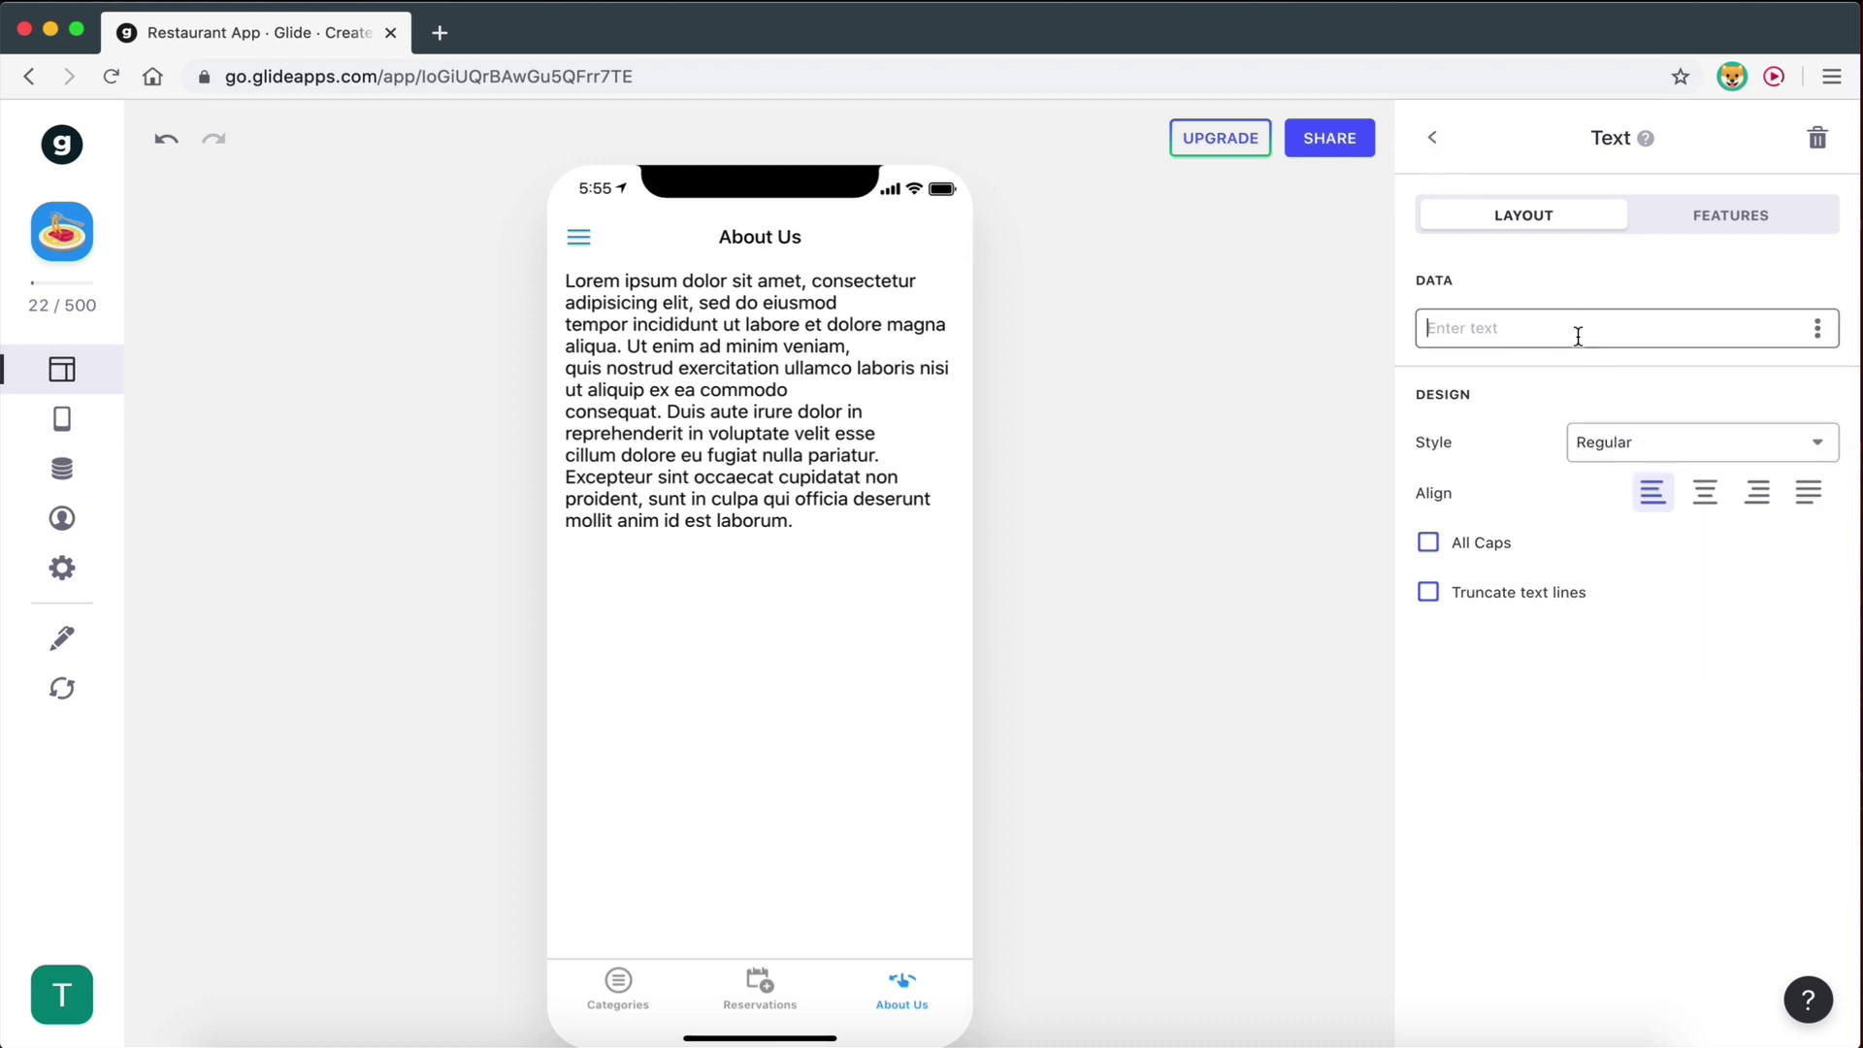
{"action": "type", "text": "Our Story"}
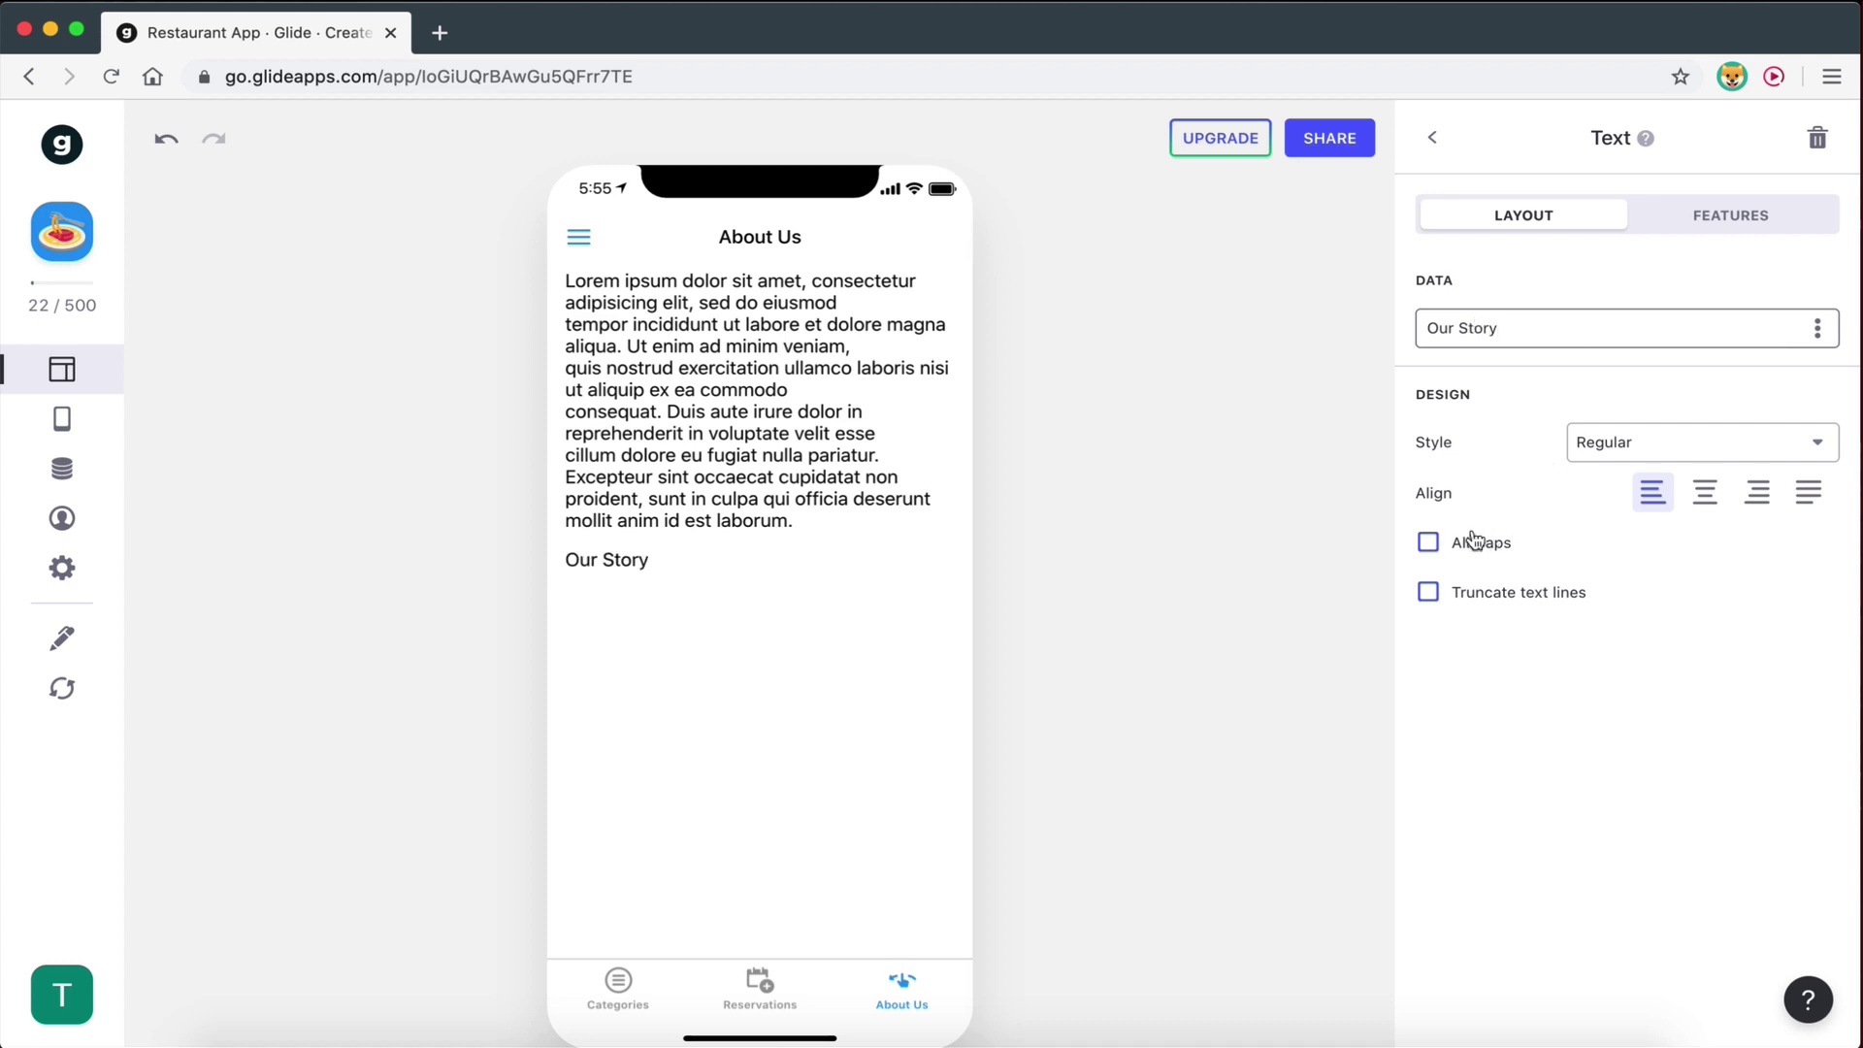
{"action": "left_click", "coordinate": [1430, 545]}
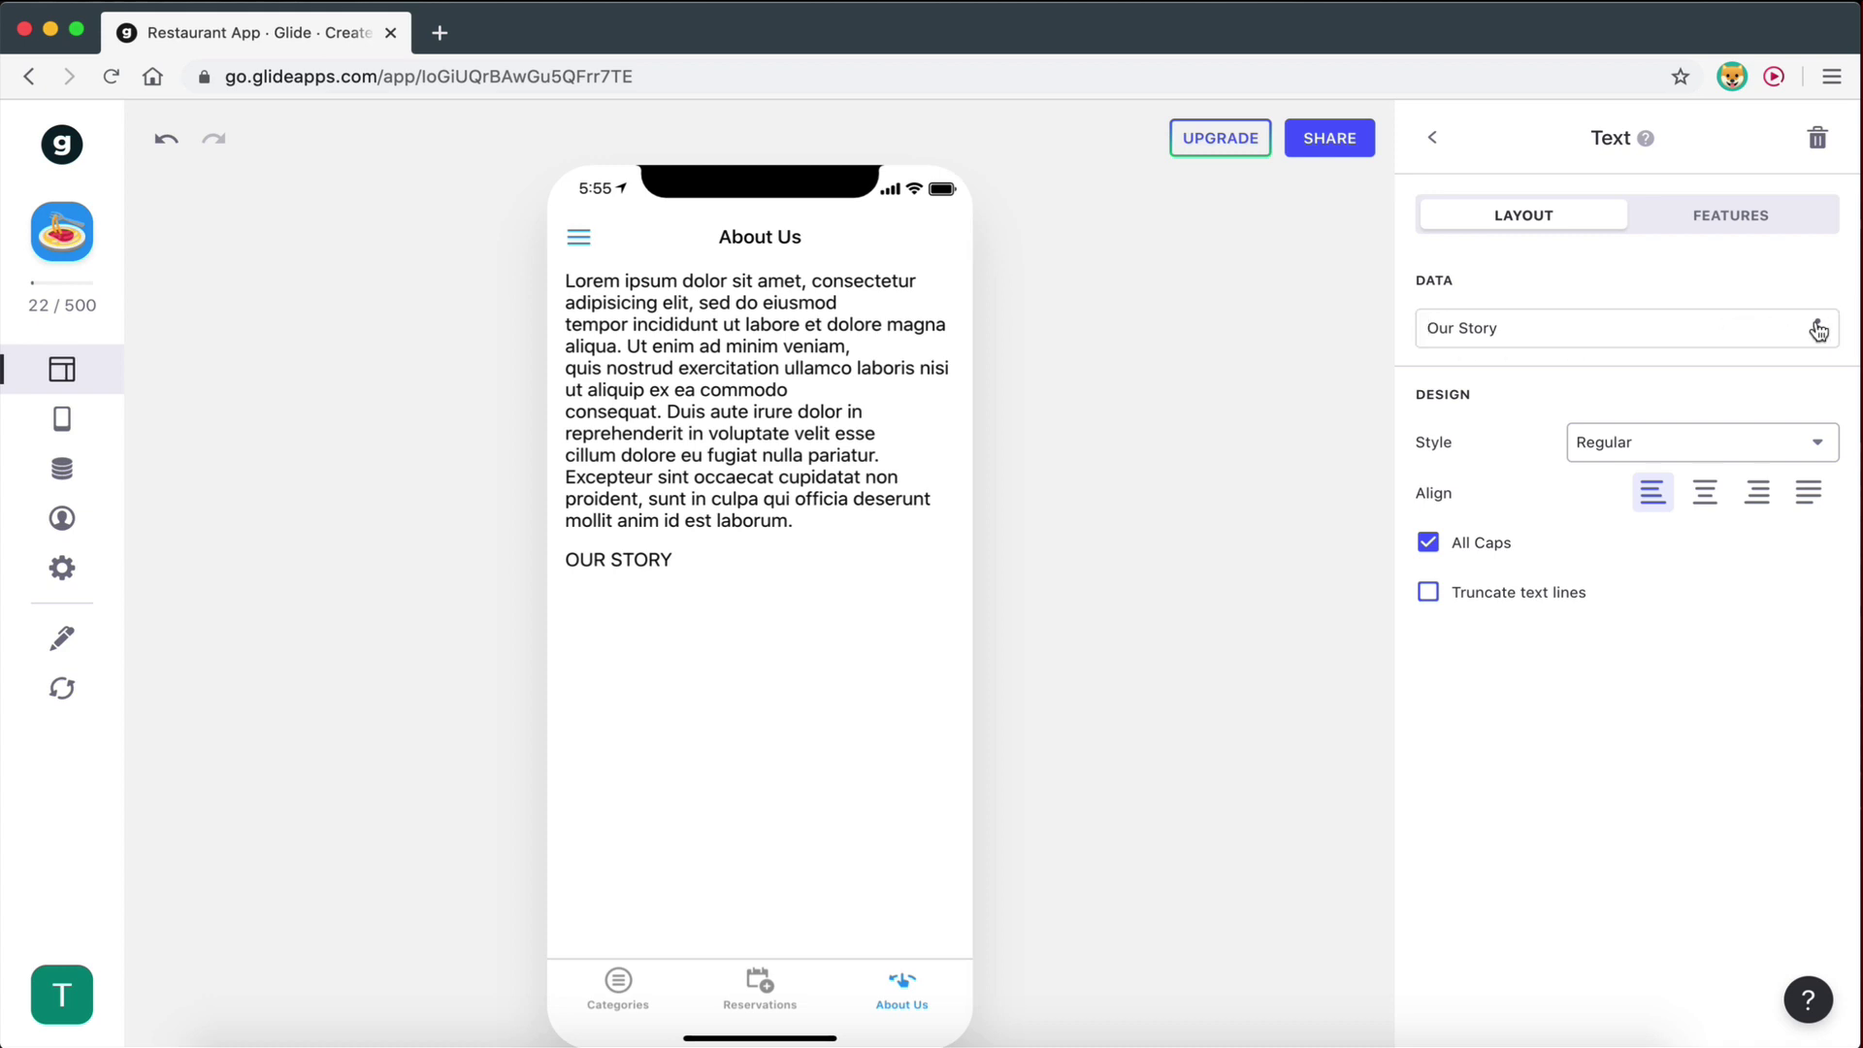
Try a "## " Markdown prefix in front of the "Our Story" text and remove it again.
{"action": "left_click", "coordinate": [1817, 329]}
{"action": "left_click", "coordinate": [1817, 329]}
{"action": "type", "text": "##"}
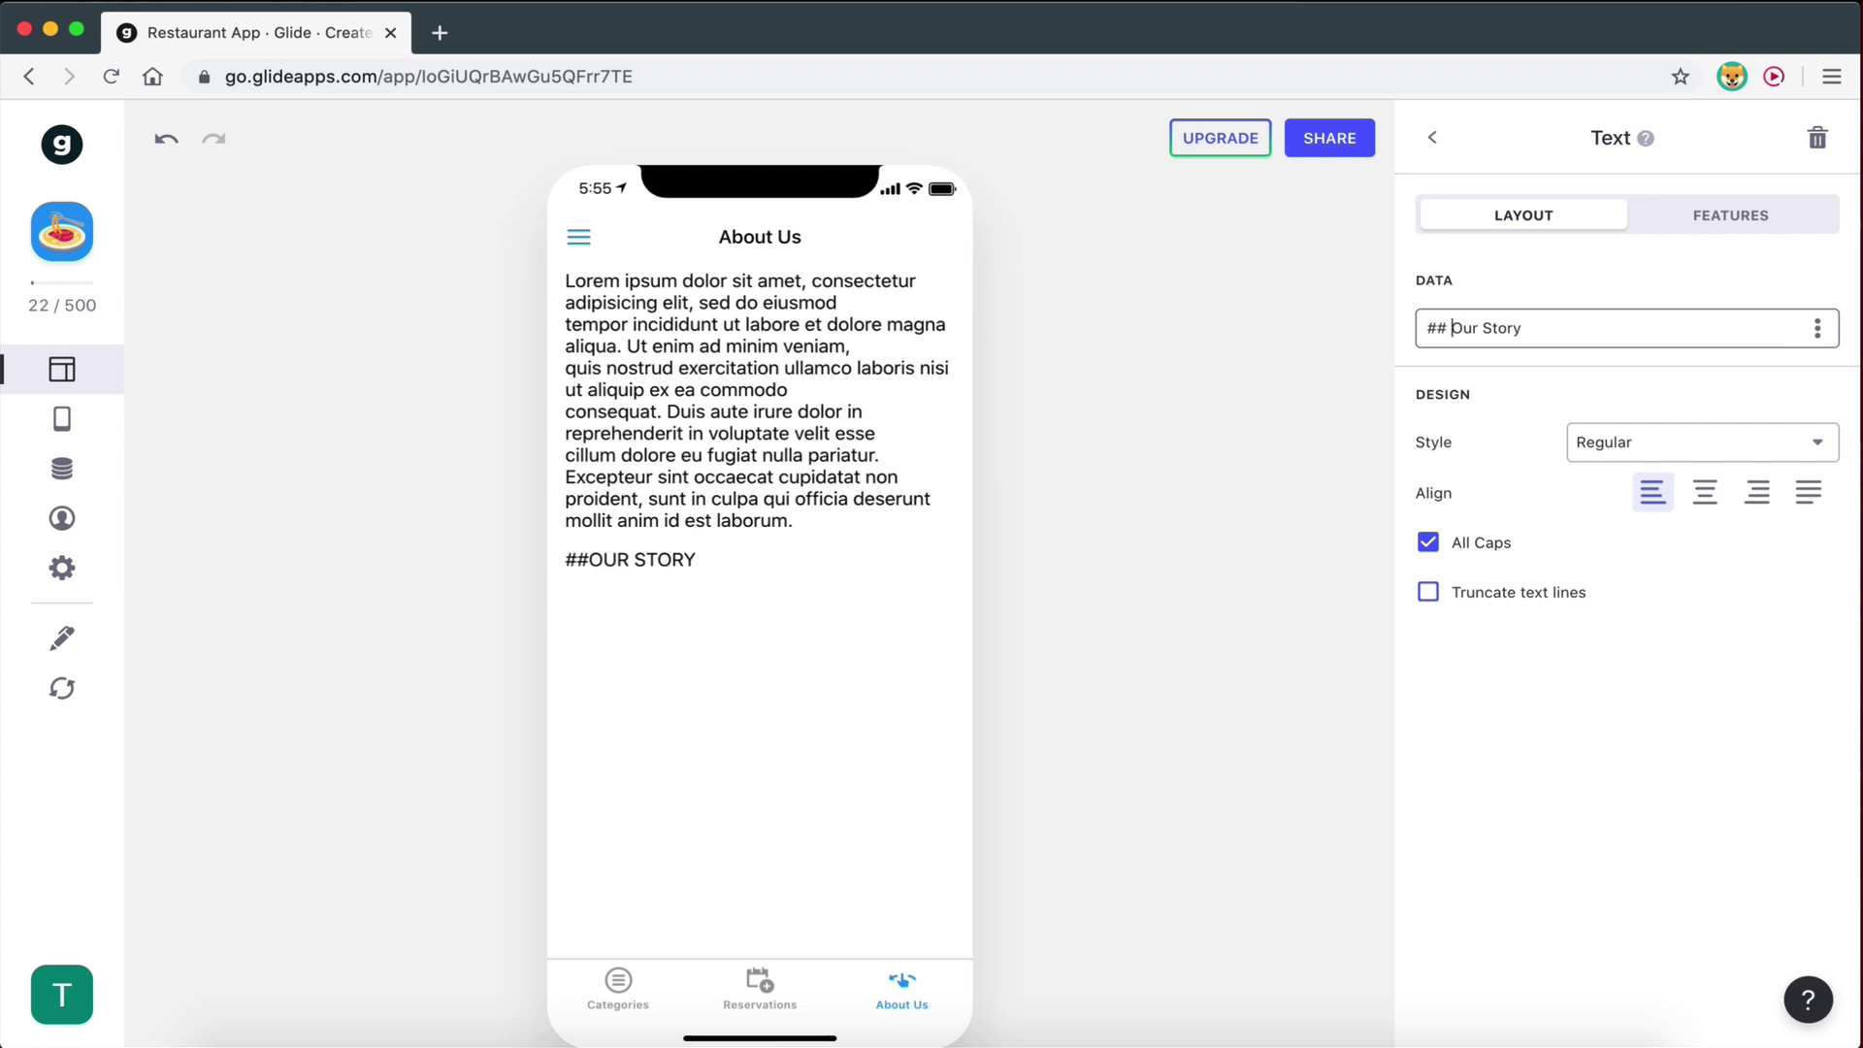
{"action": "key", "text": "BackSpace"}
{"action": "key", "text": "BackSpace"}
{"action": "key", "text": "BackSpace"}
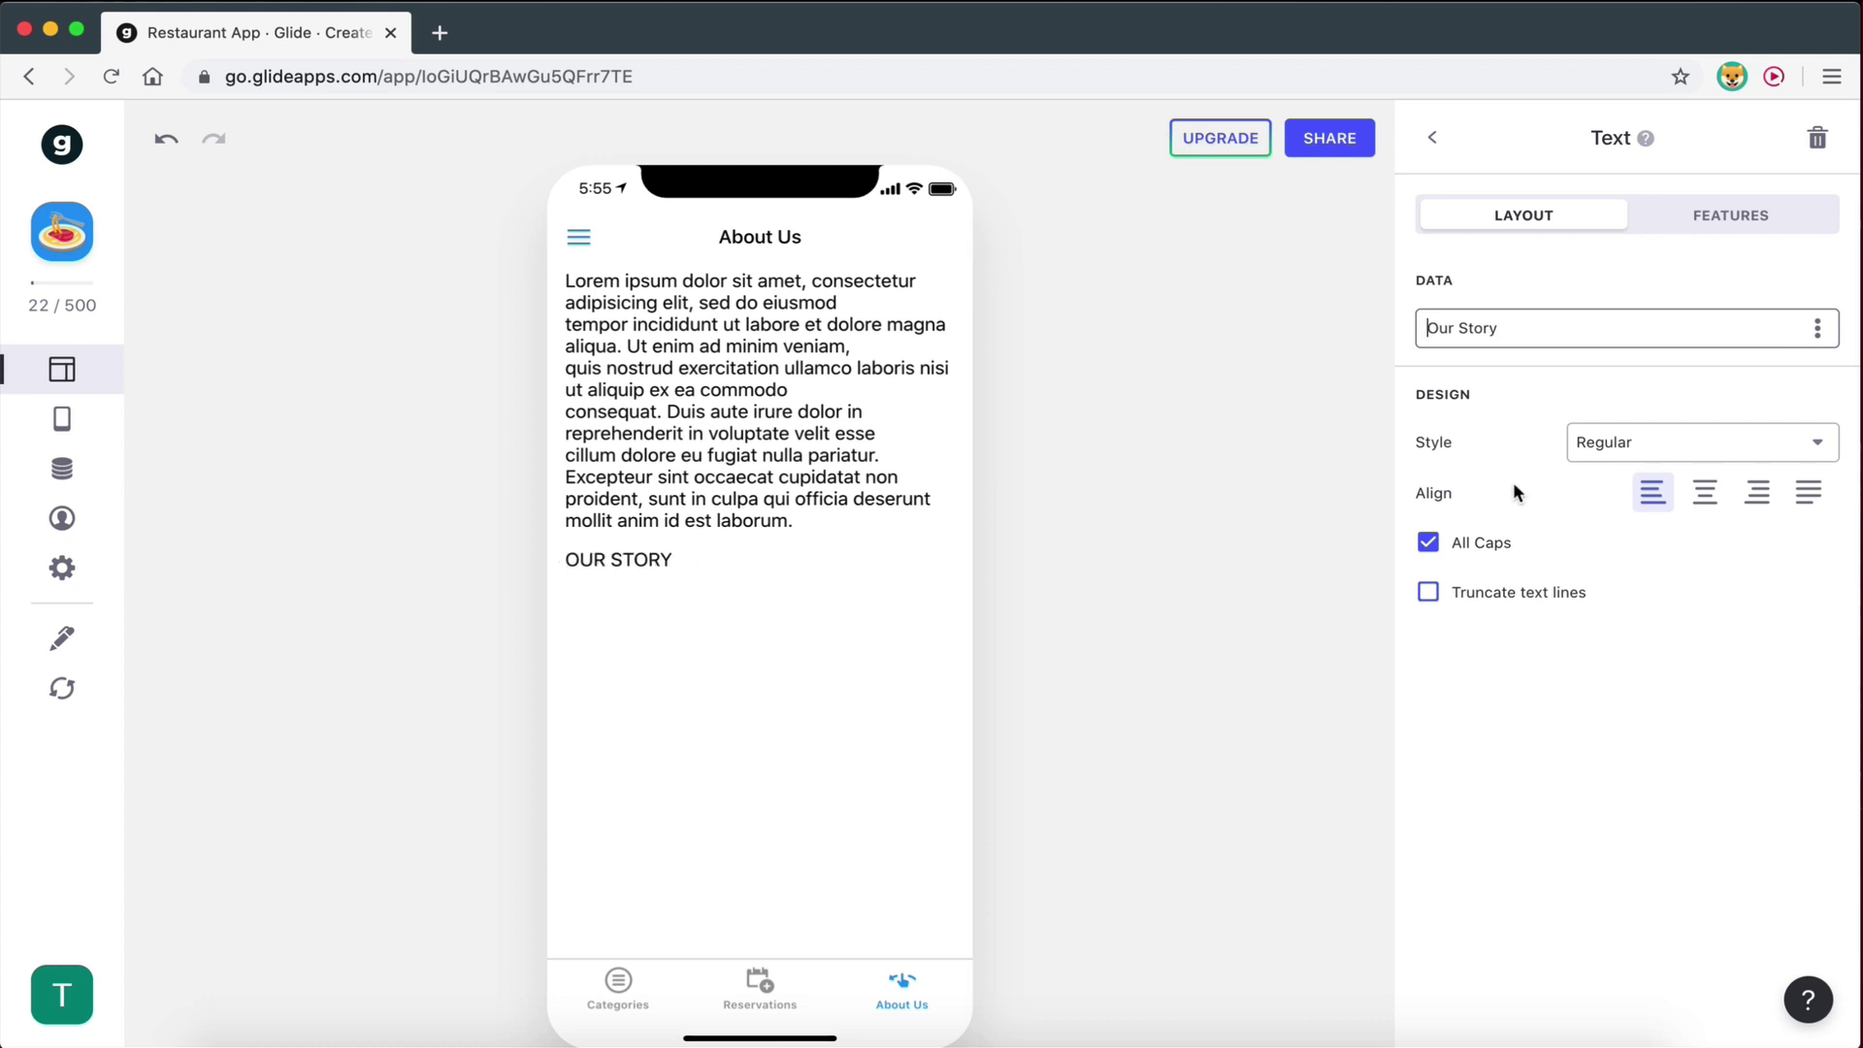
Set the "Our Story" text to the Headline 2 style and move it above the Lorem ipsum paragraph.
{"action": "left_click", "coordinate": [1601, 445]}
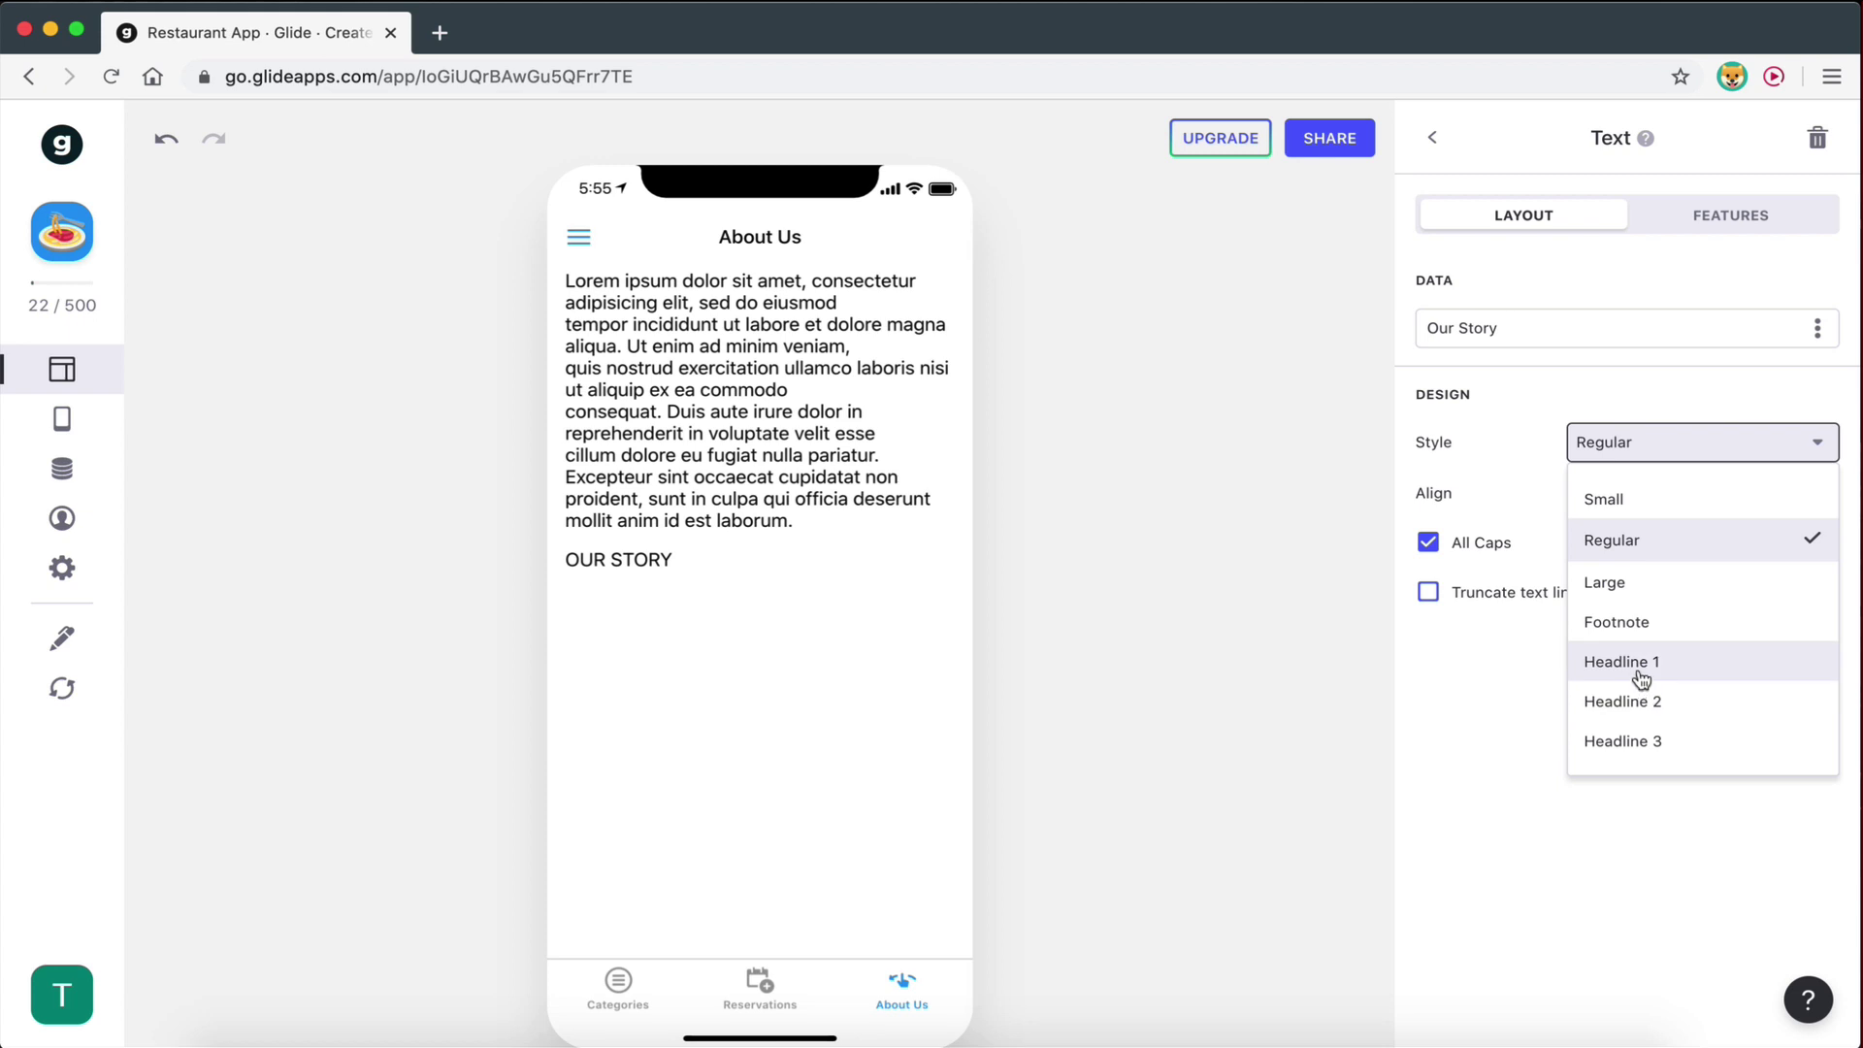
{"action": "left_click", "coordinate": [1637, 668]}
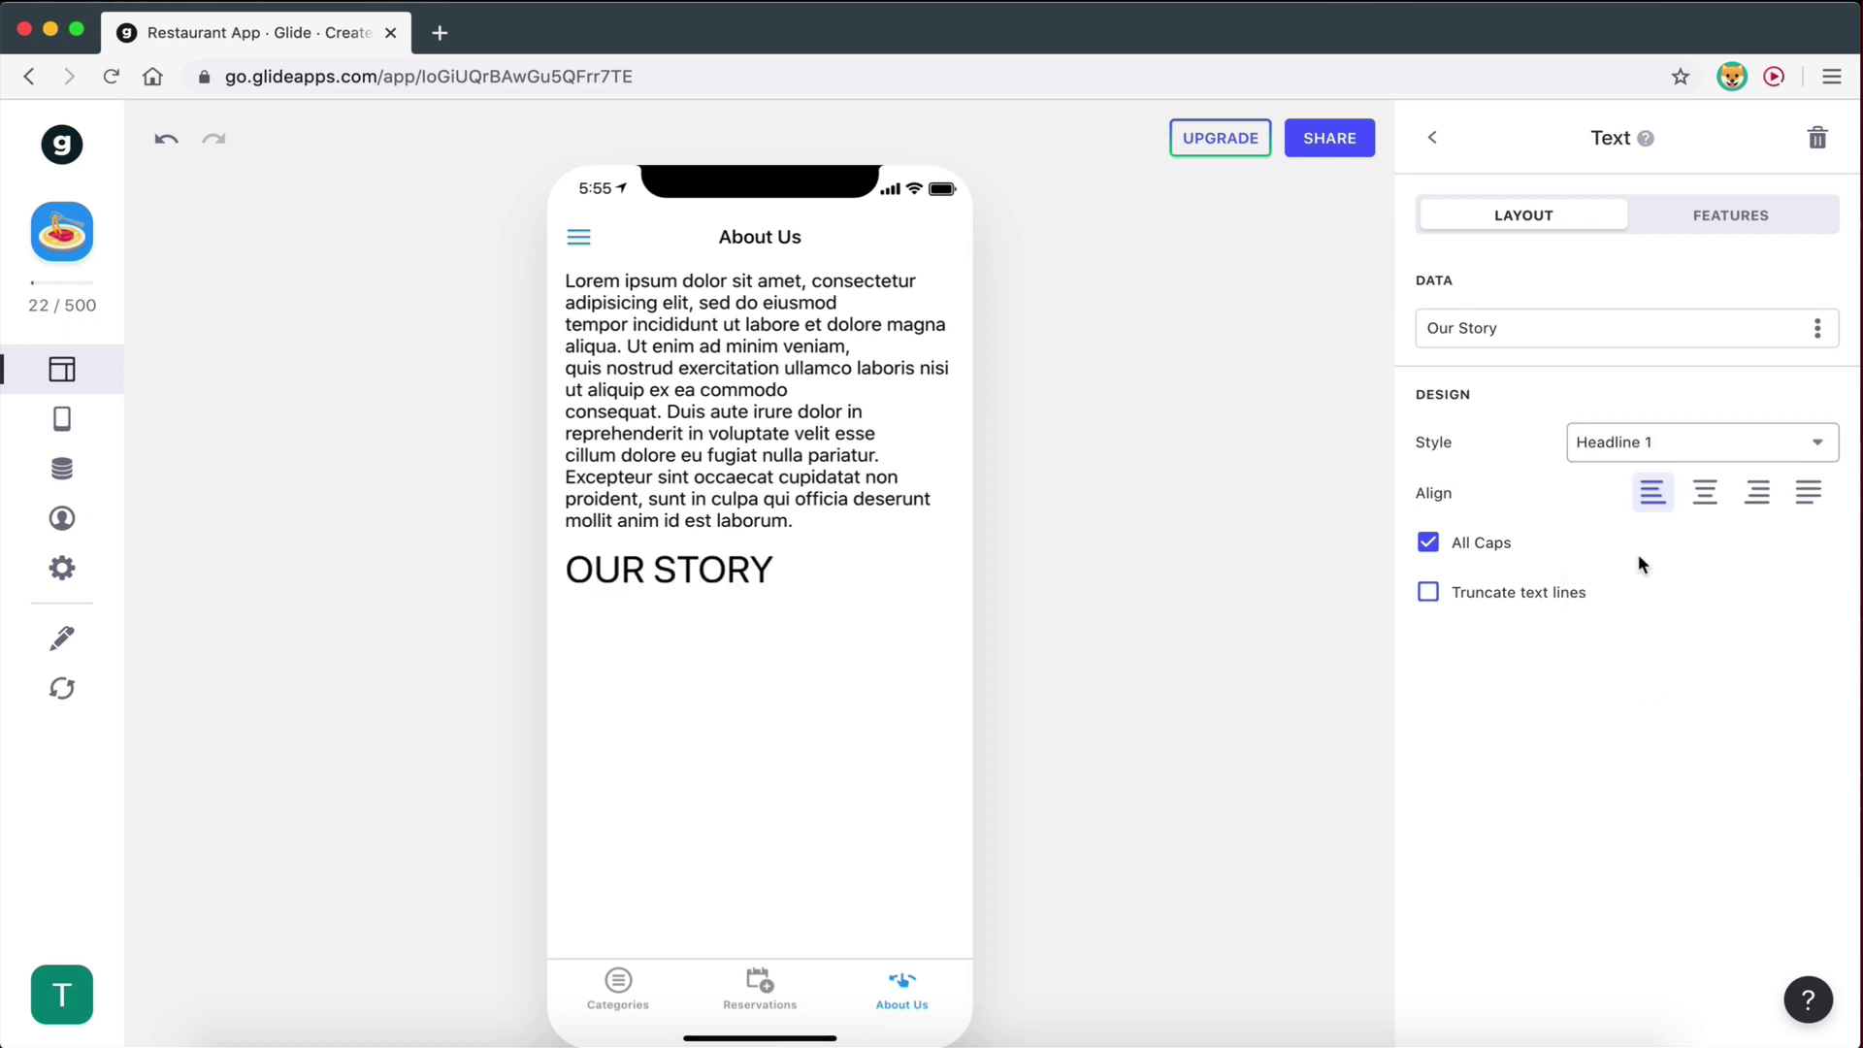
{"action": "left_click", "coordinate": [1636, 452]}
{"action": "left_click", "coordinate": [1644, 699]}
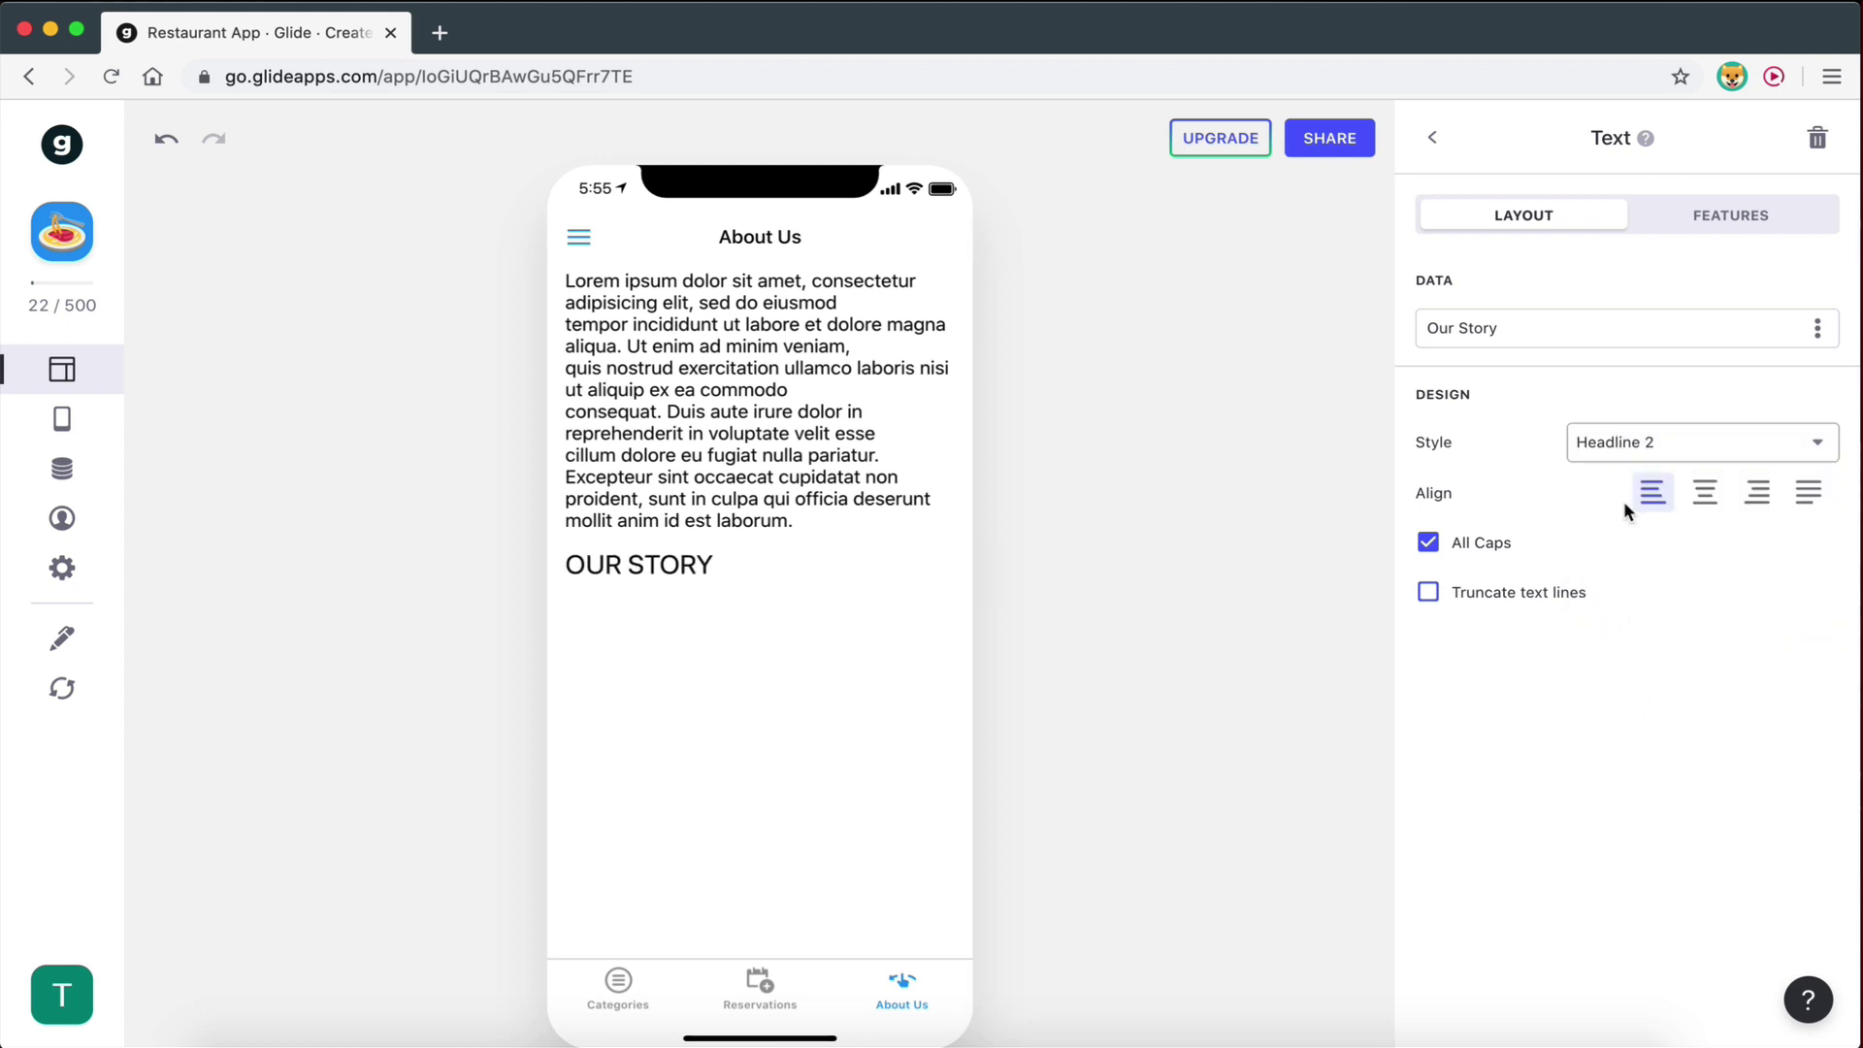
{"action": "left_click", "coordinate": [1433, 137]}
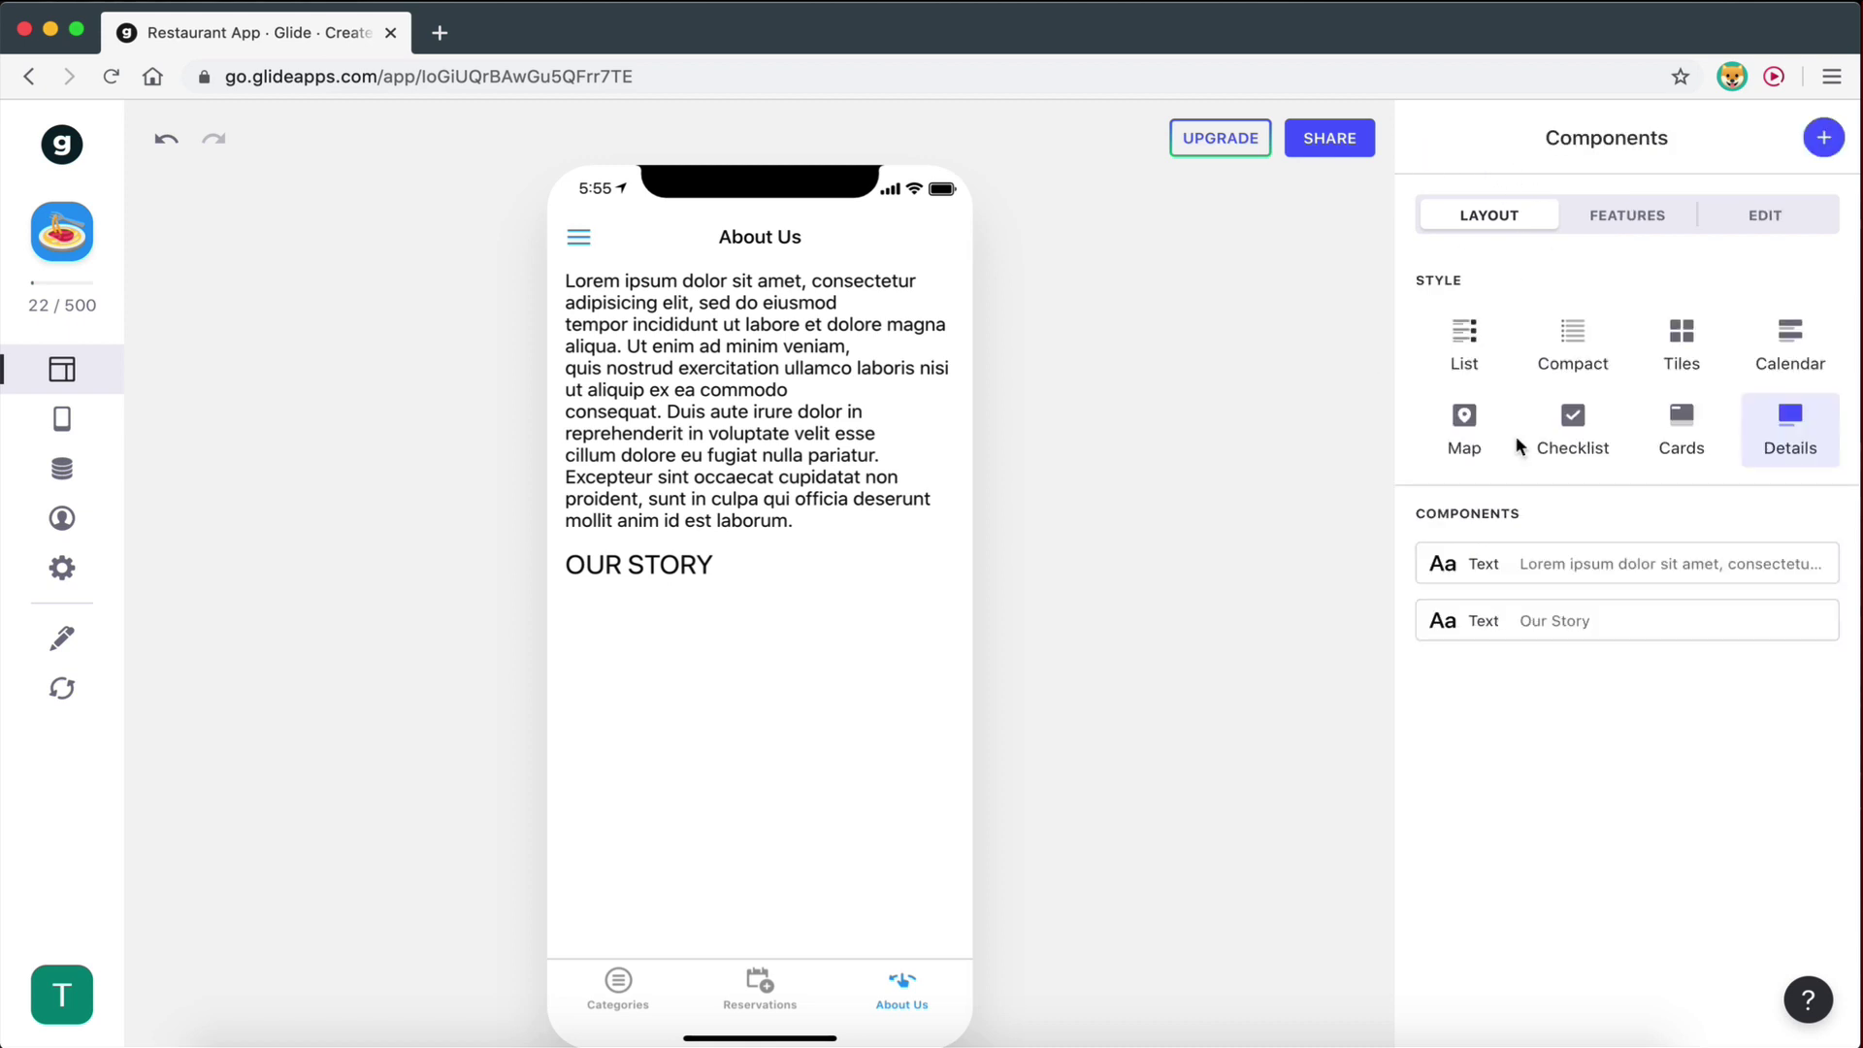
{"action": "left_click_drag", "start_coordinate": [1509, 628], "coordinate": [1502, 567]}
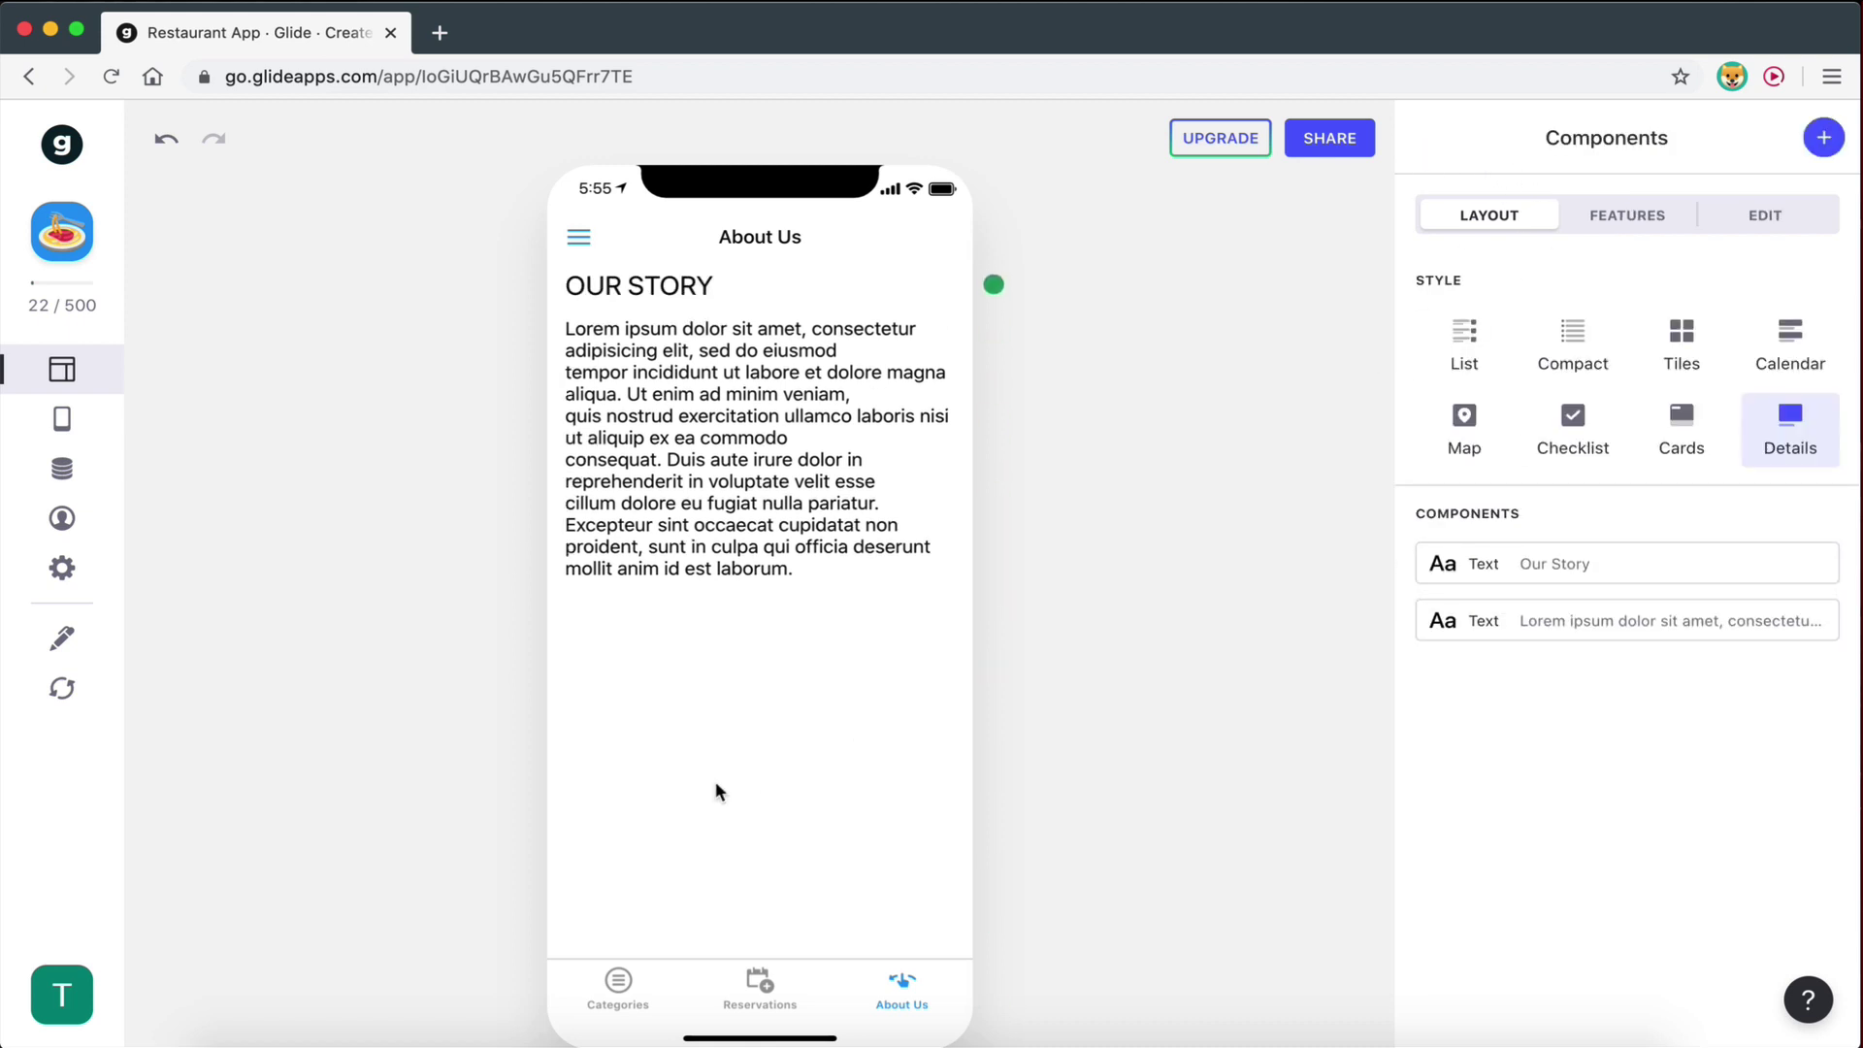
Turn All Caps off and back on for the "Our Story" heading, and return to the component list.
{"action": "left_click", "coordinate": [1543, 561]}
{"action": "left_click", "coordinate": [1430, 548]}
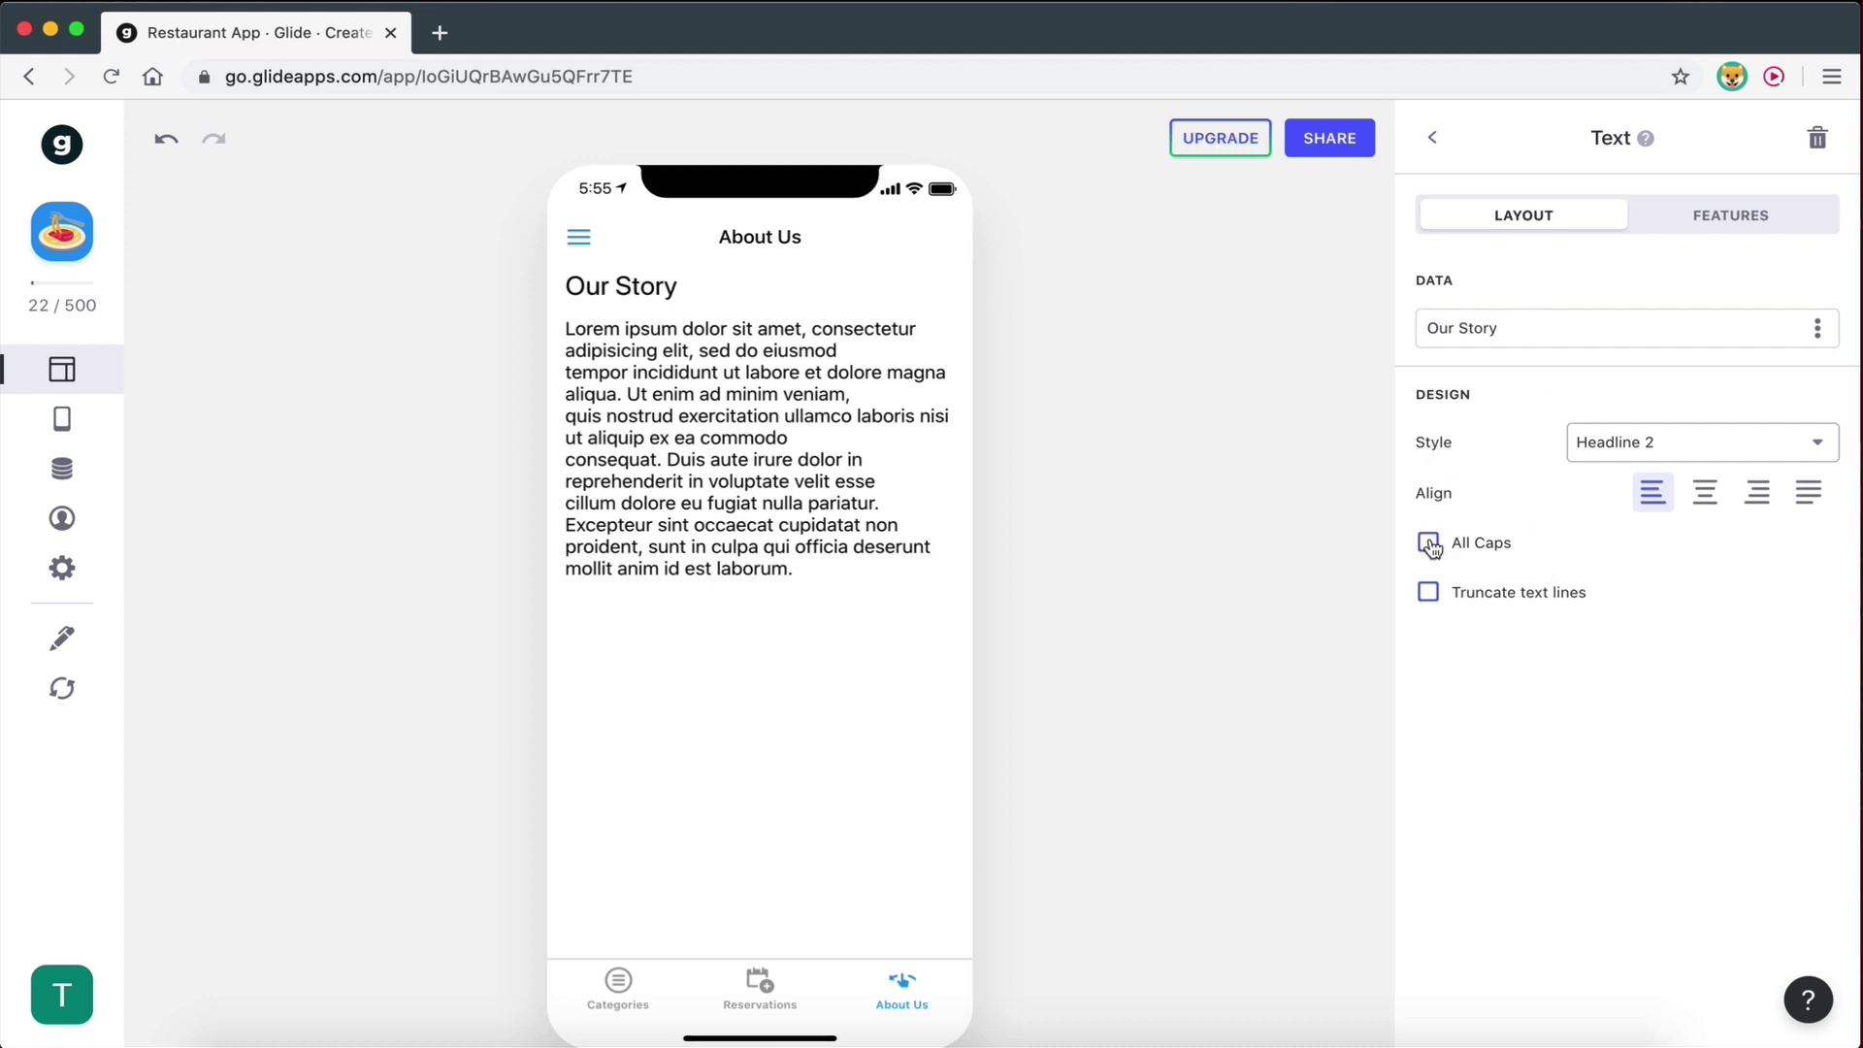
{"action": "left_click", "coordinate": [1430, 548]}
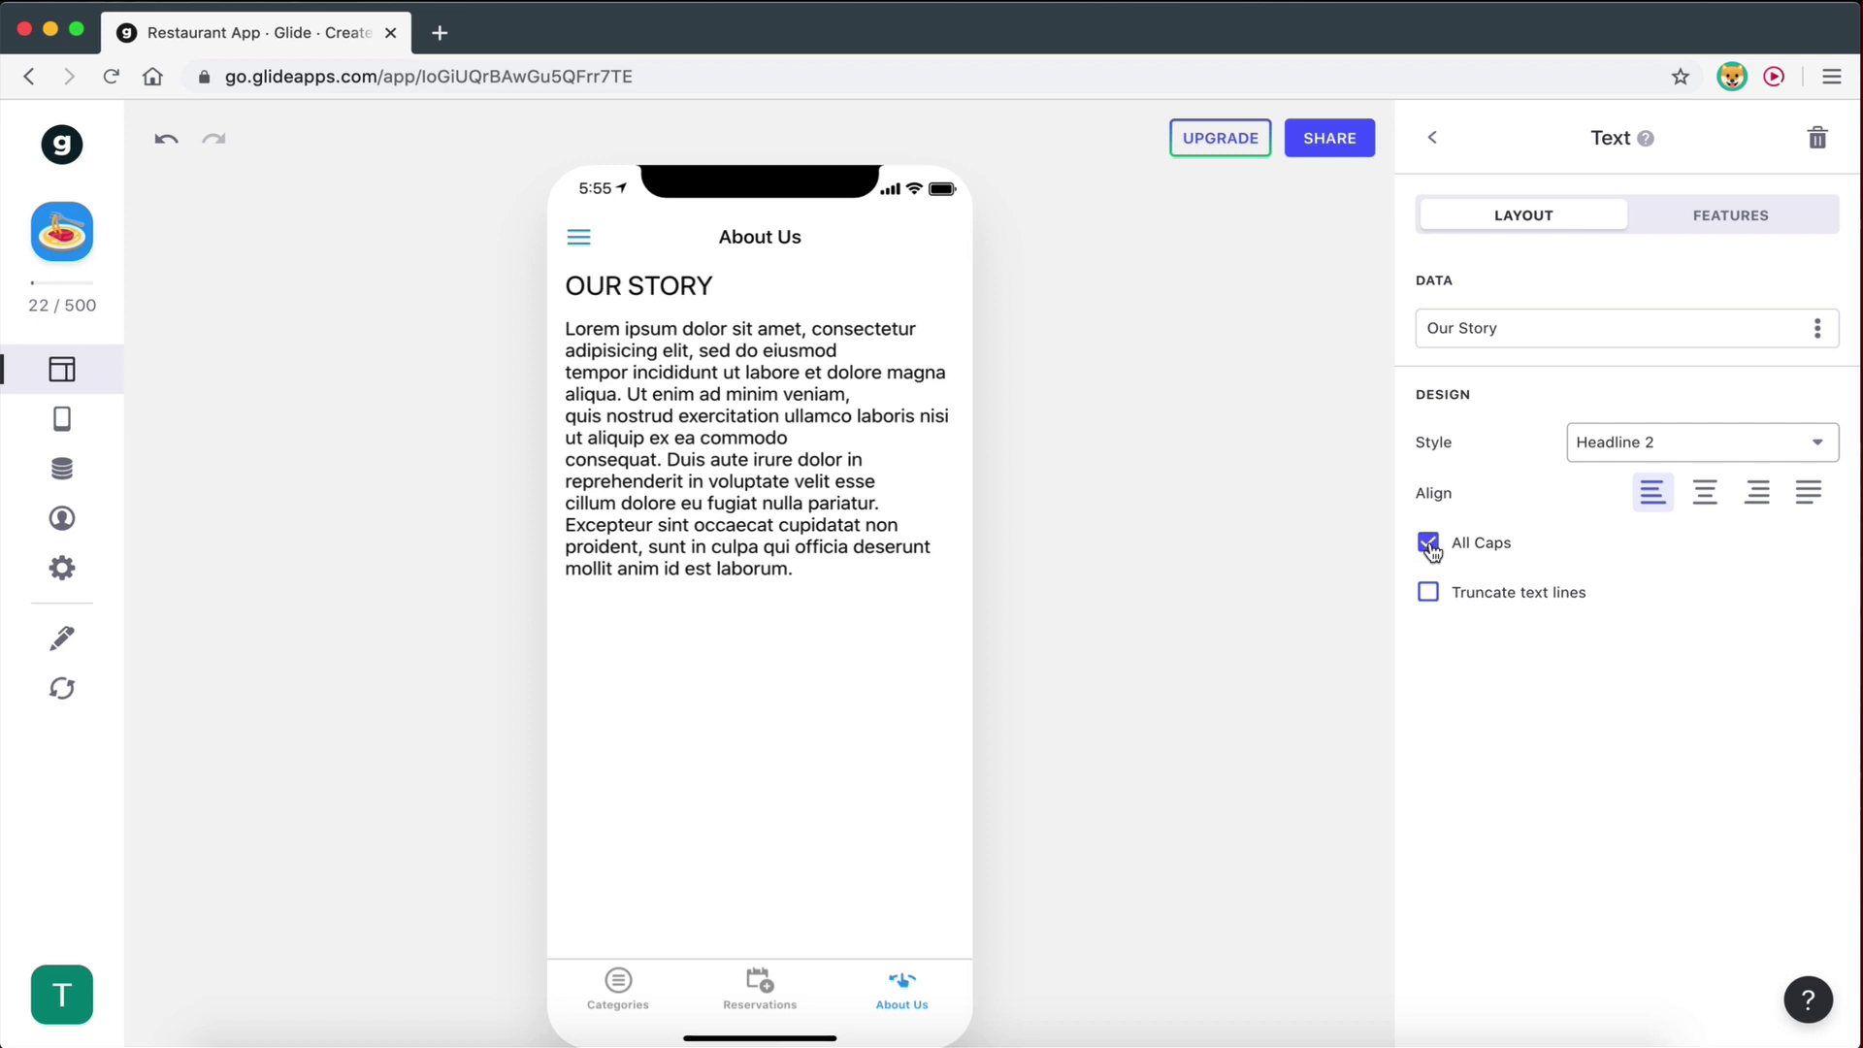
{"action": "left_click", "coordinate": [1433, 141]}
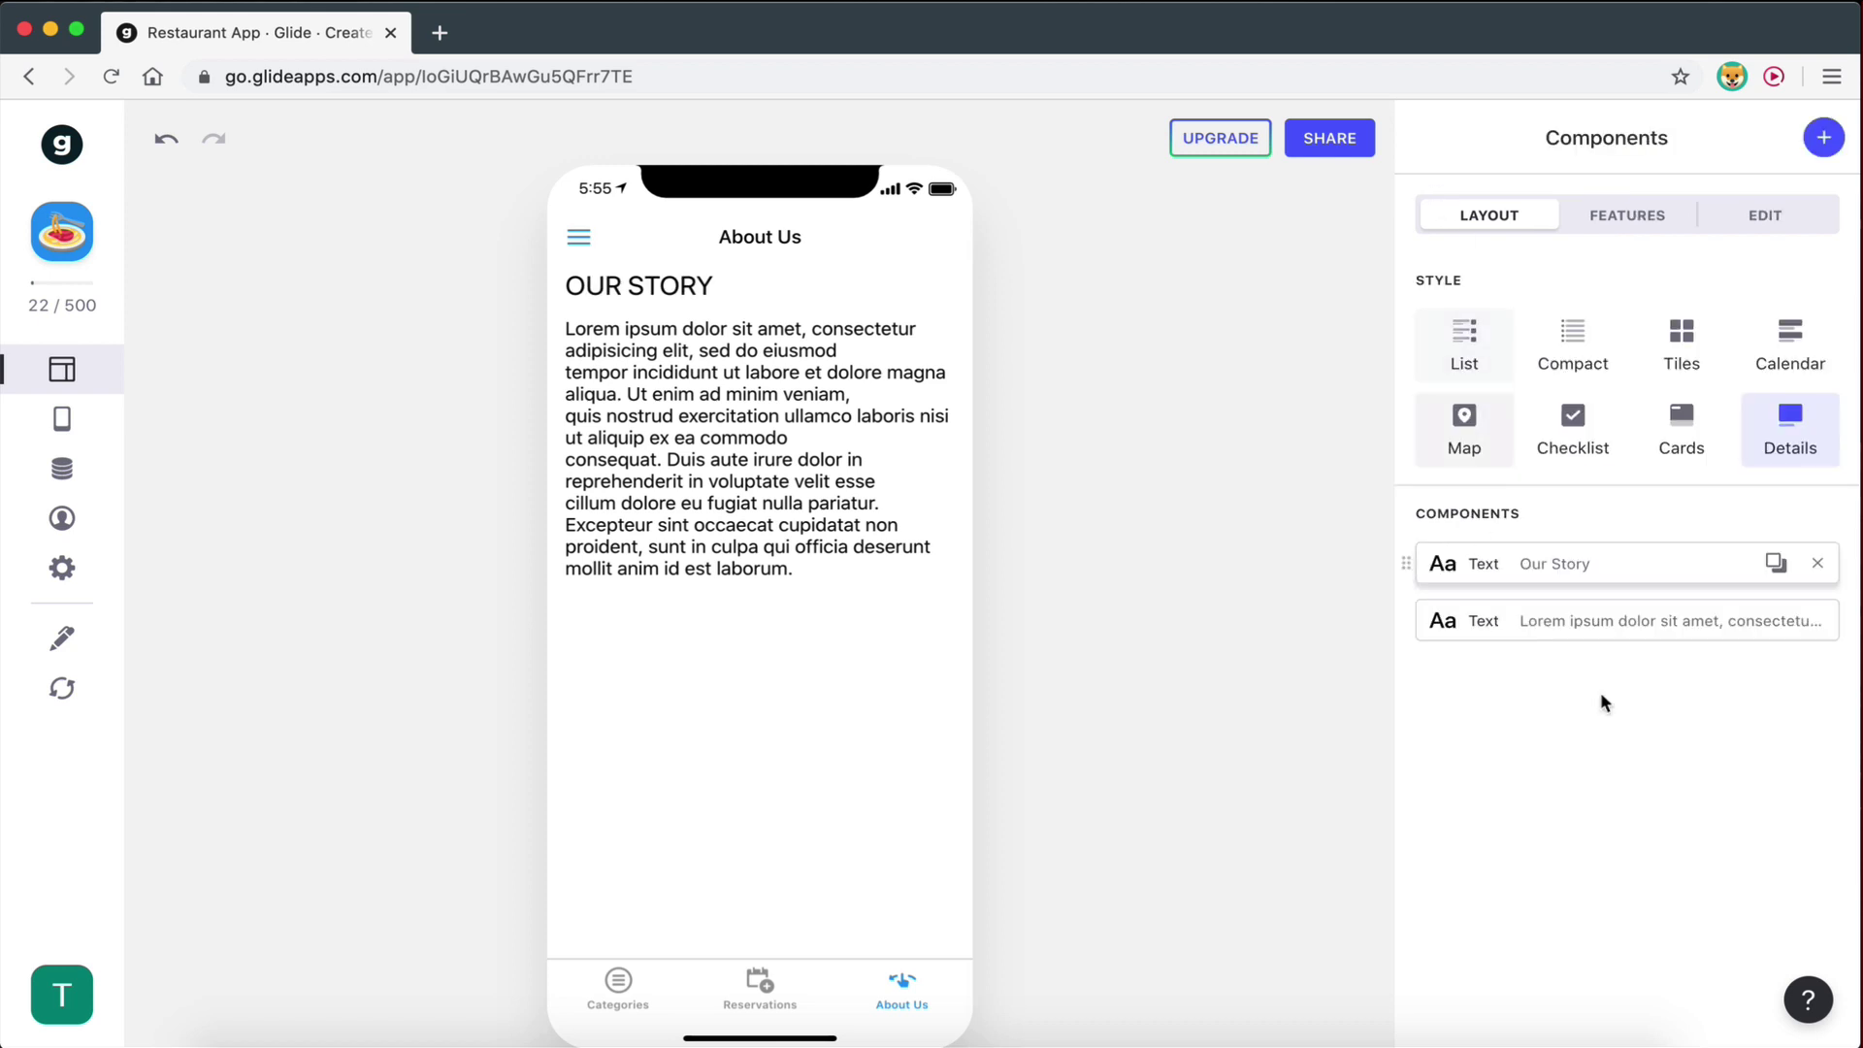
Add an Image component to the About Us screen and switch its data source to From URL.
{"action": "left_click", "coordinate": [1823, 138]}
{"action": "scroll", "coordinate": [1557, 681], "scroll_direction": "down", "scroll_amount": 5}
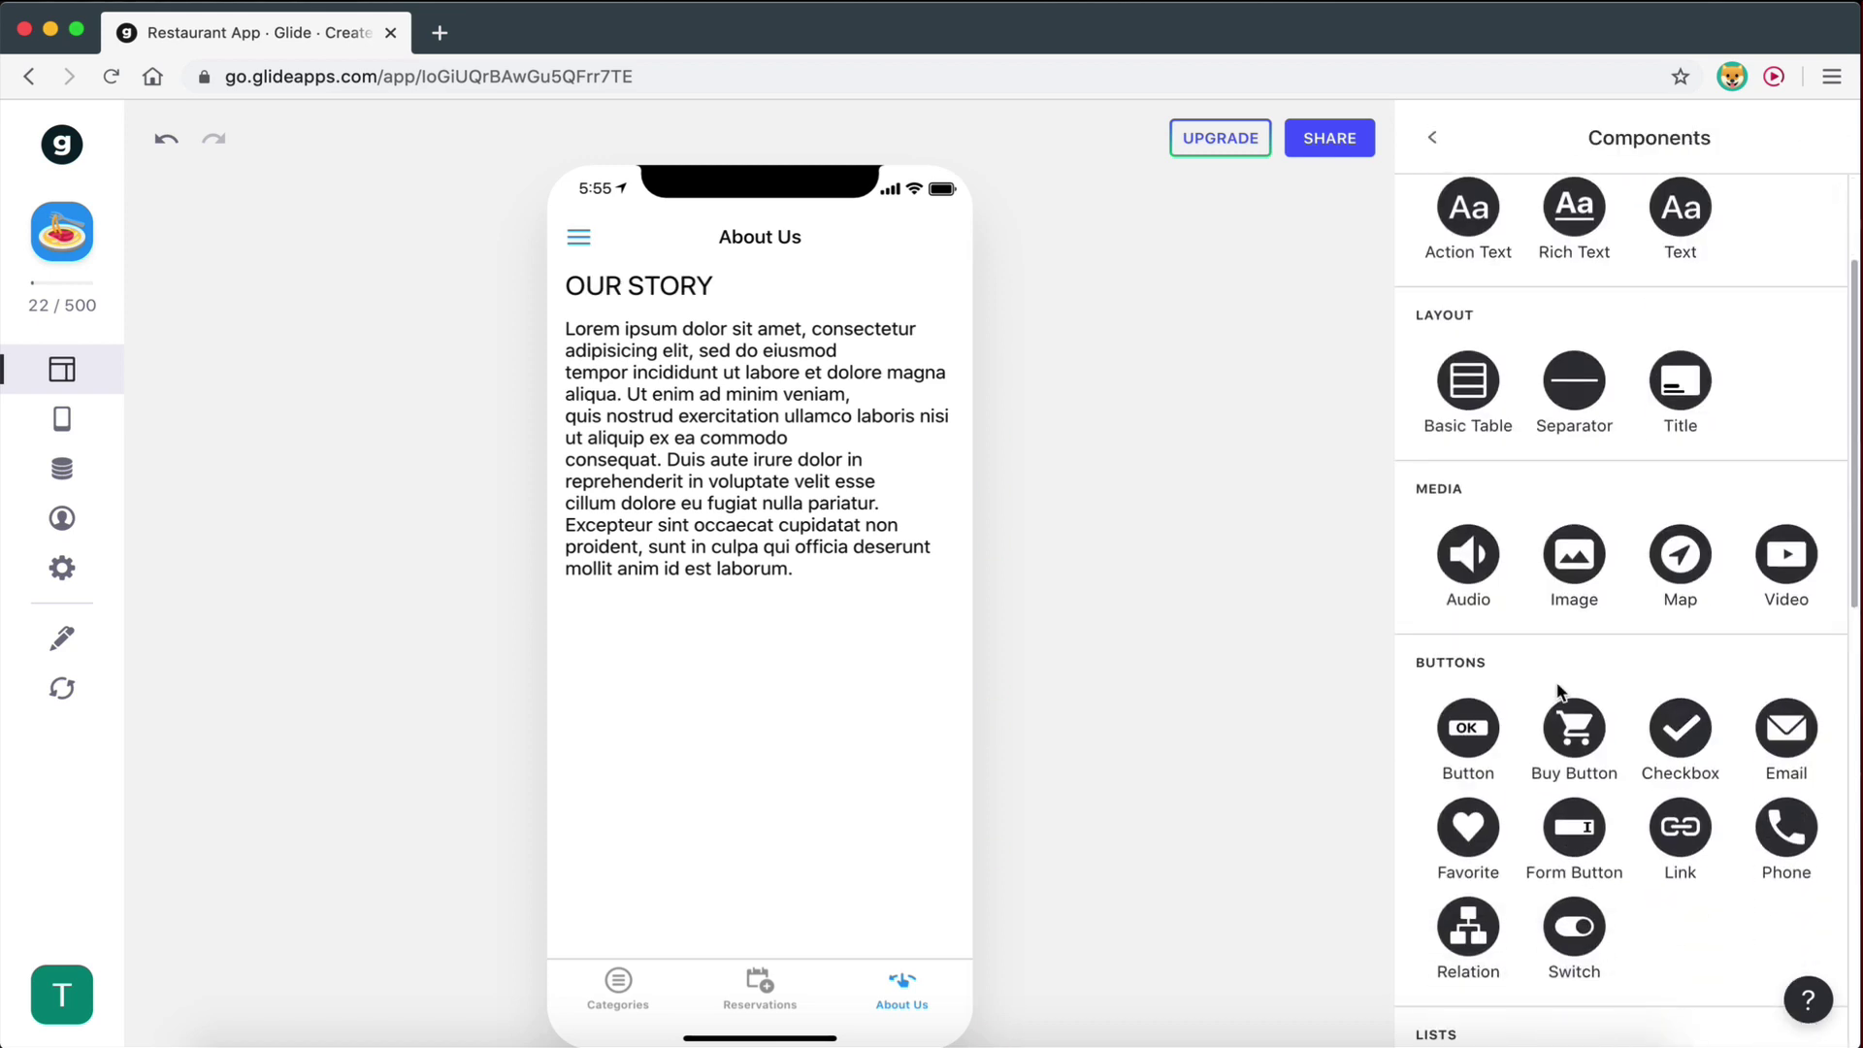
{"action": "scroll", "coordinate": [1564, 582], "scroll_direction": "up", "scroll_amount": 2}
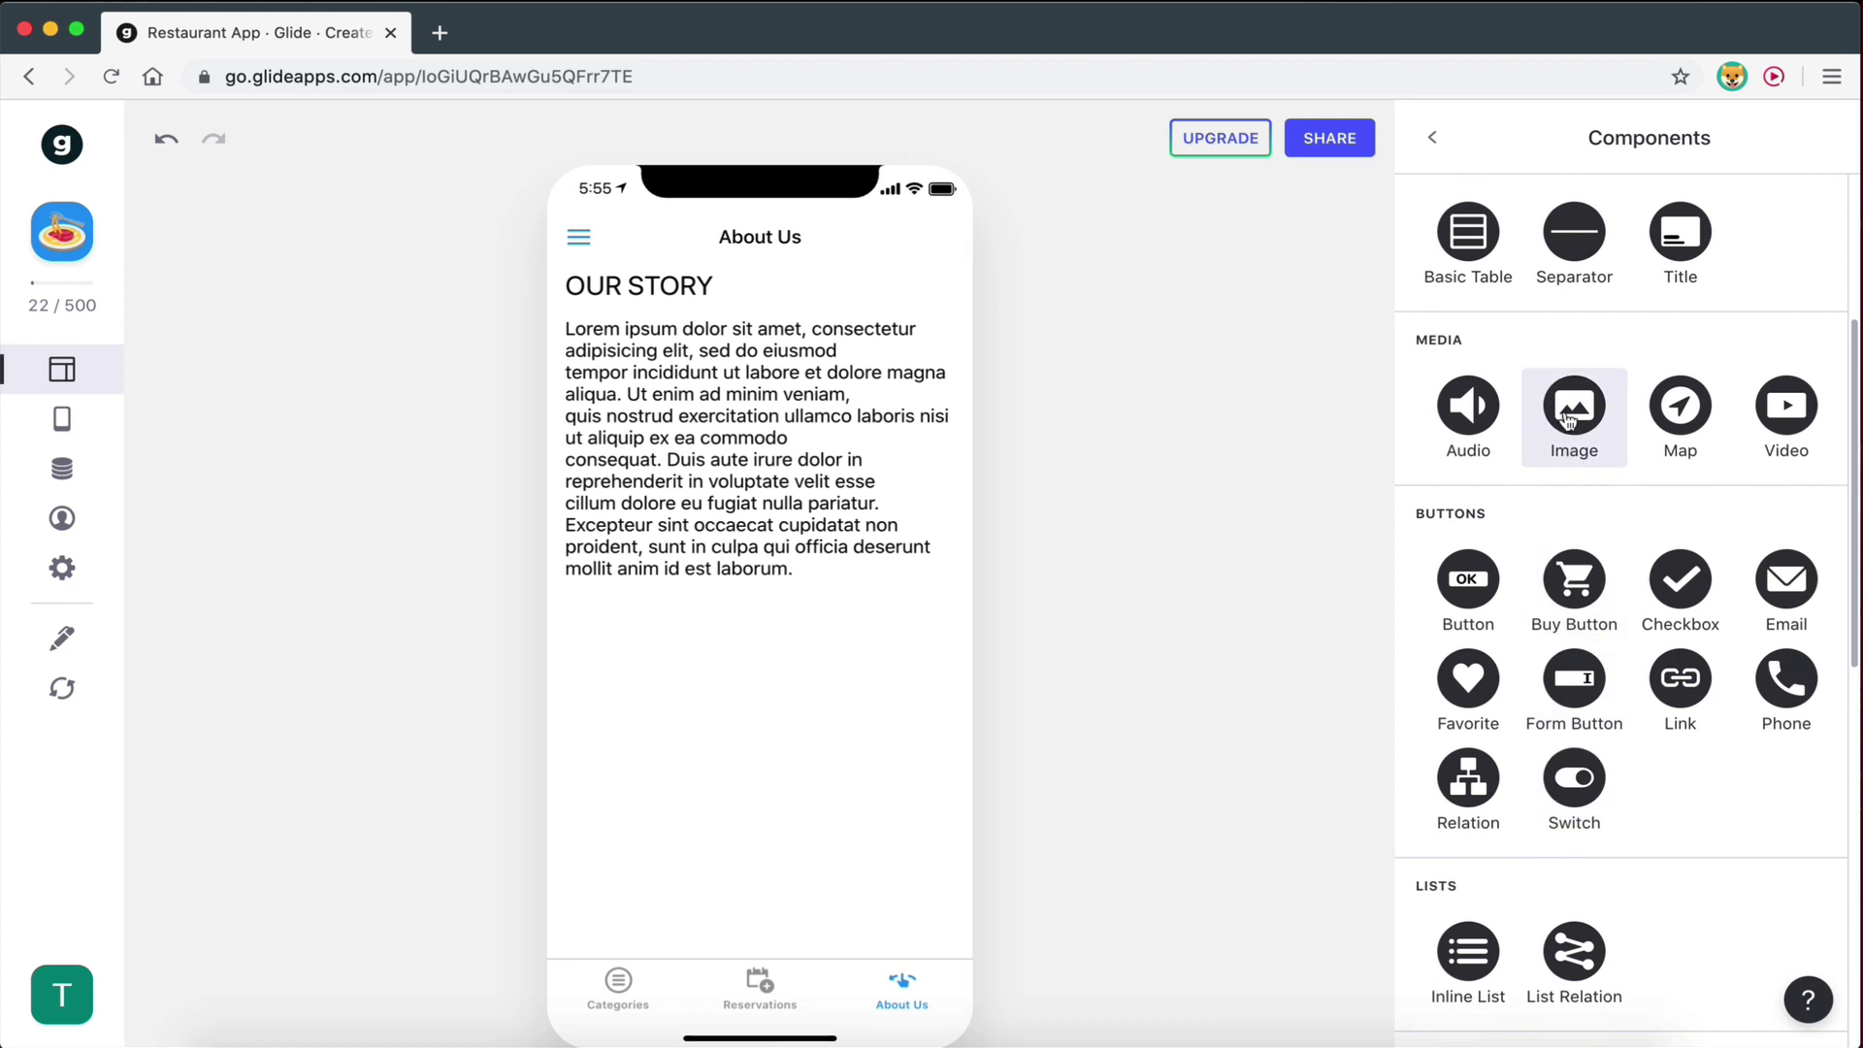
{"action": "left_click", "coordinate": [1569, 419]}
{"action": "left_click", "coordinate": [1611, 329]}
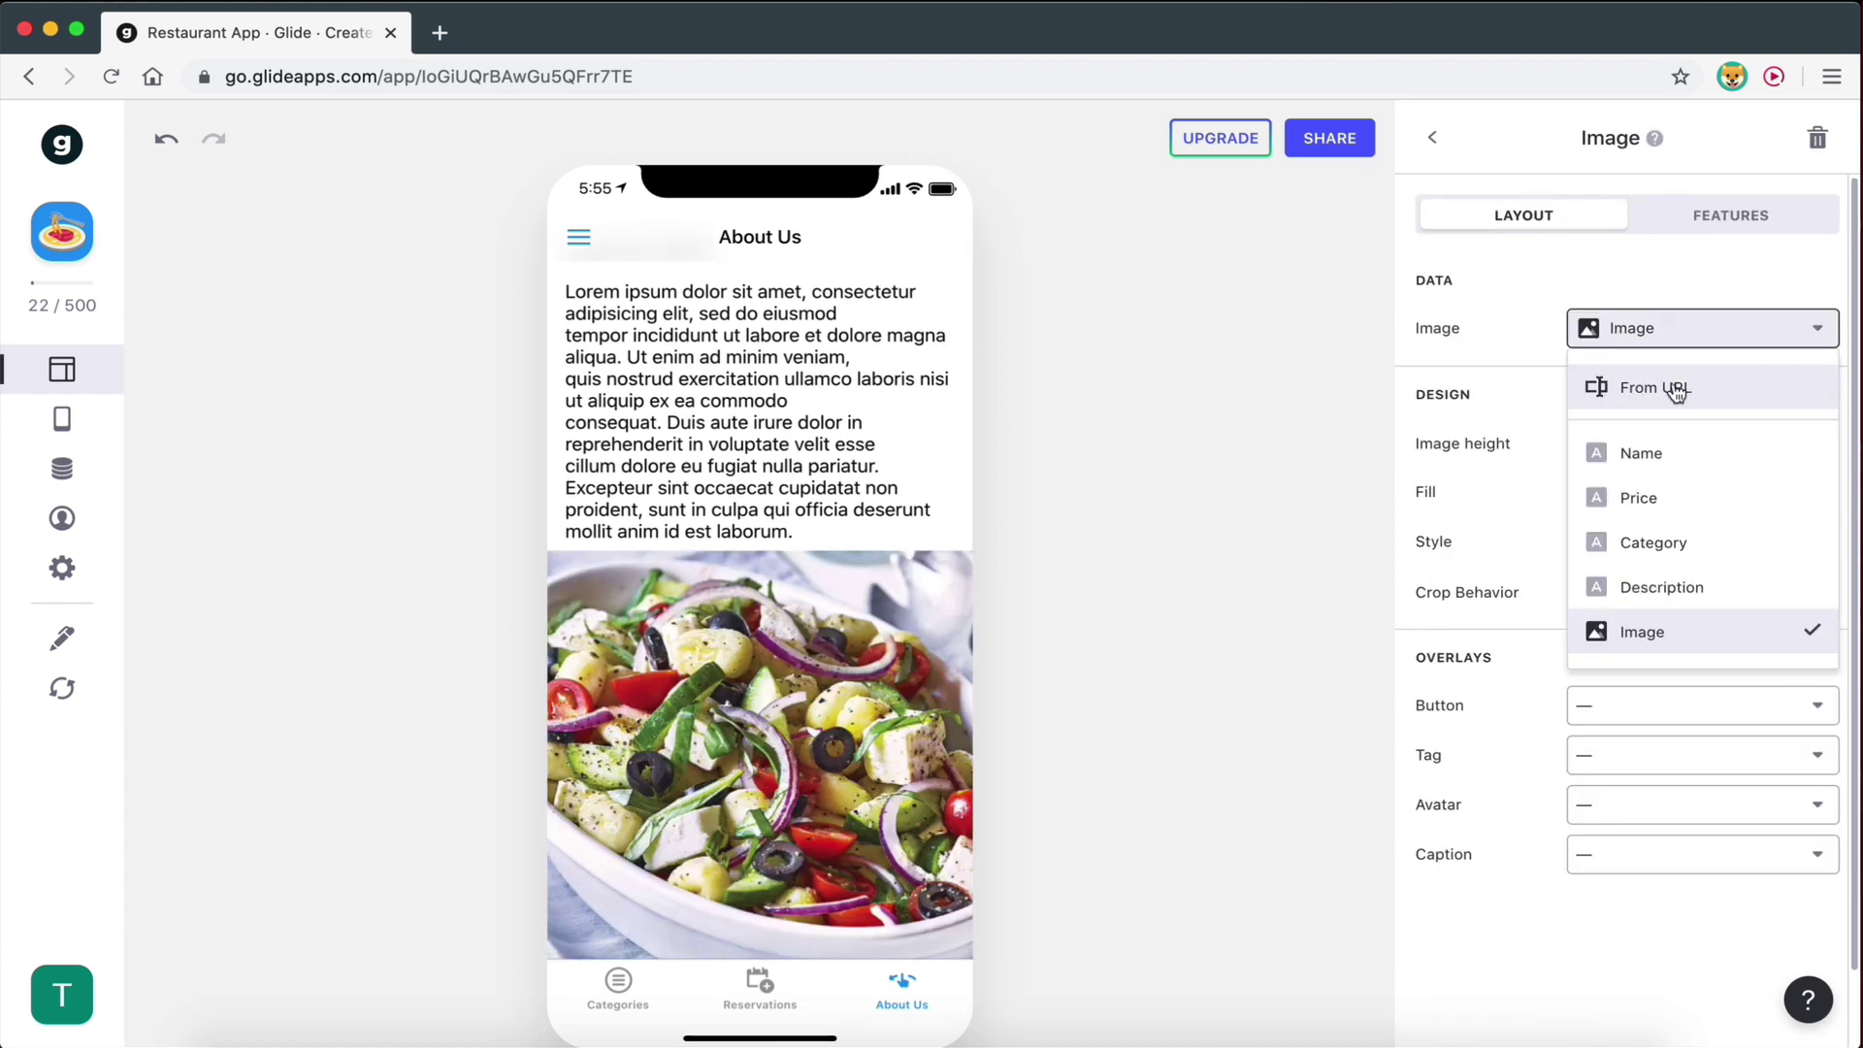
{"action": "left_click", "coordinate": [1676, 389]}
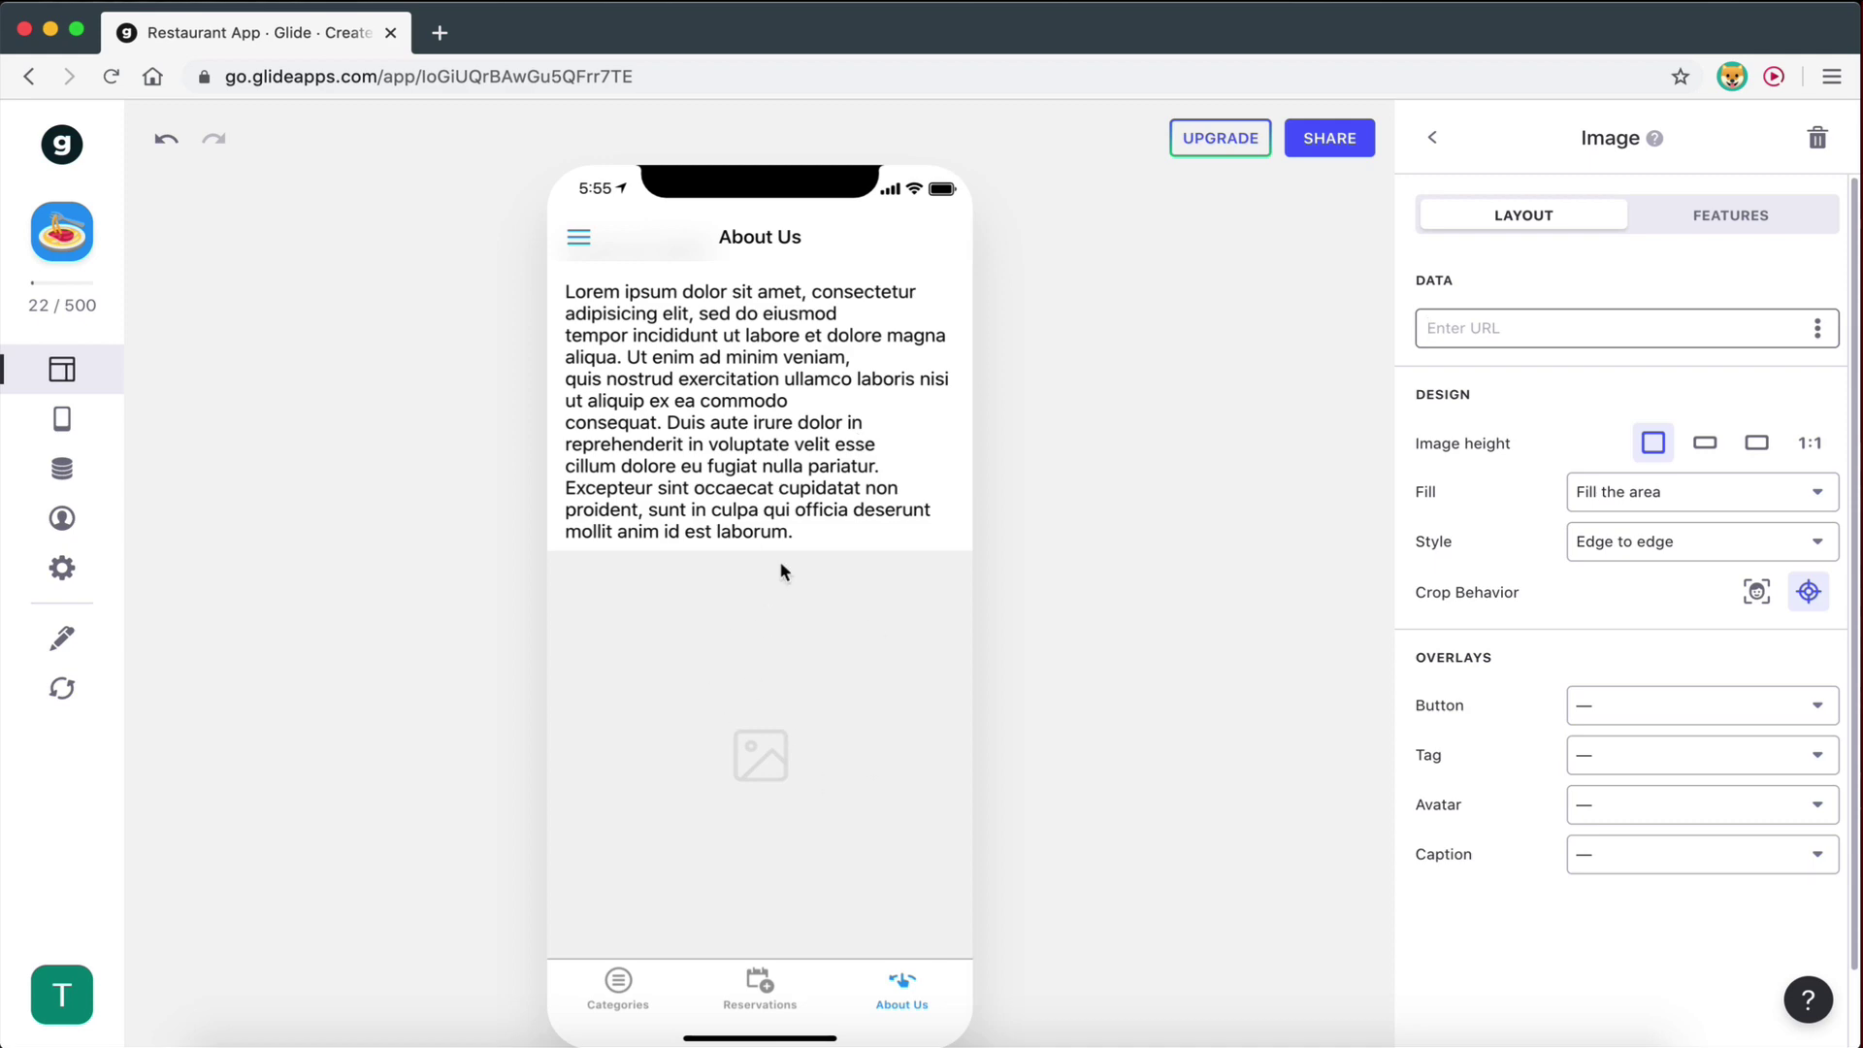
Switch to the browser window with the restaurant spreadsheet and search Google for "restaurant pictures" in a new tab.
{"action": "key", "text": "super+grave"}
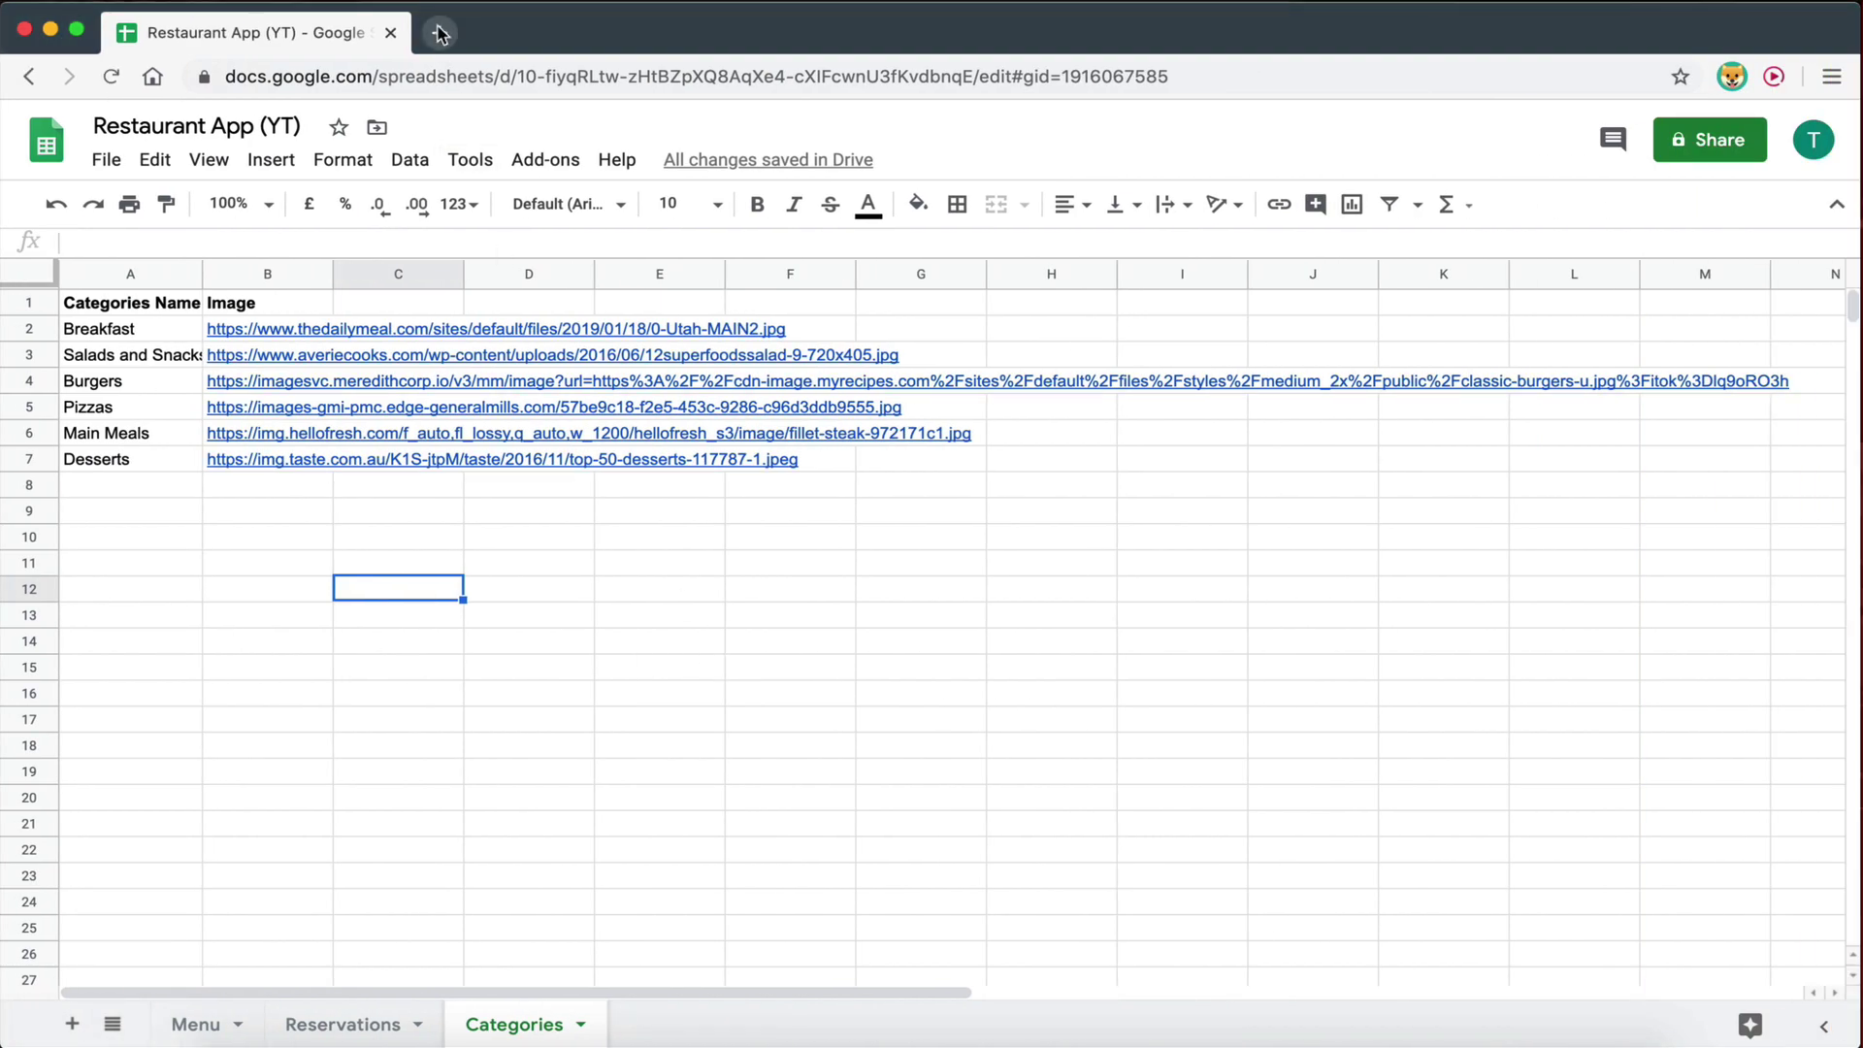
{"action": "left_click", "coordinate": [439, 35]}
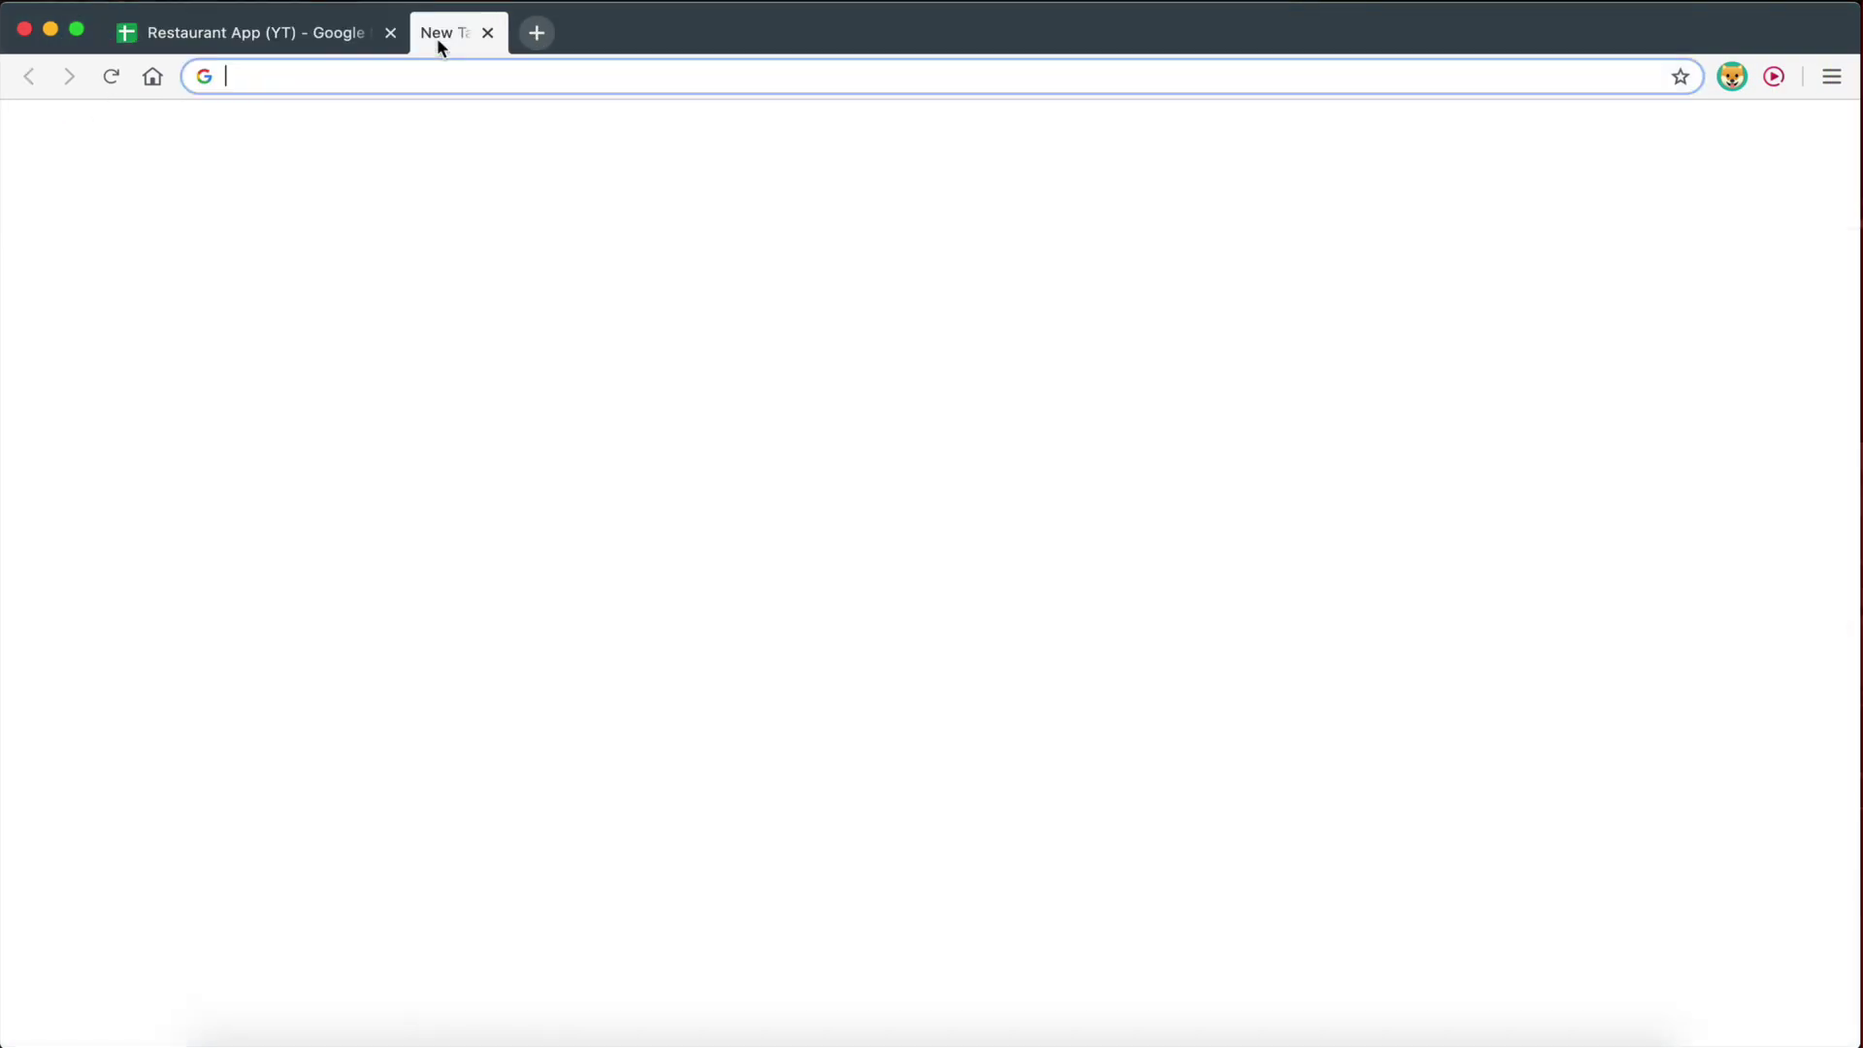
{"action": "type", "text": "restaurant picture"}
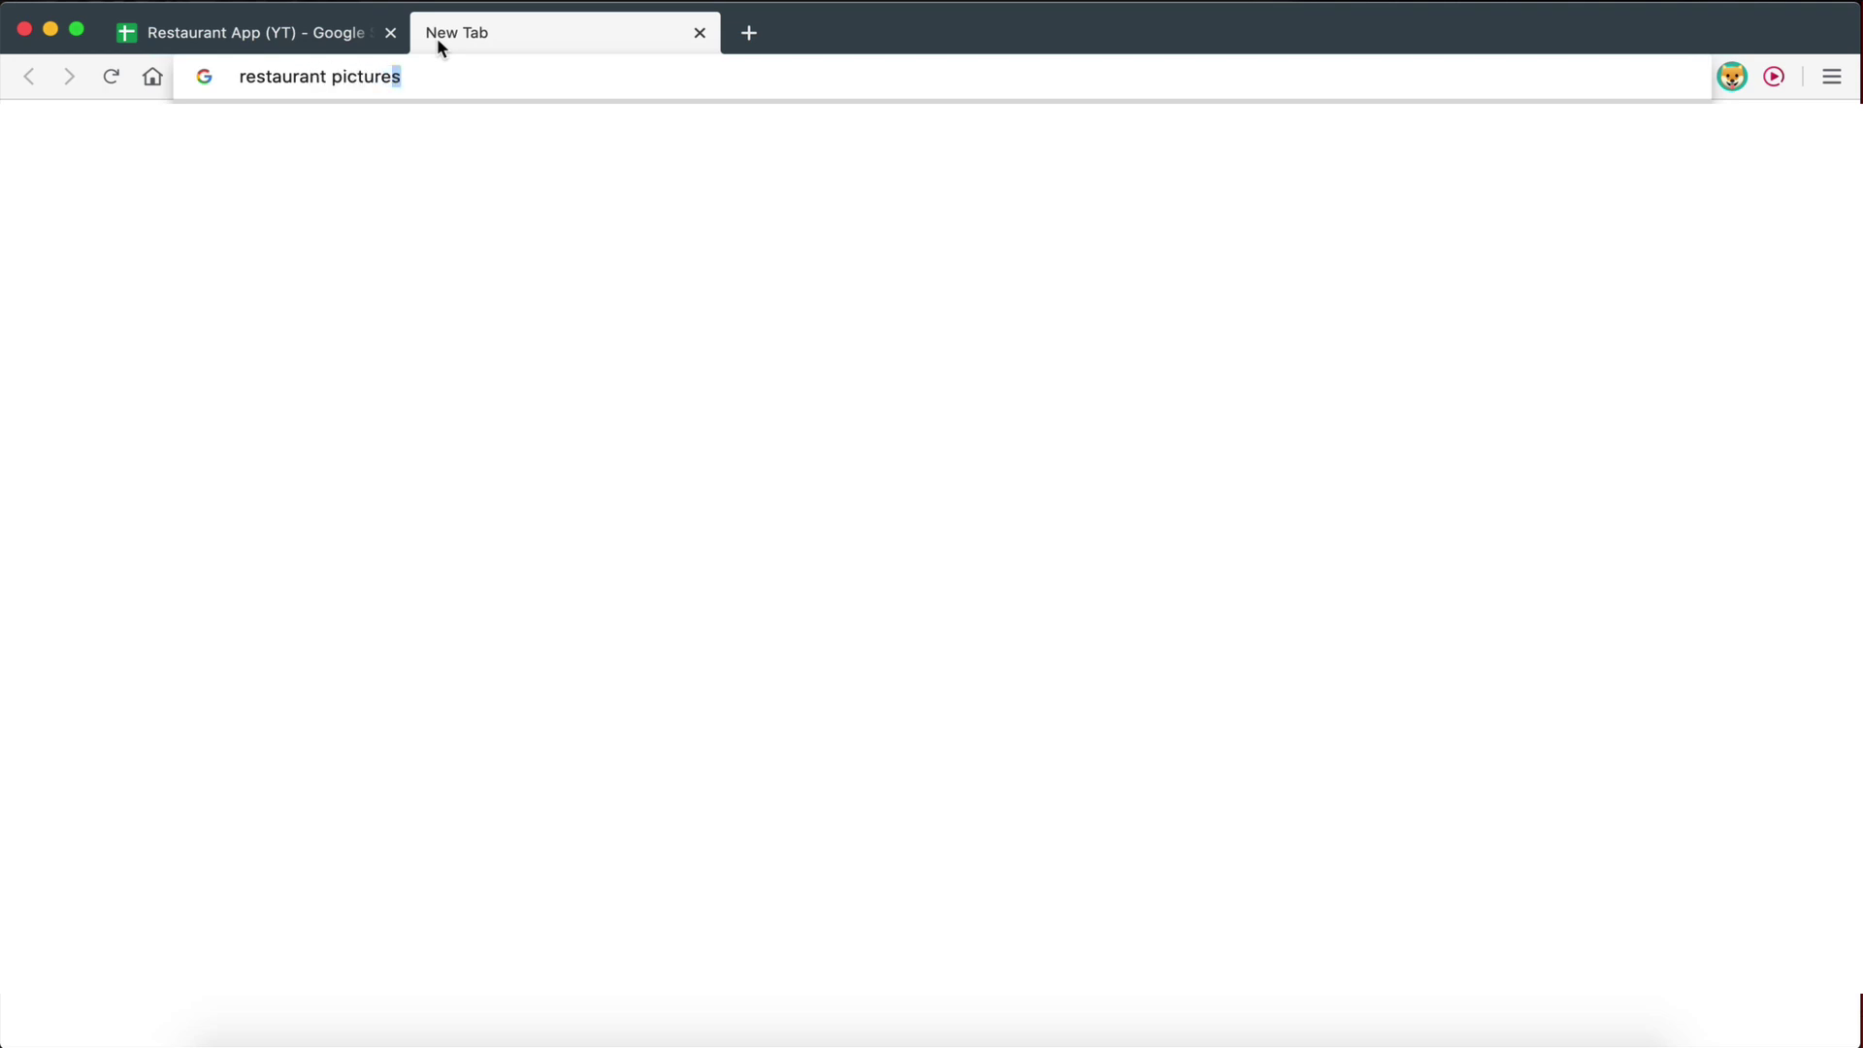
{"action": "key", "text": "Return"}
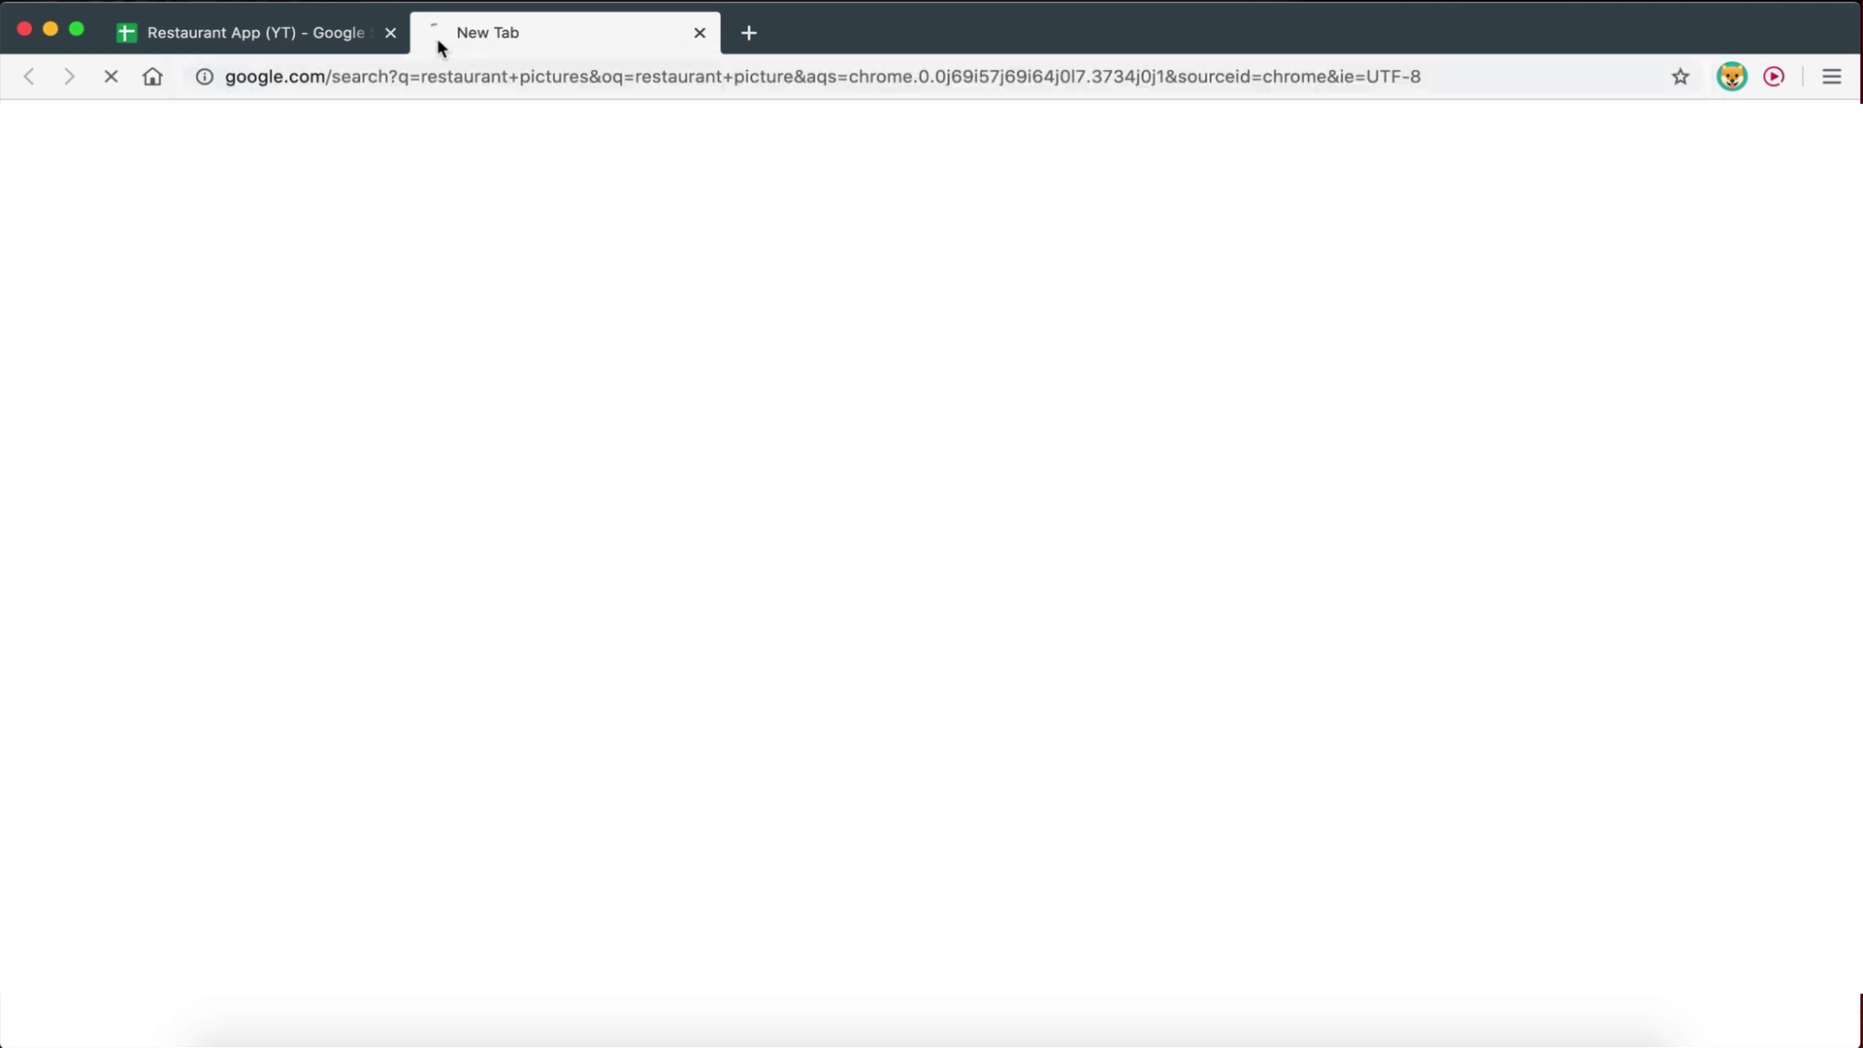
Dismiss the location request, find the Unsplash site by searching Google for "unsplash", and search its photos for "restaurant".
{"action": "left_click", "coordinate": [379, 78]}
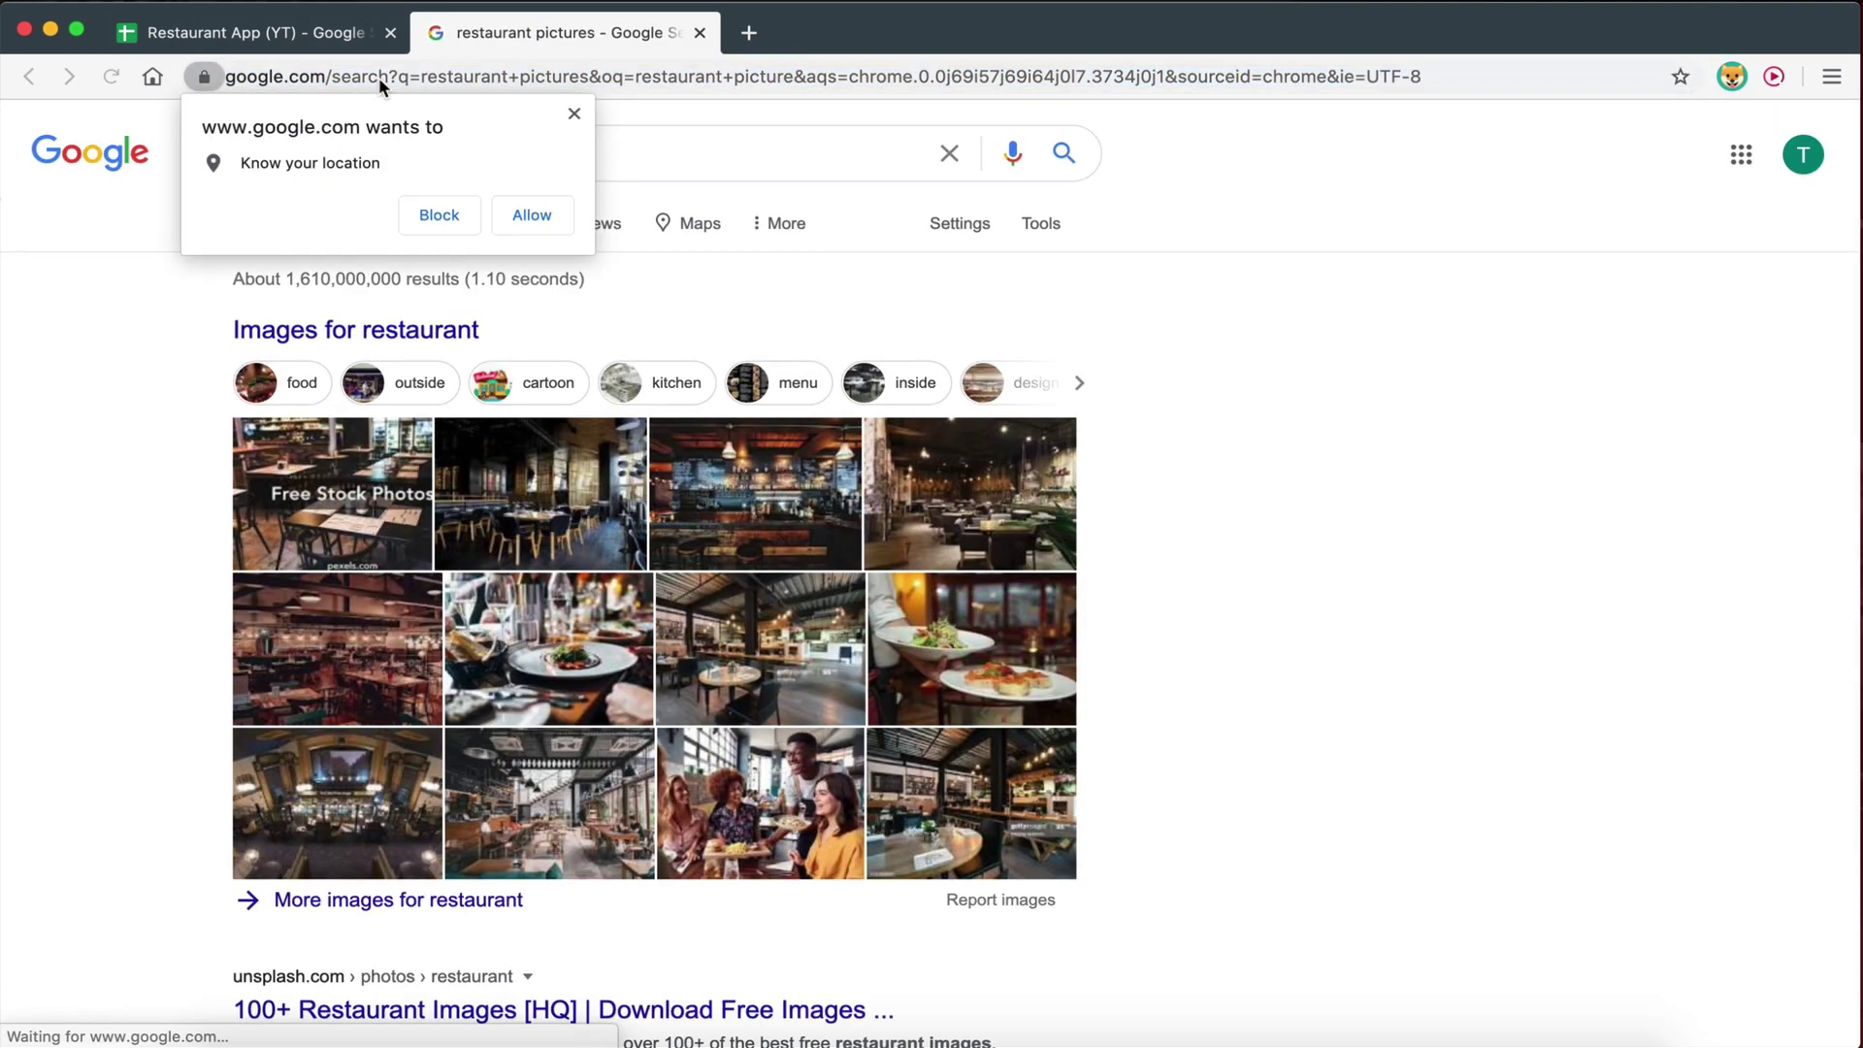
{"action": "left_click", "coordinate": [573, 114]}
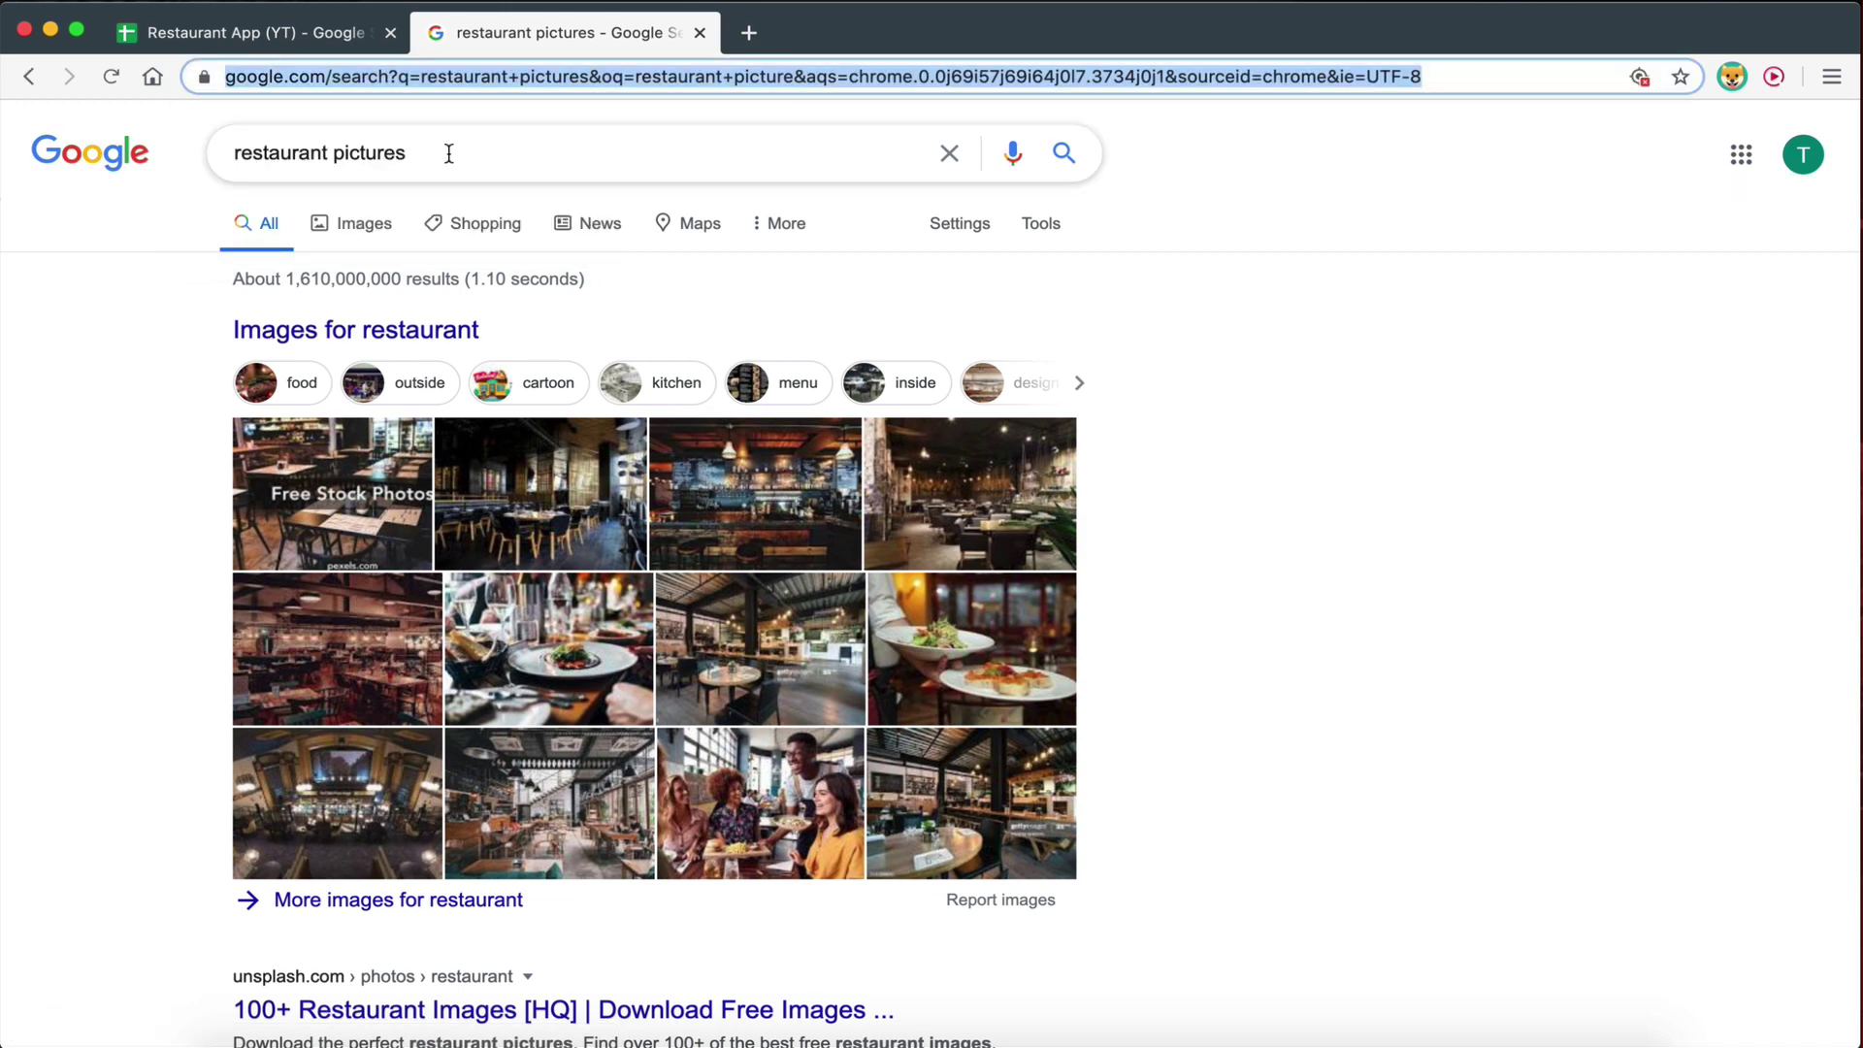
{"action": "left_click_drag", "start_coordinate": [445, 149], "coordinate": [176, 137]}
{"action": "type", "text": "unsplash"}
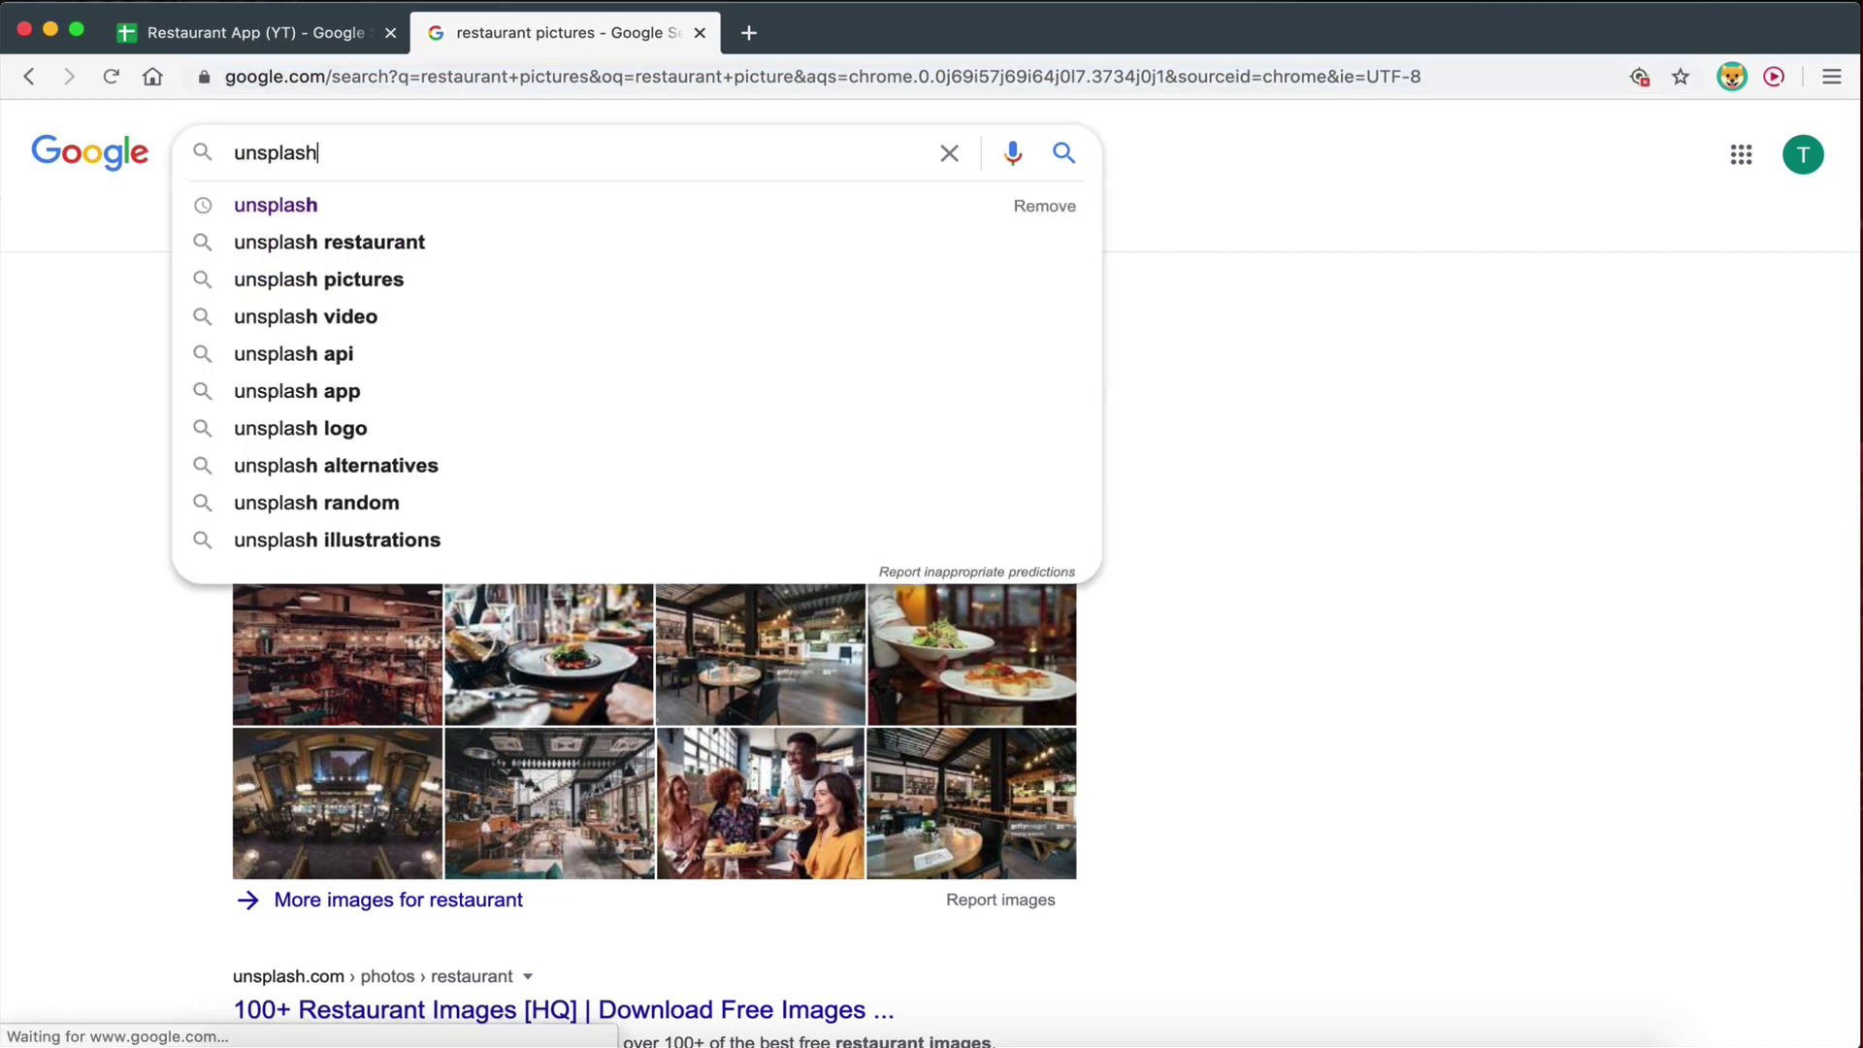
{"action": "key", "text": "Return"}
{"action": "left_click", "coordinate": [298, 369]}
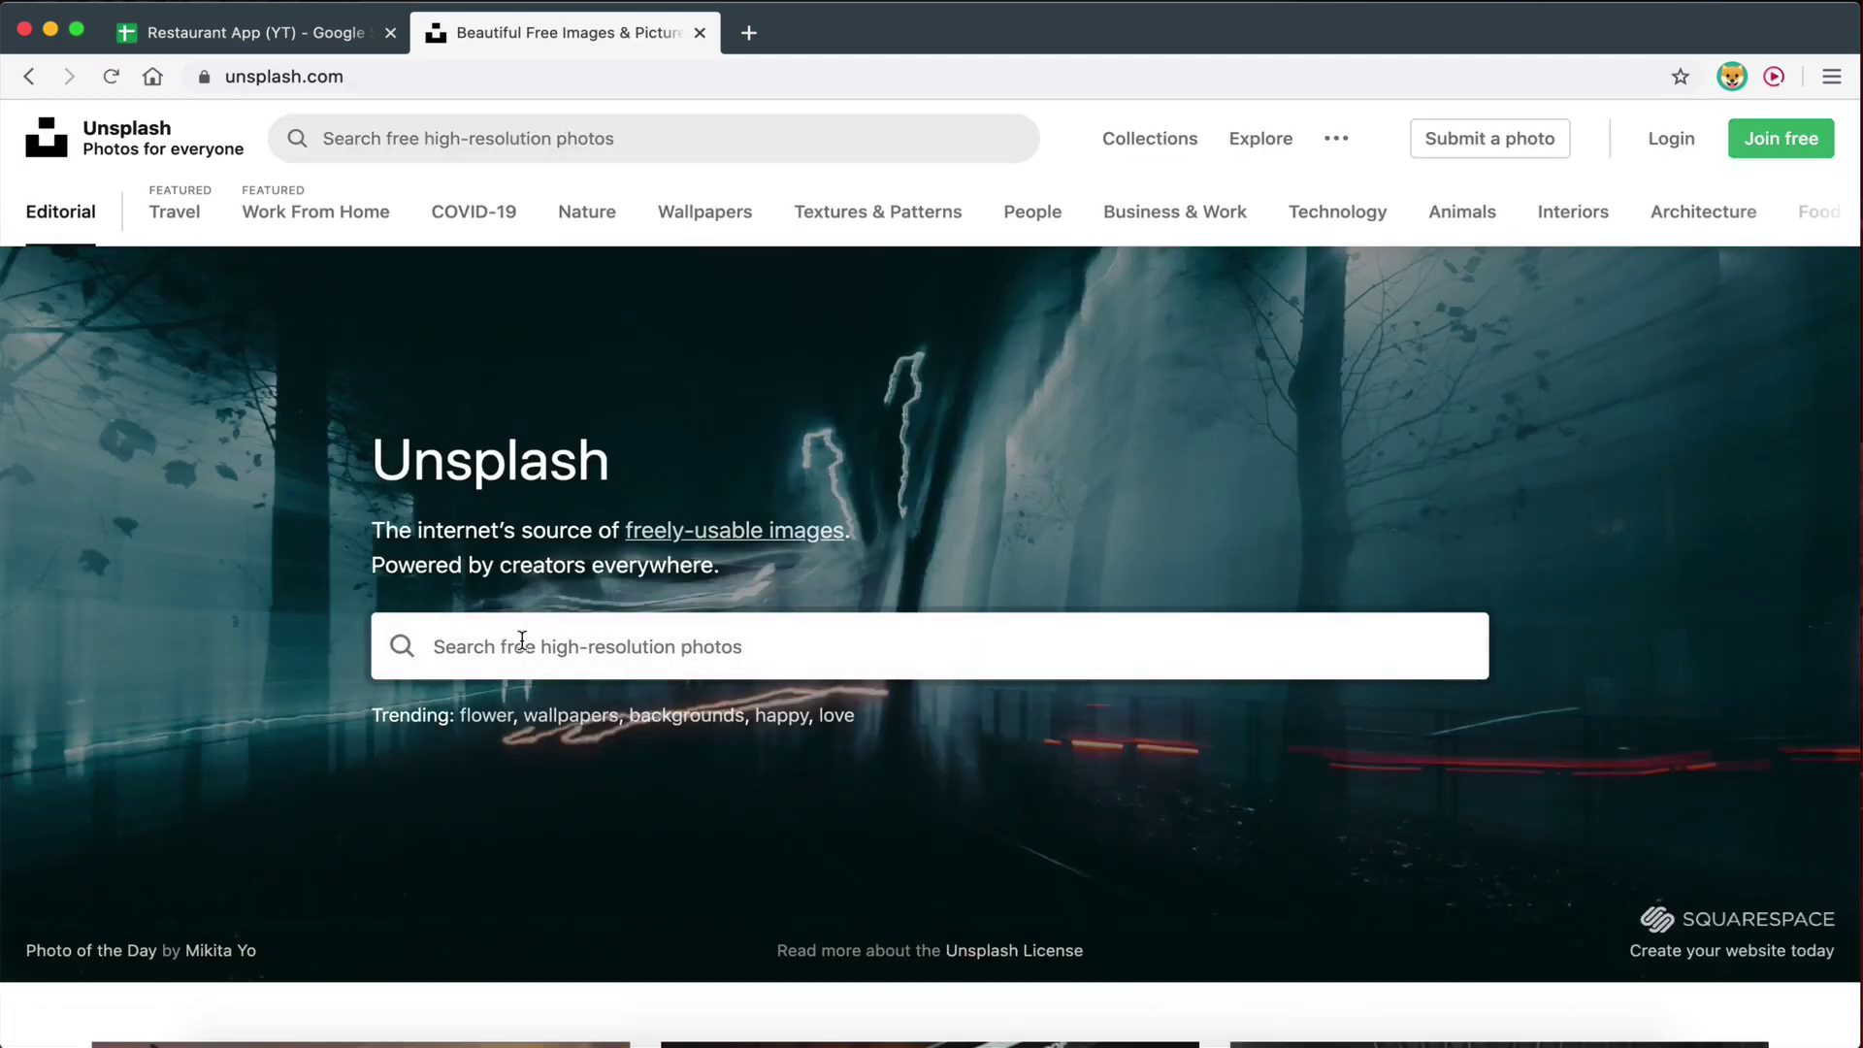
{"action": "type", "text": "restaurant"}
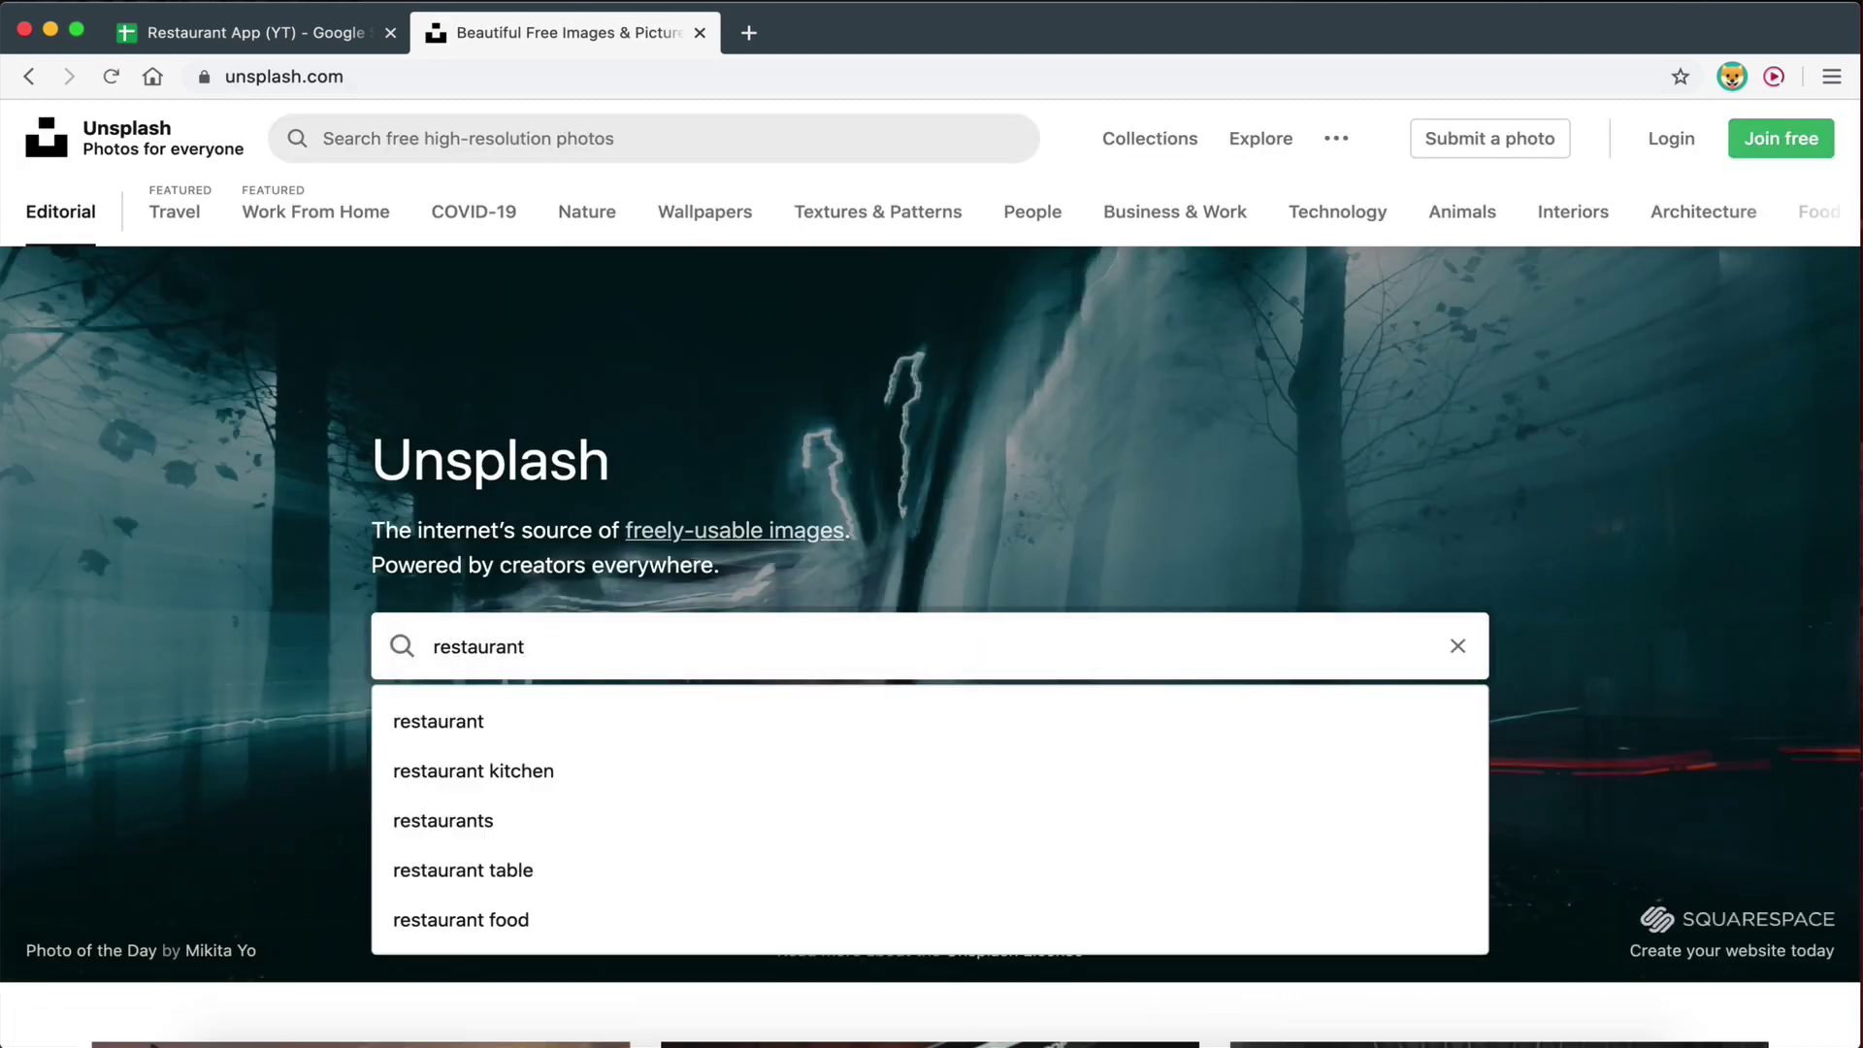
{"action": "key", "text": "Return"}
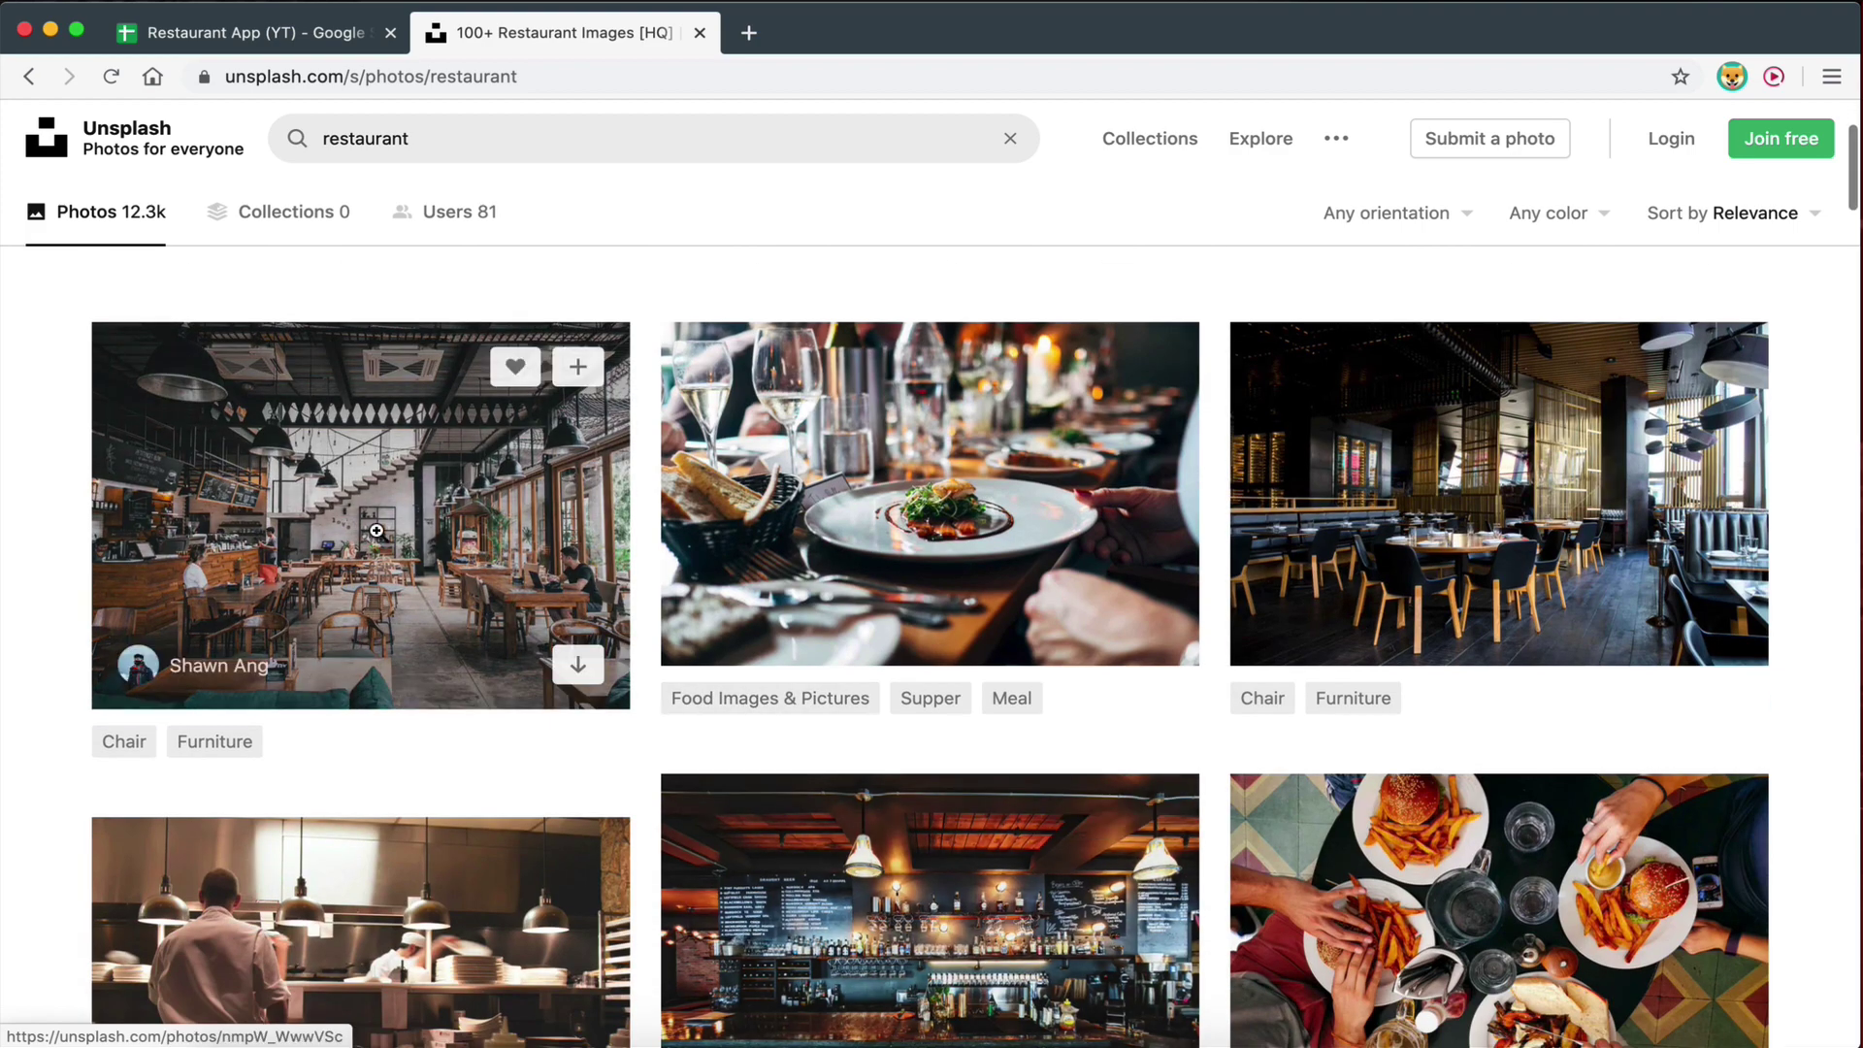
Open the first restaurant photo's image in a new browser tab and copy its web address.
{"action": "left_click", "coordinate": [375, 533]}
{"action": "right_click", "coordinate": [813, 439]}
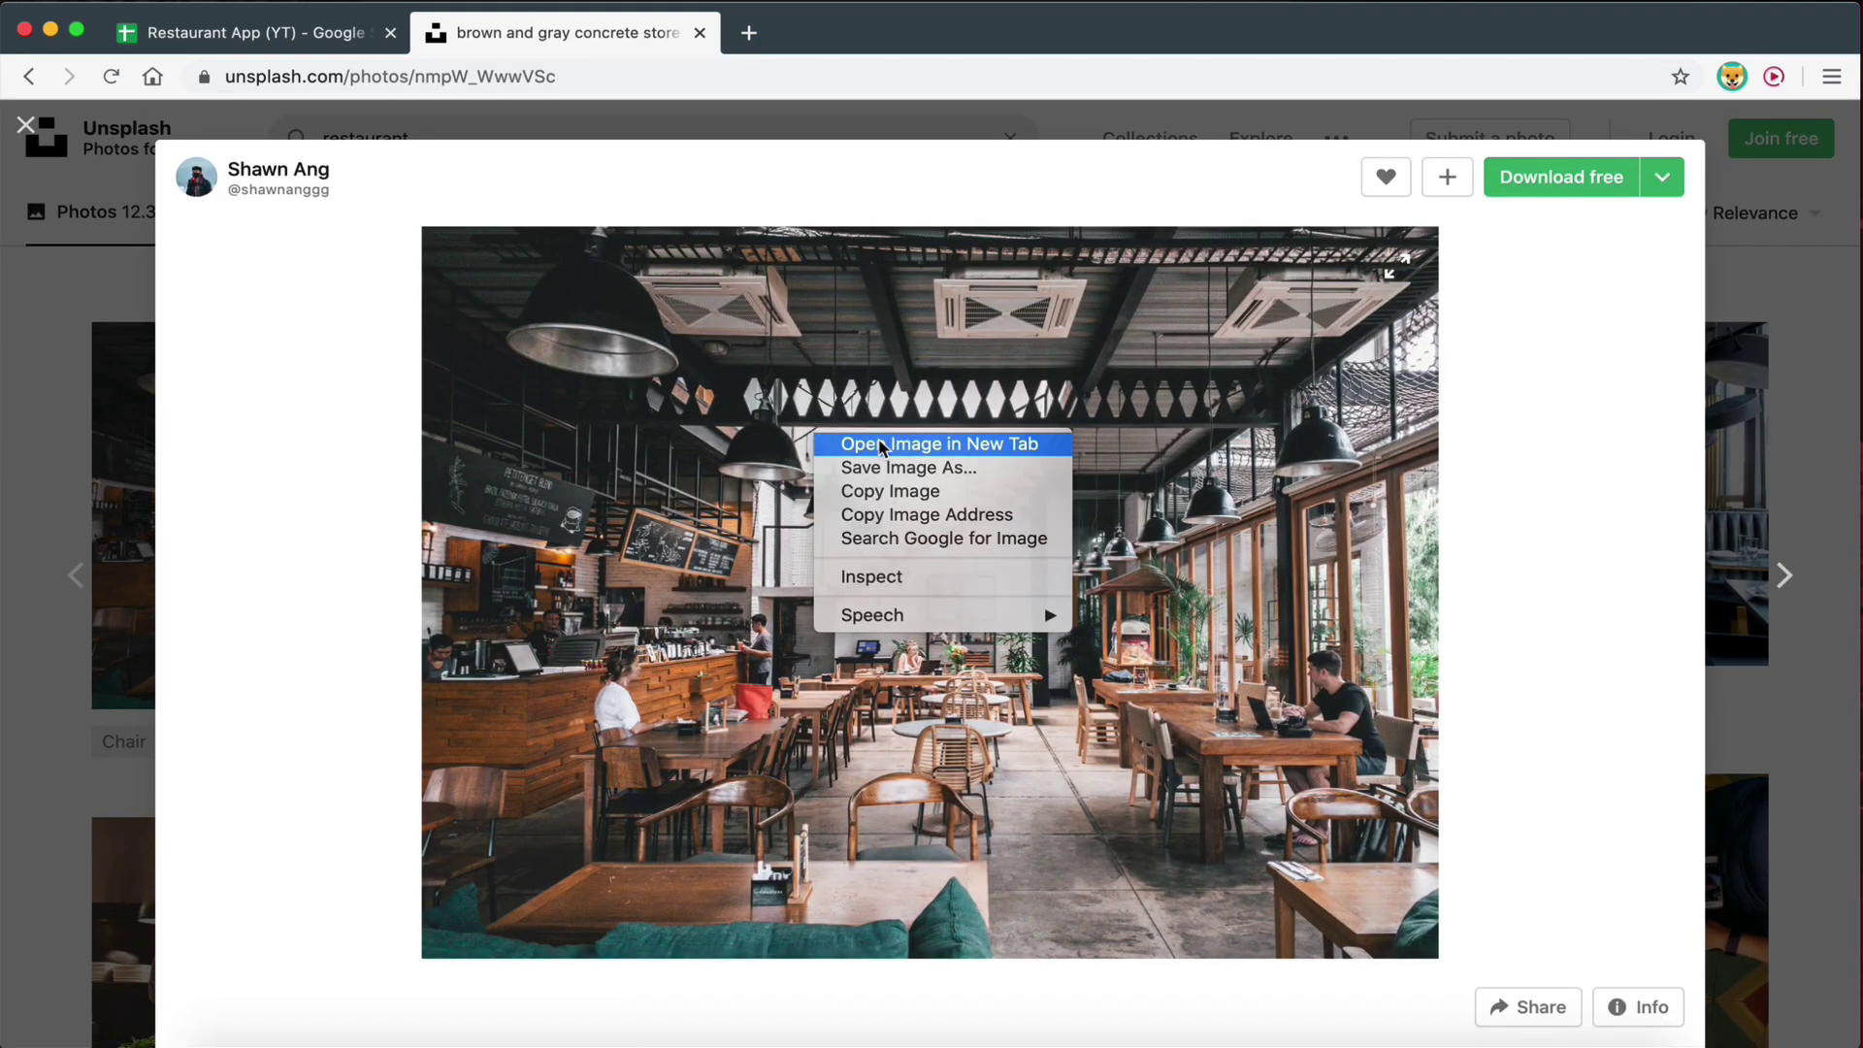
{"action": "left_click", "coordinate": [844, 443]}
{"action": "left_click", "coordinate": [834, 36]}
{"action": "left_click", "coordinate": [684, 78]}
{"action": "key", "text": "super+c"}
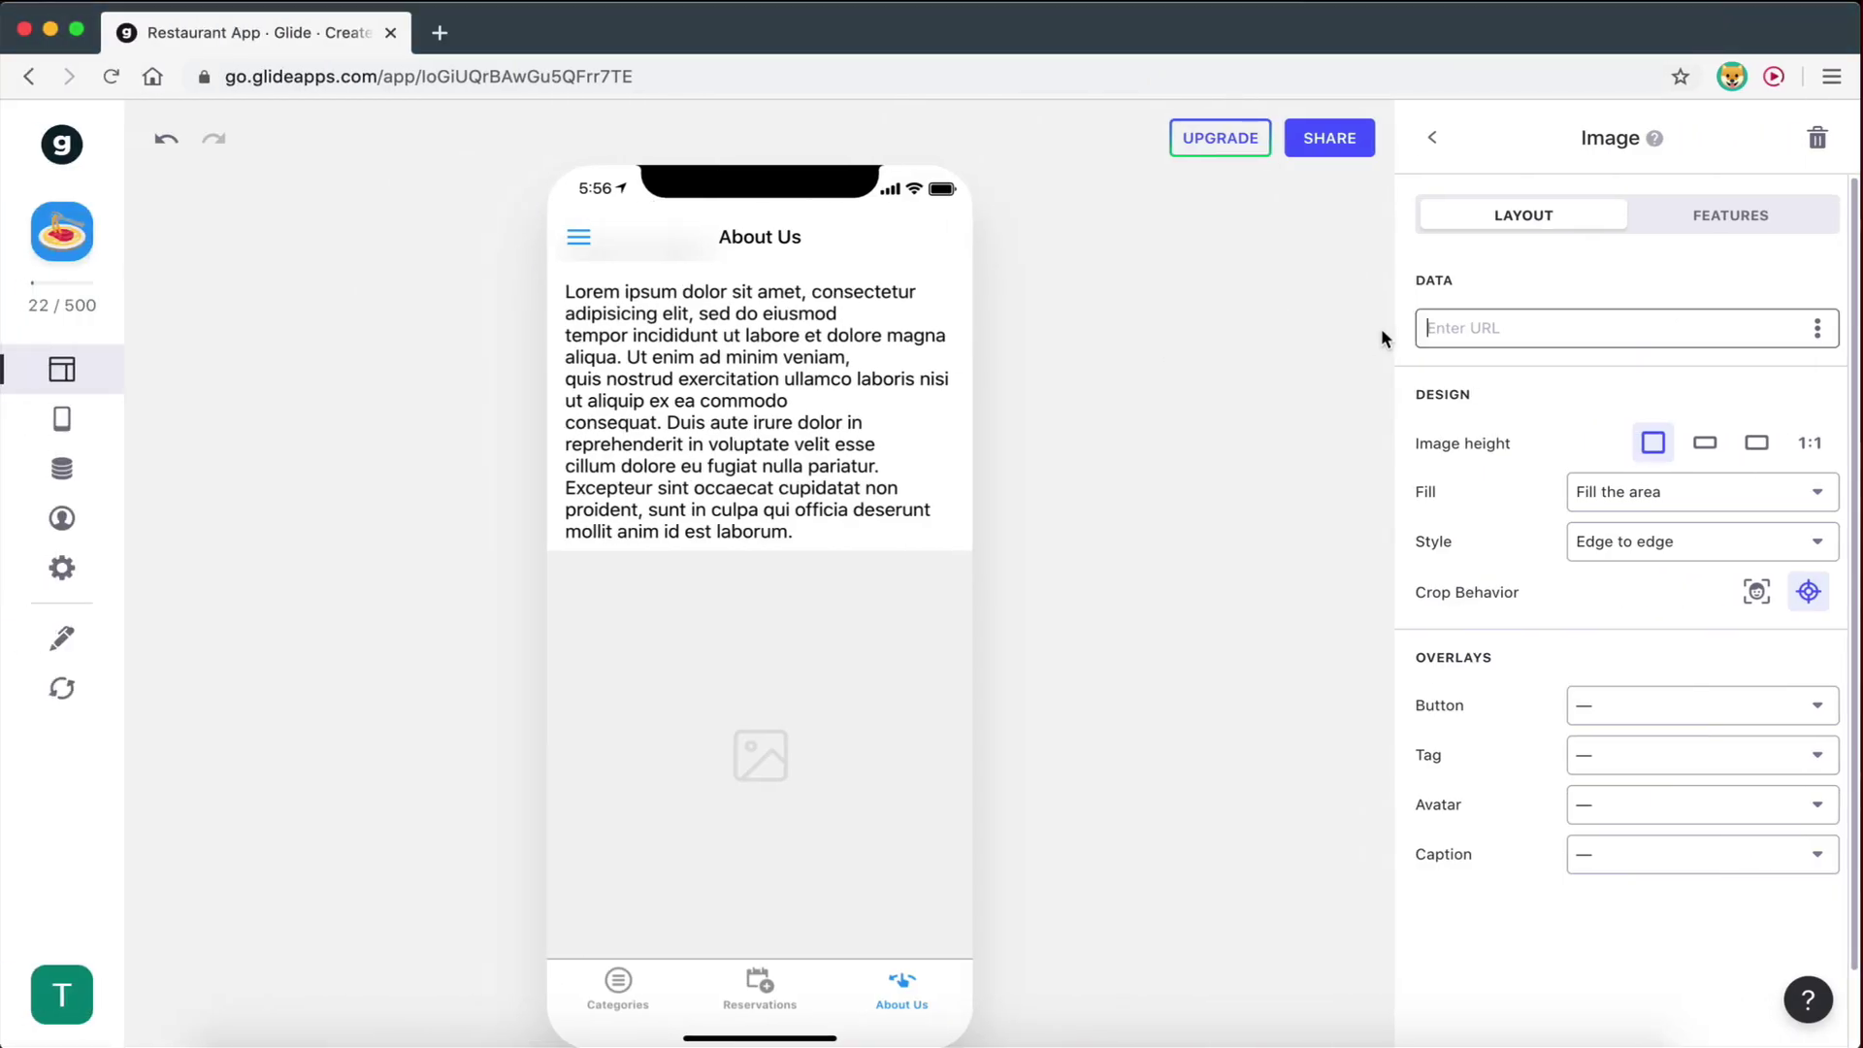
Switch back to Glide, paste the copied photo address as the image's URL, and set its height to the rectangular ratio taller than 3:1.
{"action": "left_click", "coordinate": [1434, 328]}
{"action": "key", "text": "super+v"}
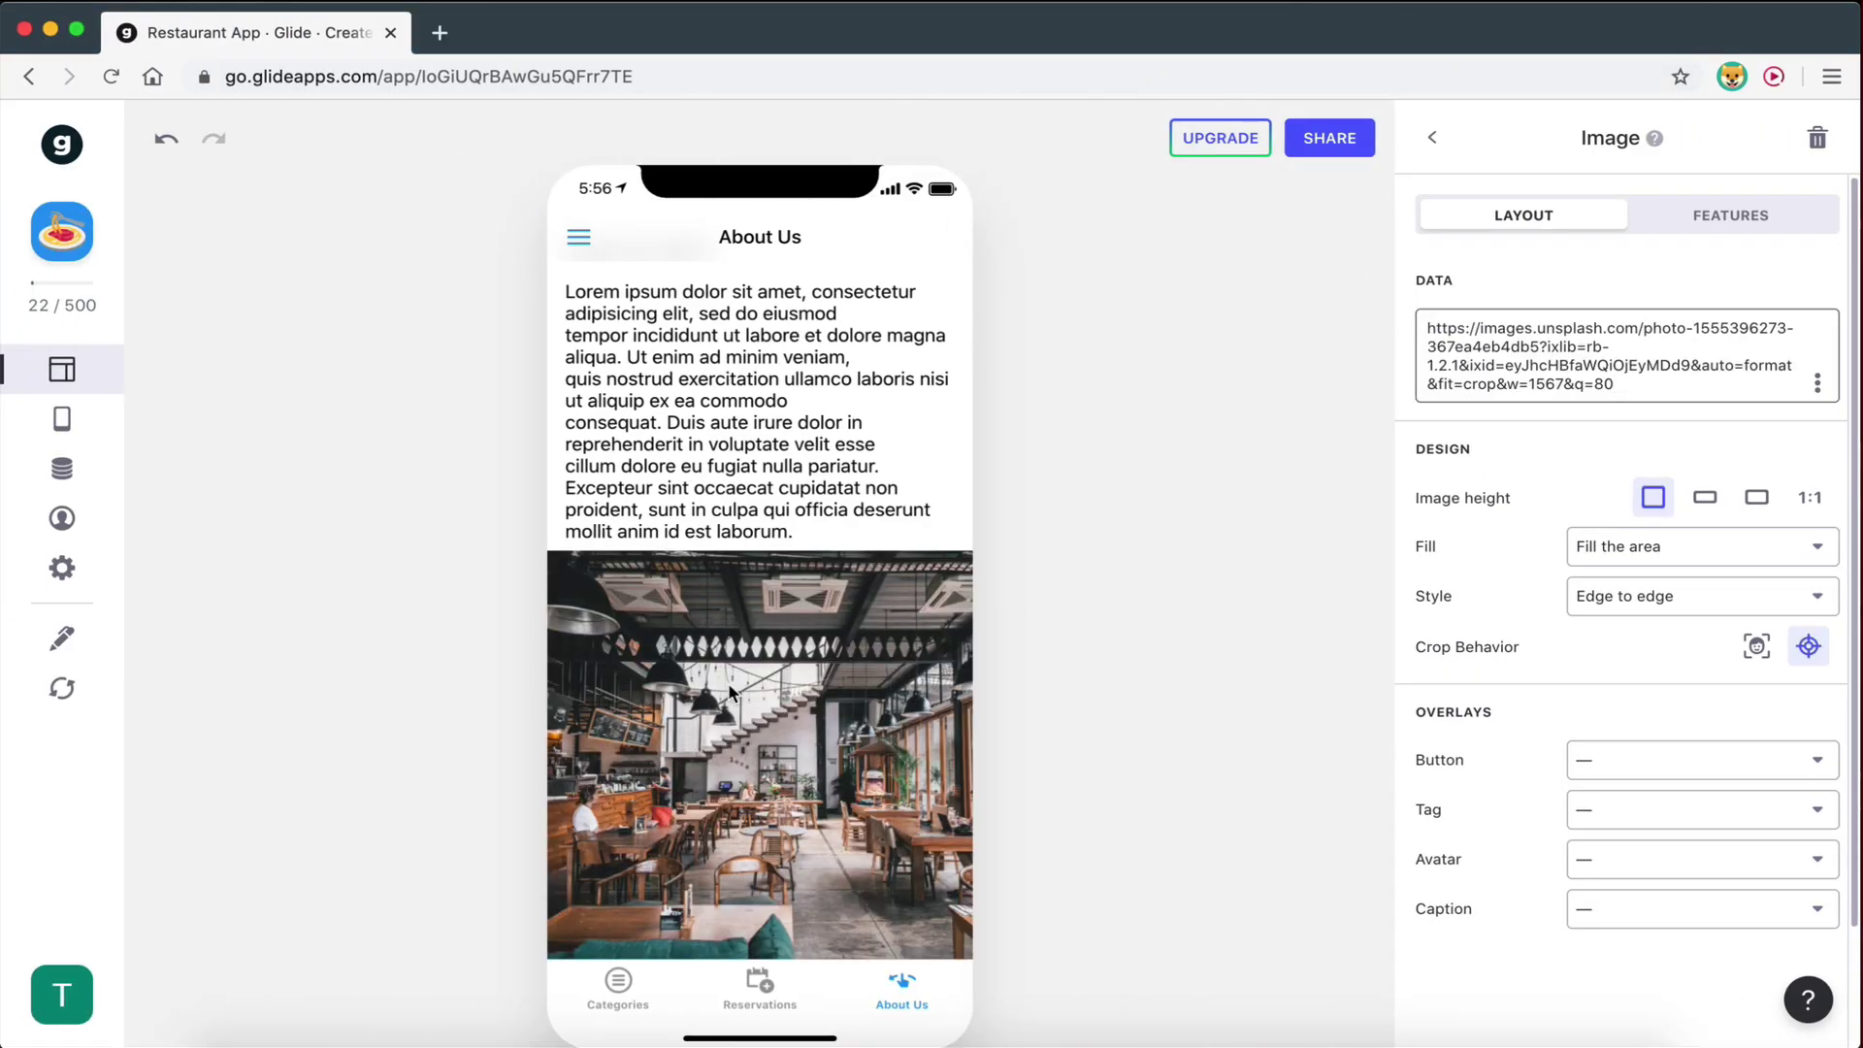
{"action": "left_click", "coordinate": [1704, 497]}
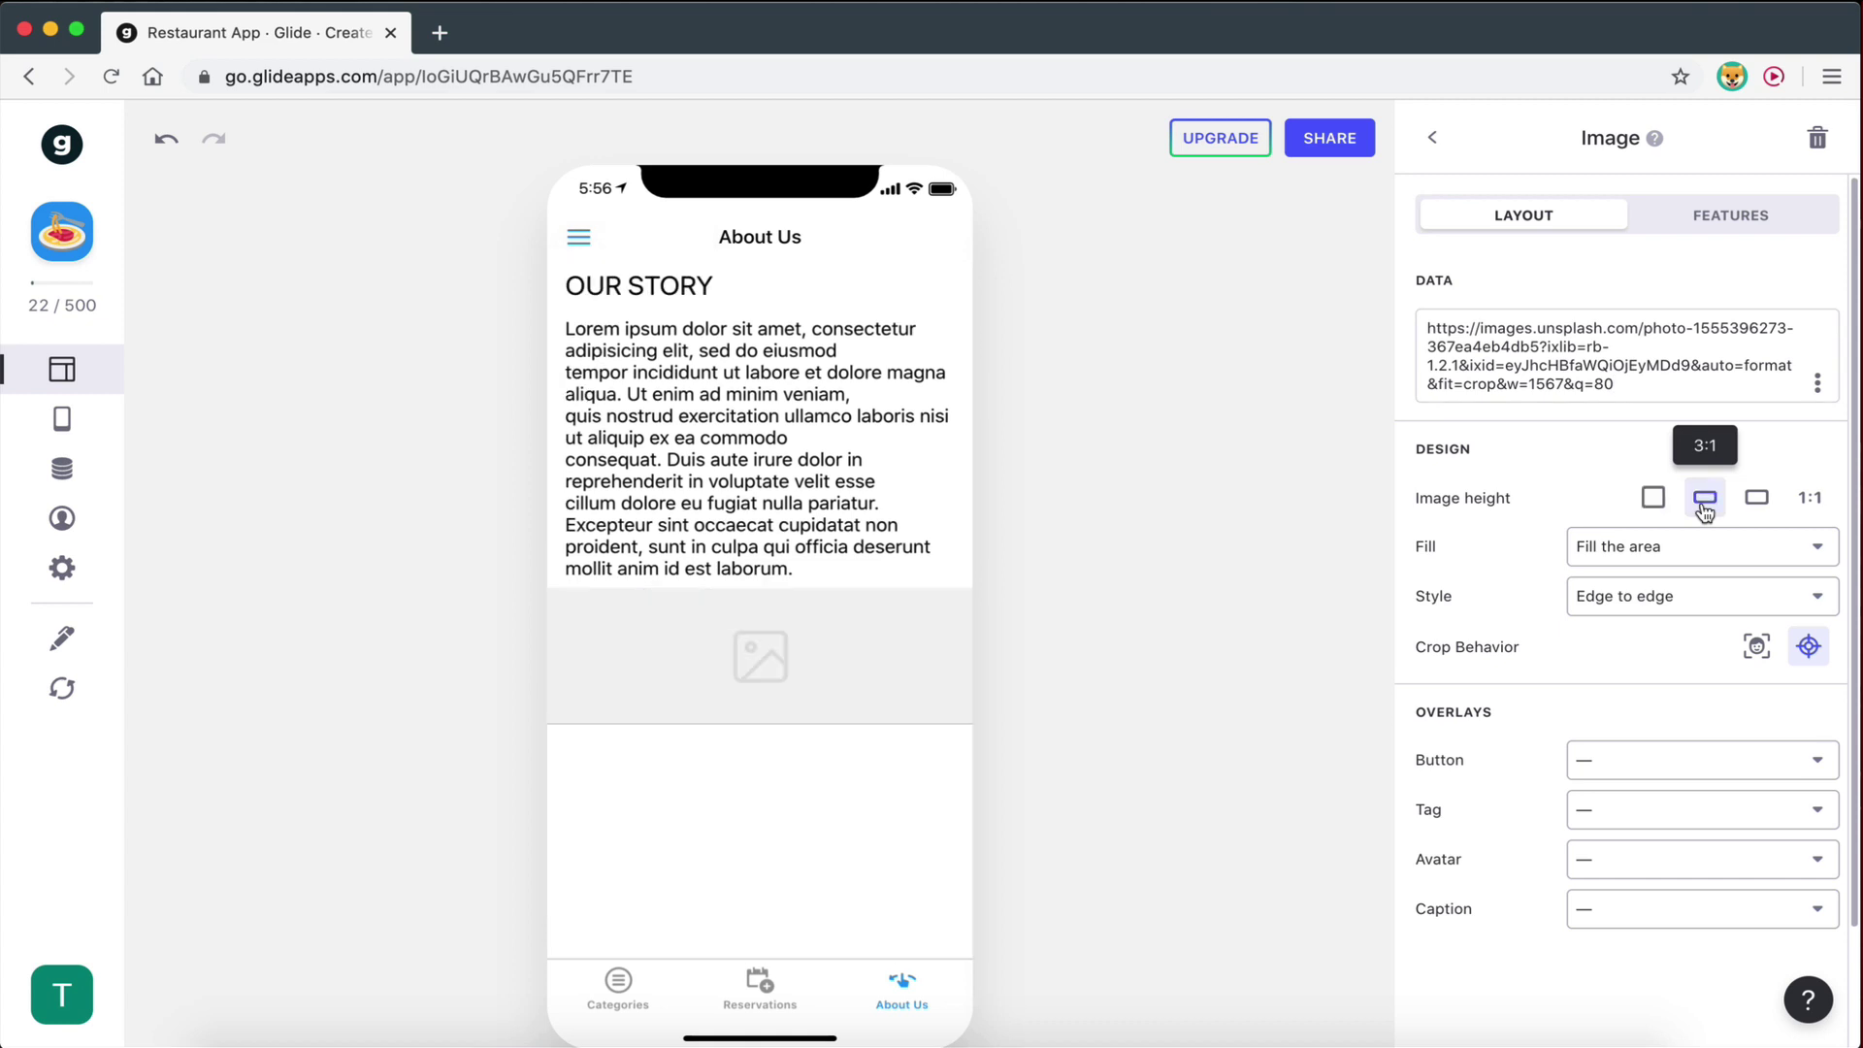
{"action": "left_click", "coordinate": [1754, 500]}
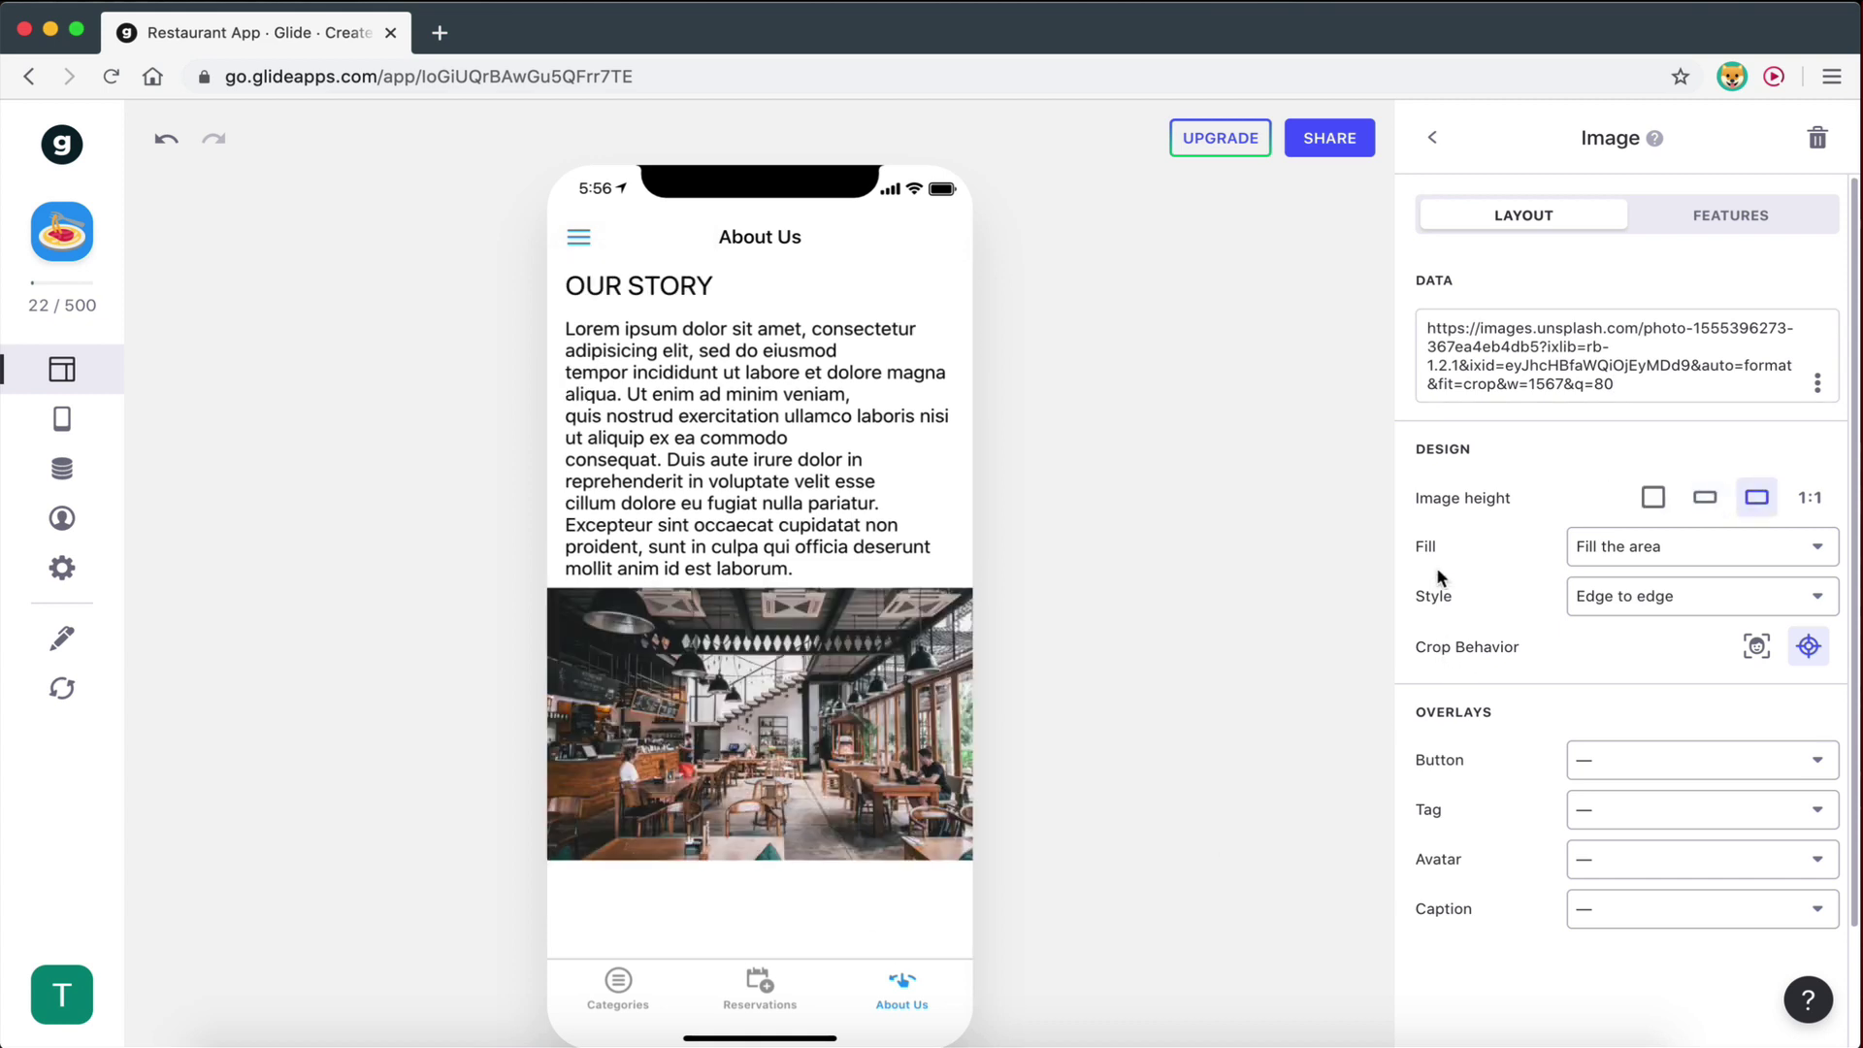
Try the Inset with content style on the image and switch it back to Edge to edge.
{"action": "left_click", "coordinate": [1611, 605]}
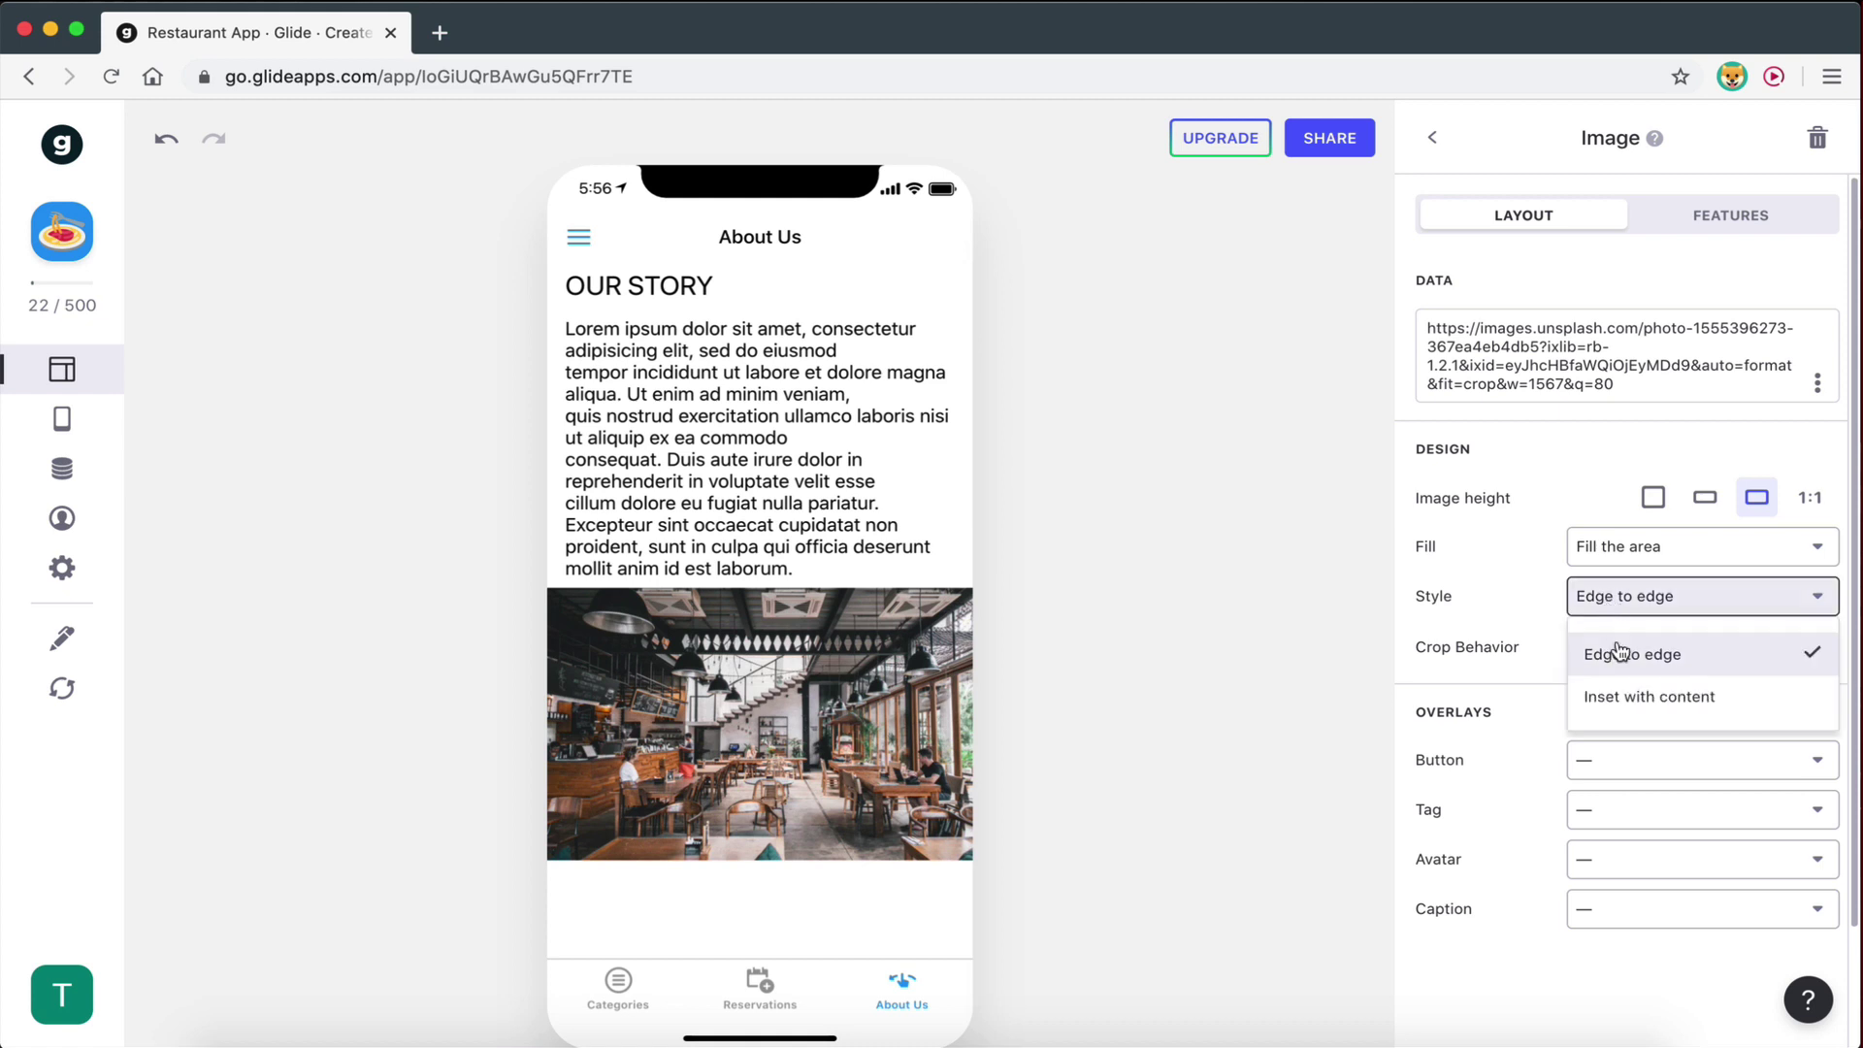
{"action": "left_click", "coordinate": [1624, 695]}
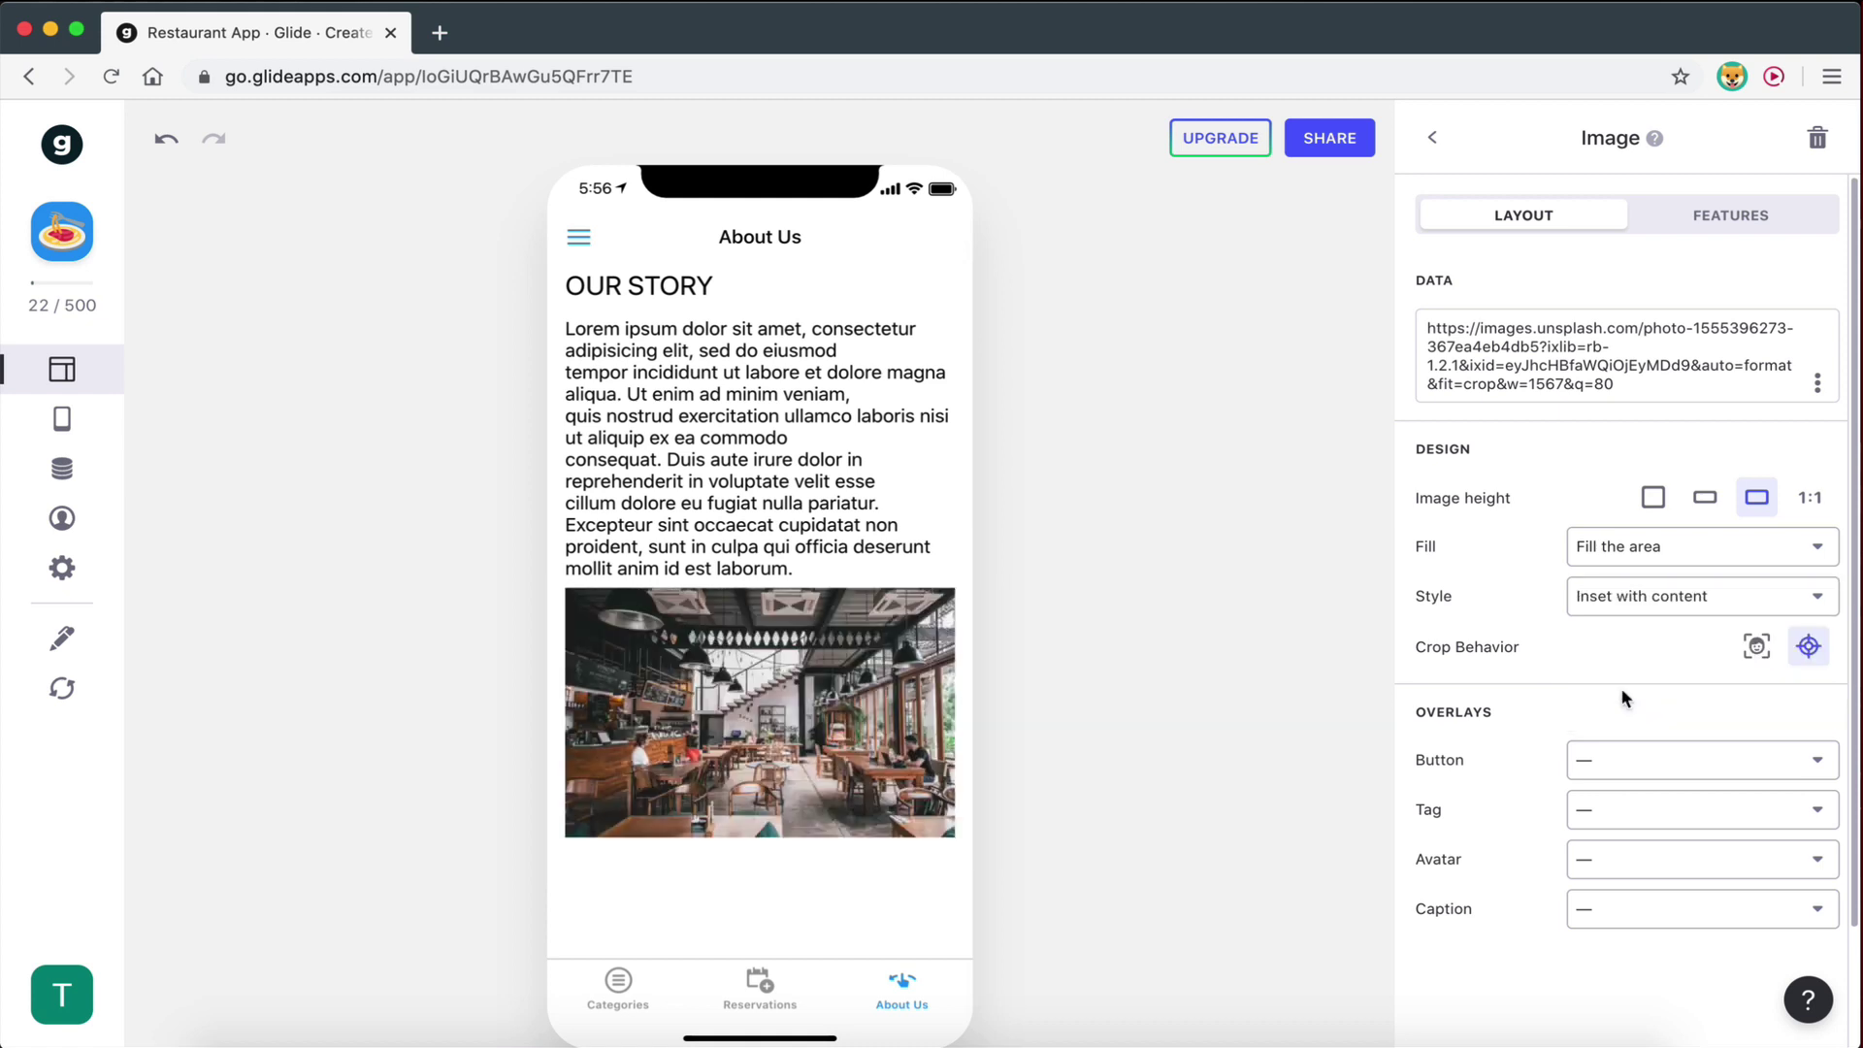
{"action": "left_click", "coordinate": [1606, 602]}
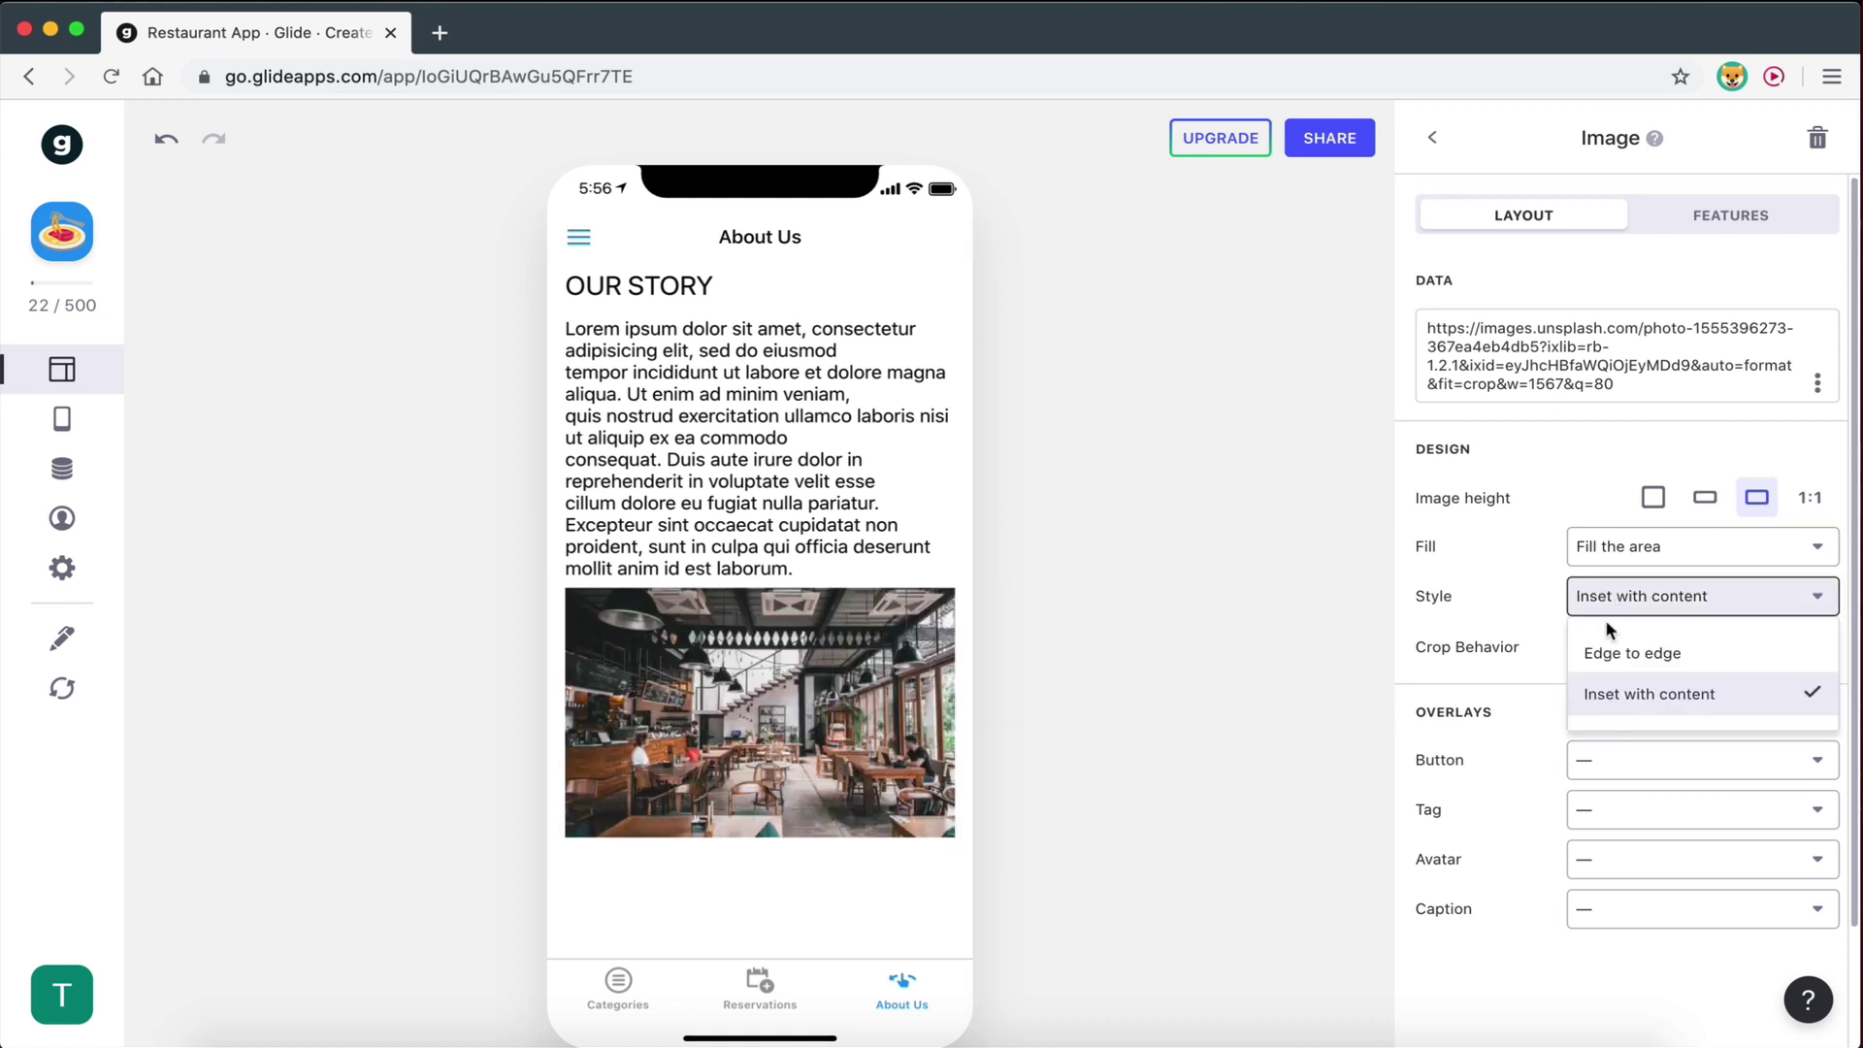
{"action": "left_click", "coordinate": [1609, 648]}
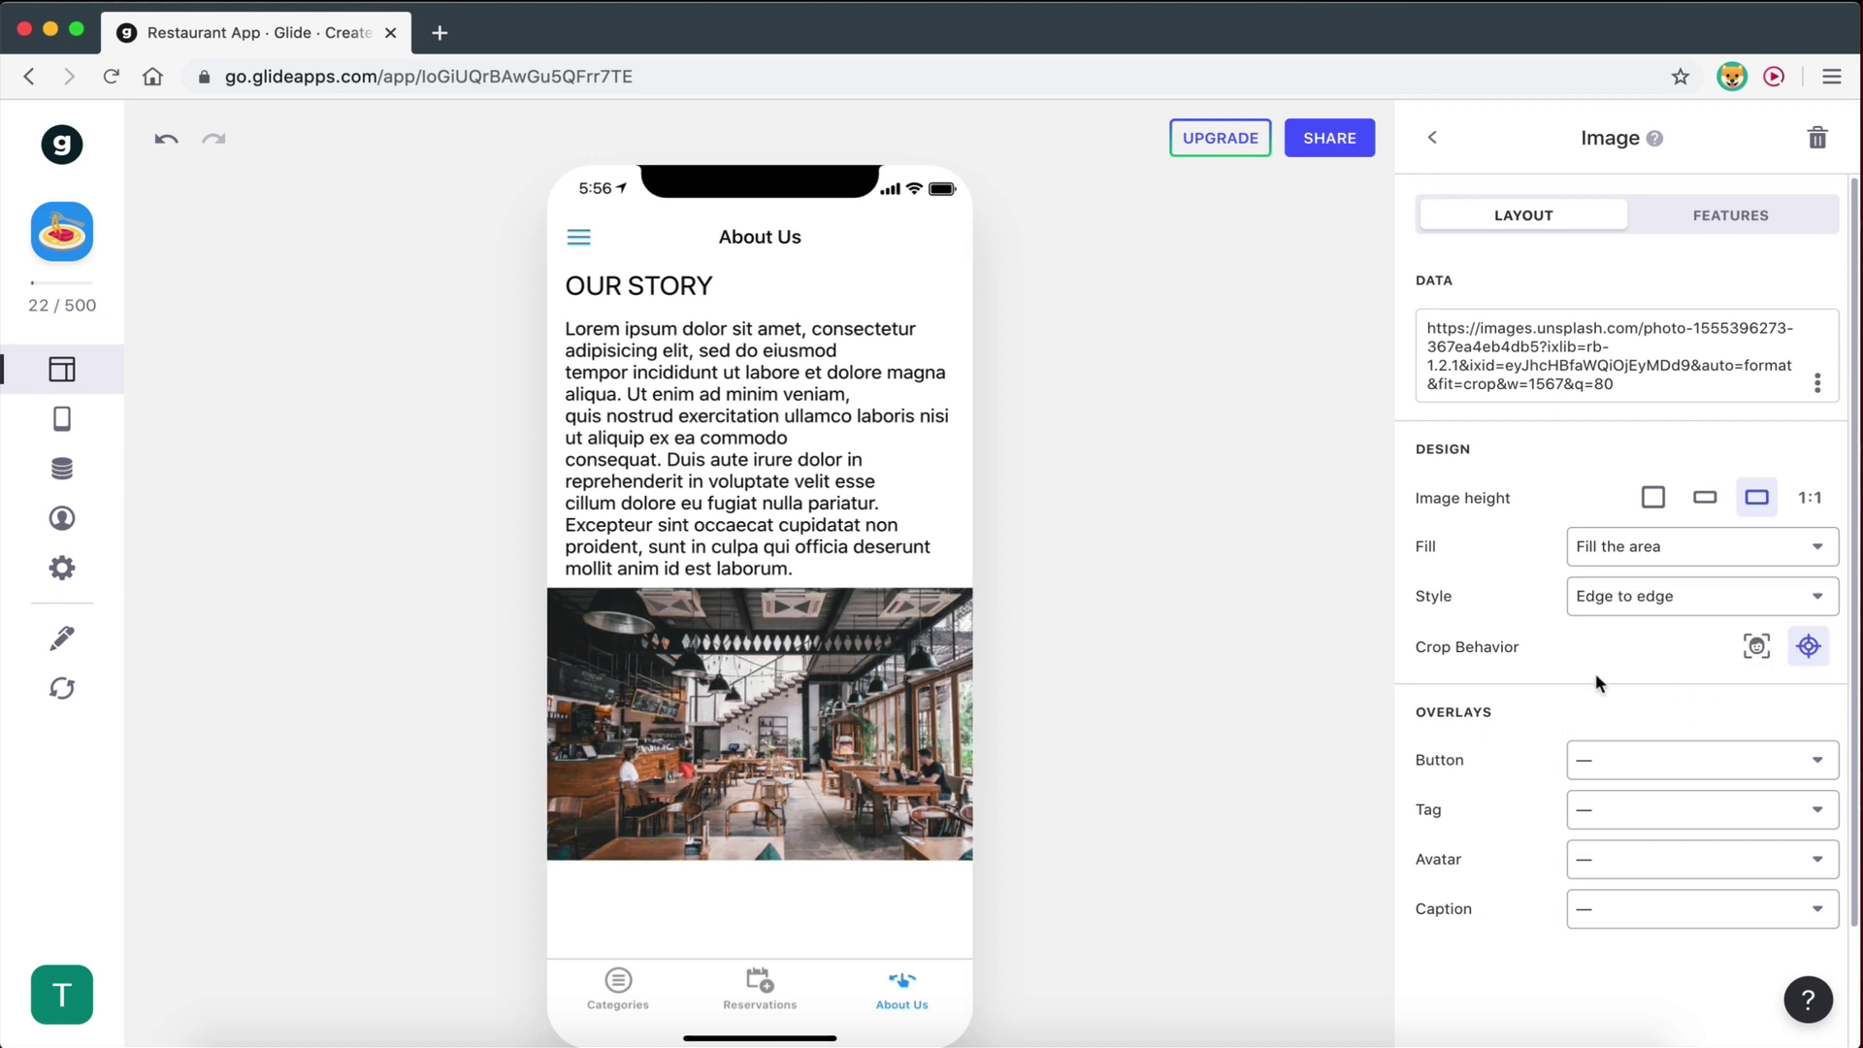
Return to the component list, duplicate the Lorem ipsum text component and move the copy below the image.
{"action": "scroll", "coordinate": [1595, 673], "scroll_direction": "down", "scroll_amount": 2}
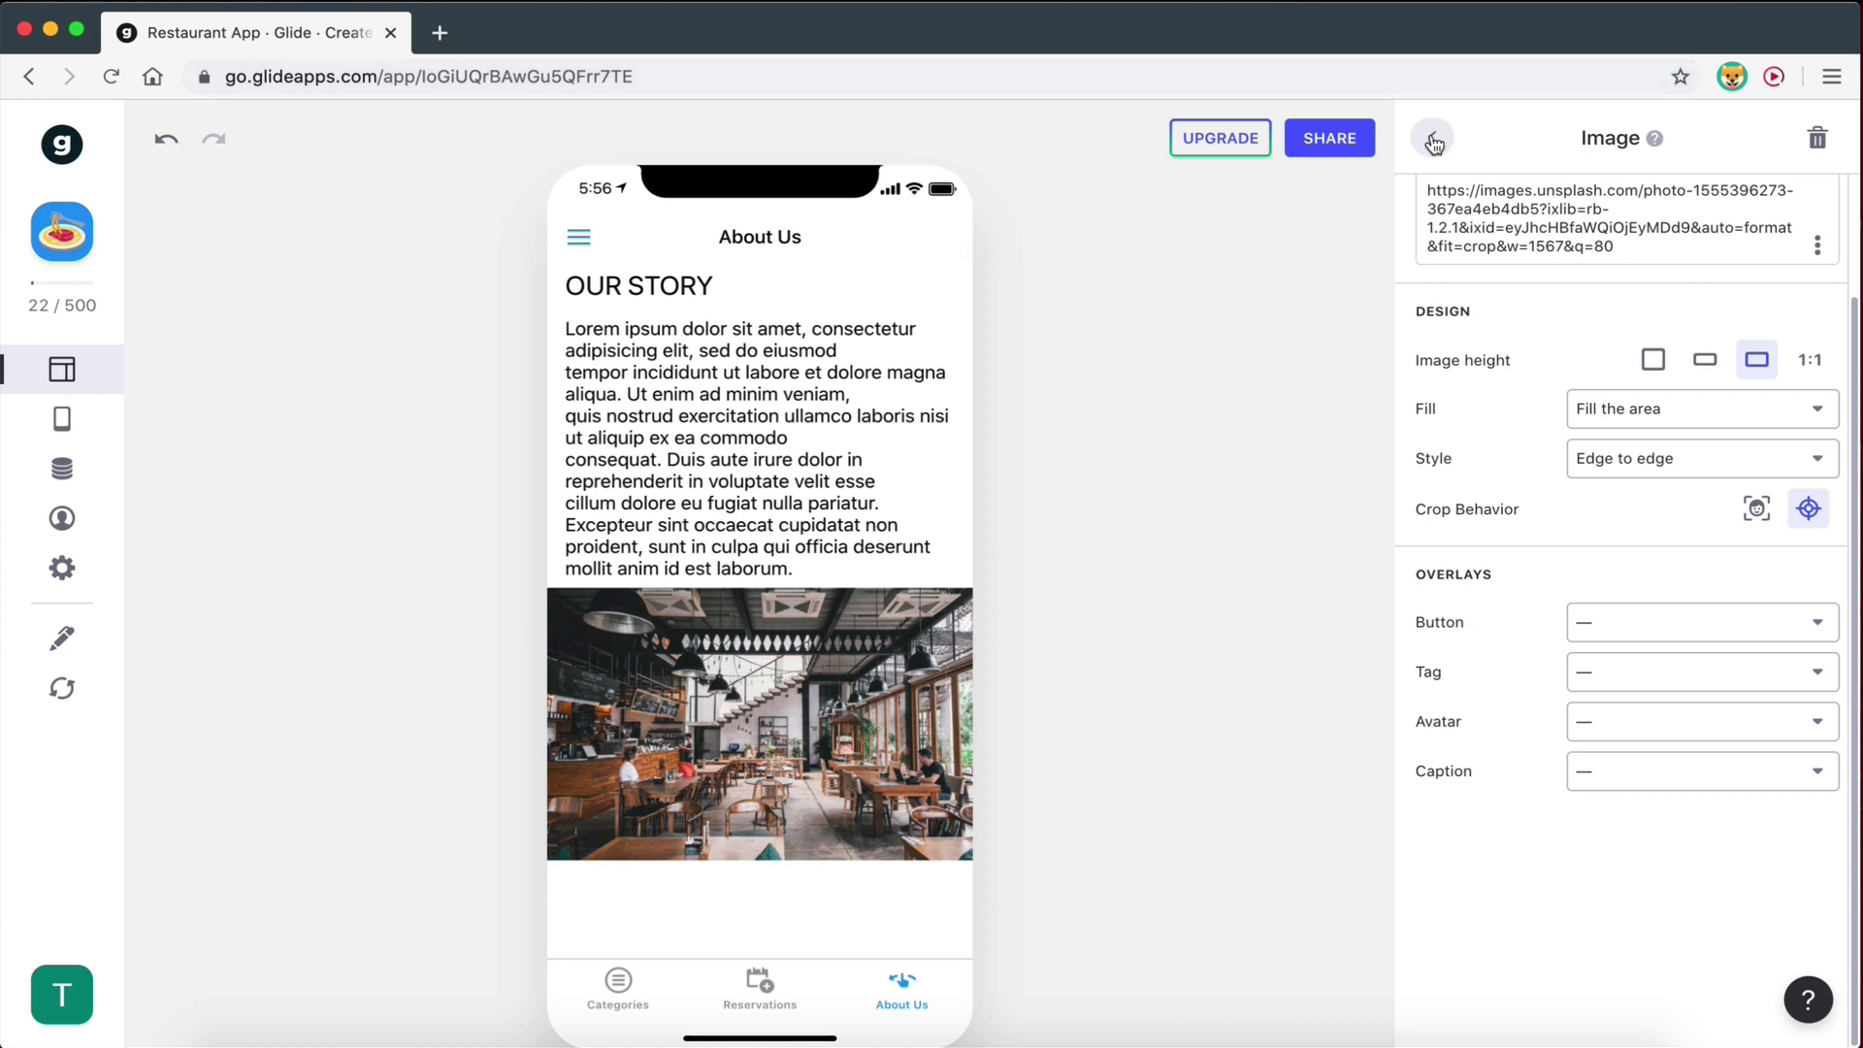
{"action": "left_click", "coordinate": [1432, 137]}
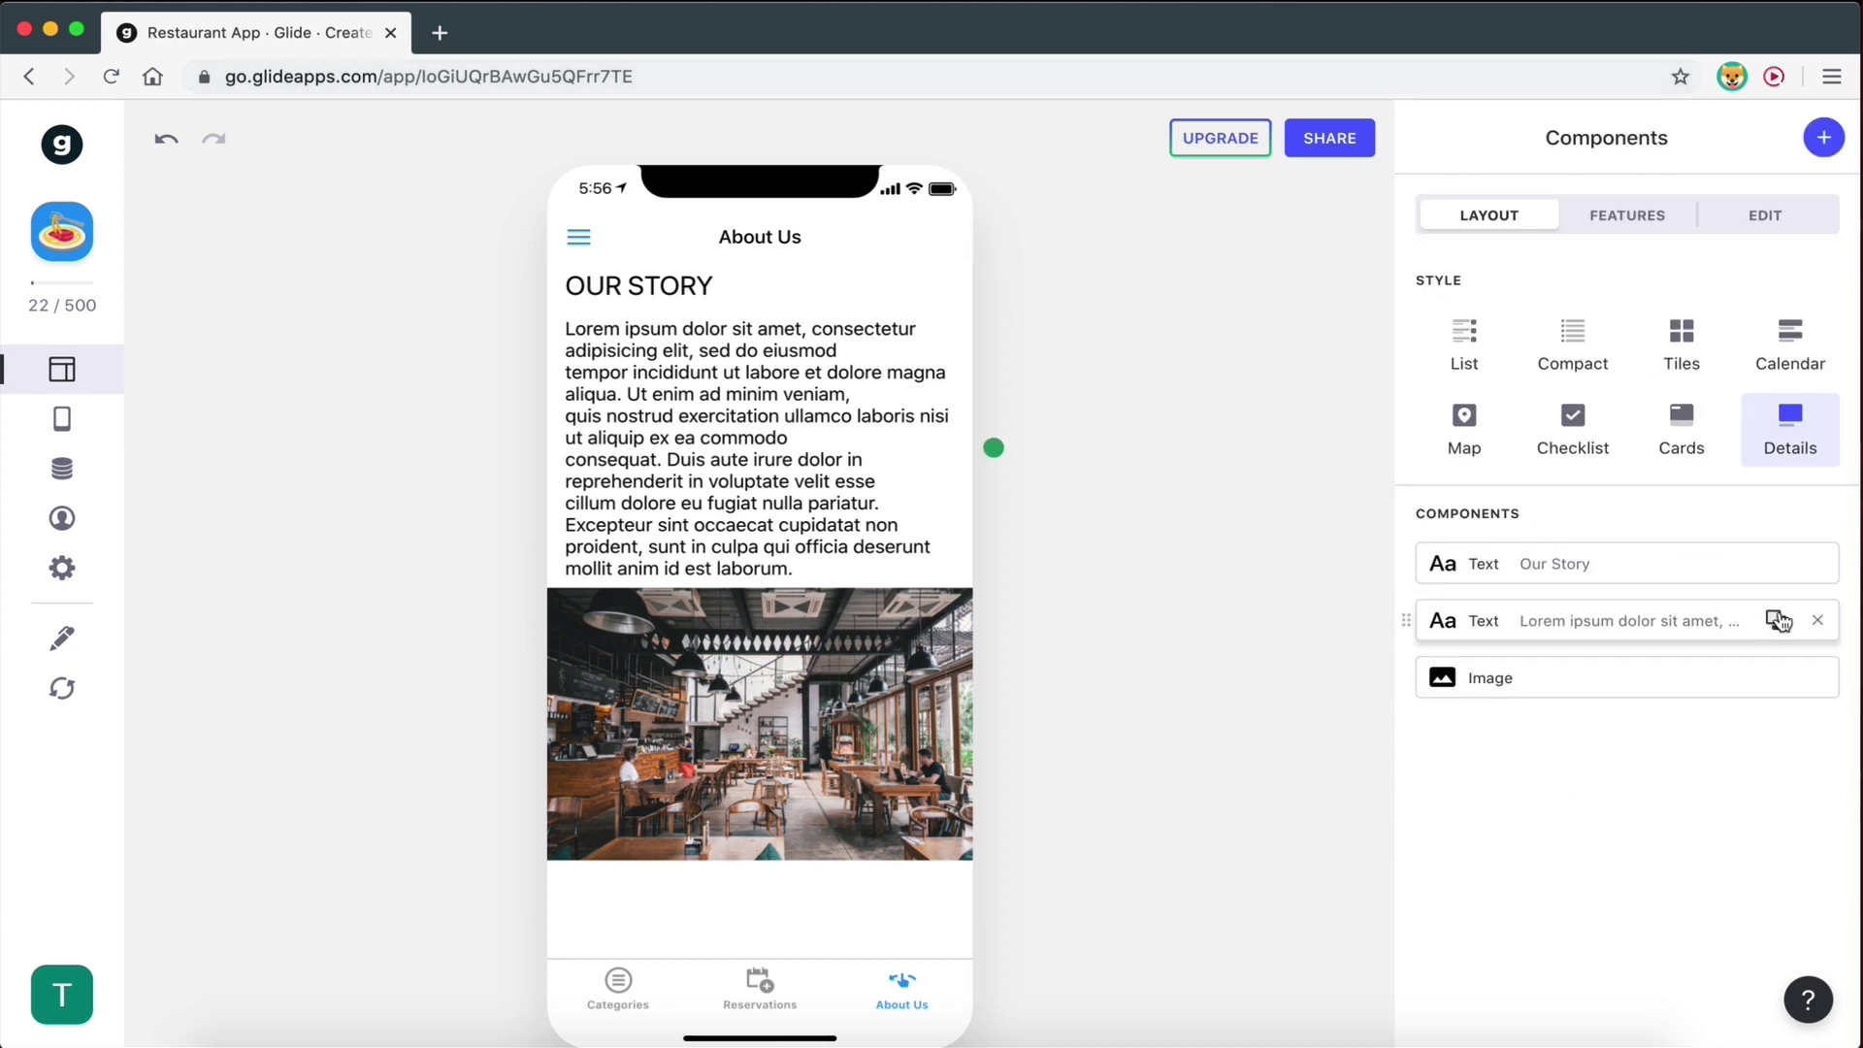
{"action": "left_click", "coordinate": [1775, 621]}
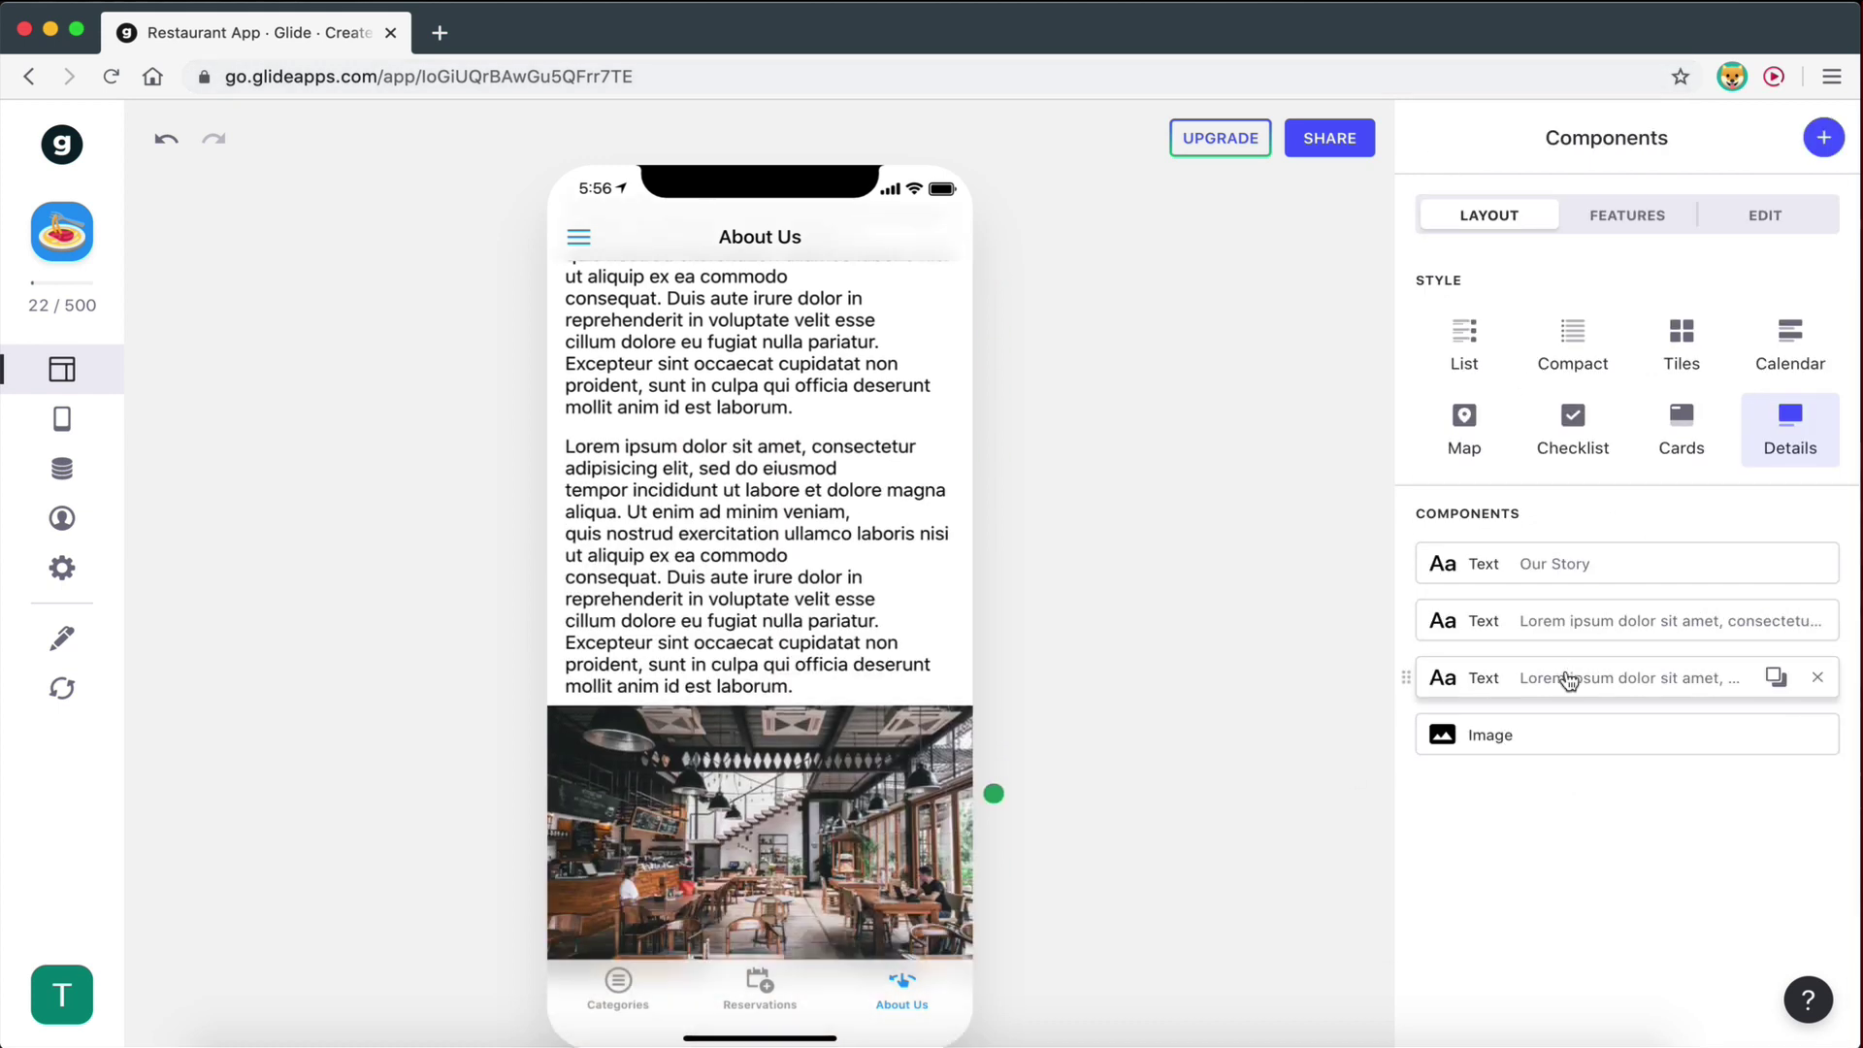
{"action": "left_click_drag", "start_coordinate": [1568, 674], "coordinate": [1563, 748]}
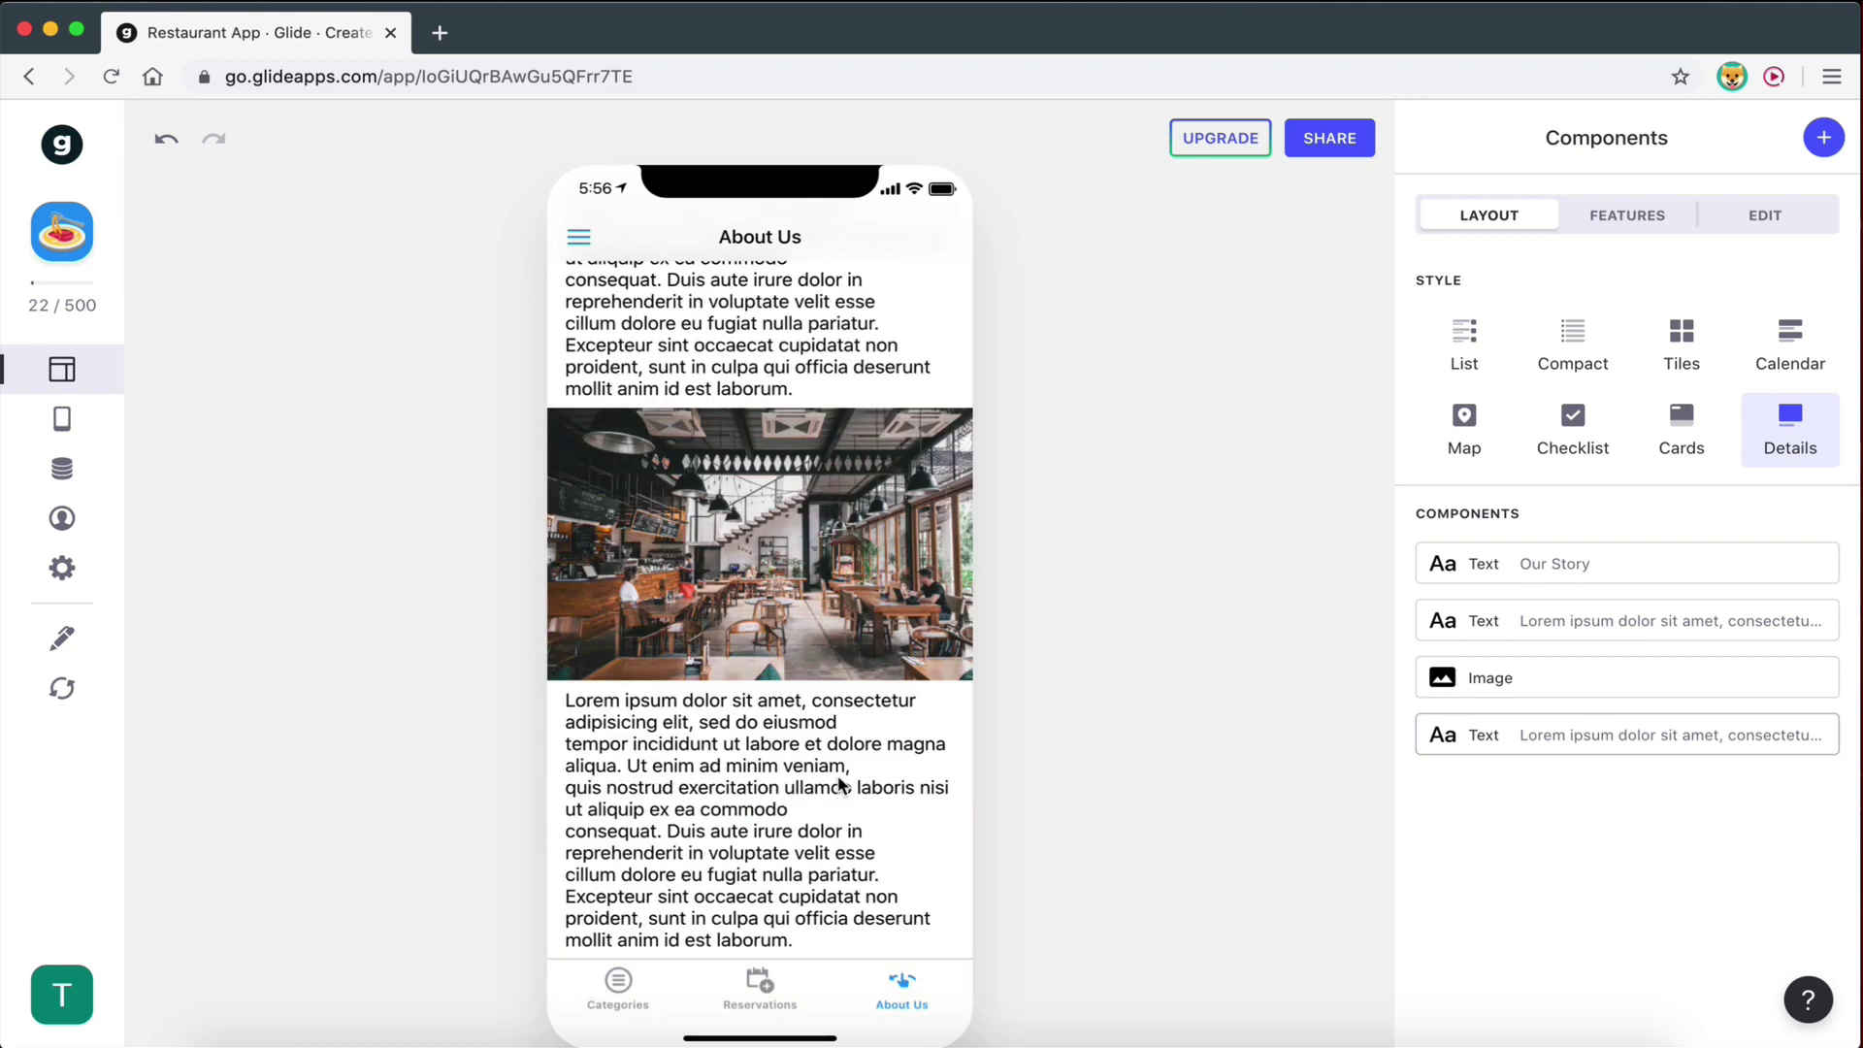
Review the About Us screen in the phone preview, from the heading through the image to the second paragraph.
{"action": "scroll", "coordinate": [737, 777], "scroll_direction": "up", "scroll_amount": 8}
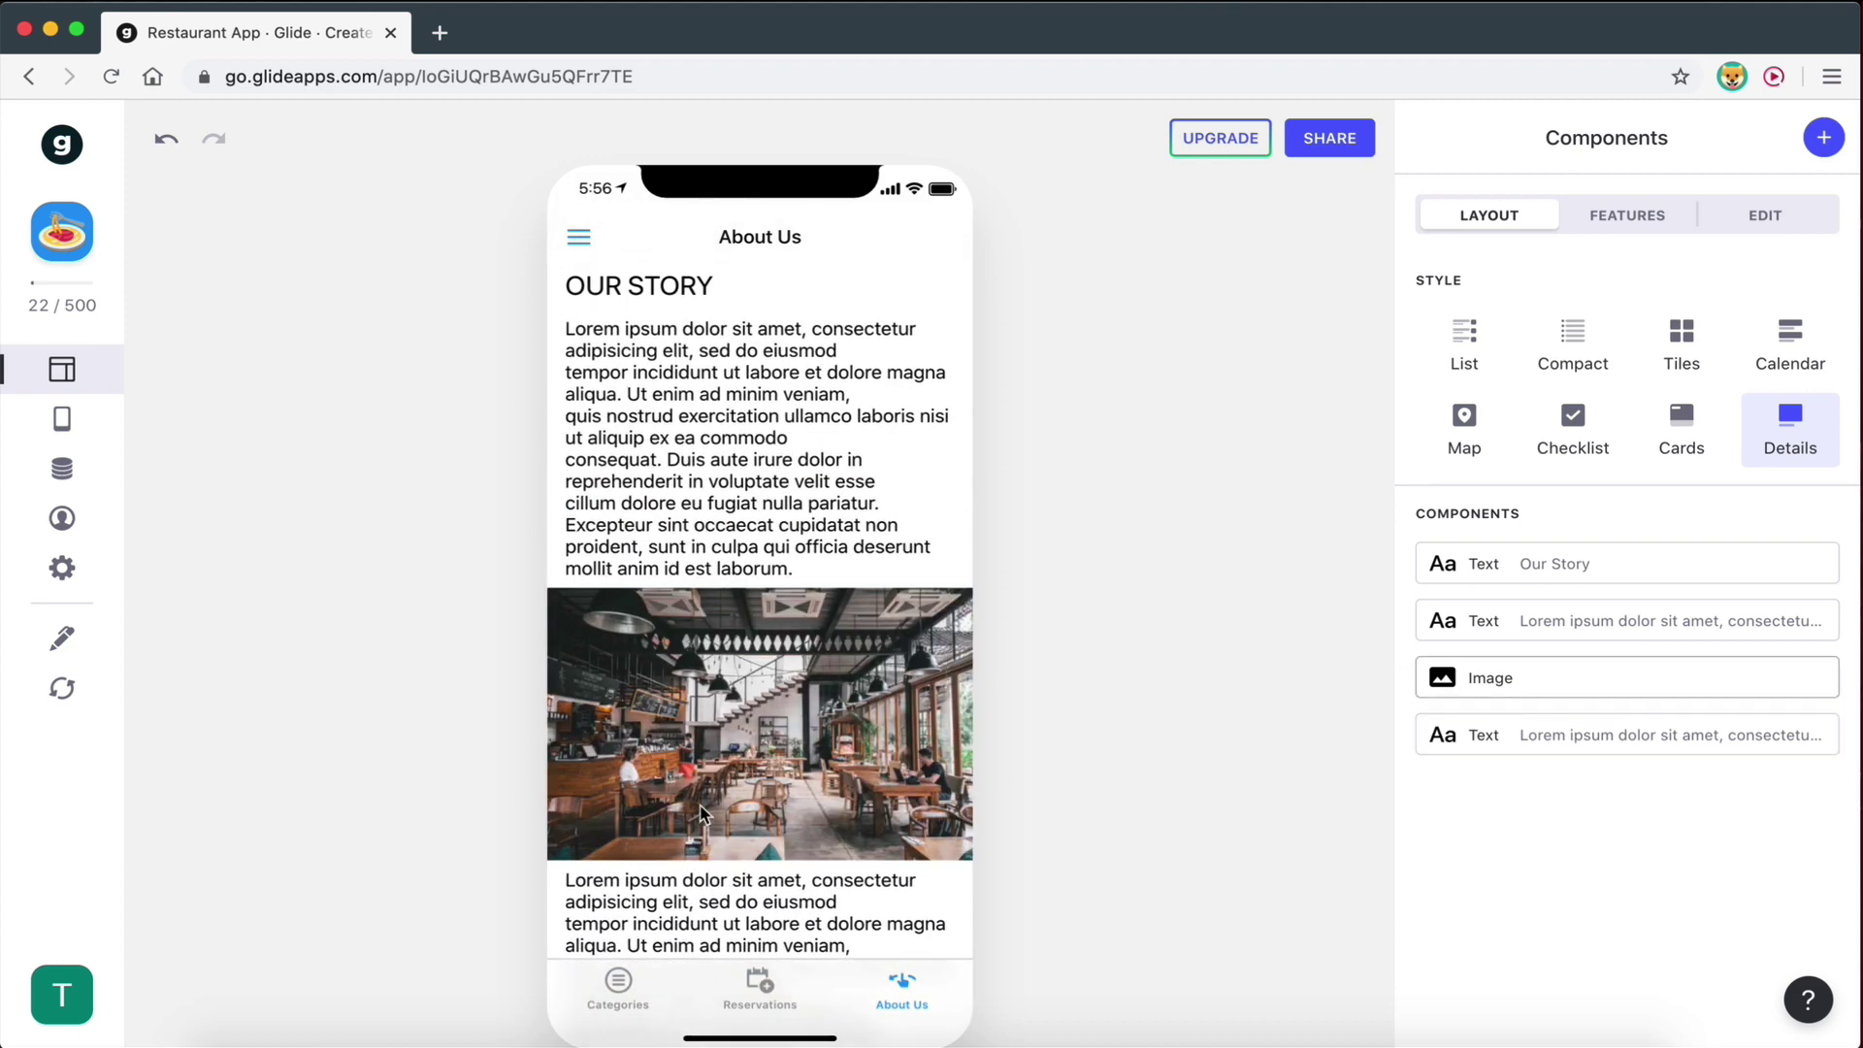
{"action": "scroll", "coordinate": [703, 810], "scroll_direction": "down", "scroll_amount": 8}
{"action": "scroll", "coordinate": [704, 810], "scroll_direction": "up", "scroll_amount": 8}
{"action": "scroll", "coordinate": [718, 815], "scroll_direction": "down", "scroll_amount": 8}
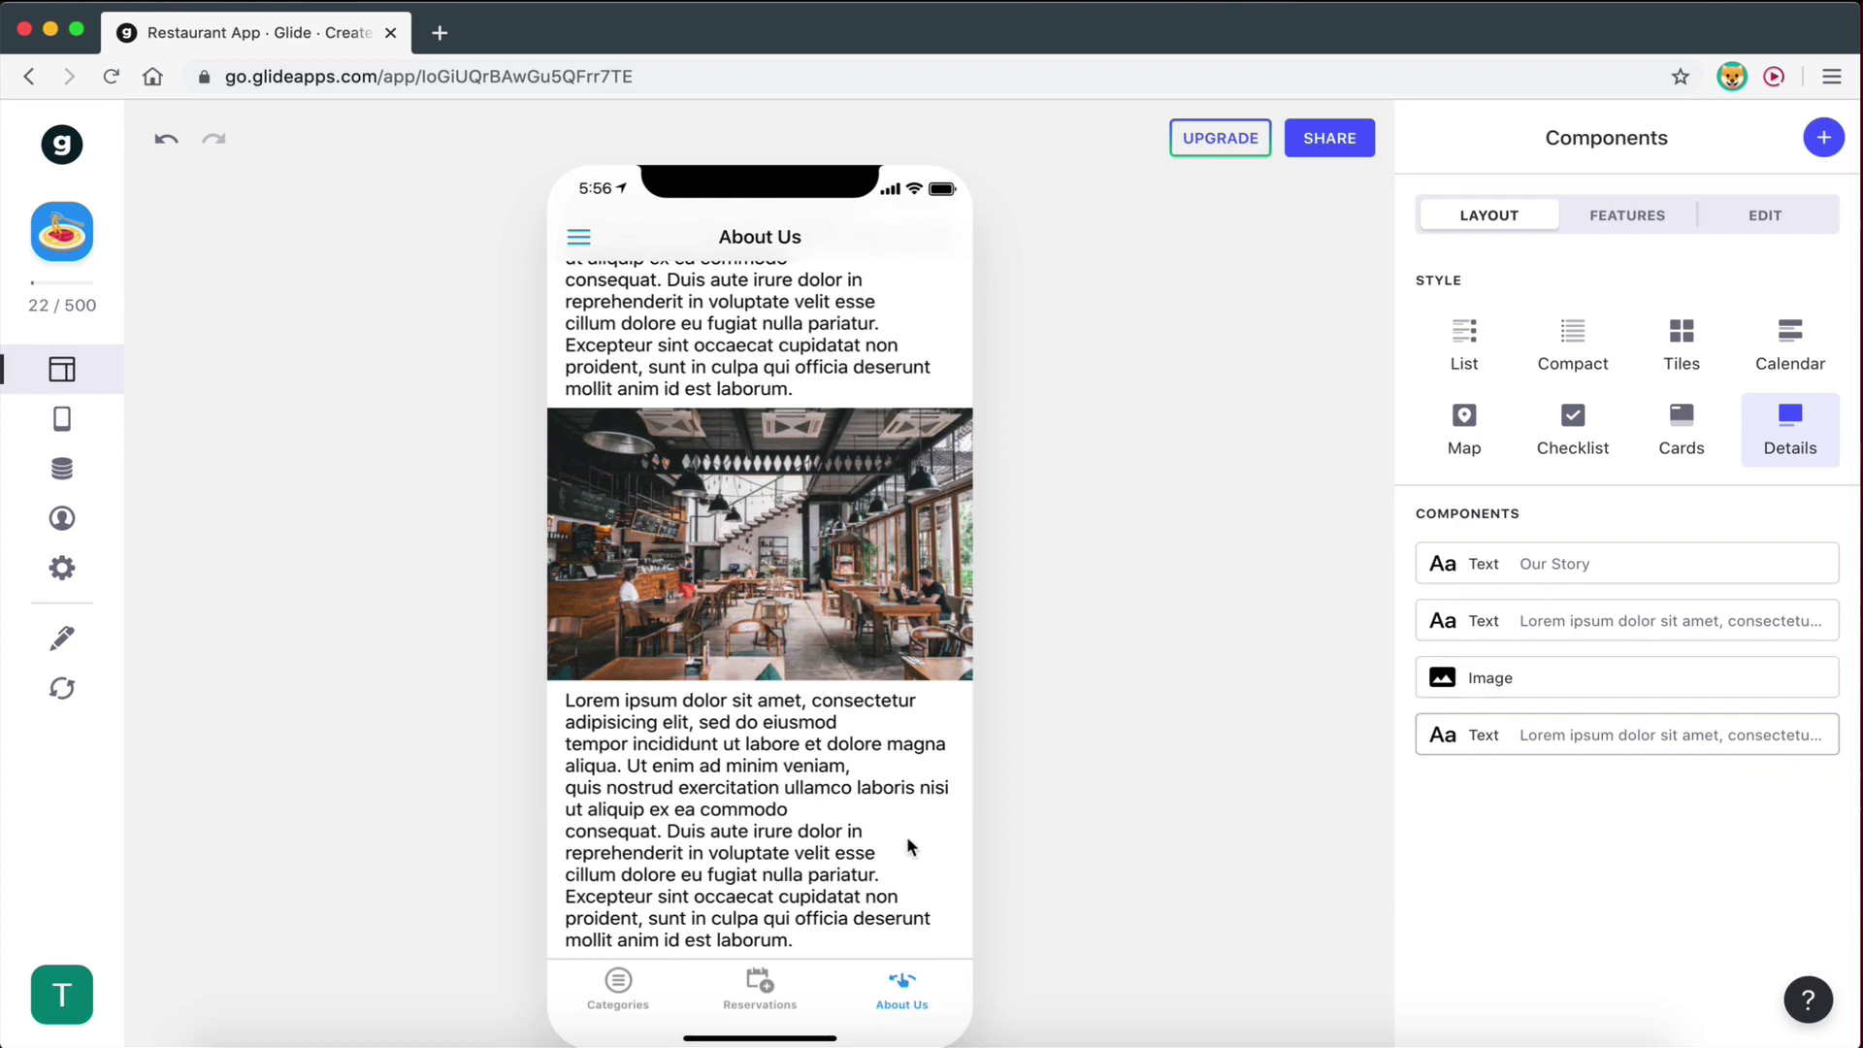
{"action": "scroll", "coordinate": [790, 592], "scroll_direction": "up", "scroll_amount": 8}
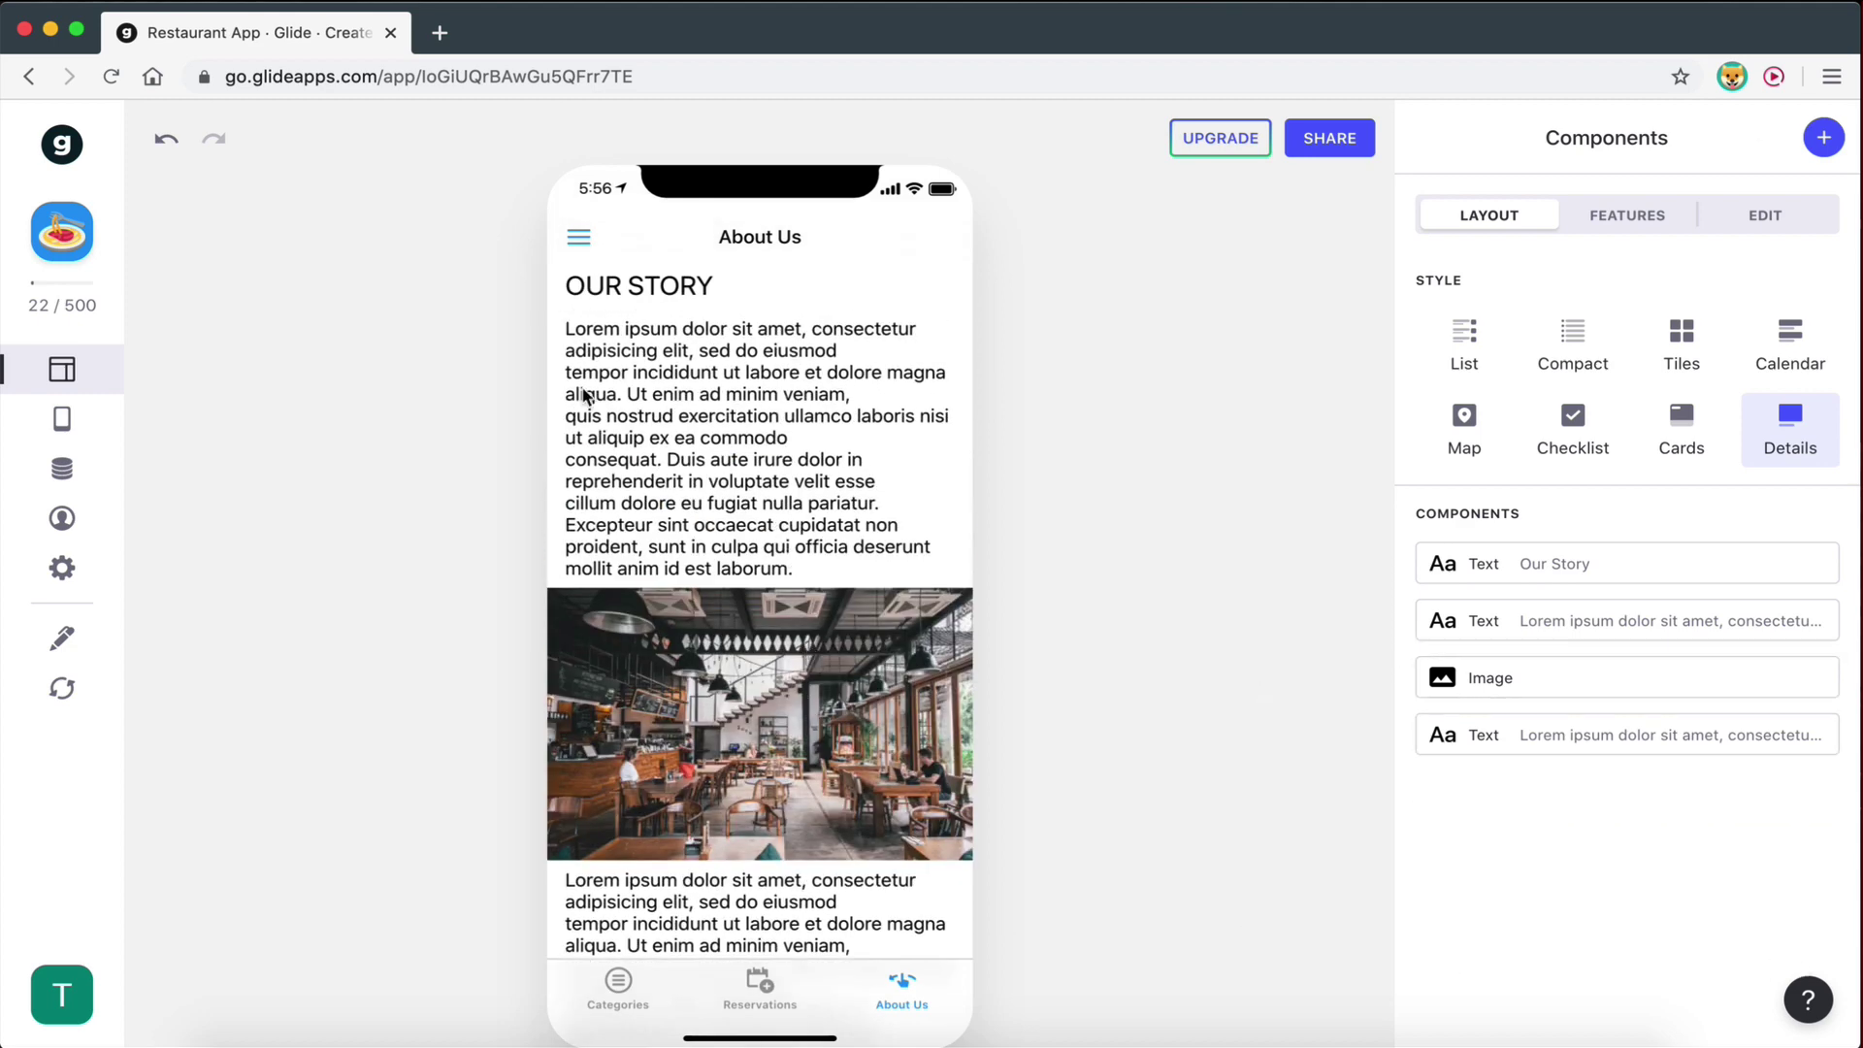
{"action": "scroll", "coordinate": [582, 718], "scroll_direction": "down", "scroll_amount": 2}
{"action": "scroll", "coordinate": [603, 740], "scroll_direction": "up", "scroll_amount": 2}
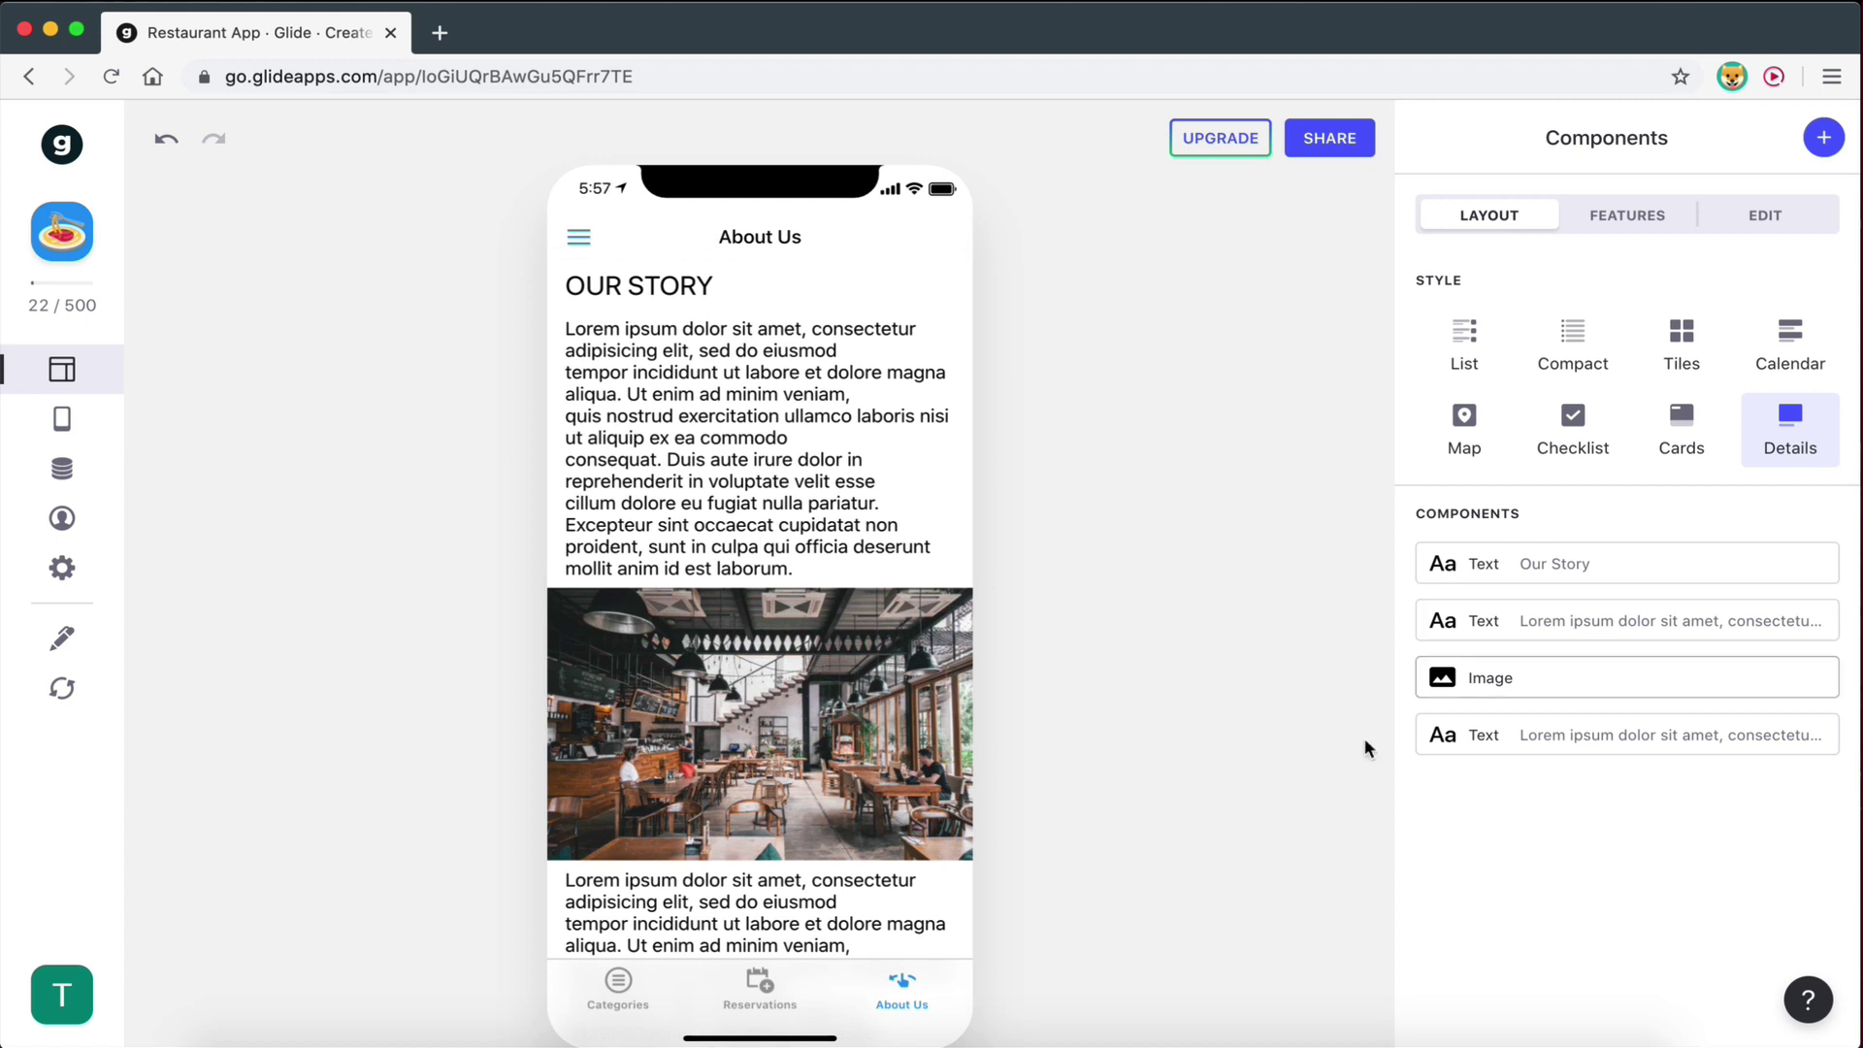
{"action": "scroll", "coordinate": [842, 723], "scroll_direction": "down", "scroll_amount": 4}
{"action": "scroll", "coordinate": [842, 724], "scroll_direction": "up", "scroll_amount": 4}
{"action": "scroll", "coordinate": [791, 509], "scroll_direction": "down", "scroll_amount": 4}
{"action": "scroll", "coordinate": [912, 490], "scroll_direction": "up", "scroll_amount": 4}
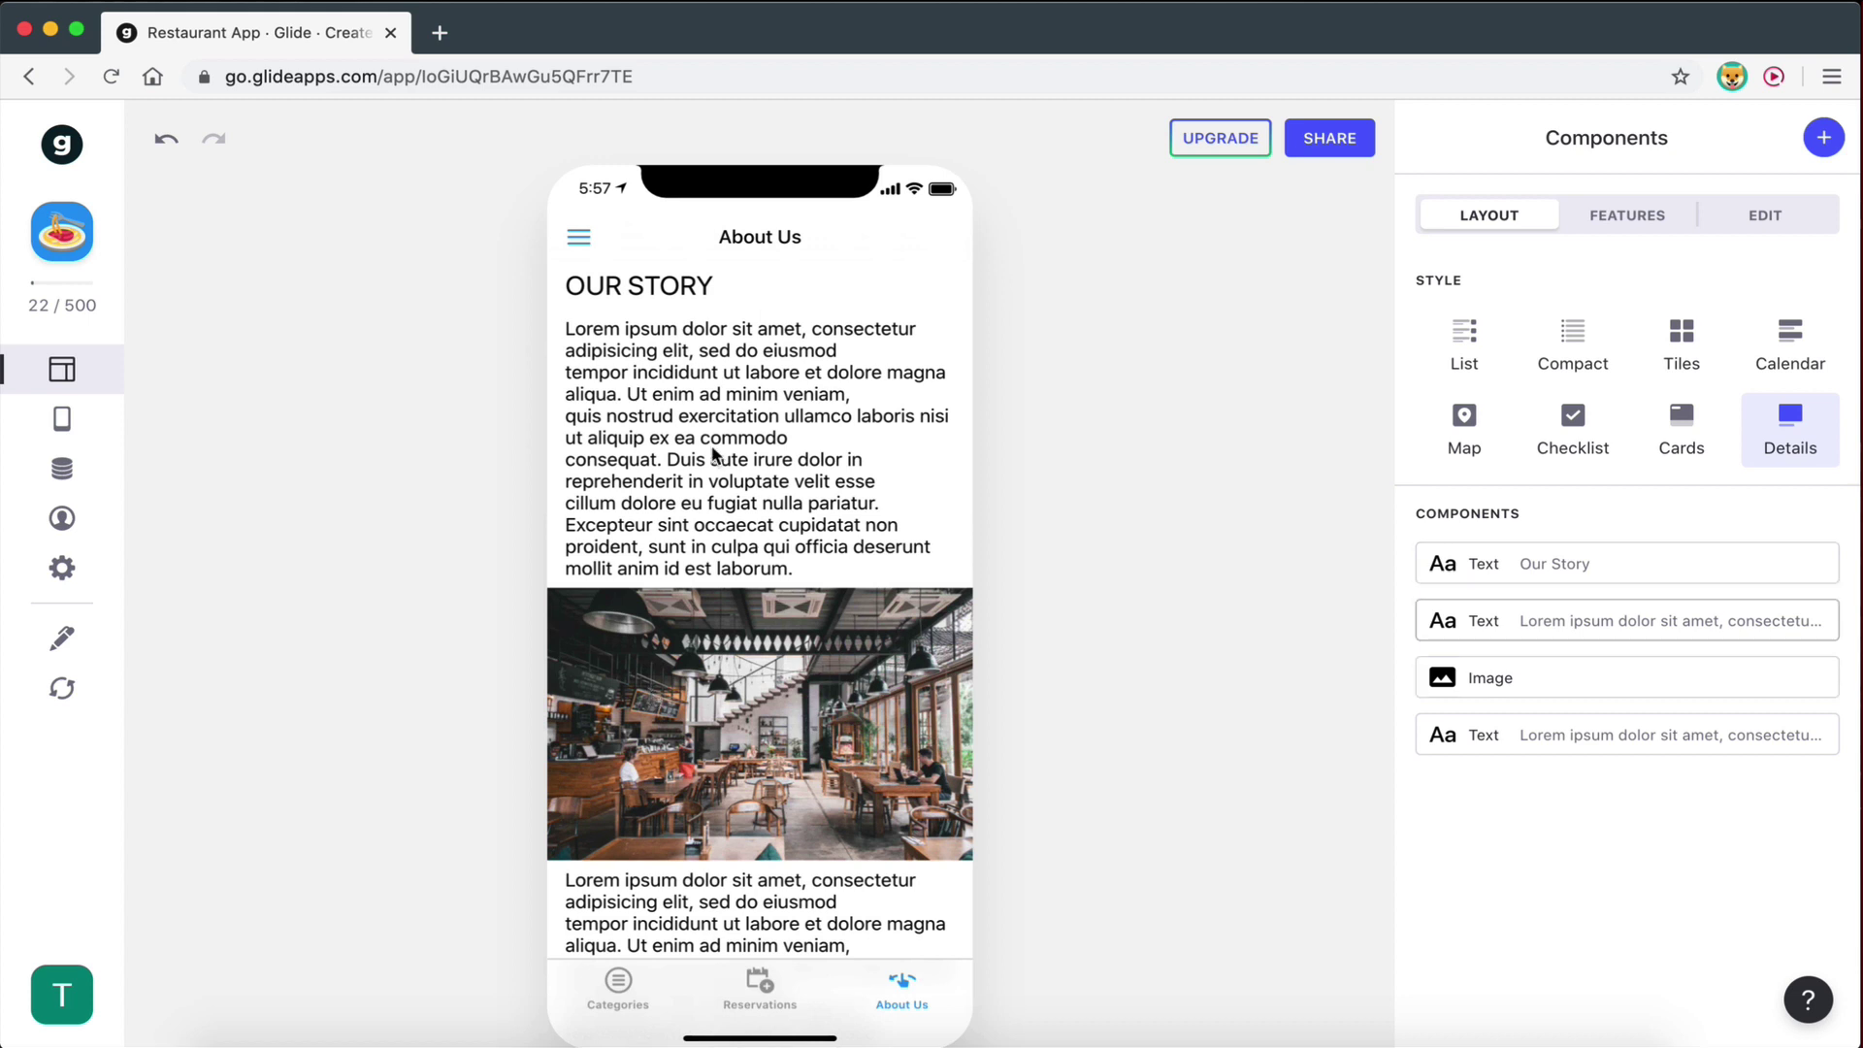
Open the first Lorem ipsum text component to inspect its custom text, and return to the component list.
{"action": "left_click", "coordinate": [1608, 635]}
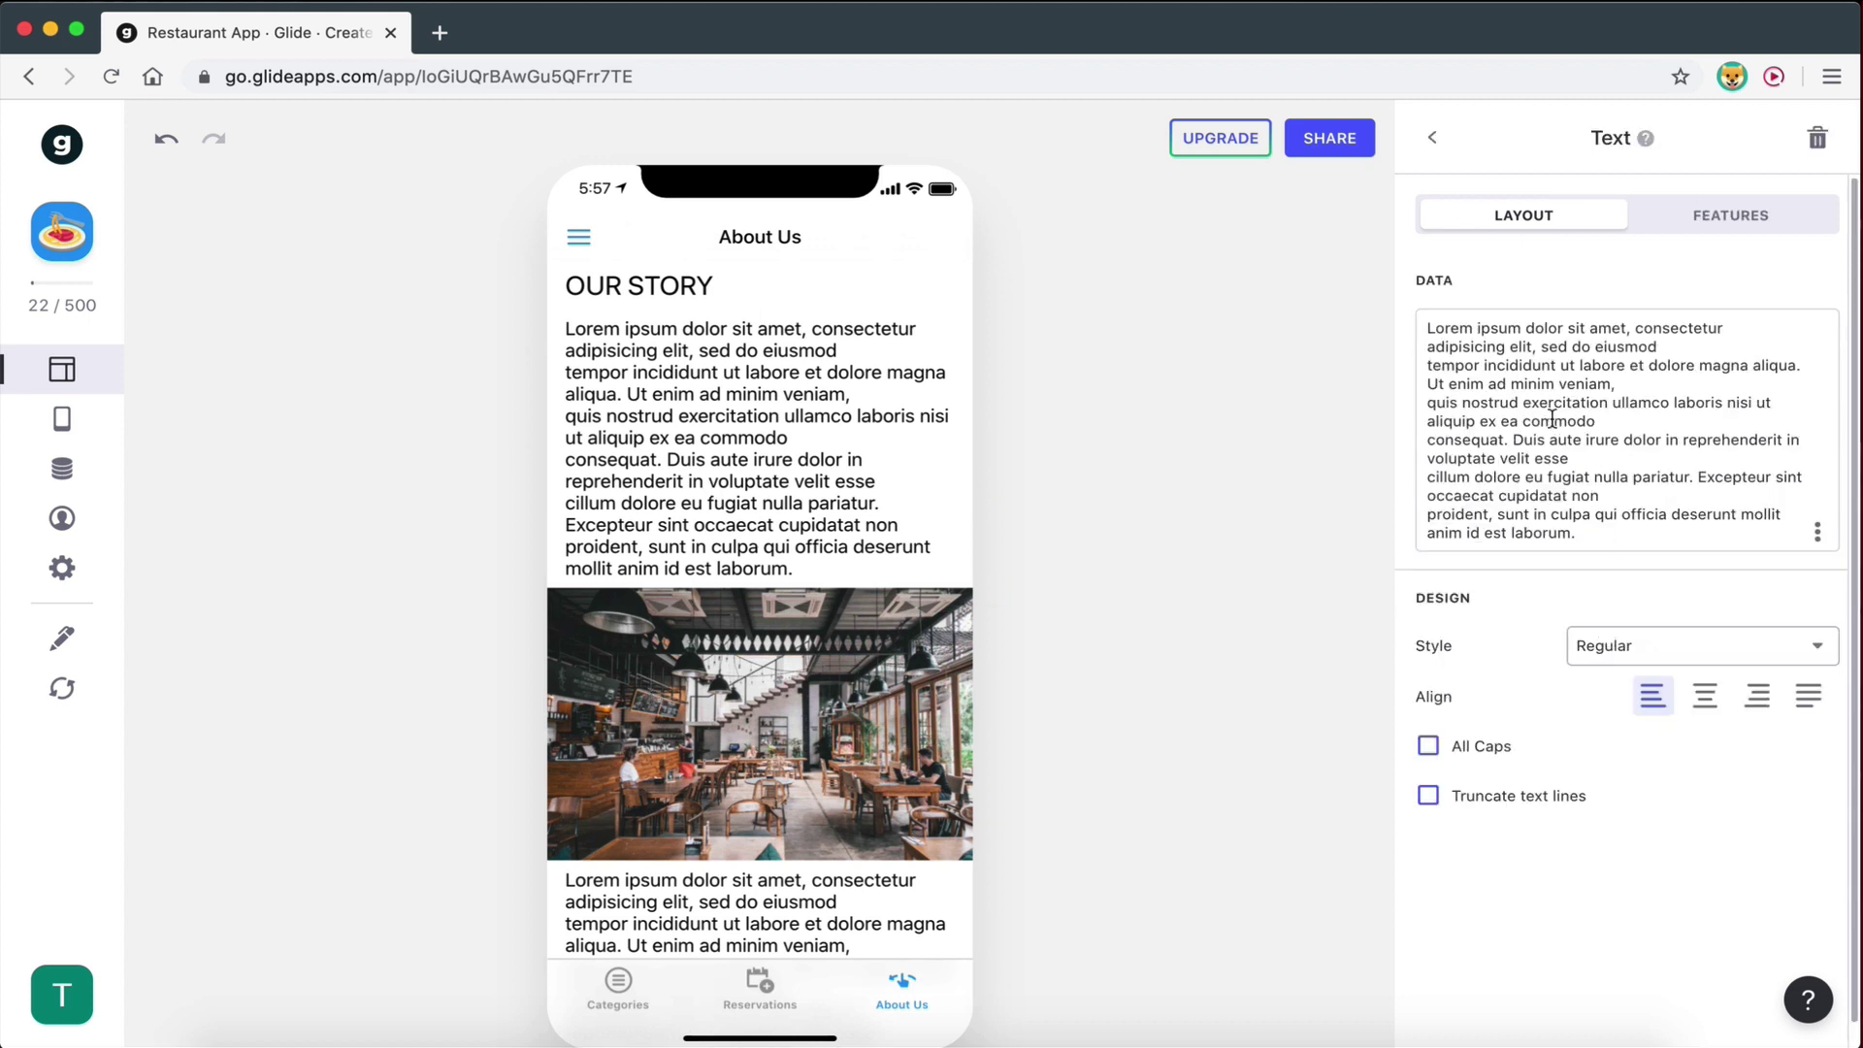
{"action": "left_click_drag", "start_coordinate": [1419, 339], "coordinate": [1572, 533]}
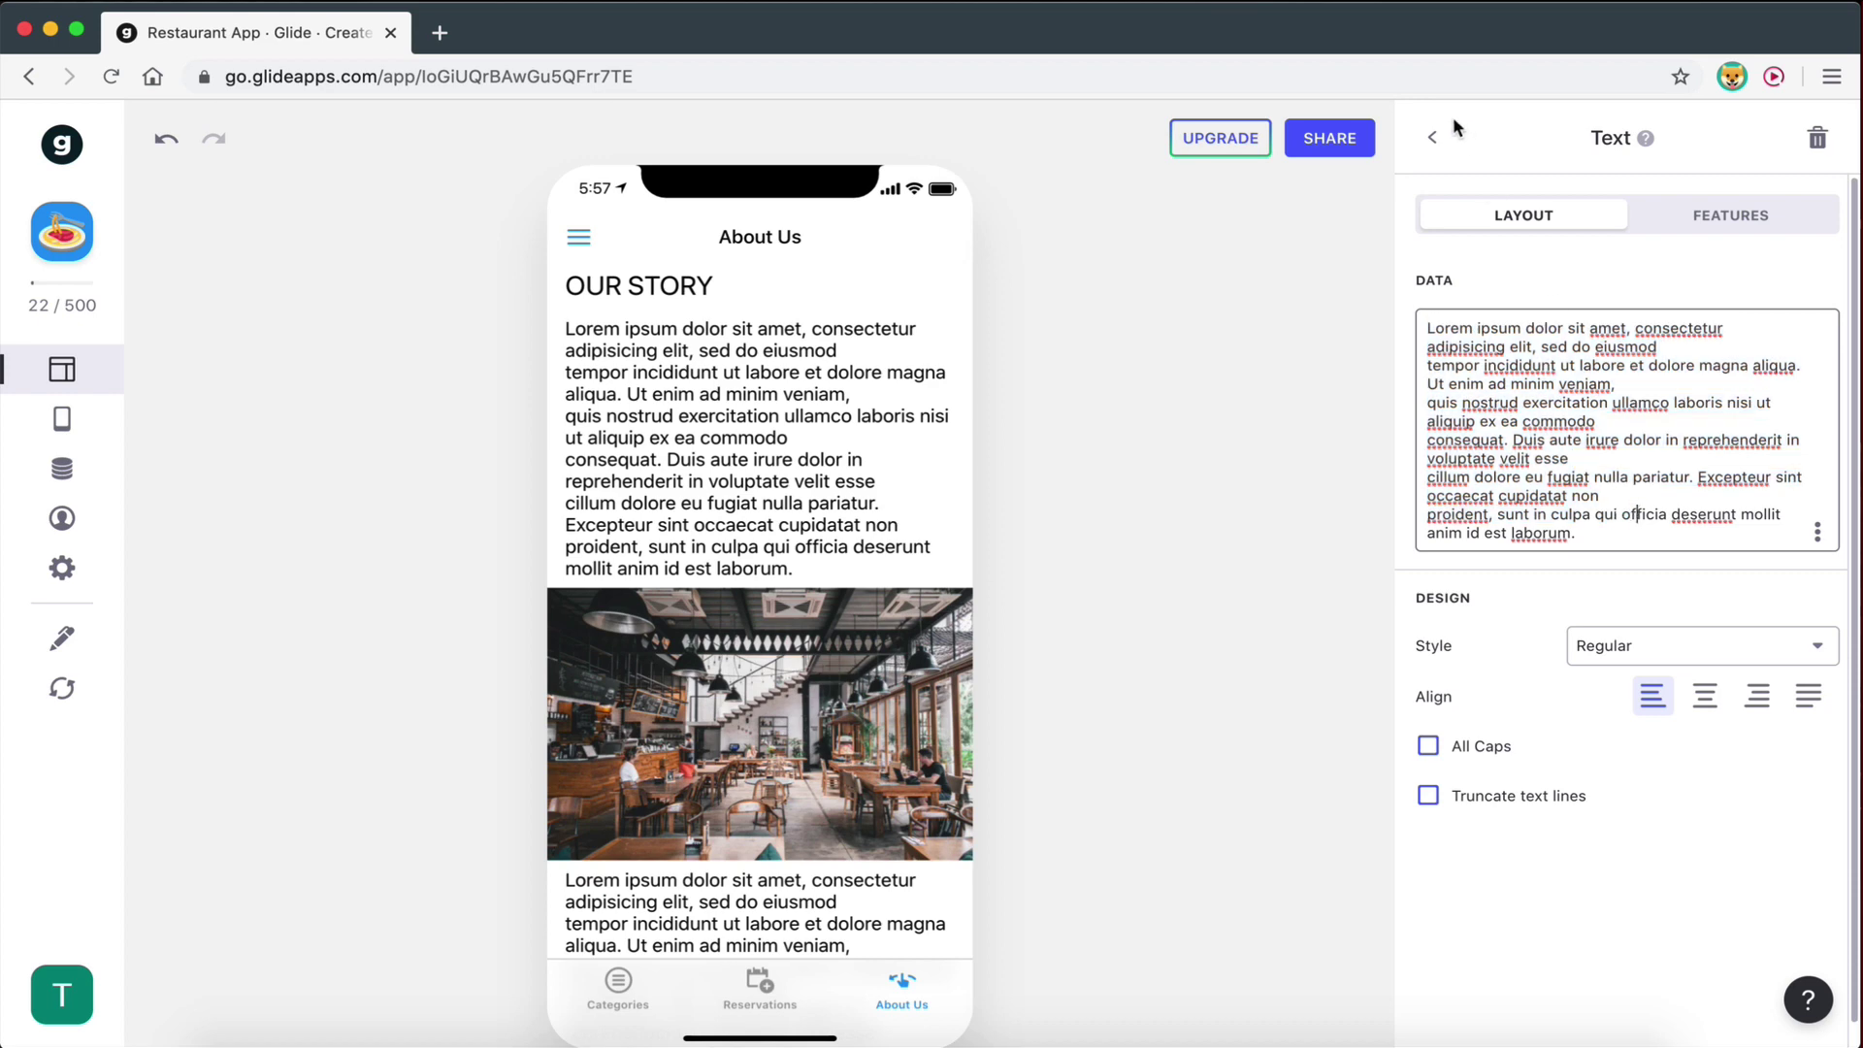
{"action": "left_click", "coordinate": [1432, 137]}
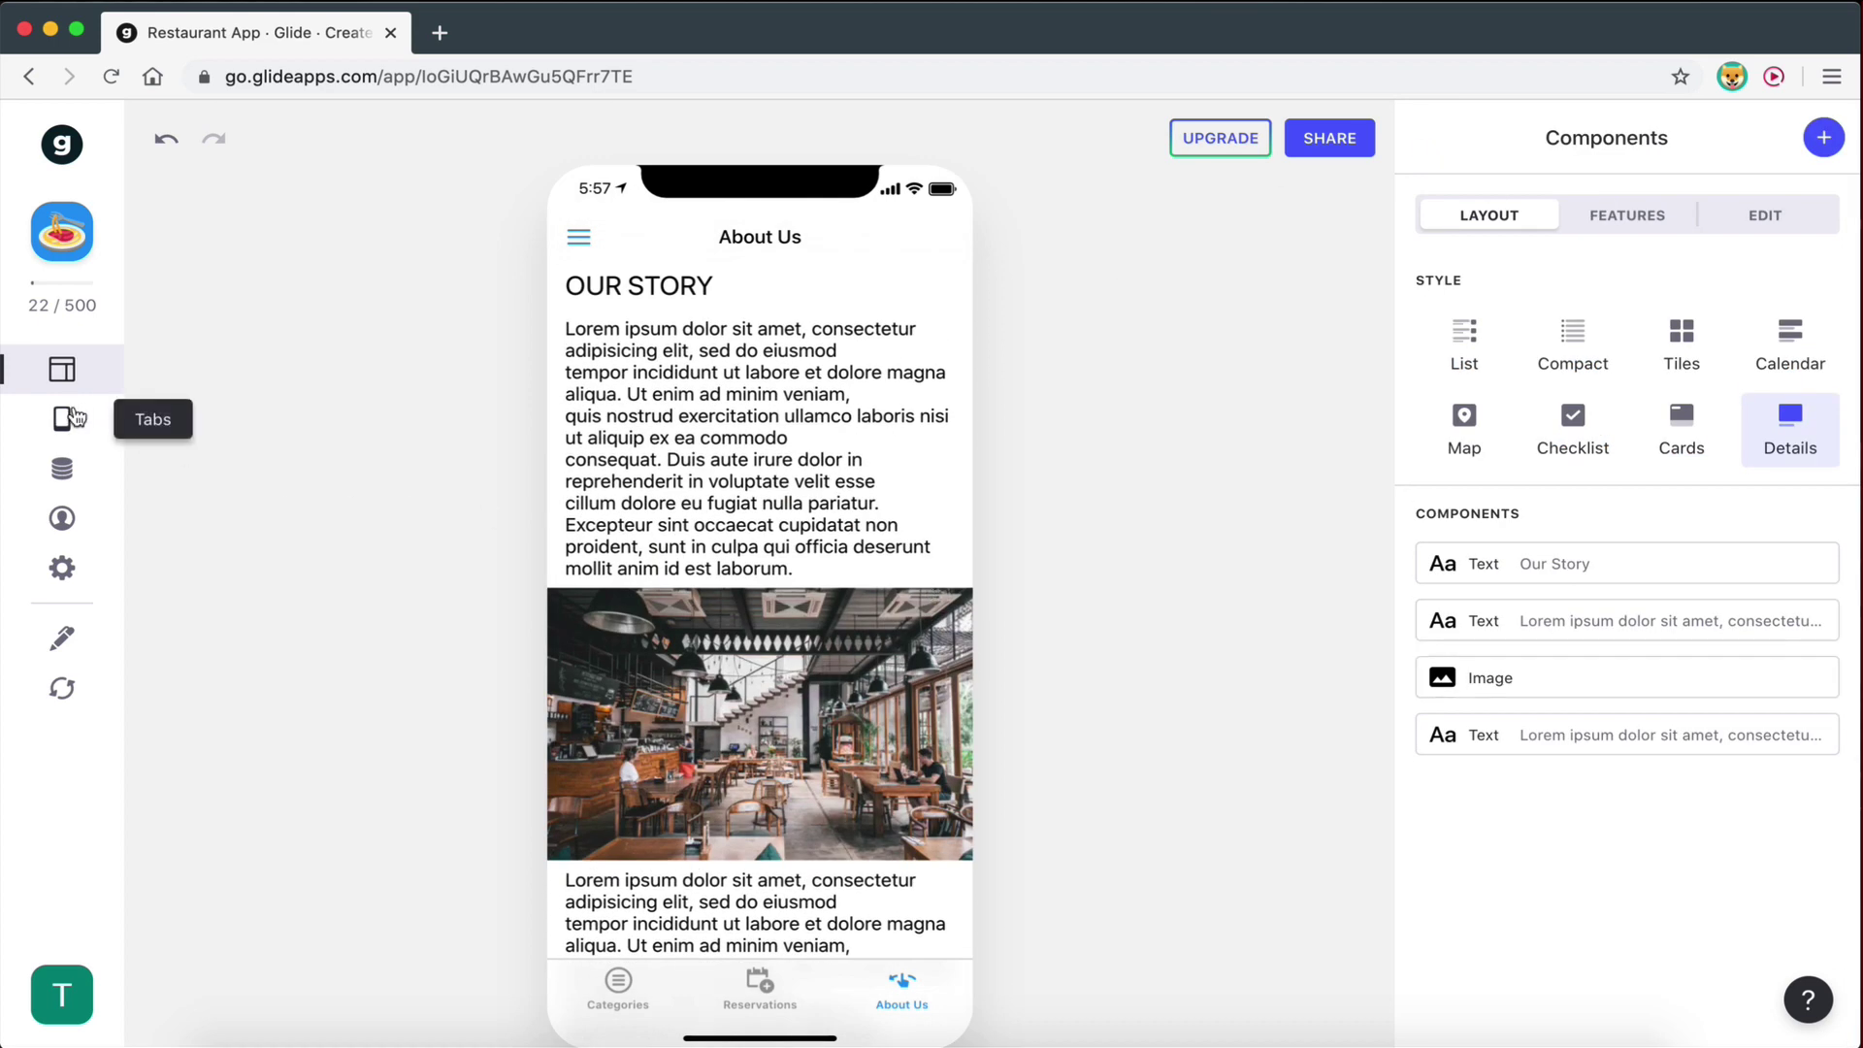
Open the About Us tab's settings, search the icons for "story" and clear the search.
{"action": "left_click", "coordinate": [61, 419]}
{"action": "left_click", "coordinate": [1487, 380]}
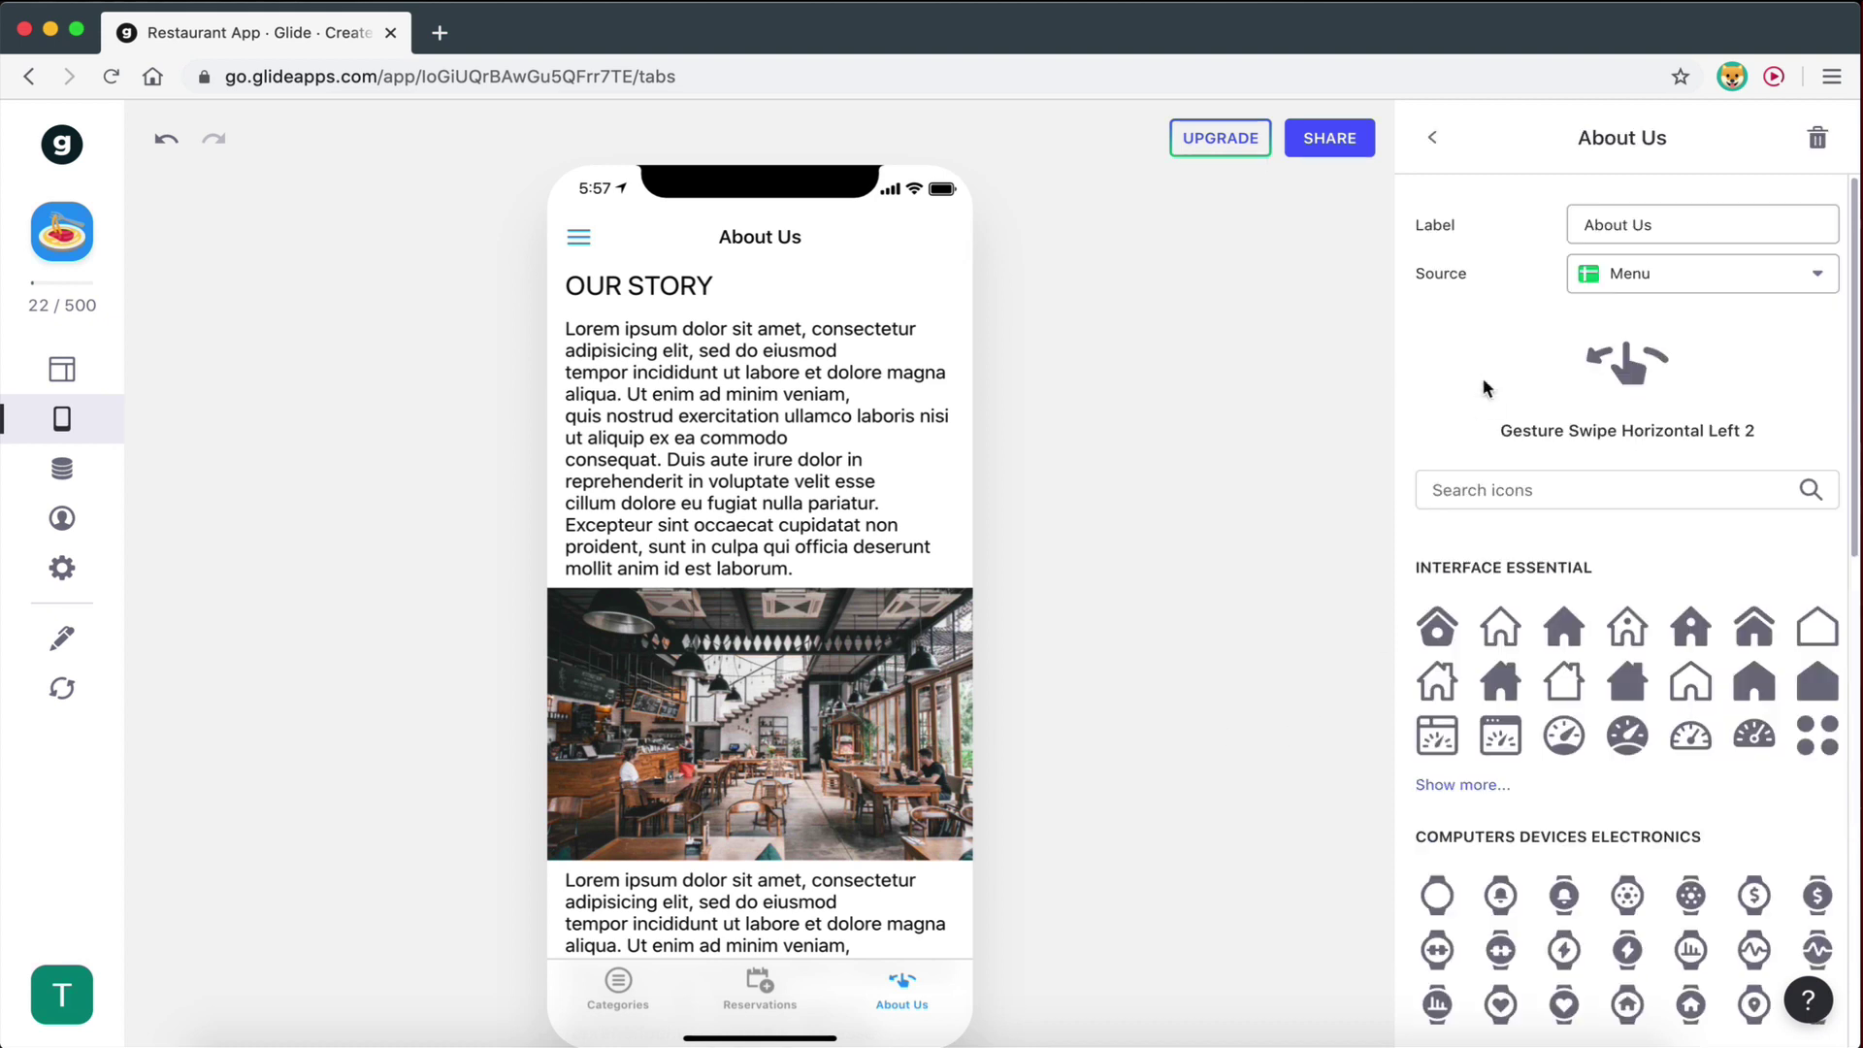
{"action": "left_click", "coordinate": [1538, 483]}
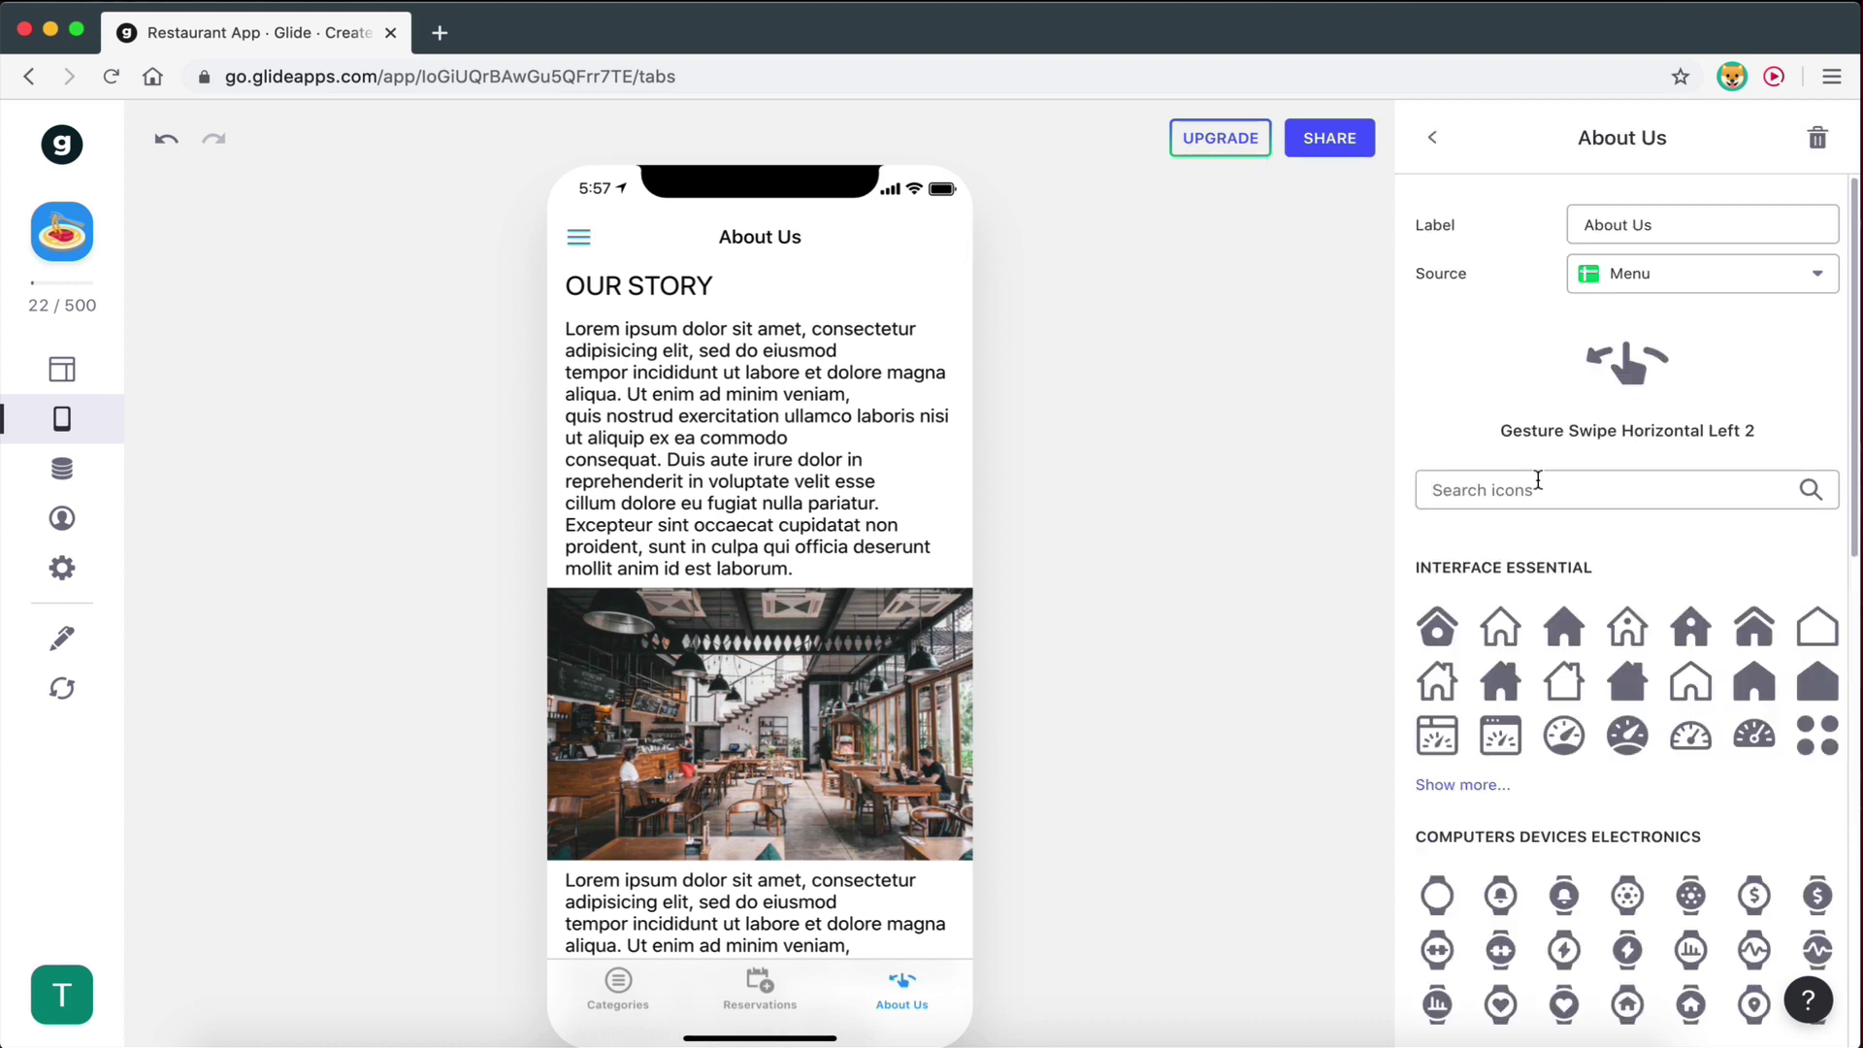
{"action": "type", "text": "story"}
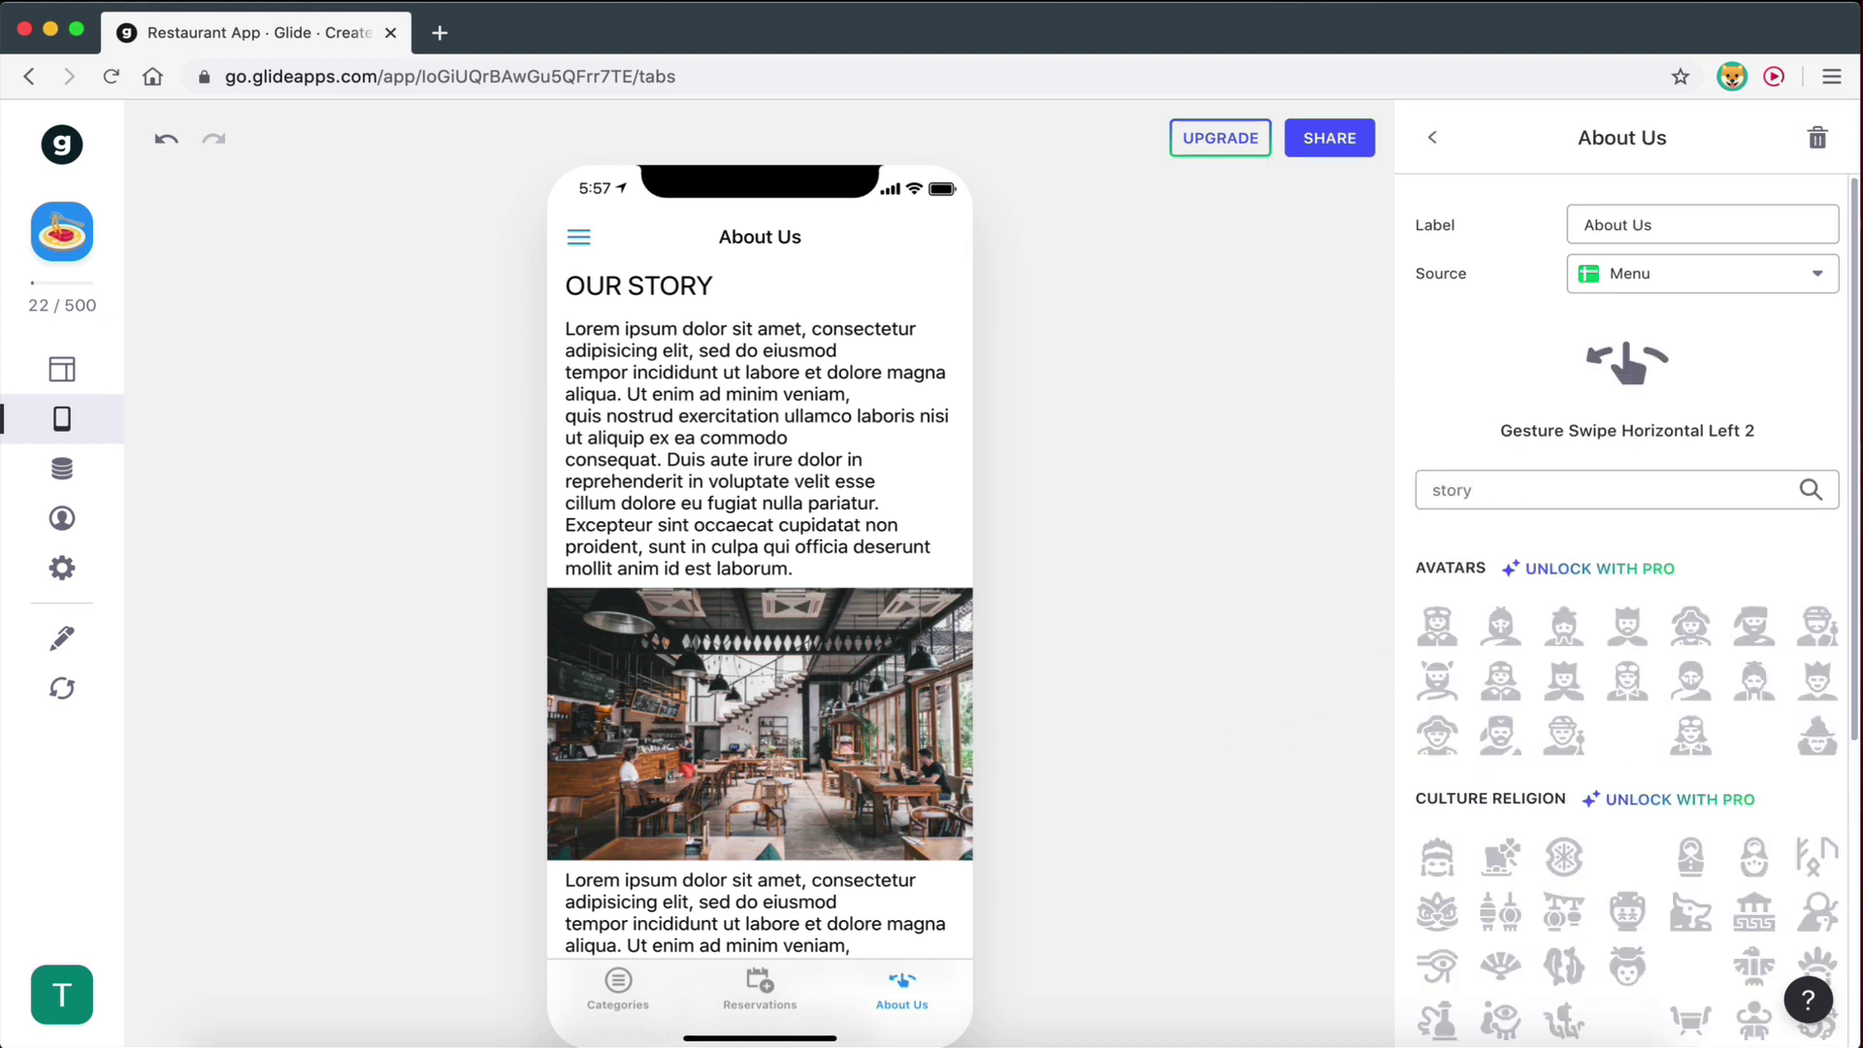
{"action": "key", "text": "BackSpace"}
{"action": "key", "text": "BackSpace"}
{"action": "key", "text": "BackSpace"}
{"action": "key", "text": "BackSpace"}
{"action": "key", "text": "BackSpace"}
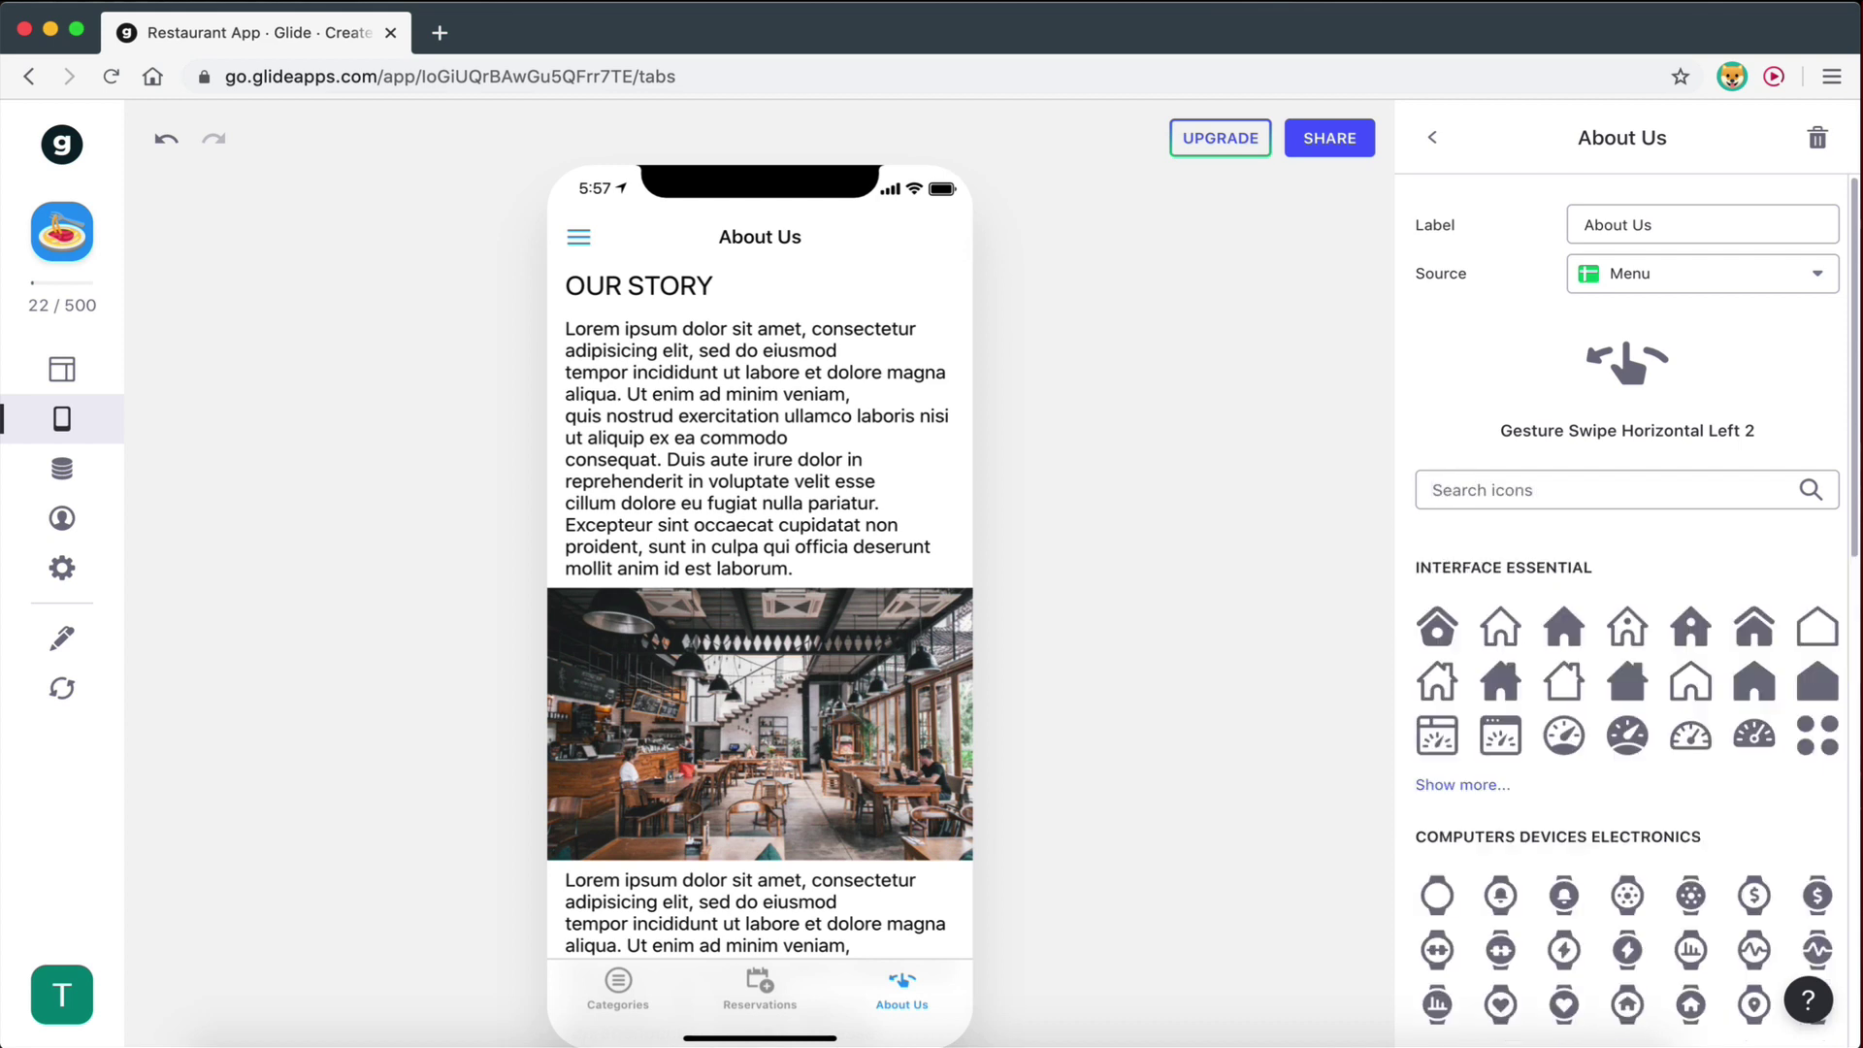
Search the icons for "content", set the About Us tab's icon to Content Browser Edit, and return to the tab list.
{"action": "type", "text": "content"}
{"action": "key", "text": "BackSpace"}
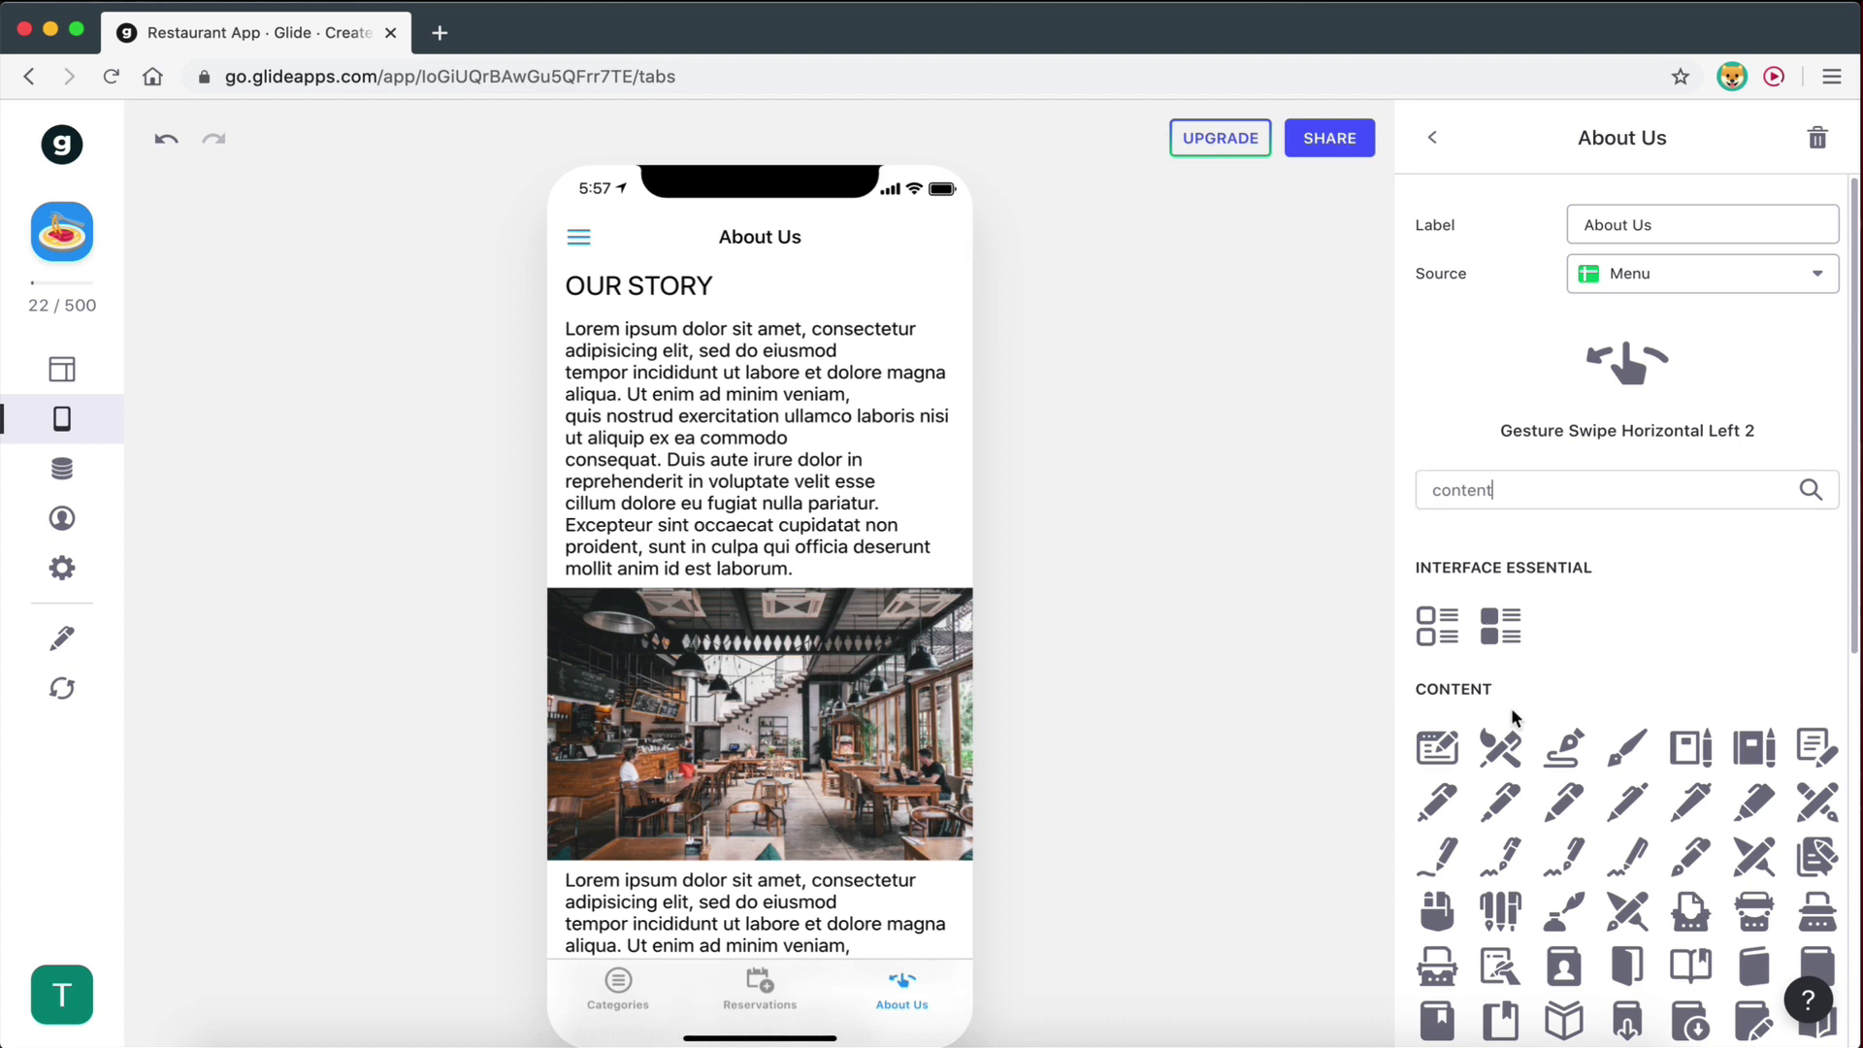
{"action": "left_click", "coordinate": [1441, 748]}
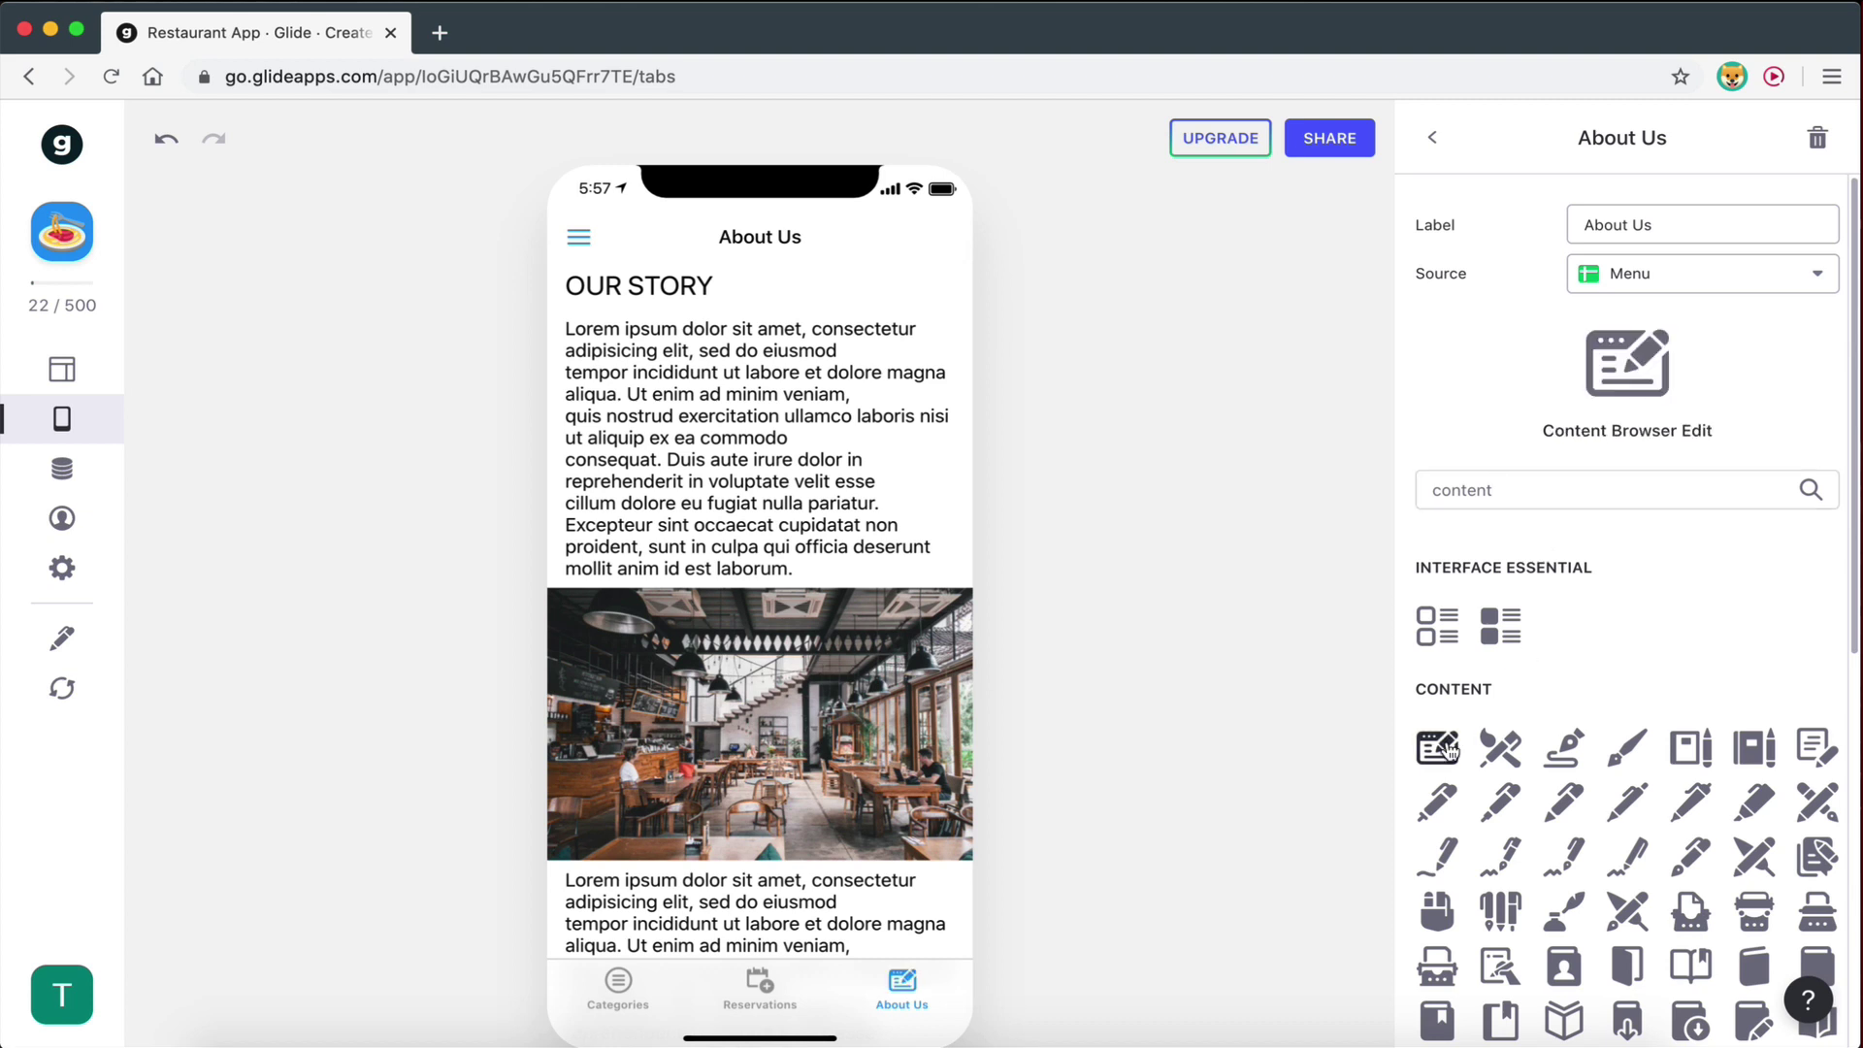
{"action": "scroll", "coordinate": [1449, 750], "scroll_direction": "down", "scroll_amount": 3}
{"action": "scroll", "coordinate": [1524, 679], "scroll_direction": "up", "scroll_amount": 3}
{"action": "left_click", "coordinate": [1436, 140]}
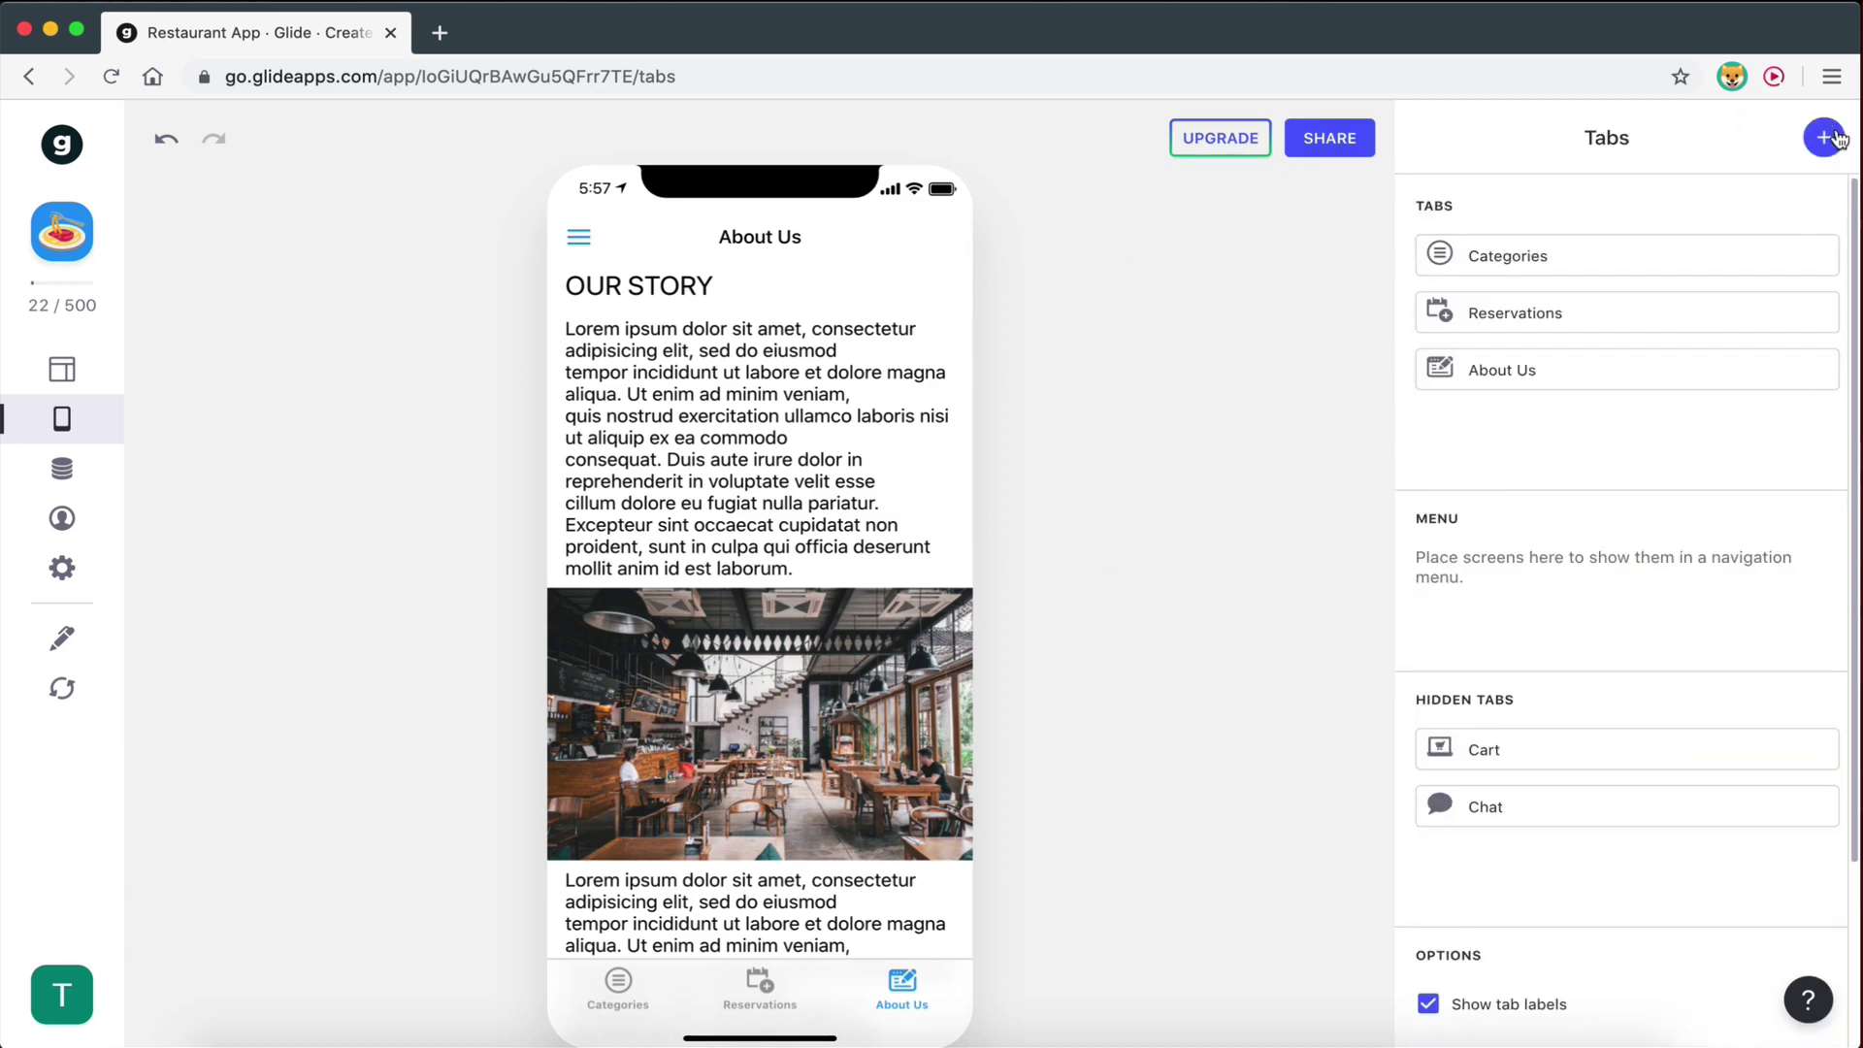
Add another new tab to the app and label it Promotions.
{"action": "left_click", "coordinate": [1825, 144]}
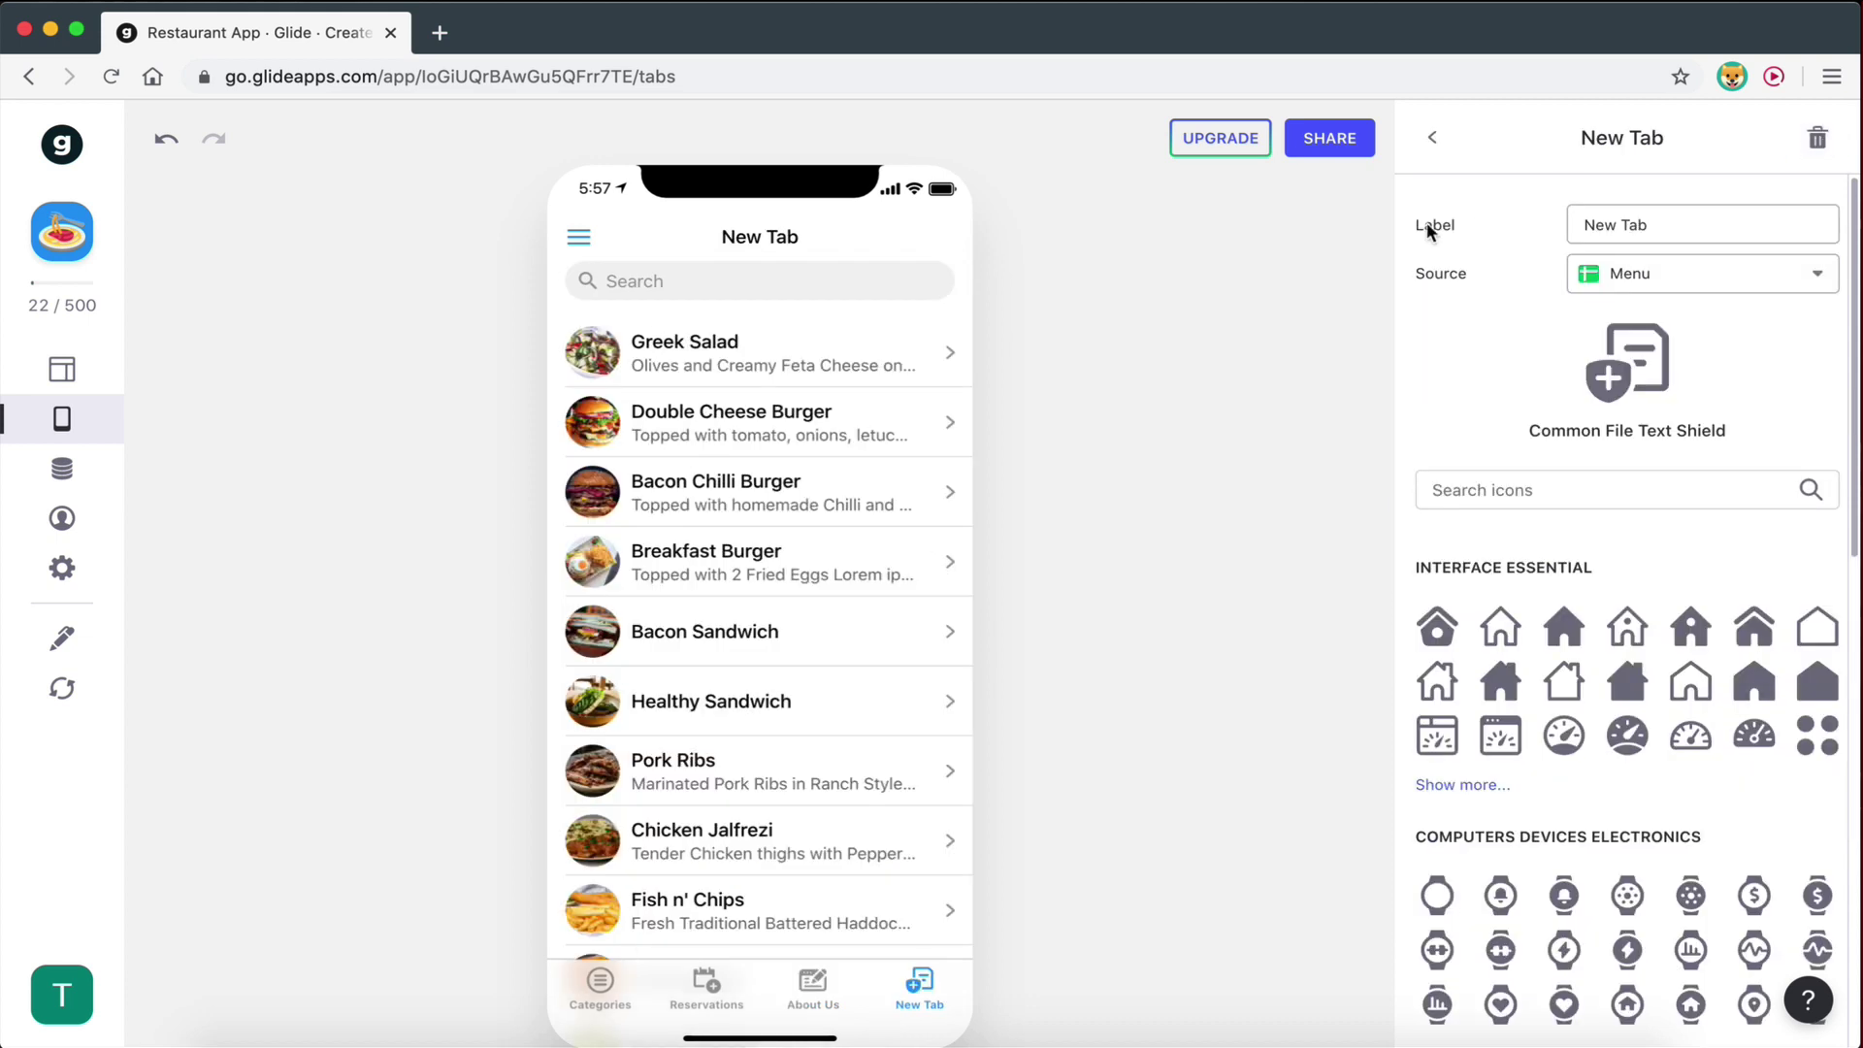
{"action": "left_click", "coordinate": [1617, 224]}
{"action": "double_click", "coordinate": [1617, 224]}
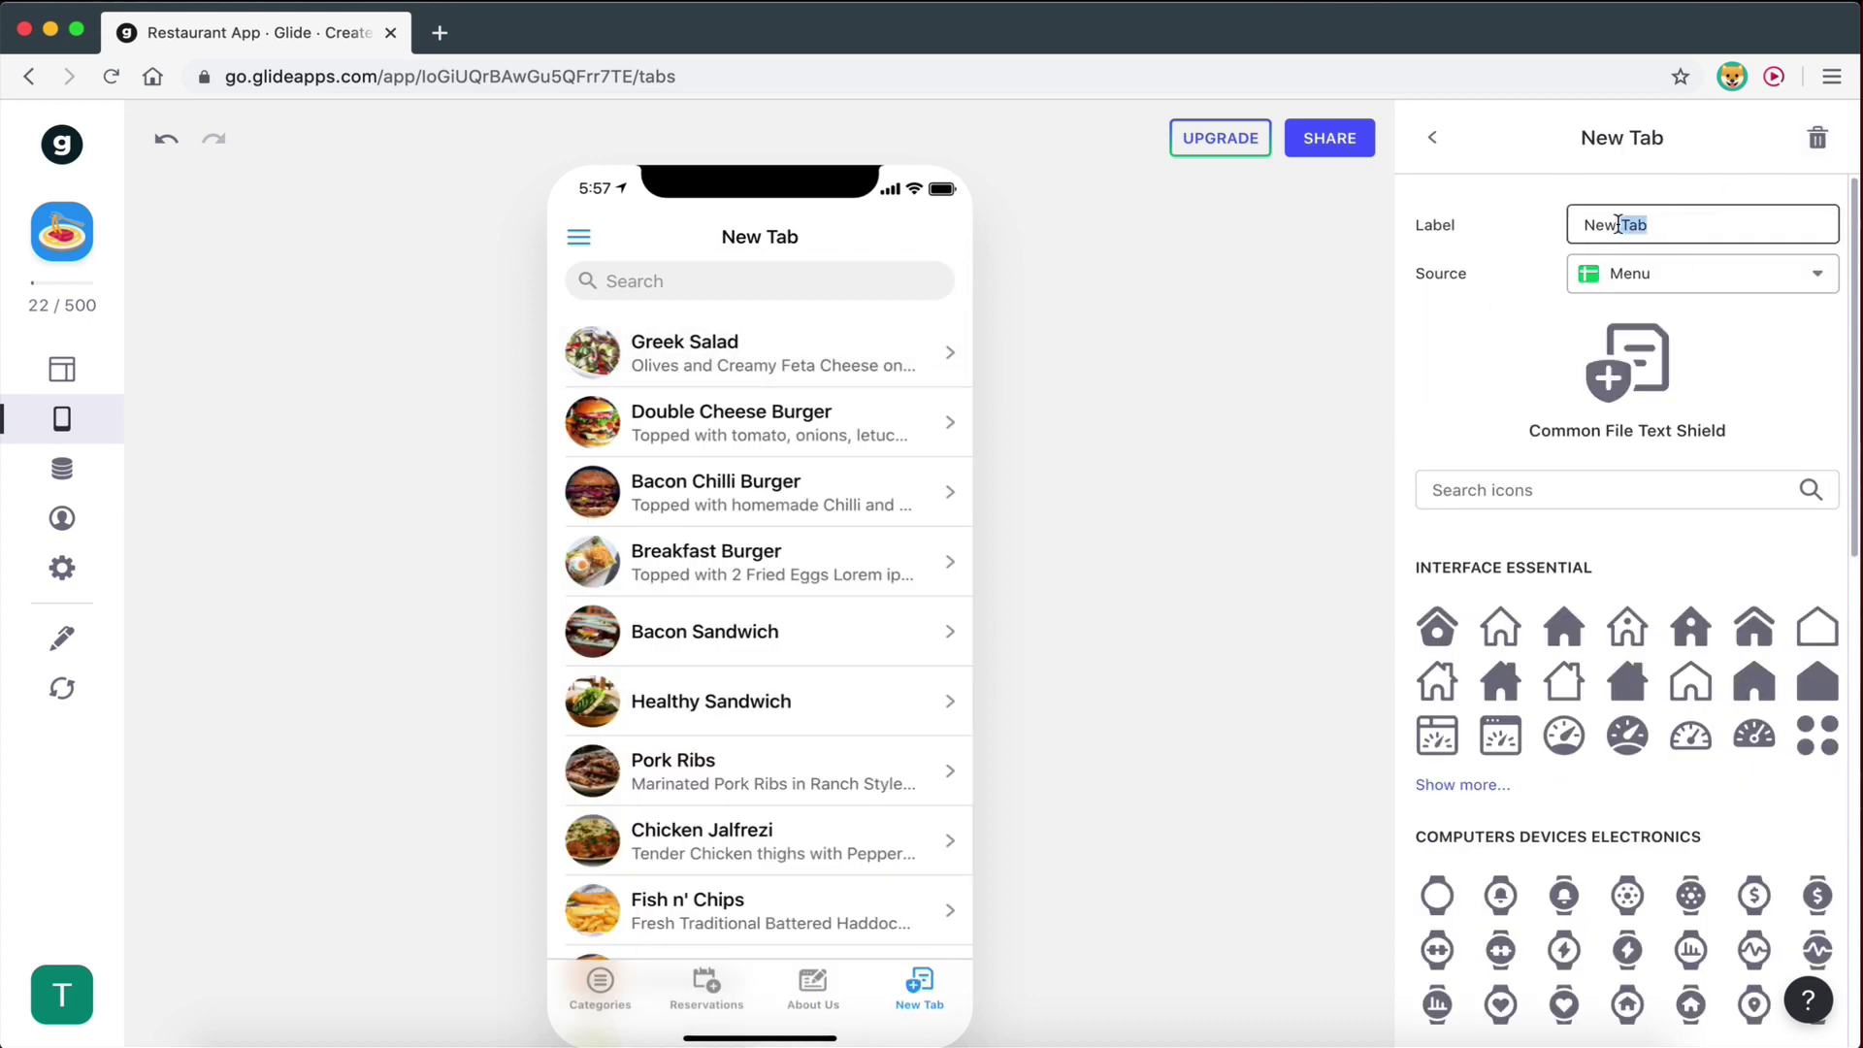
{"action": "key", "text": "BackSpace"}
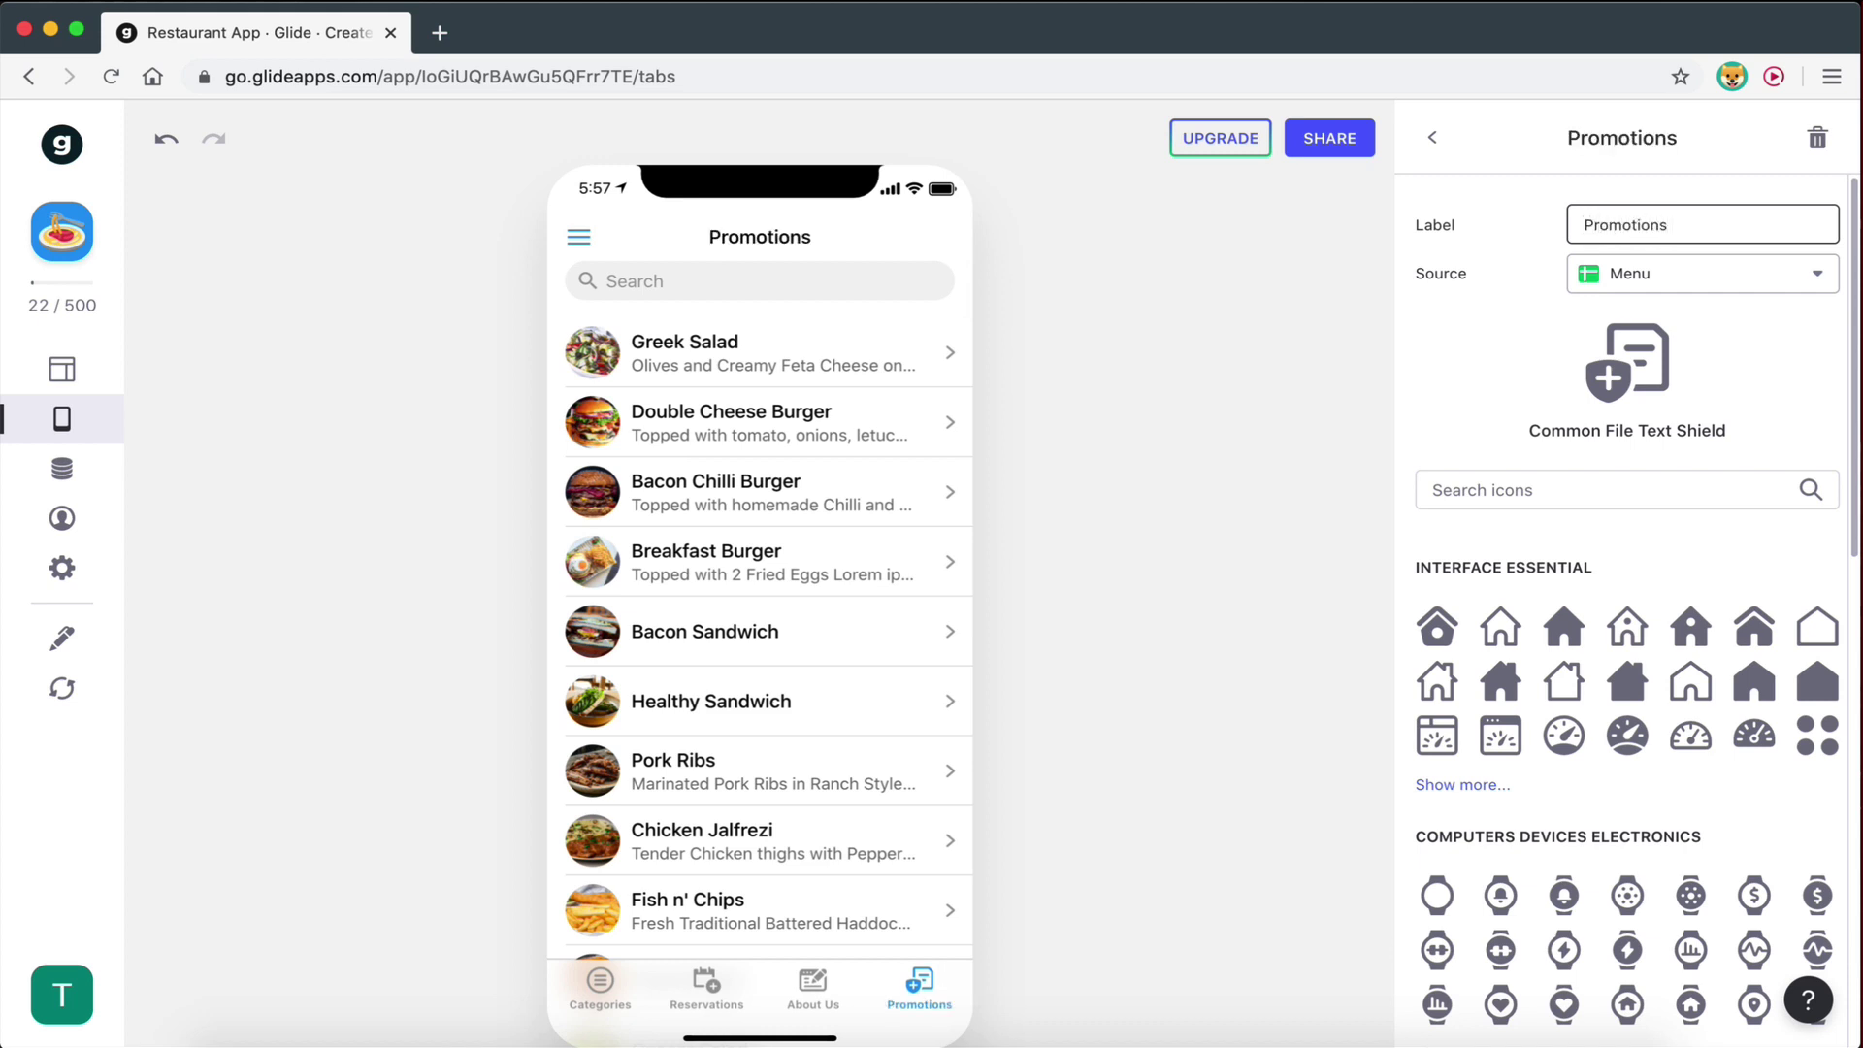
Search the tab icons for "deal", clear the search, and search for "promotion" instead.
{"action": "left_click", "coordinate": [1509, 497]}
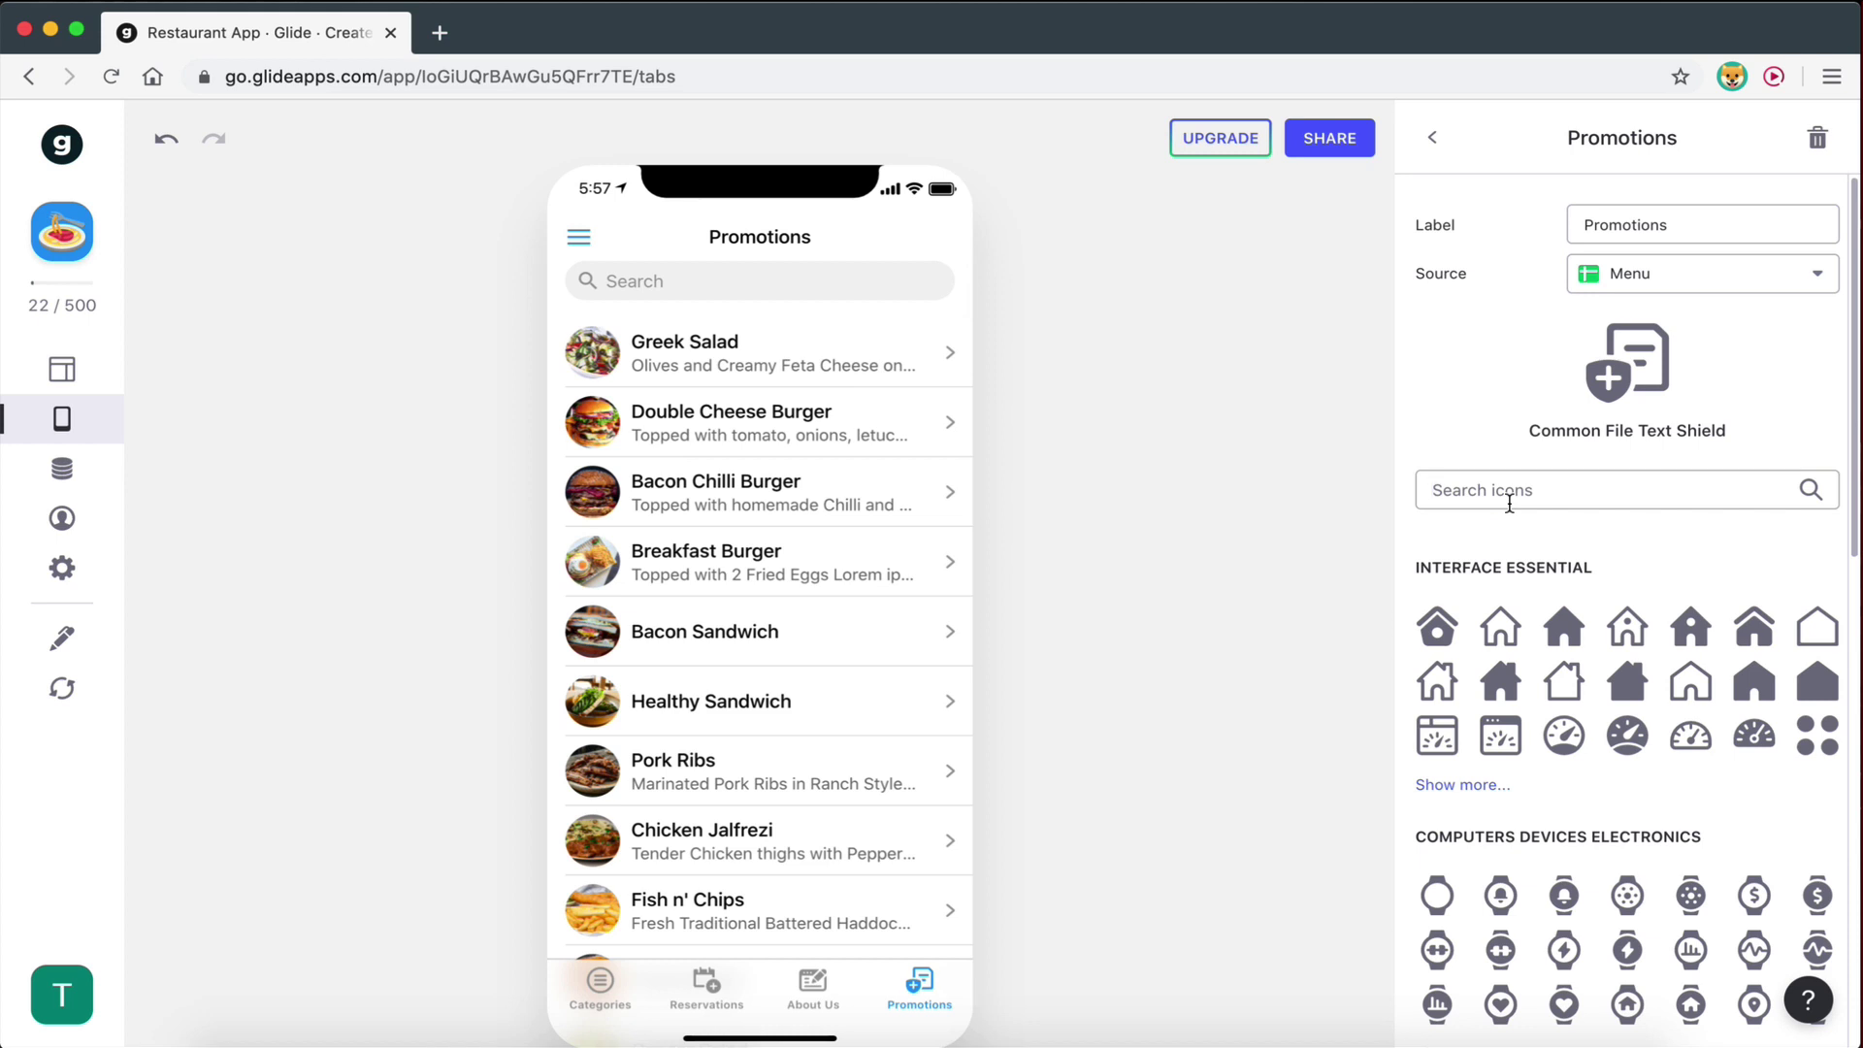
{"action": "type", "text": "deal"}
{"action": "key", "text": "BackSpace"}
{"action": "key", "text": "BackSpace"}
{"action": "key", "text": "BackSpace"}
{"action": "key", "text": "BackSpace"}
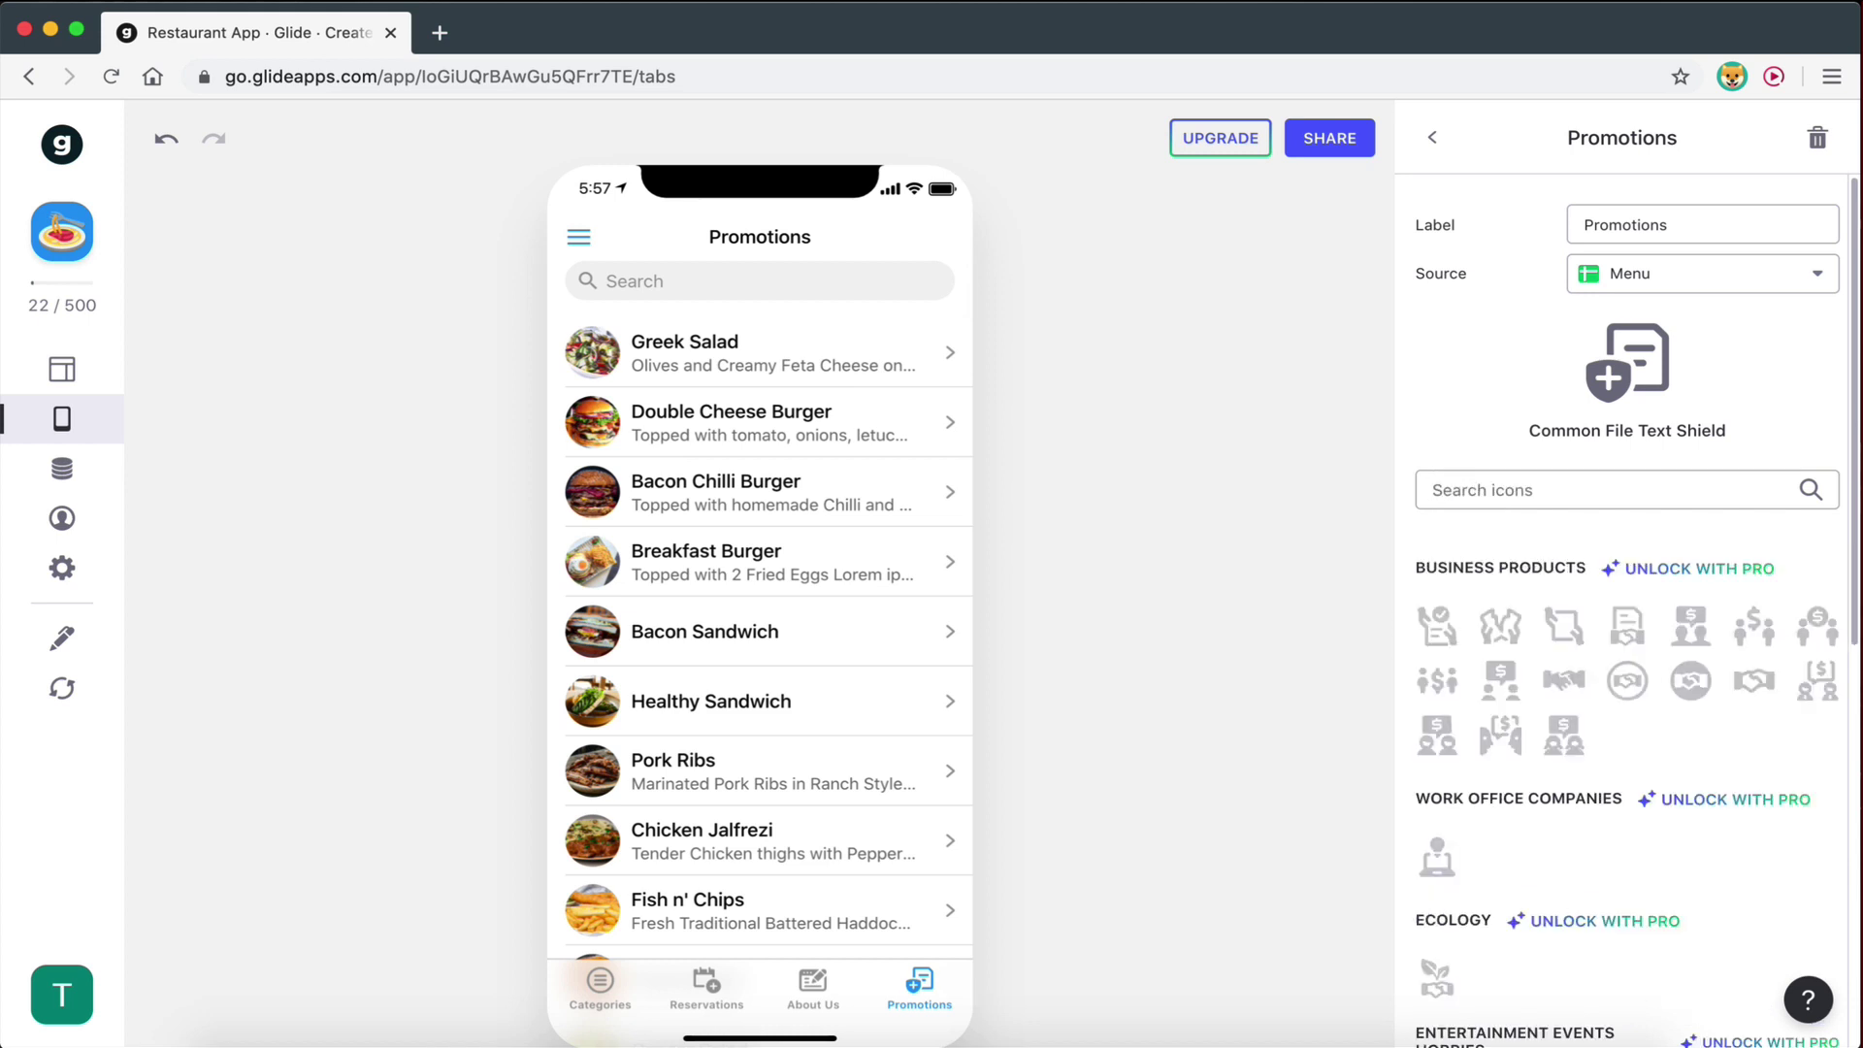
{"action": "type", "text": "promotion"}
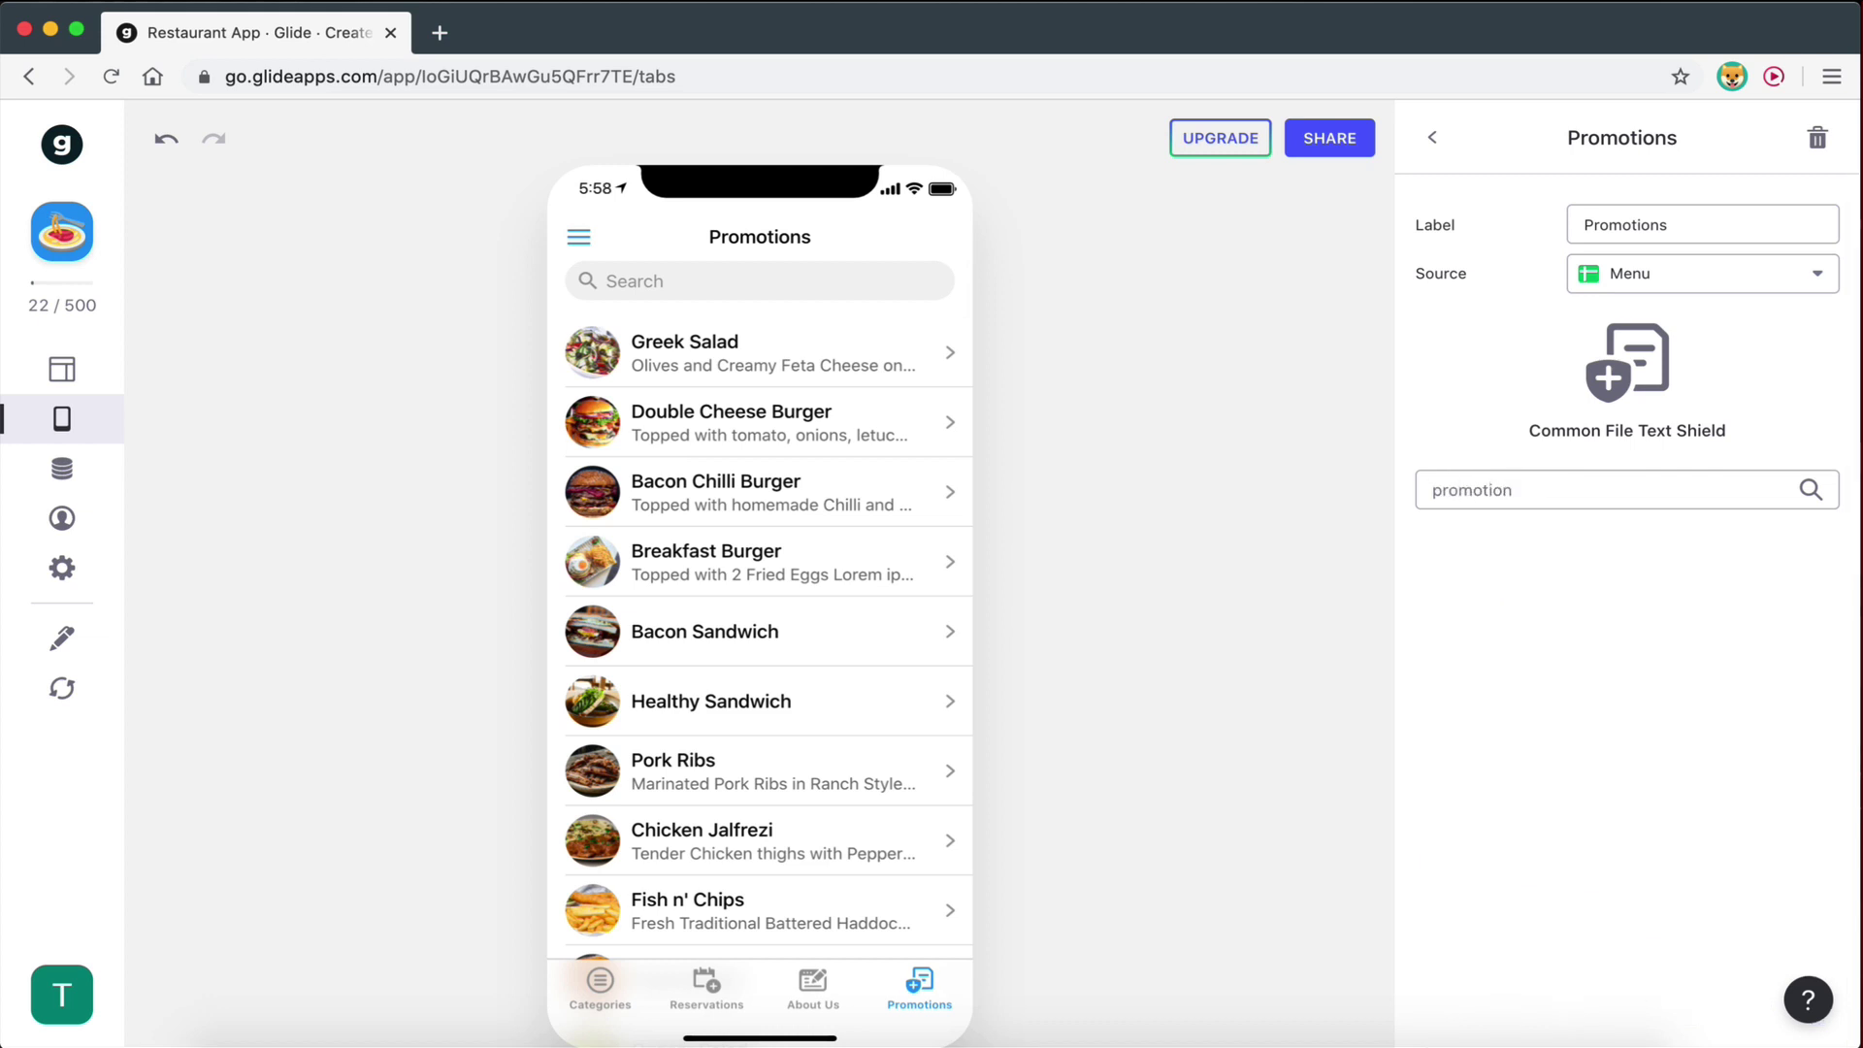
Replace the icon search with "money" and set the Promotions tab's icon to Tags Cash Alternate.
{"action": "key", "text": "BackSpace"}
{"action": "key", "text": "BackSpace"}
{"action": "key", "text": "BackSpace"}
{"action": "key", "text": "BackSpace"}
{"action": "key", "text": "BackSpace"}
{"action": "key", "text": "BackSpace"}
{"action": "key", "text": "BackSpace"}
{"action": "key", "text": "BackSpace"}
{"action": "key", "text": "BackSpace"}
{"action": "type", "text": "money"}
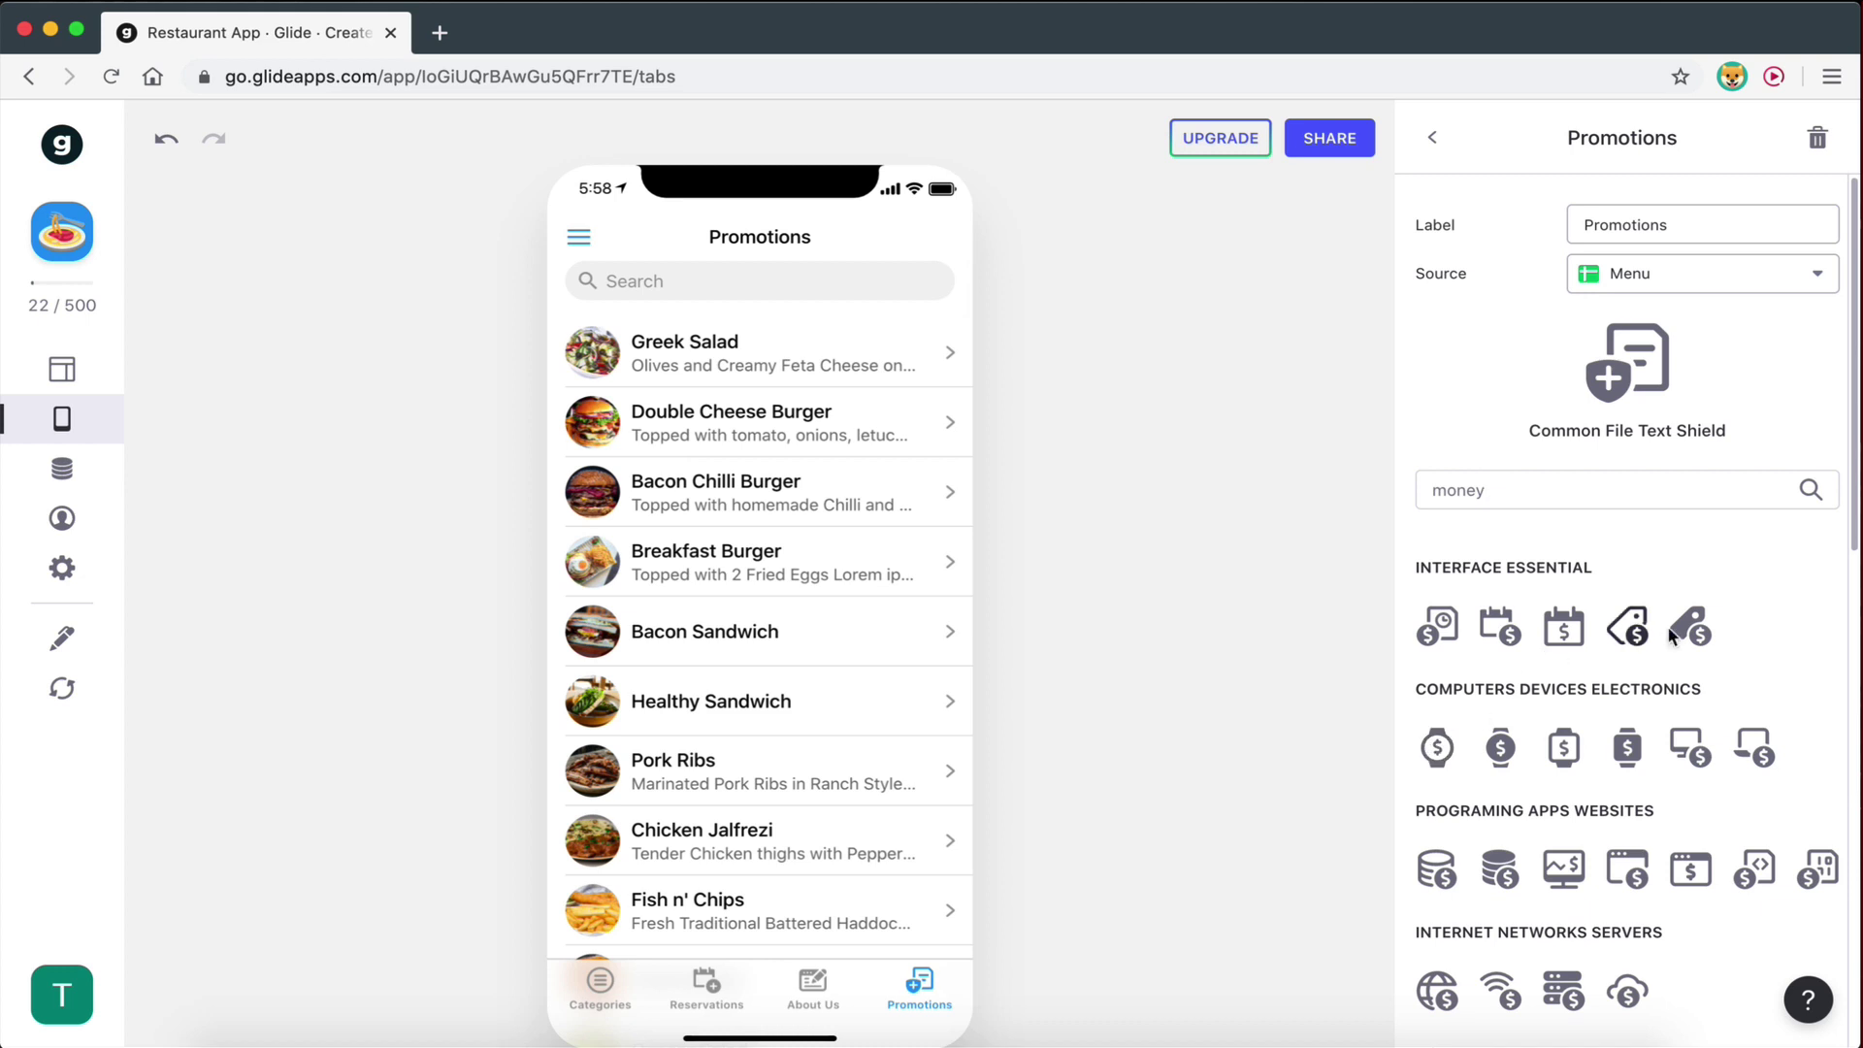
{"action": "left_click", "coordinate": [1630, 630]}
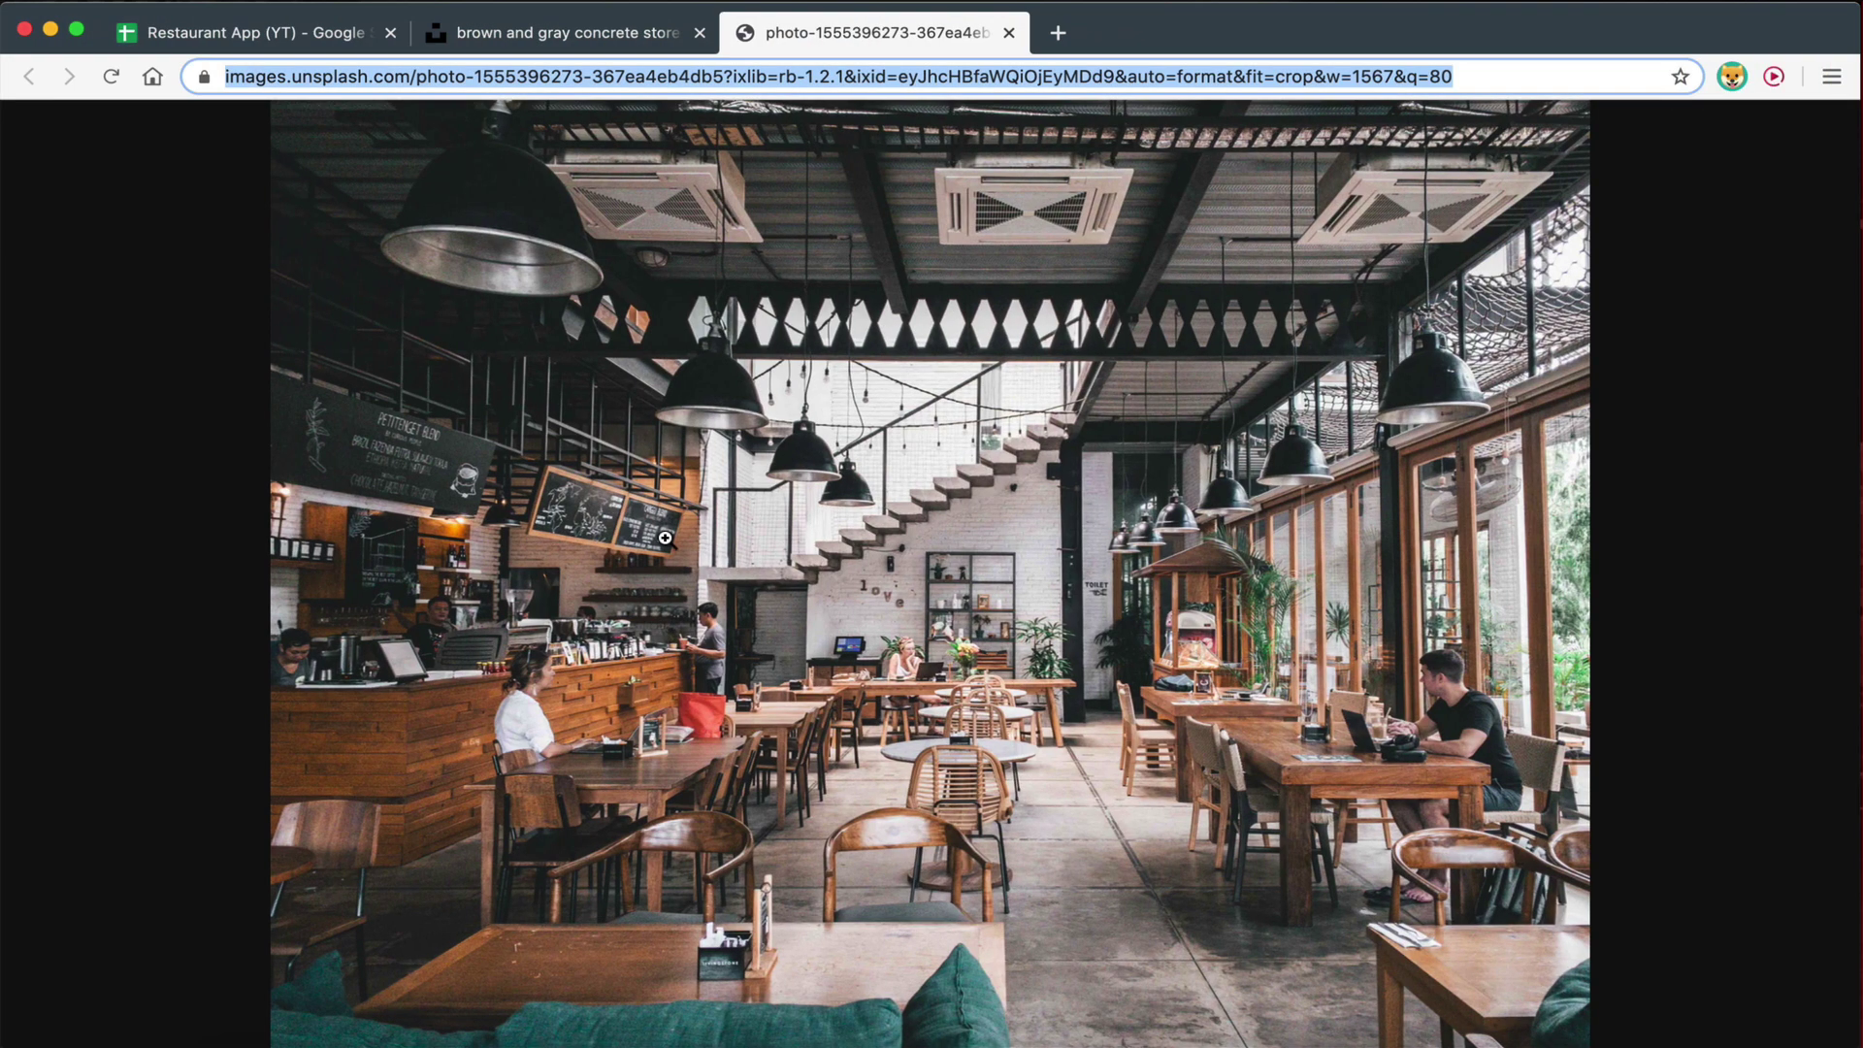
Switch to the Restaurant App (YT) spreadsheet in Google Sheets and add a new sheet named Promotions.
{"action": "left_click", "coordinate": [198, 35]}
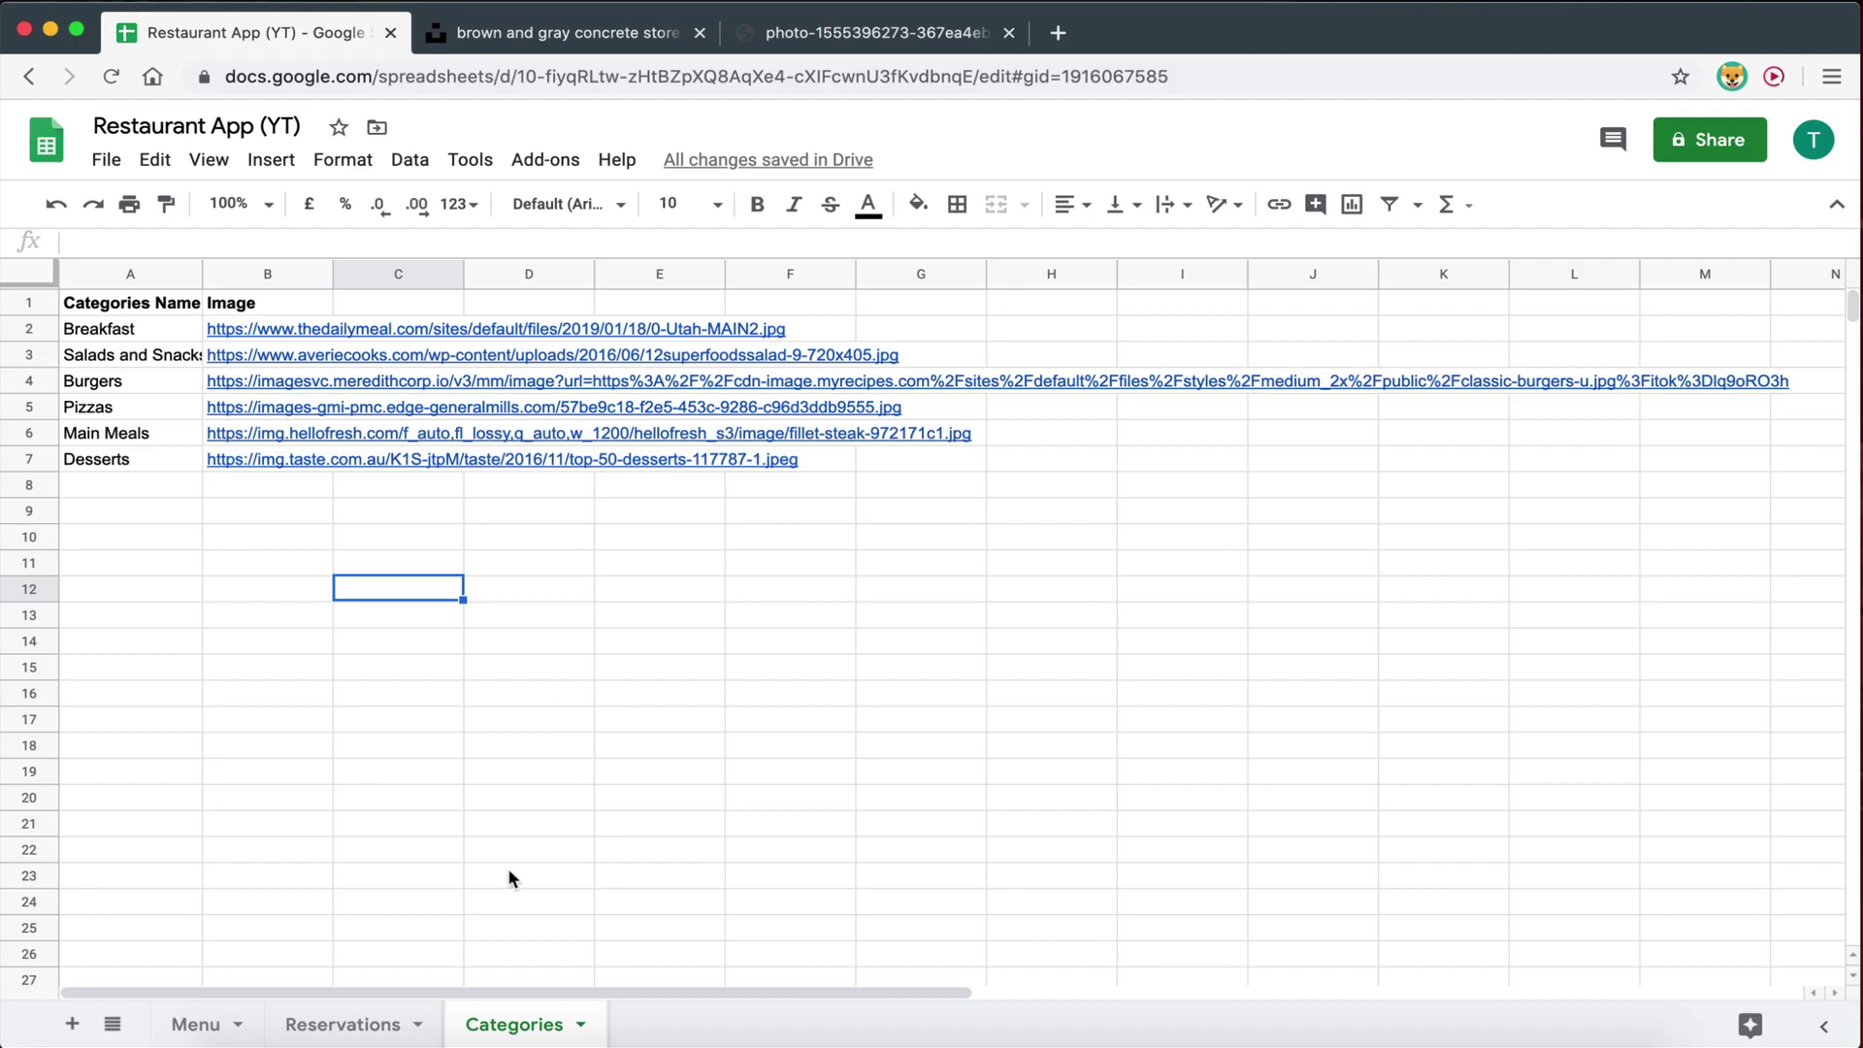
{"action": "left_click", "coordinate": [635, 927]}
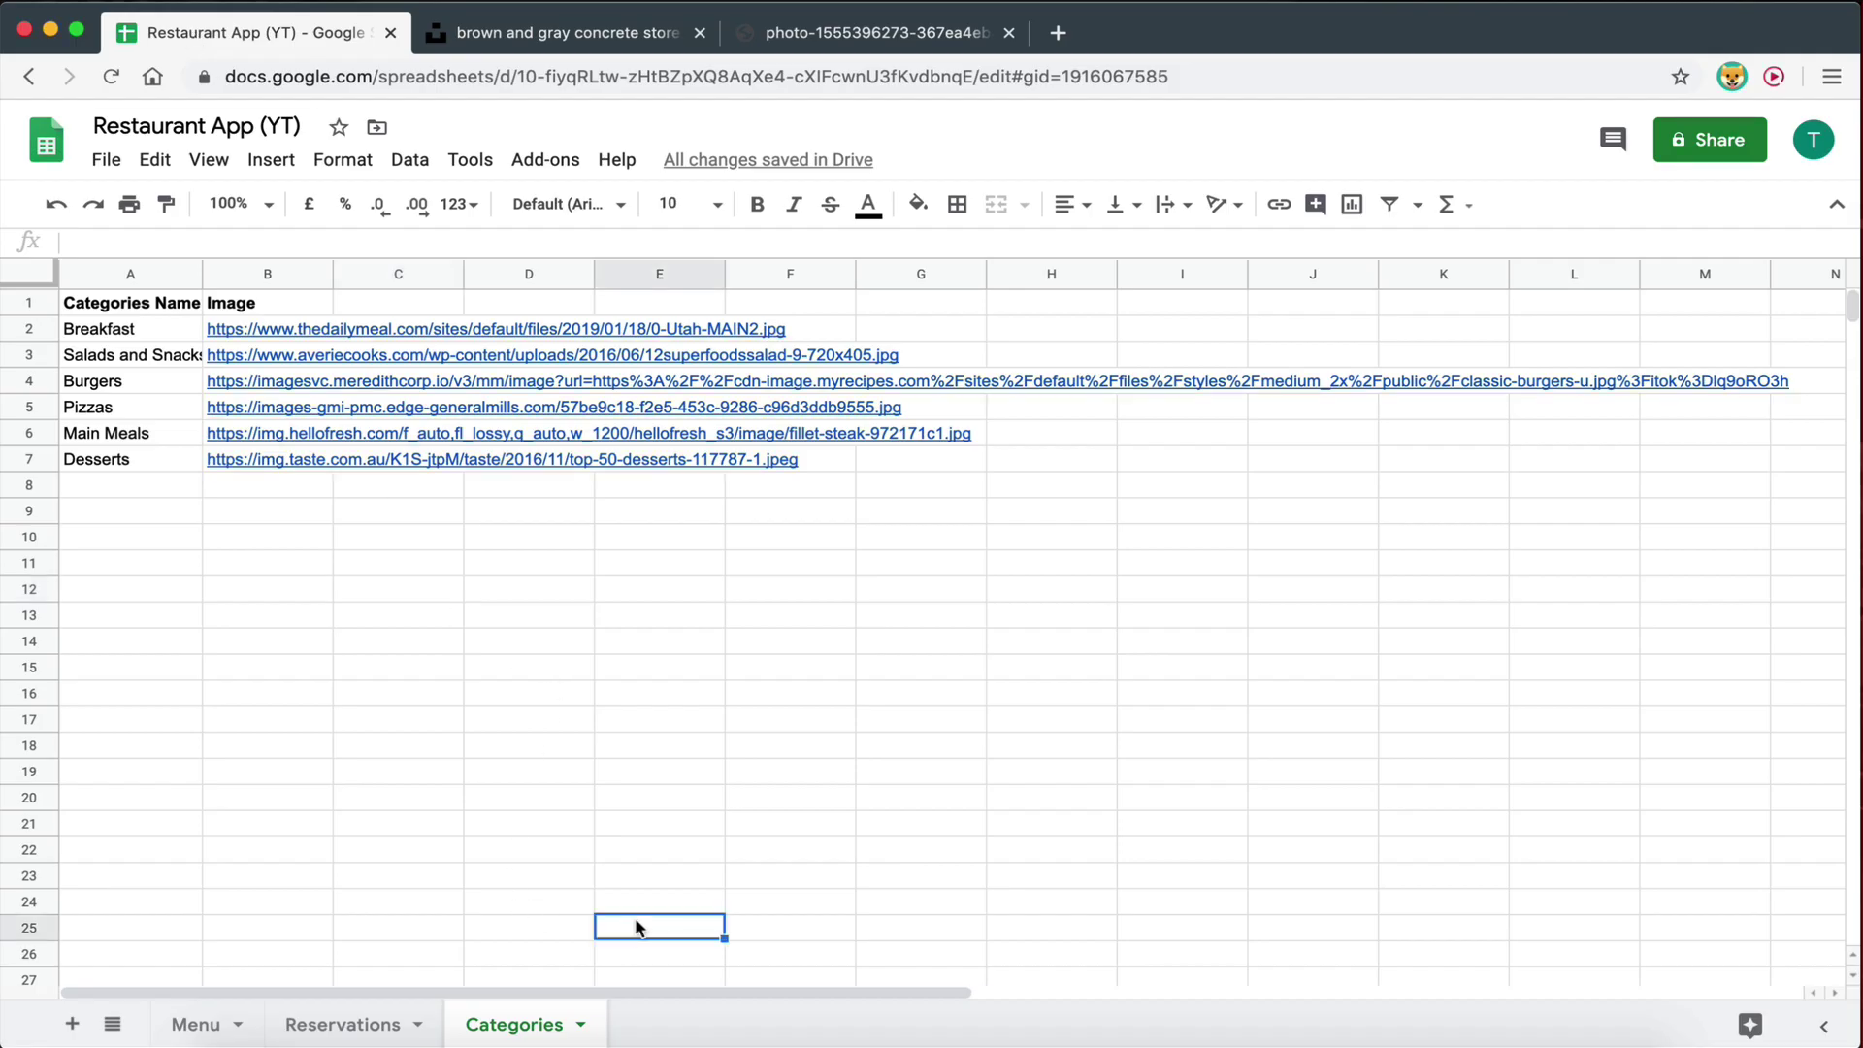
{"action": "left_click", "coordinate": [72, 1026]}
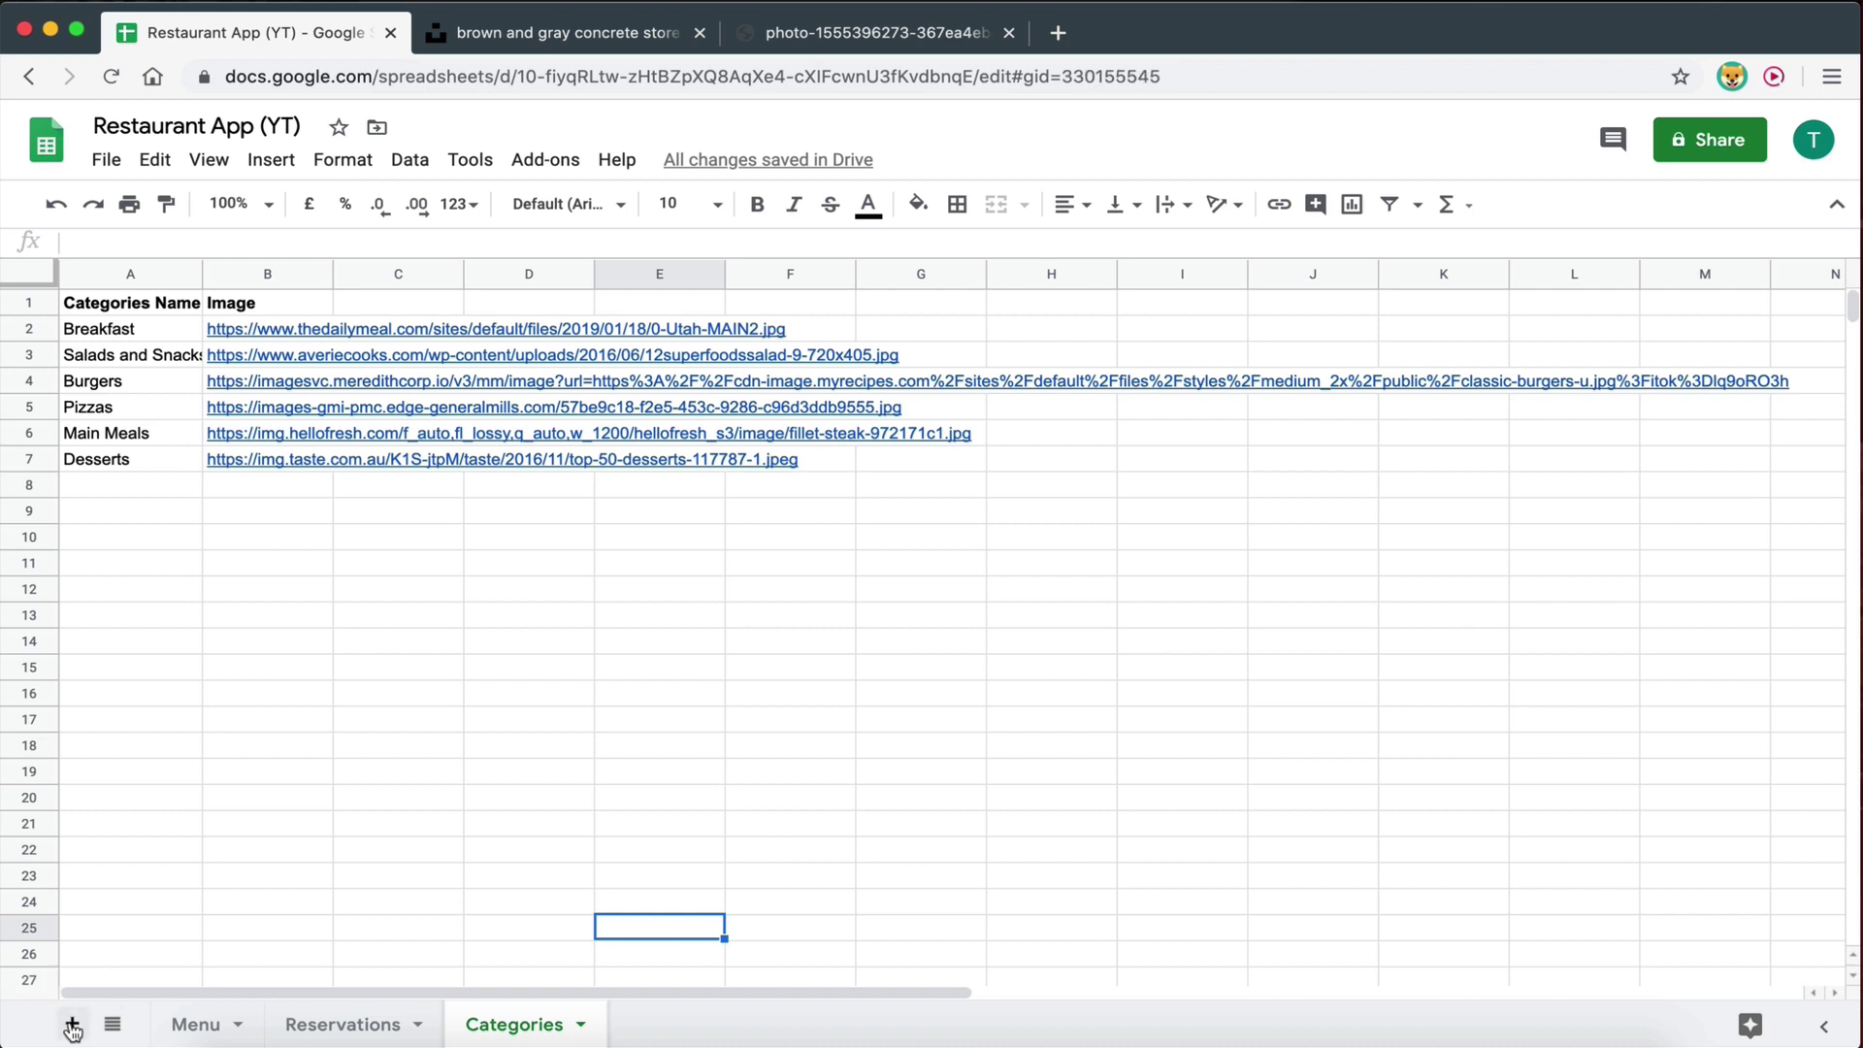
{"action": "double_click", "coordinate": [656, 1028]}
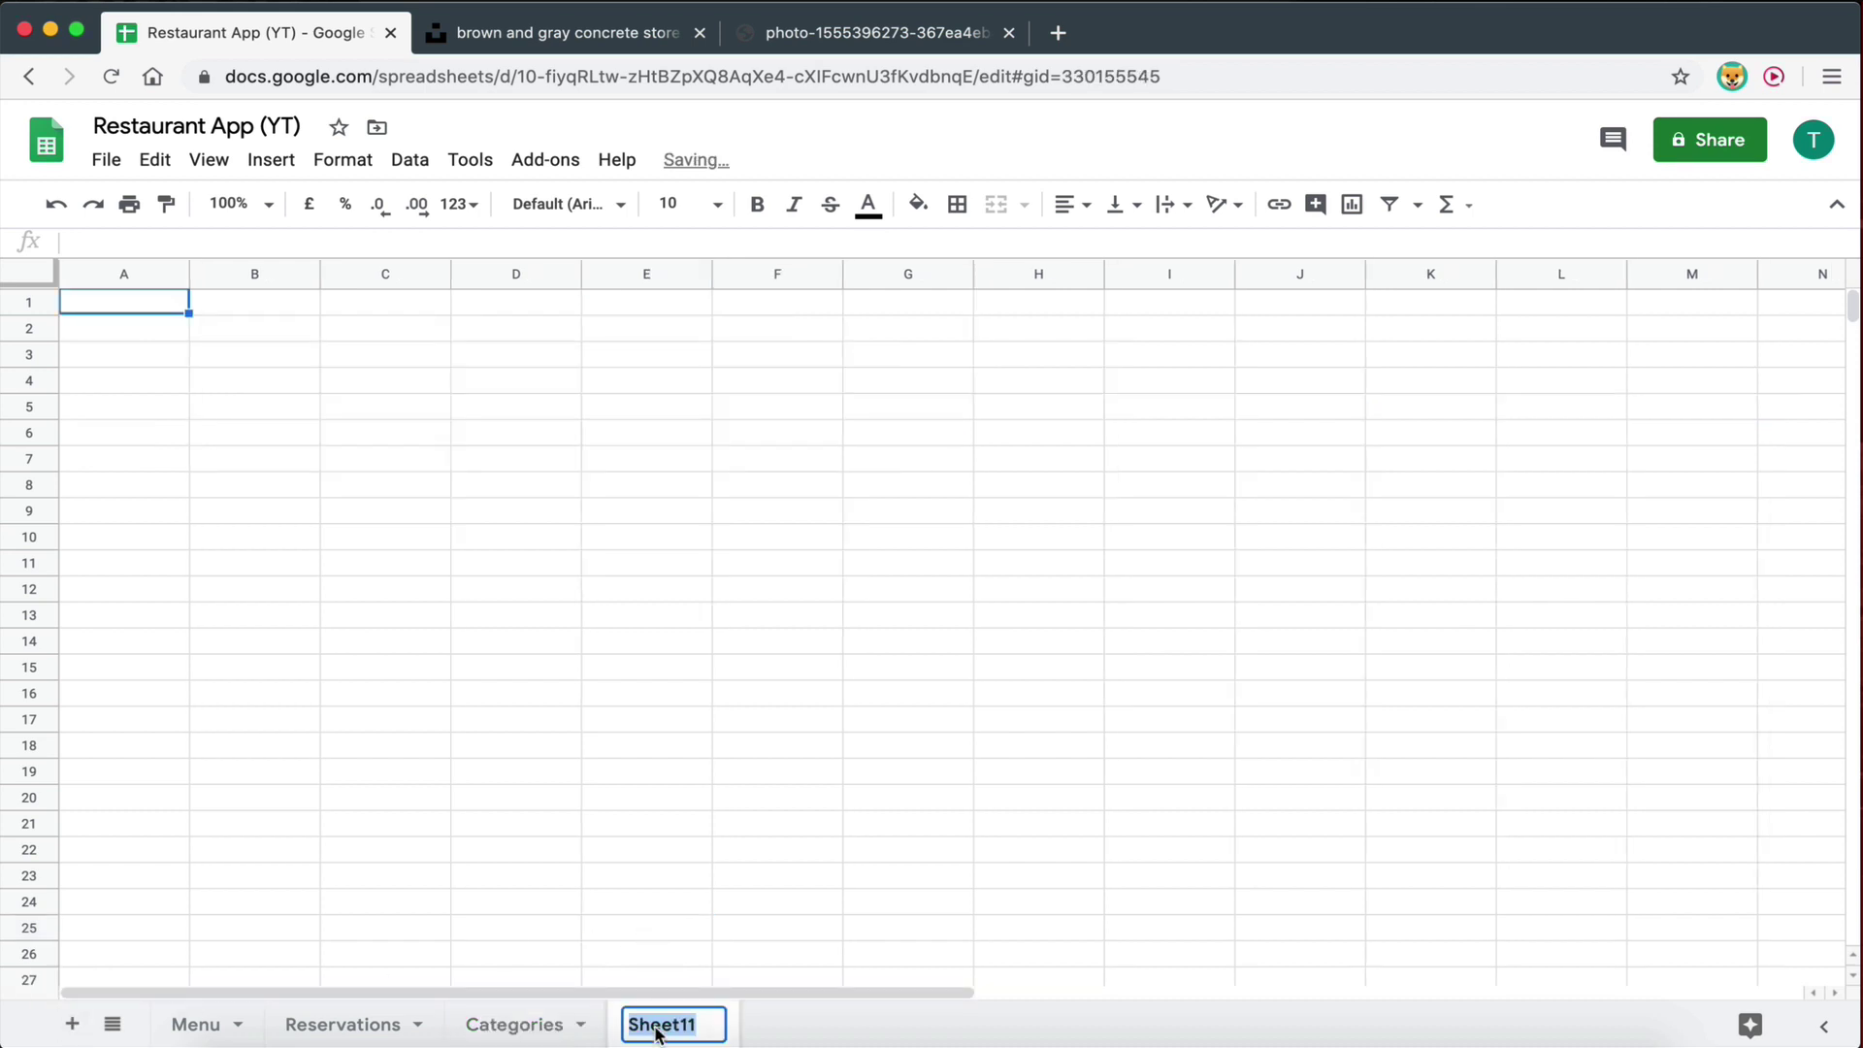
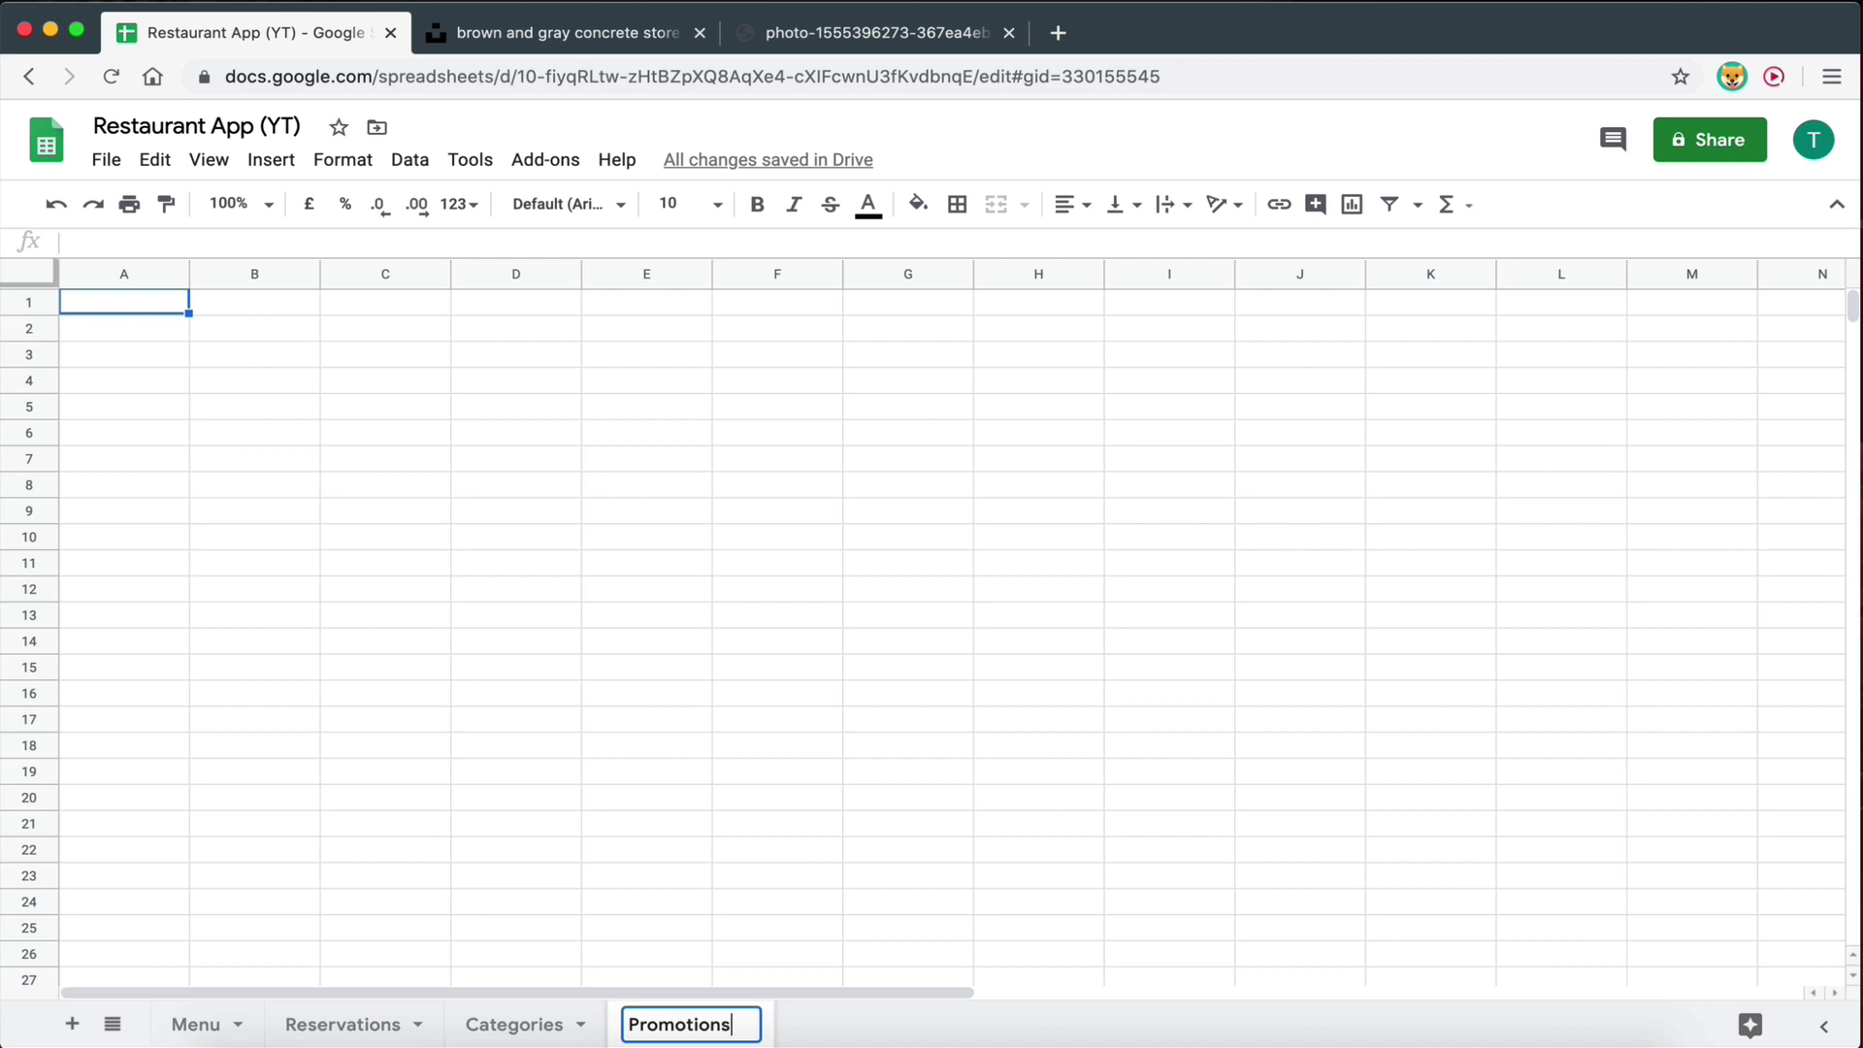
{"action": "key", "text": "Return"}
{"action": "left_click", "coordinate": [776, 900]}
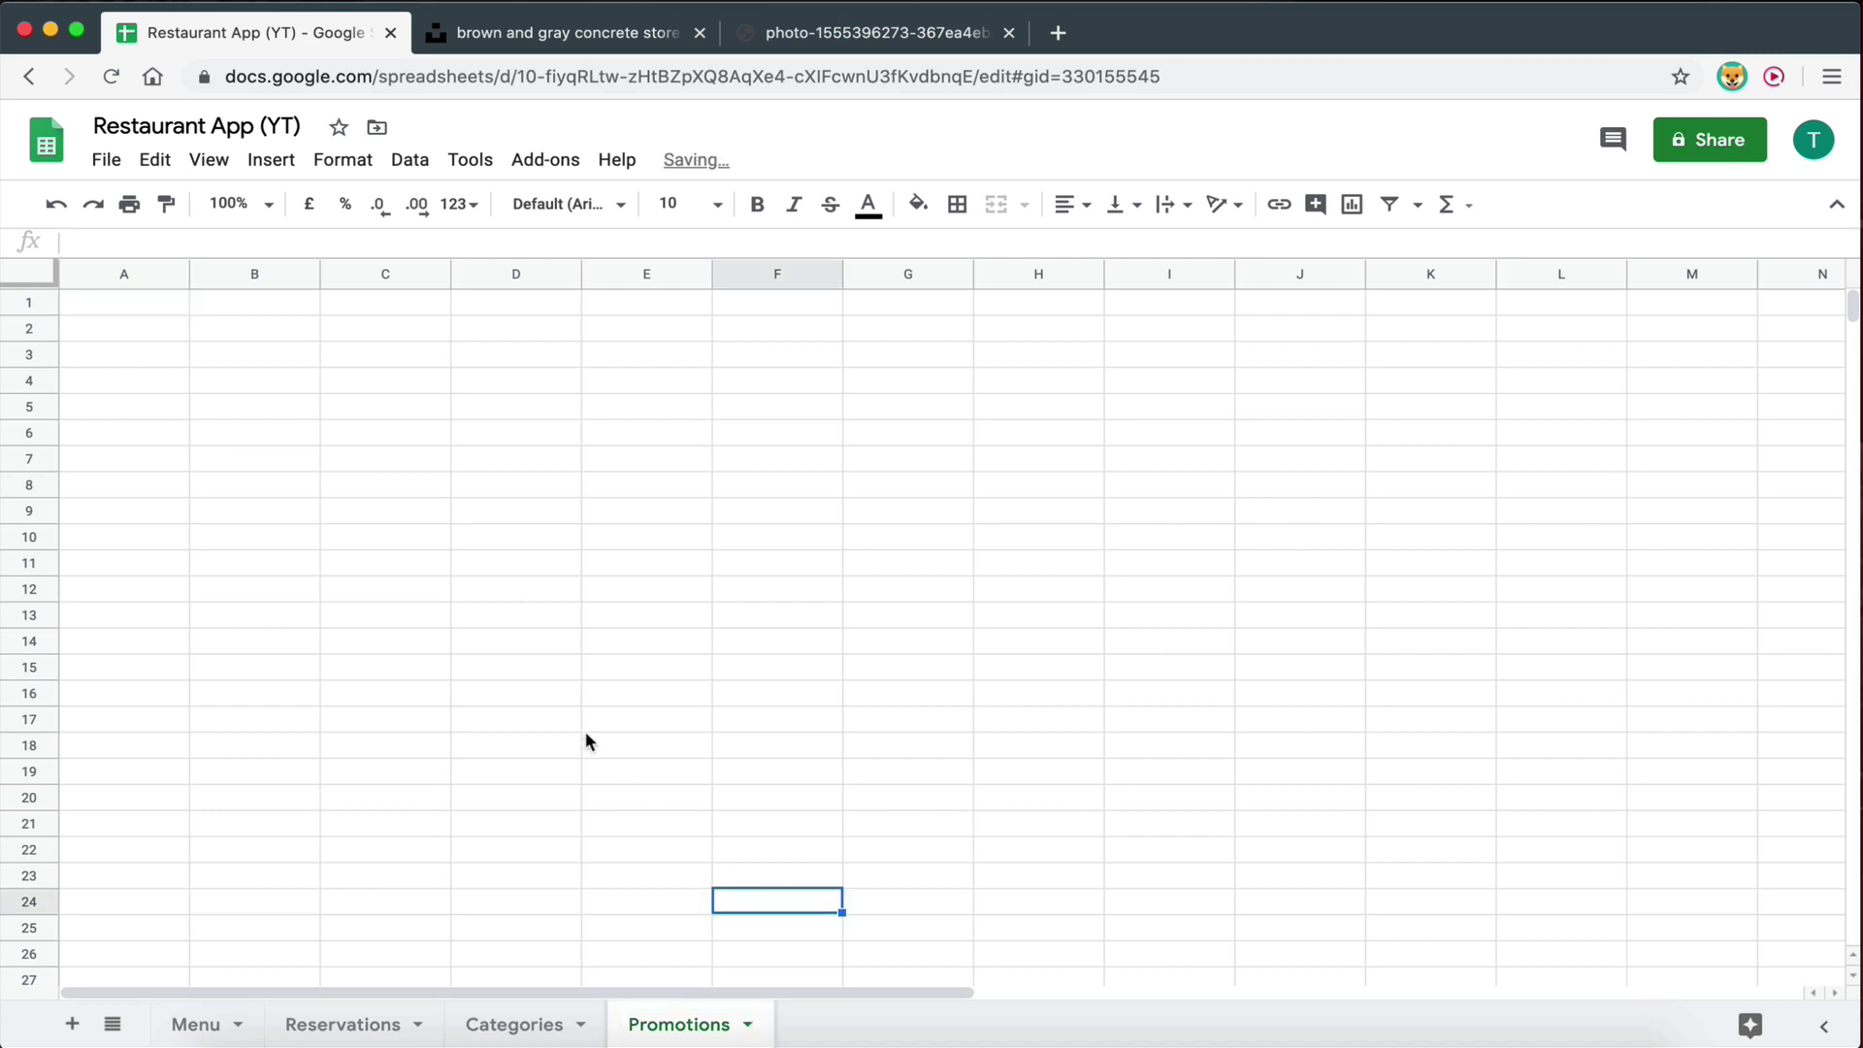
Enter the header Name in cell A1 of the Promotions sheet and make it bold.
{"action": "left_click", "coordinate": [149, 307]}
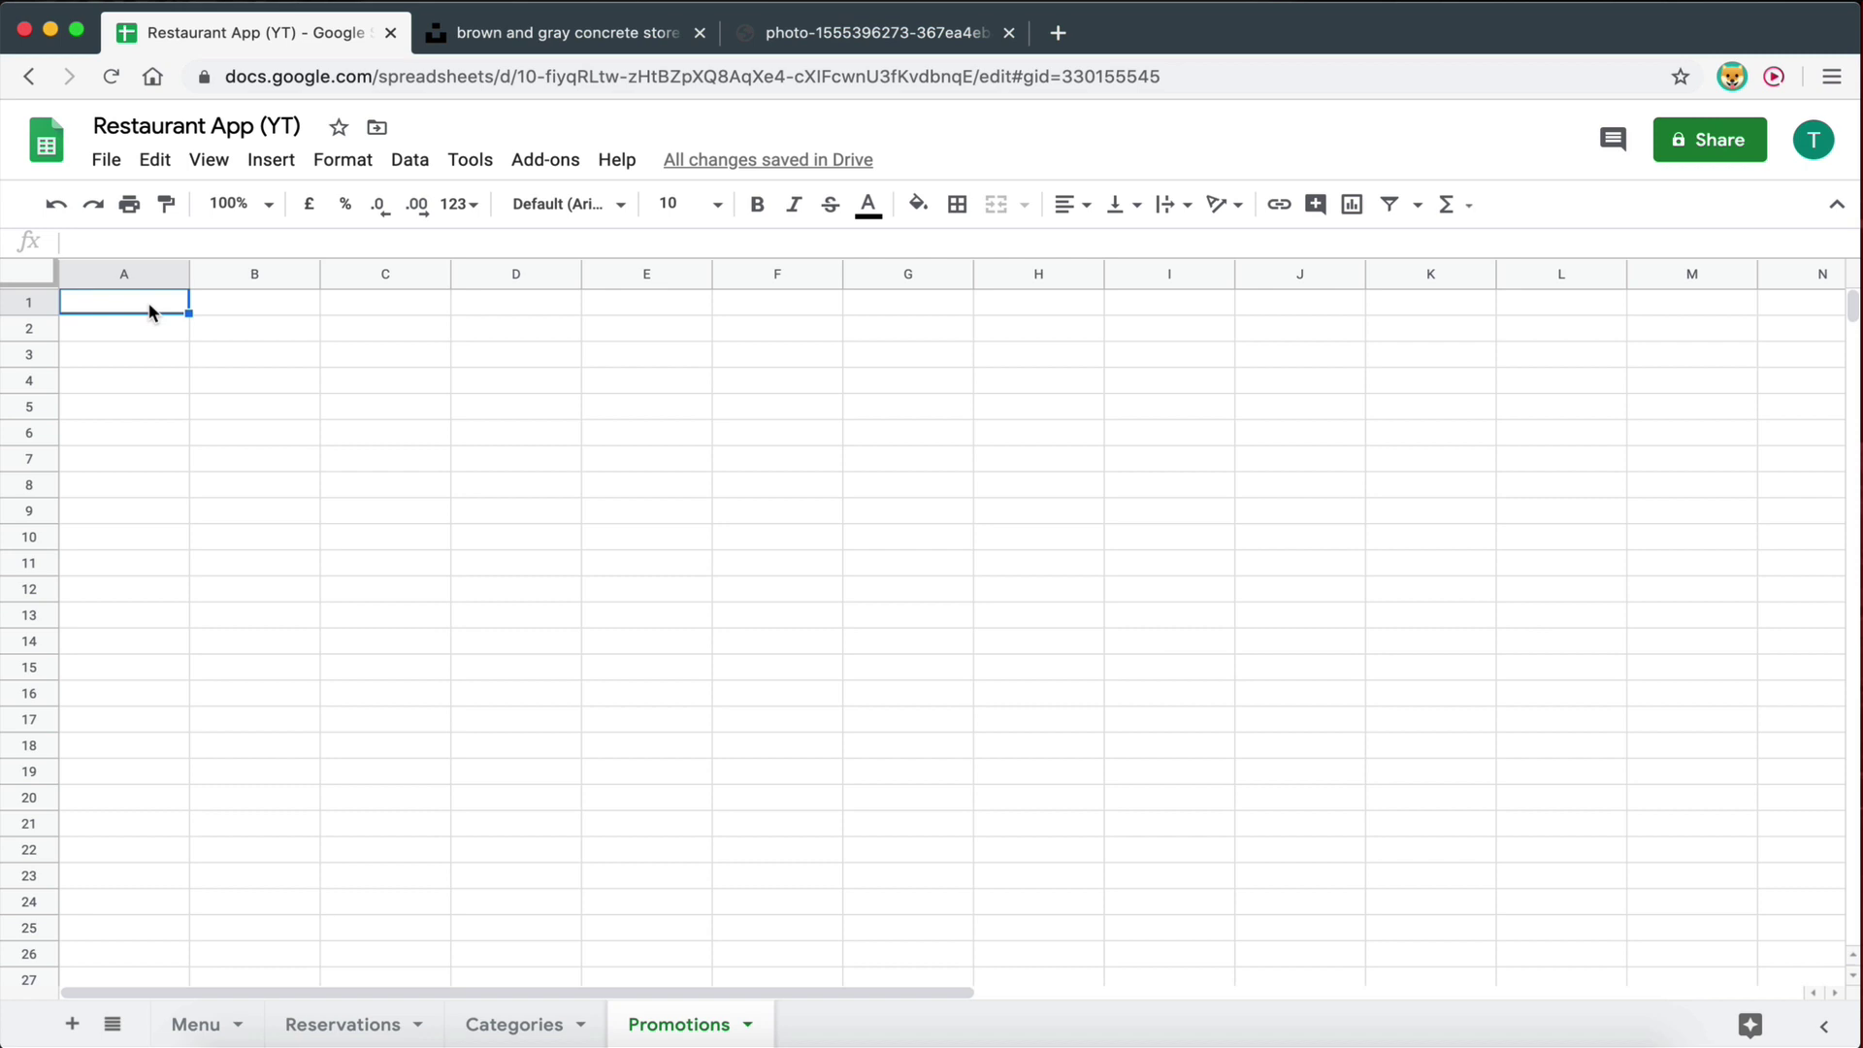
{"action": "type", "text": "Name"}
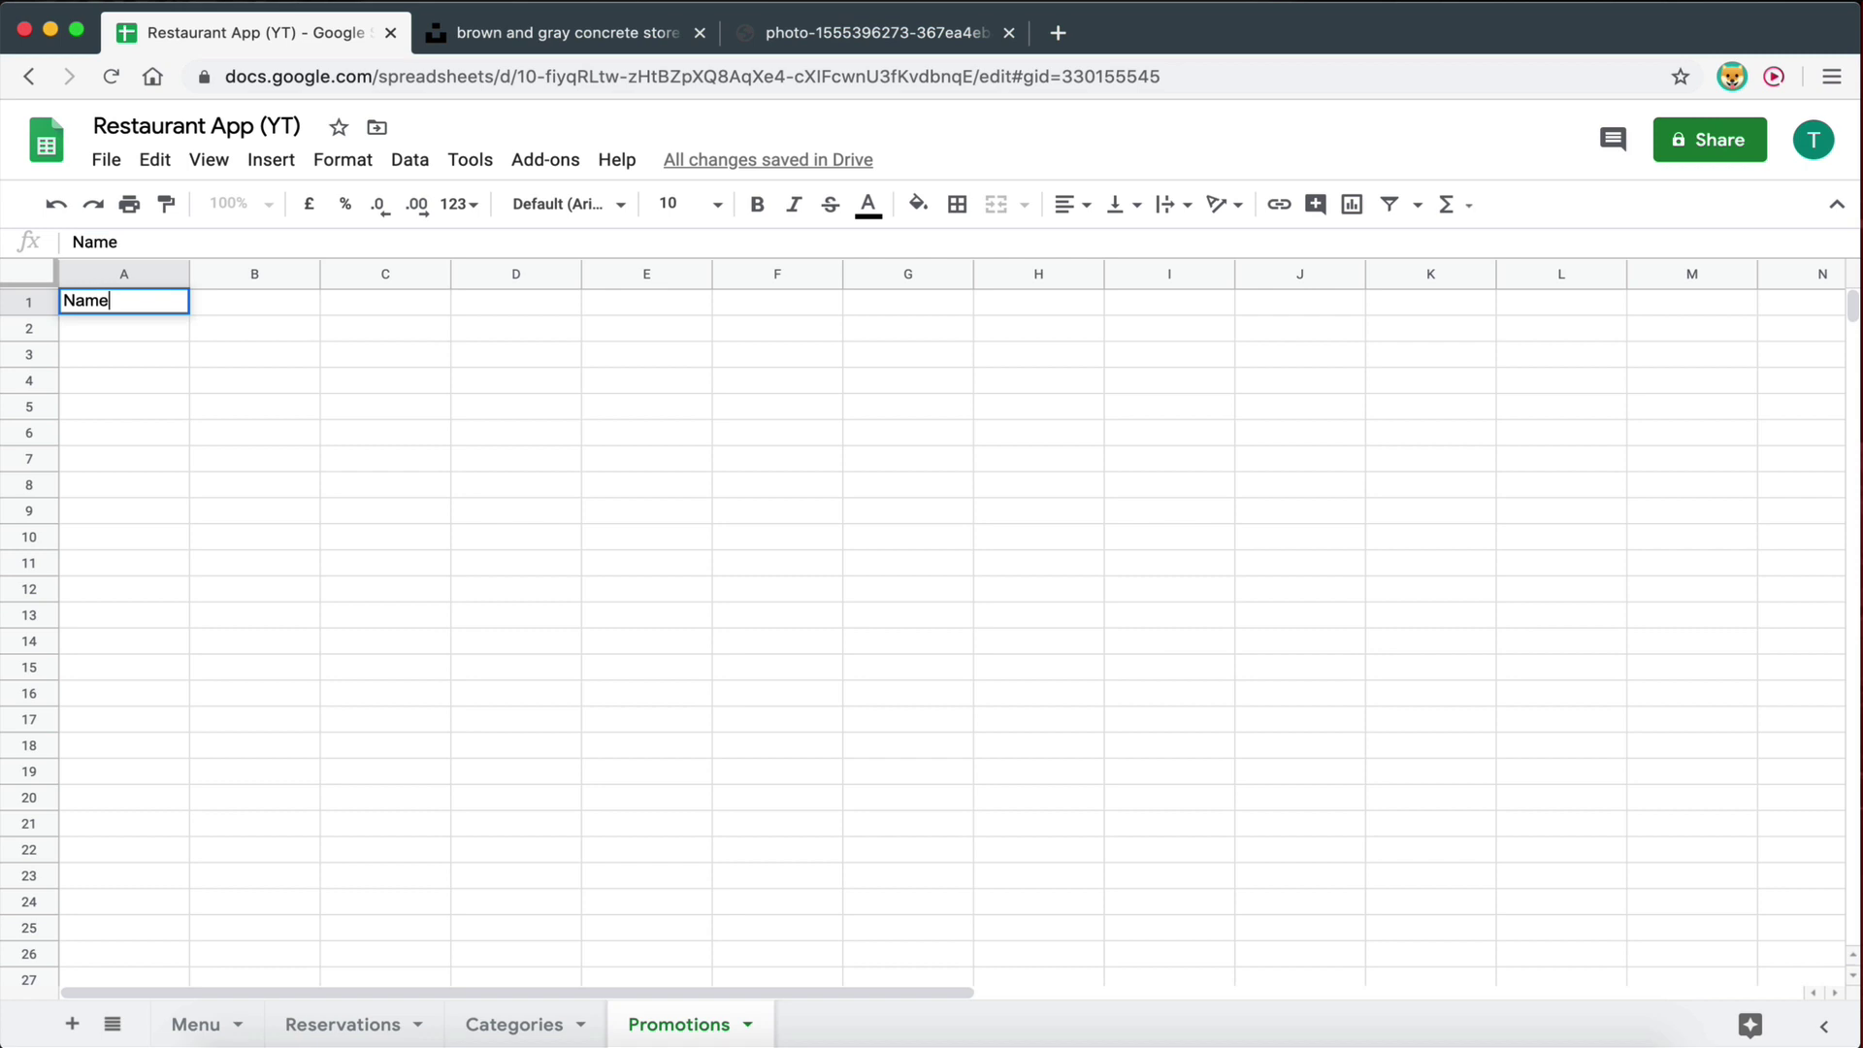
{"action": "key", "text": "Tab"}
{"action": "left_click", "coordinate": [183, 407]}
{"action": "left_click", "coordinate": [116, 308]}
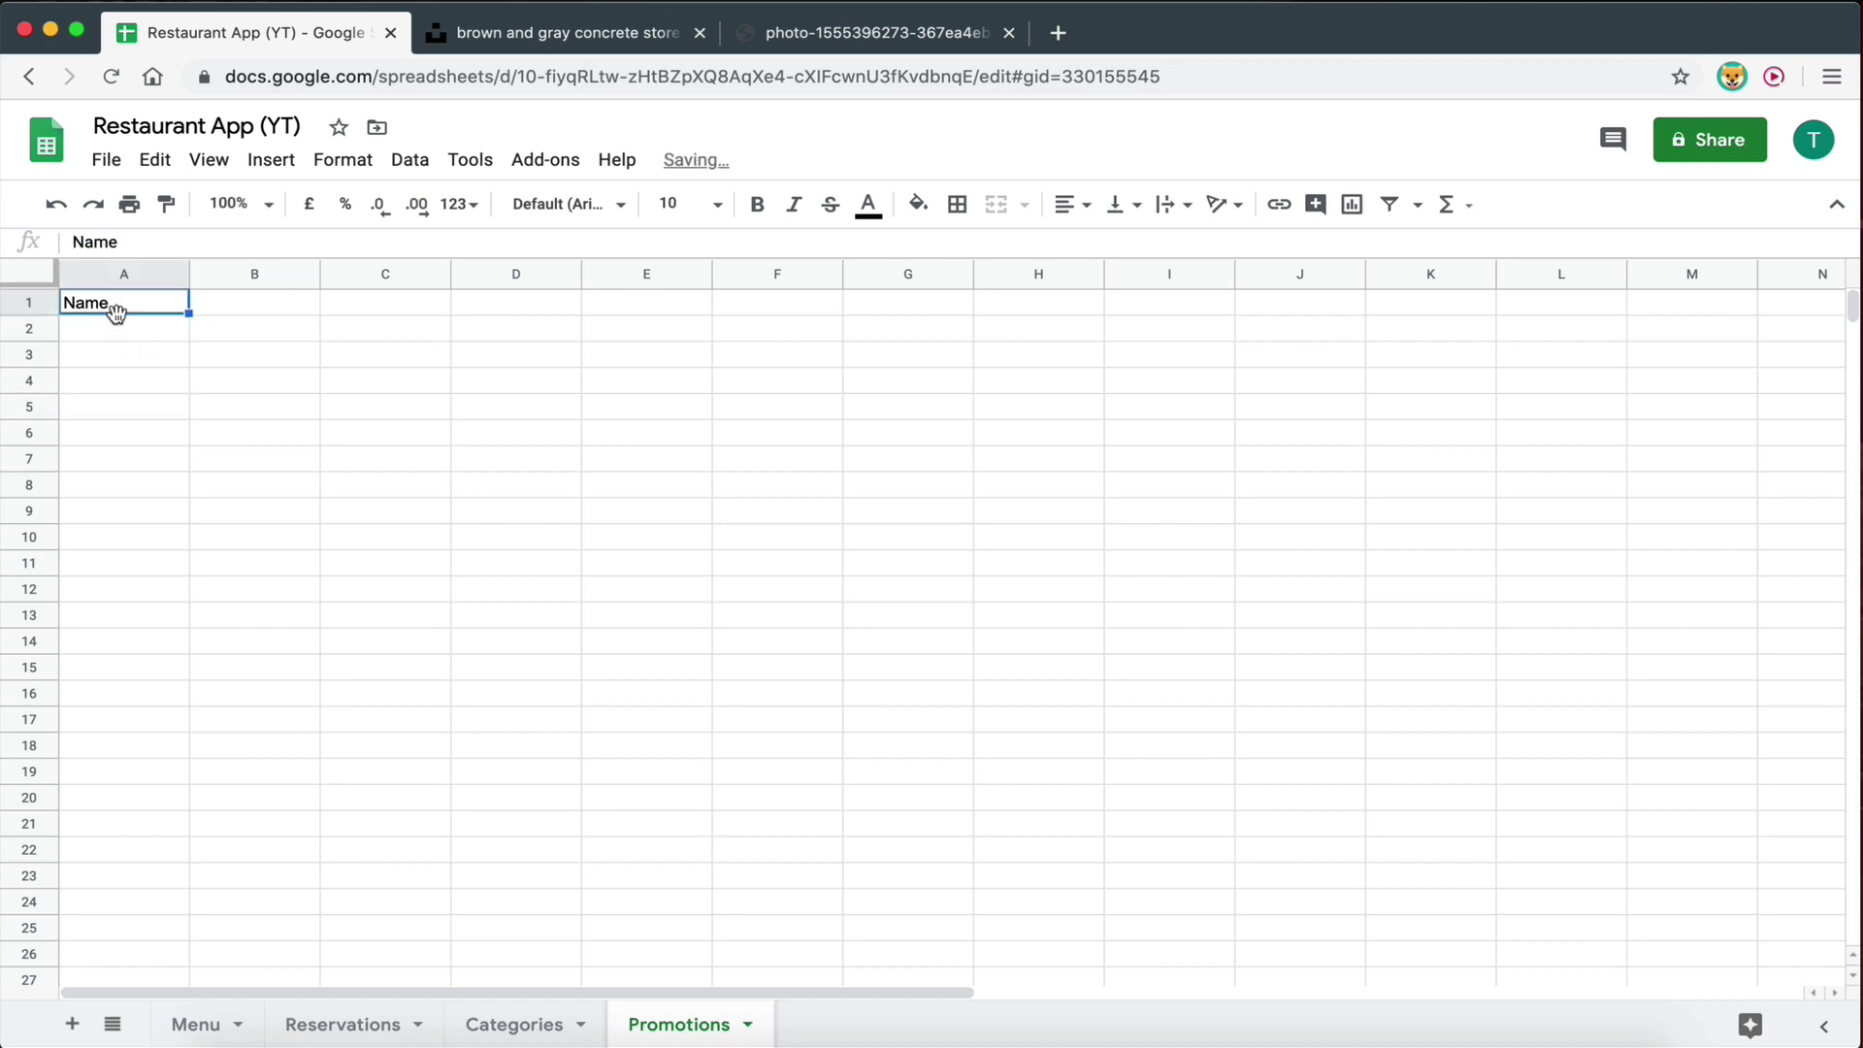
{"action": "key", "text": "super+b"}
{"action": "left_click", "coordinate": [175, 430]}
Enter the header Description in cell B1 and make it bold.
{"action": "left_click", "coordinate": [213, 309]}
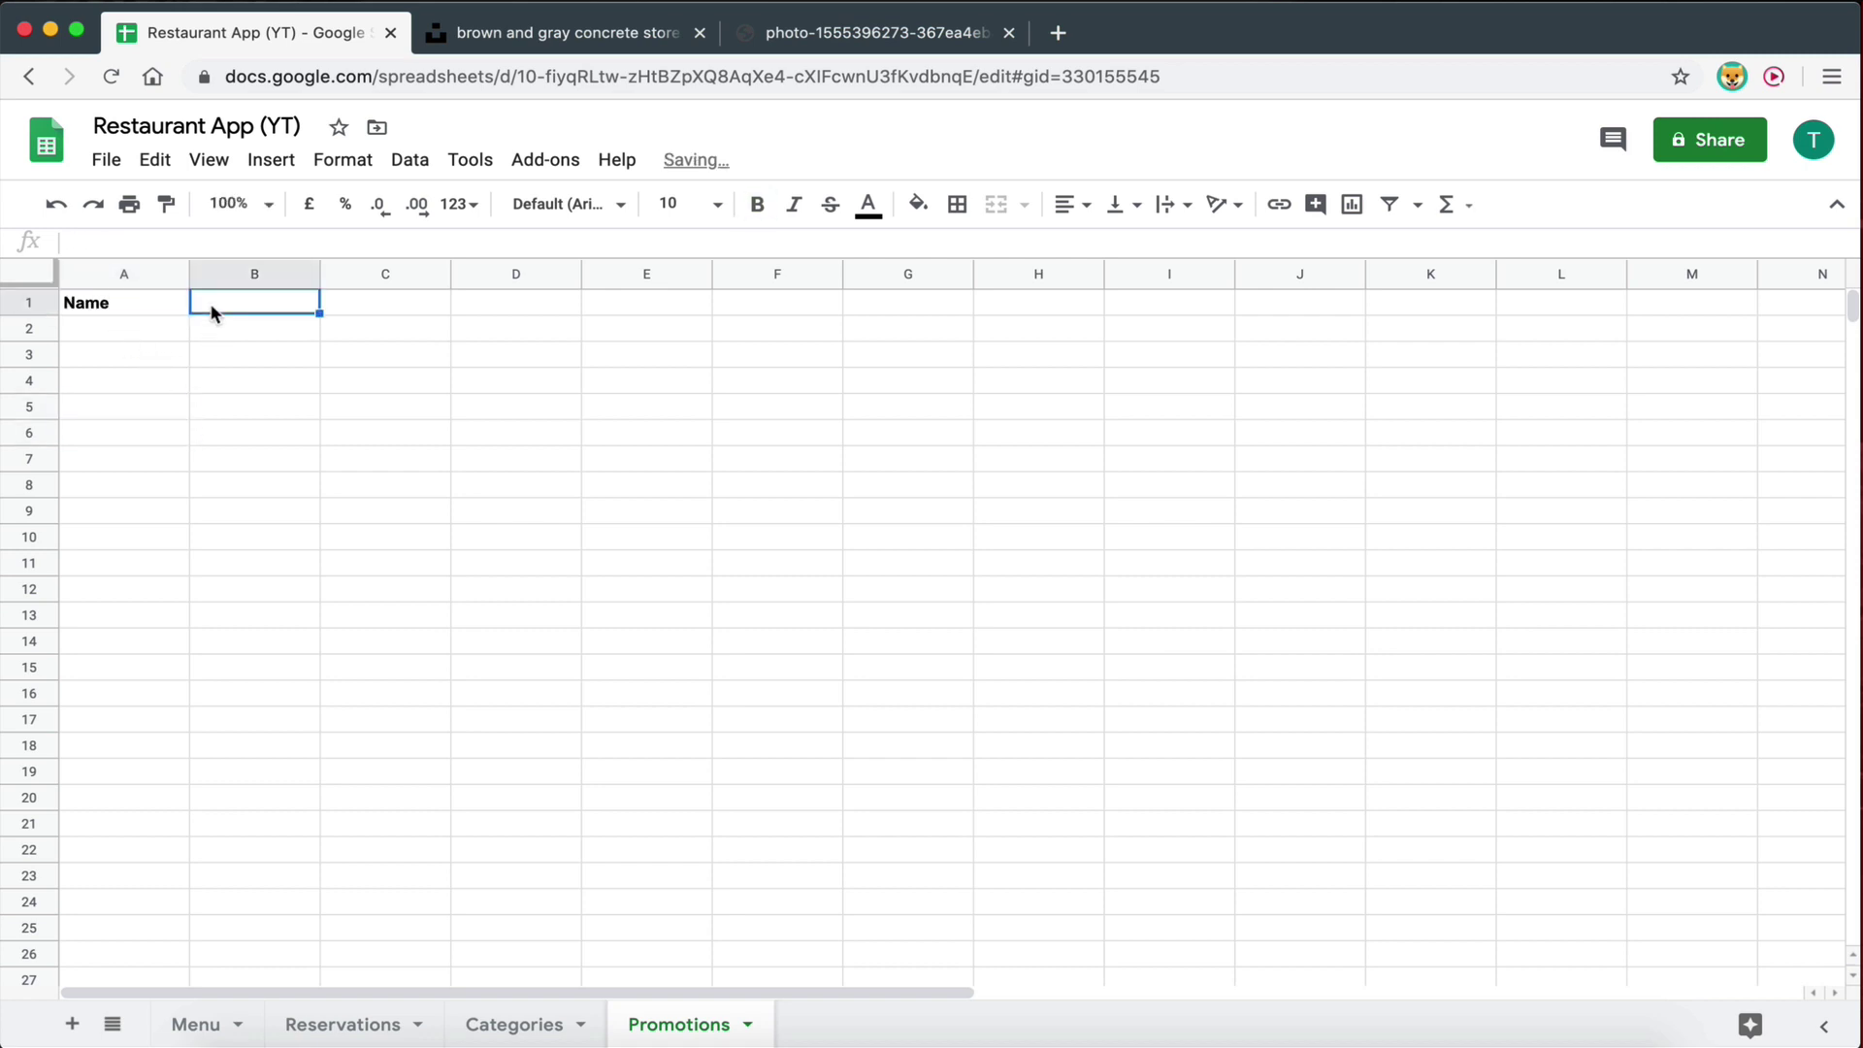
{"action": "type", "text": "De"}
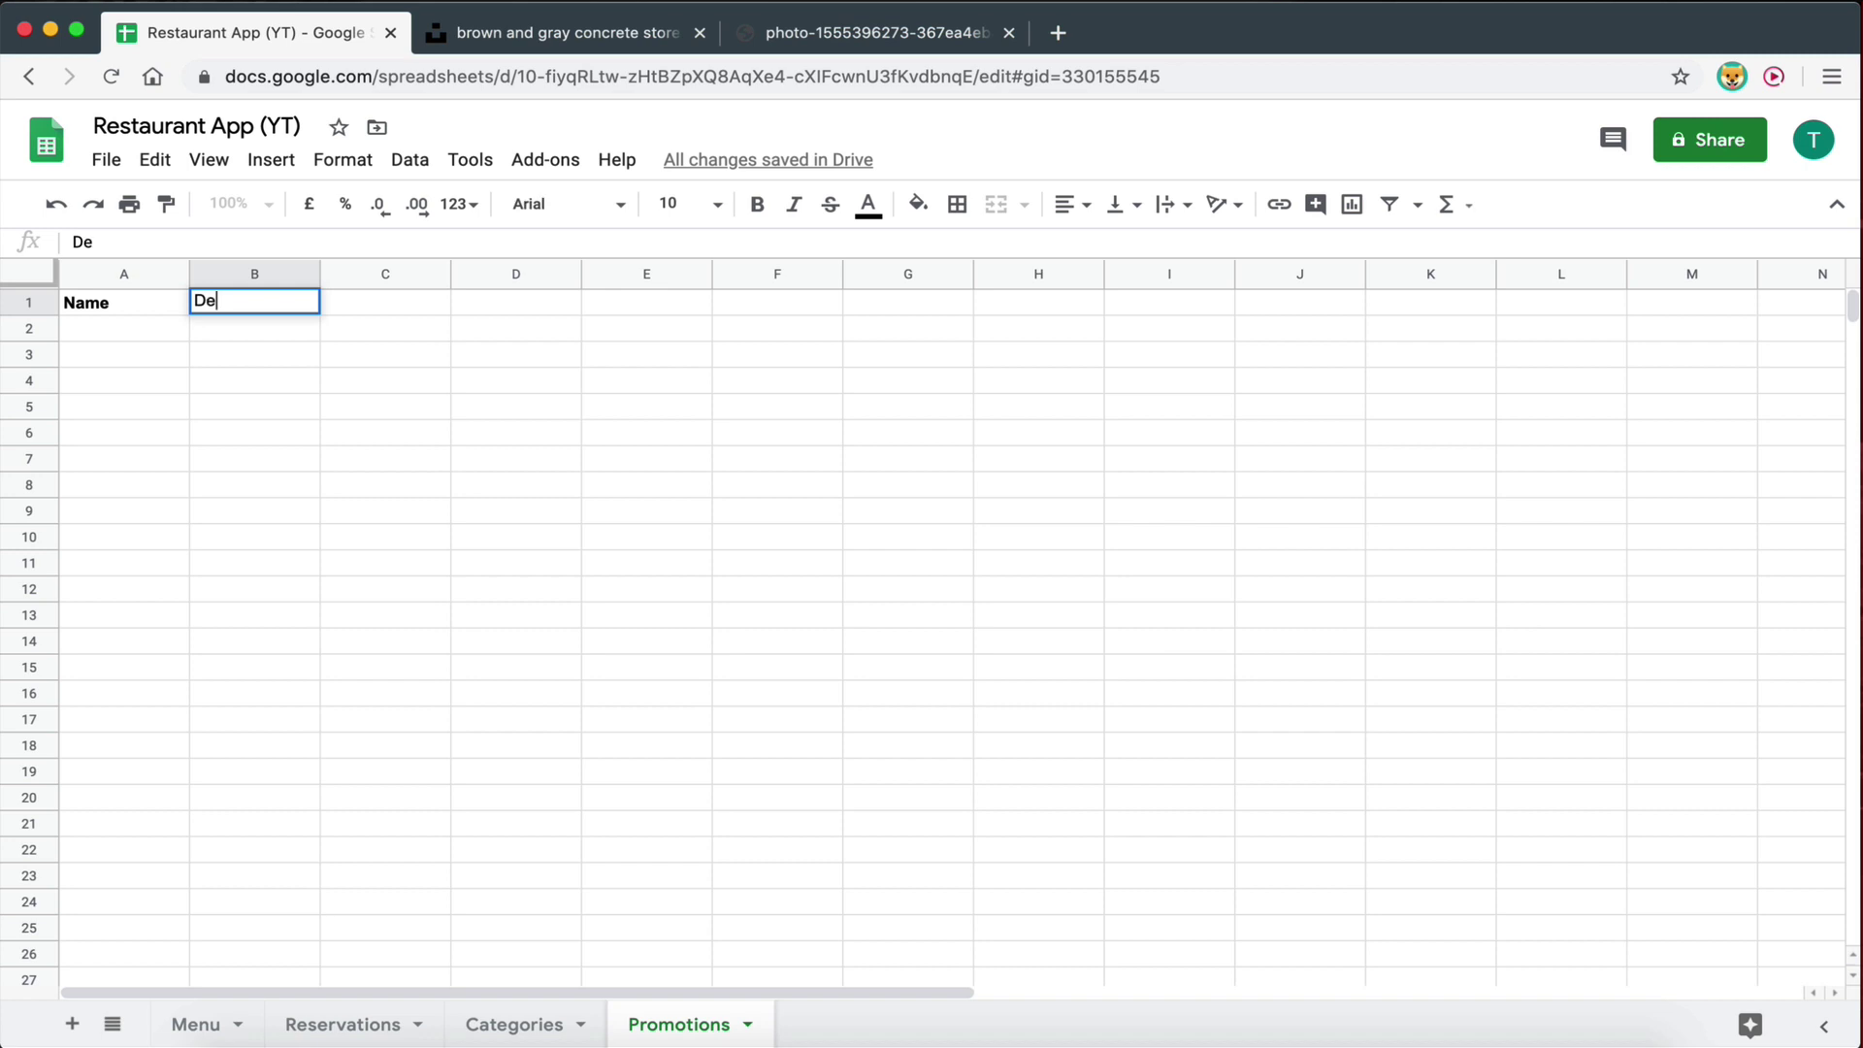
{"action": "type", "text": "scription"}
{"action": "left_click", "coordinate": [230, 466]}
{"action": "left_click", "coordinate": [226, 306]}
{"action": "key", "text": "ctrl+b"}
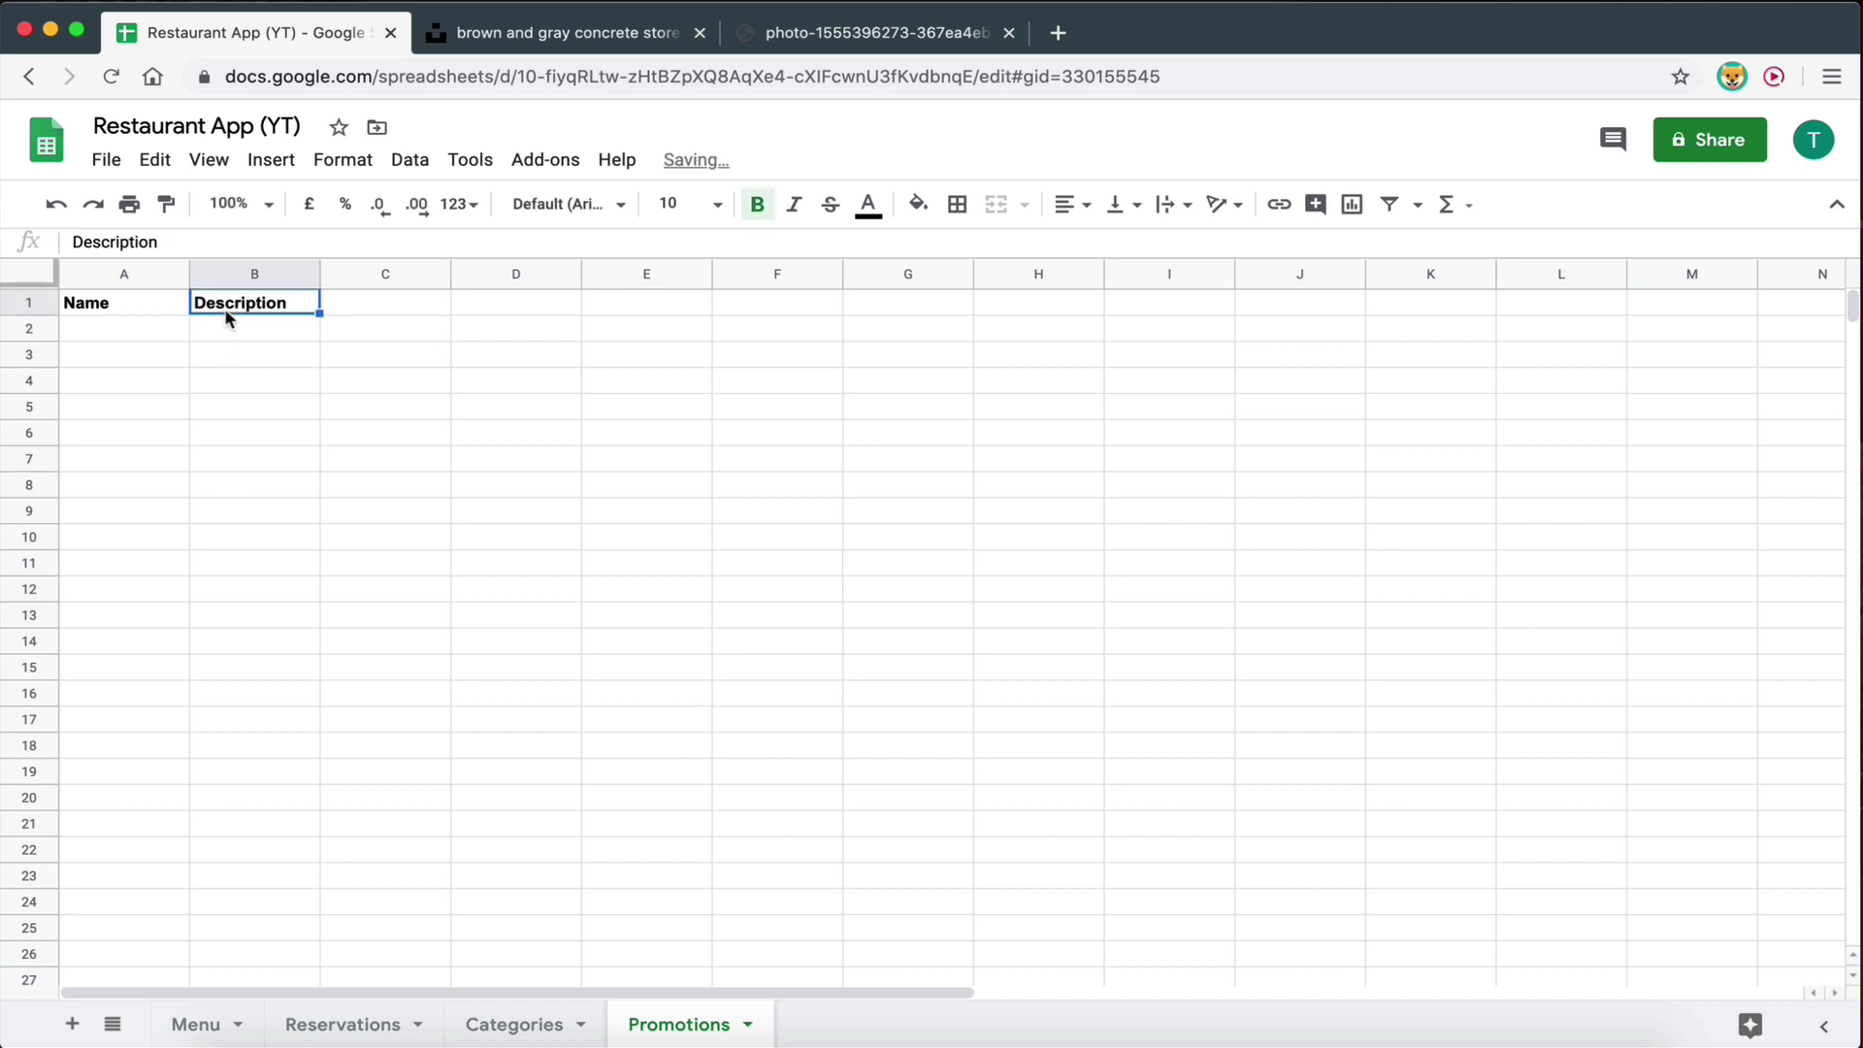
Enter the header Link in cell C1 and make it bold.
{"action": "left_click", "coordinate": [384, 309]}
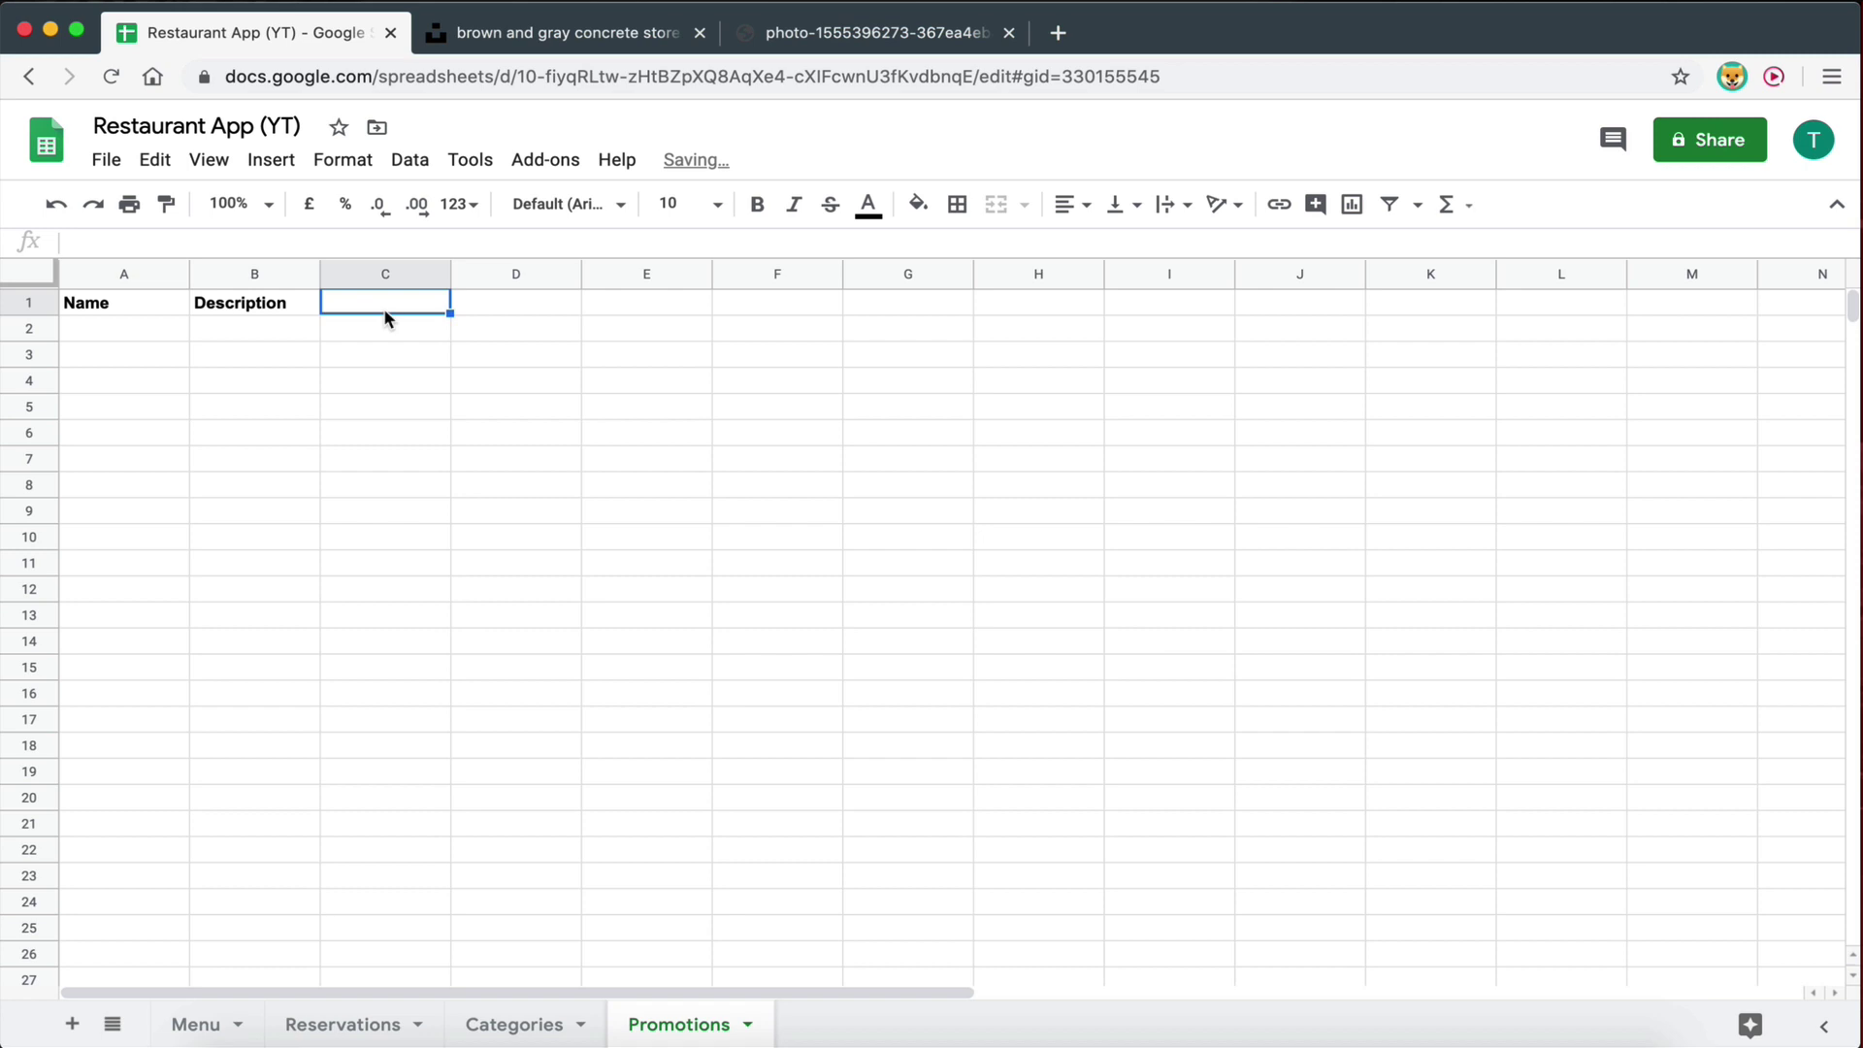
{"action": "type", "text": "L"}
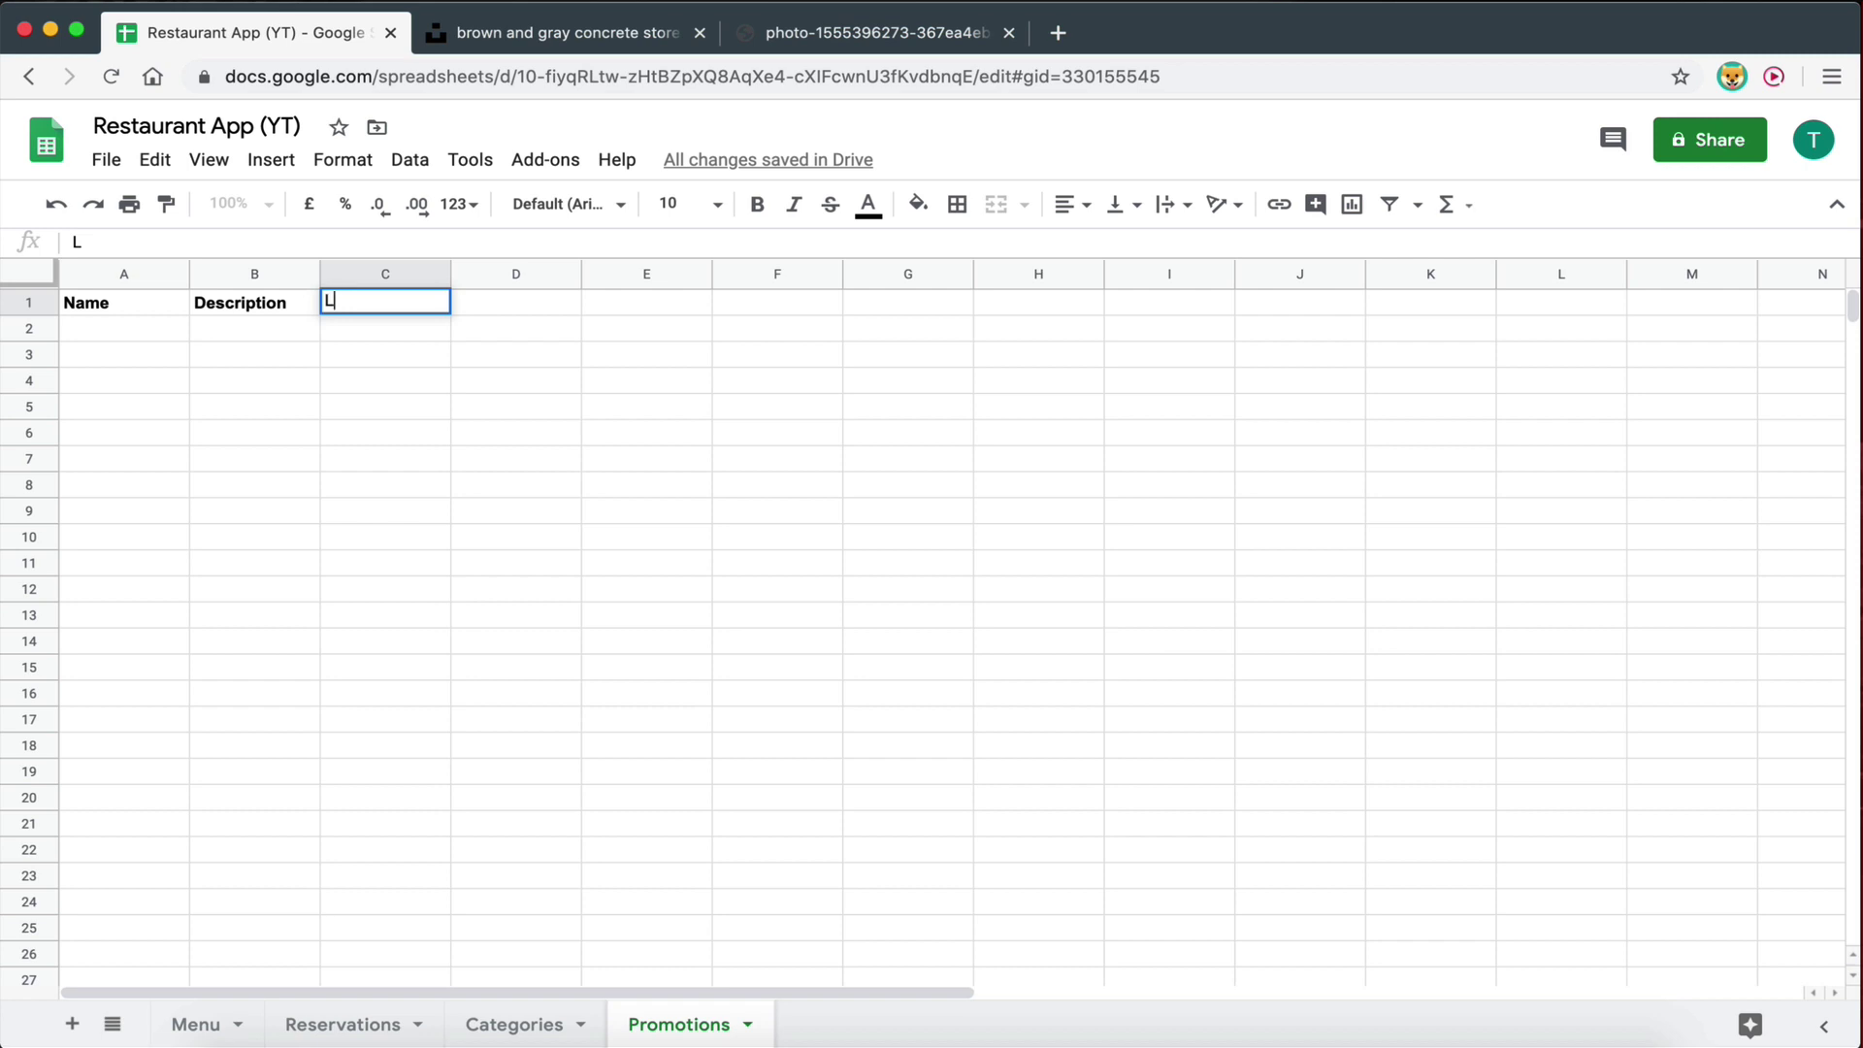
{"action": "type", "text": "ink"}
{"action": "left_click", "coordinate": [404, 347]}
{"action": "left_click", "coordinate": [383, 305]}
{"action": "left_click", "coordinate": [399, 382]}
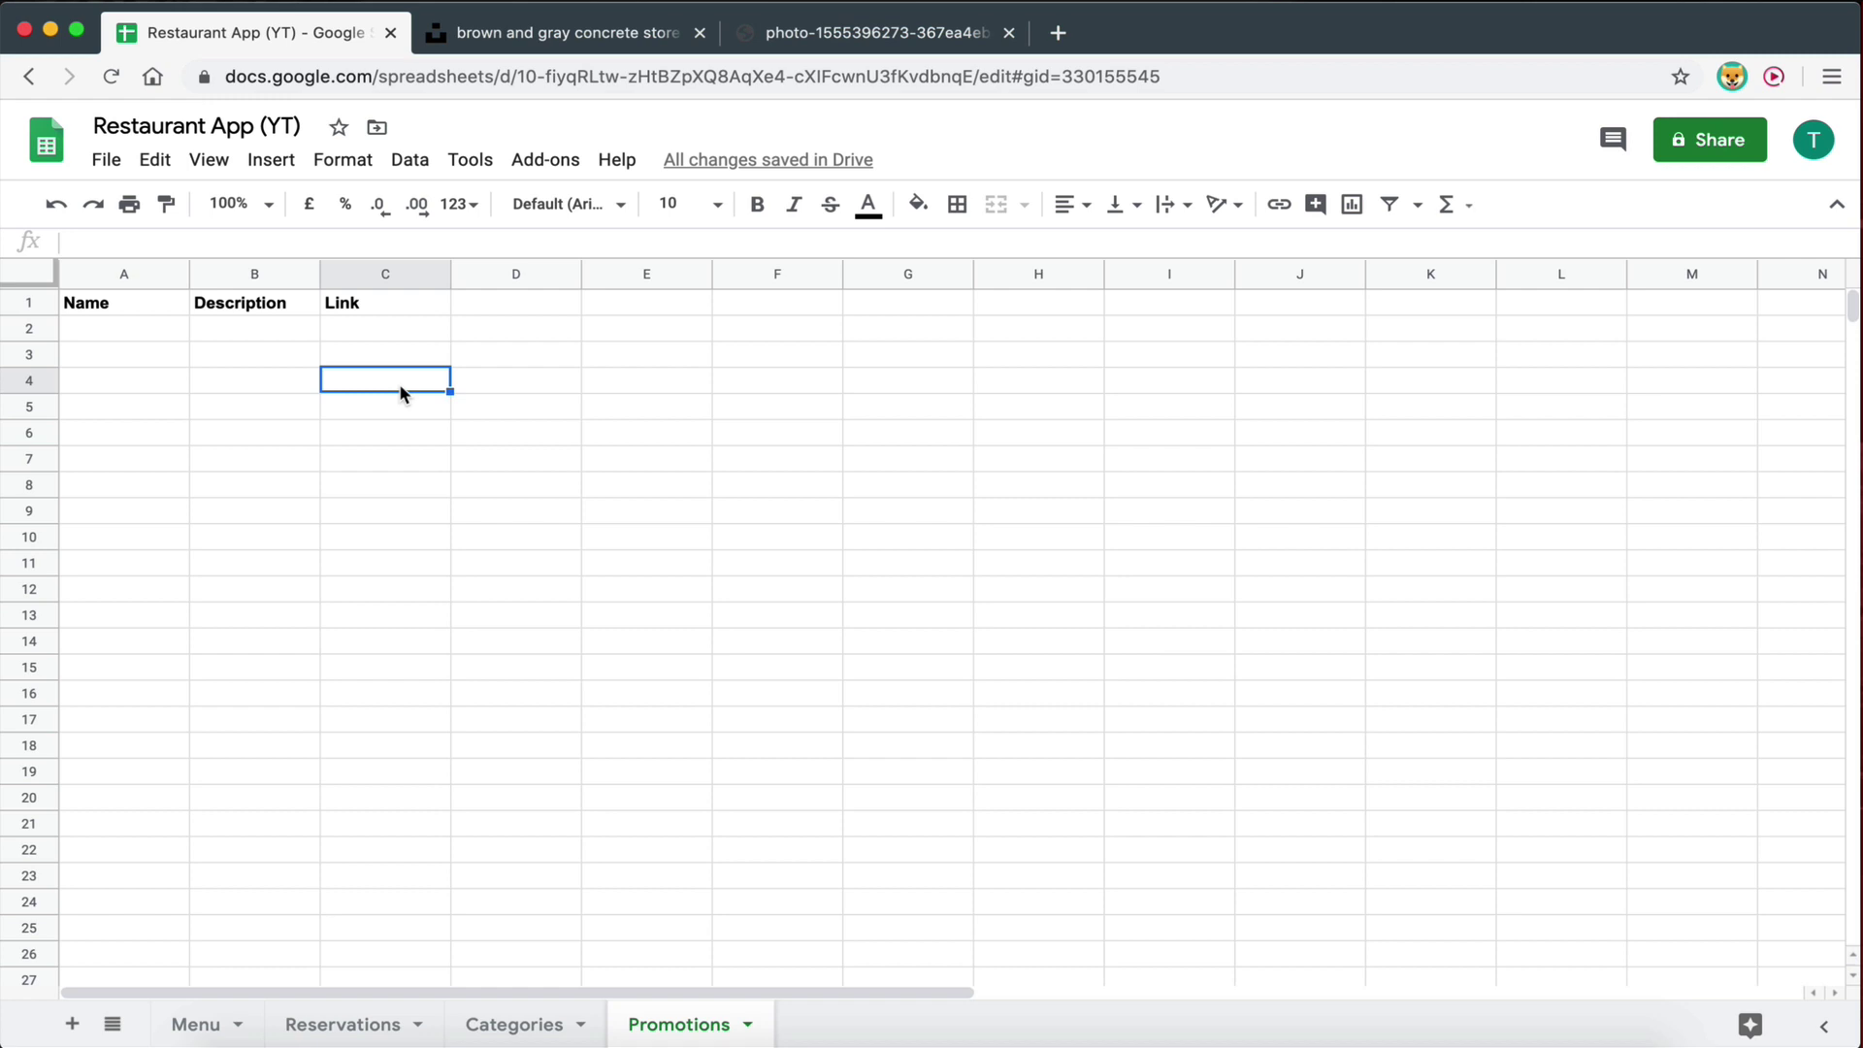
{"action": "left_click", "coordinate": [328, 336]}
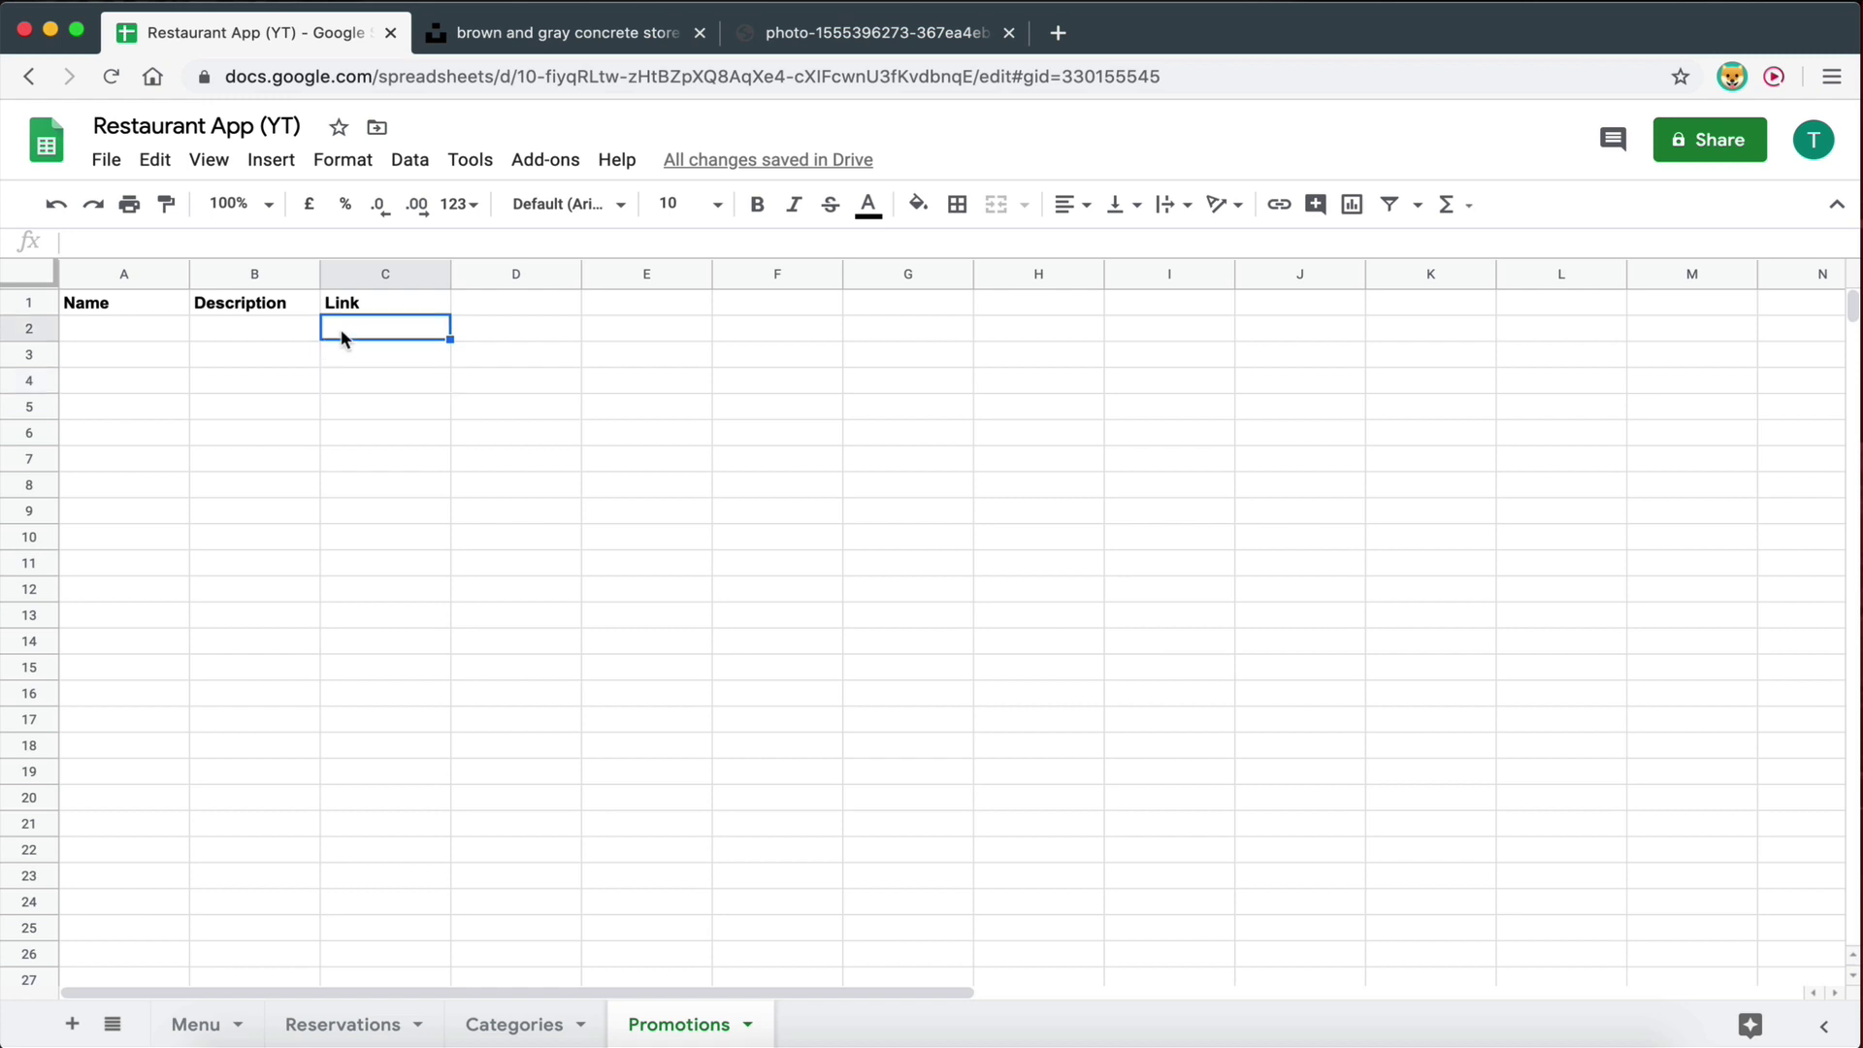
{"action": "key", "text": "Up"}
{"action": "key", "text": "ctrl+Left"}
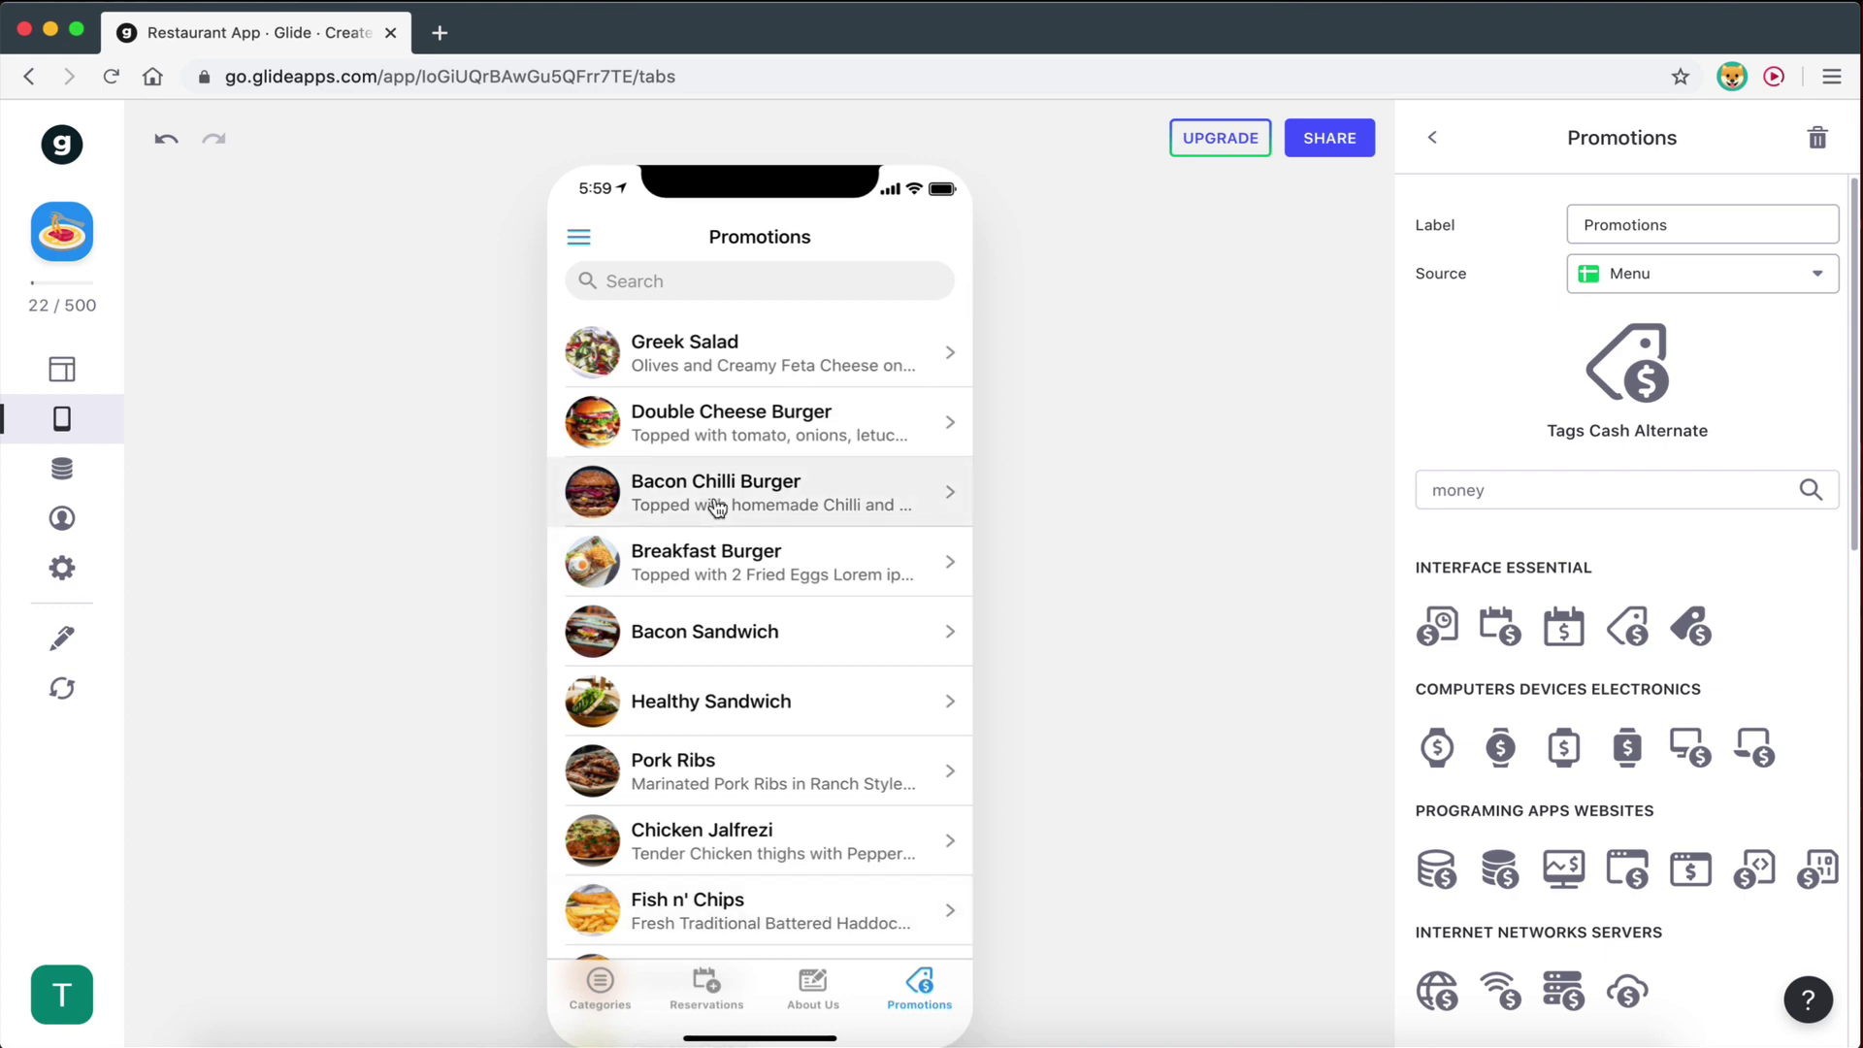
{"action": "key", "text": "ctrl+Right"}
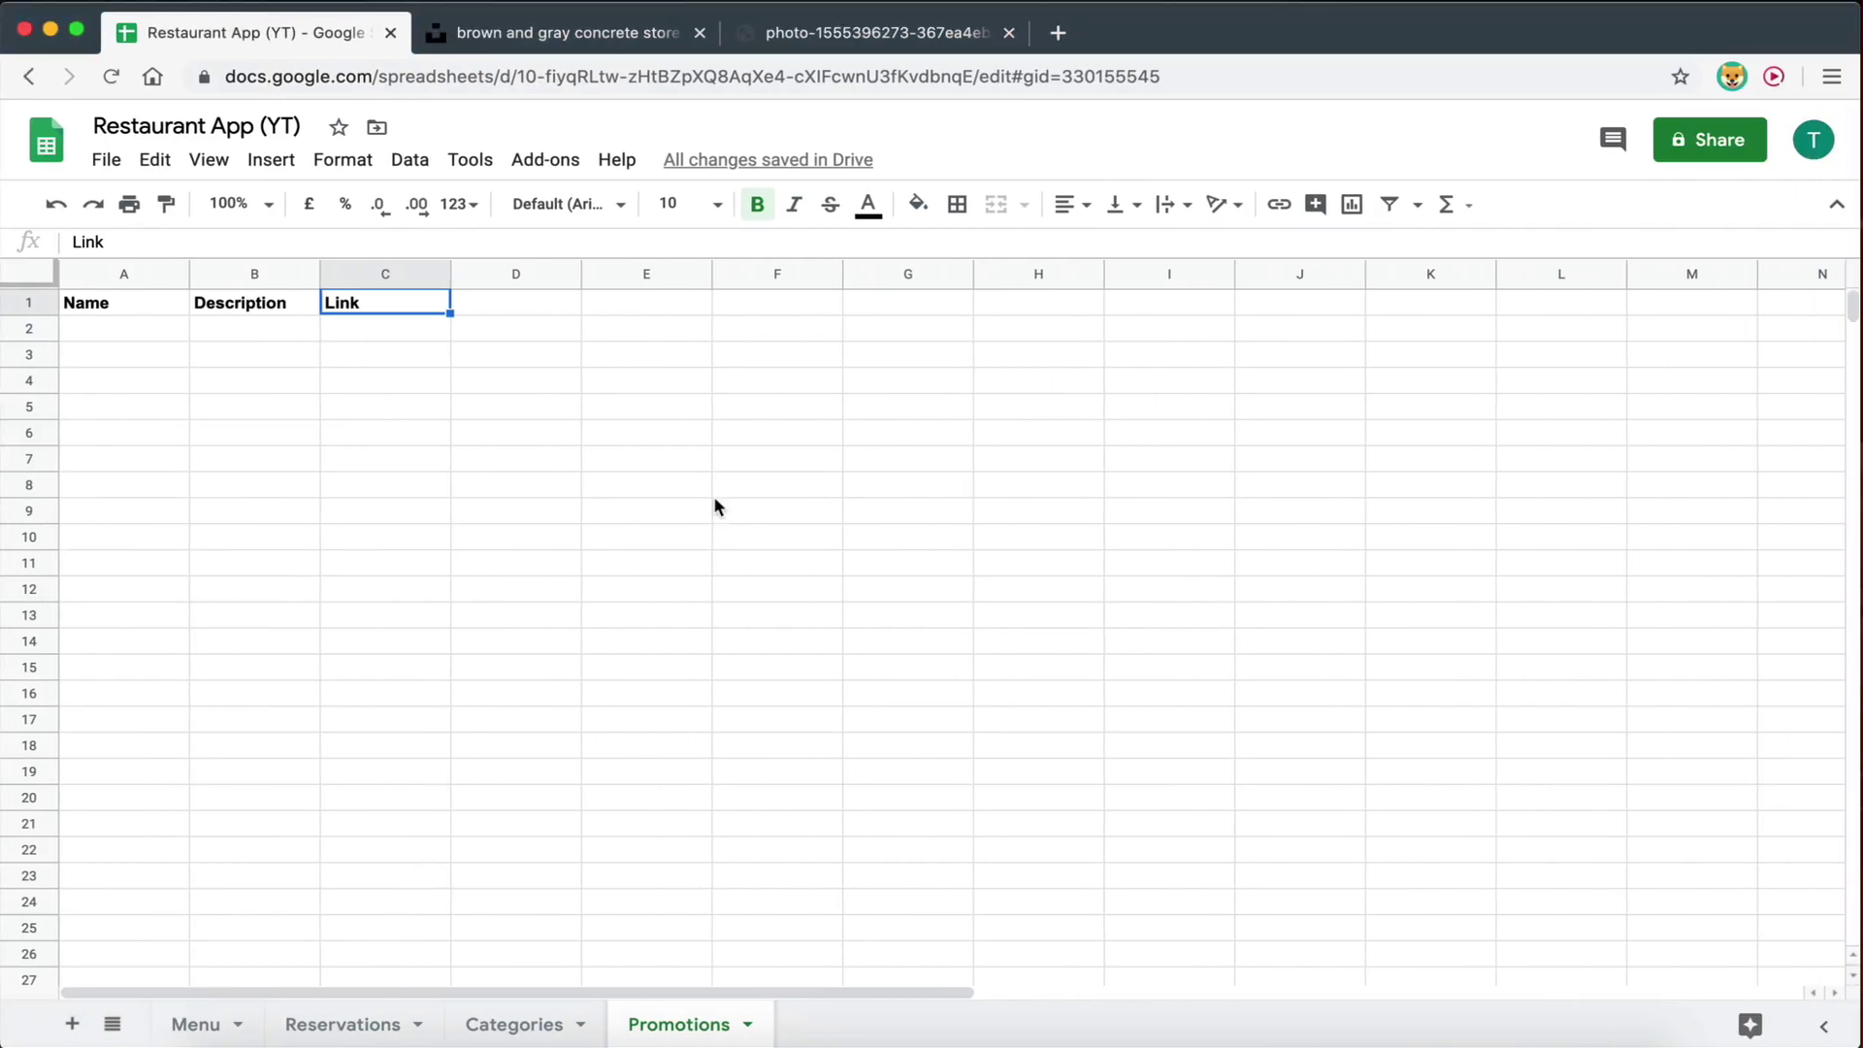
{"action": "left_click", "coordinate": [357, 444]}
{"action": "left_click", "coordinate": [350, 314]}
{"action": "left_click", "coordinate": [285, 494]}
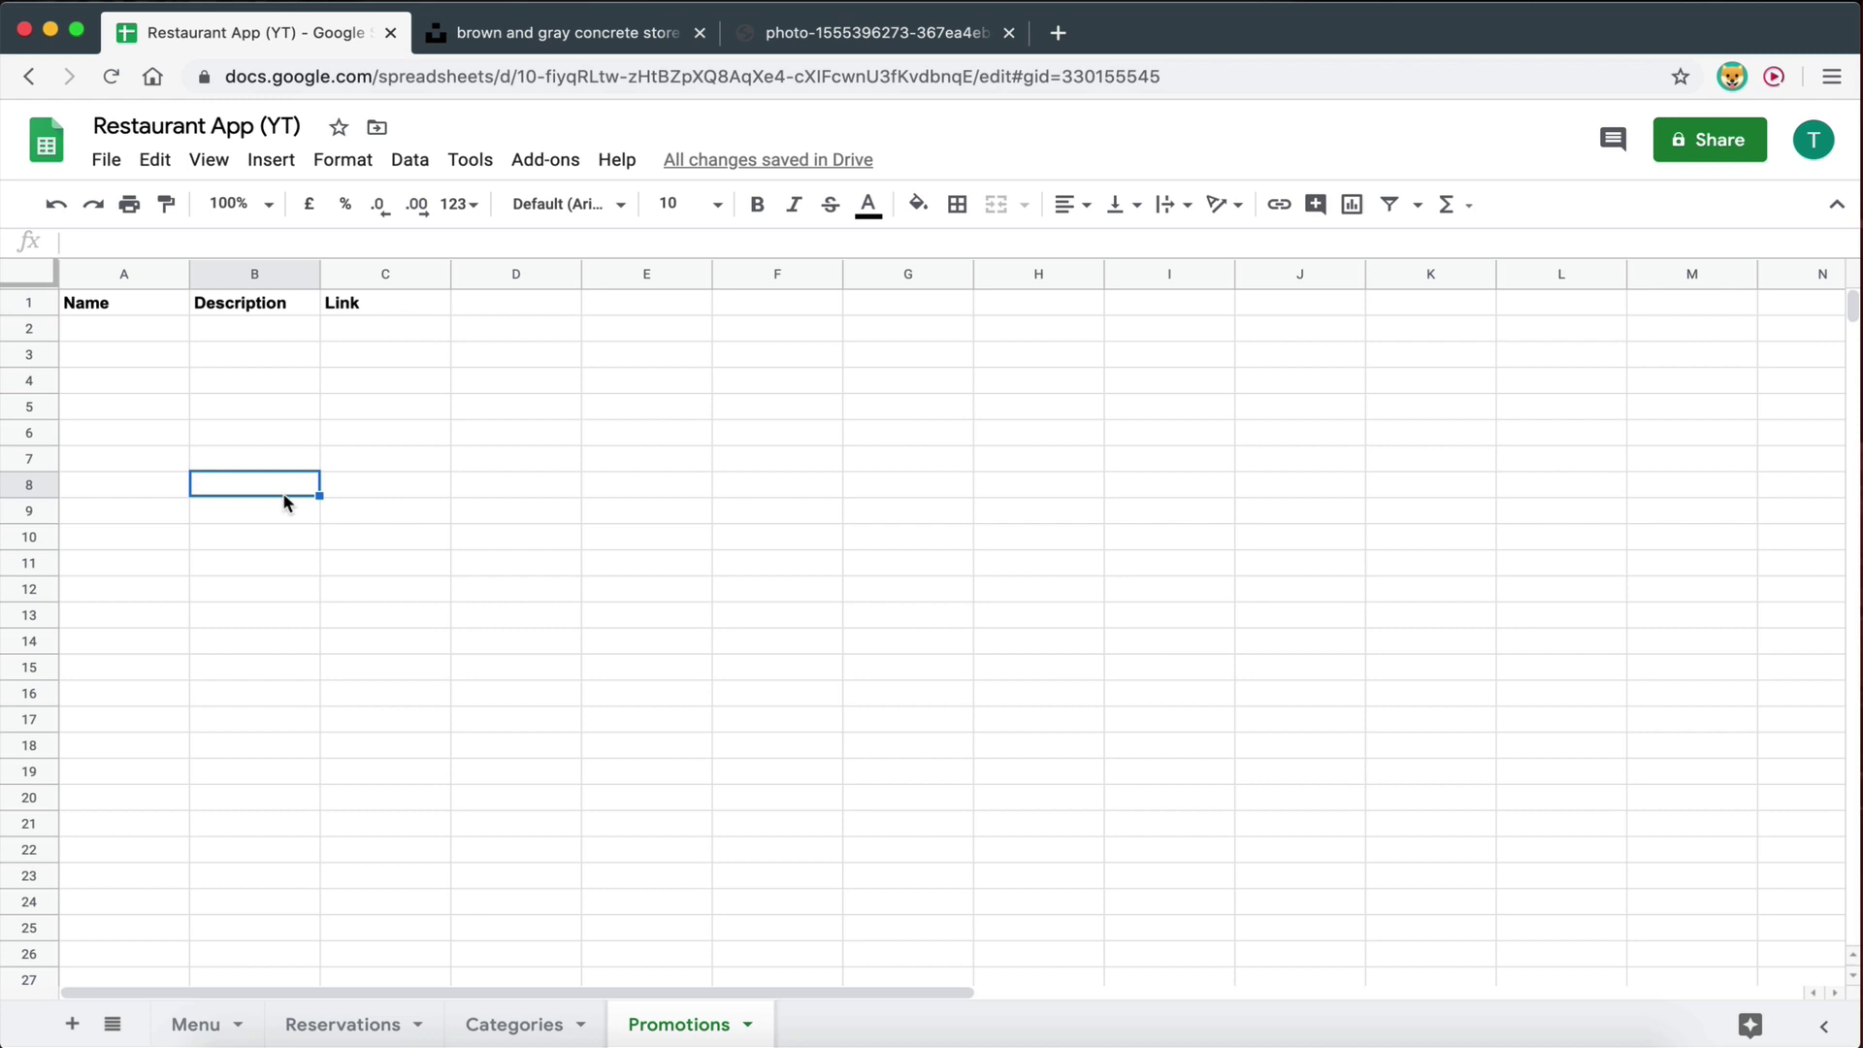
{"action": "left_click", "coordinate": [413, 381]}
{"action": "left_click", "coordinate": [367, 309]}
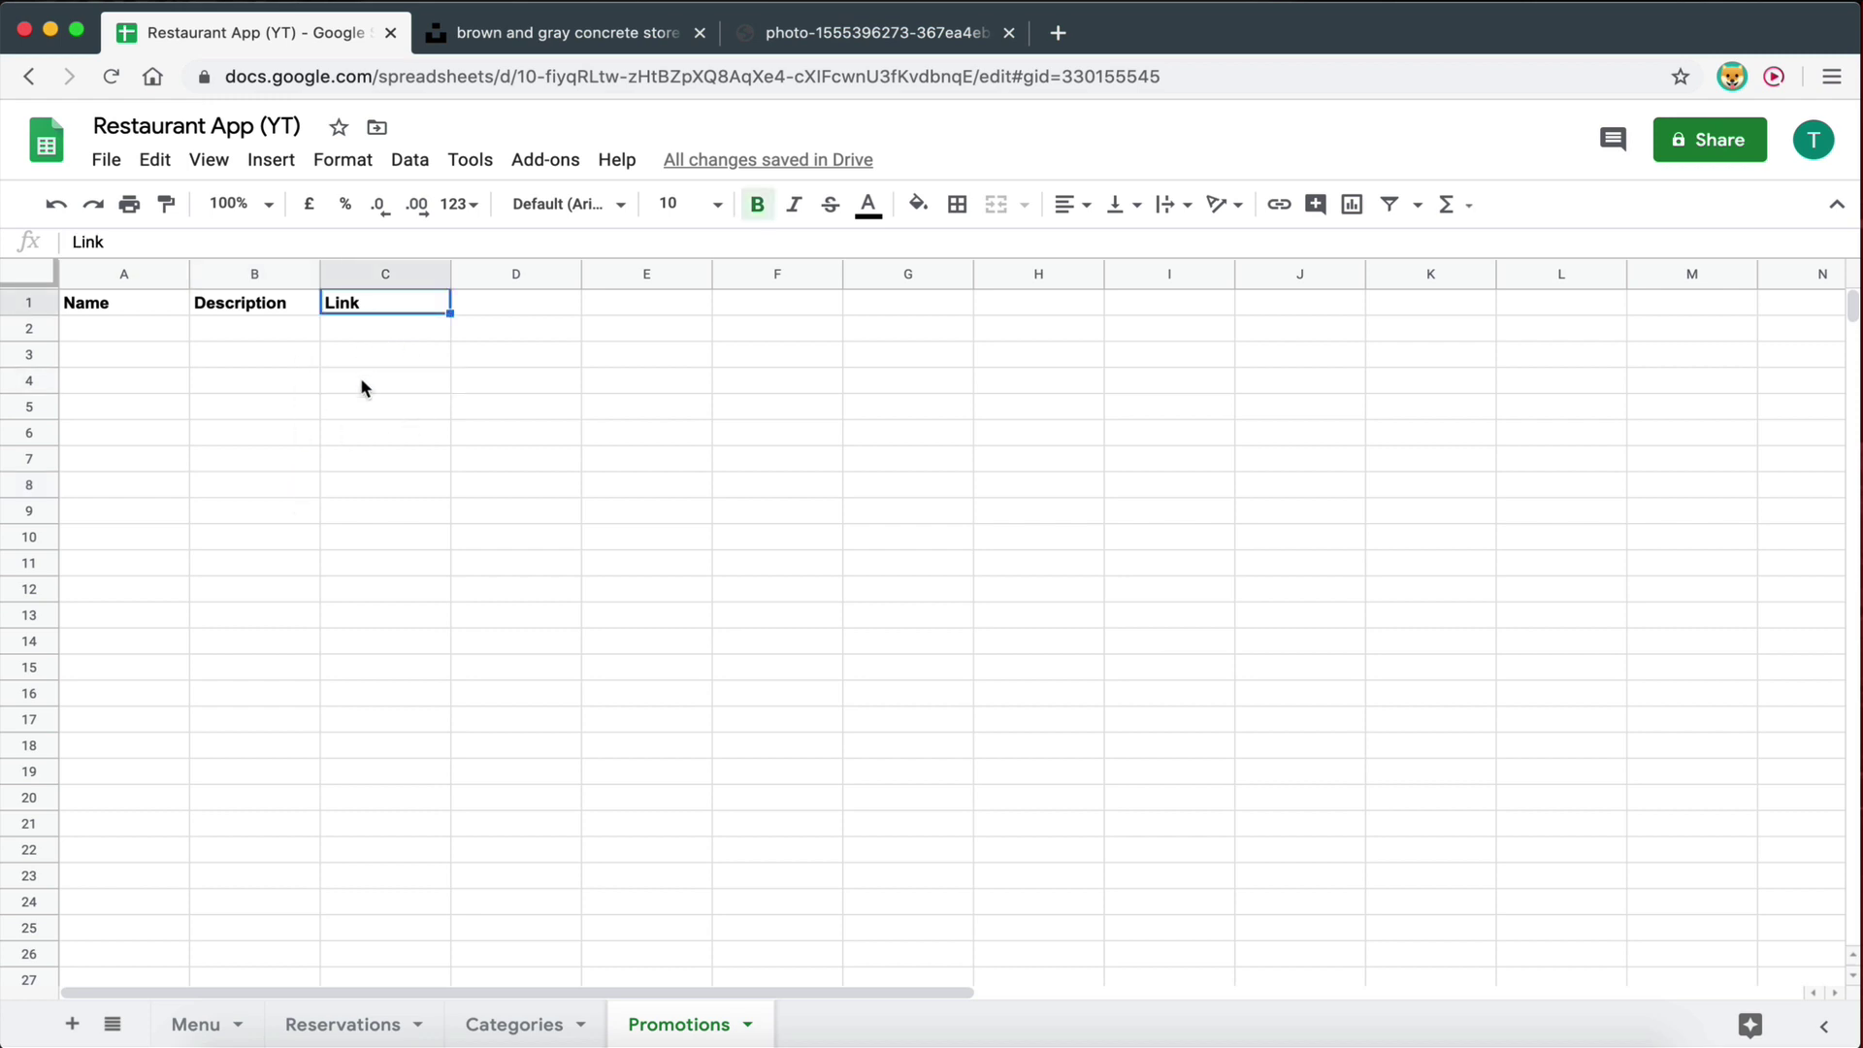
{"action": "left_click", "coordinate": [336, 326]}
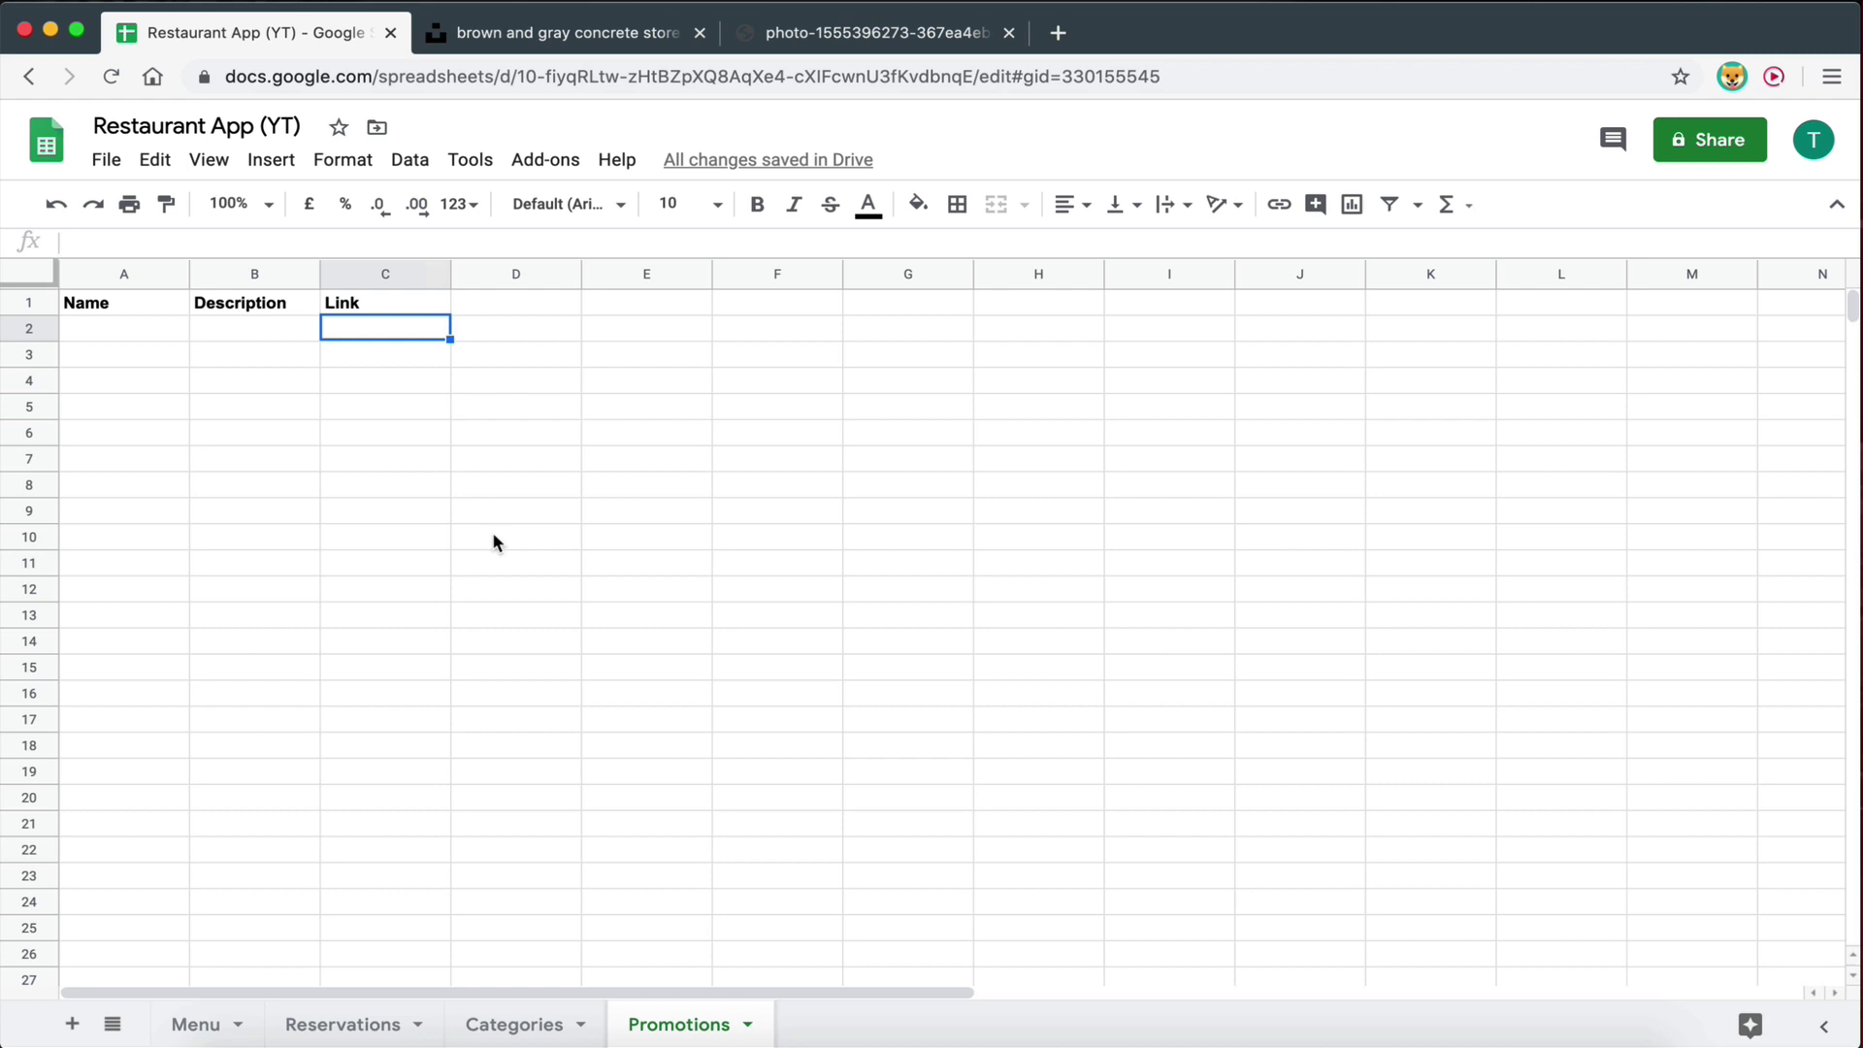
Enter a bold Price header in cell D1 and widen the Description column slightly.
{"action": "left_click", "coordinate": [506, 307]}
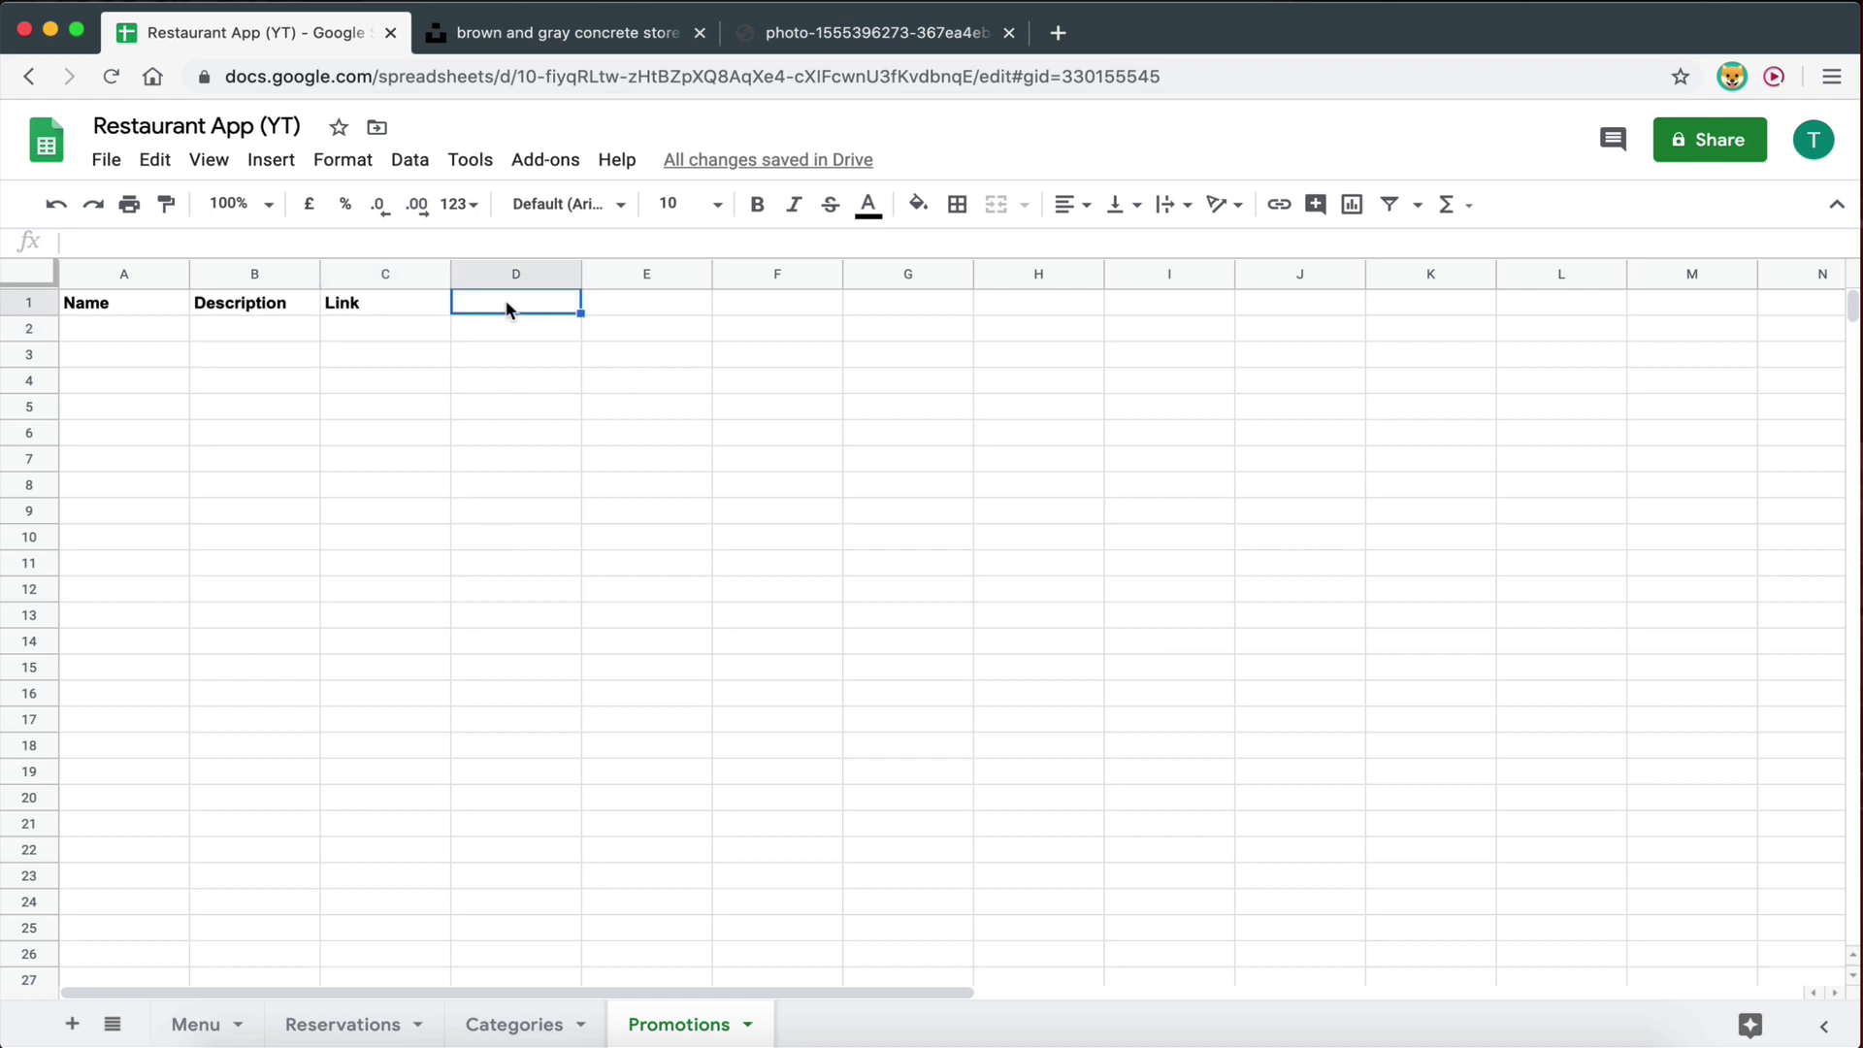
{"action": "type", "text": "P"}
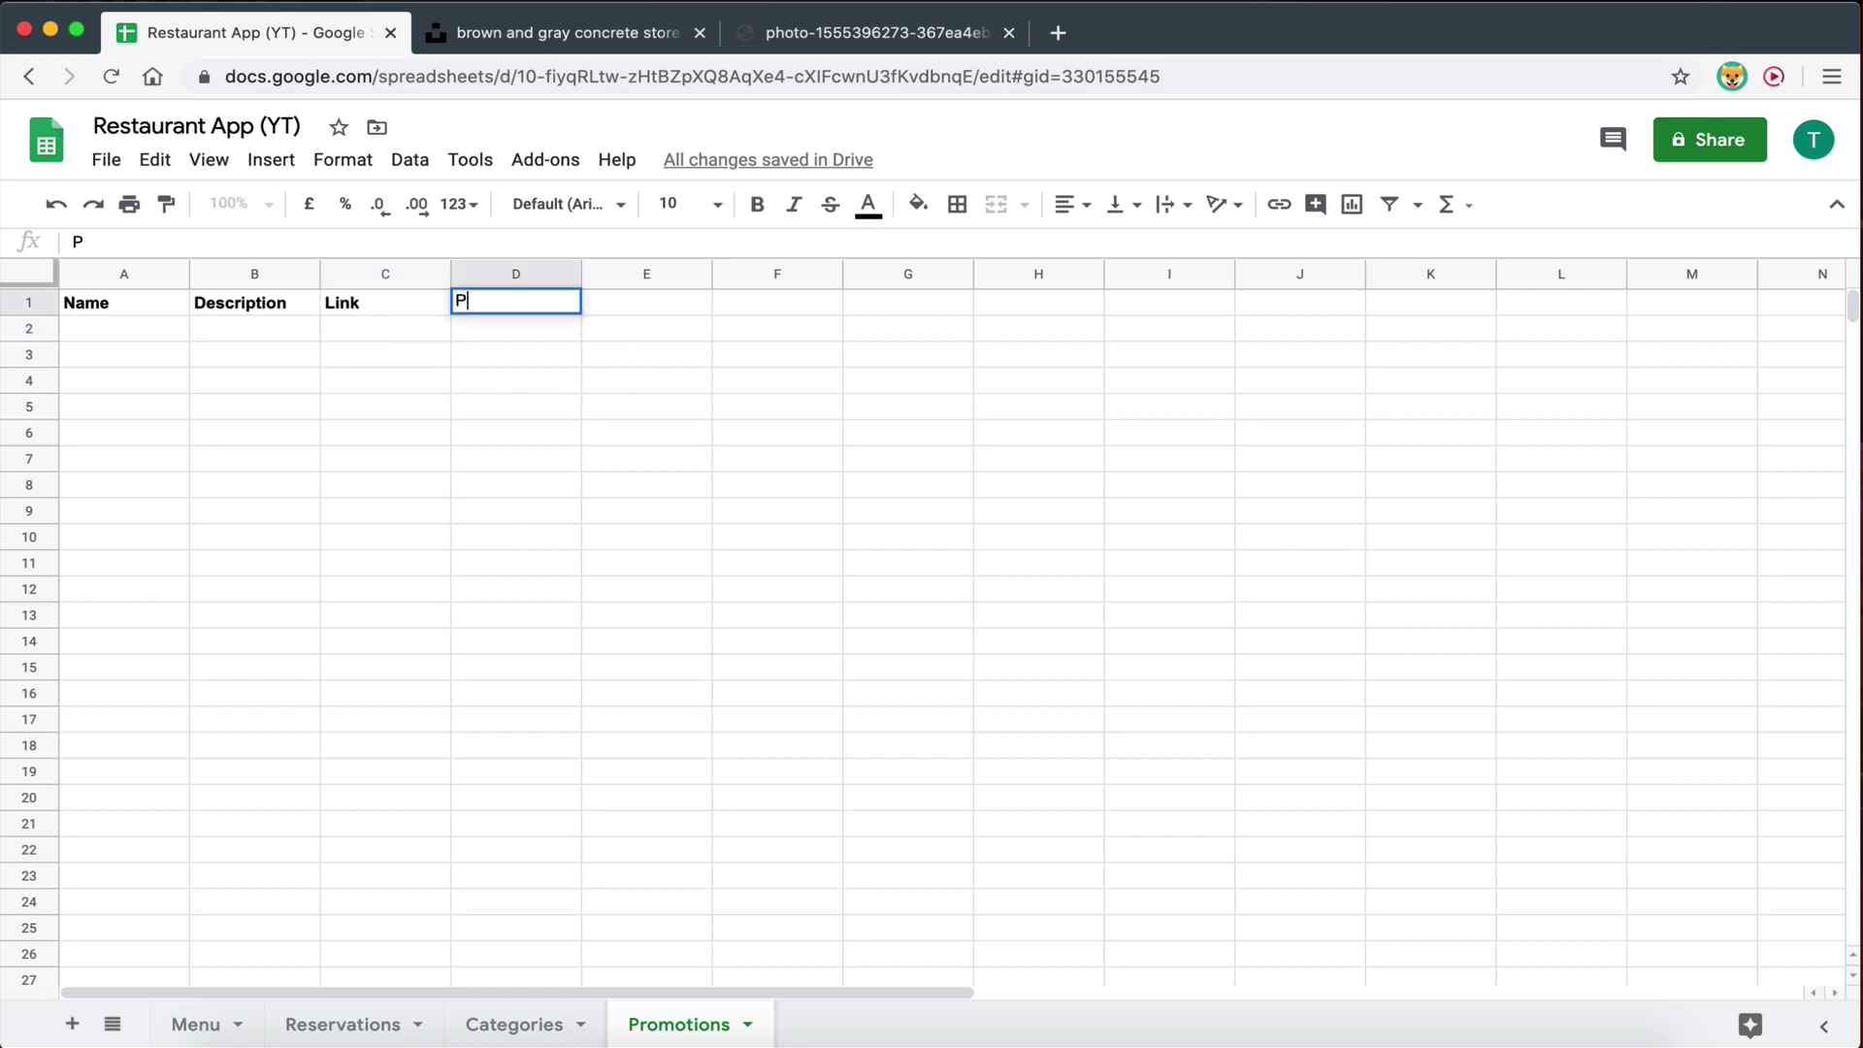
{"action": "type", "text": "rice"}
{"action": "left_click", "coordinate": [514, 347]}
{"action": "left_click", "coordinate": [504, 297]}
{"action": "key", "text": "ctrl+b"}
{"action": "left_click", "coordinate": [516, 411]}
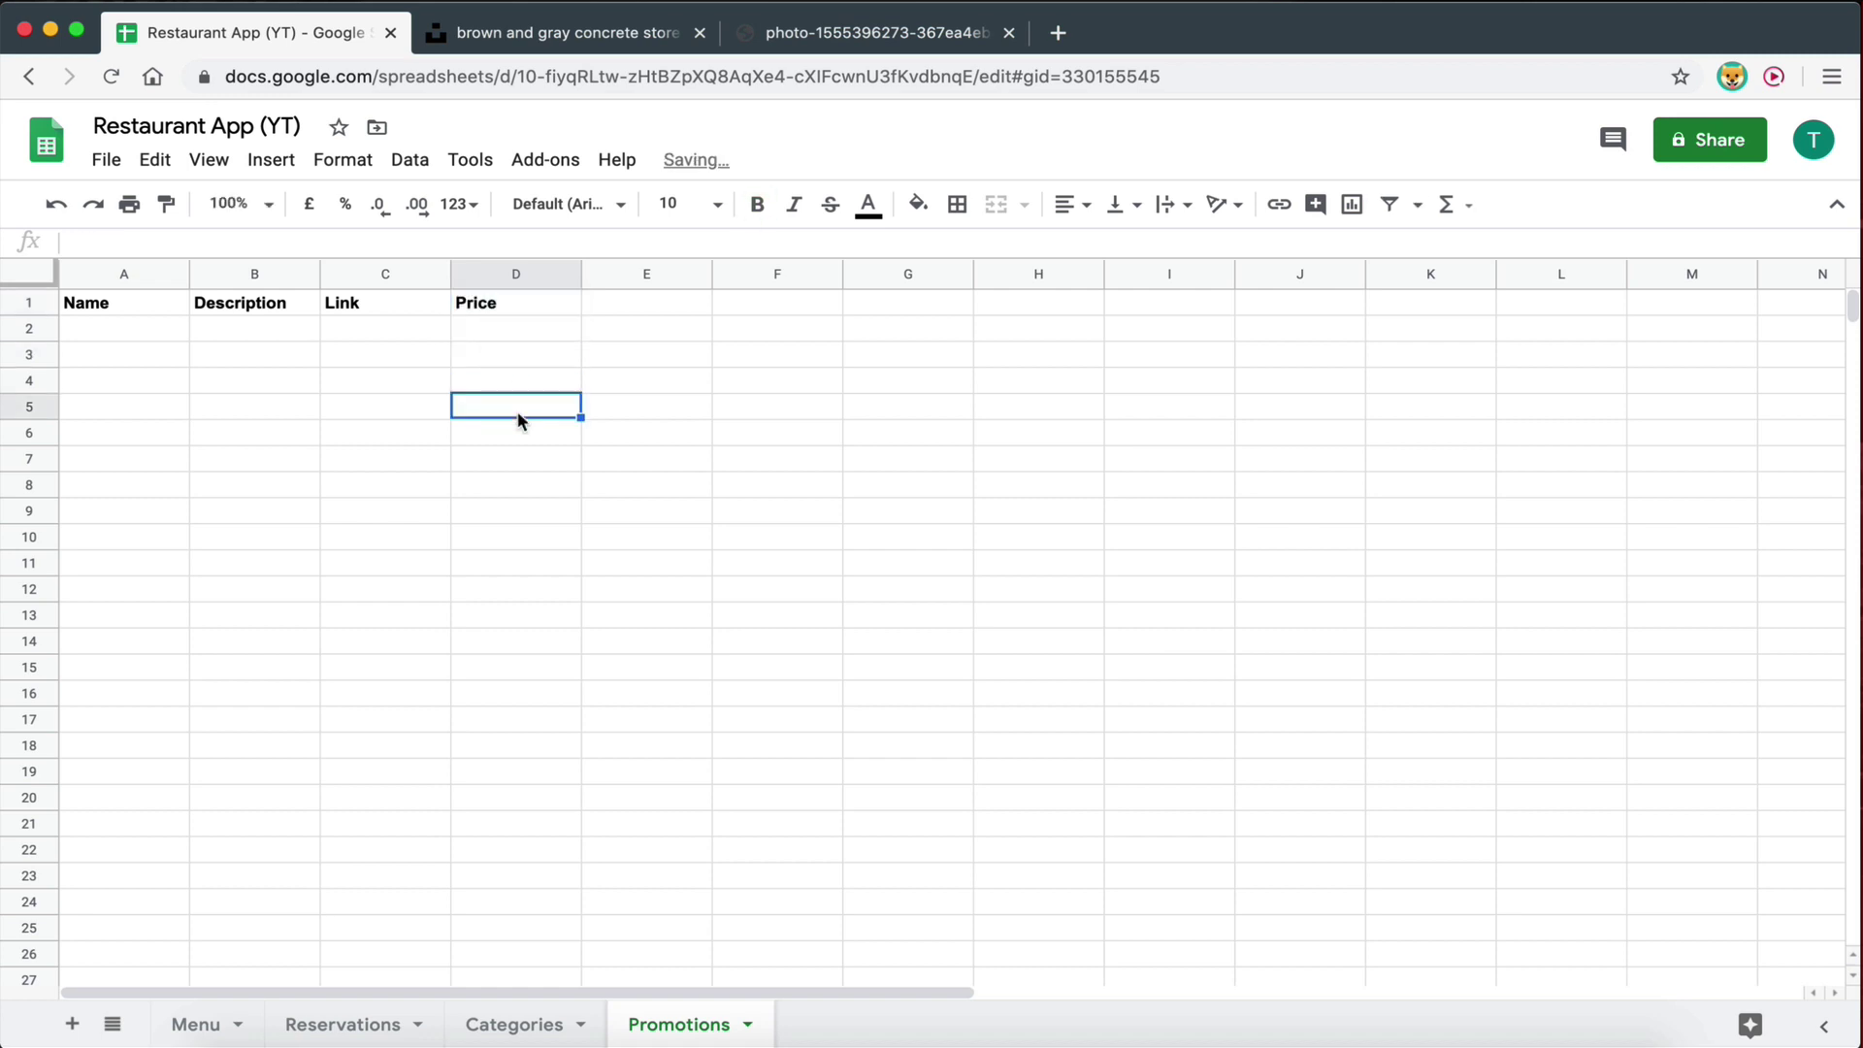
{"action": "left_click_drag", "start_coordinate": [321, 274], "coordinate": [344, 274]}
{"action": "left_click", "coordinate": [347, 457]}
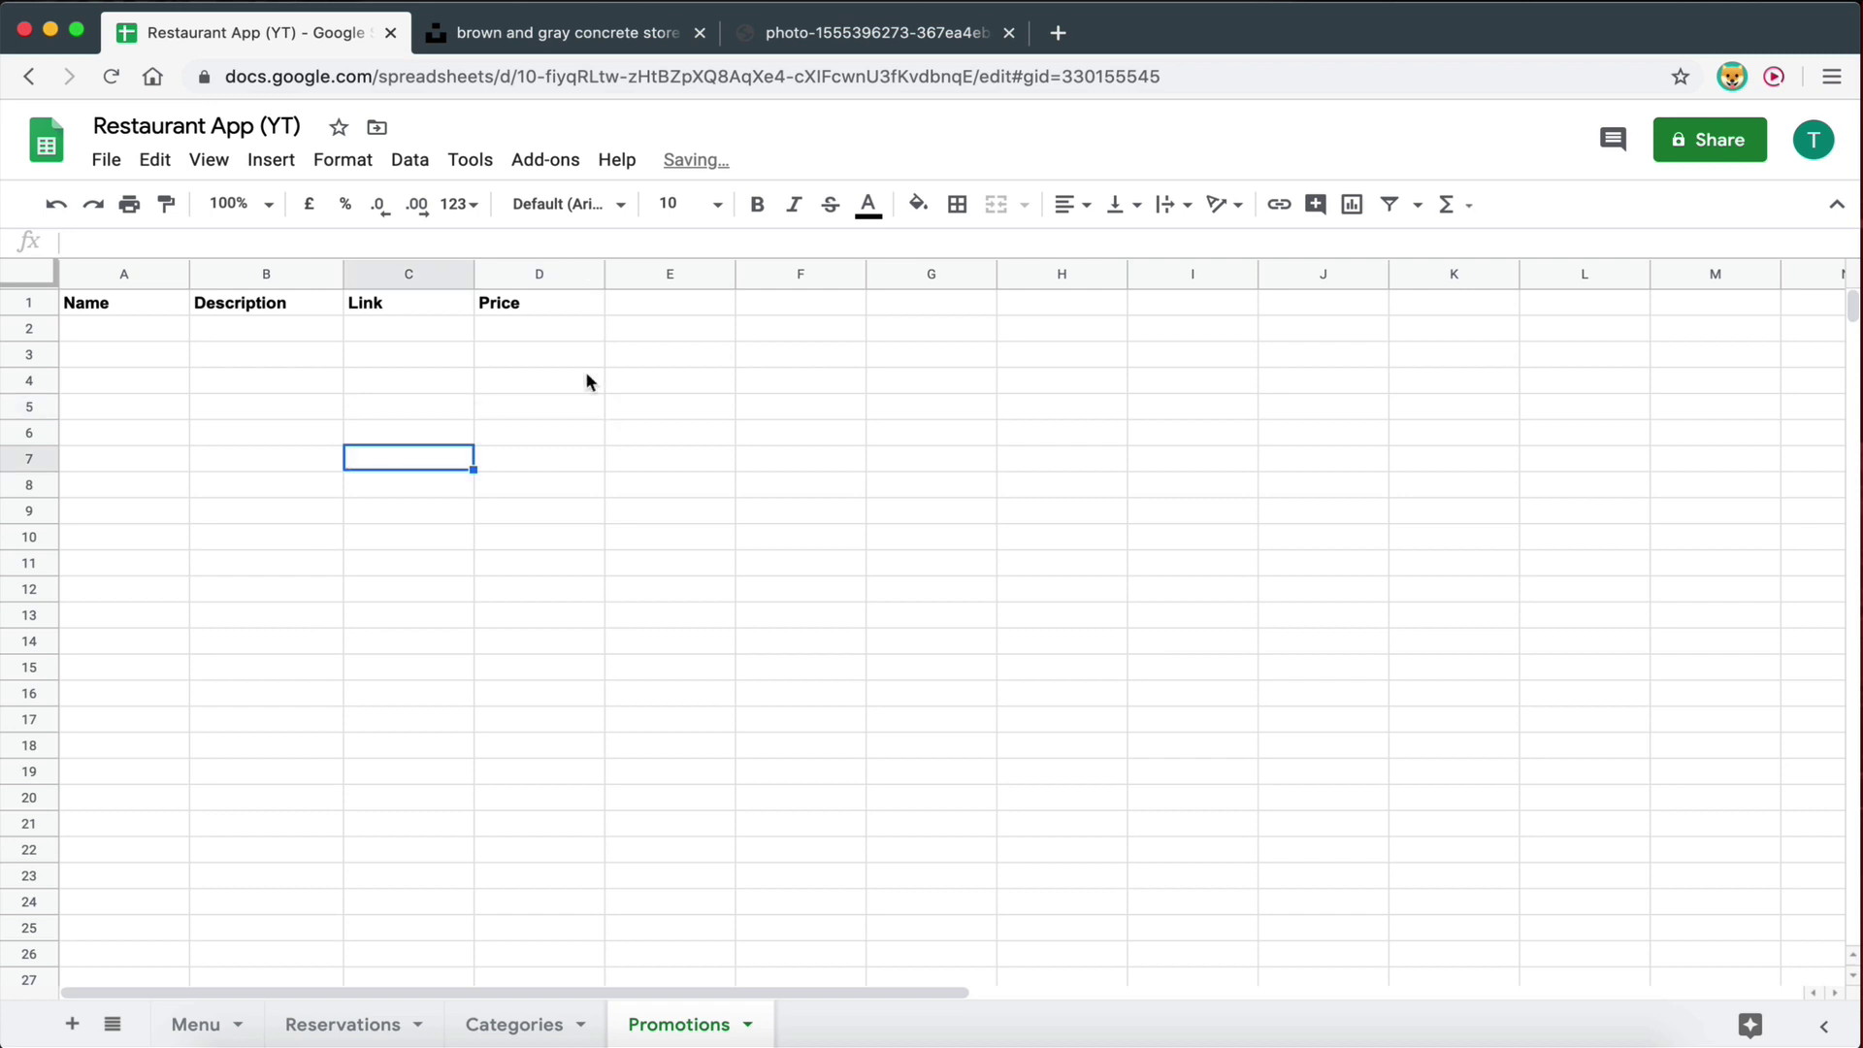
Enter the header Expiry Date in cell E1 of the Promotions sheet and make it bold.
{"action": "left_click", "coordinate": [649, 307]}
{"action": "type", "text": "Expiry"}
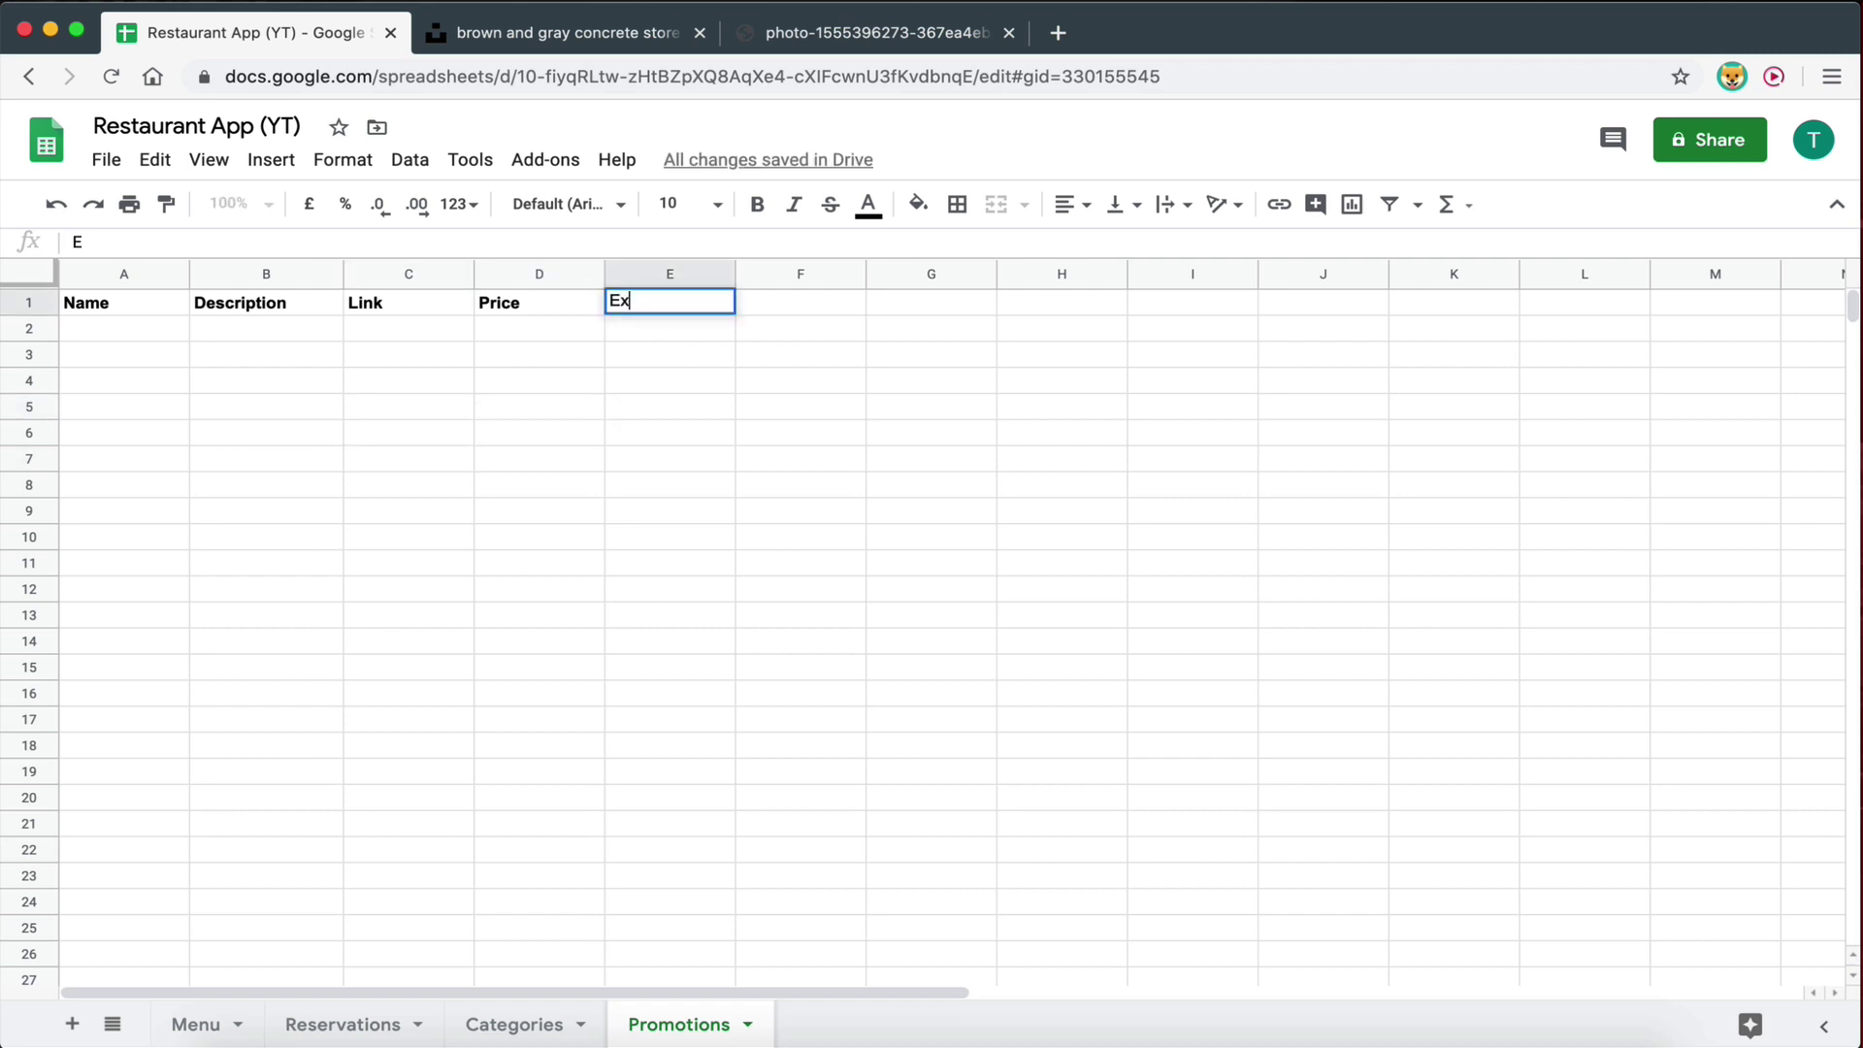
{"action": "key", "text": "BackSpace"}
{"action": "key", "text": "BackSpace"}
{"action": "key", "text": "BackSpace"}
{"action": "key", "text": "BackSpace"}
{"action": "type", "text": "iry Date"}
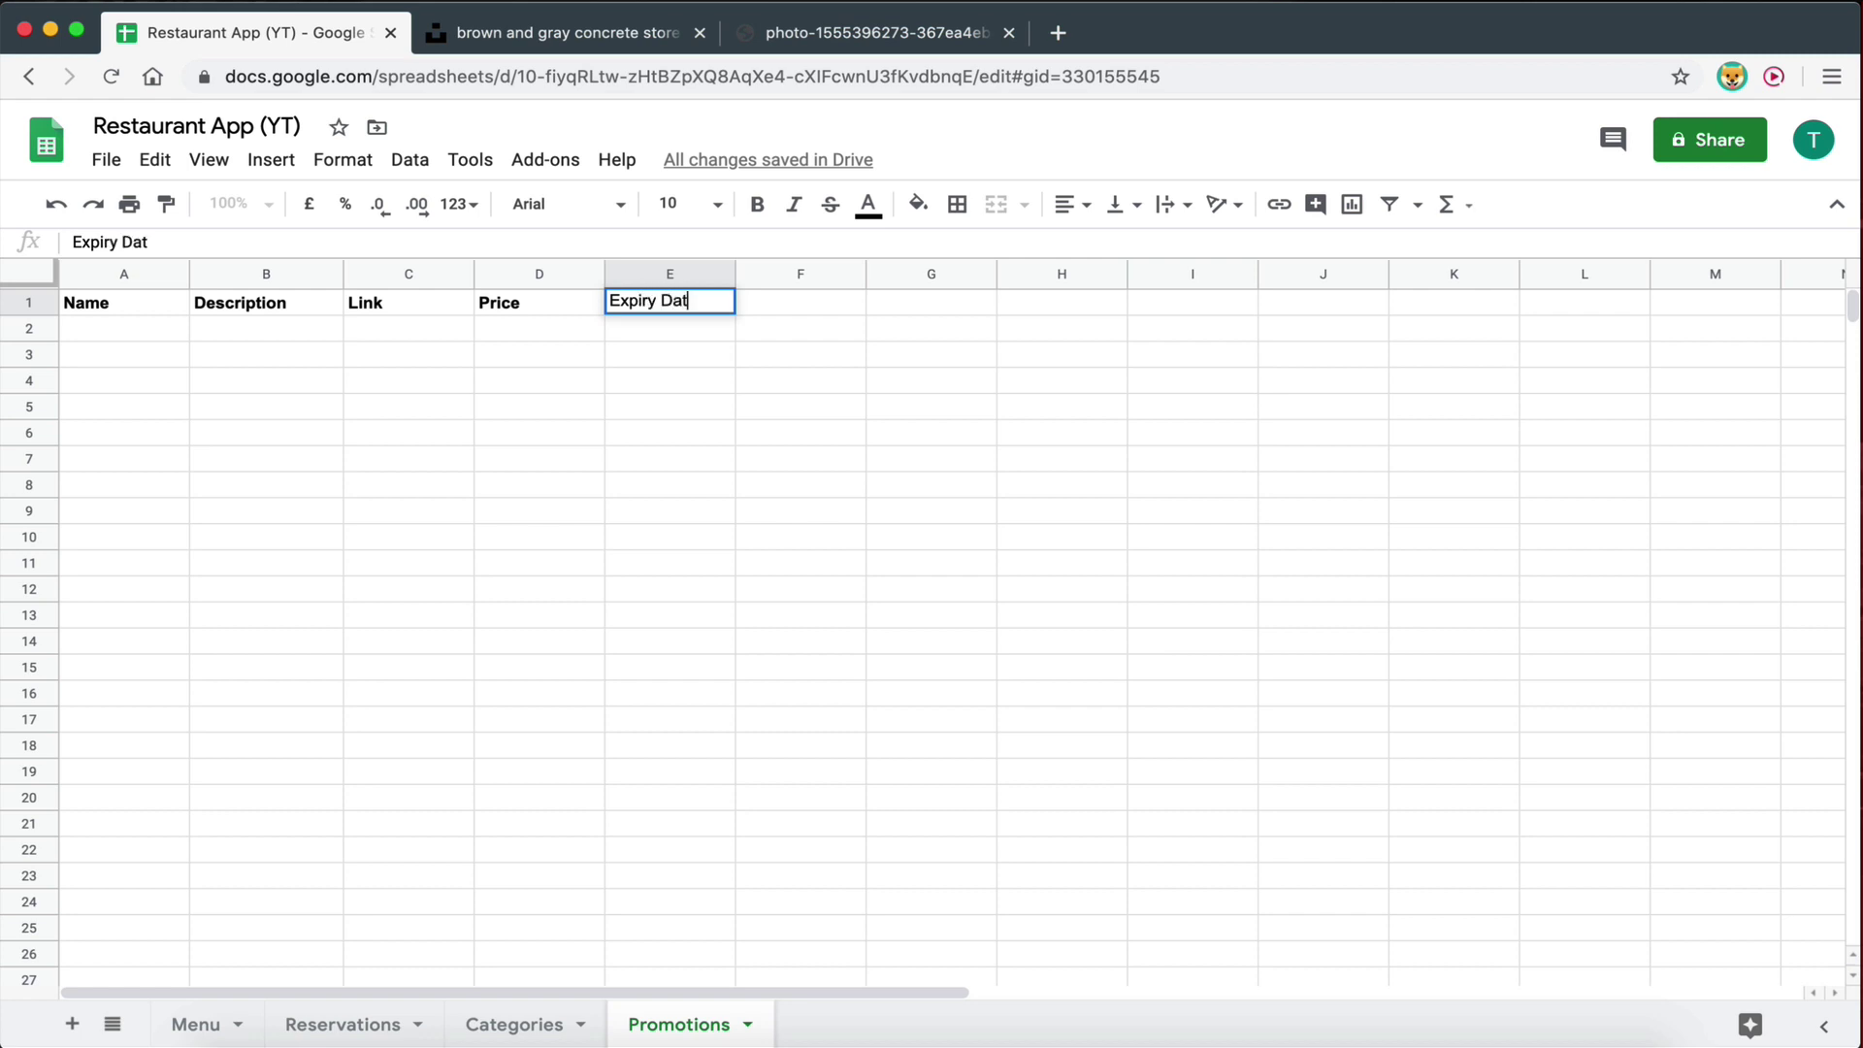
{"action": "left_click", "coordinate": [669, 406]}
{"action": "left_click", "coordinate": [652, 308]}
{"action": "key", "text": "super+b"}
{"action": "left_click", "coordinate": [654, 375]}
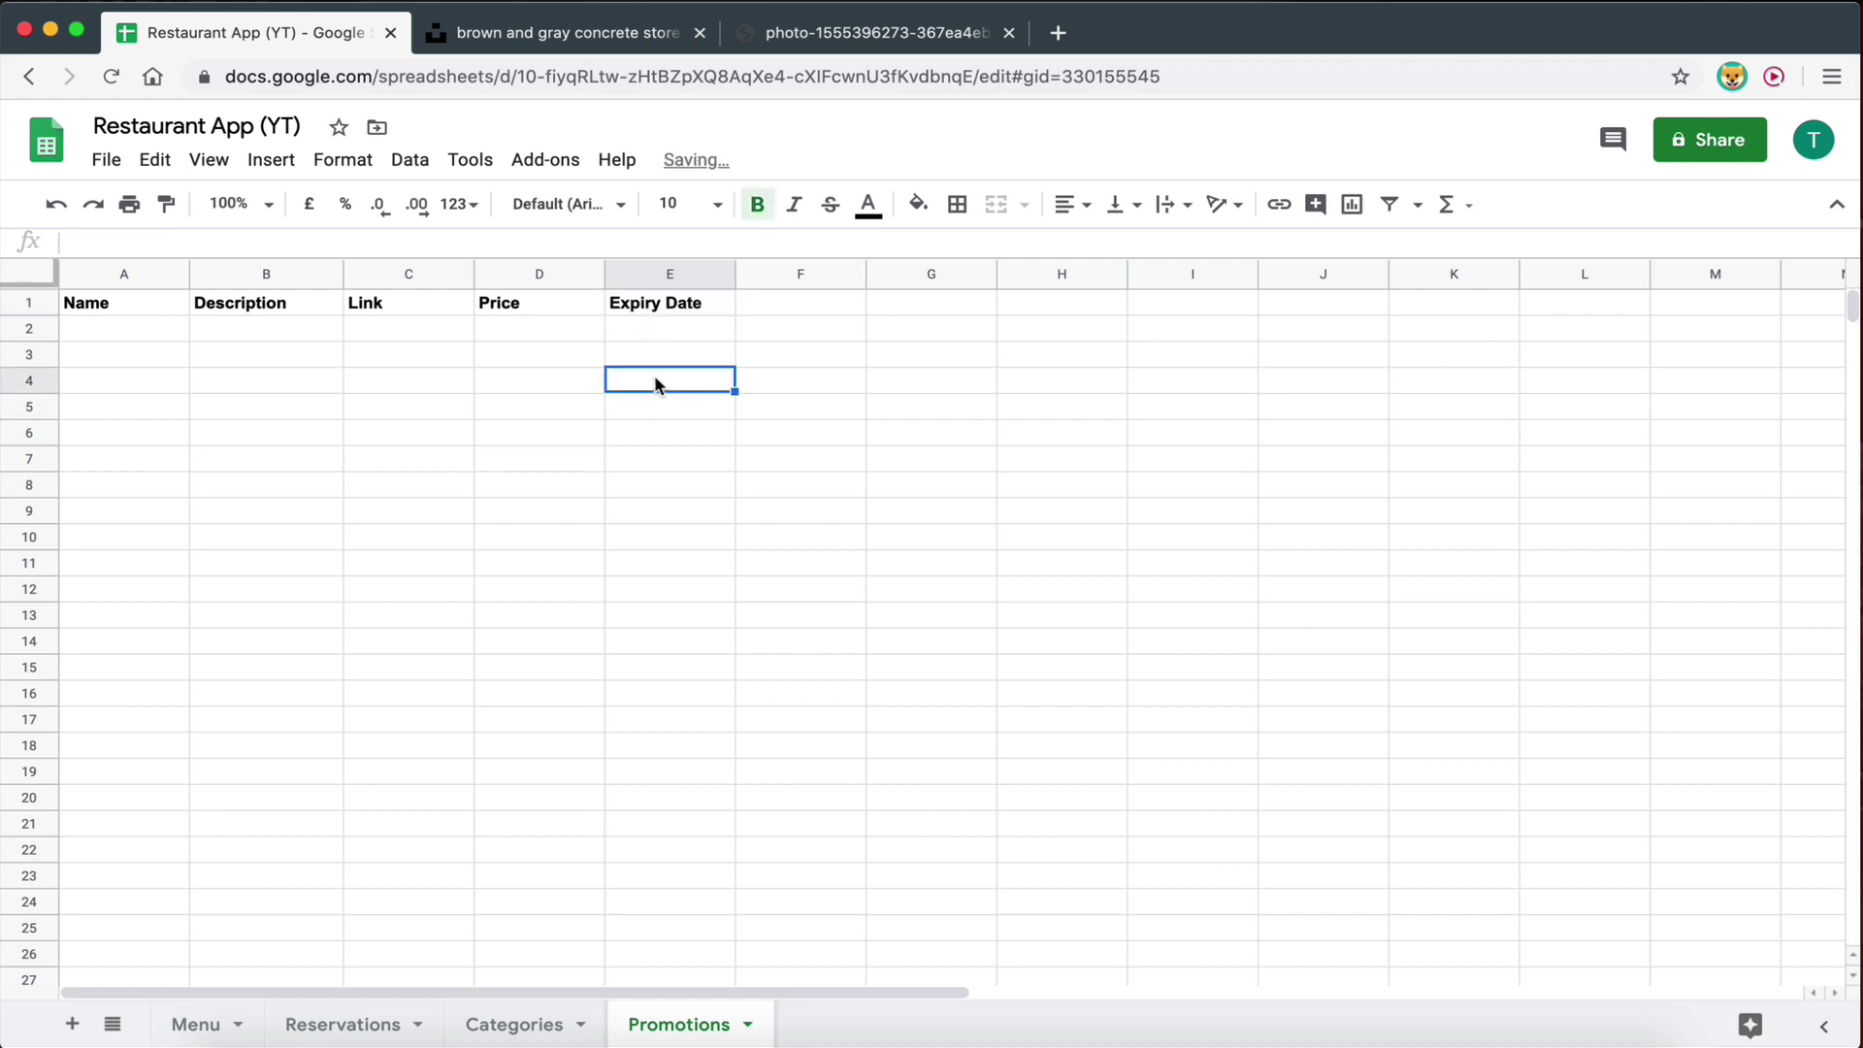
Enter a bold Terms And Conditions header in cell F1 and widen its column to fit the text.
{"action": "left_click", "coordinate": [784, 296]}
{"action": "type", "text": "Te"}
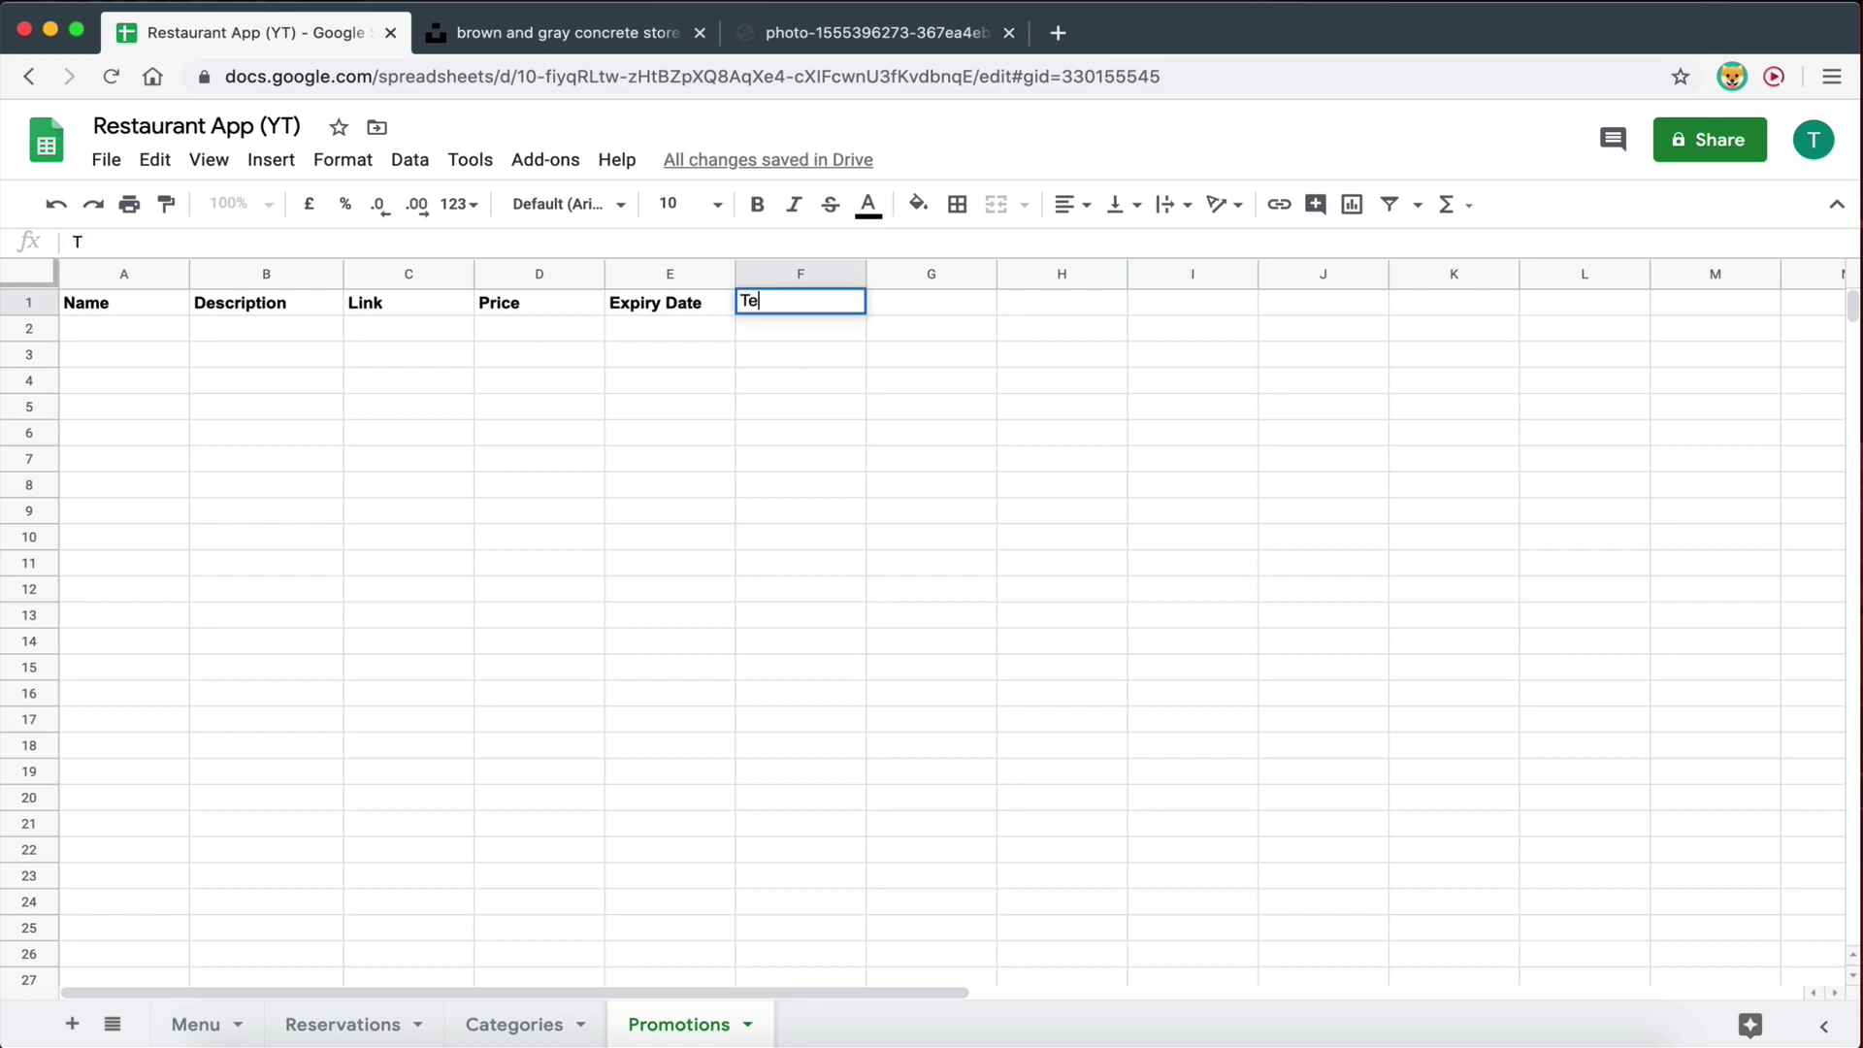
{"action": "type", "text": "rms And Conditions"}
{"action": "left_click_drag", "start_coordinate": [795, 432], "coordinate": [790, 457]}
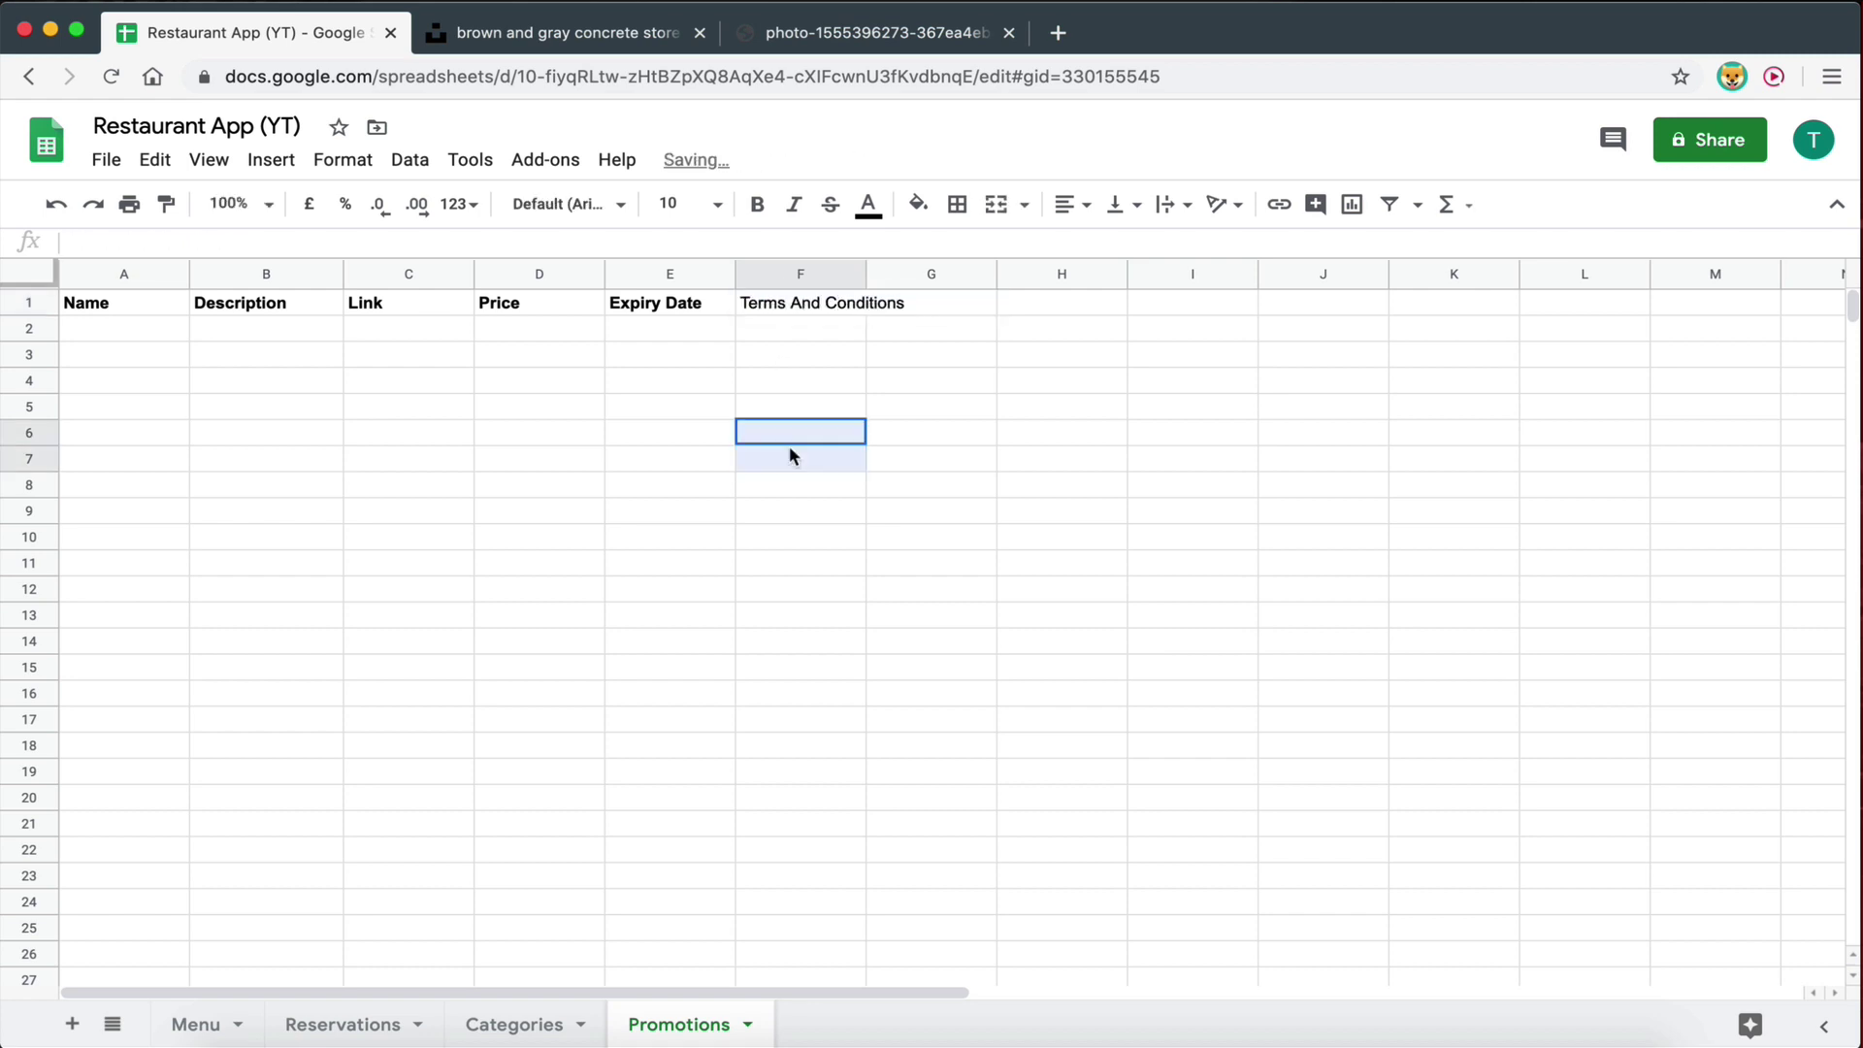
{"action": "left_click_drag", "start_coordinate": [864, 280], "coordinate": [937, 280]}
{"action": "left_click", "coordinate": [892, 465]}
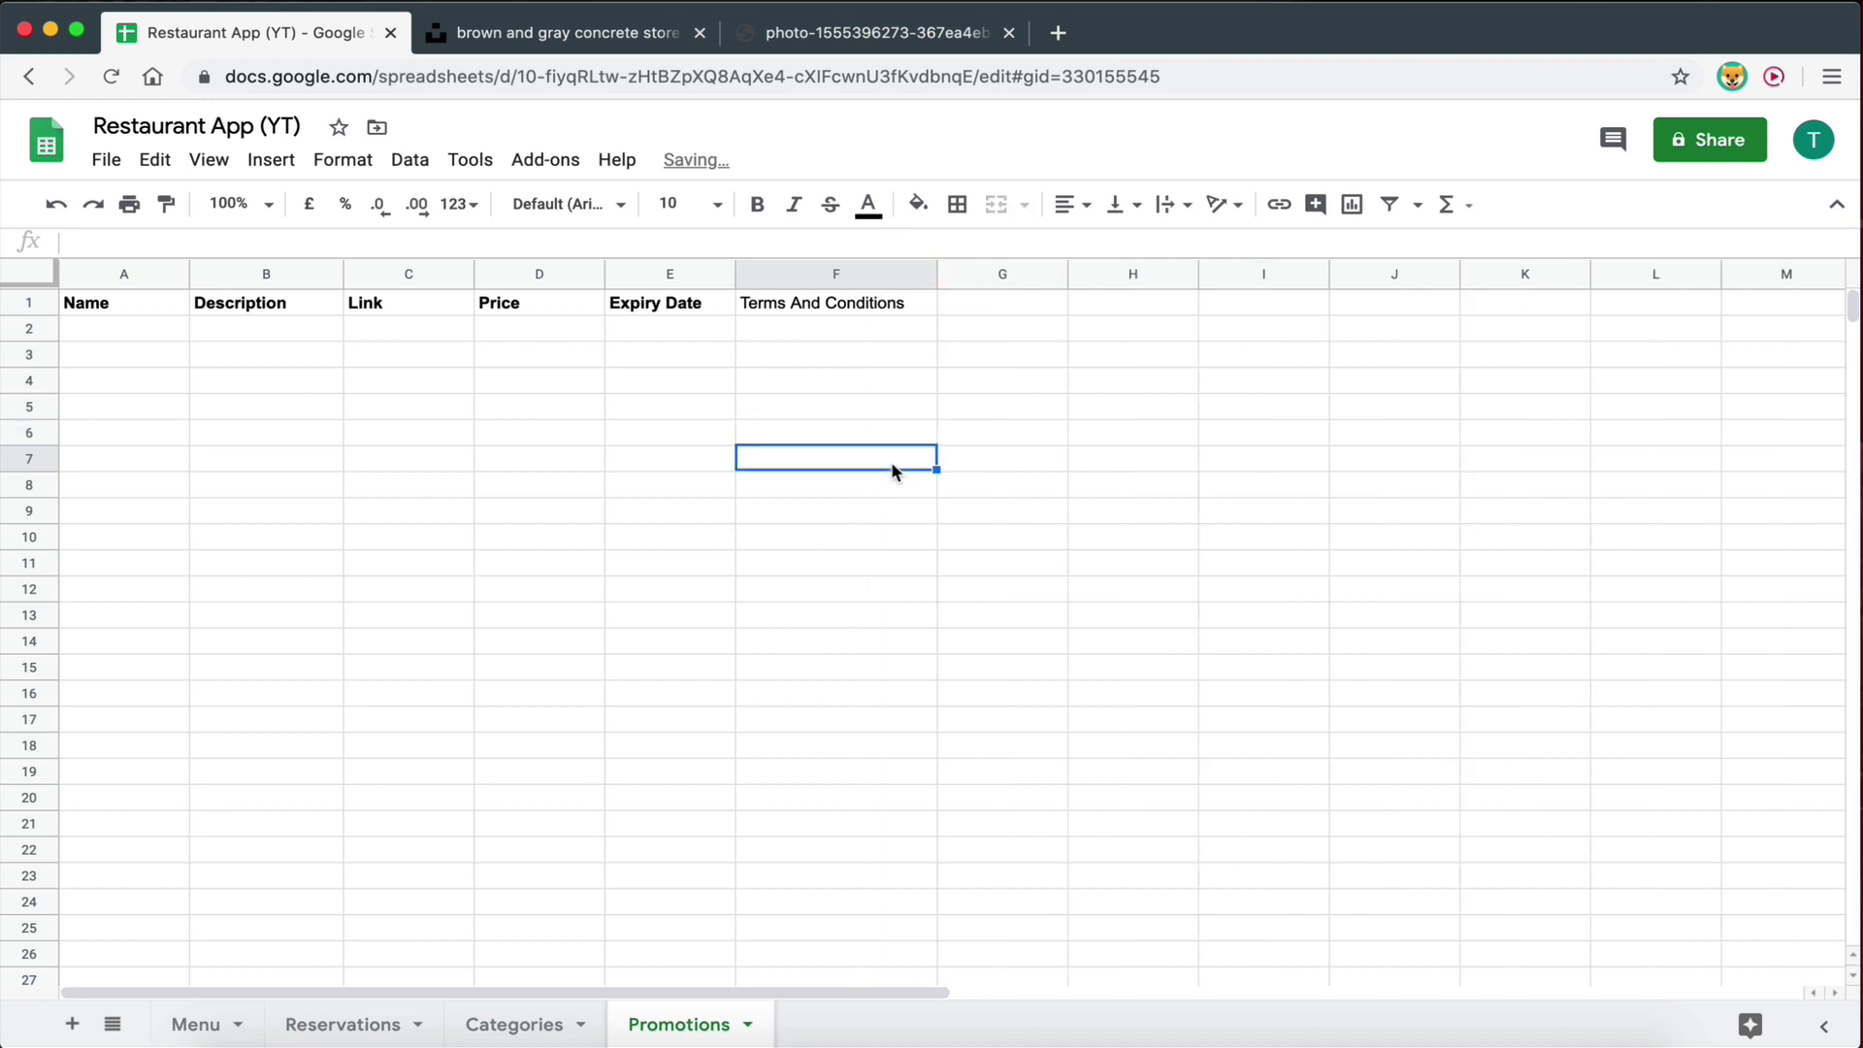
{"action": "left_click", "coordinate": [819, 302]}
{"action": "key", "text": "ctrl+b"}
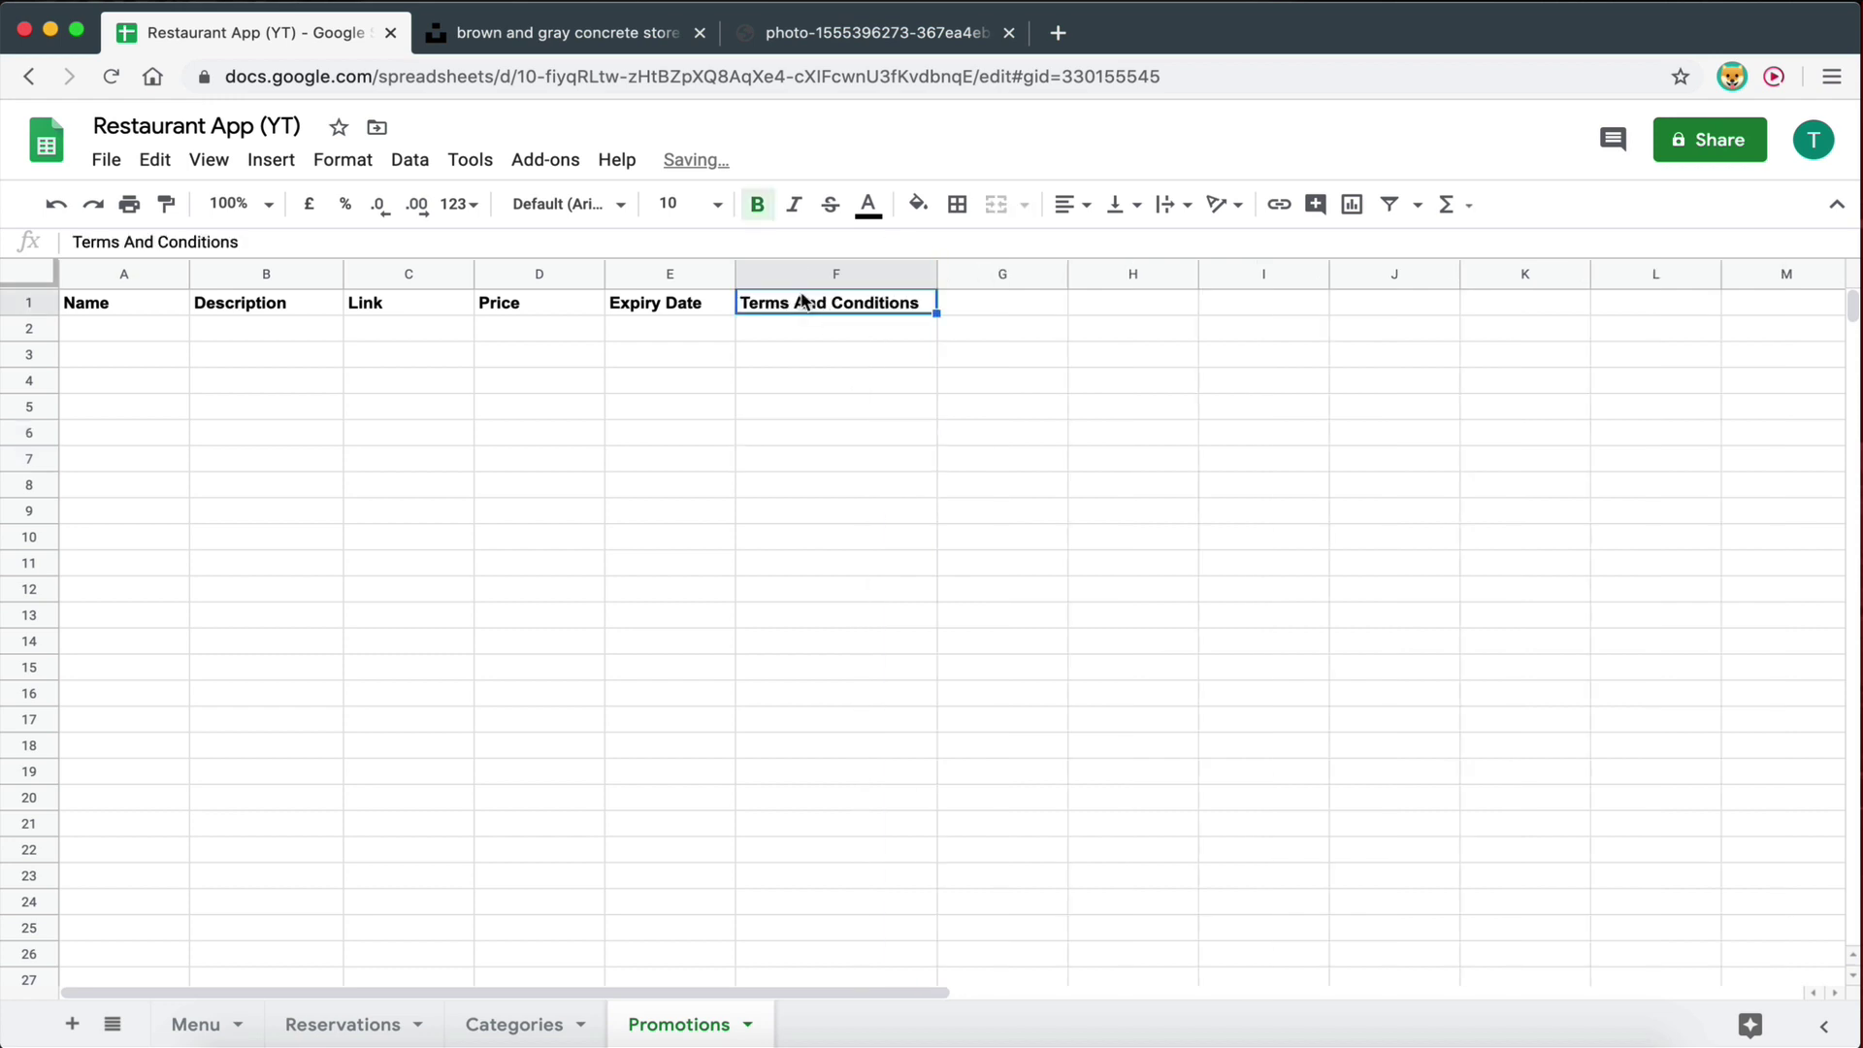
{"action": "left_click", "coordinate": [788, 406]}
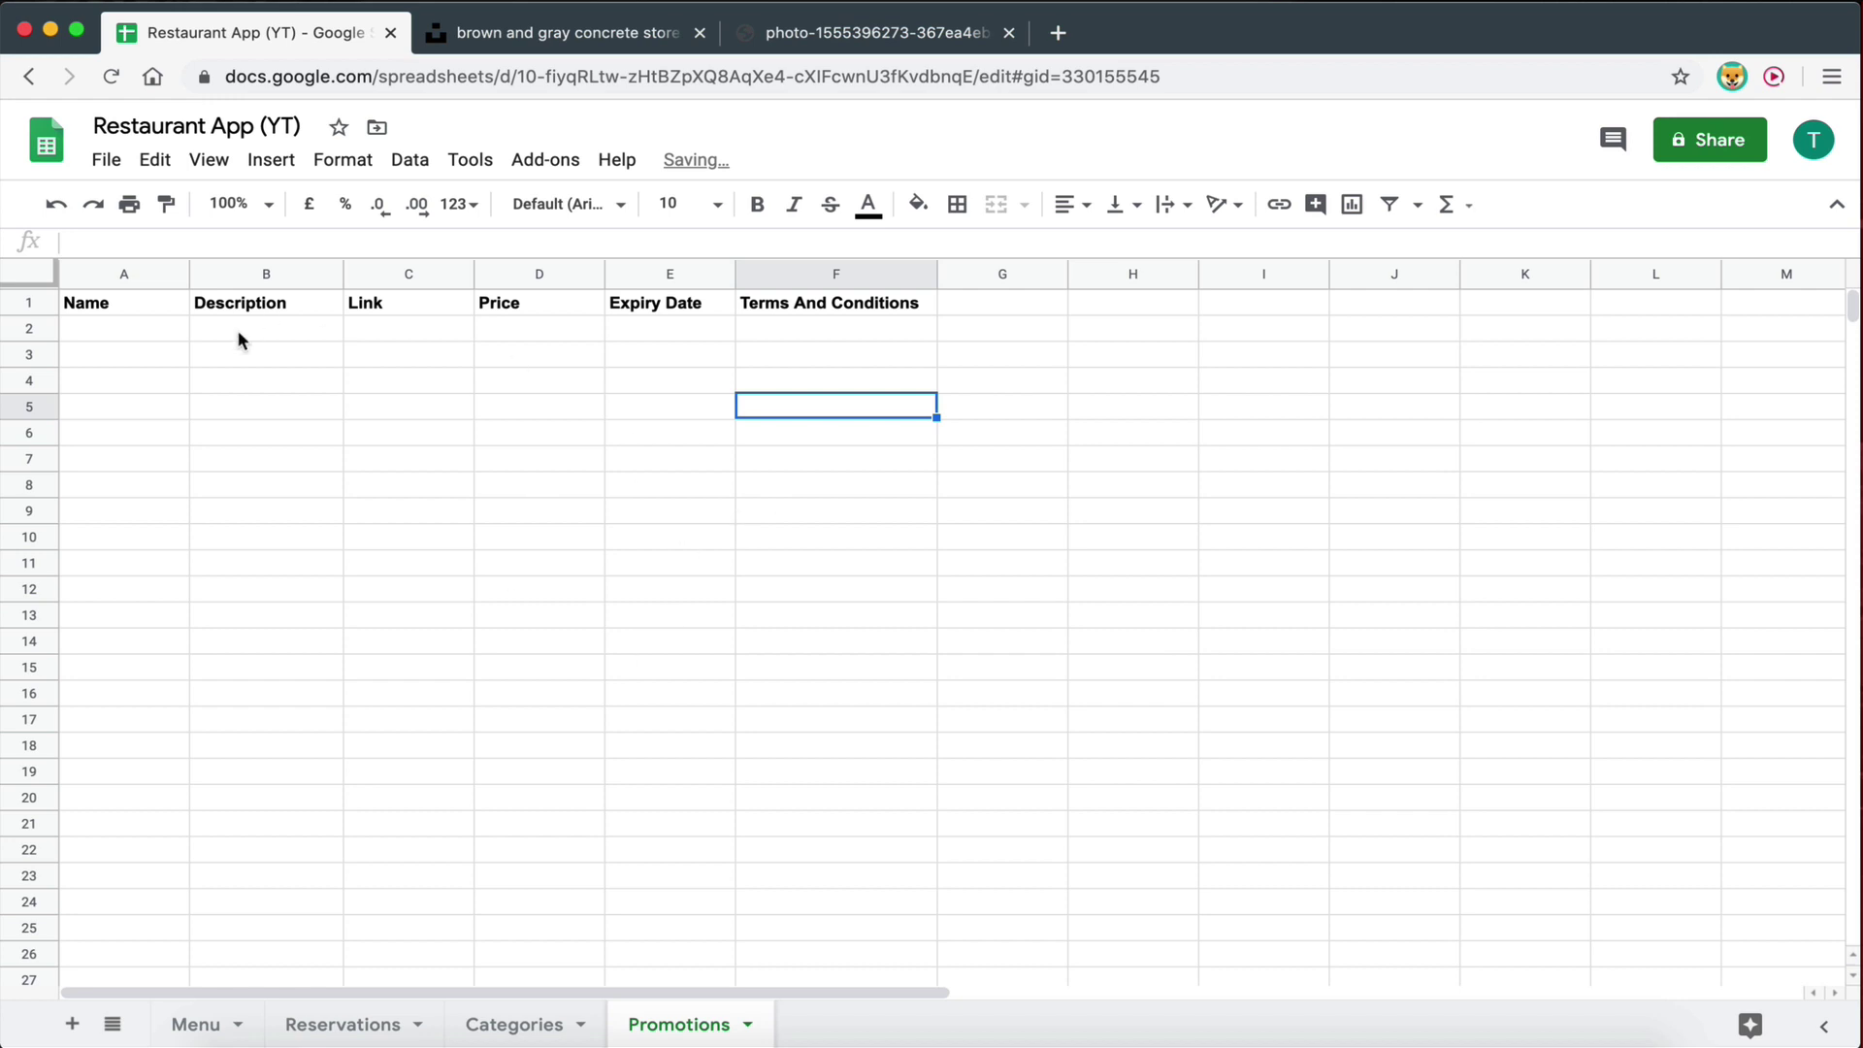
Enter the header Image in cell G1 and make it bold.
{"action": "left_click", "coordinate": [142, 333]}
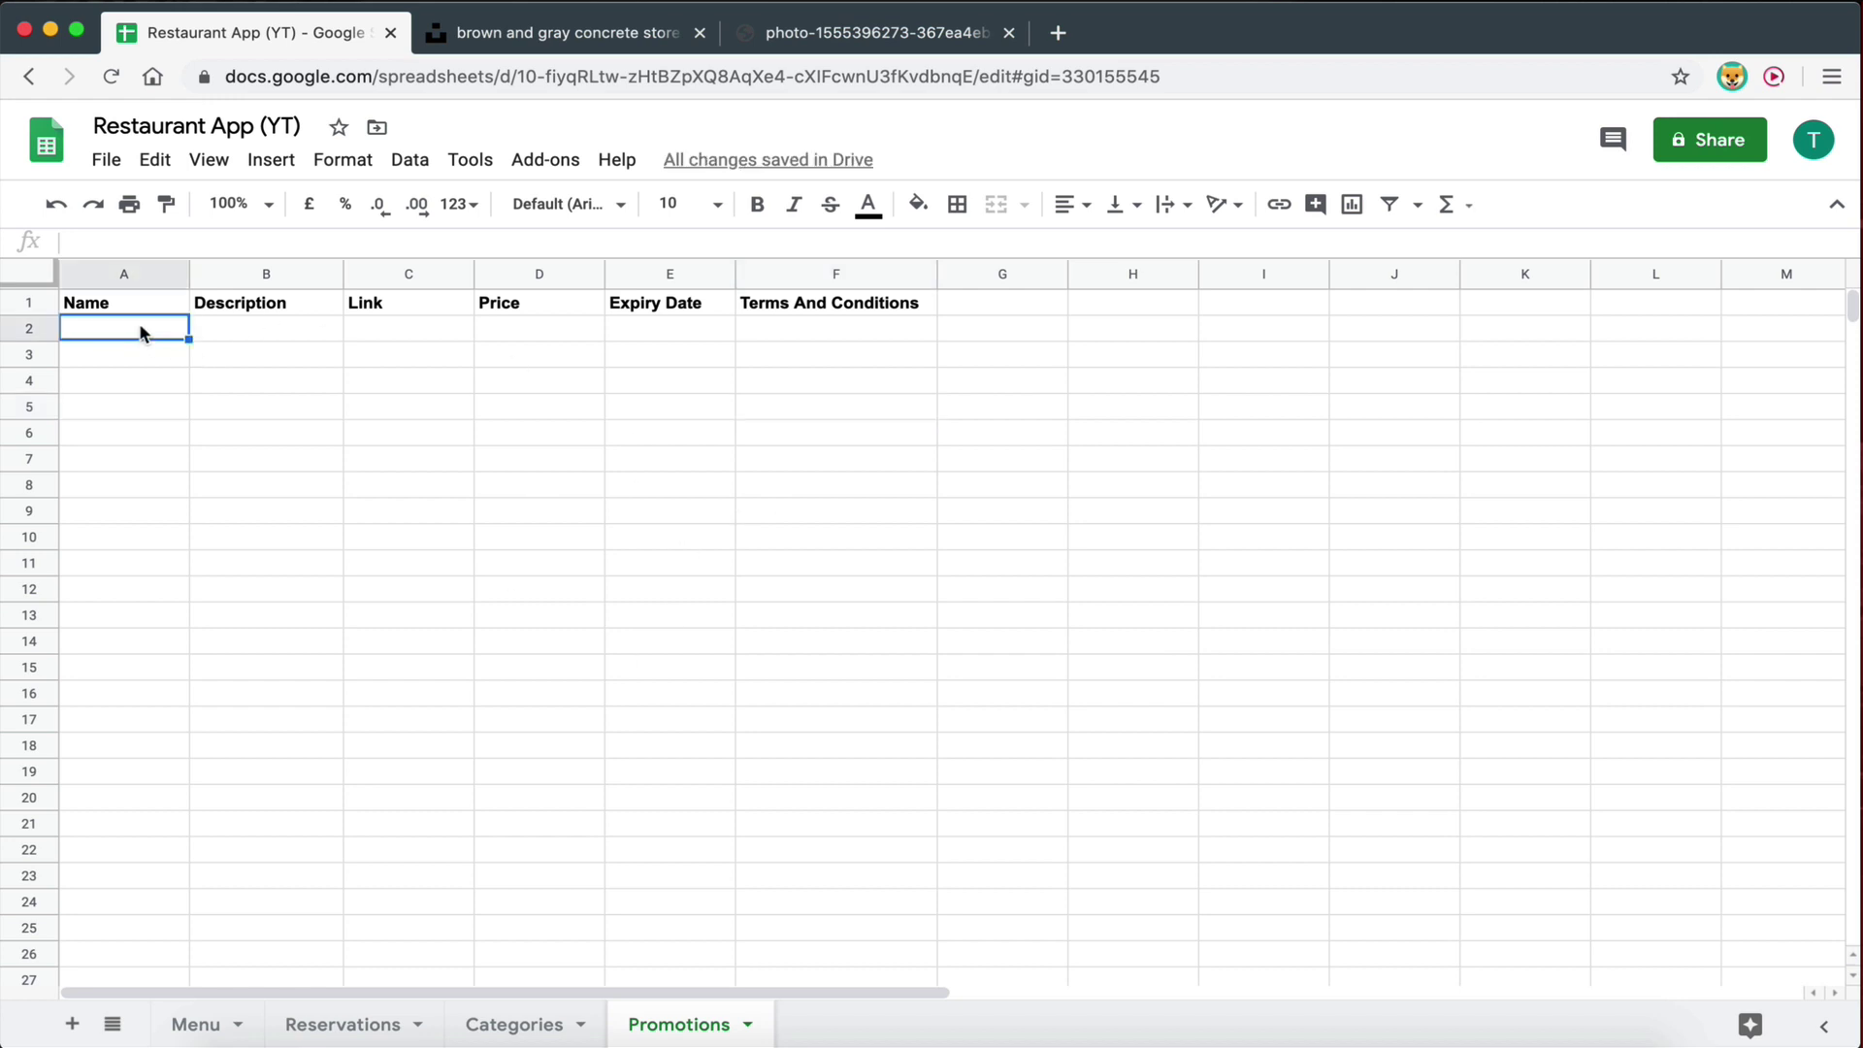
{"action": "left_click", "coordinate": [788, 39]}
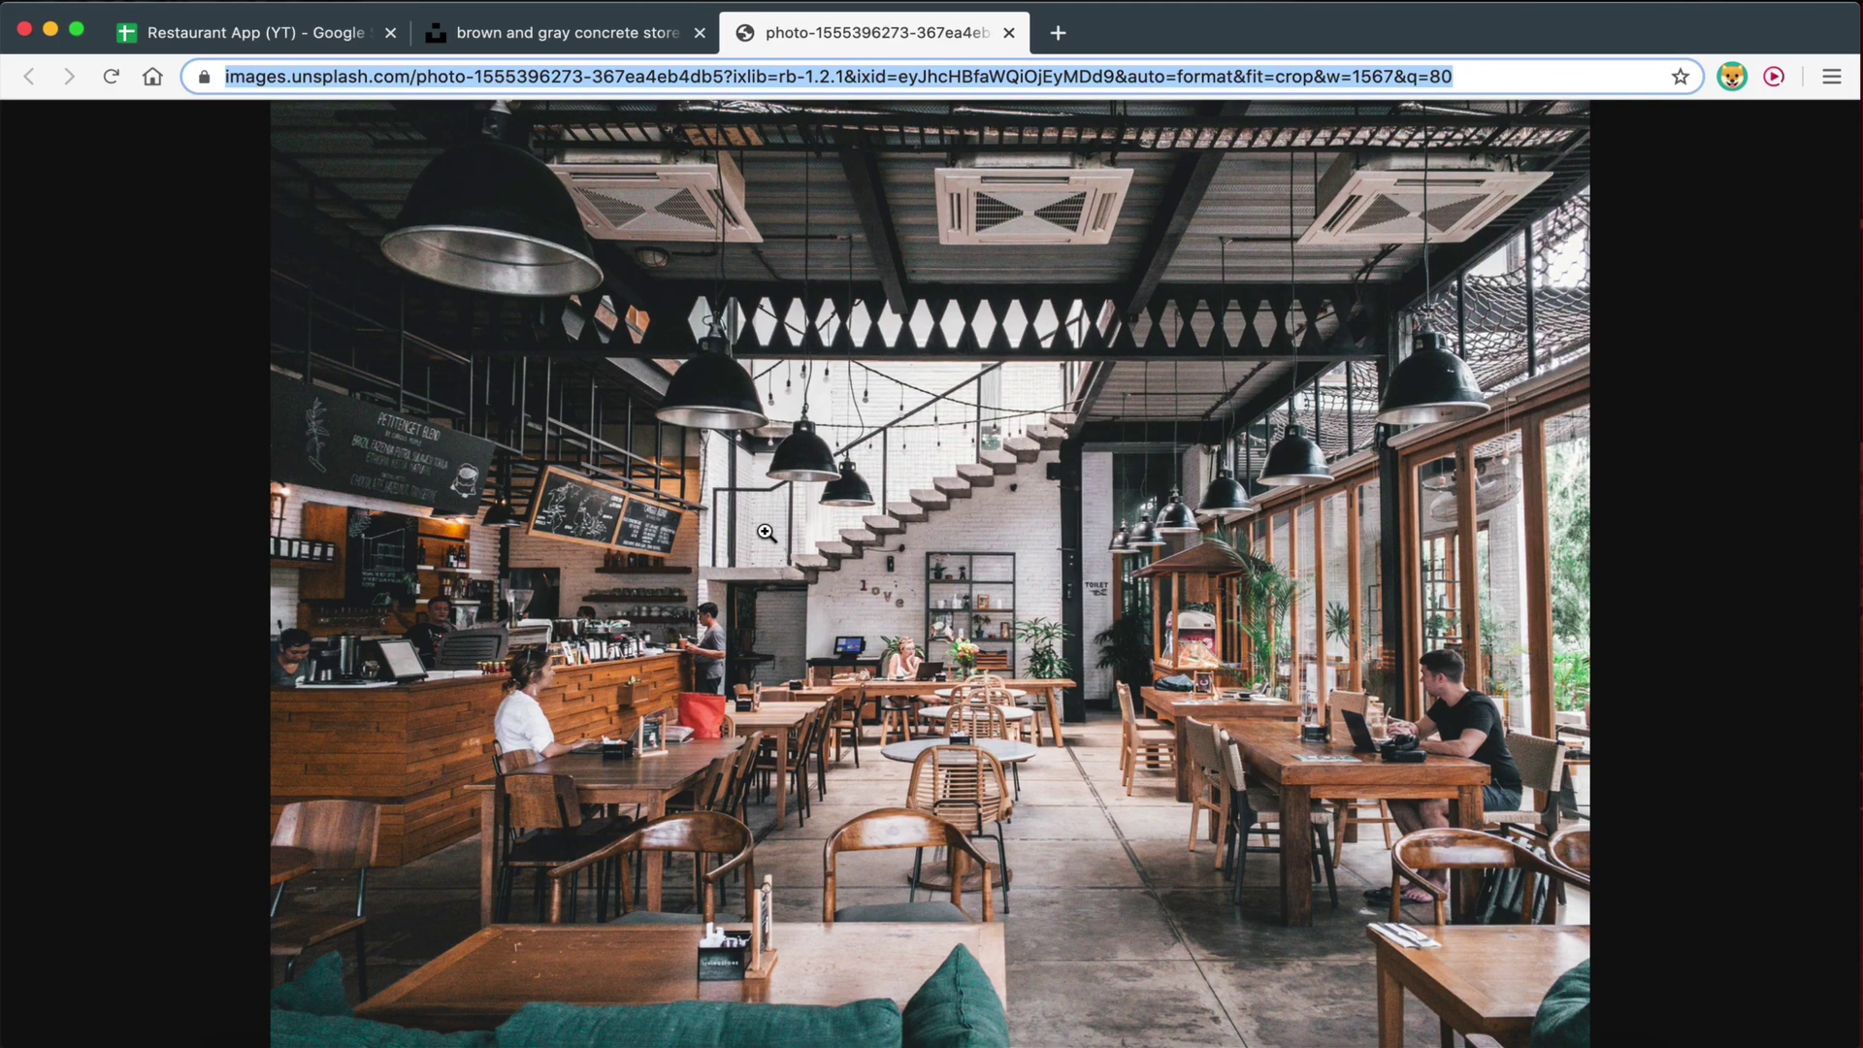
{"action": "left_click", "coordinate": [242, 33]}
{"action": "left_click", "coordinate": [1028, 303]}
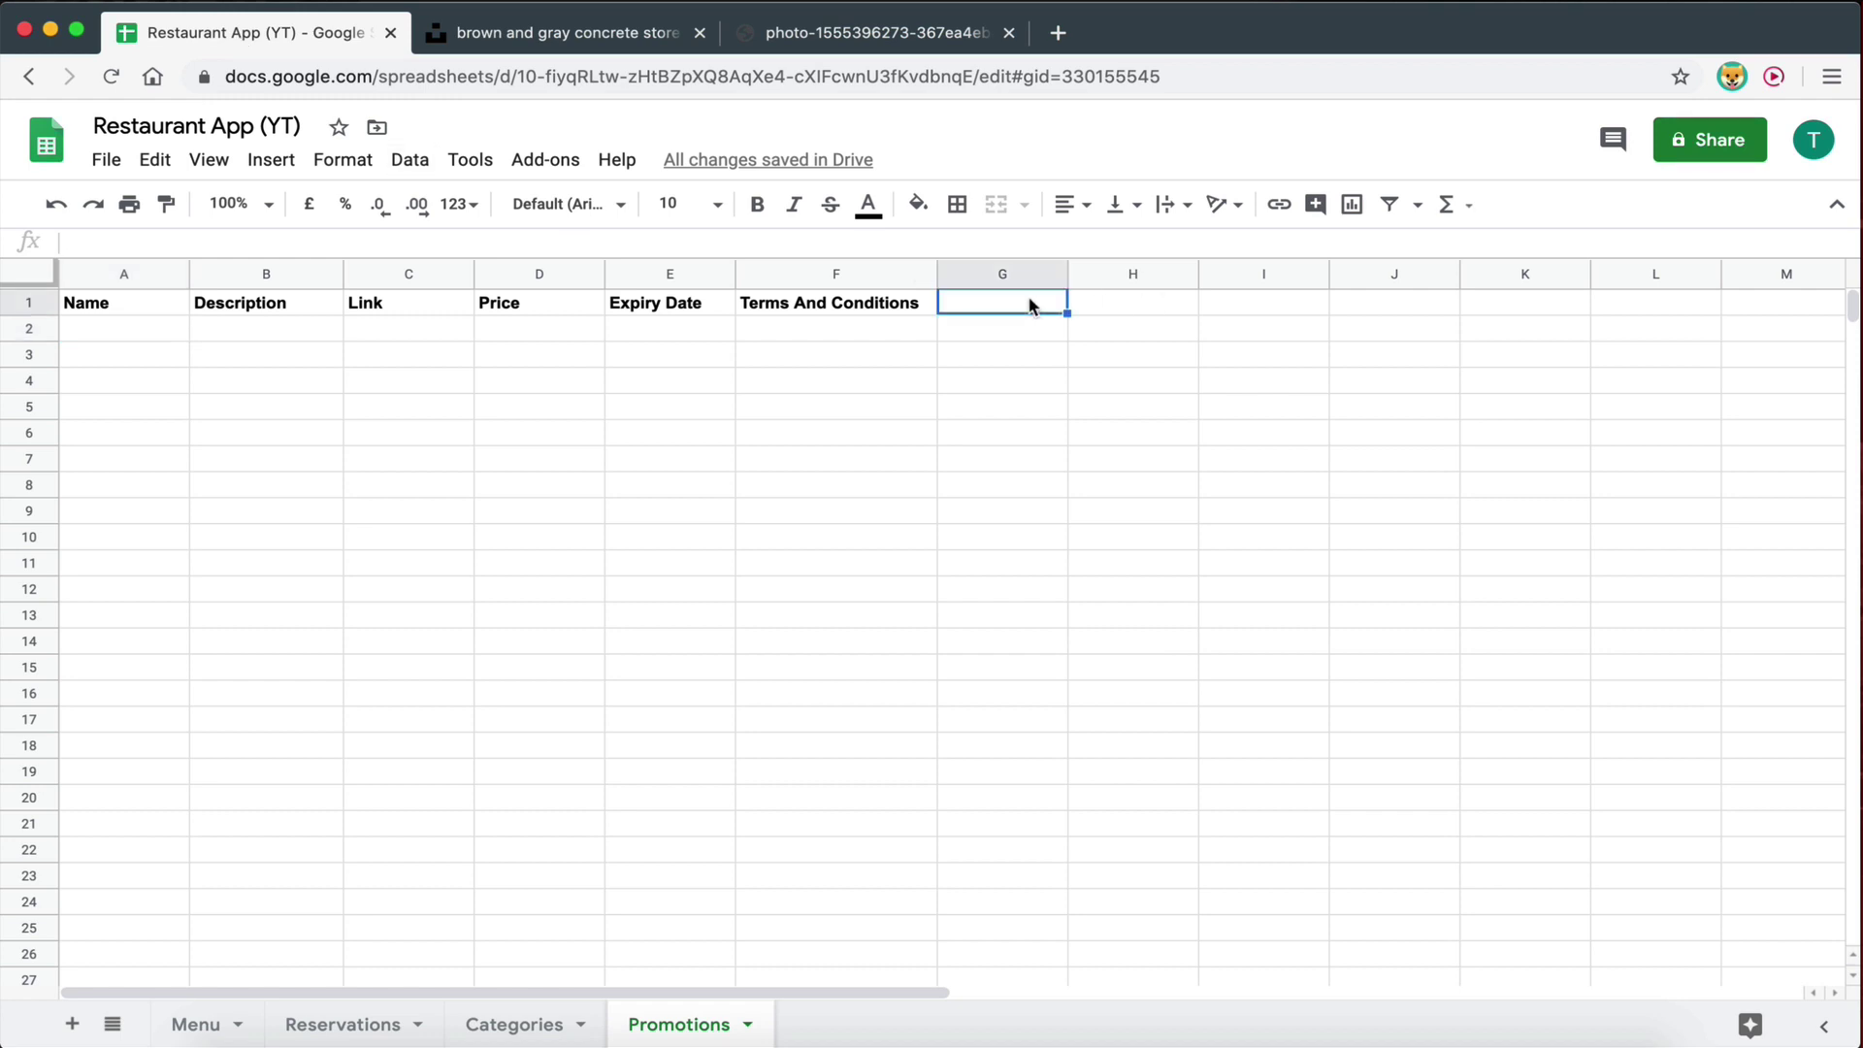
{"action": "type", "text": "Image"}
{"action": "left_click", "coordinate": [971, 537]}
{"action": "left_click", "coordinate": [980, 313]}
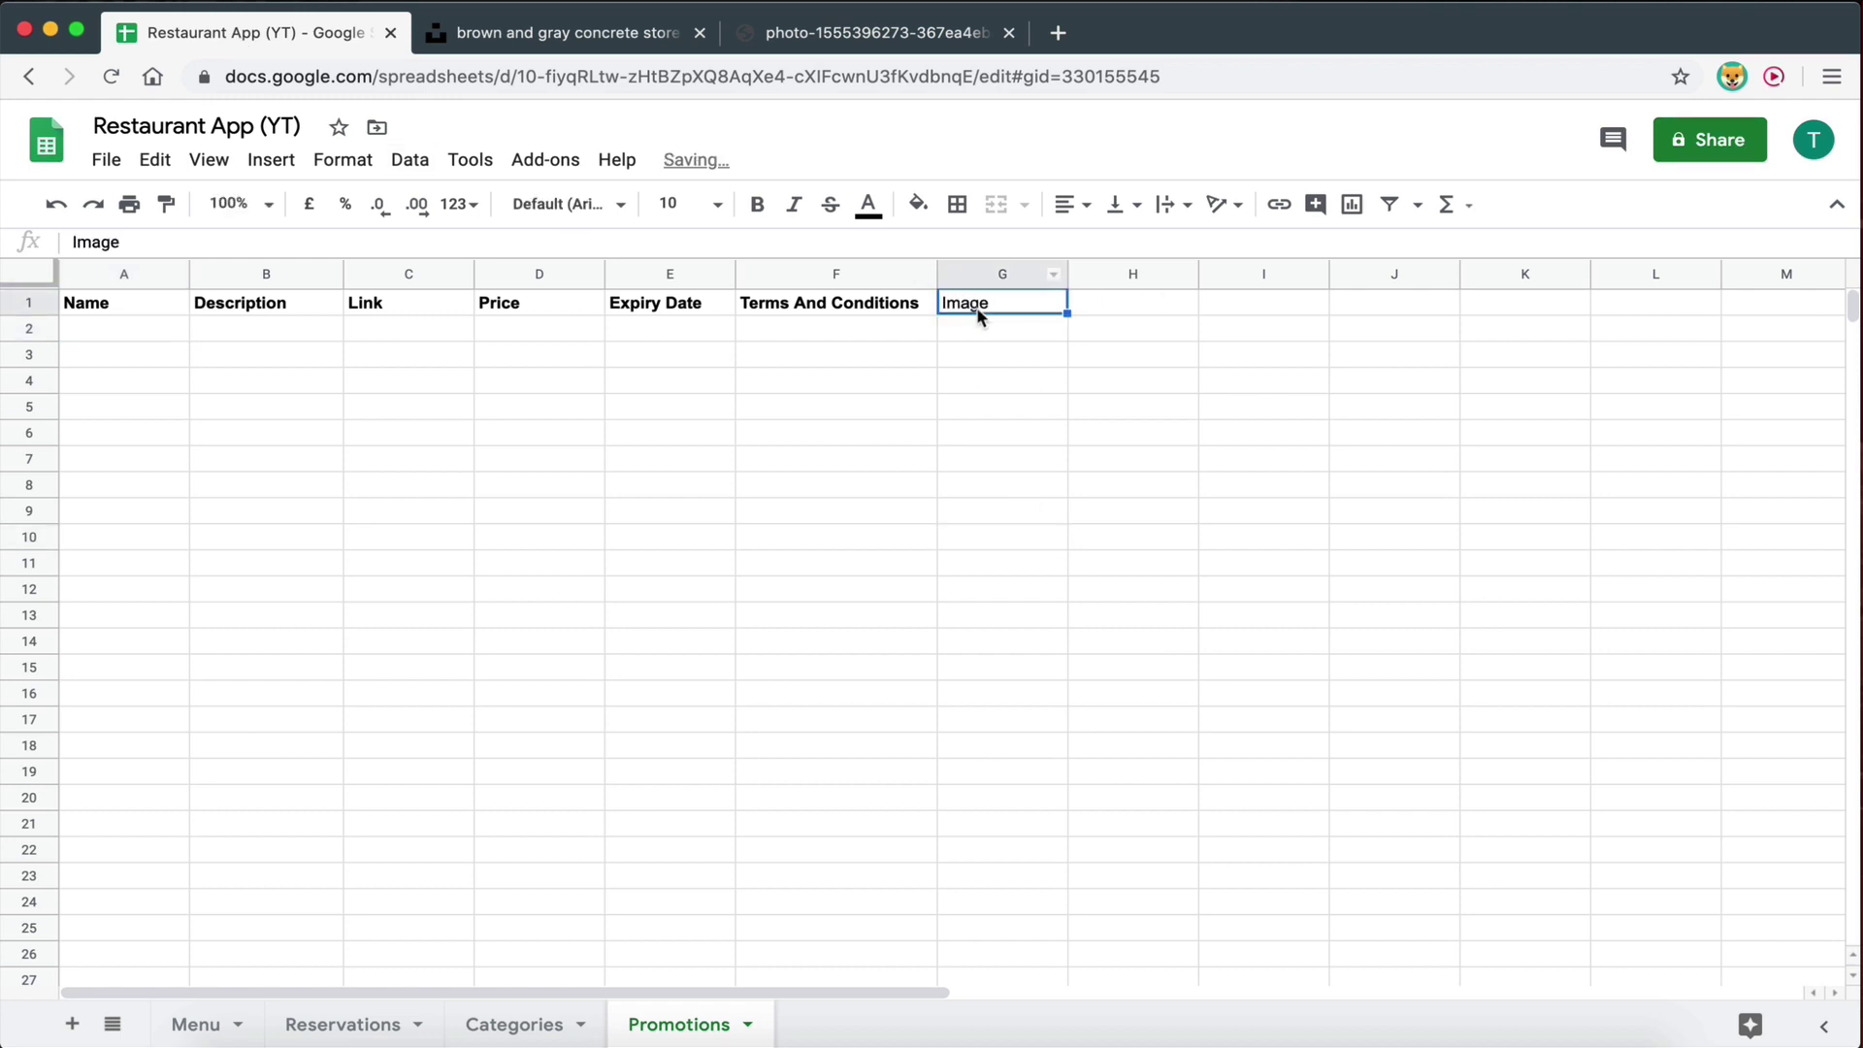
{"action": "key", "text": "super+b"}
{"action": "left_click", "coordinate": [984, 381]}
Move the Image column between the Description and Link columns.
{"action": "left_click", "coordinate": [966, 274]}
{"action": "left_click_drag", "start_coordinate": [966, 274], "coordinate": [383, 491]}
{"action": "left_click", "coordinate": [383, 491]}
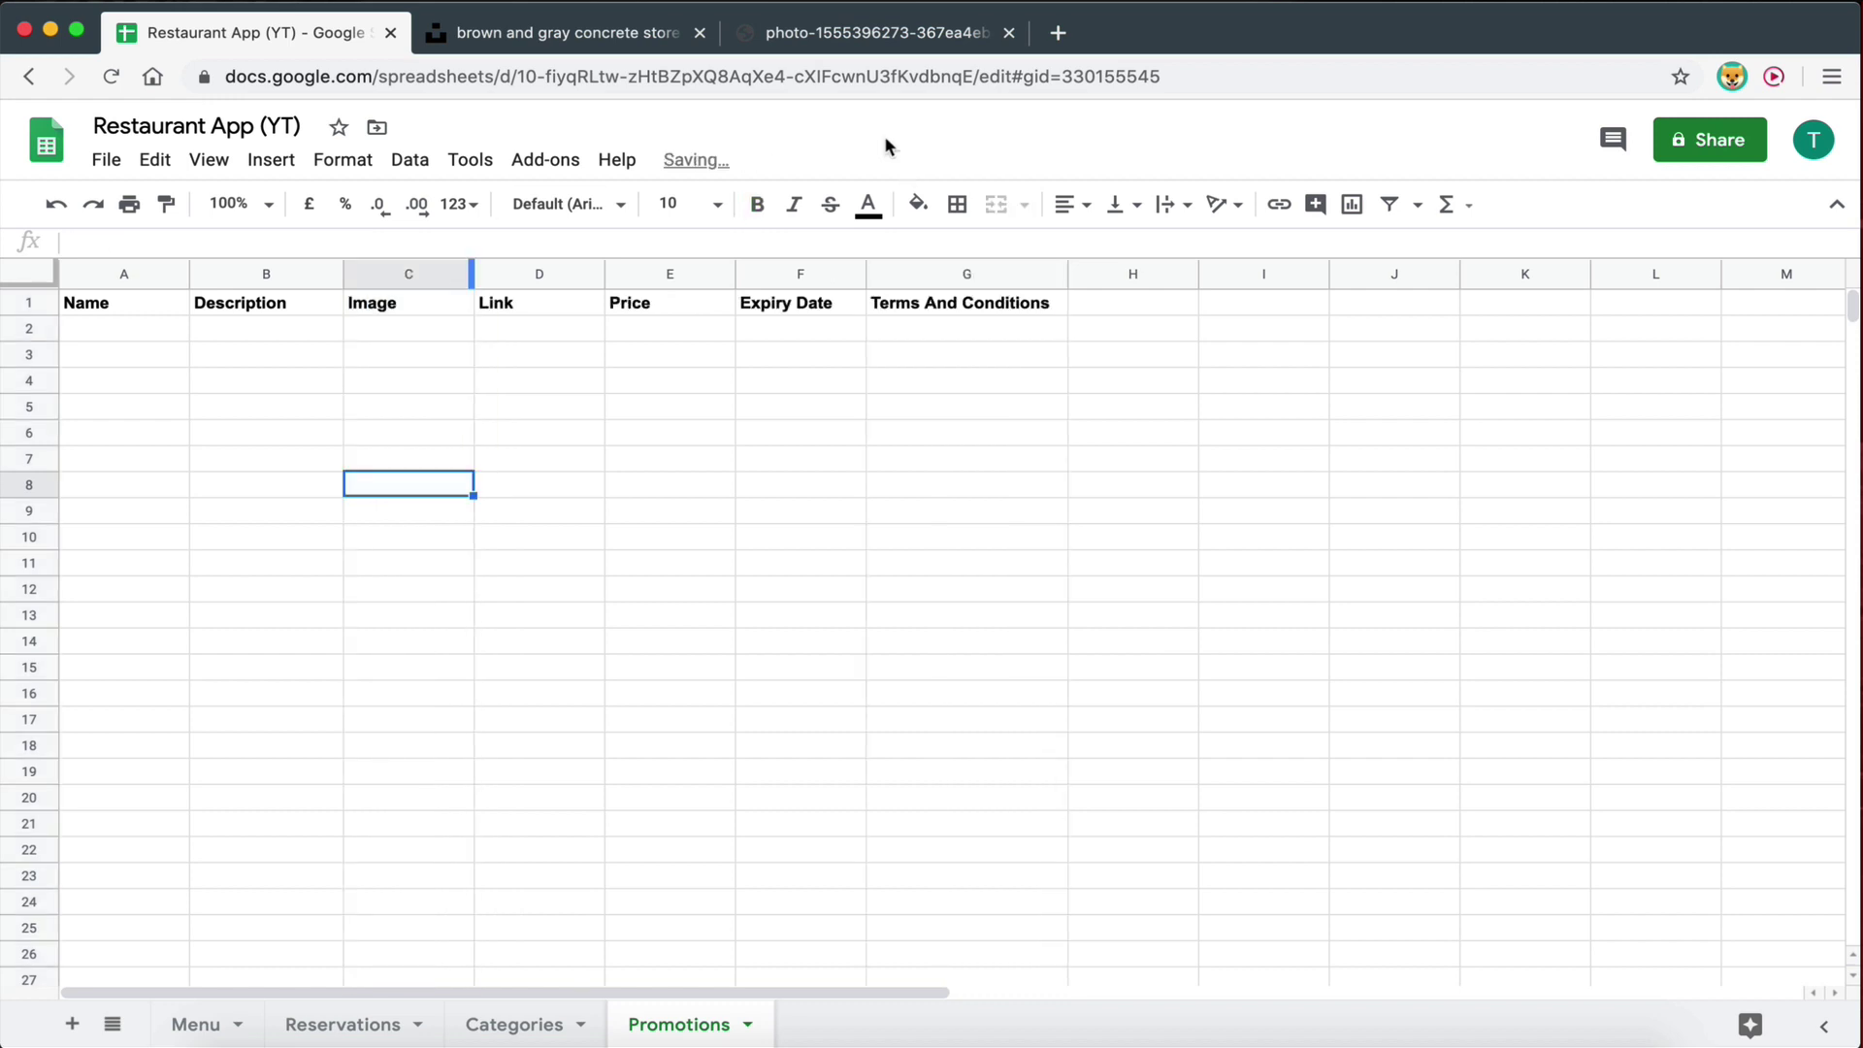
Copy the web address of the pizza coupon picture from the other browser window into row 2 of the Image column.
{"action": "left_click", "coordinate": [817, 31]}
{"action": "key", "text": "ctrl+Right"}
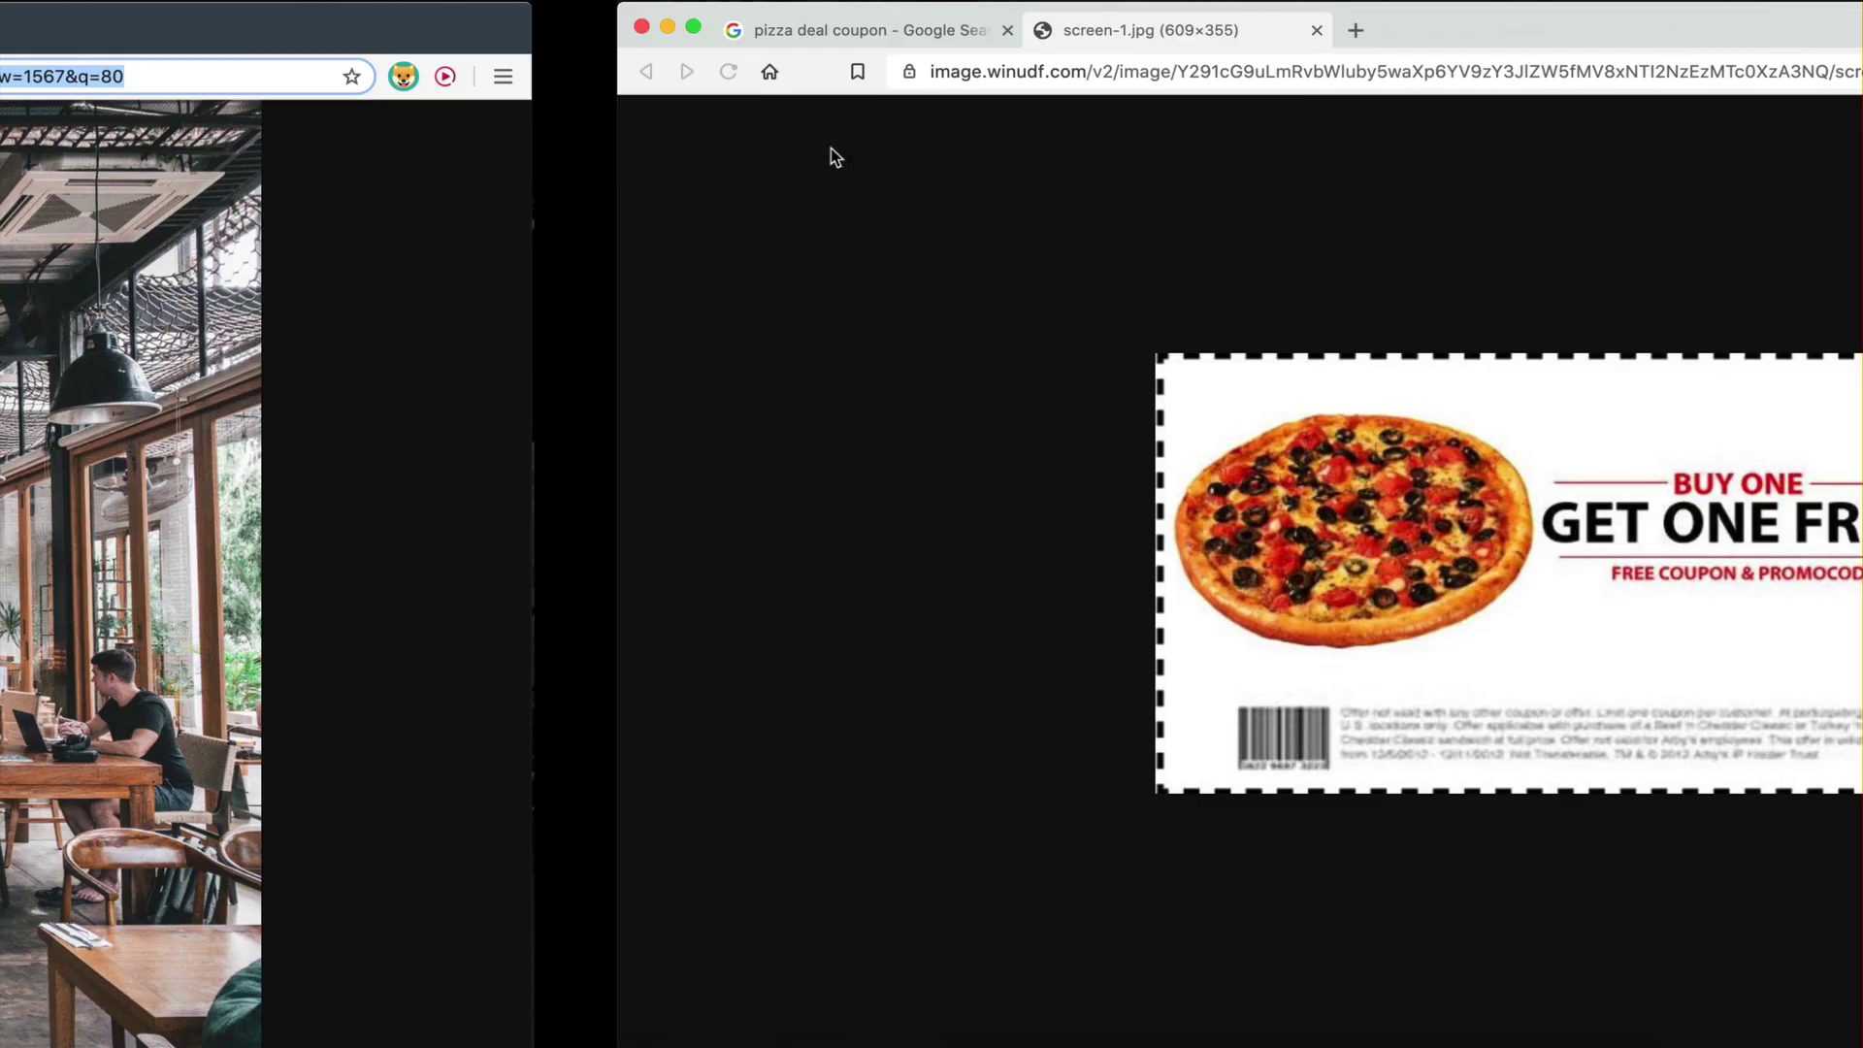
{"action": "left_click", "coordinate": [578, 66]}
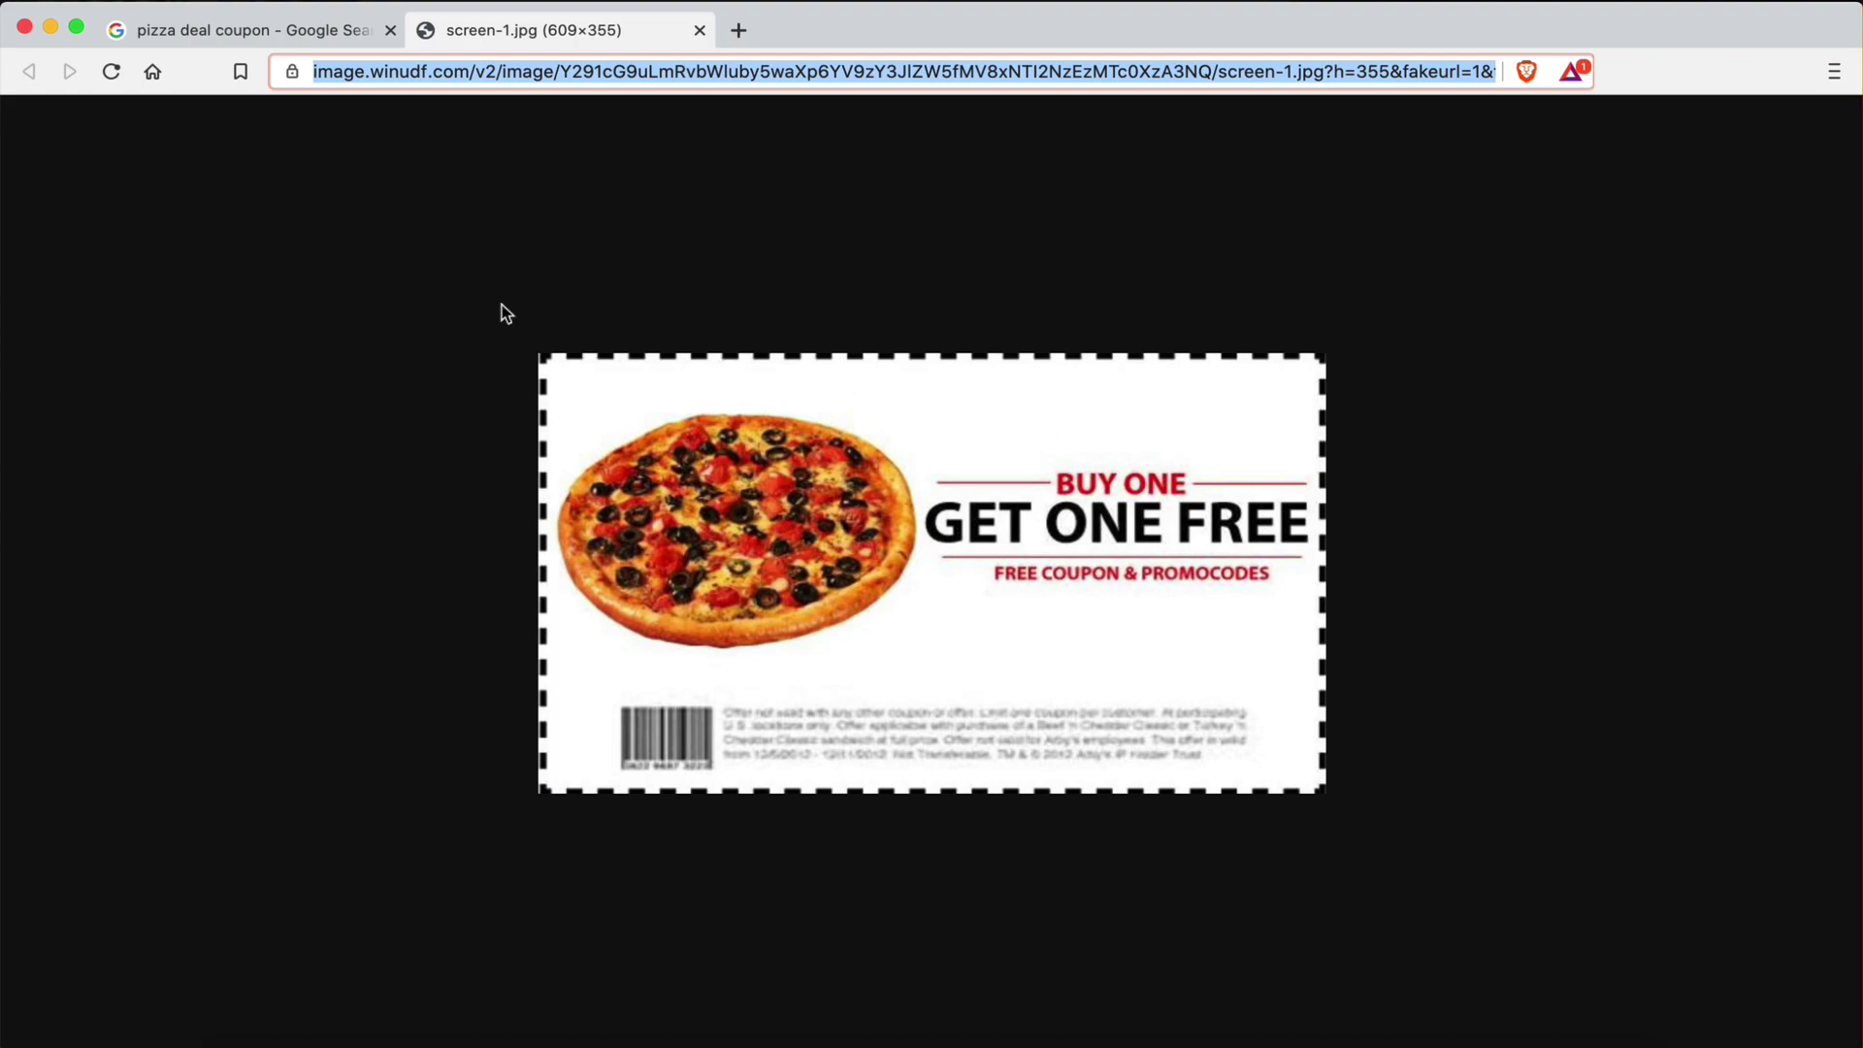
{"action": "key", "text": "ctrl+Left"}
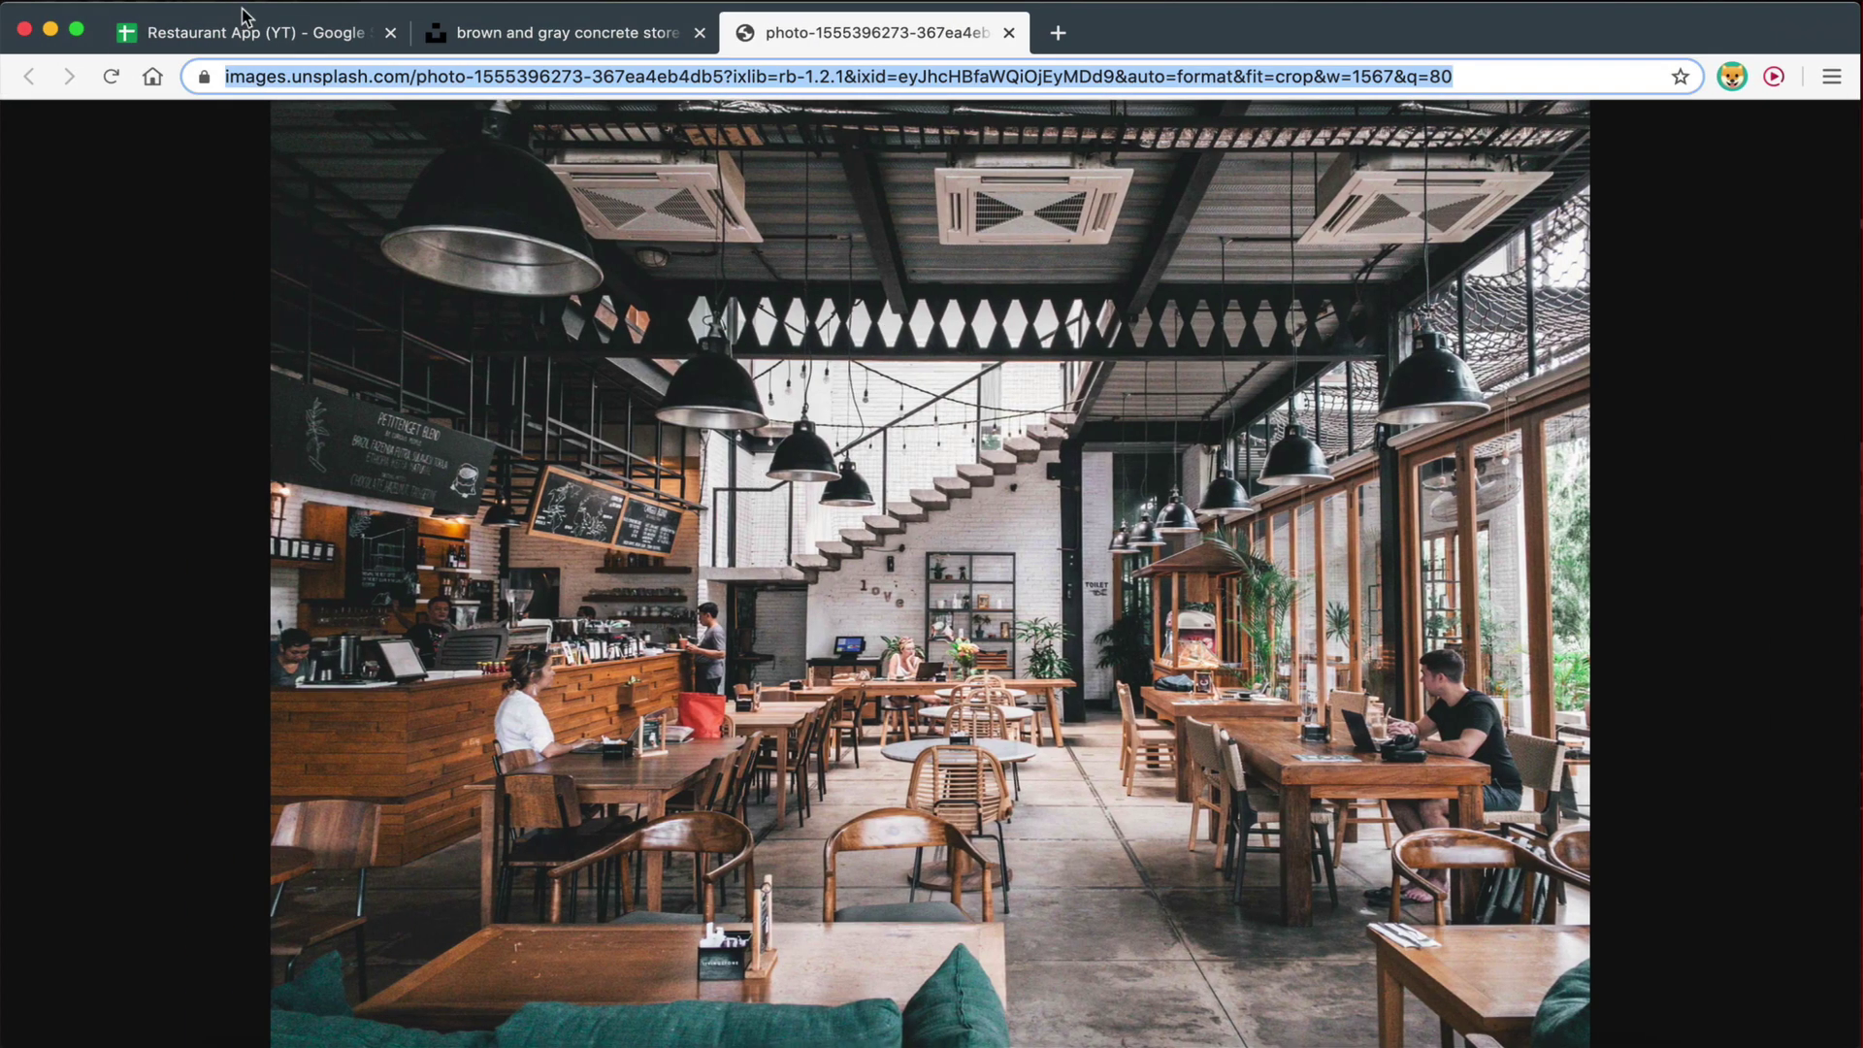
{"action": "left_click", "coordinate": [249, 28]}
{"action": "left_click", "coordinate": [433, 384]}
{"action": "left_click", "coordinate": [414, 332]}
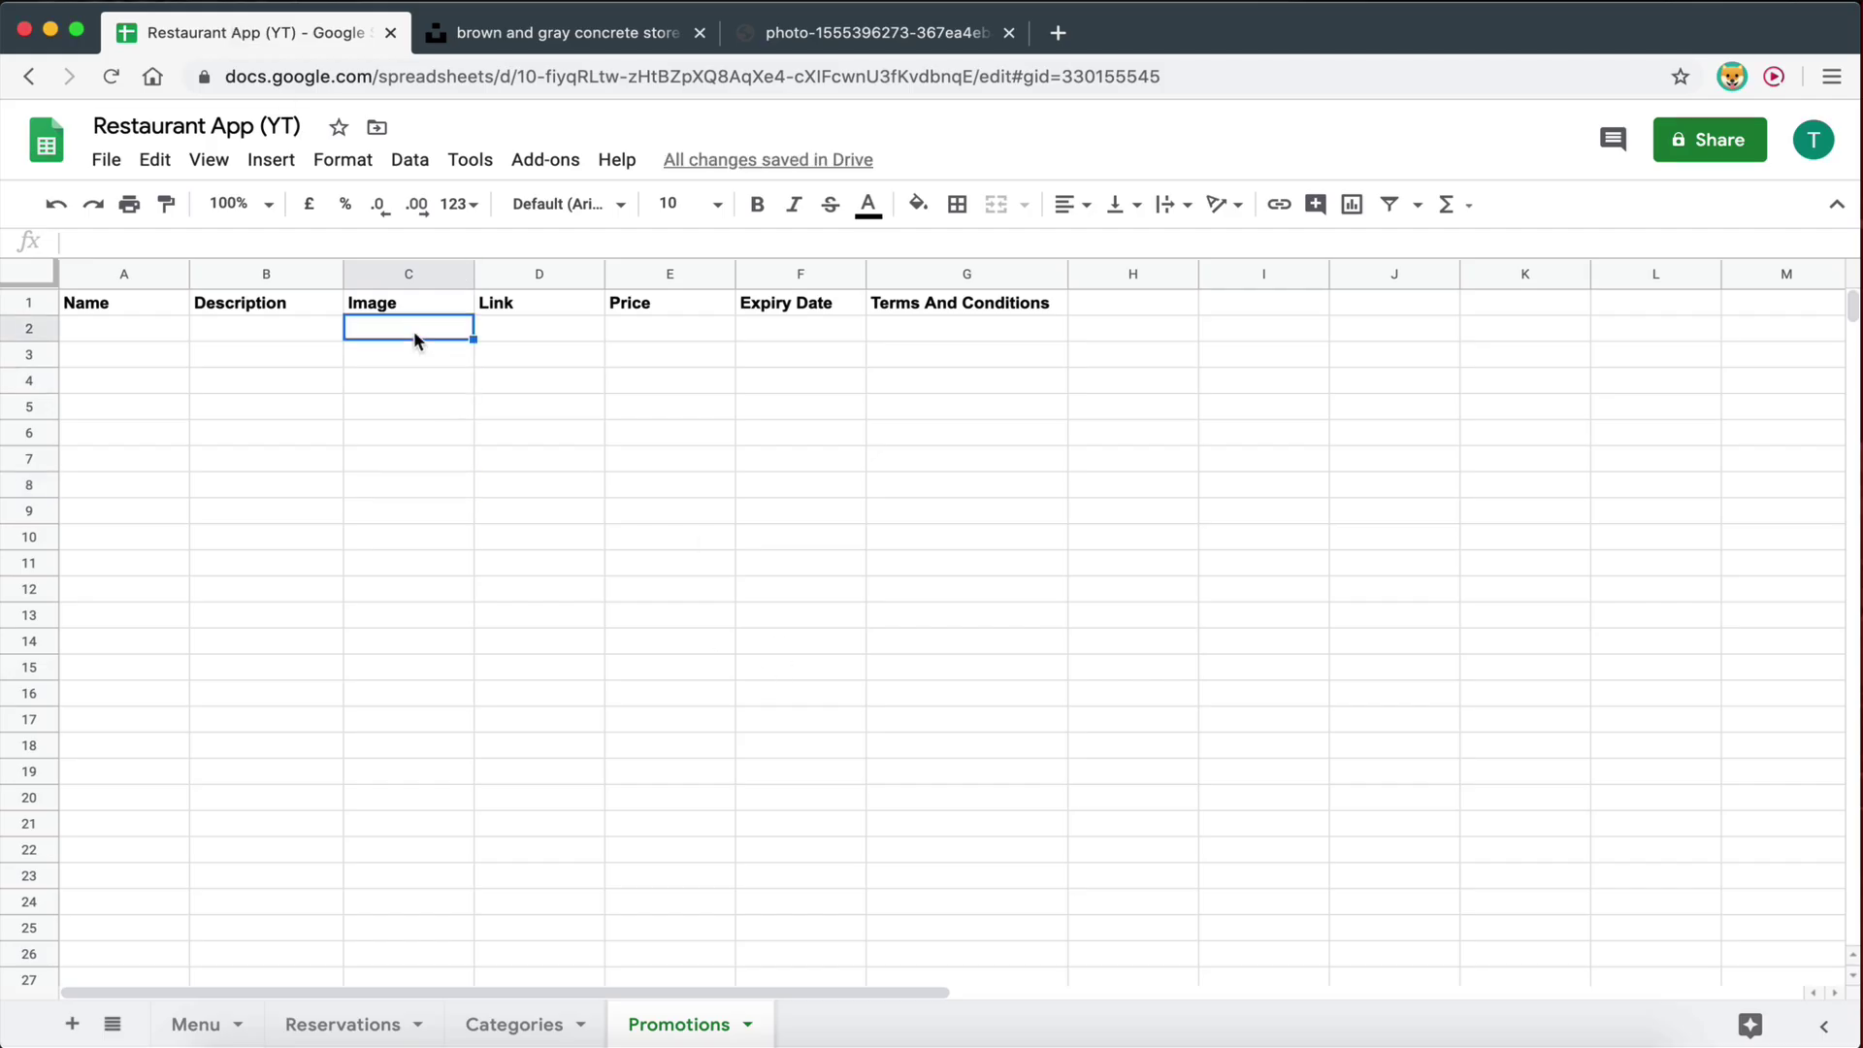
{"action": "type", "text": "https://image.winudf.com/v2/image/Y291cG9uLmRvbWluby5waXp6YV9zY3JlZW5fMV8xNTI2NzEzMTc0XzA3NQ/screen-1.jpg?h=355&fakeurl=1&type=.jpg"}
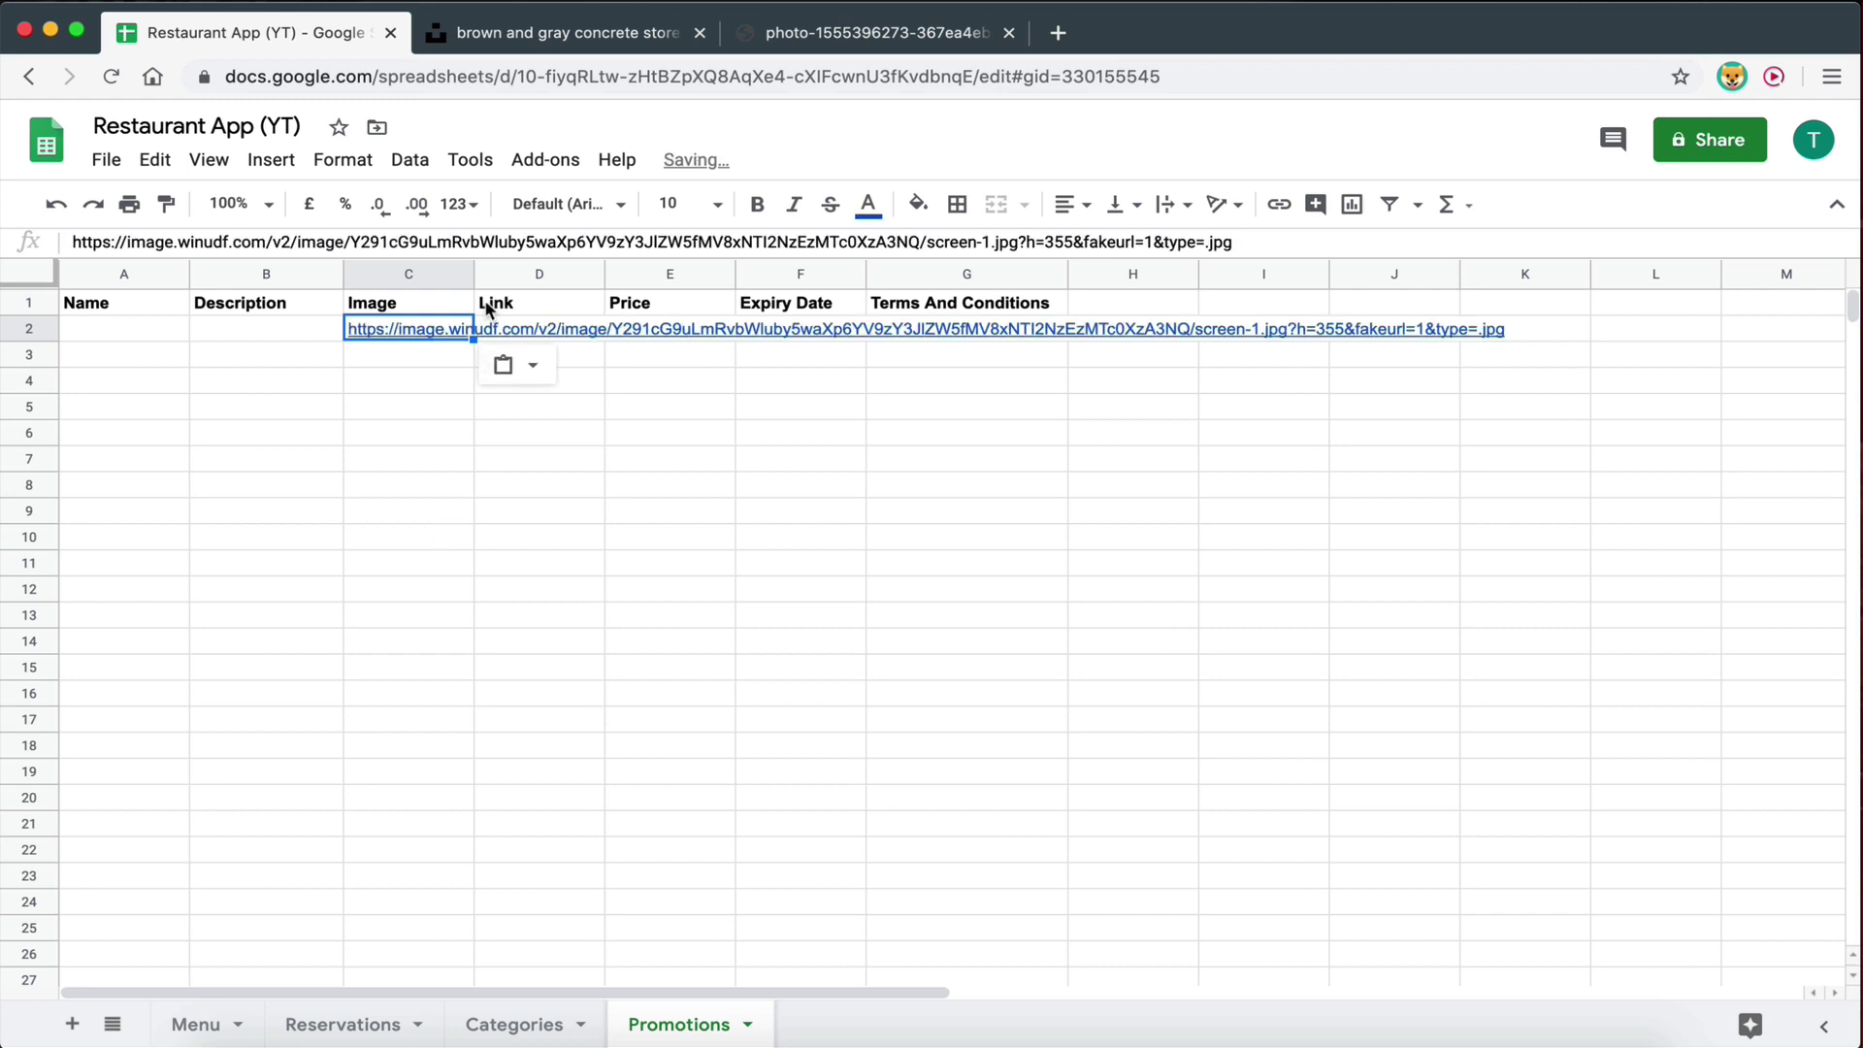
Widen the Image column and move it after the Terms And Conditions column.
{"action": "left_click_drag", "start_coordinate": [474, 273], "coordinate": [529, 274]}
{"action": "left_click", "coordinate": [387, 275]}
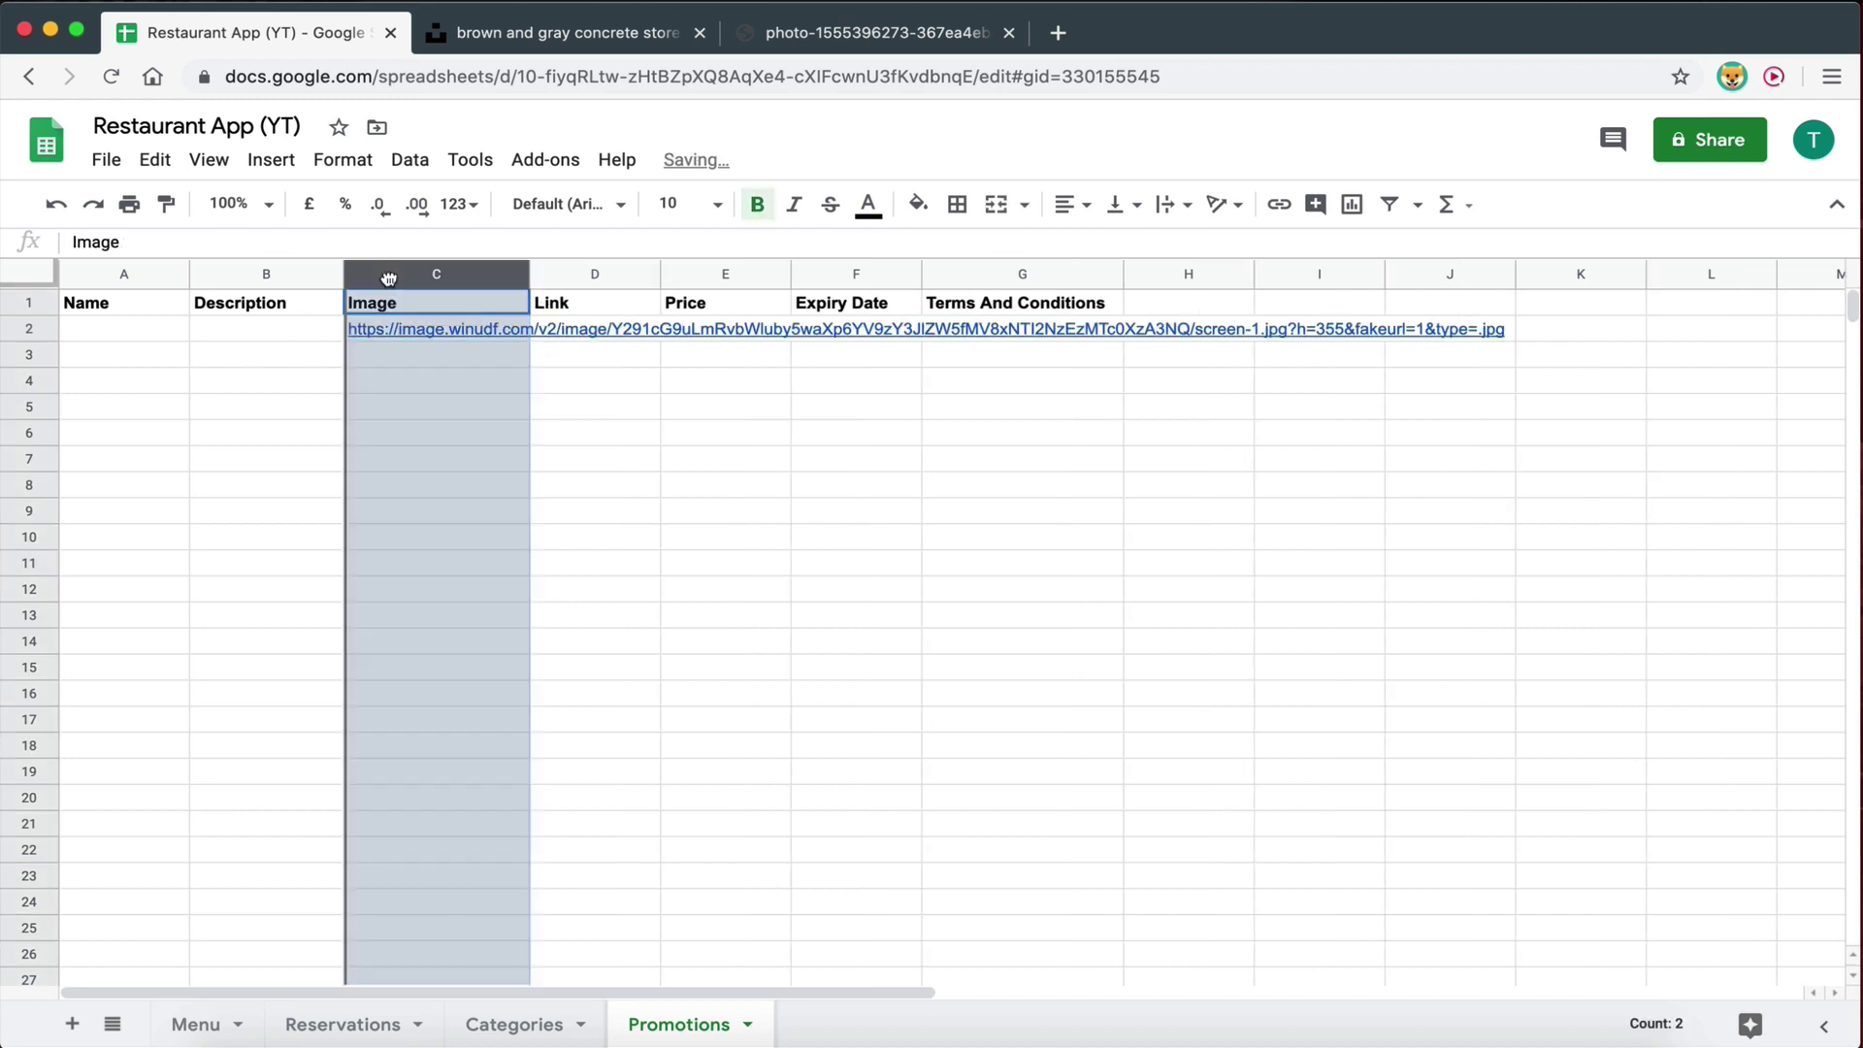
{"action": "left_click_drag", "start_coordinate": [387, 275], "coordinate": [1067, 297]}
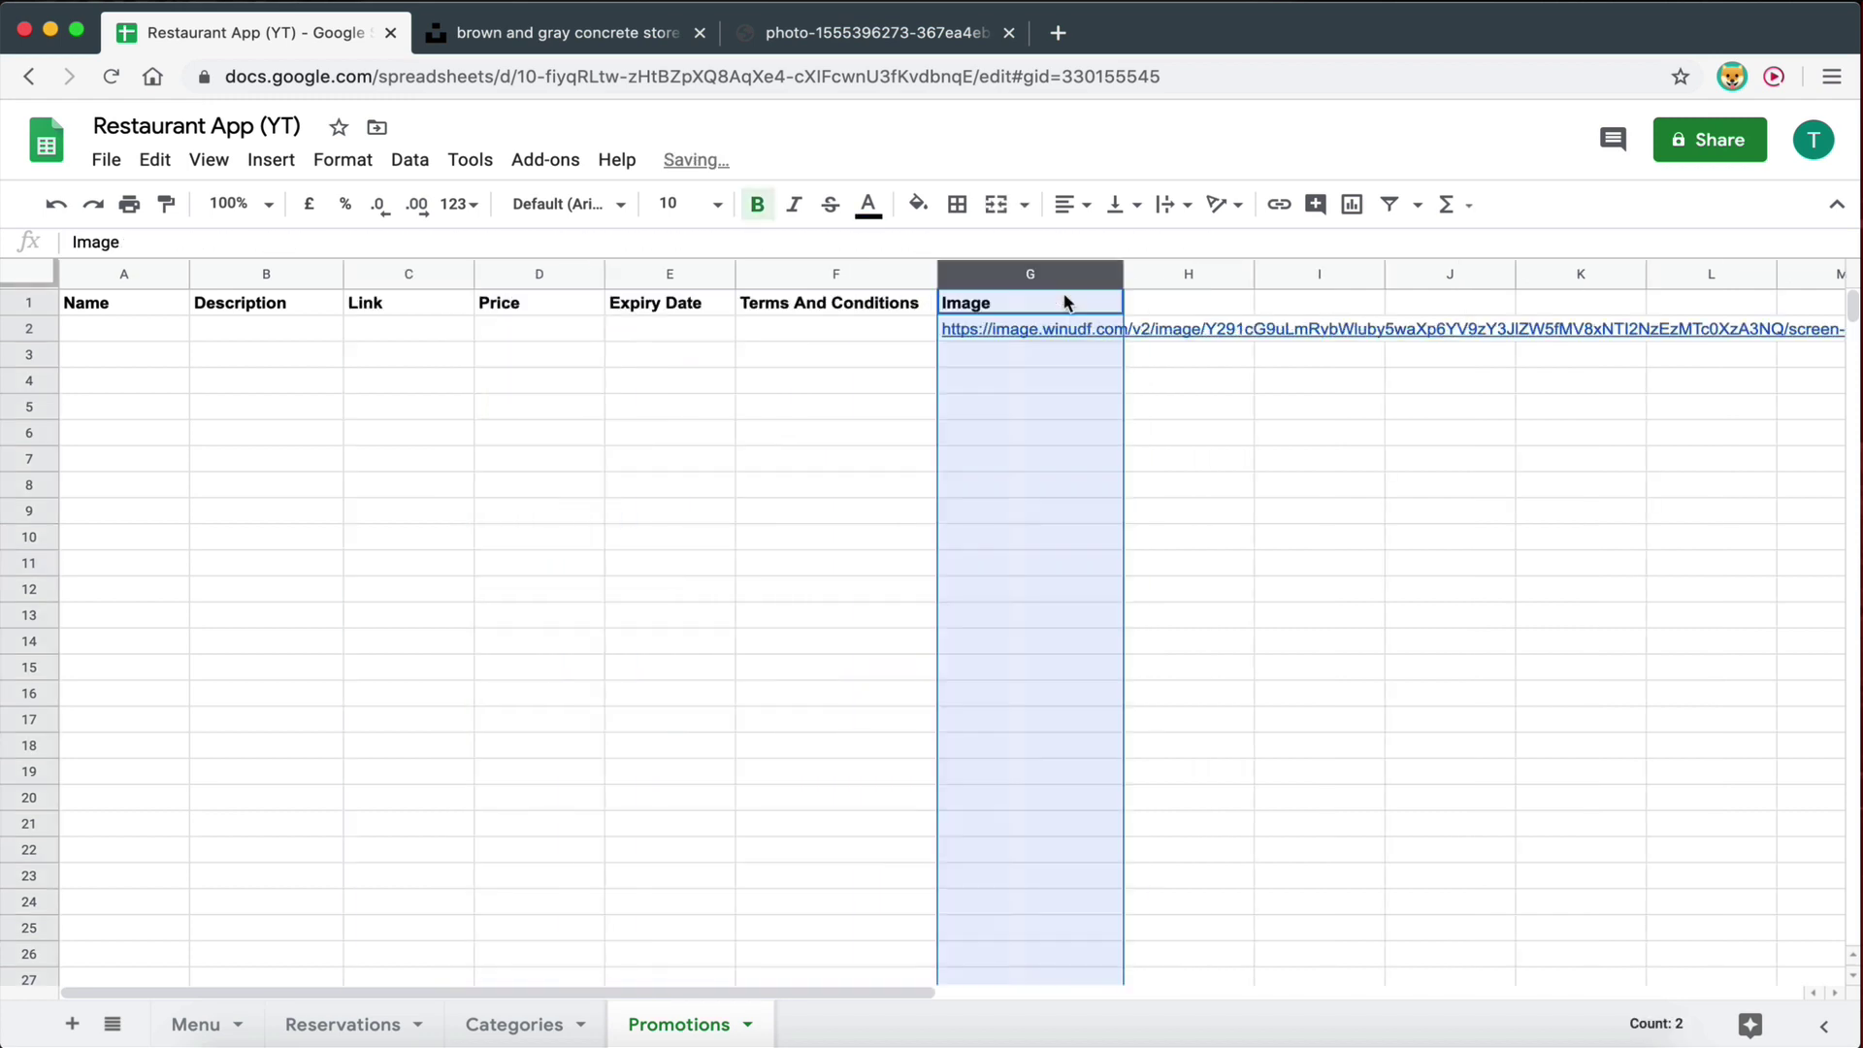
{"action": "left_click", "coordinate": [1168, 456]}
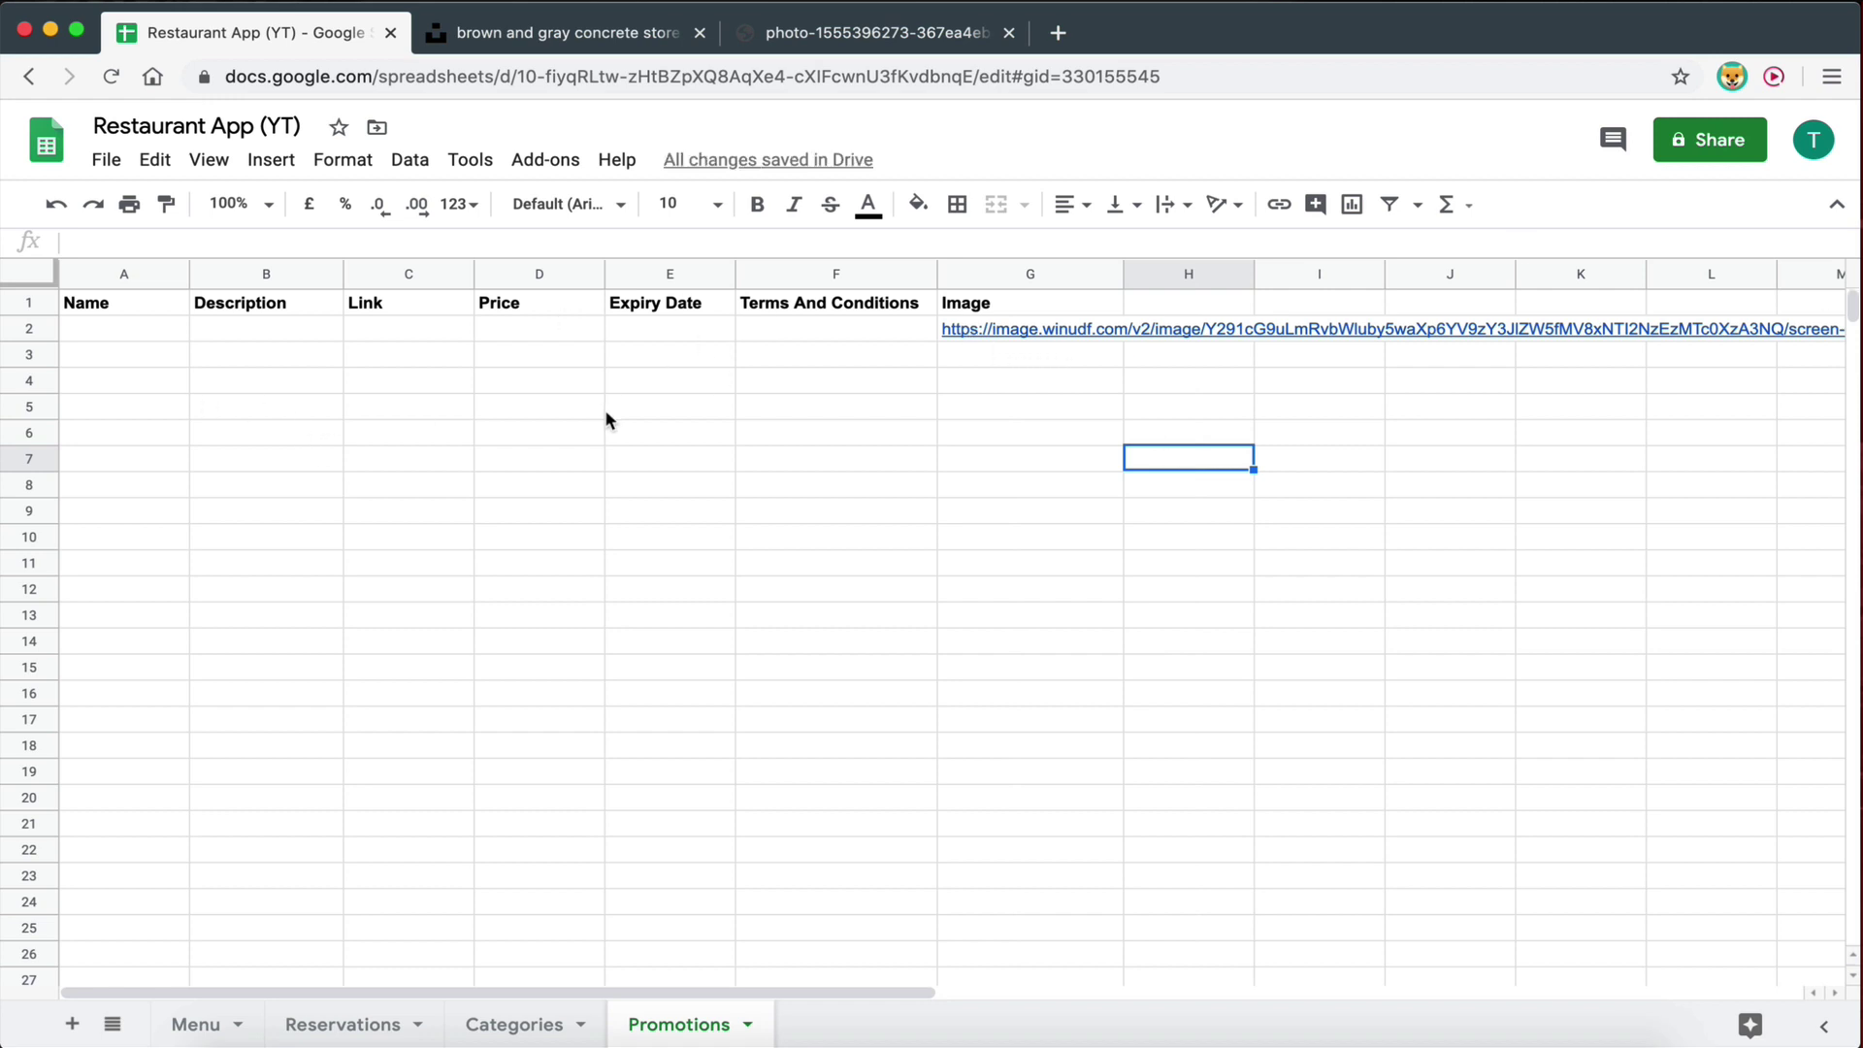
Enter the promotion name Buy One Get One Free in cell A2 and widen the Name column to fit it.
{"action": "left_click", "coordinate": [105, 333]}
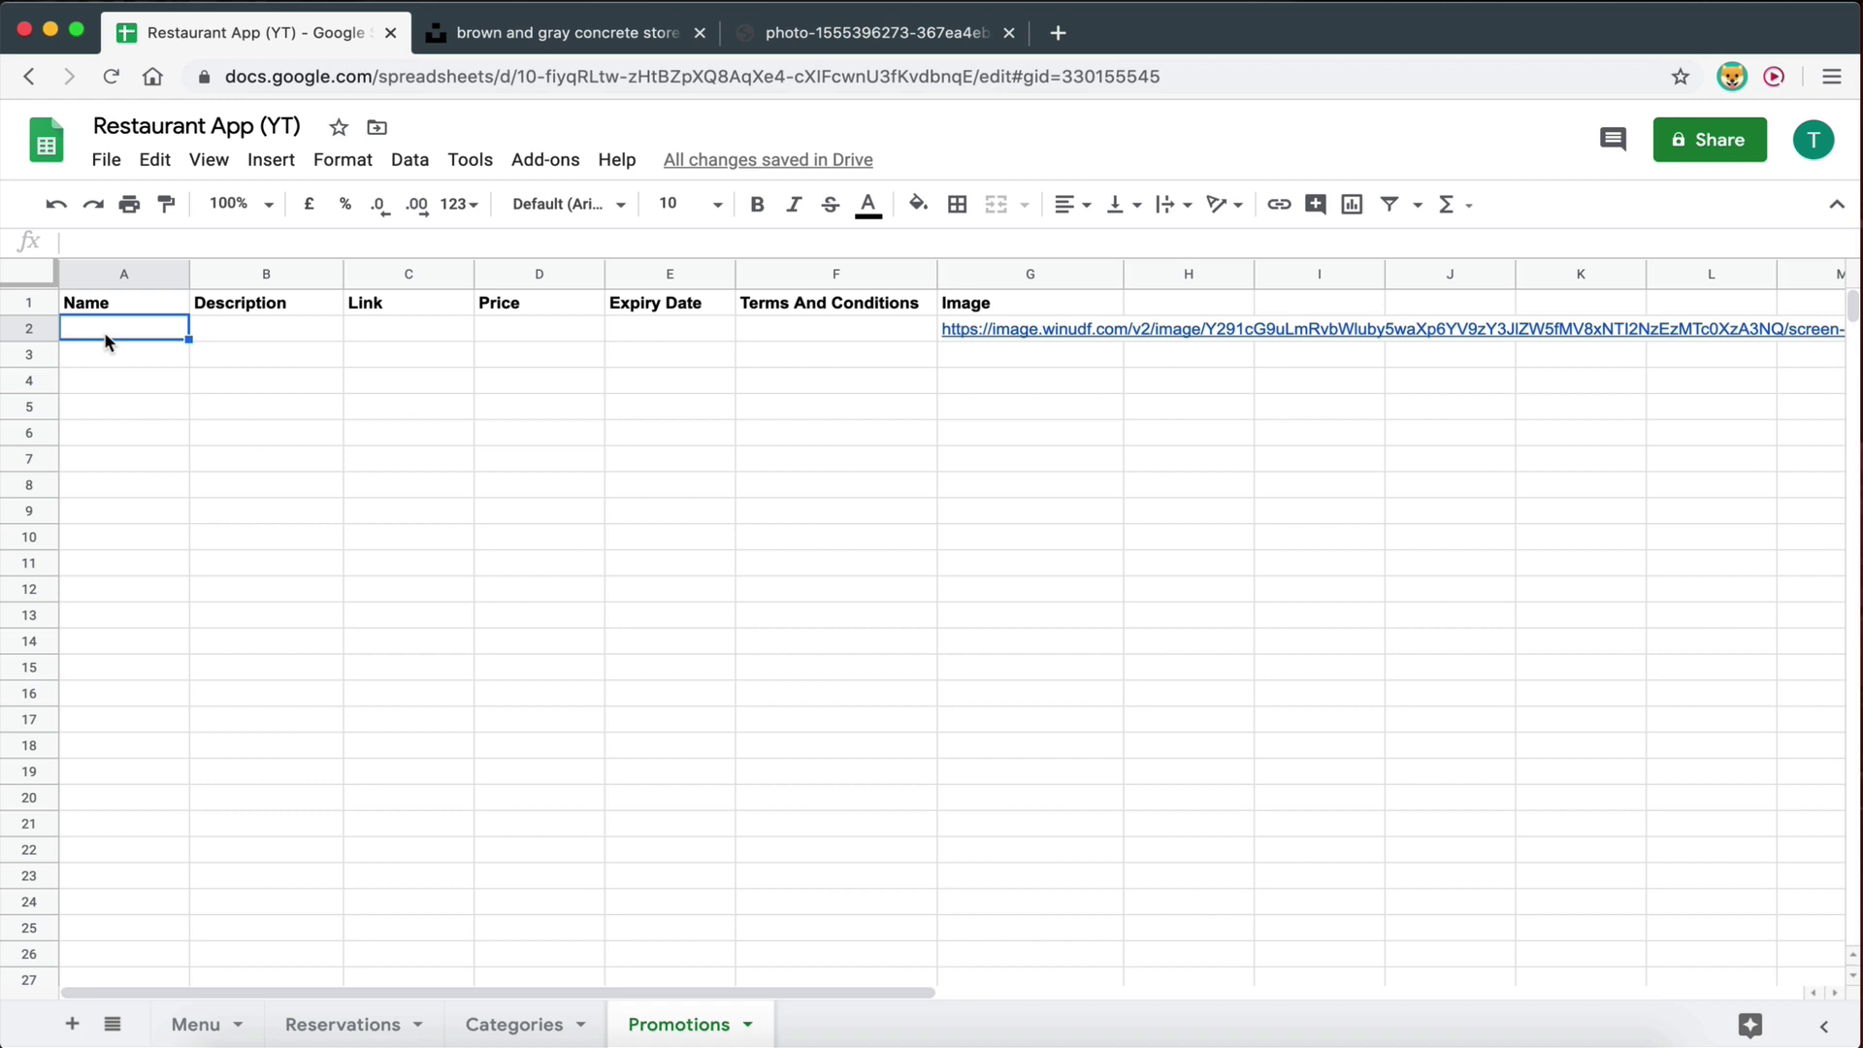
{"action": "type", "text": "Buy On"}
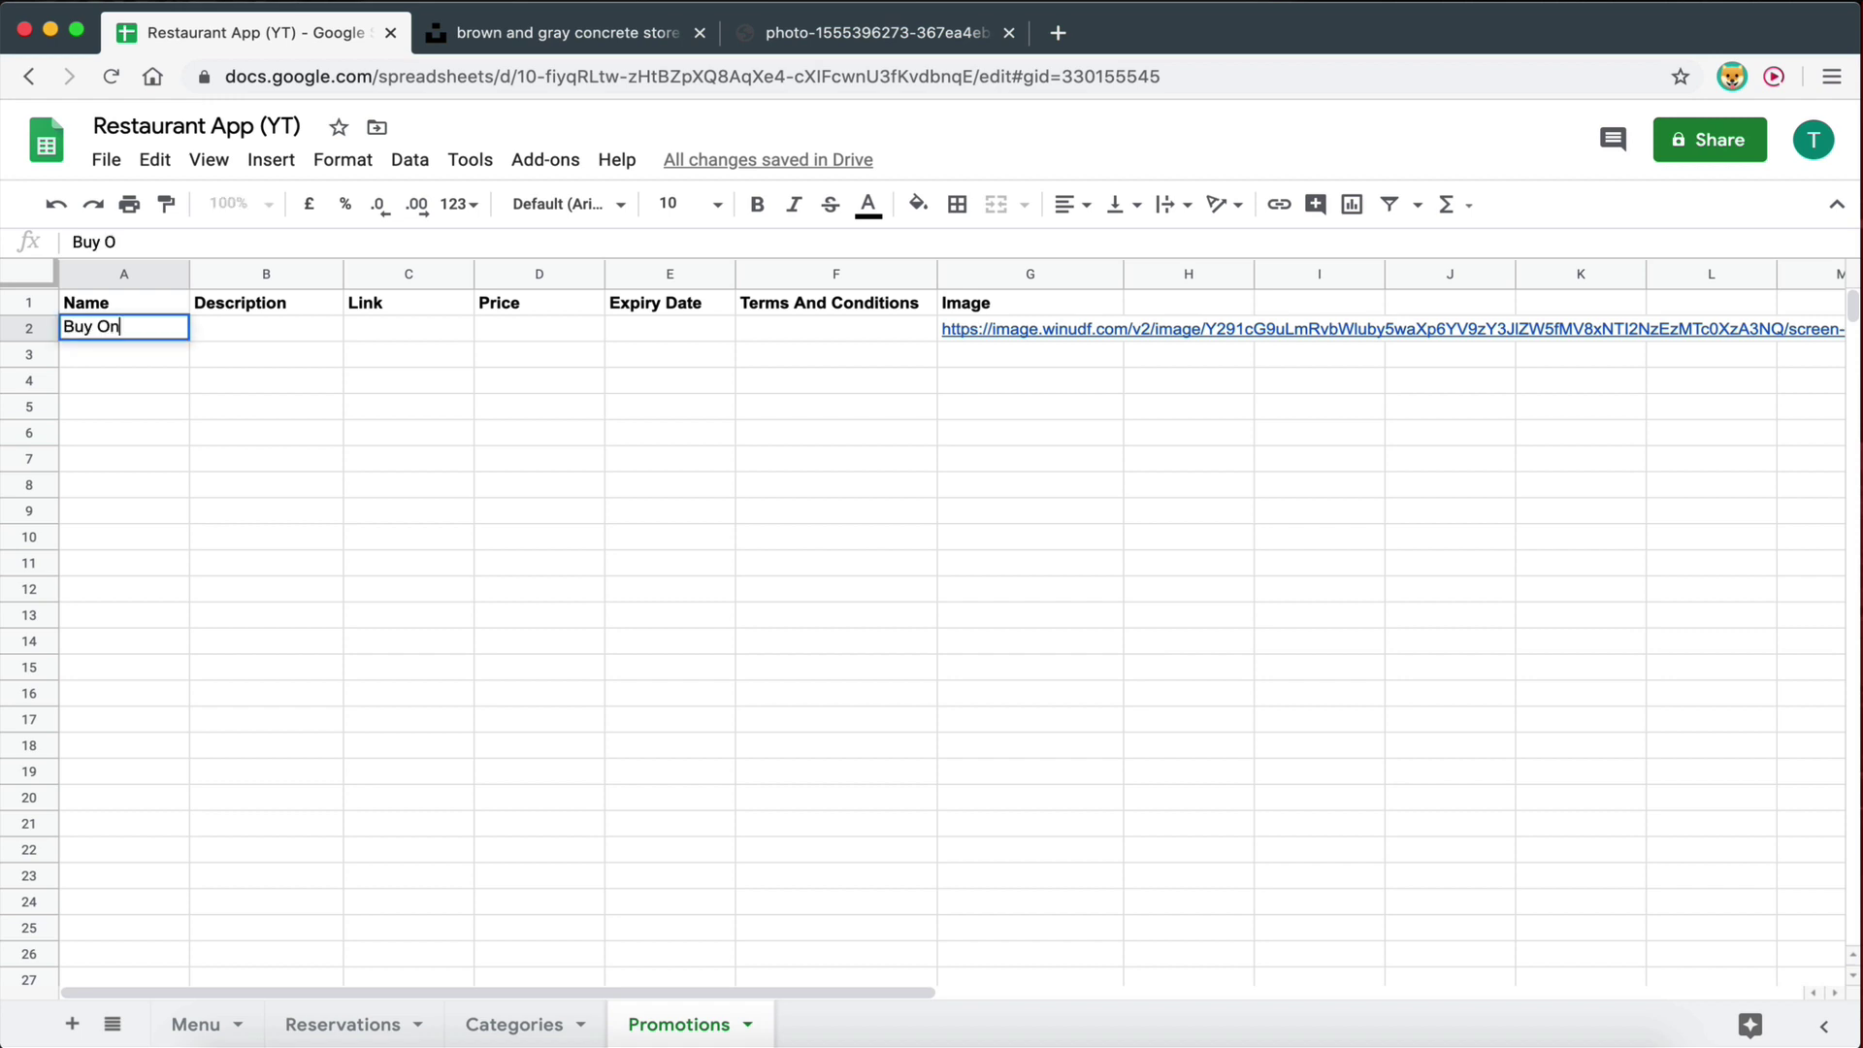
{"action": "type", "text": "e Get One "}
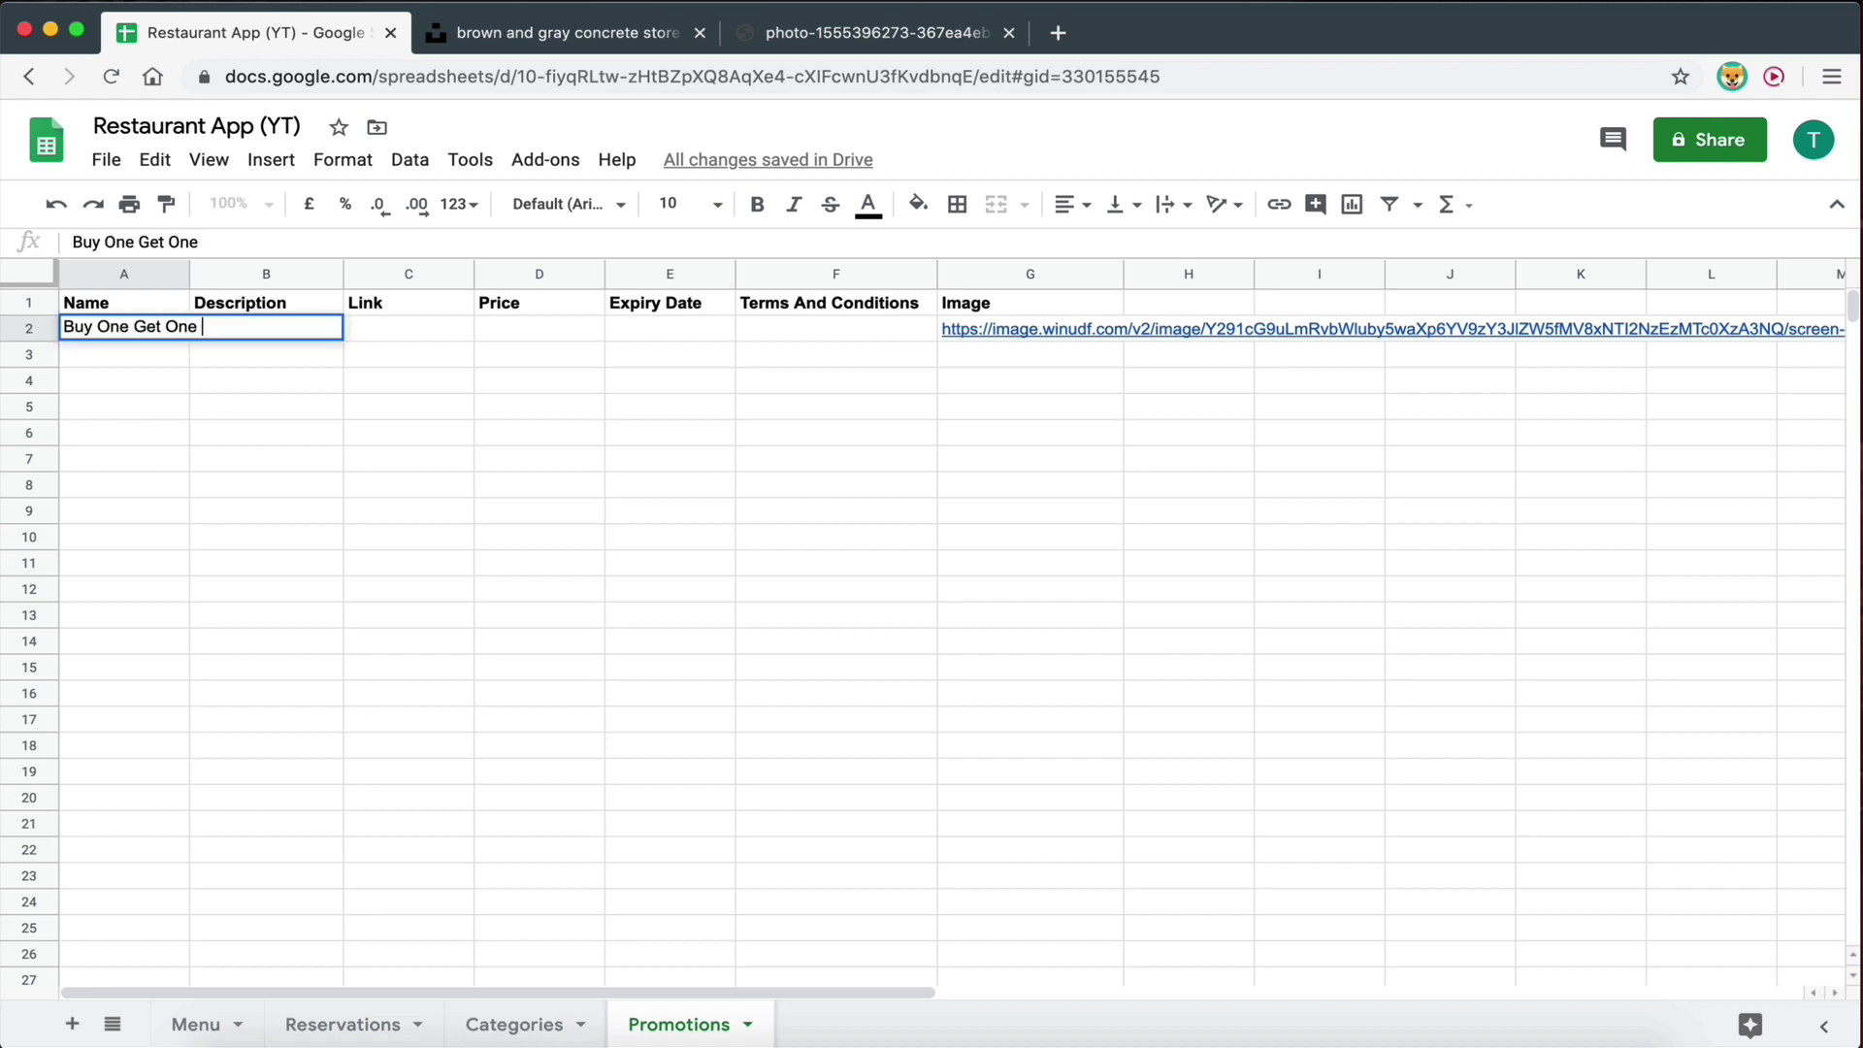
{"action": "type", "text": "Free"}
{"action": "left_click", "coordinate": [123, 483]}
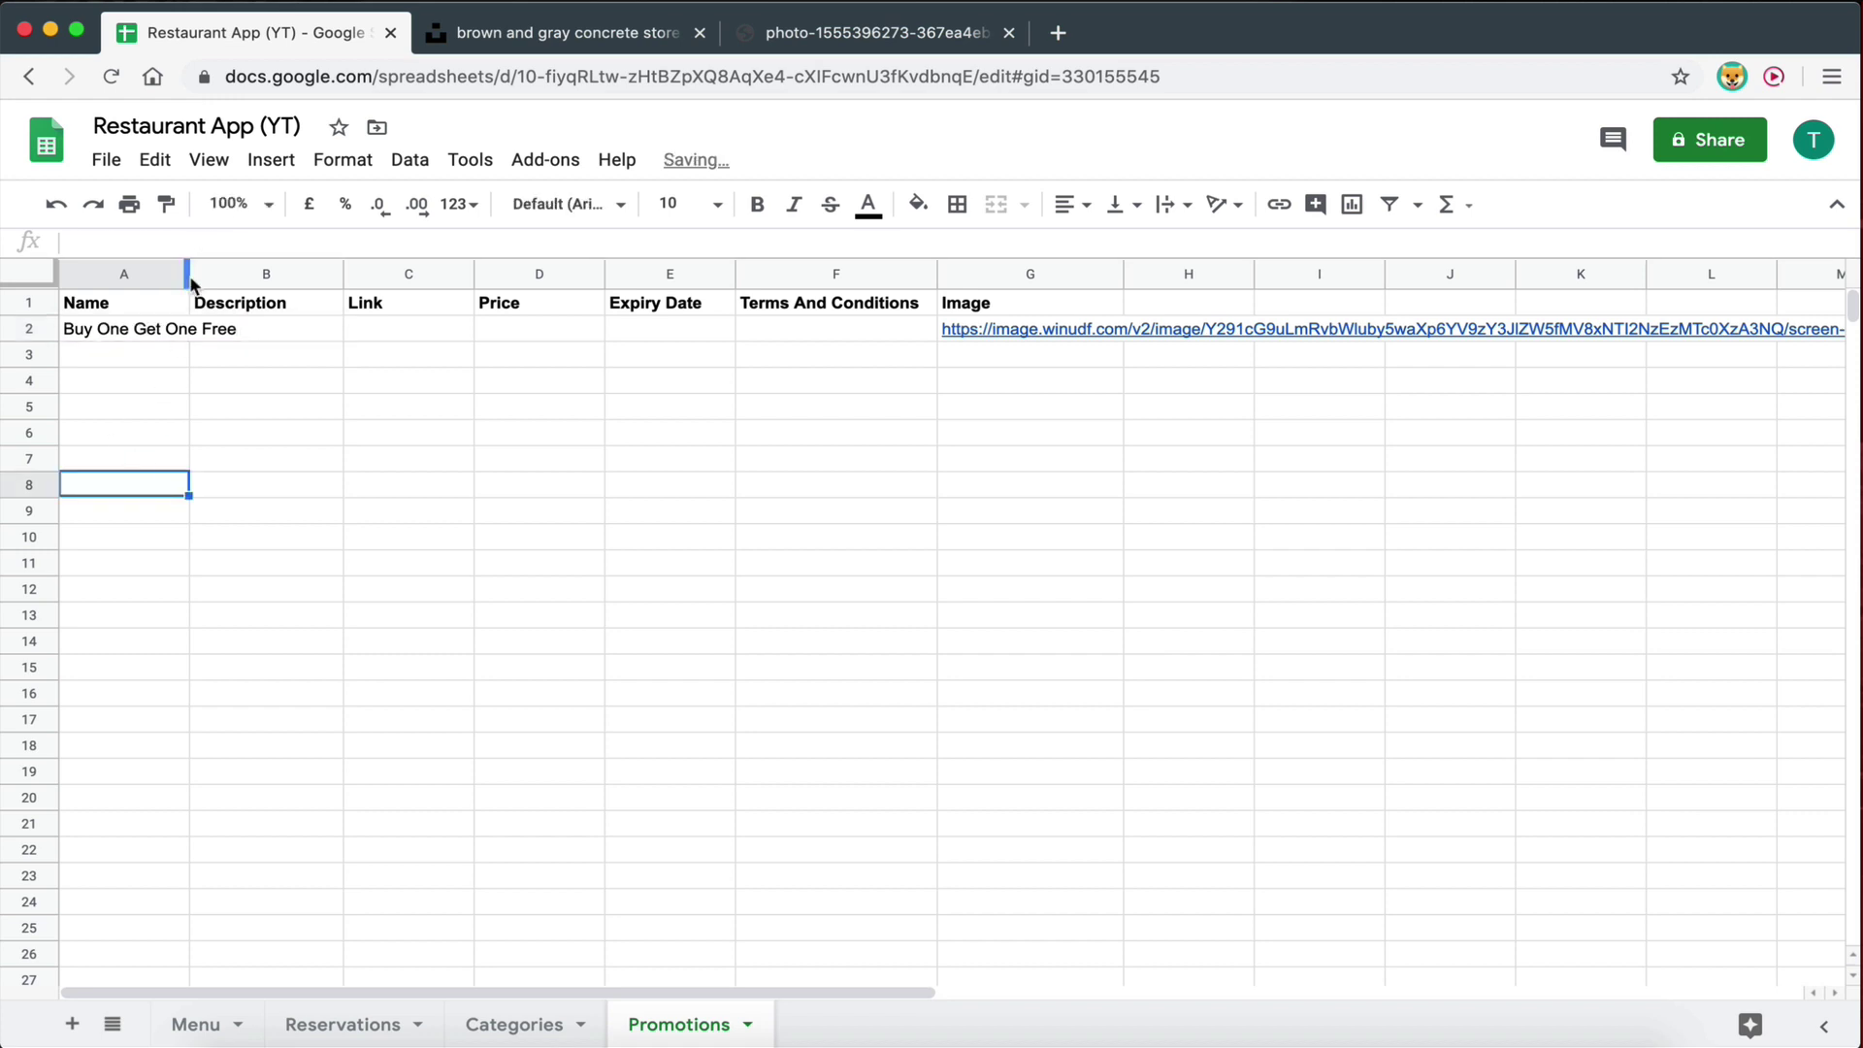
{"action": "left_click_drag", "start_coordinate": [198, 277], "coordinate": [280, 276]}
{"action": "left_click", "coordinate": [359, 405]}
Widen the Description column and enter "Our special deal where you buy one pizza and get ne free" in cell B2.
{"action": "left_click", "coordinate": [354, 306]}
{"action": "left_click", "coordinate": [354, 332]}
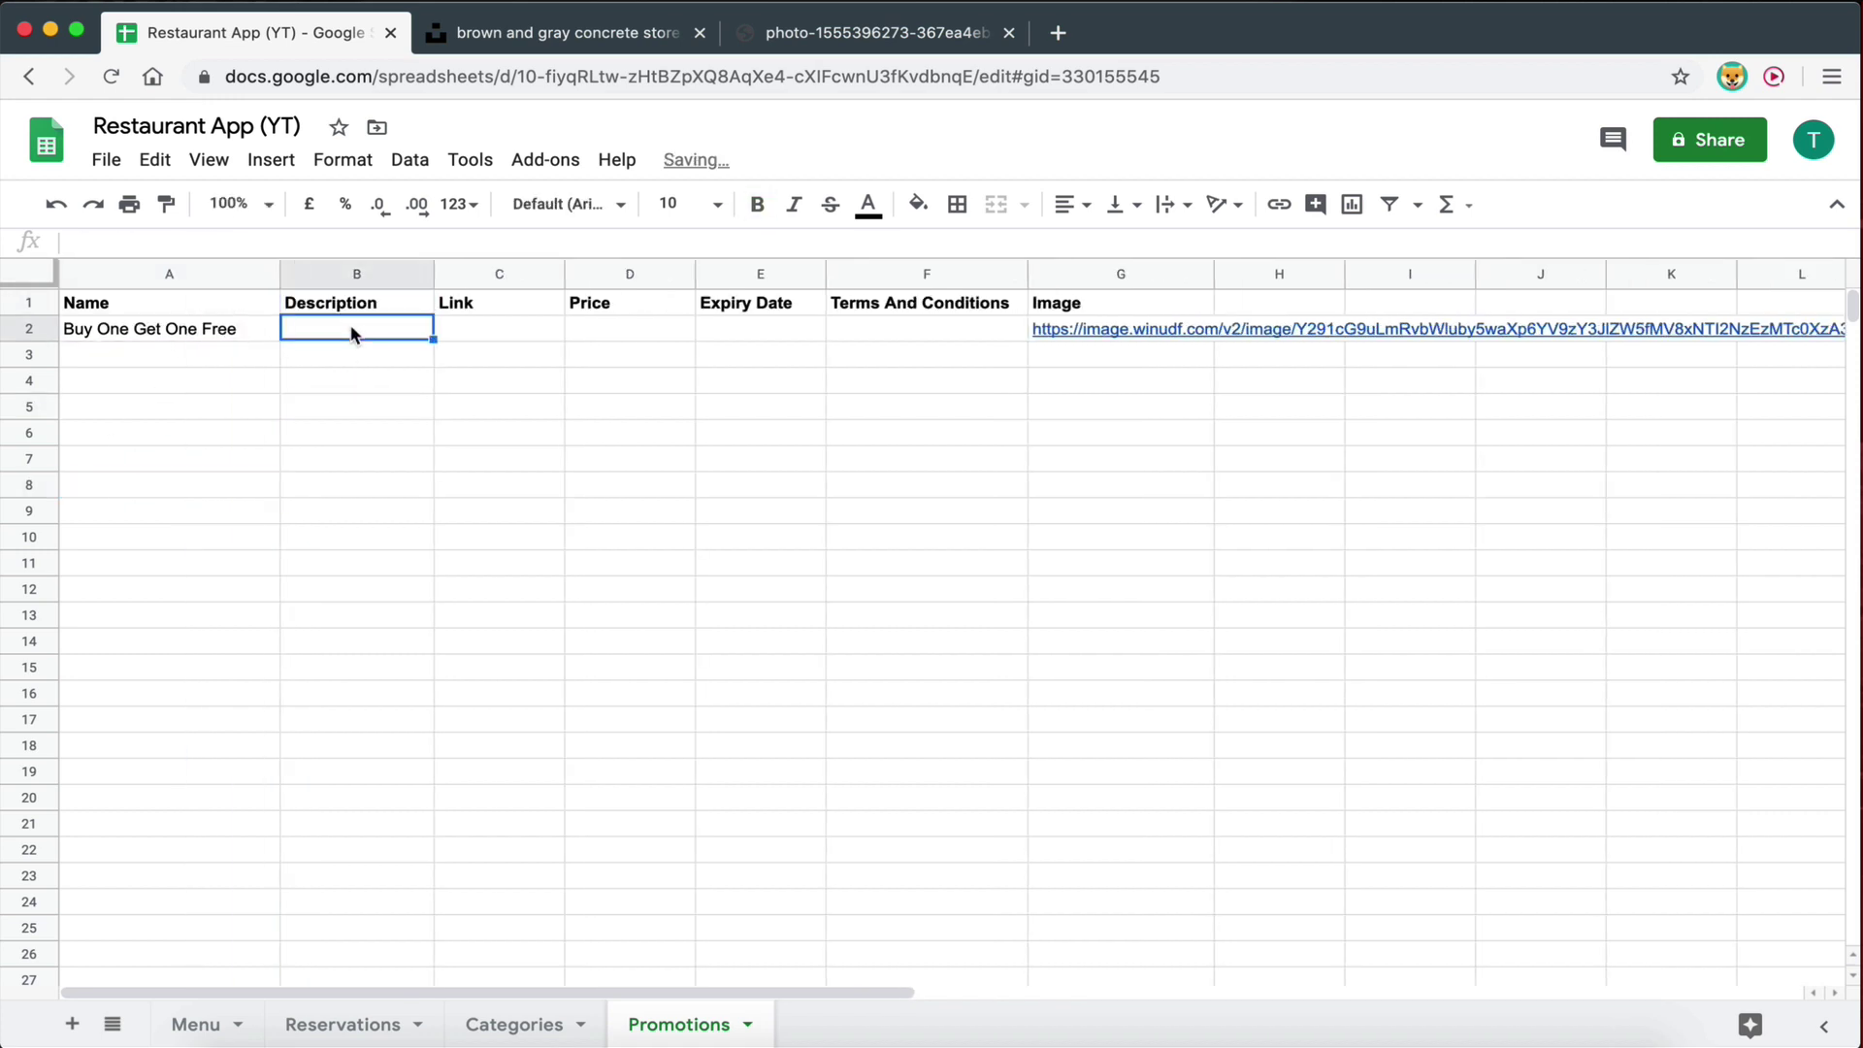
{"action": "left_click_drag", "start_coordinate": [433, 283], "coordinate": [544, 278]}
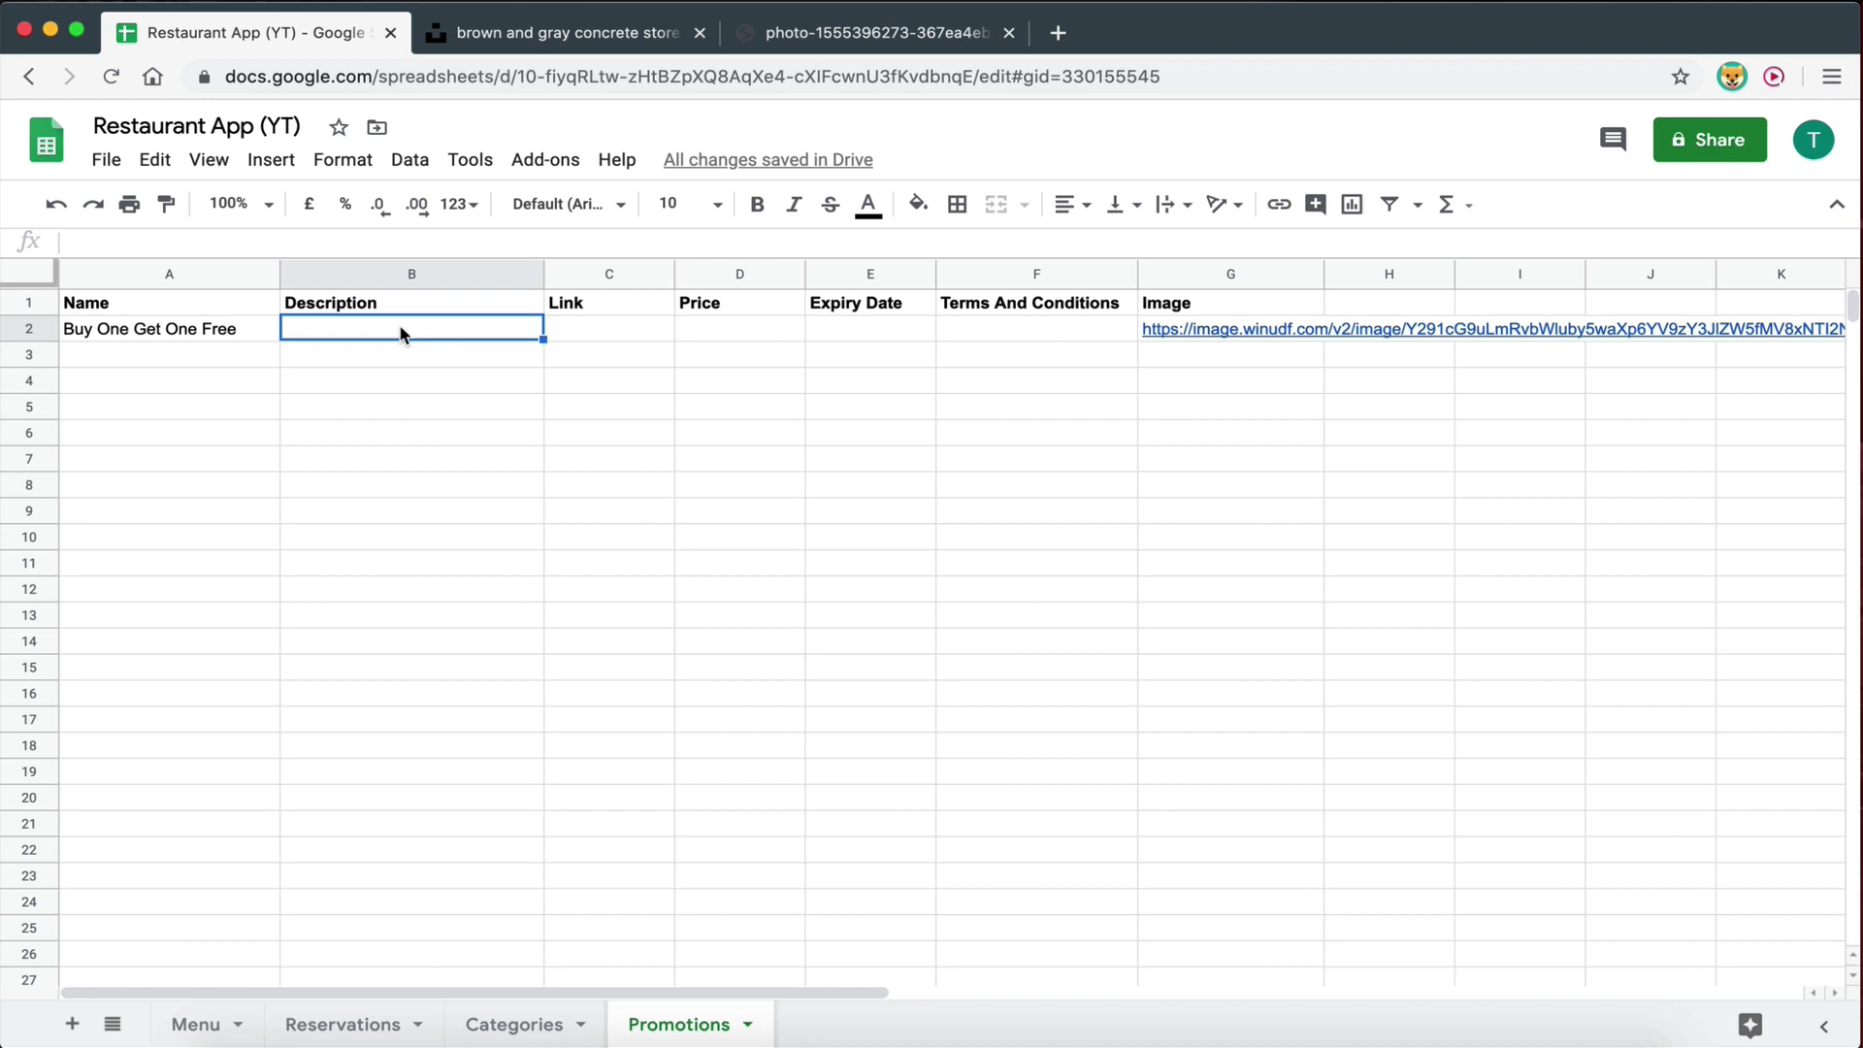
{"action": "type", "text": "Our s"}
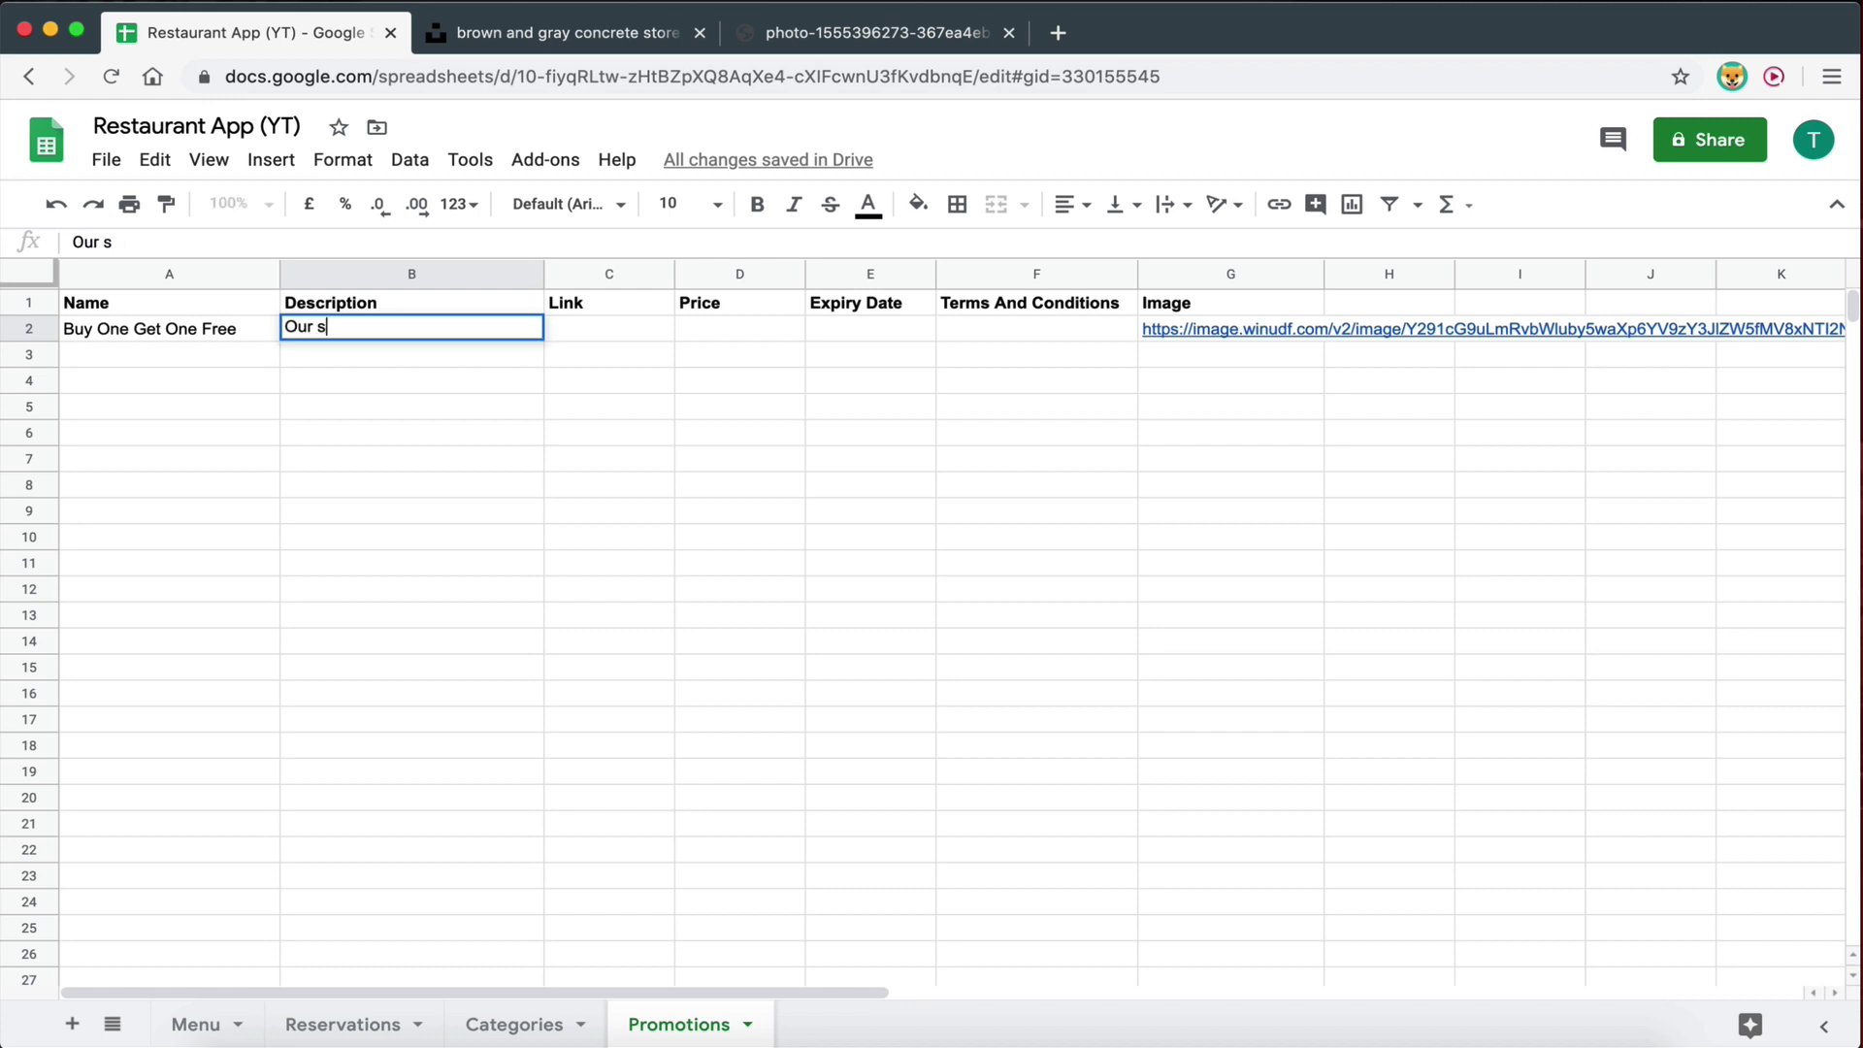
{"action": "type", "text": "pecial T"}
{"action": "key", "text": "BackSpace"}
{"action": "type", "text": "T"}
{"action": "key", "text": "BackSpace"}
{"action": "type", "text": "deal where you can"}
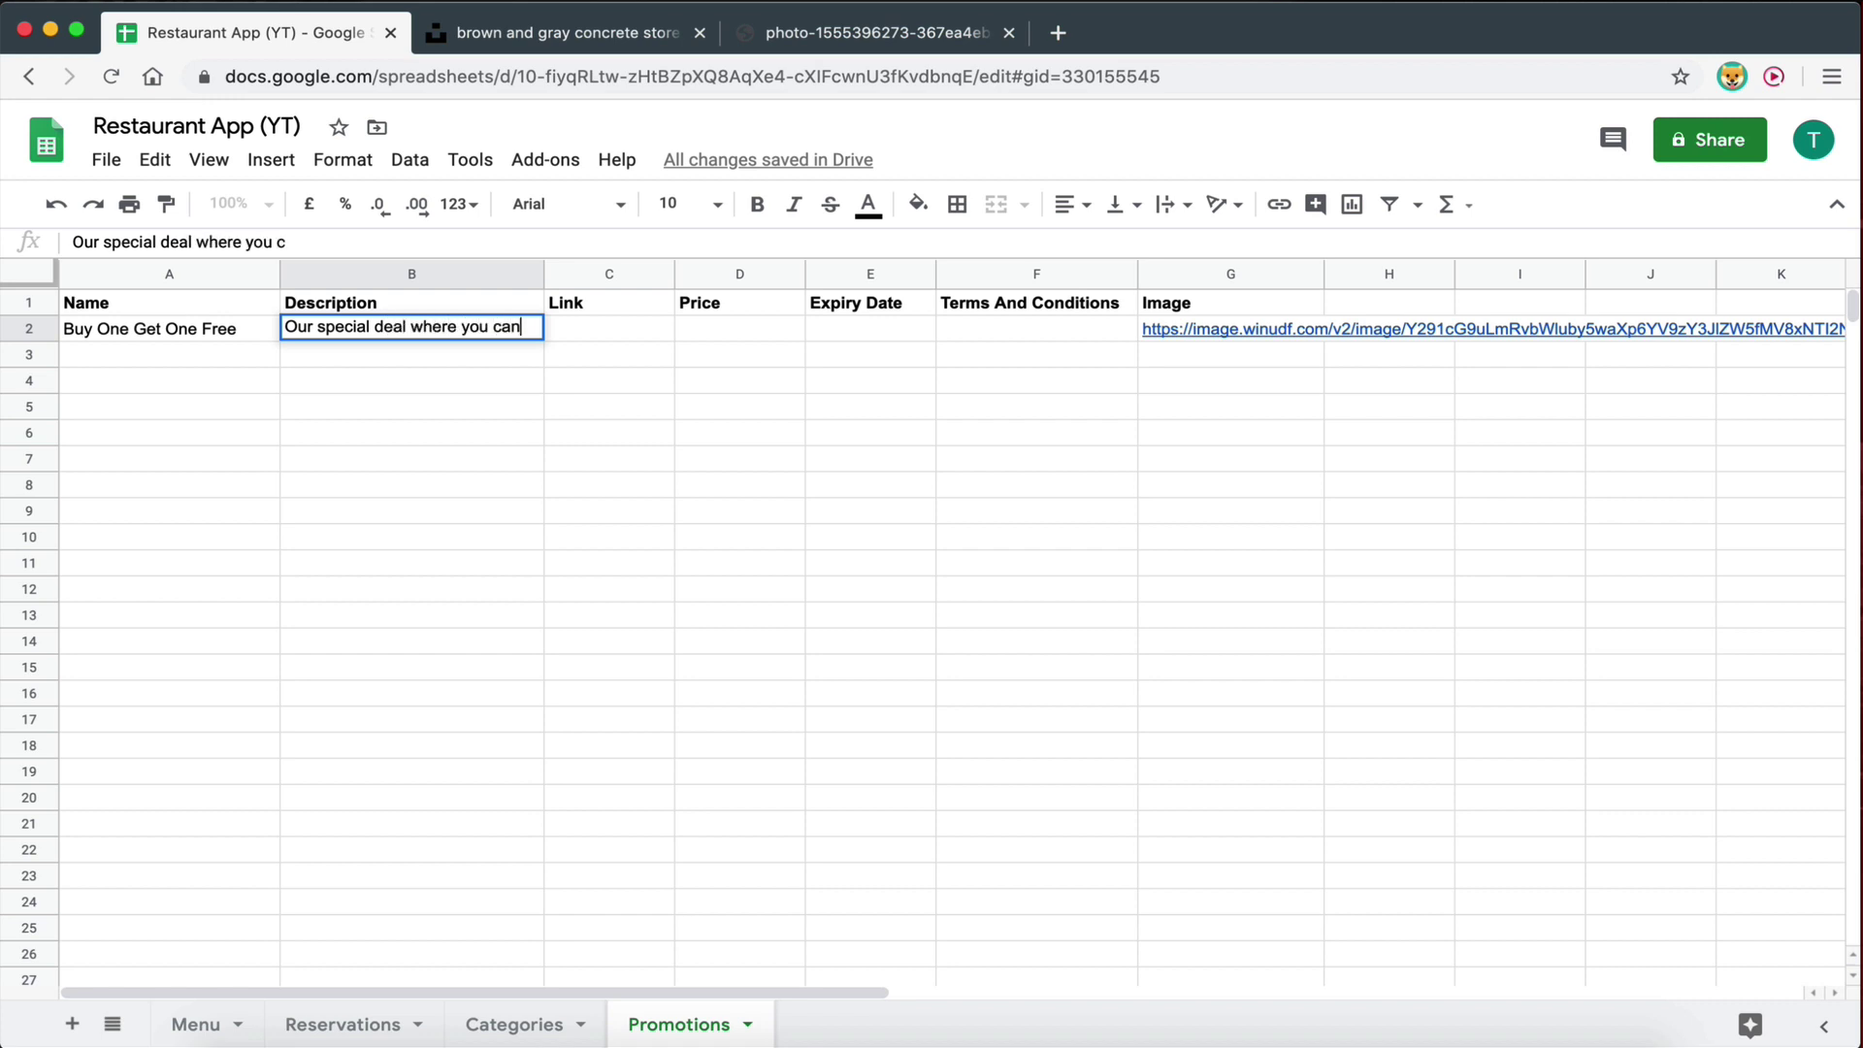
{"action": "type", "text": " get a"}
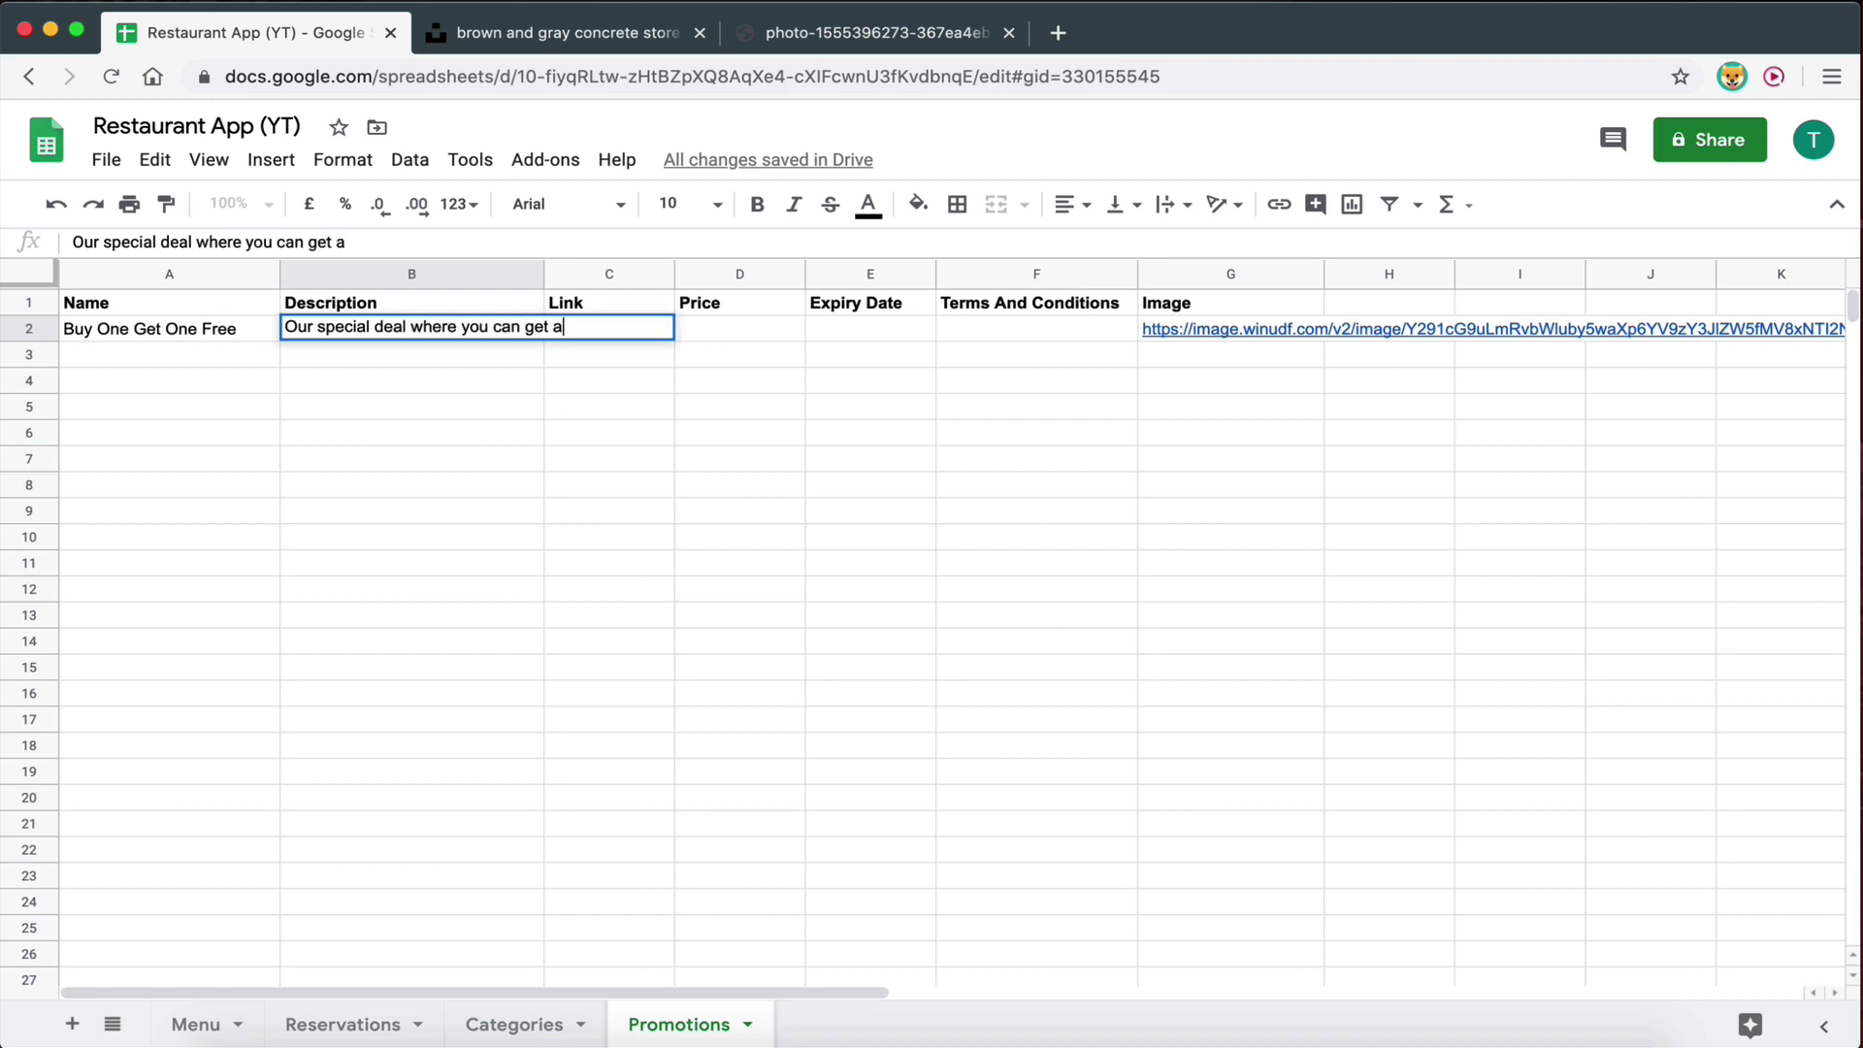
{"action": "key", "text": "BackSpace"}
{"action": "key", "text": "BackSpace"}
{"action": "key", "text": "BackSpace"}
{"action": "key", "text": "BackSpace"}
{"action": "key", "text": "BackSpace"}
{"action": "key", "text": "BackSpace"}
{"action": "key", "text": "BackSpace"}
{"action": "key", "text": "BackSpace"}
{"action": "key", "text": "BackSpace"}
{"action": "key", "text": "BackSpace"}
{"action": "type", "text": "buy"}
{"action": "key", "text": "BackSpace"}
{"action": "key", "text": "BackSpace"}
{"action": "type", "text": "uy one pizza and "}
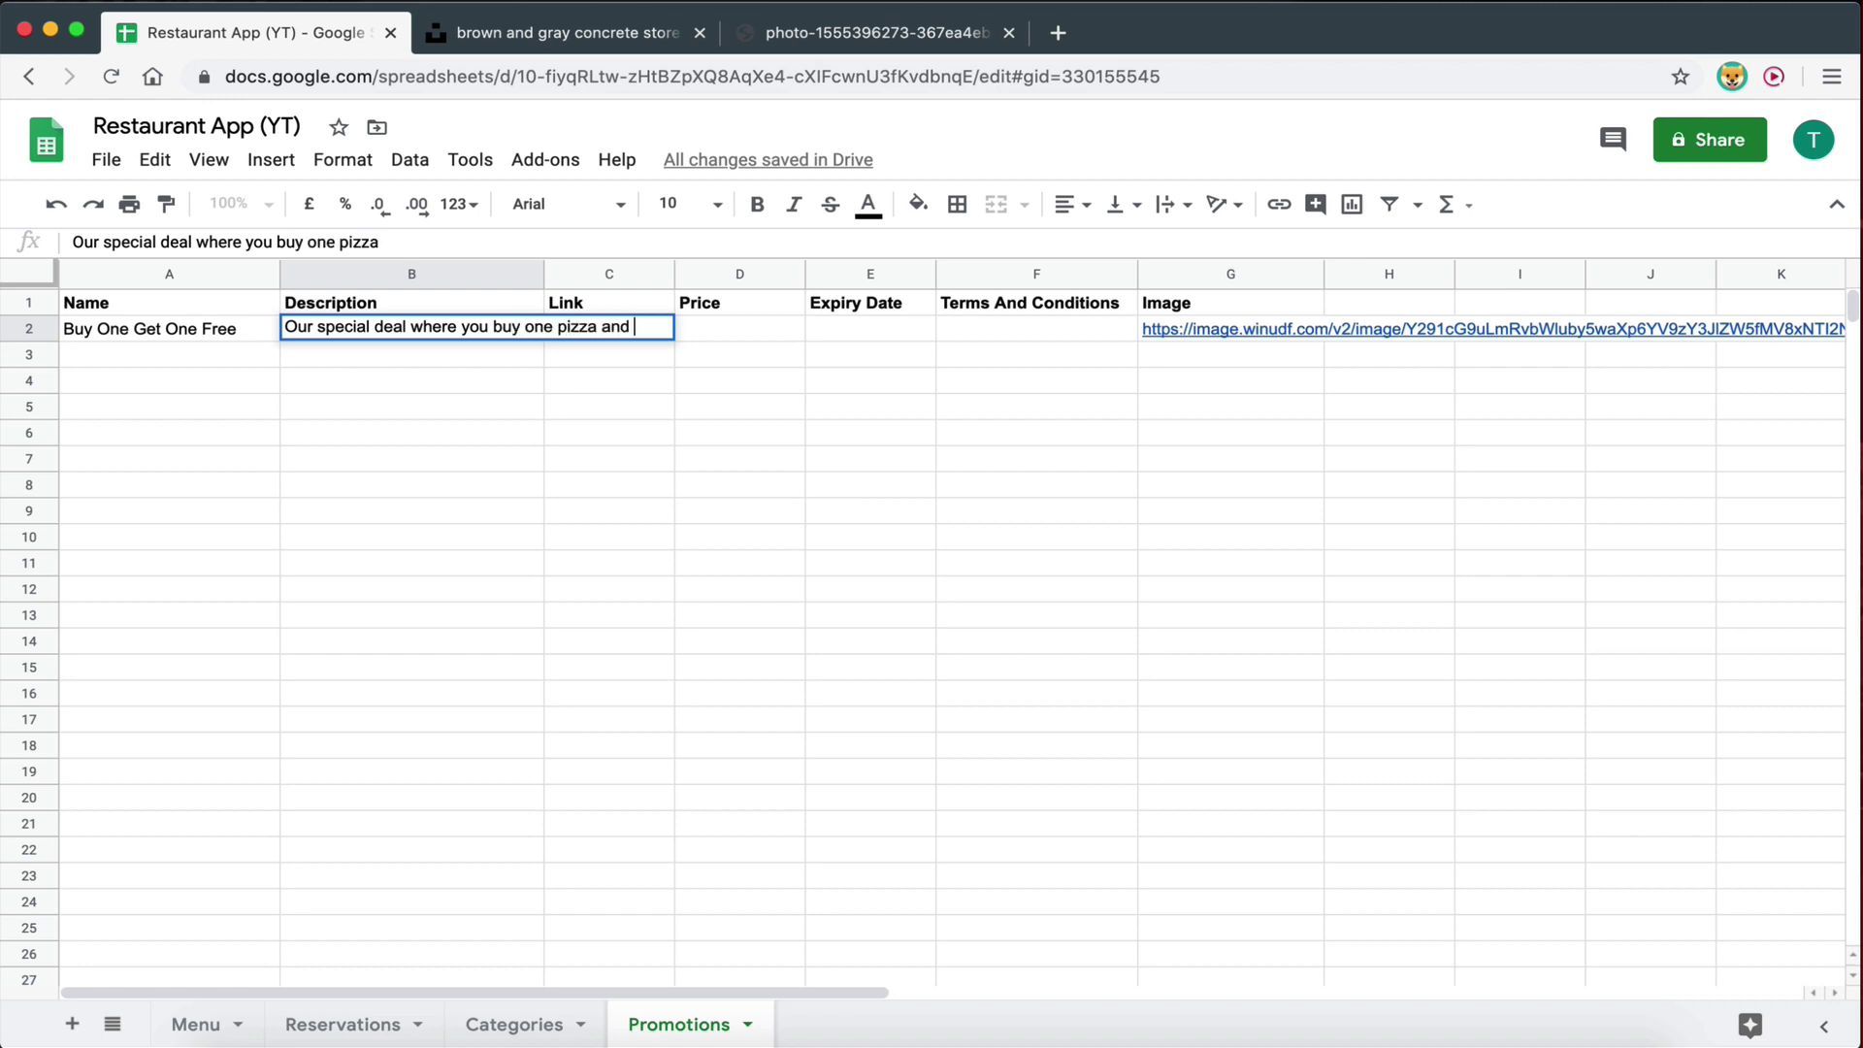
{"action": "type", "text": "get ne free."}
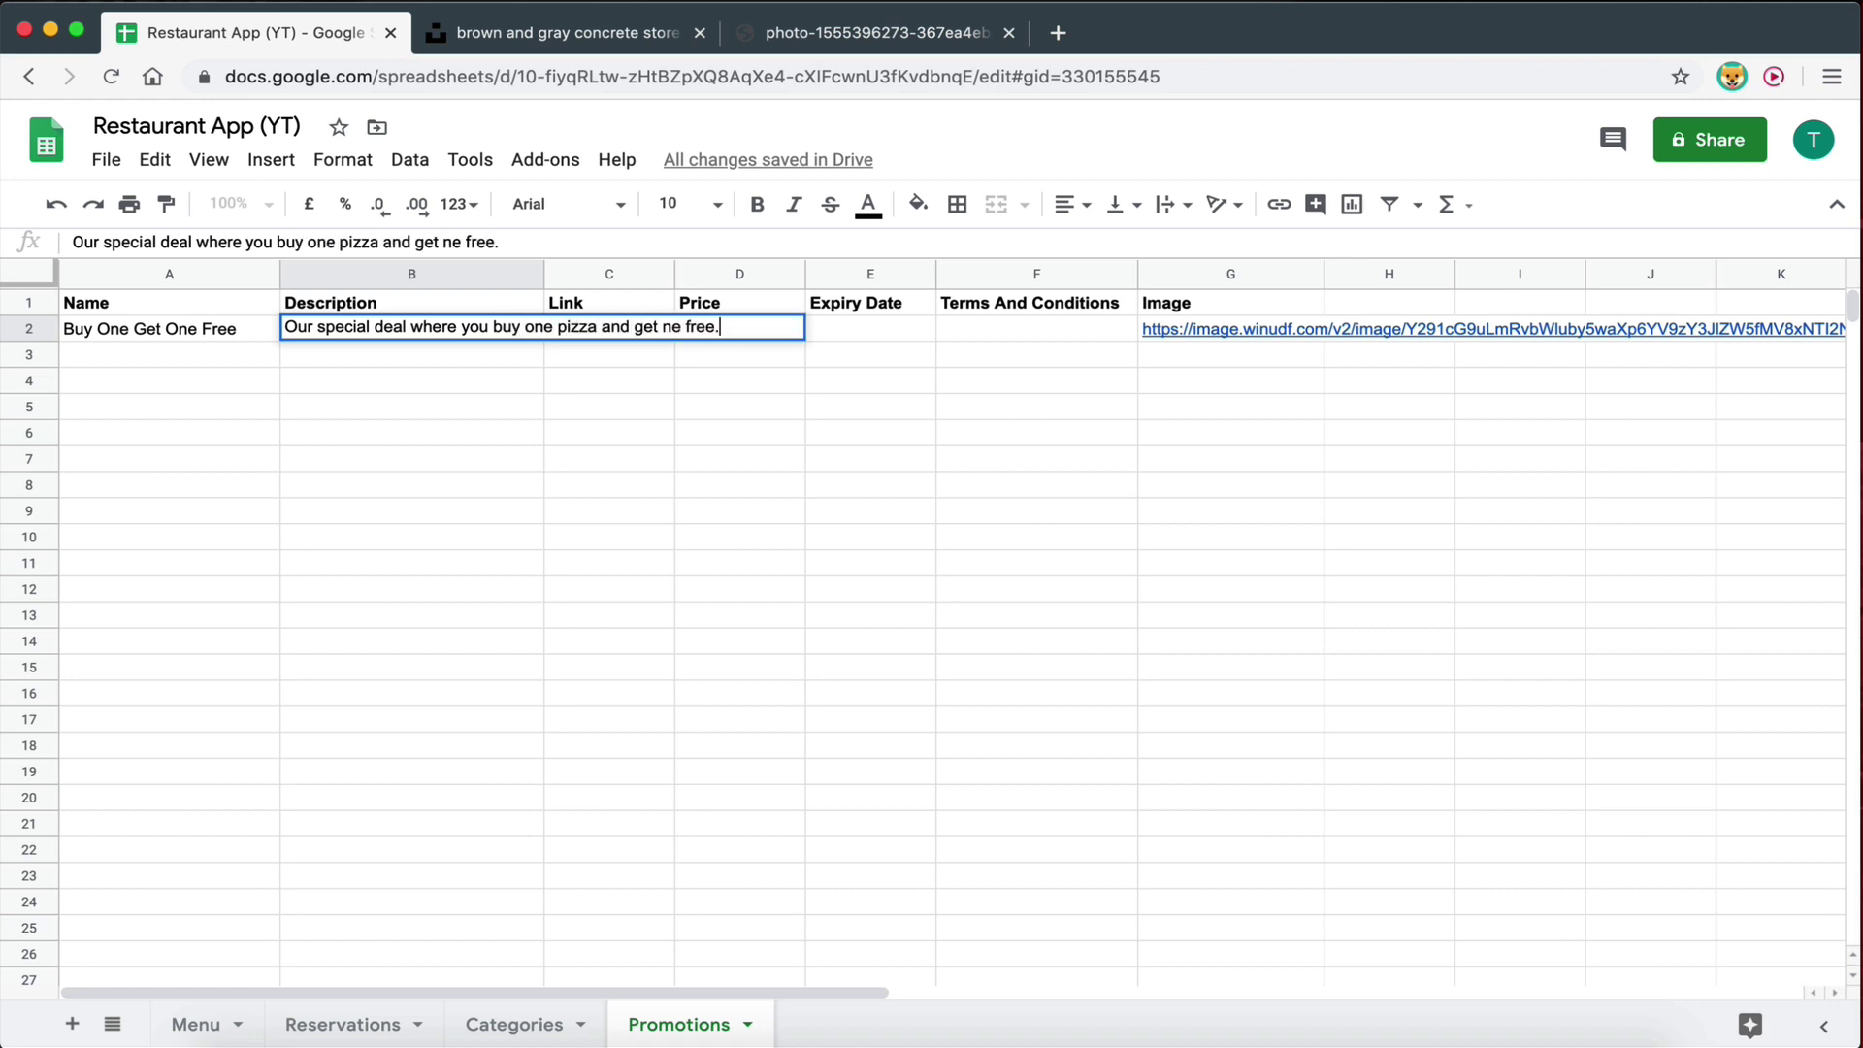
{"action": "left_click", "coordinate": [452, 519]}
{"action": "left_click", "coordinate": [571, 333]}
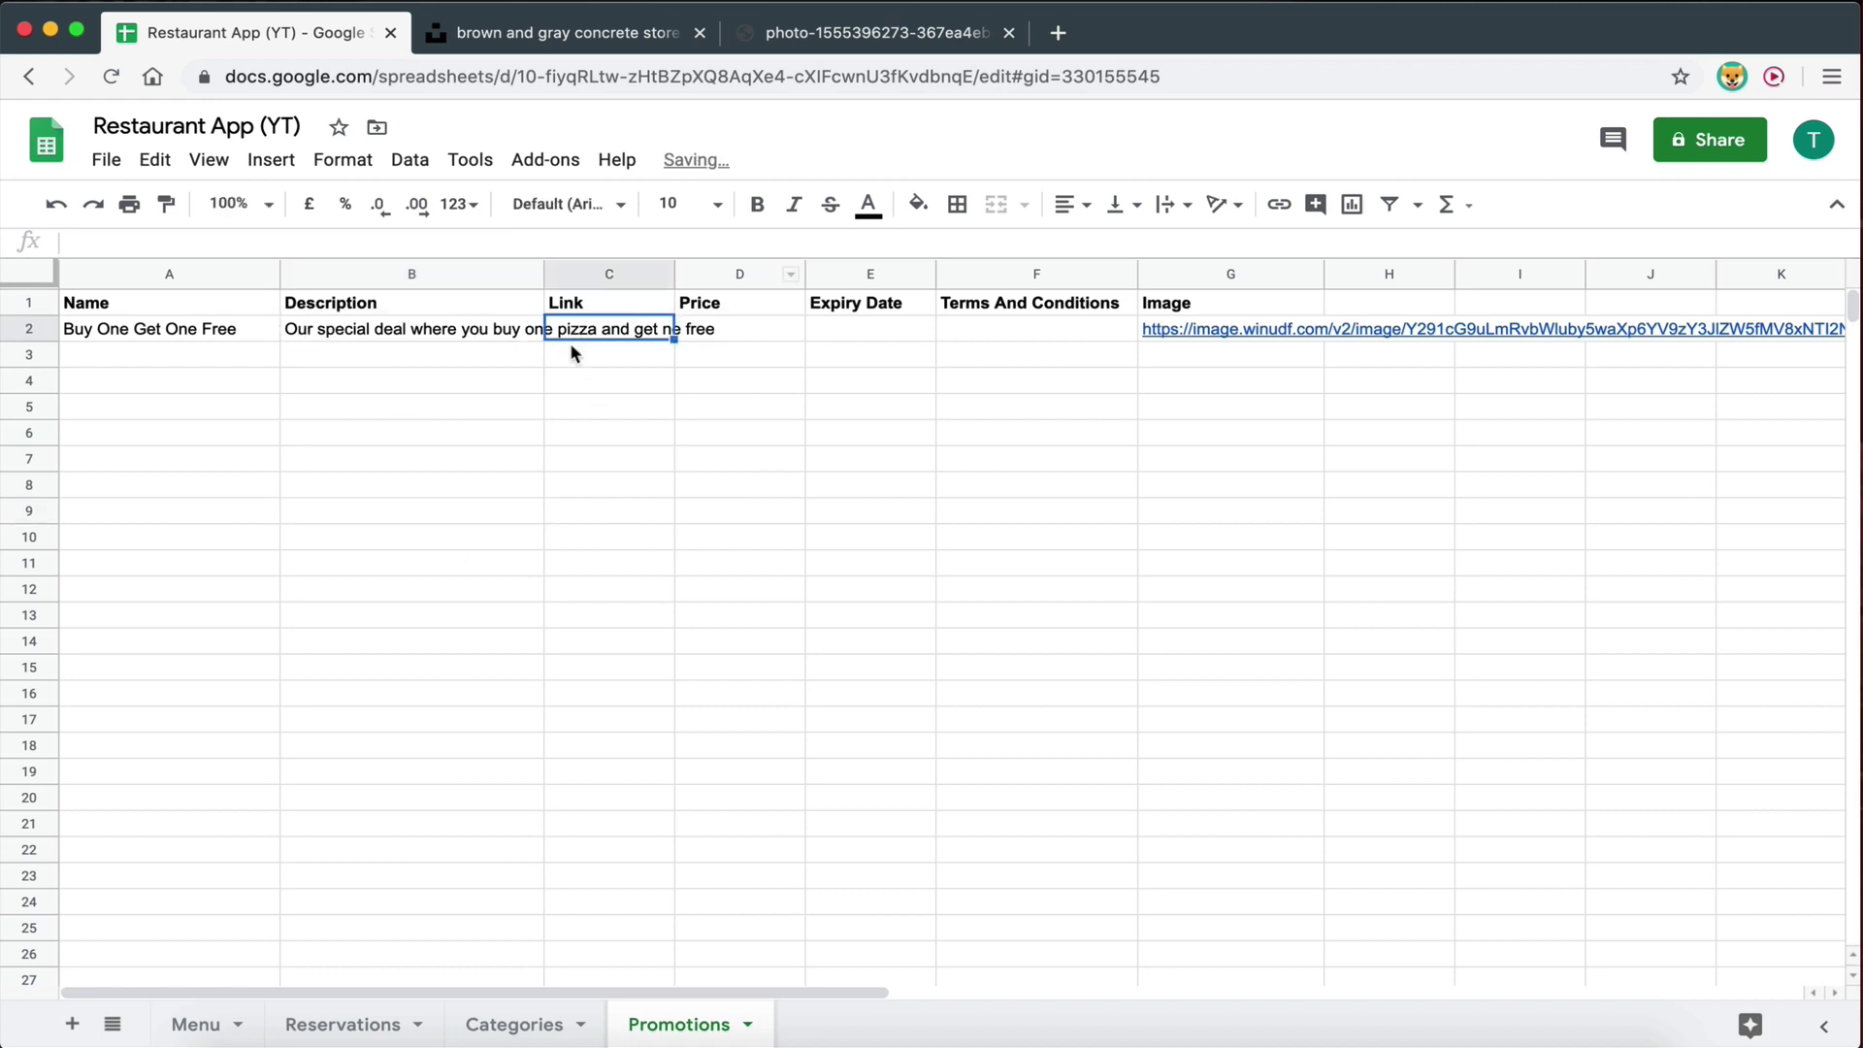
{"action": "type", "text": "https"}
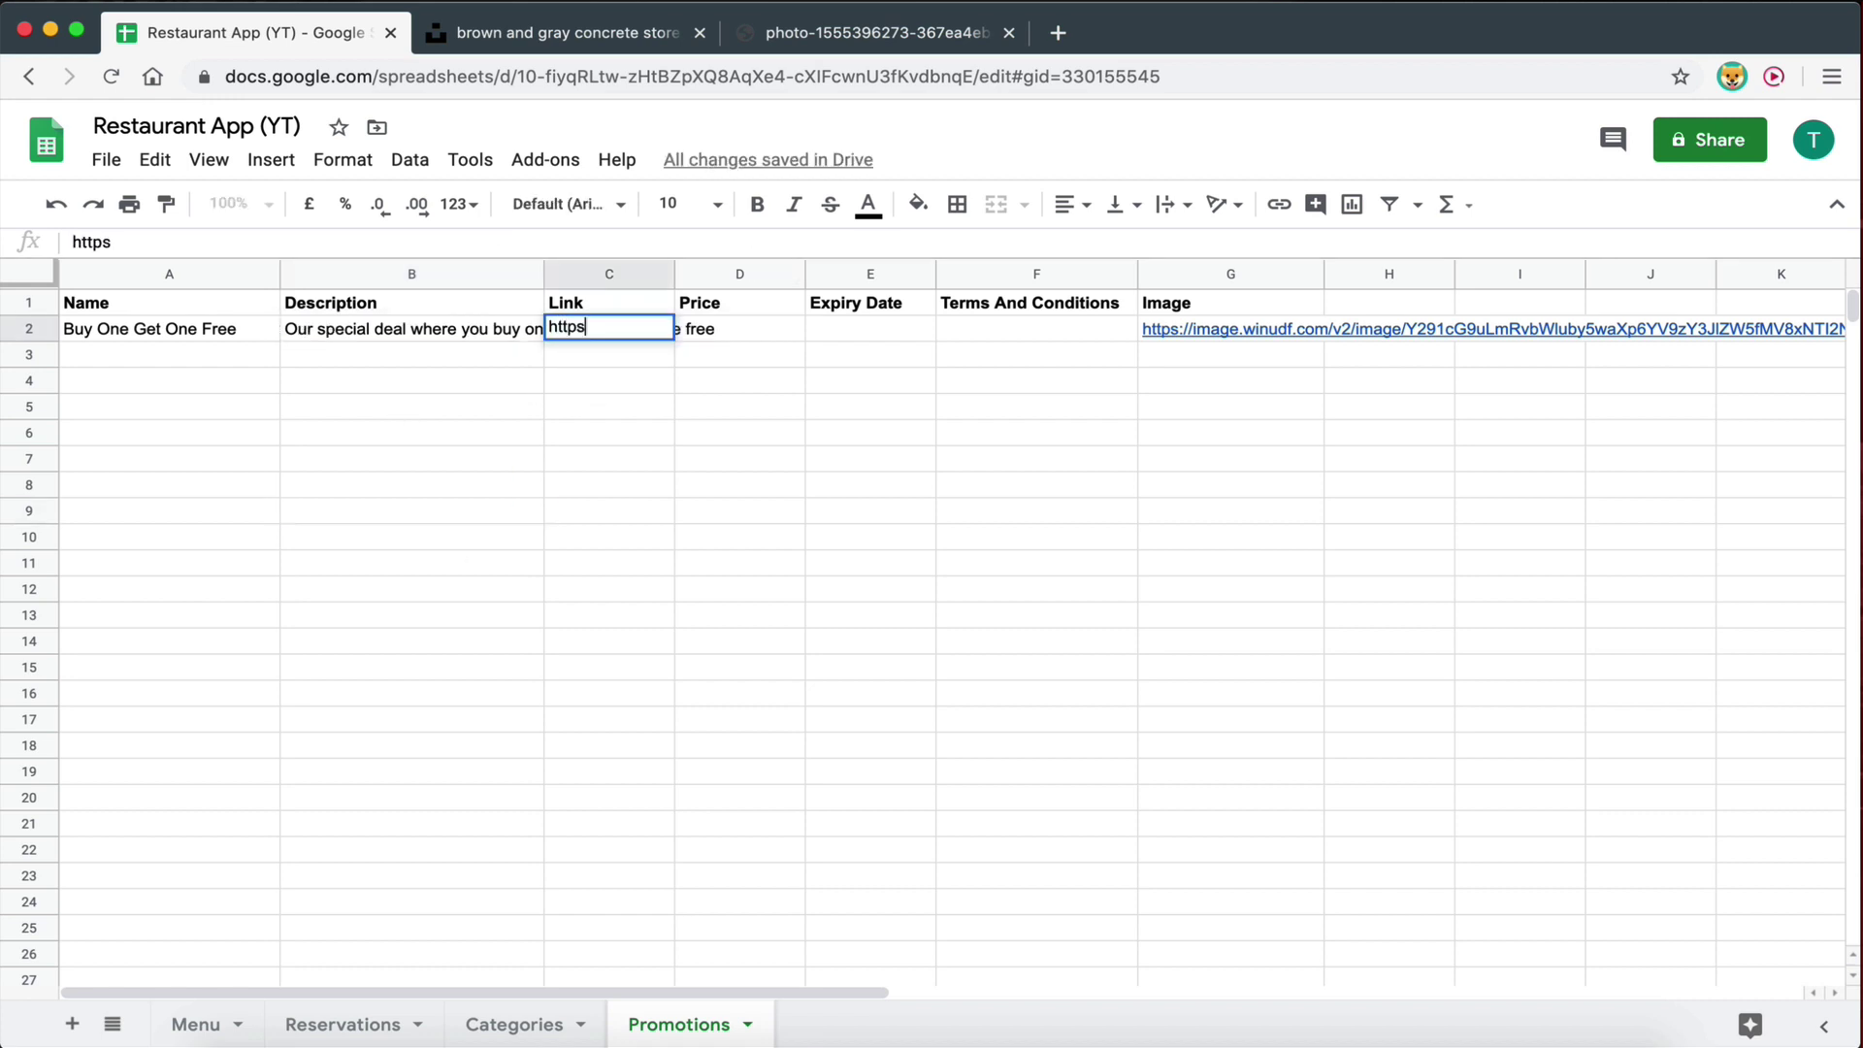
{"action": "type", "text": "://www.google.com"}
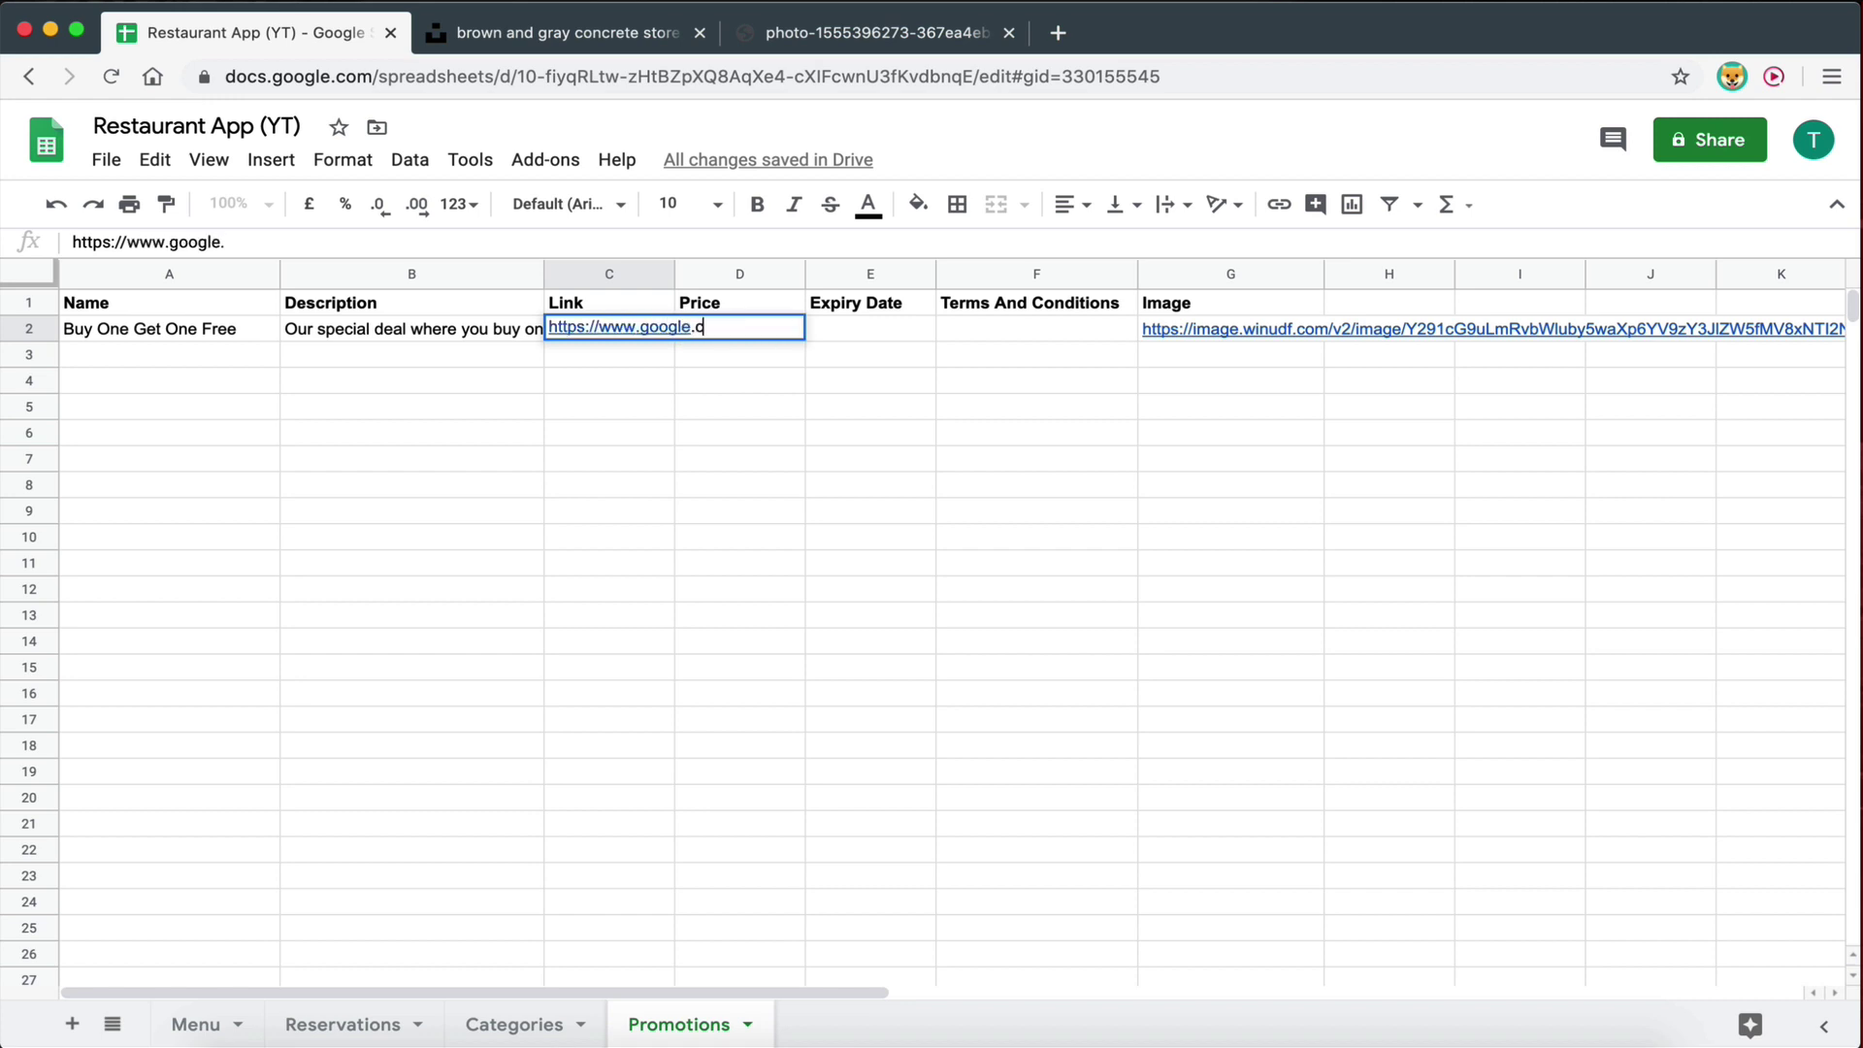
{"action": "left_click", "coordinate": [532, 435]}
{"action": "left_click_drag", "start_coordinate": [674, 273], "coordinate": [758, 273]}
Enter the price $20.00 in cell D2 for the Buy One Get One Free promotion.
{"action": "left_click", "coordinate": [747, 335]}
{"action": "left_click", "coordinate": [792, 341]}
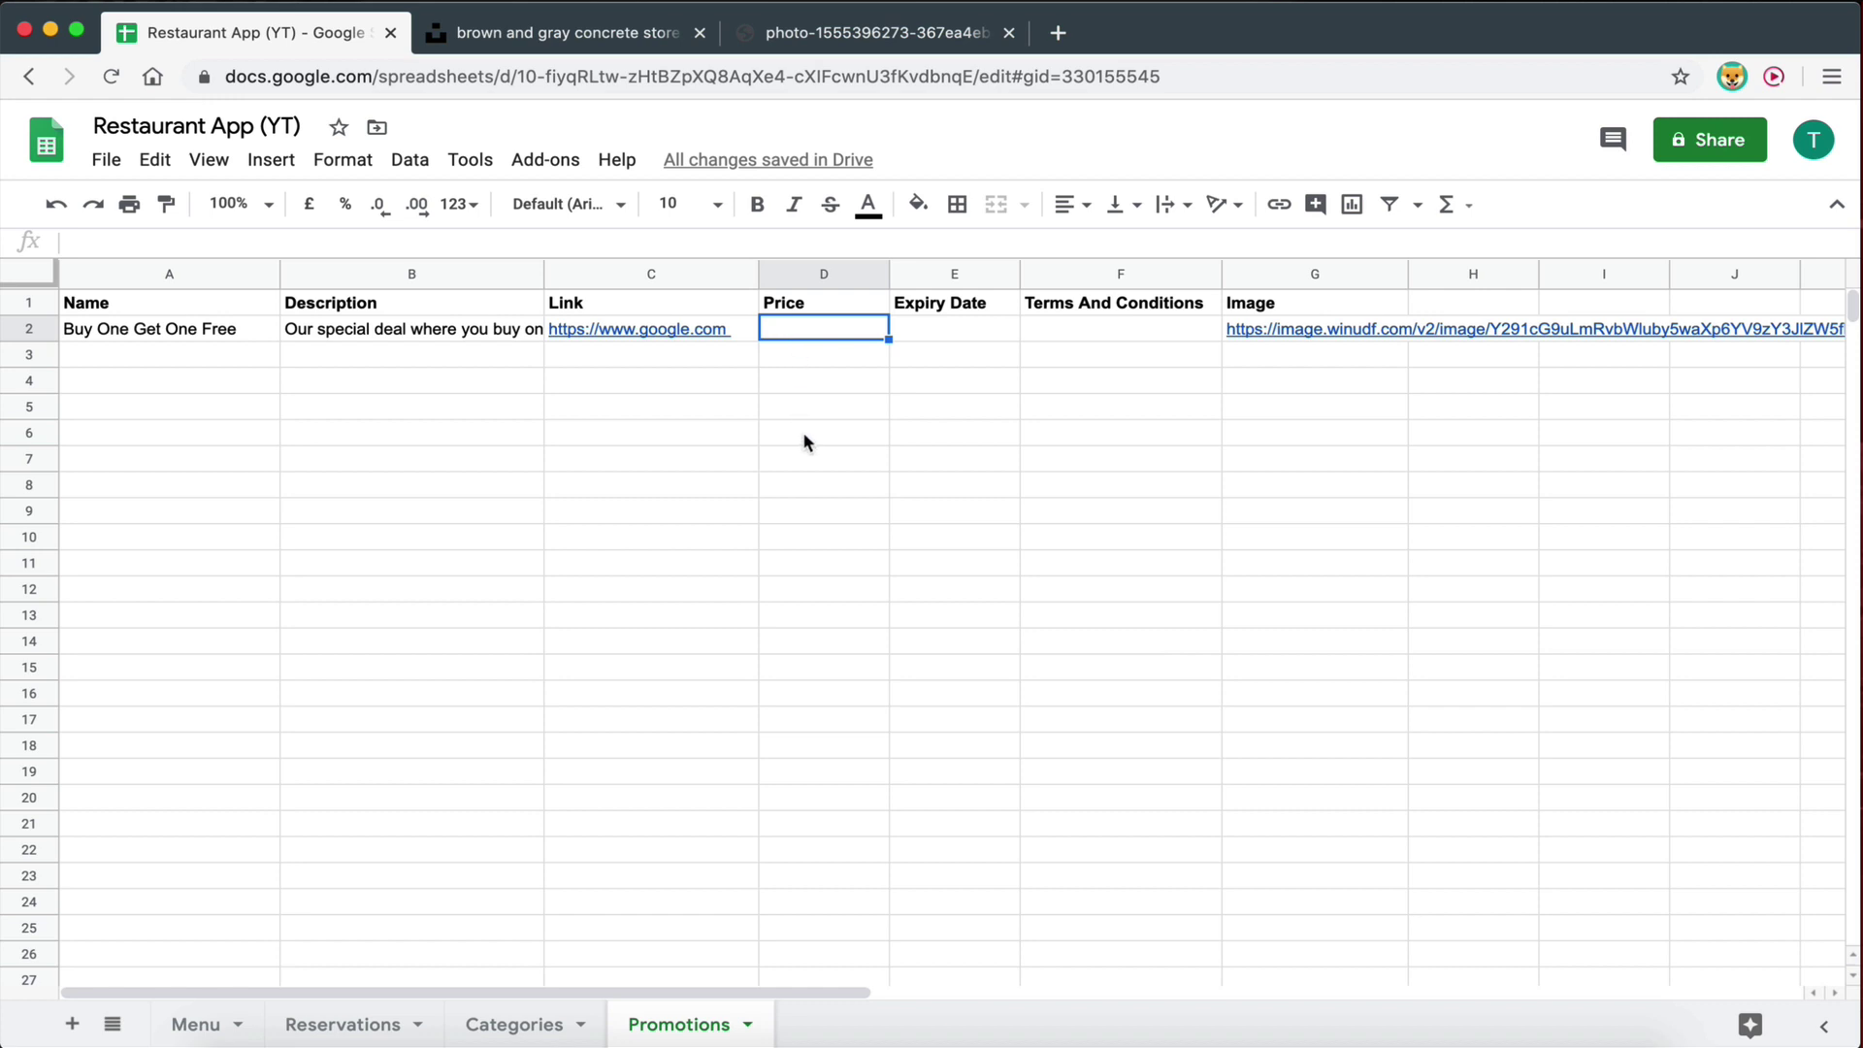
{"action": "type", "text": "$"}
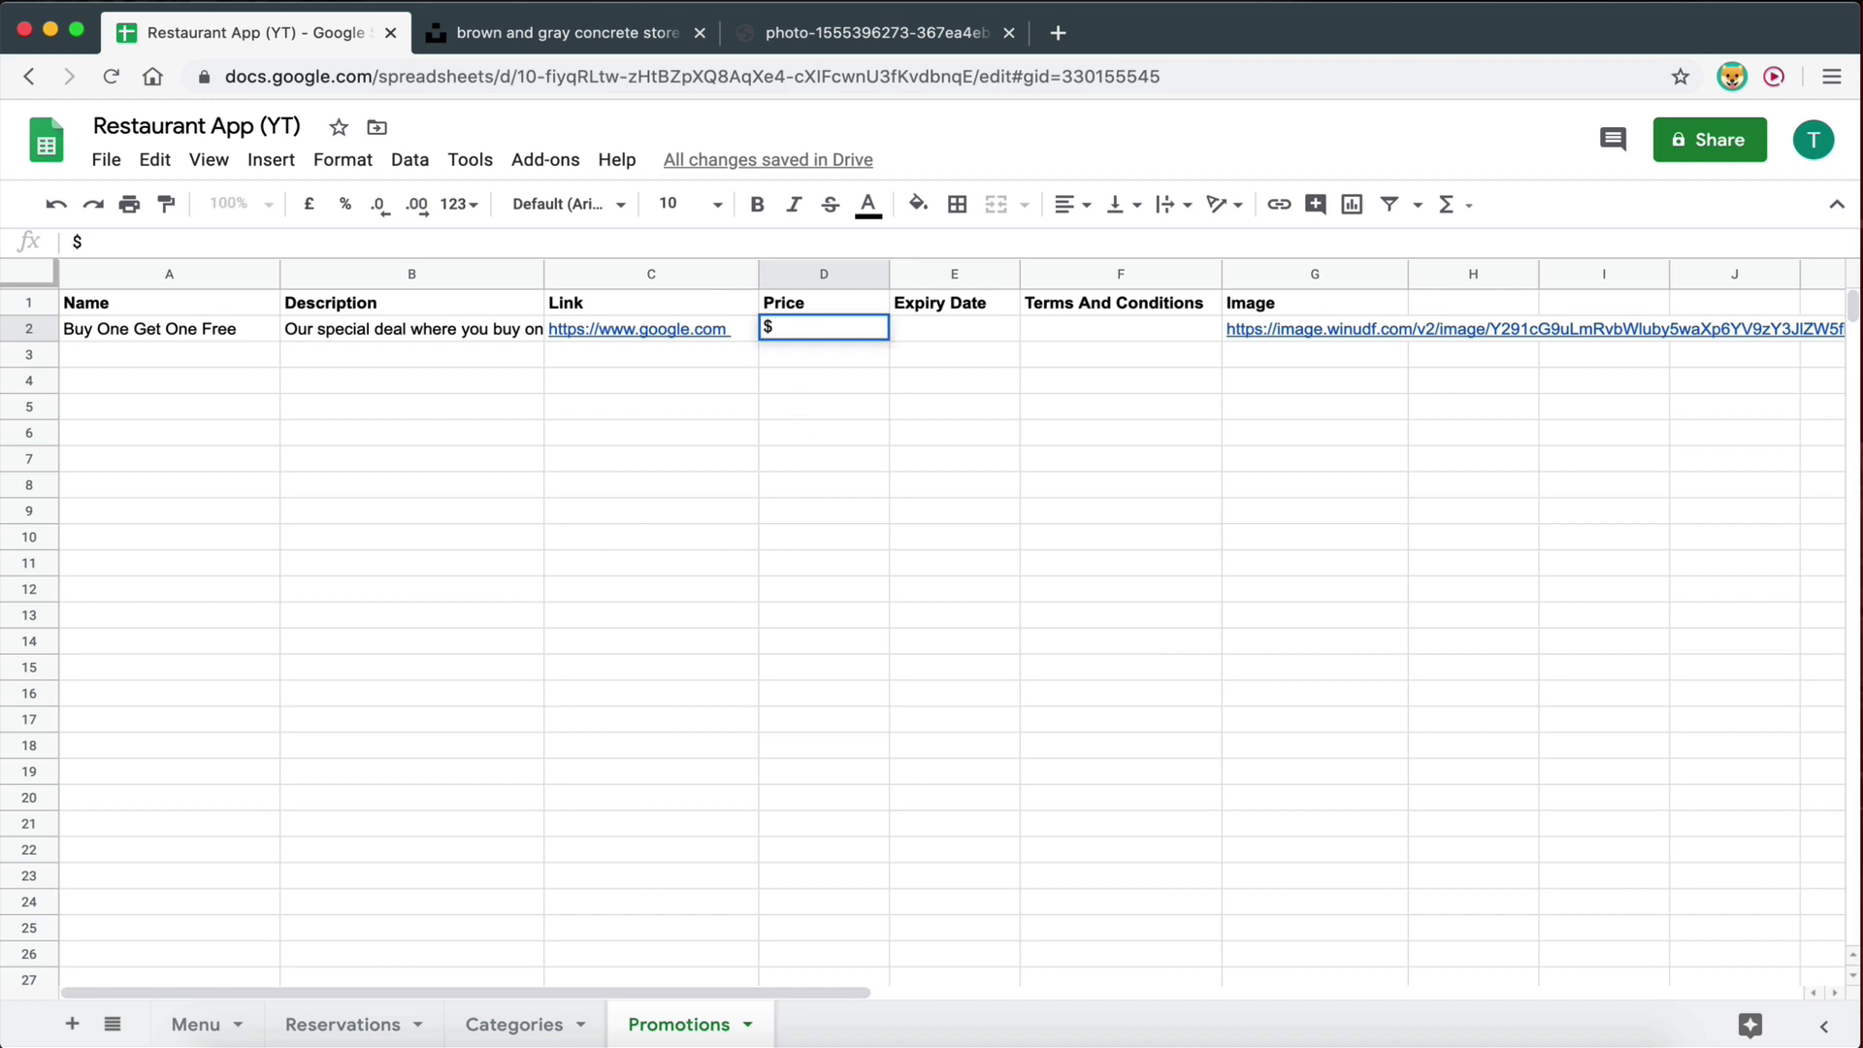
{"action": "type", "text": "20"}
{"action": "left_click", "coordinate": [830, 533]}
{"action": "left_click", "coordinate": [835, 332]}
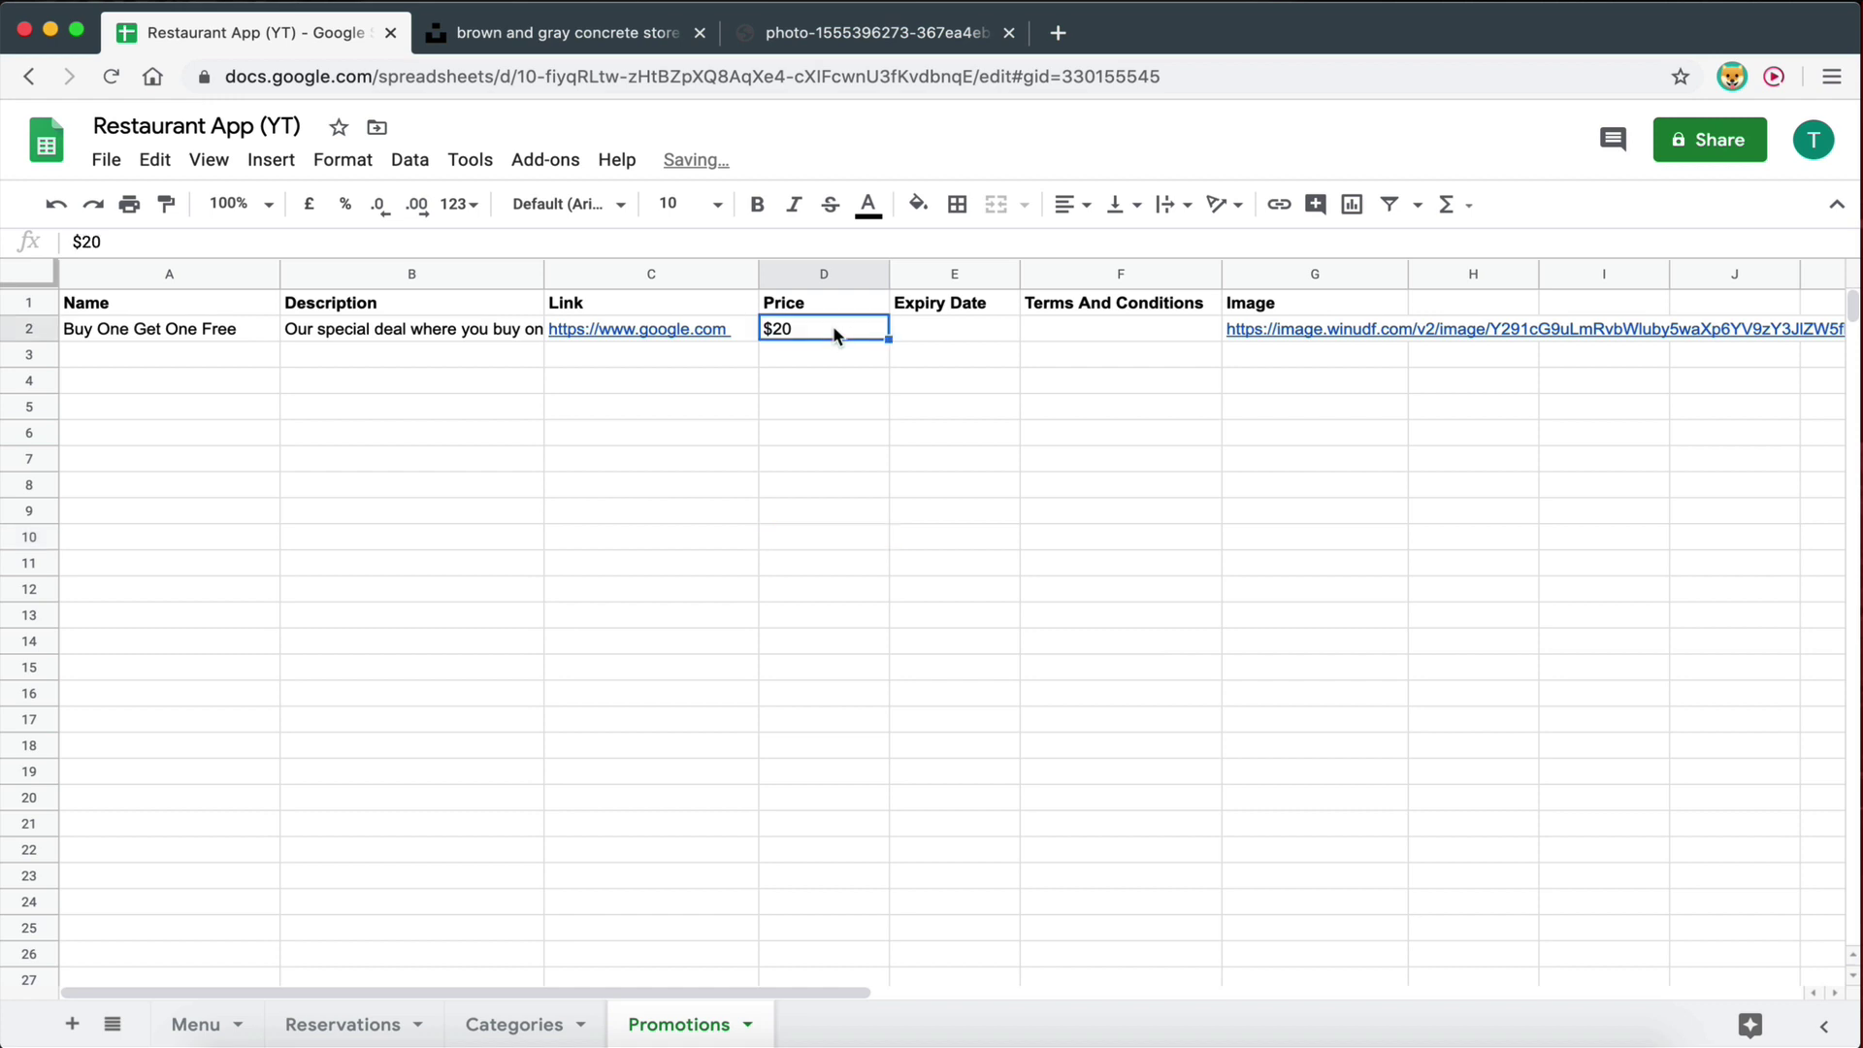
{"action": "left_click", "coordinate": [270, 240]}
{"action": "type", "text": "."}
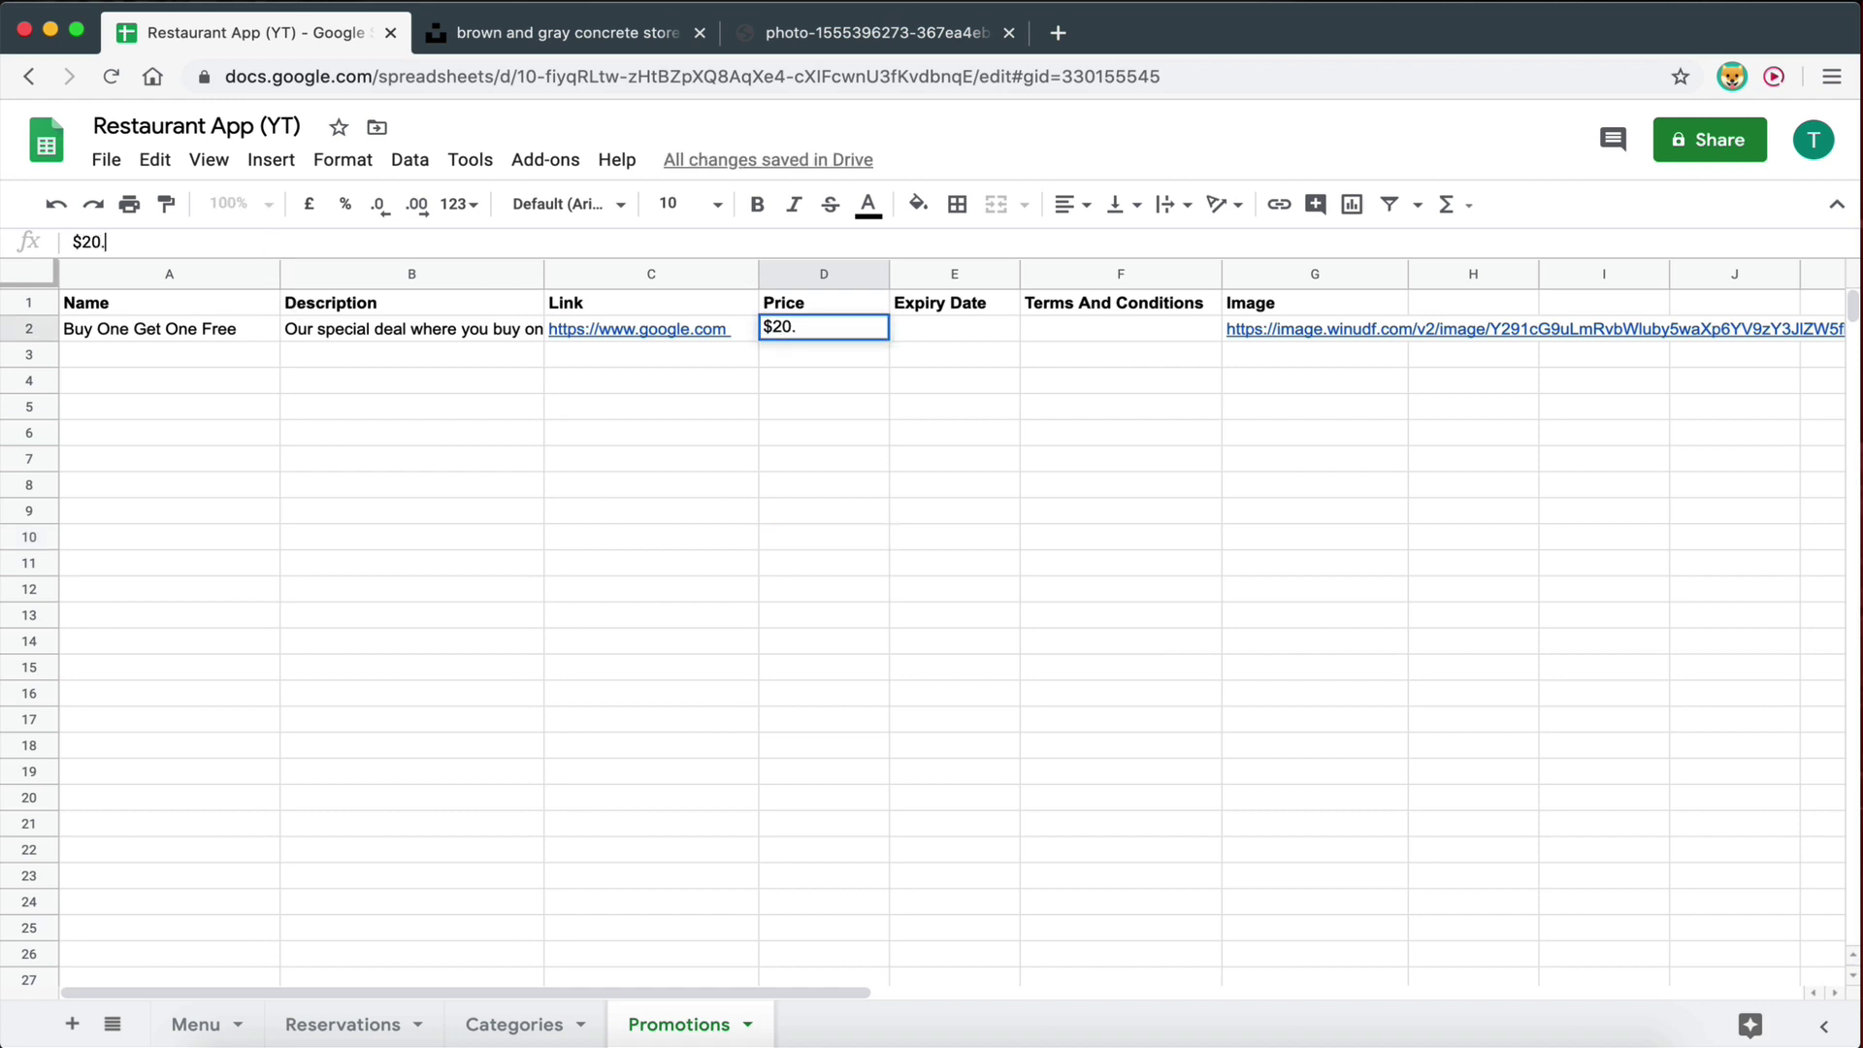
{"action": "type", "text": "00"}
{"action": "left_click", "coordinate": [381, 501]}
Enter the expiry date 28/5/2020 in cell E2.
{"action": "left_click", "coordinate": [963, 332]}
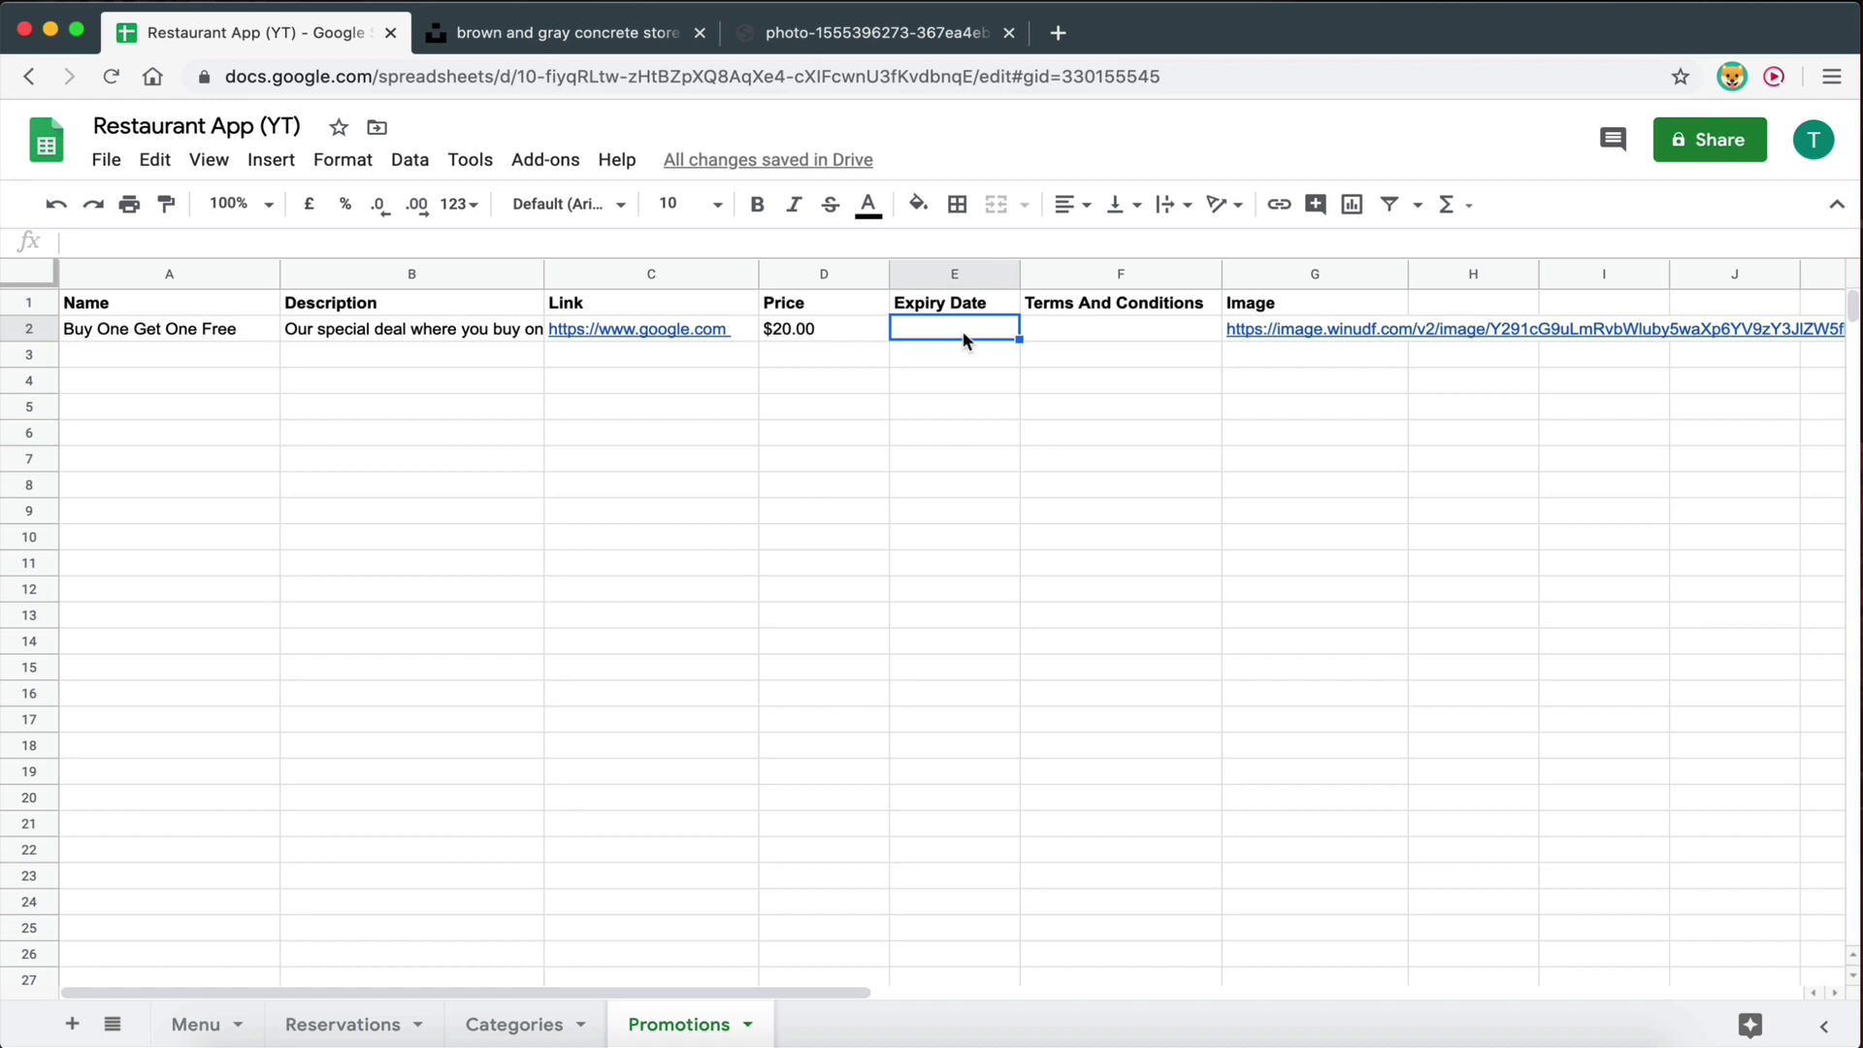
{"action": "type", "text": "28"}
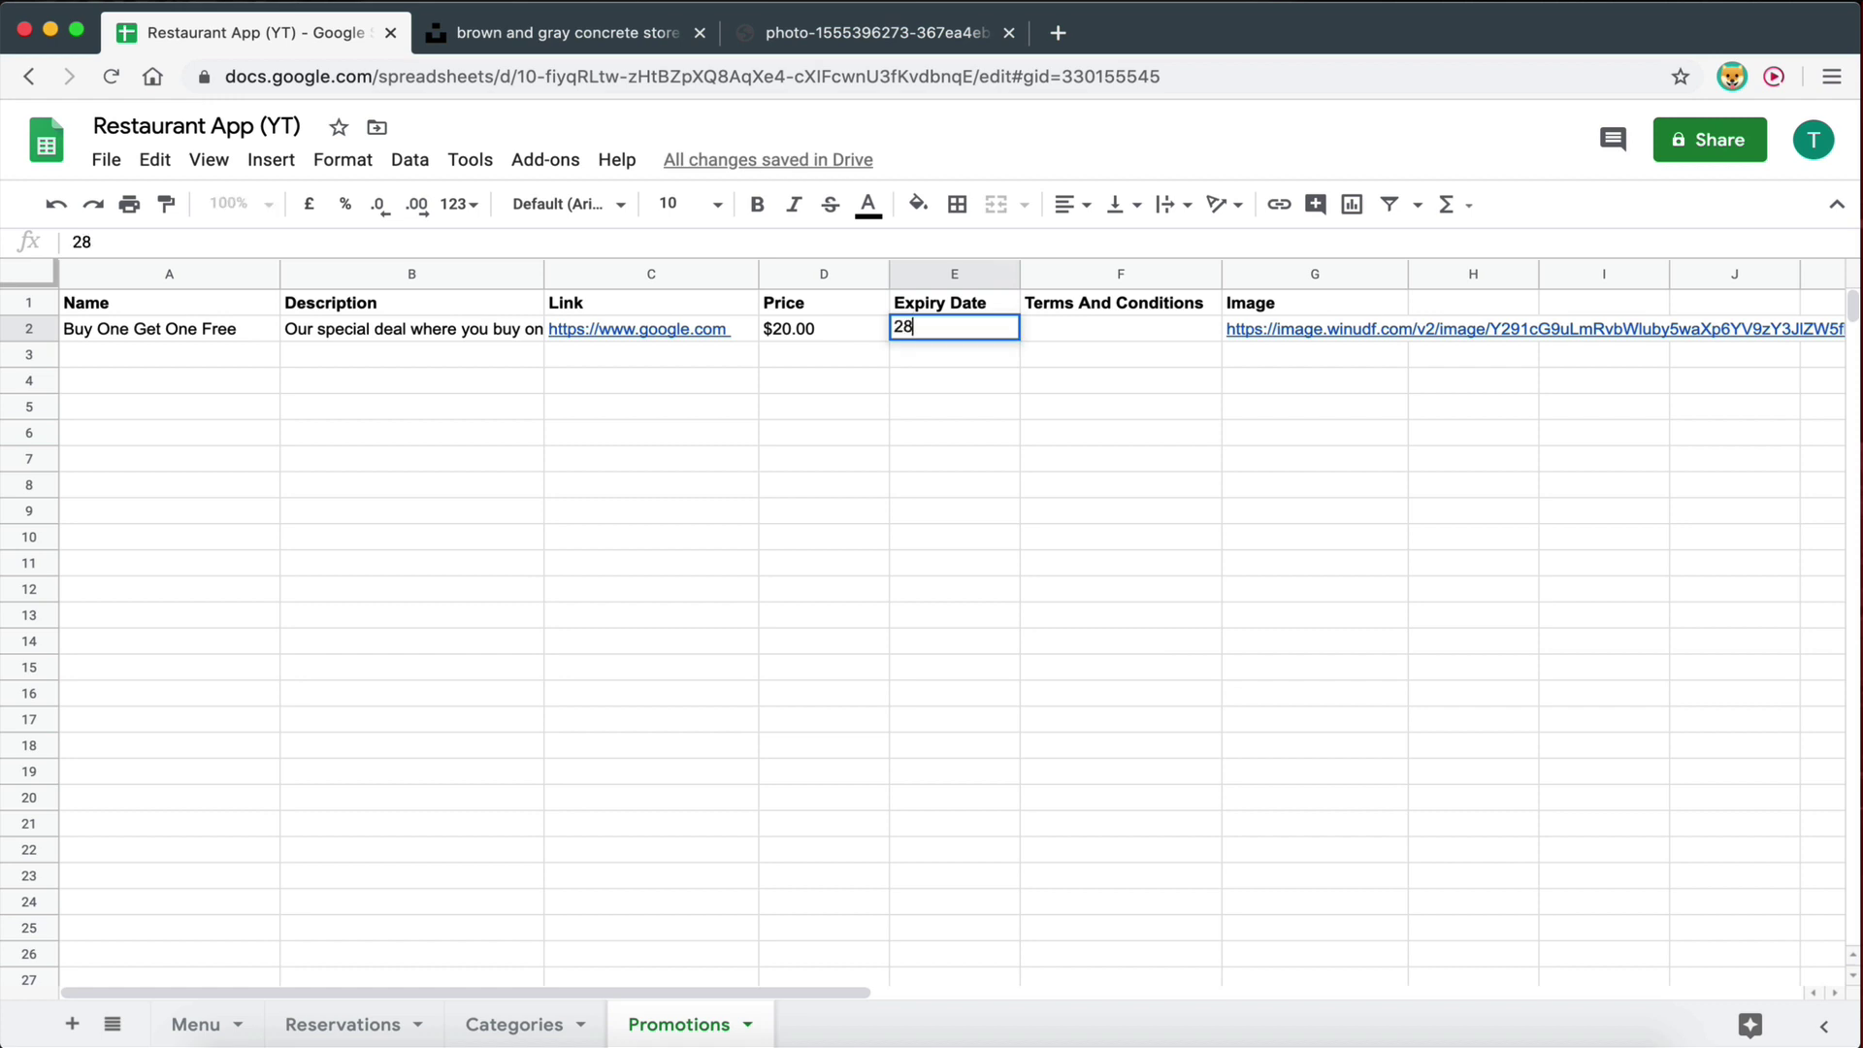
{"action": "type", "text": "/5/20202"}
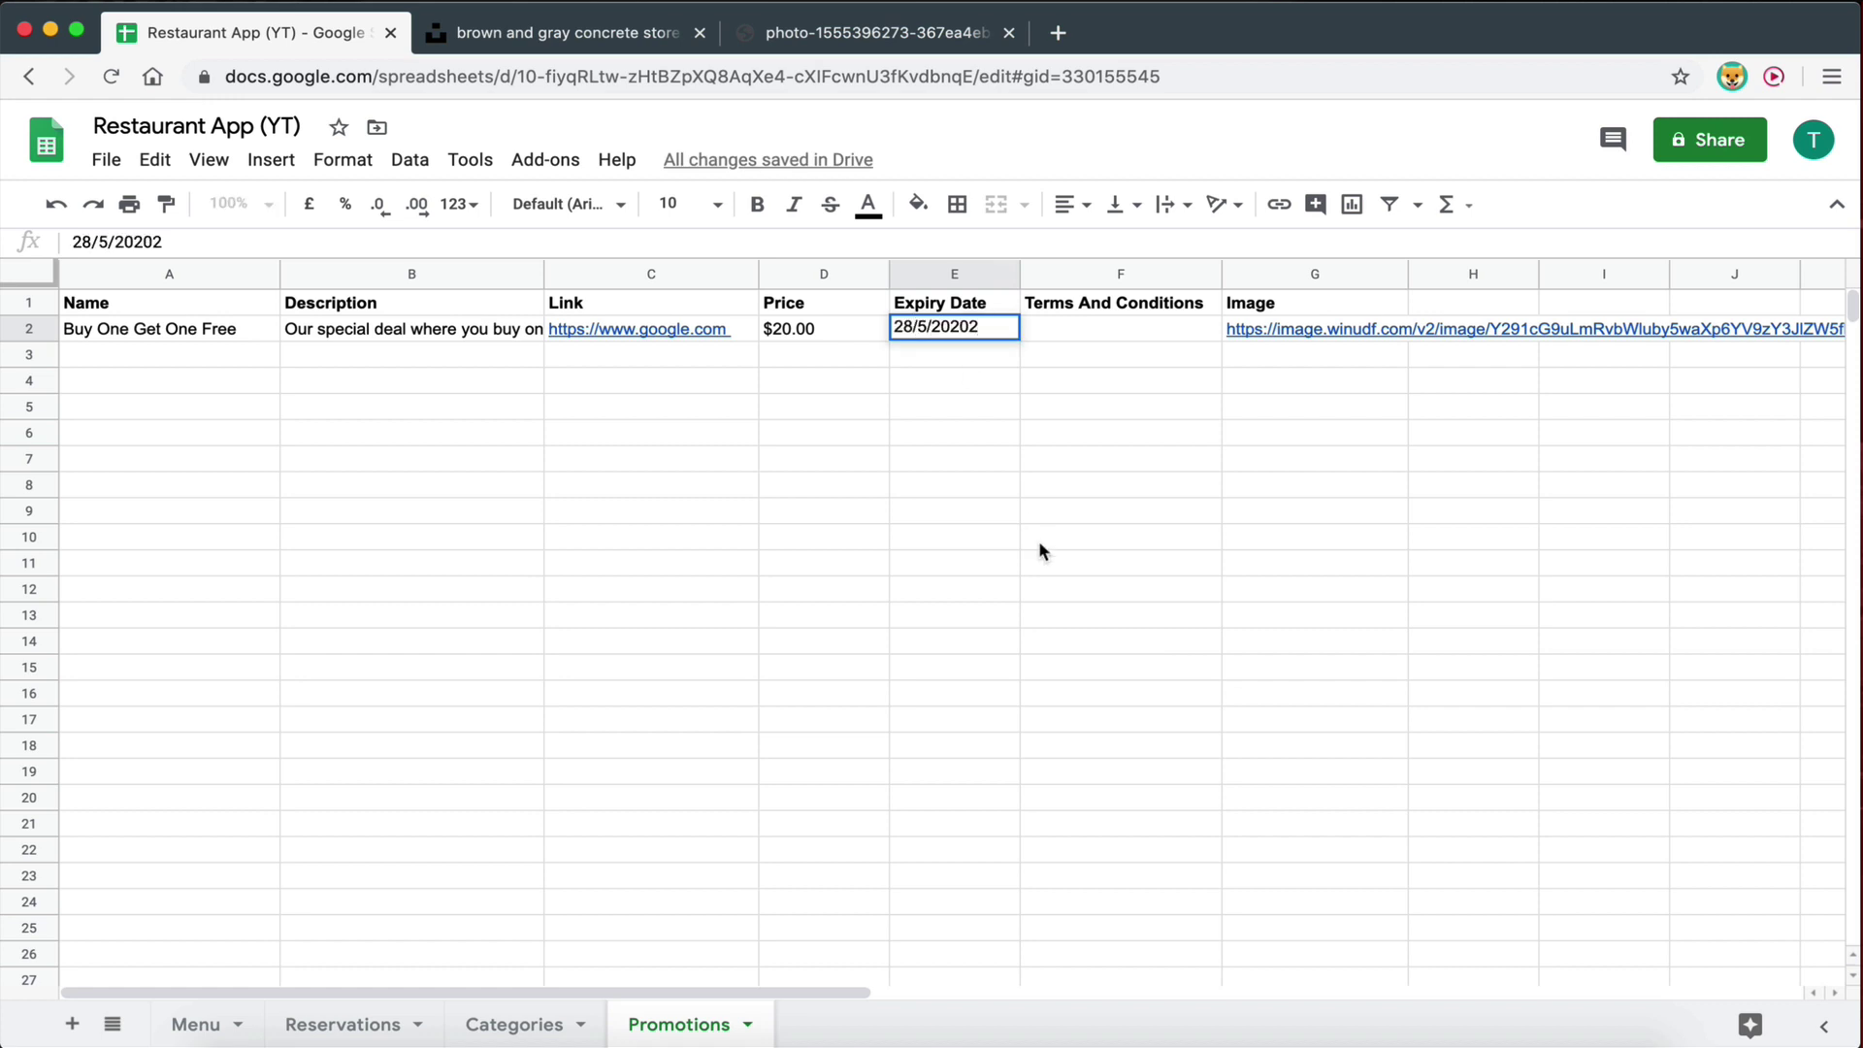
{"action": "left_click", "coordinate": [1040, 551]}
Enter "This deal is only valid on Tuesdays!" as the promotion's terms and conditions in cell F2.
{"action": "left_click", "coordinate": [1042, 335]}
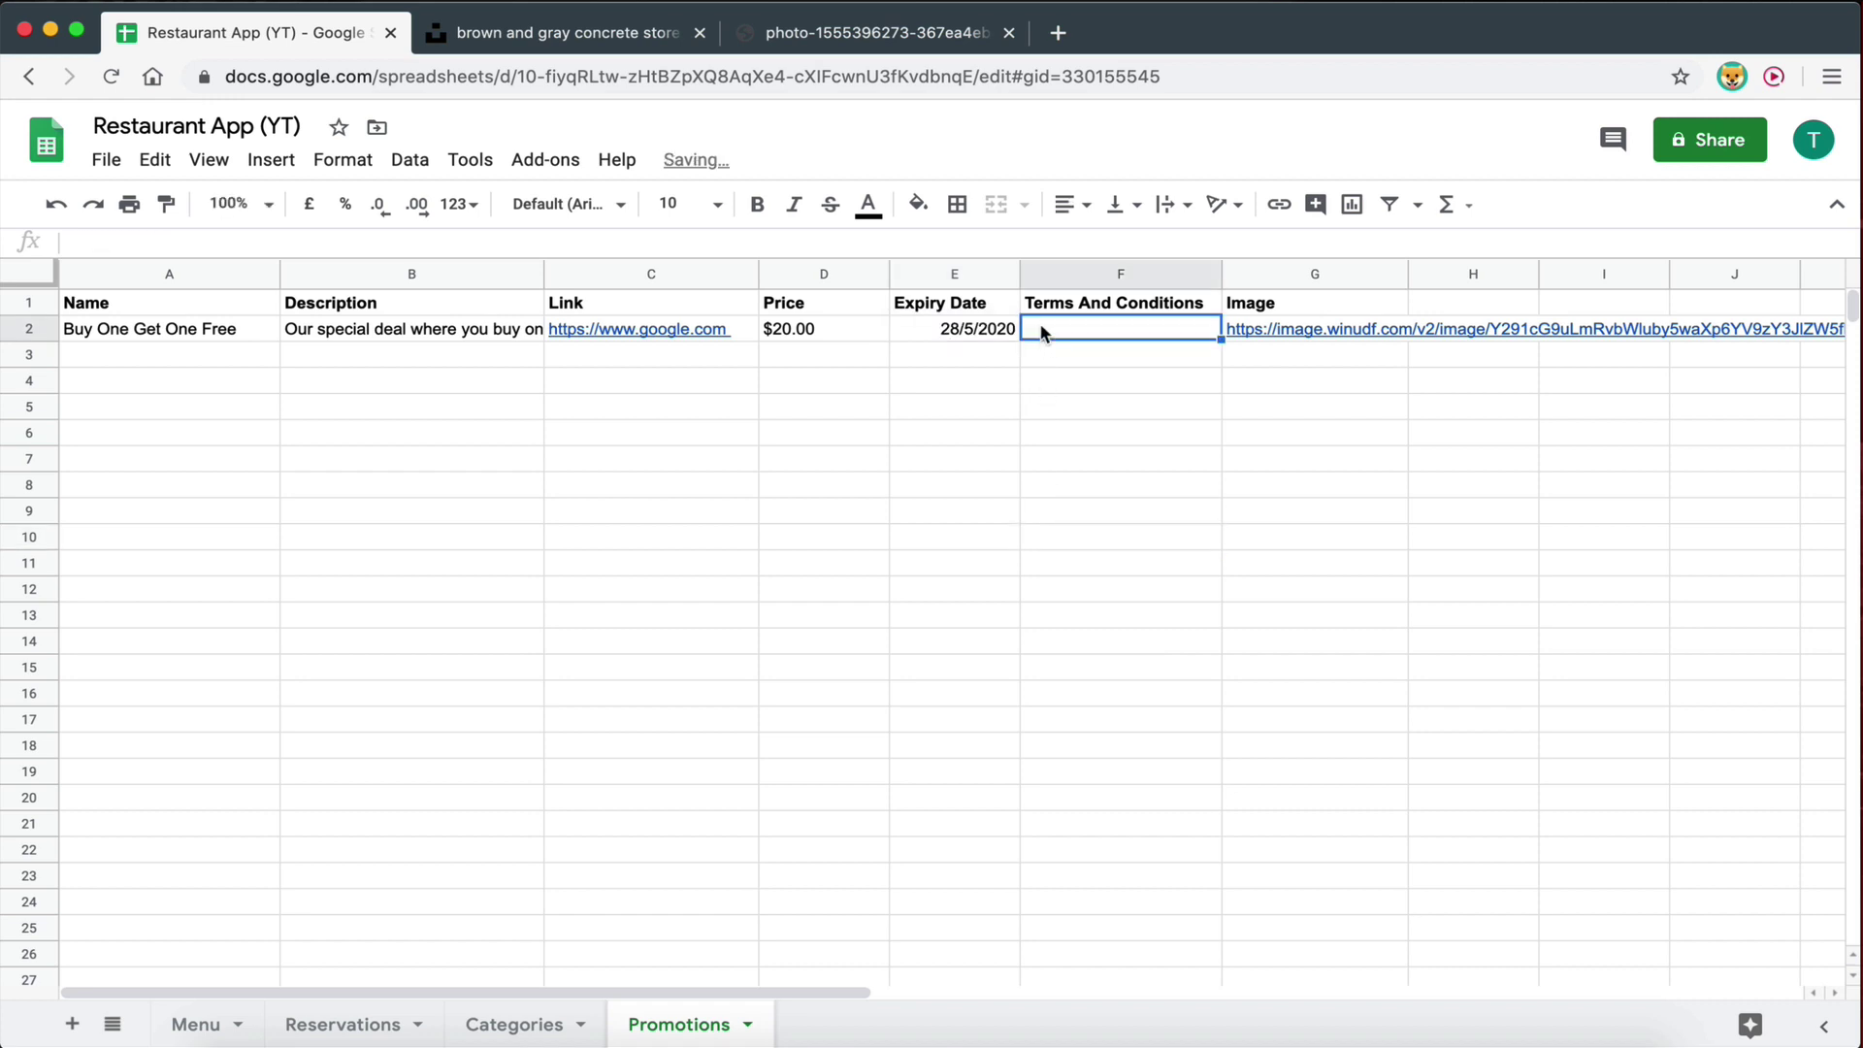
{"action": "type", "text": "This deal is"}
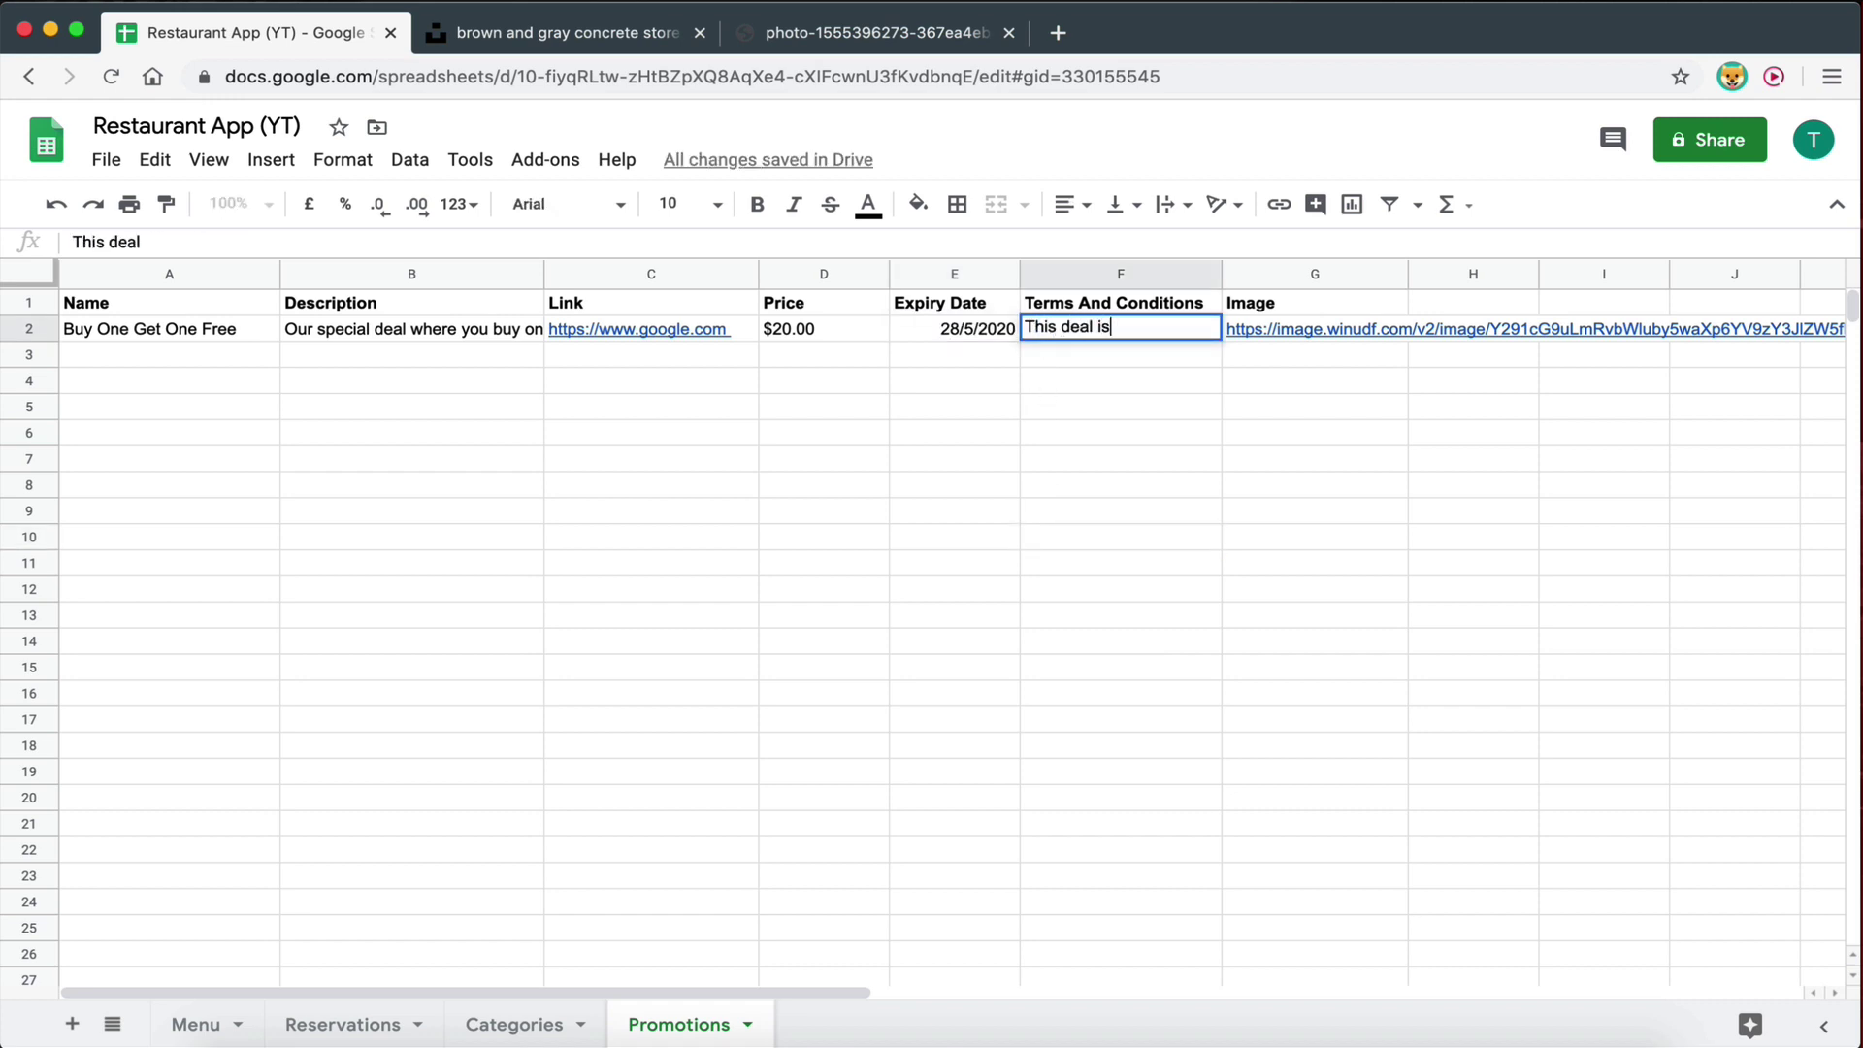
{"action": "type", "text": " only valid on Tuesdays!"}
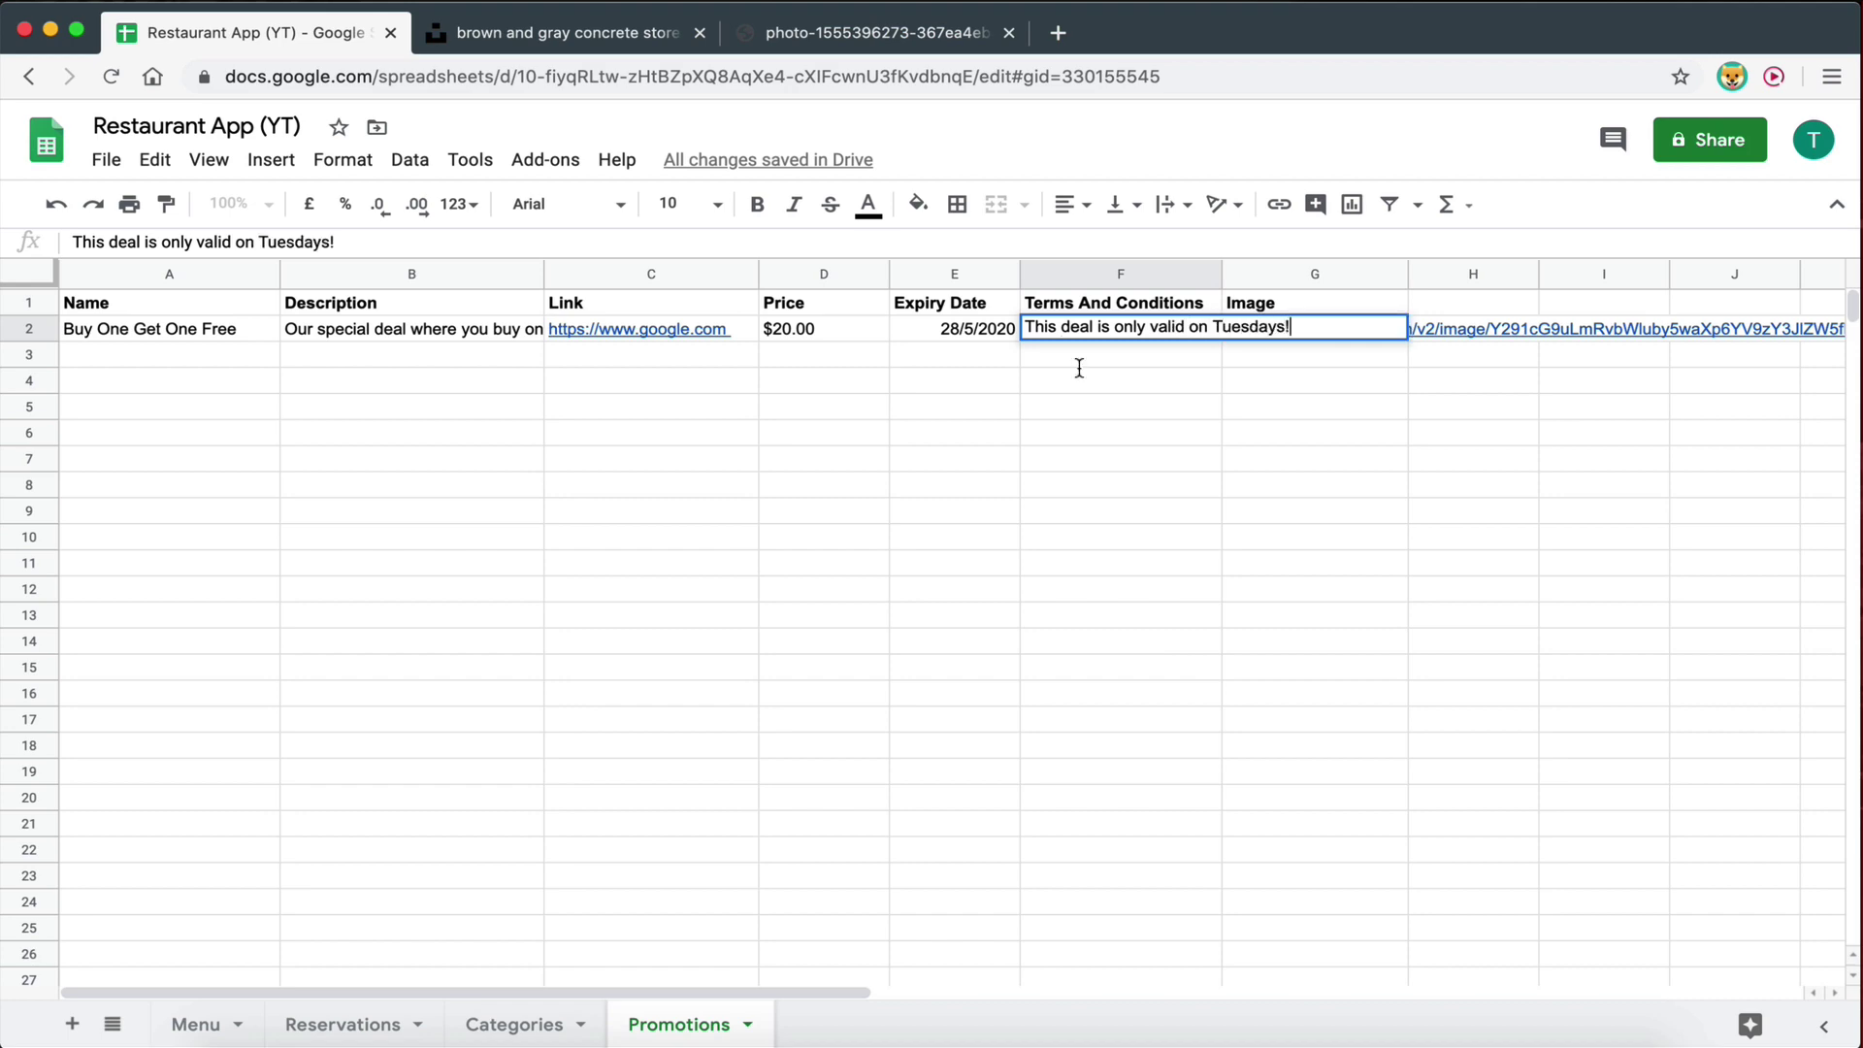
{"action": "left_click", "coordinate": [1148, 461]}
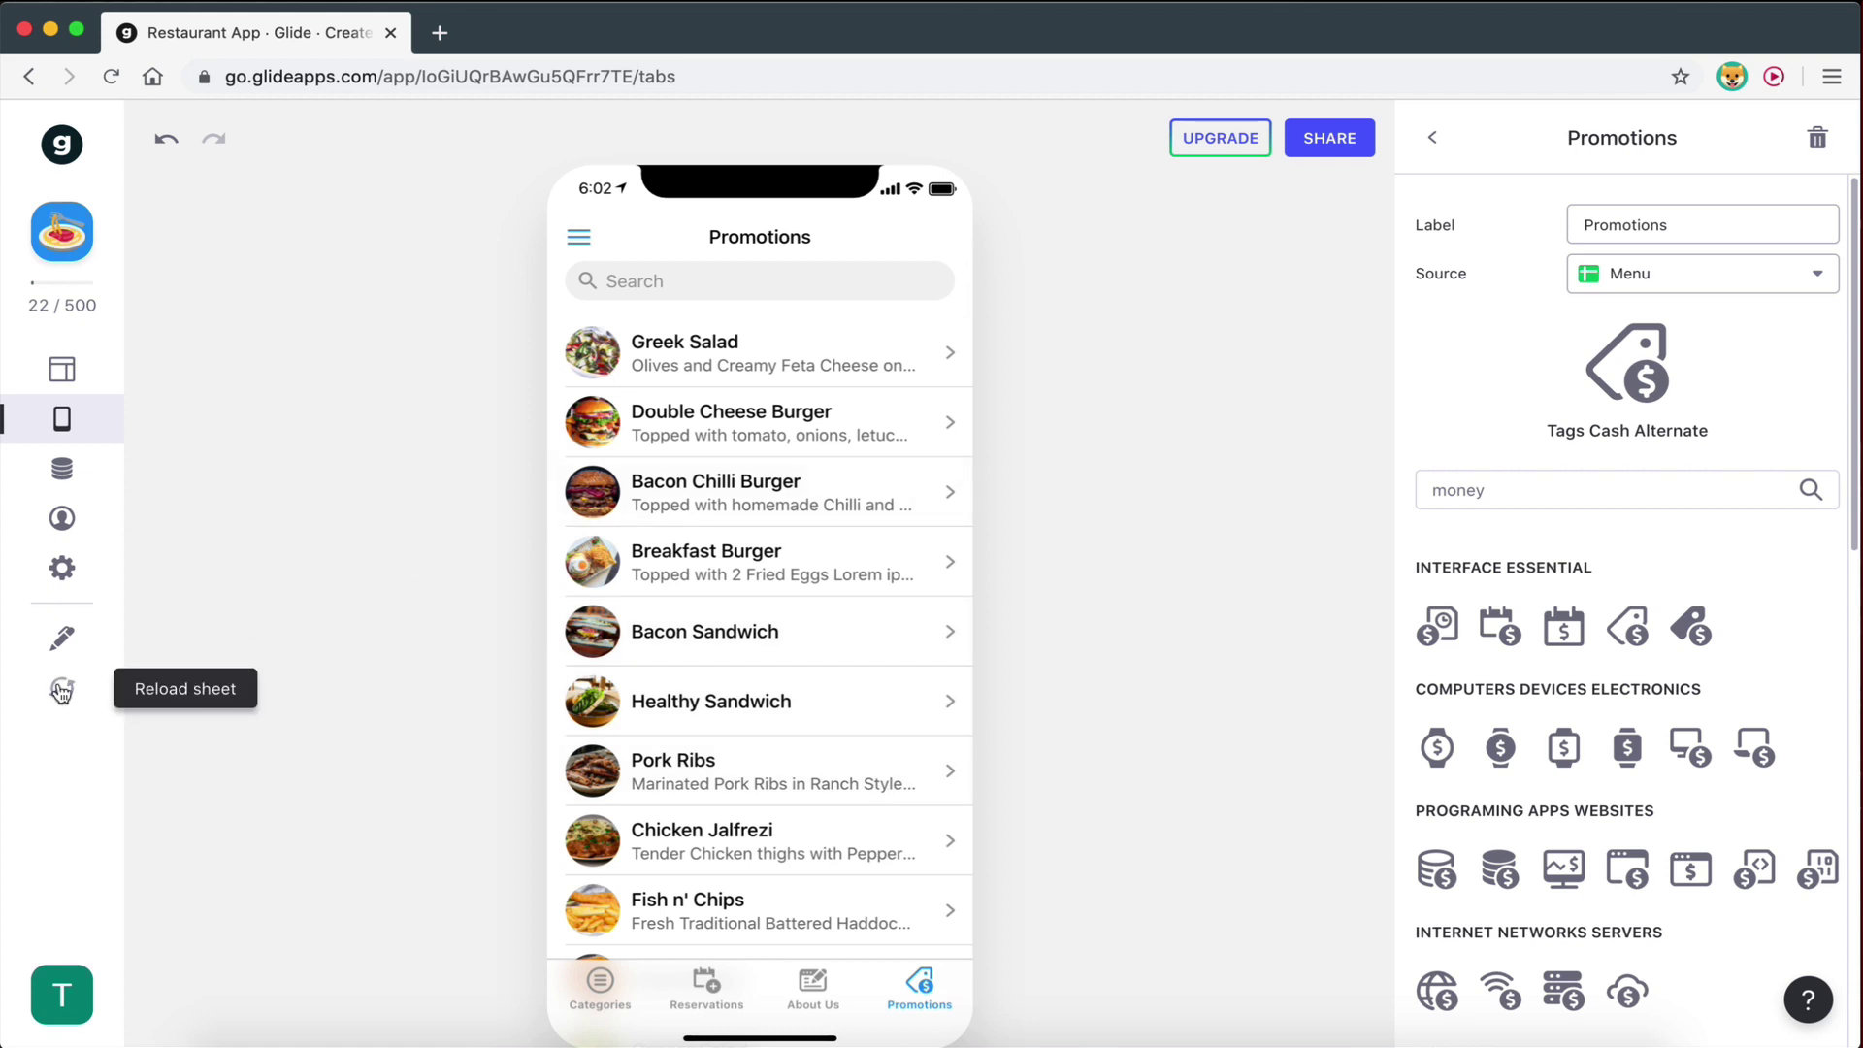
Switch to the Glide editor, reload the sheet data and set the Promotions tab's source to the Promotions sheet.
{"action": "left_click", "coordinate": [61, 691]}
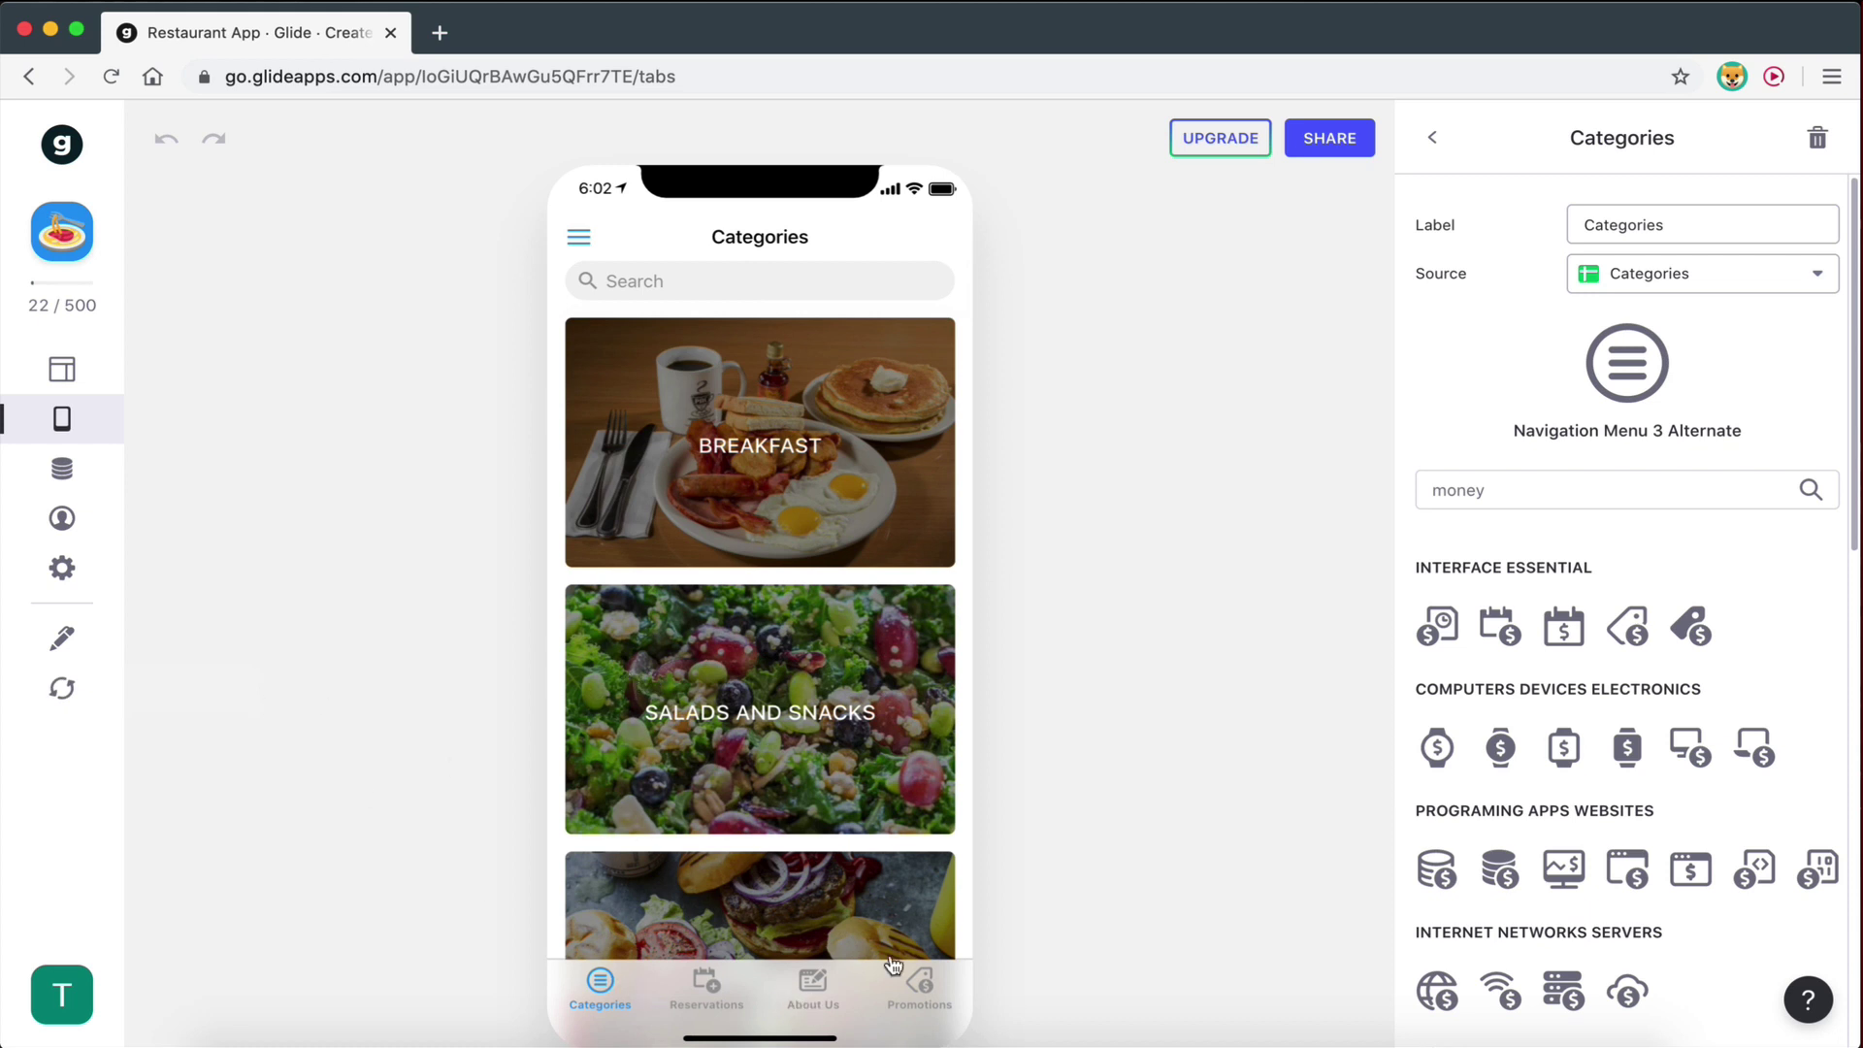
{"action": "left_click", "coordinate": [920, 984]}
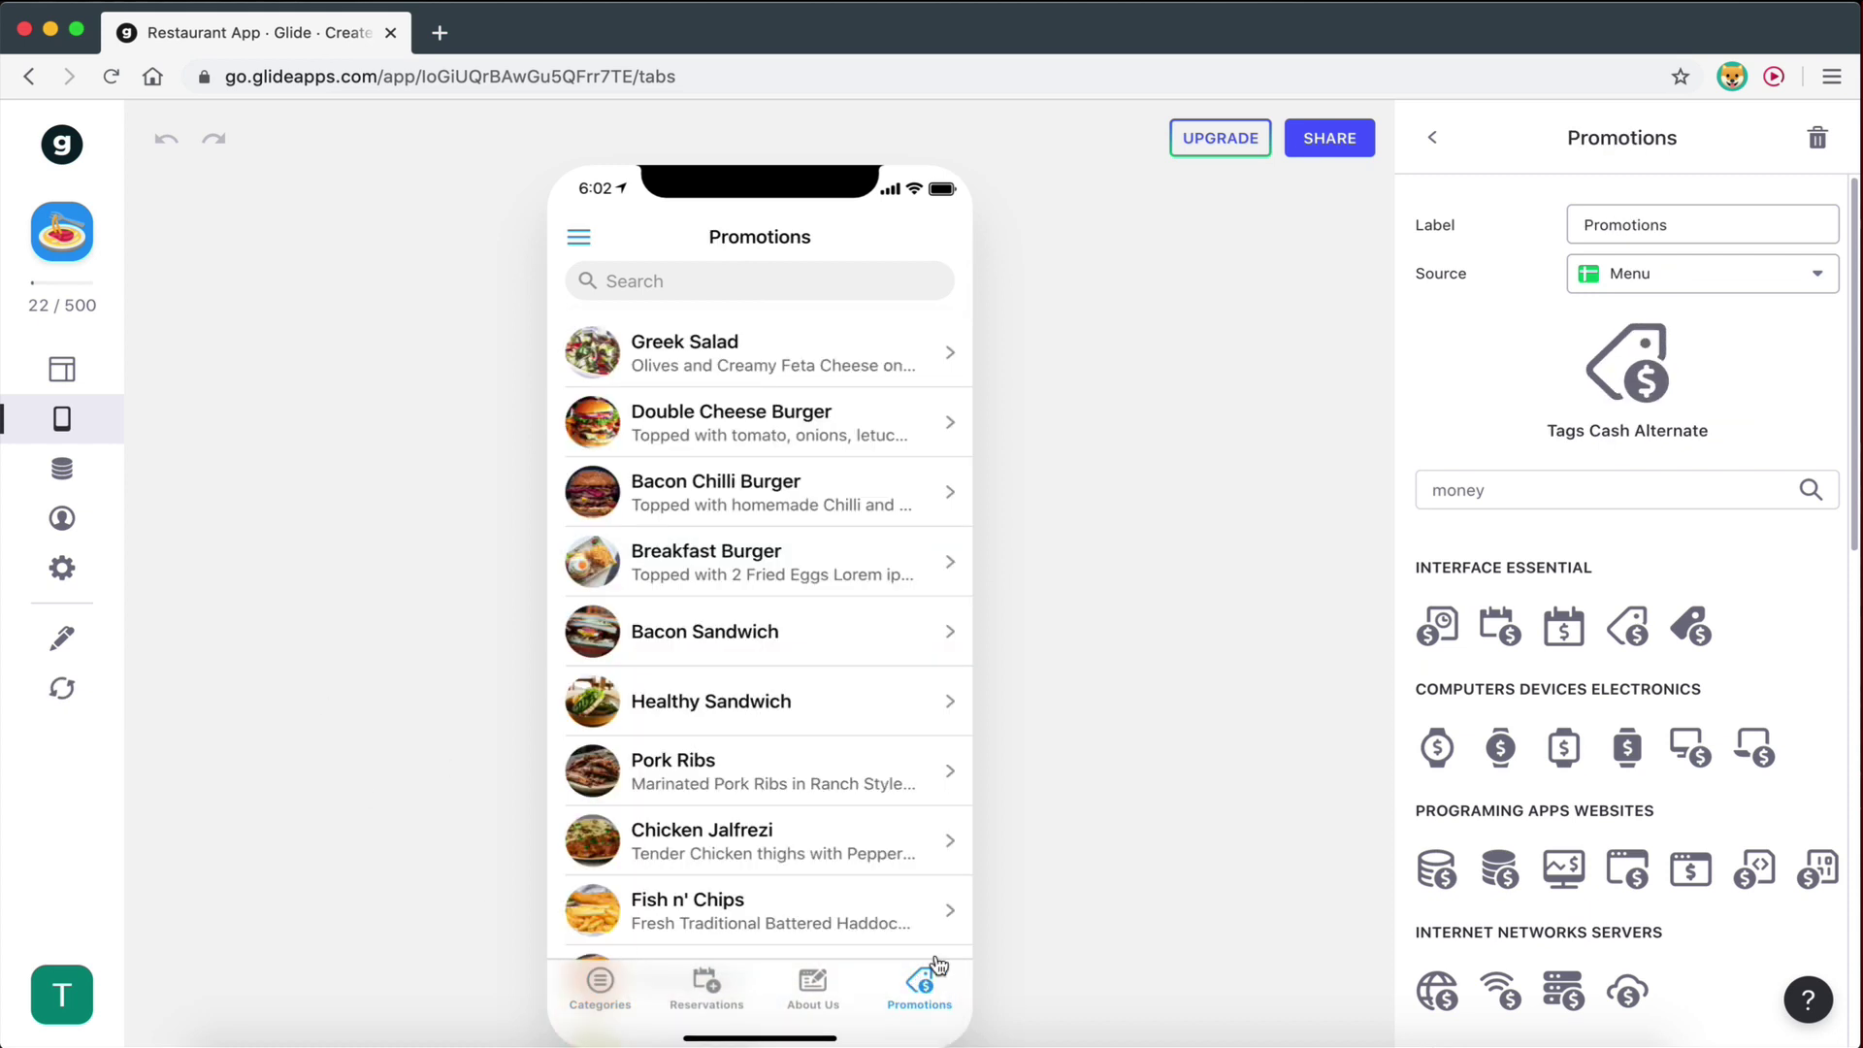
{"action": "left_click", "coordinate": [1641, 279]}
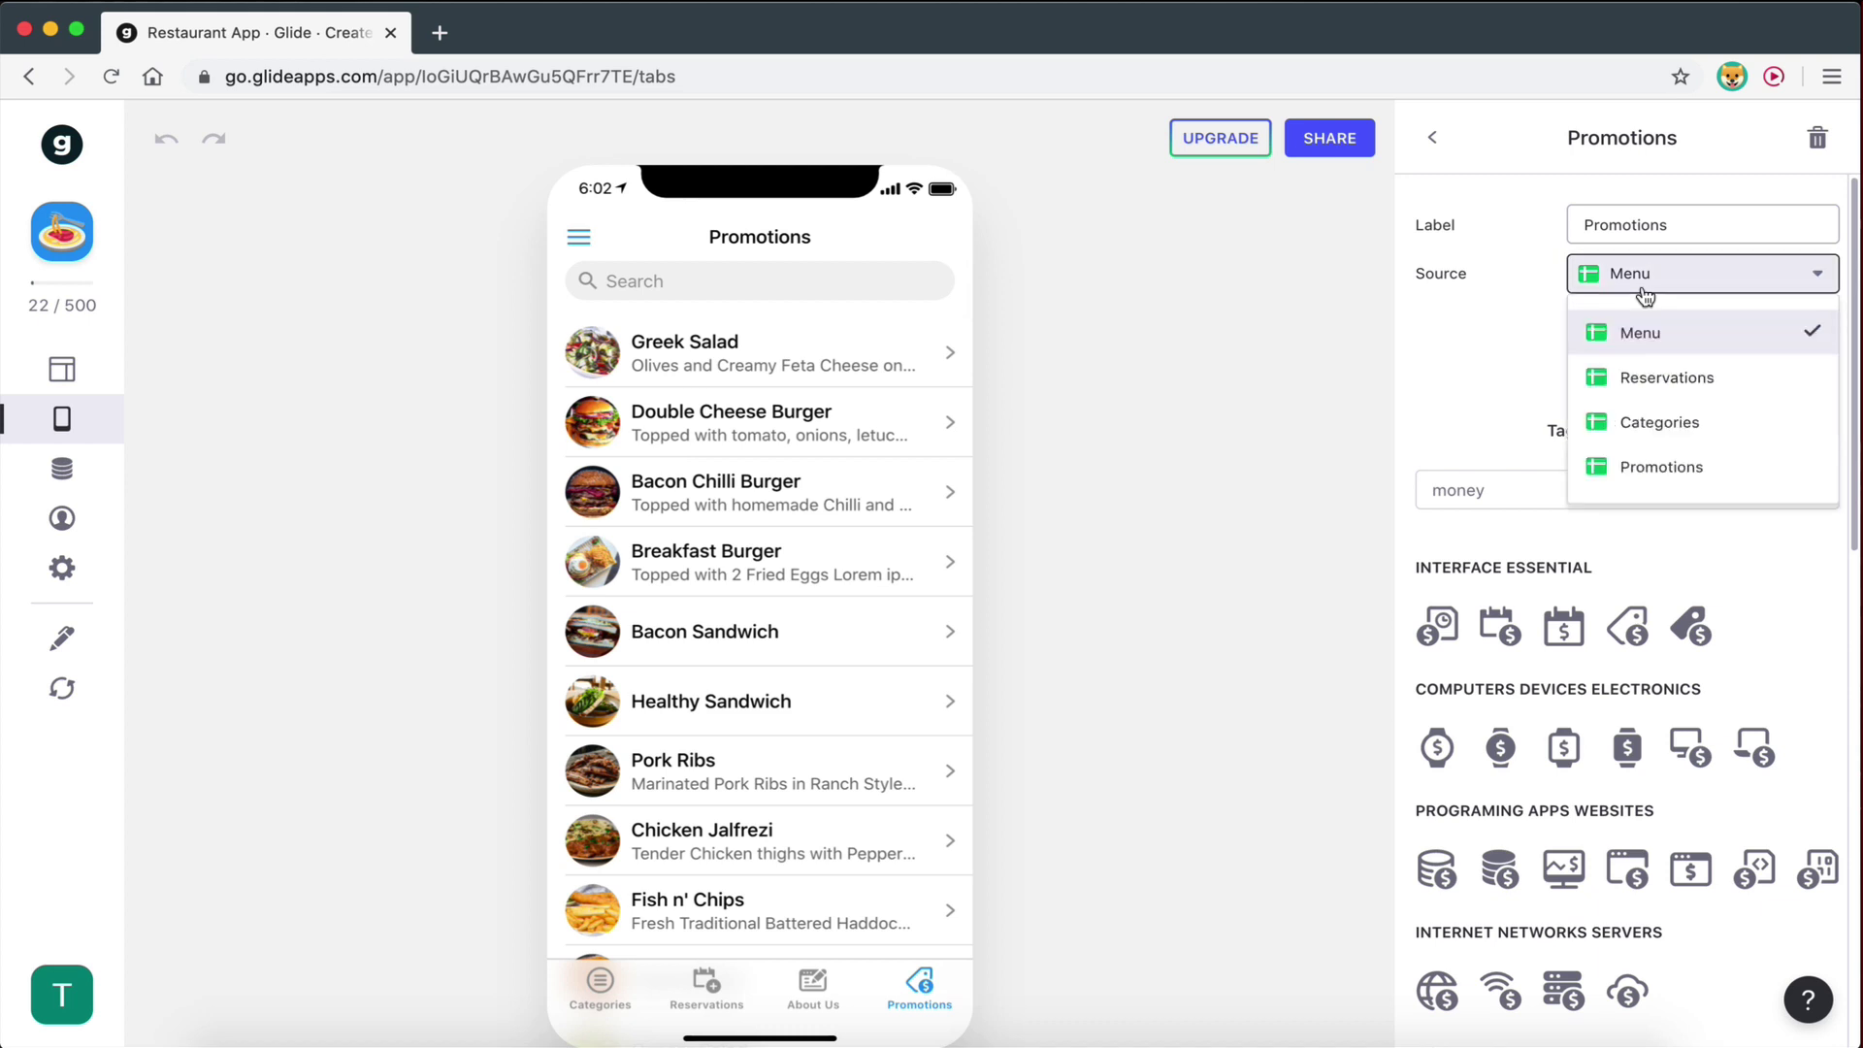
{"action": "left_click", "coordinate": [1674, 468]}
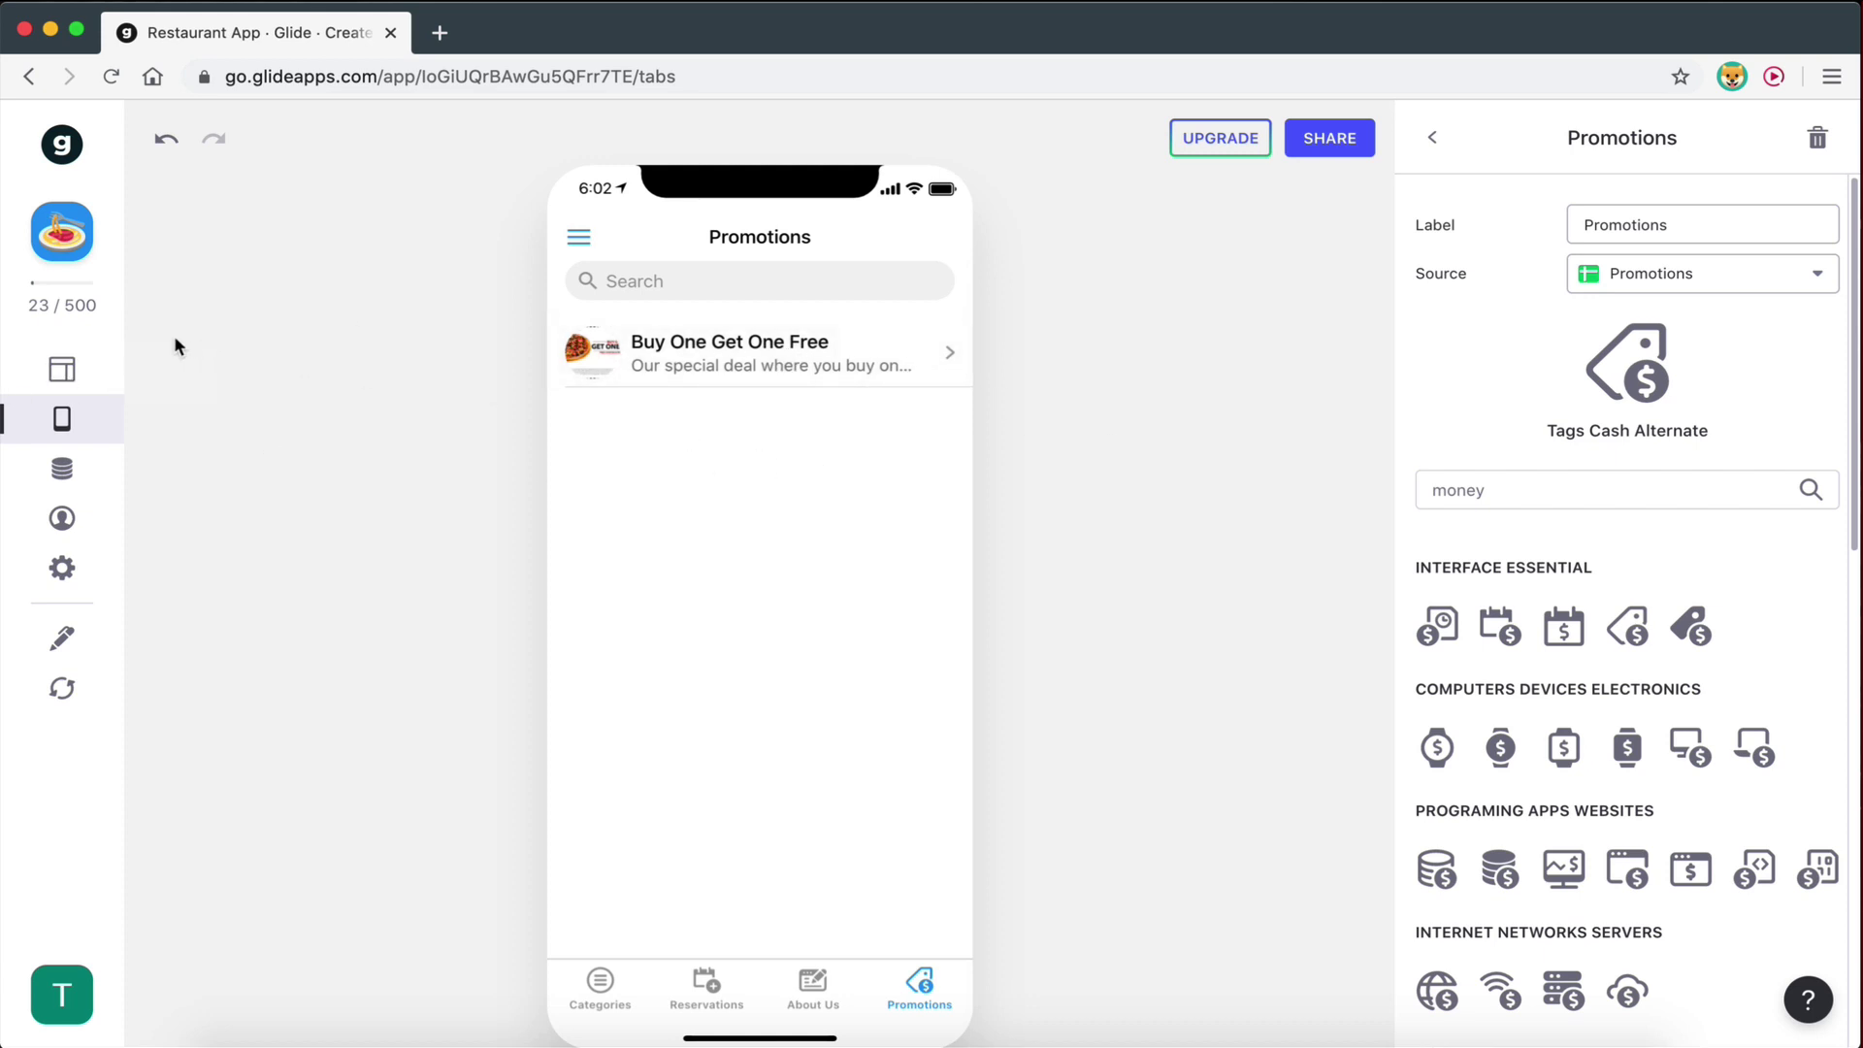
Change the Promotions screen layout to the Tiles style with a 3:2 tile shape.
{"action": "left_click", "coordinate": [76, 375]}
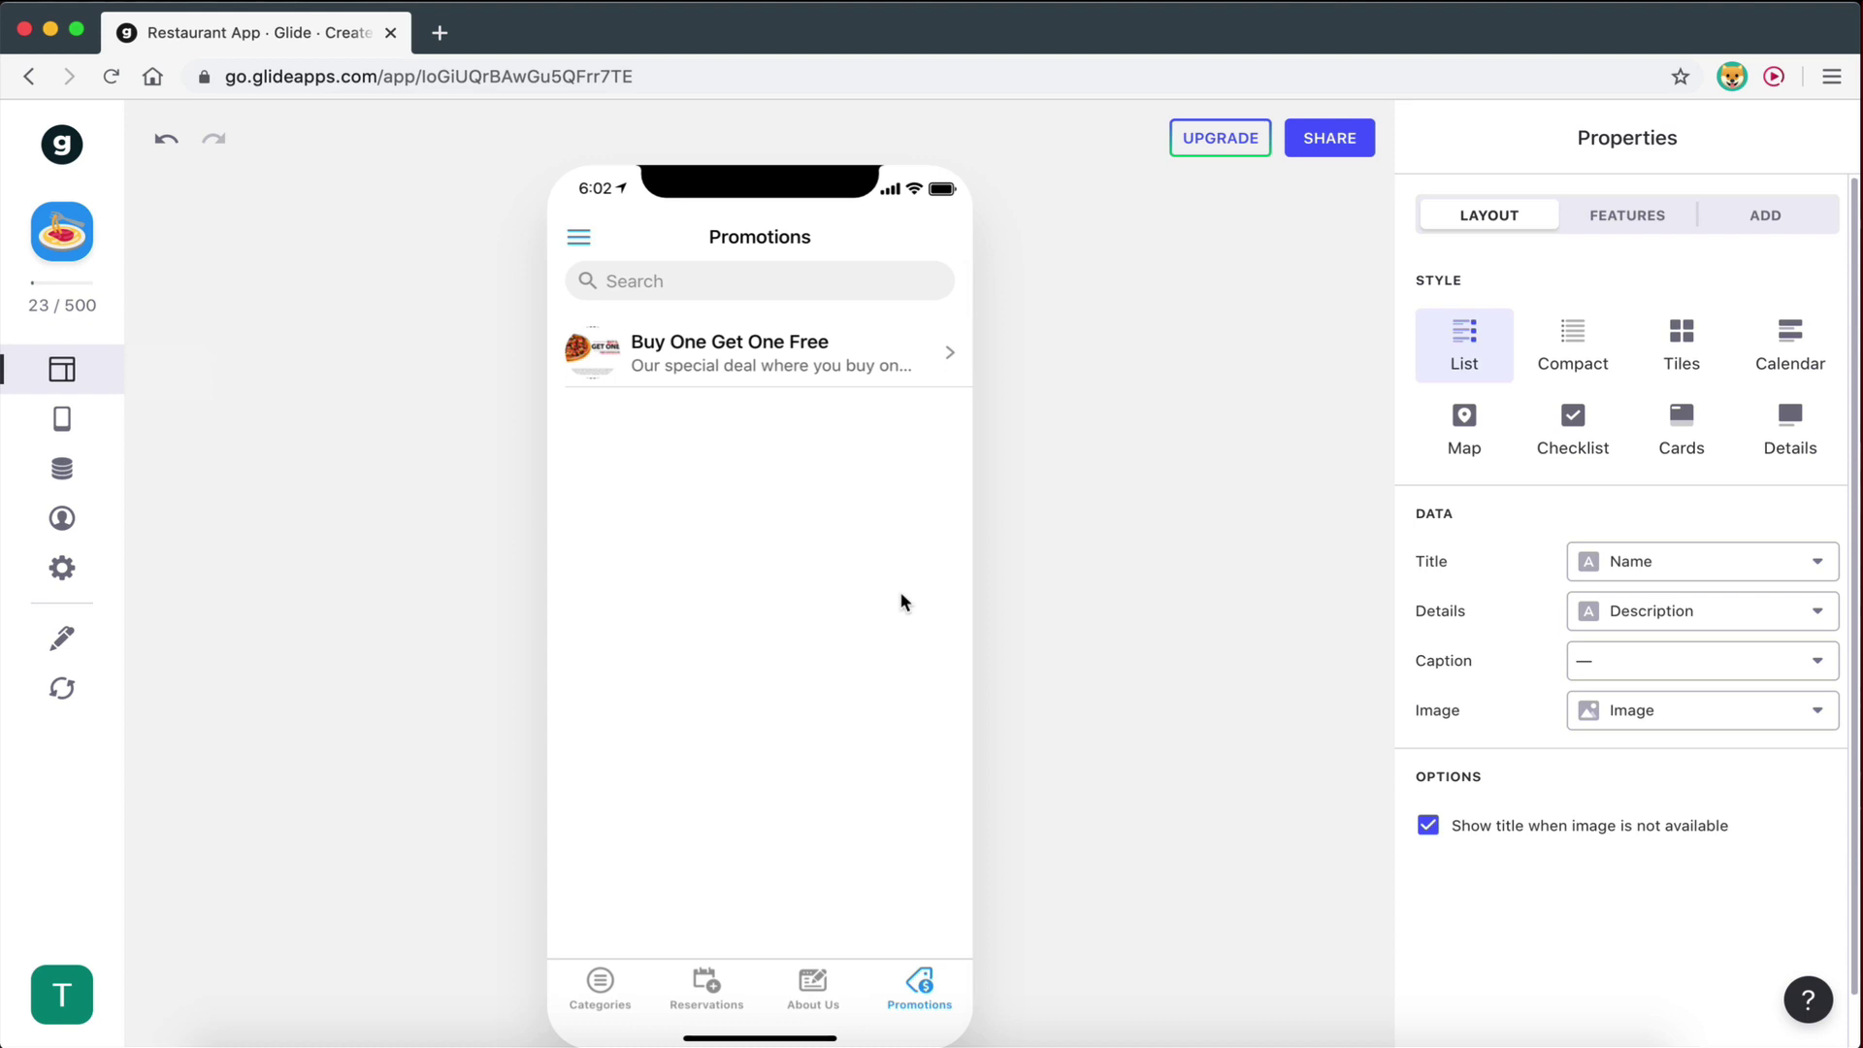
{"action": "left_click", "coordinate": [1676, 359]}
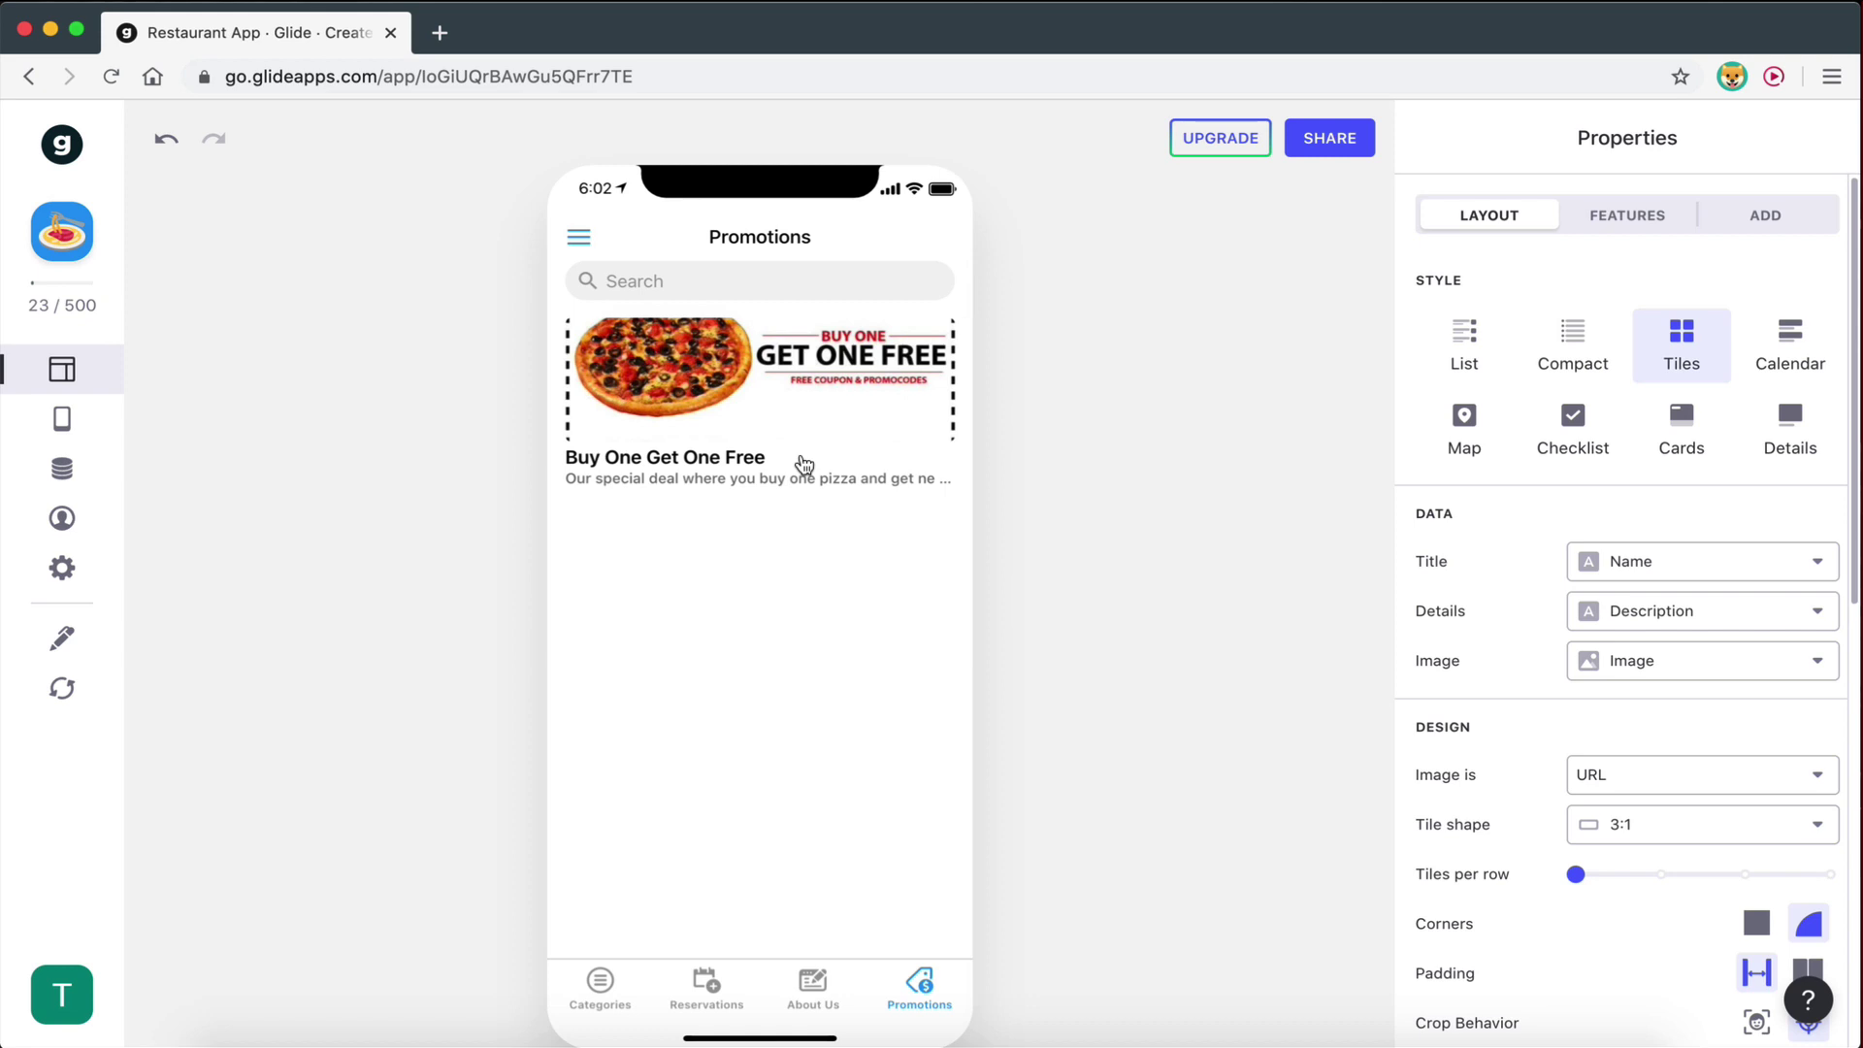
{"action": "left_click", "coordinate": [1618, 832]}
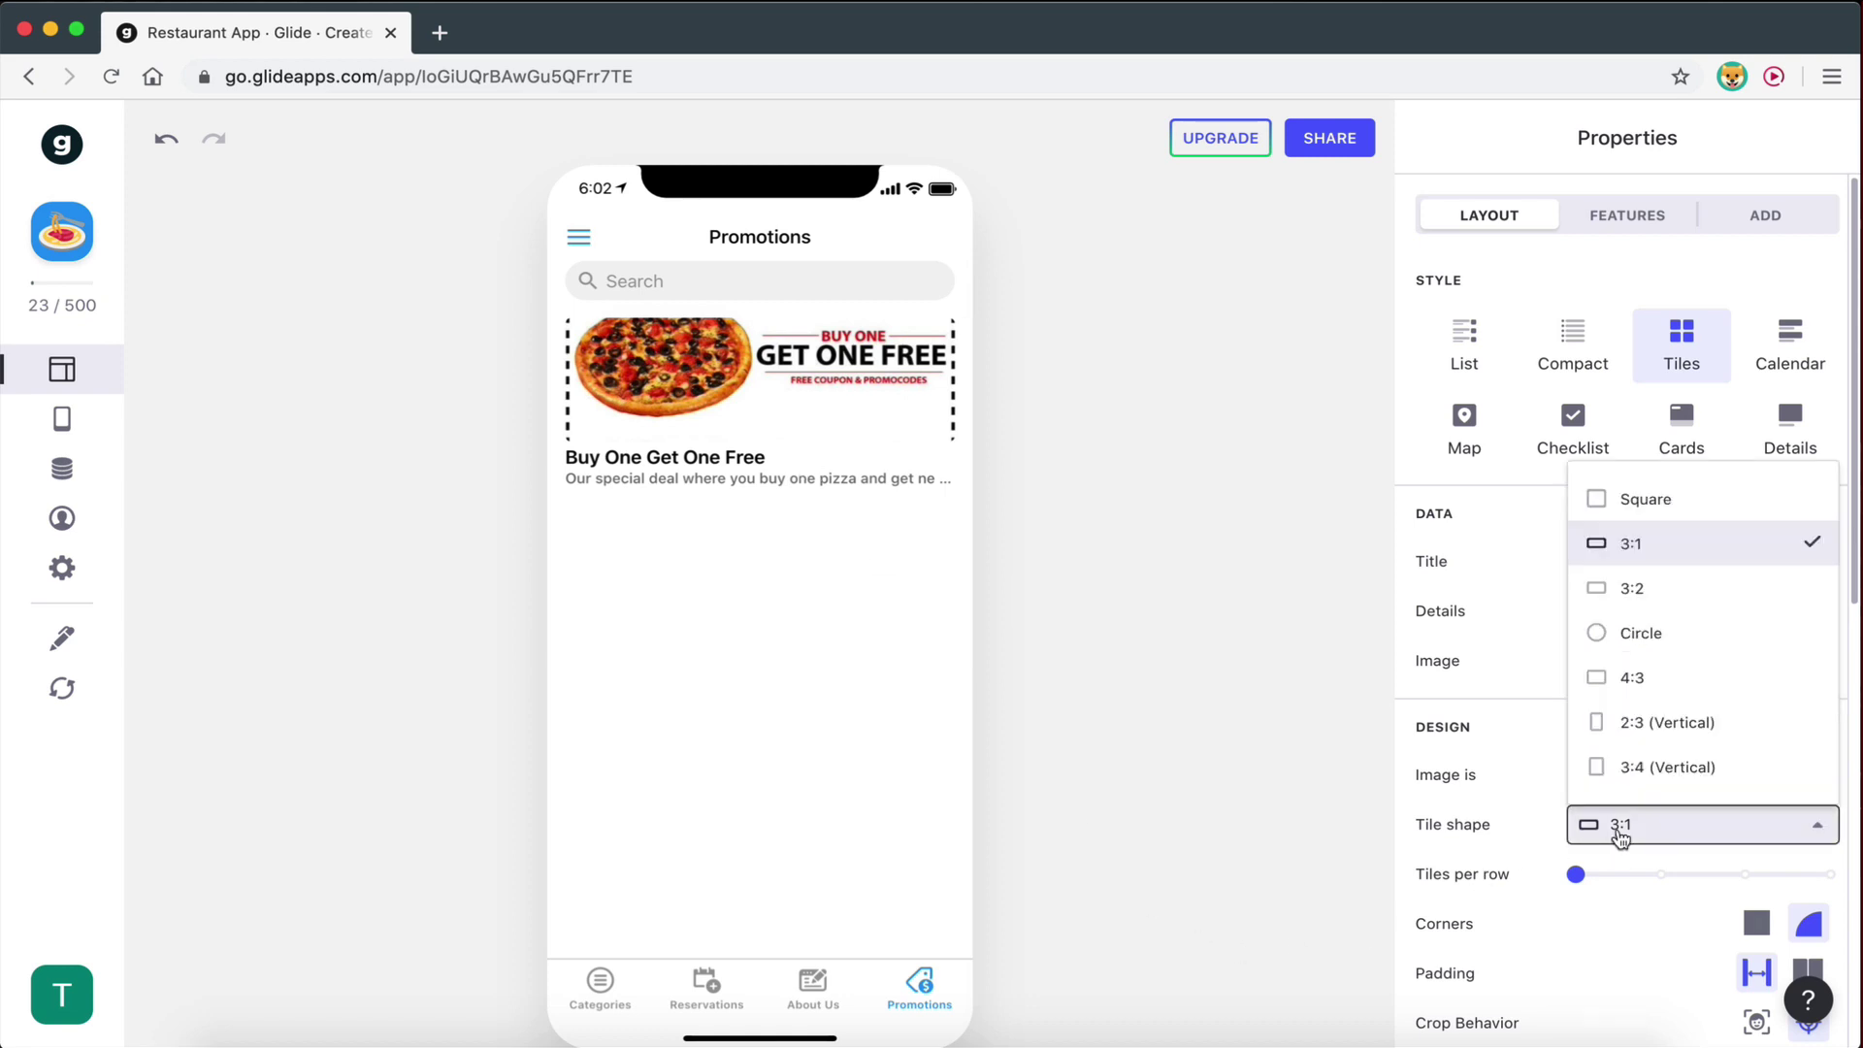
{"action": "left_click", "coordinate": [1638, 589]}
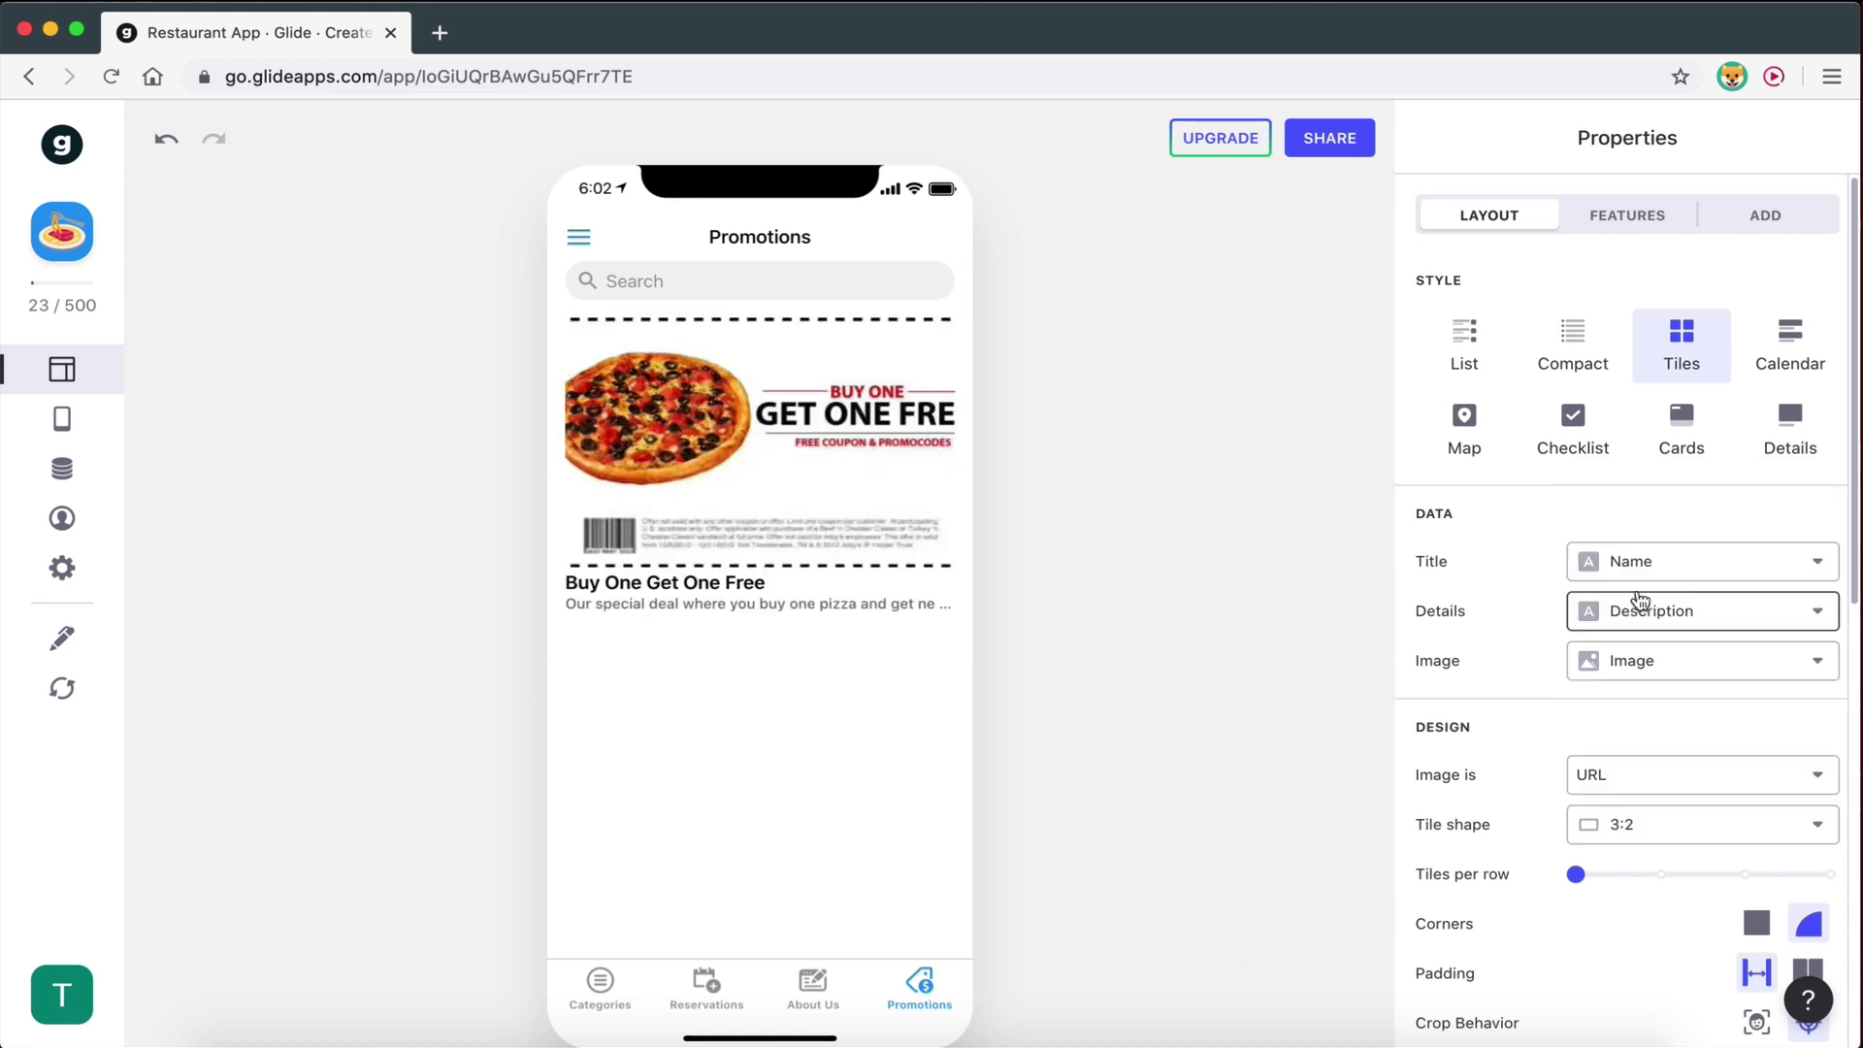
{"action": "scroll", "coordinate": [1557, 873], "scroll_direction": "down", "scroll_amount": 1}
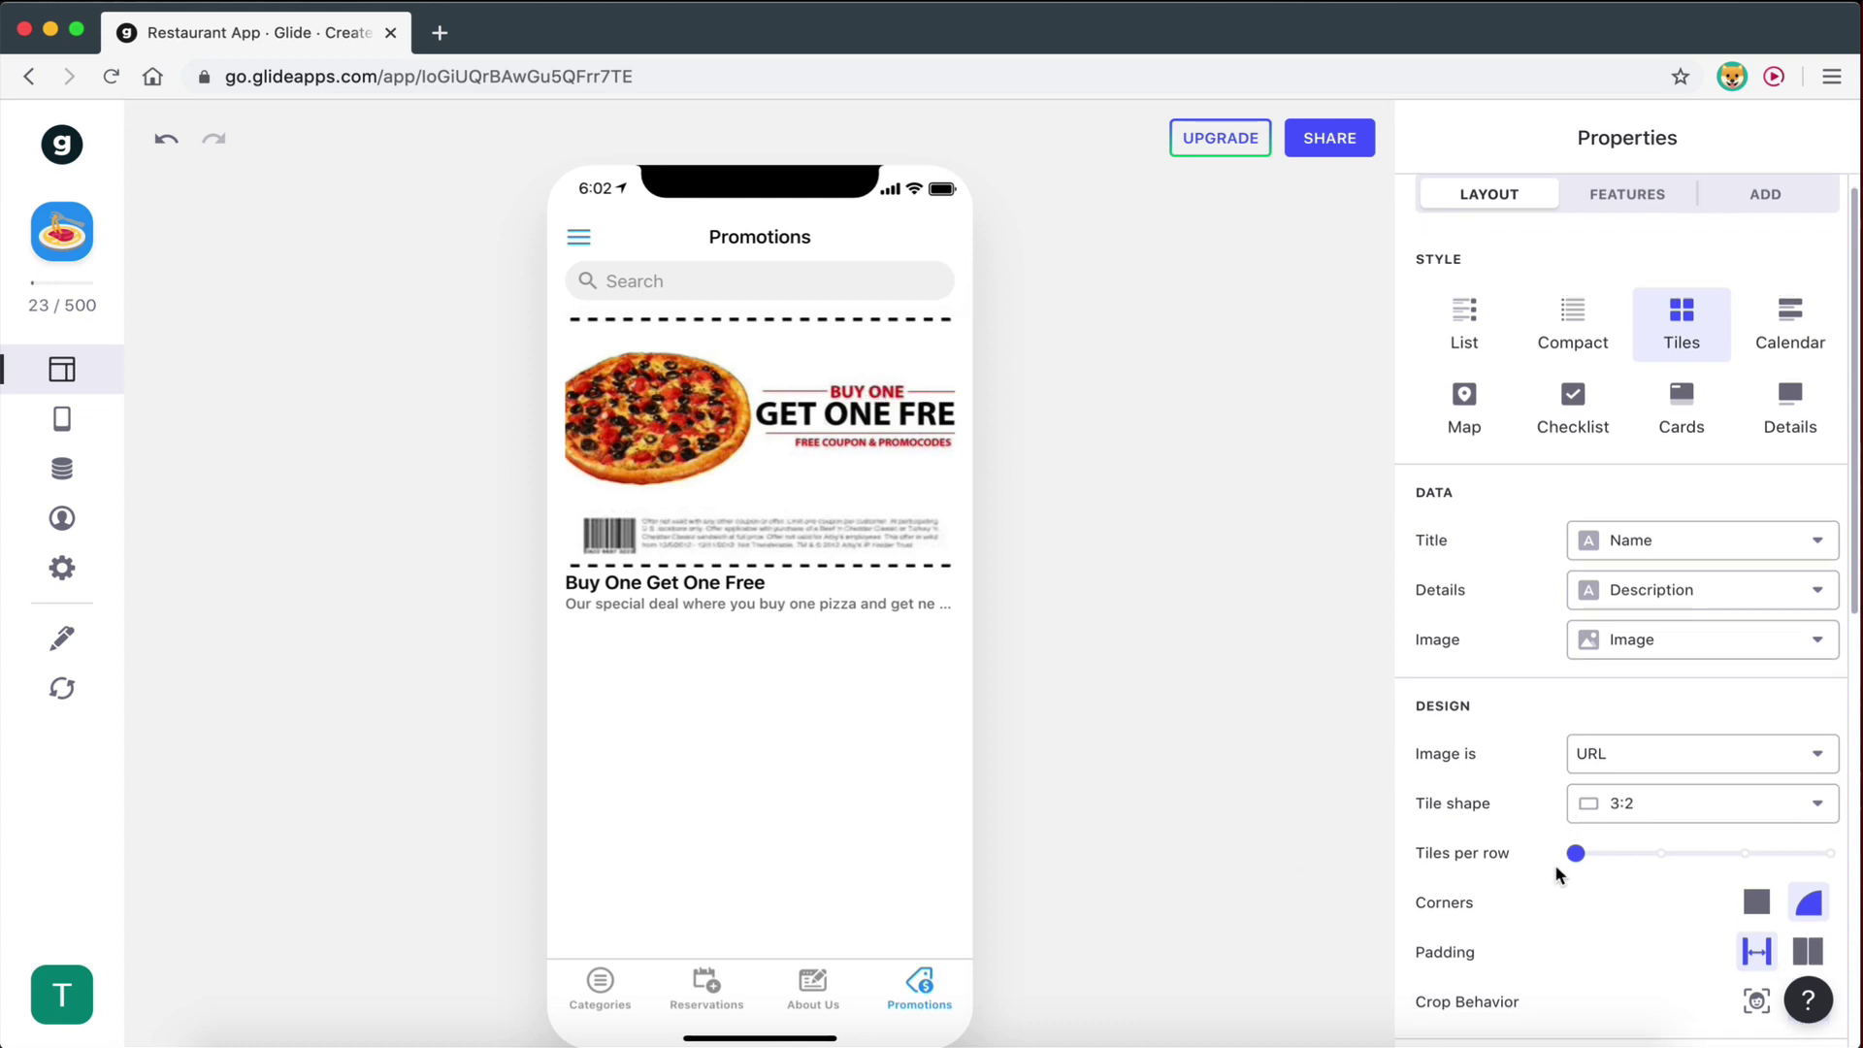
{"action": "scroll", "coordinate": [1558, 874], "scroll_direction": "down", "scroll_amount": 4}
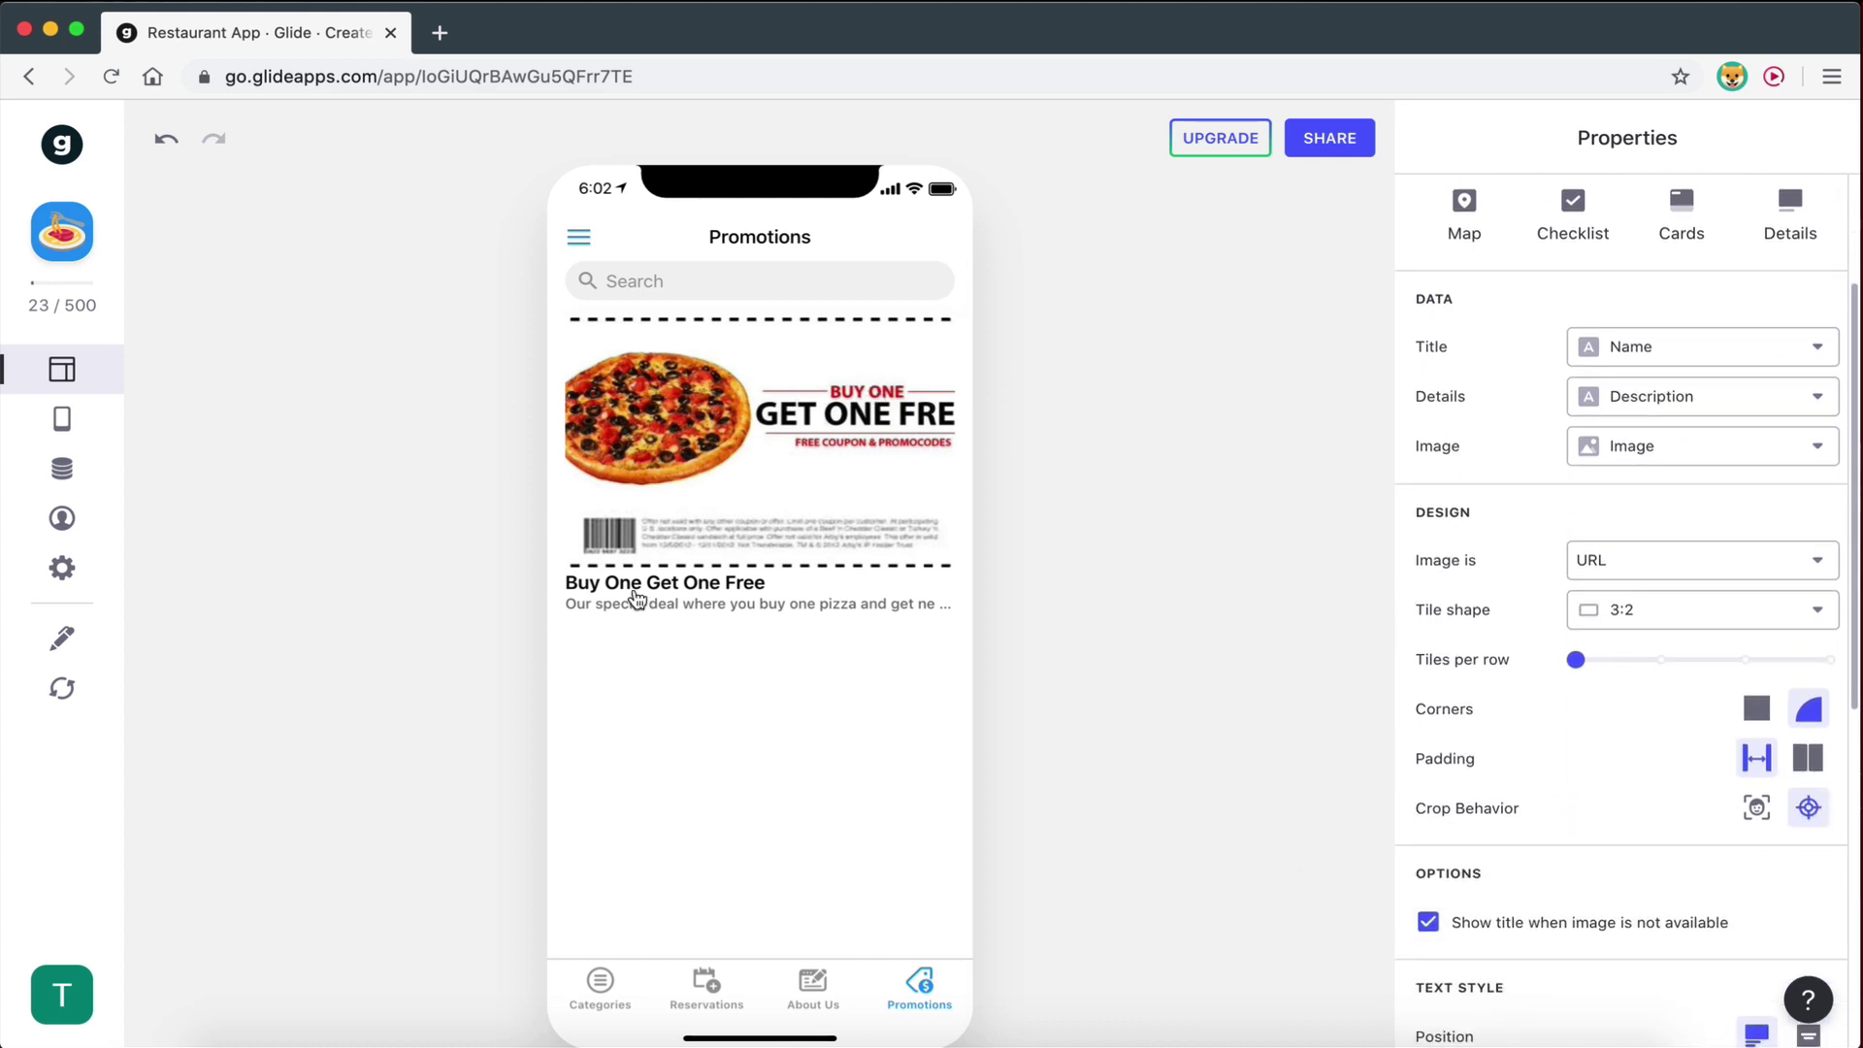
{"action": "scroll", "coordinate": [1646, 421], "scroll_direction": "up", "scroll_amount": 4}
{"action": "scroll", "coordinate": [1592, 445], "scroll_direction": "down", "scroll_amount": 2}
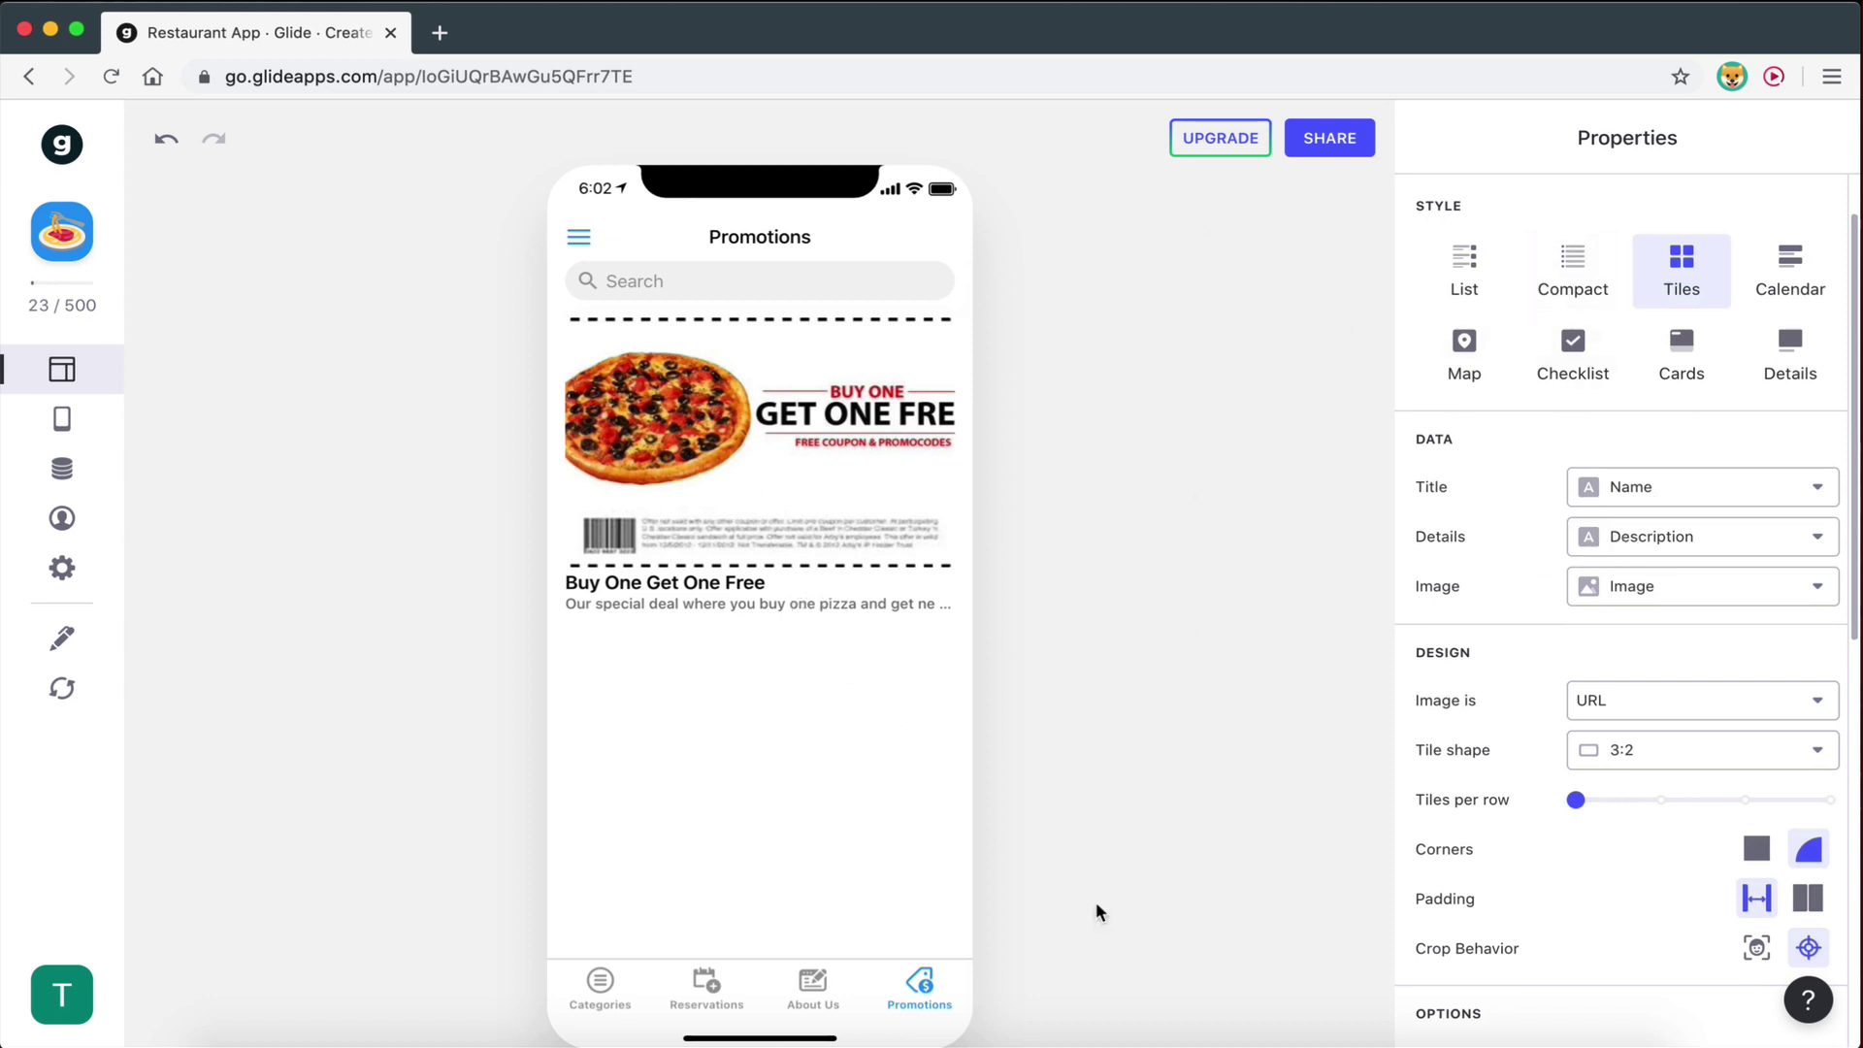
Preview the promotion's detail screen, return to the list and set the tiles' Details to the Price column.
{"action": "left_click", "coordinate": [708, 492]}
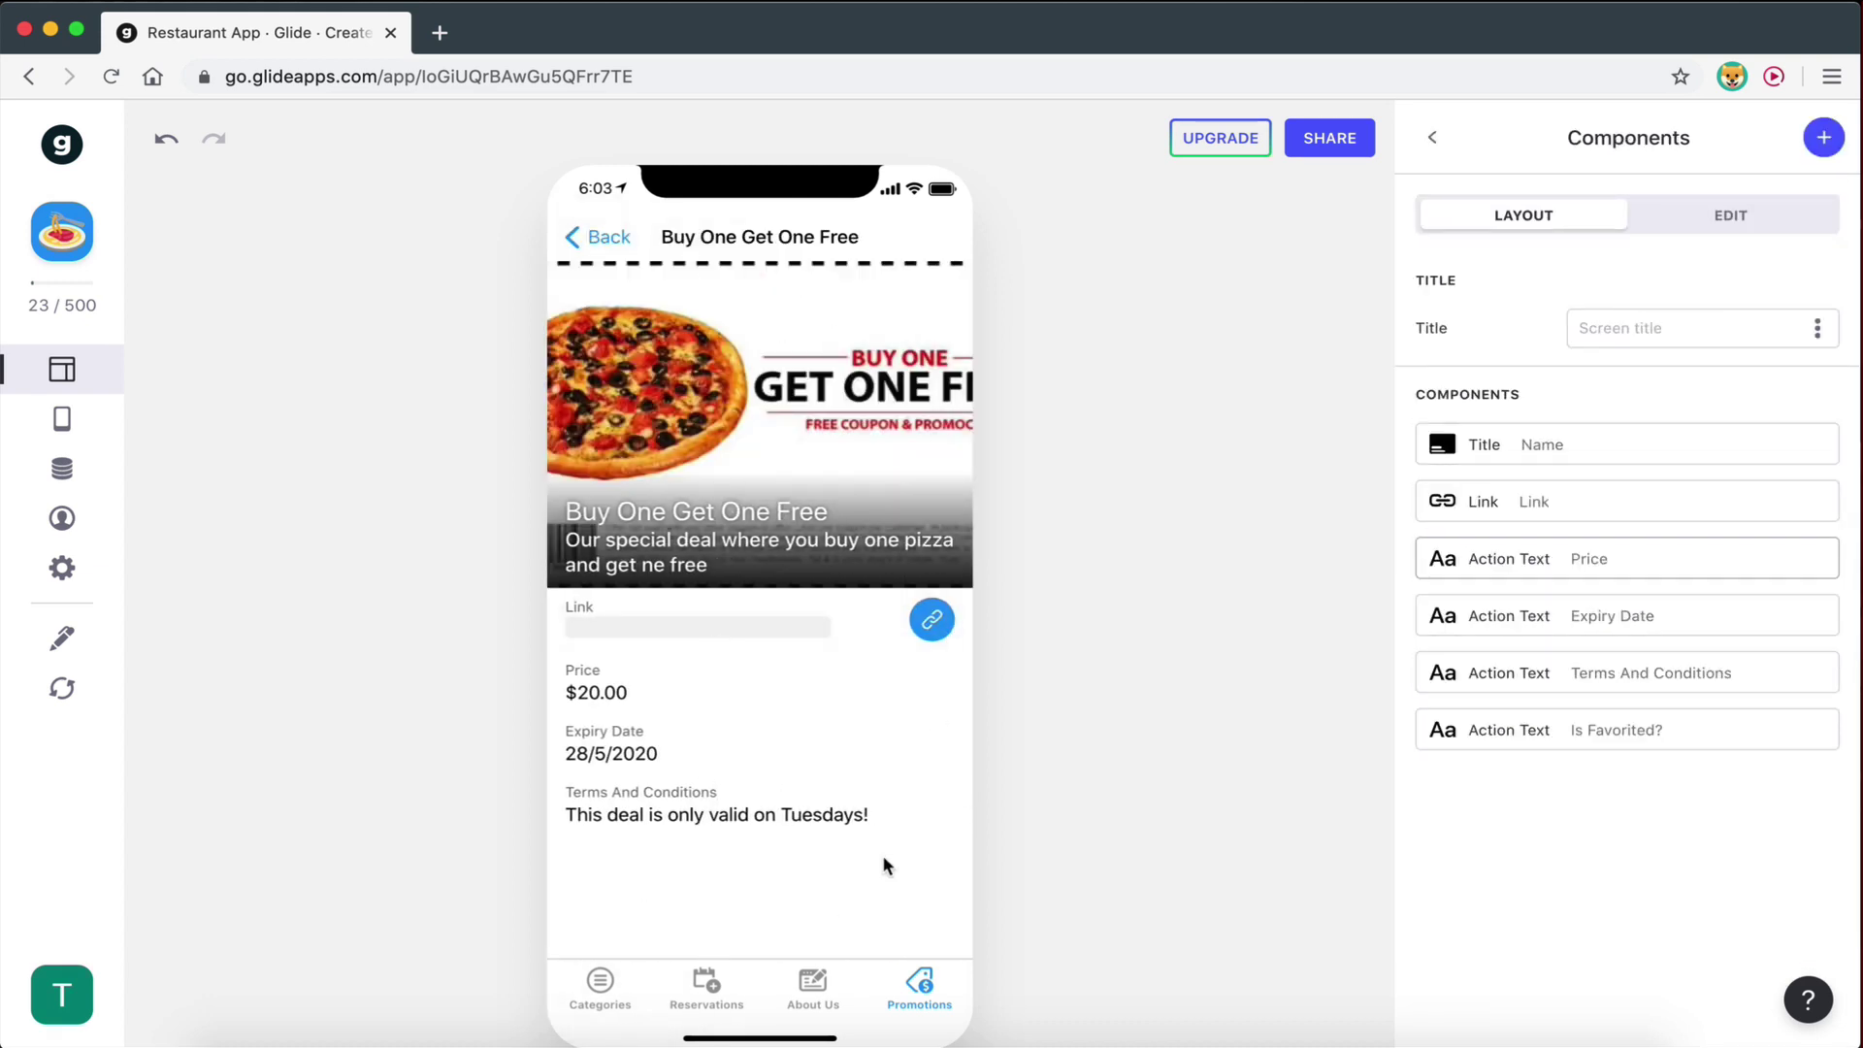
{"action": "left_click", "coordinate": [609, 246]}
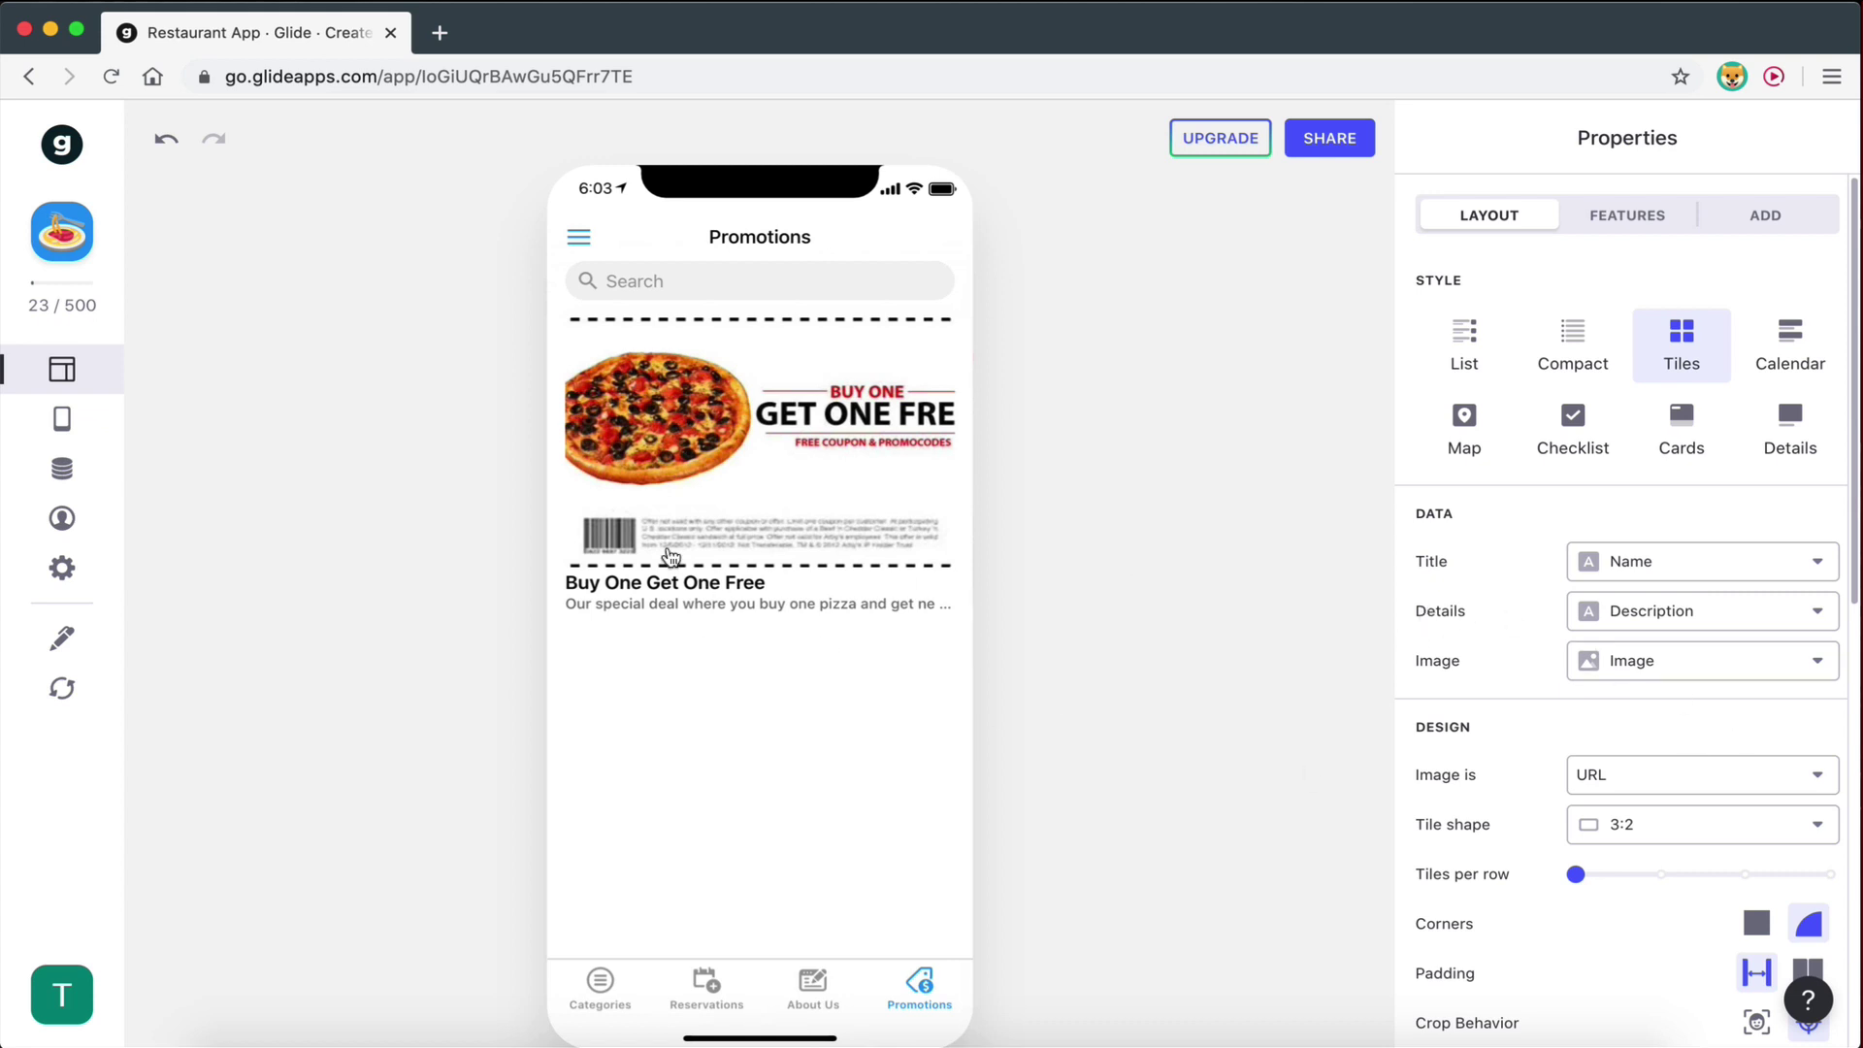
{"action": "left_click", "coordinate": [1702, 611]}
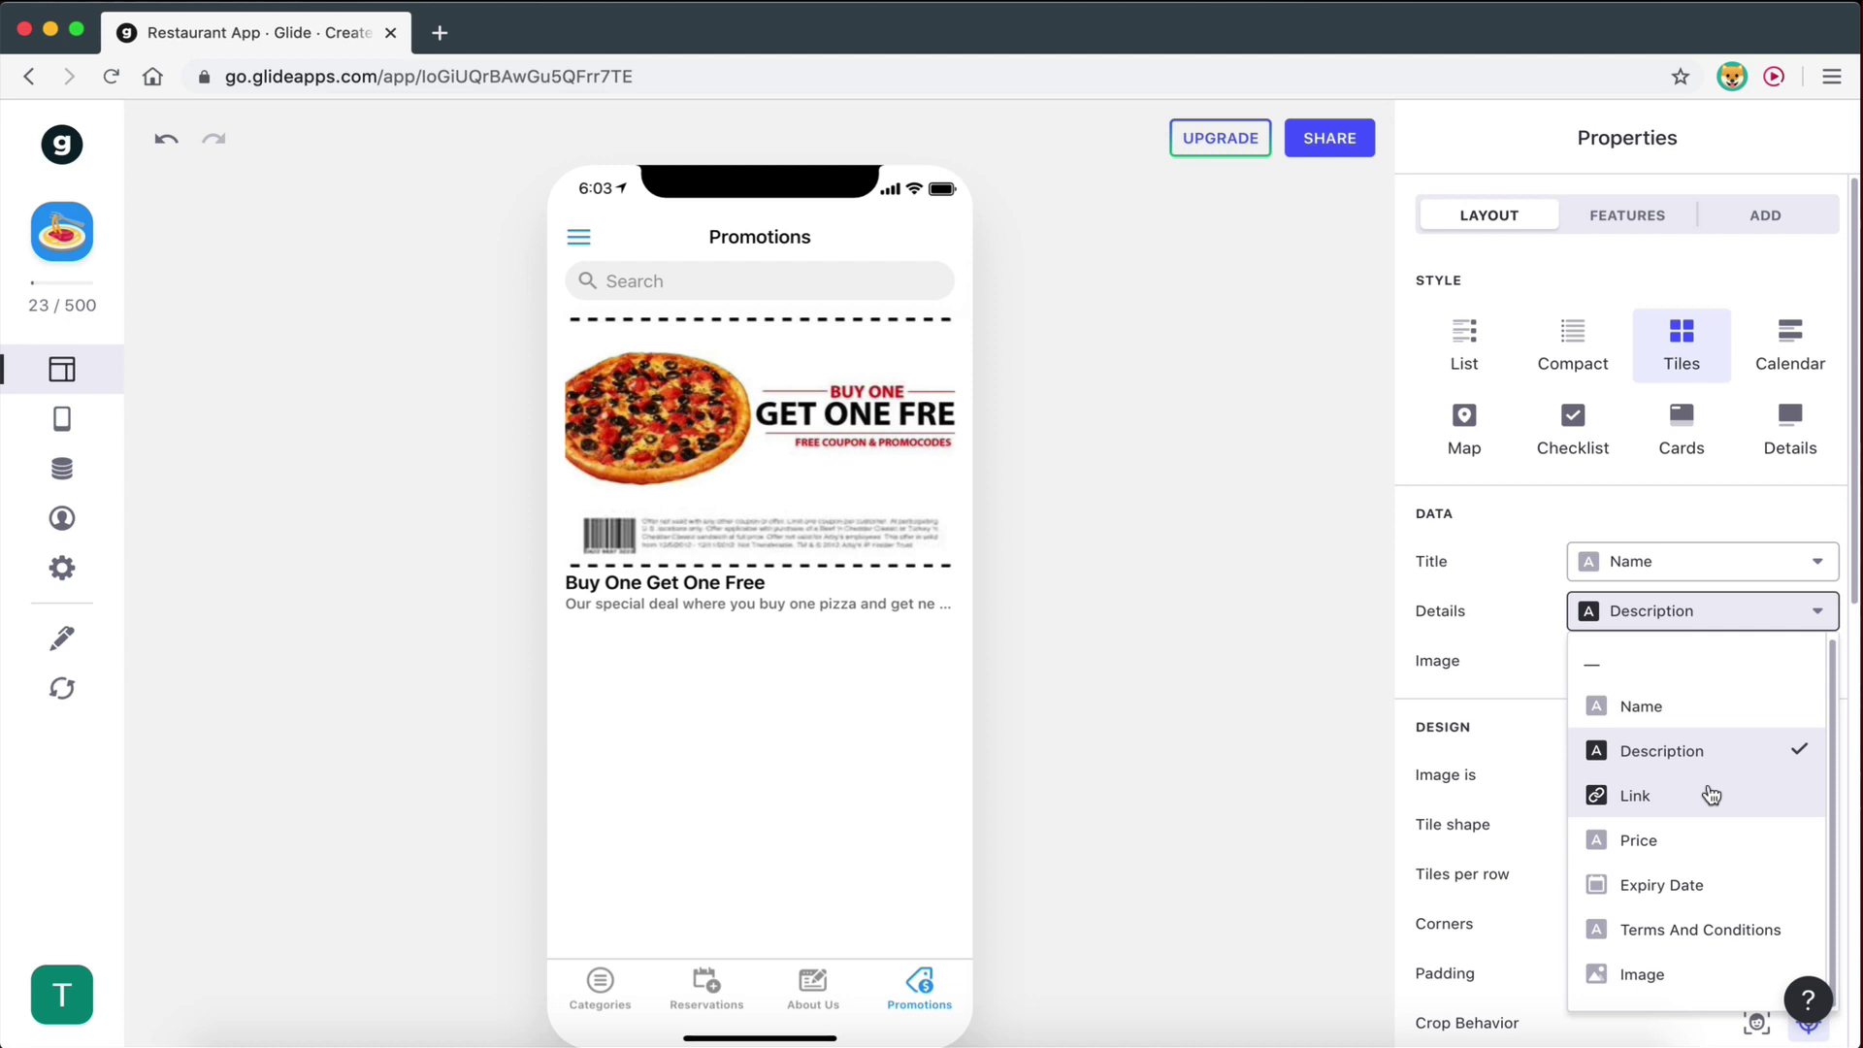
{"action": "left_click", "coordinate": [1663, 846]}
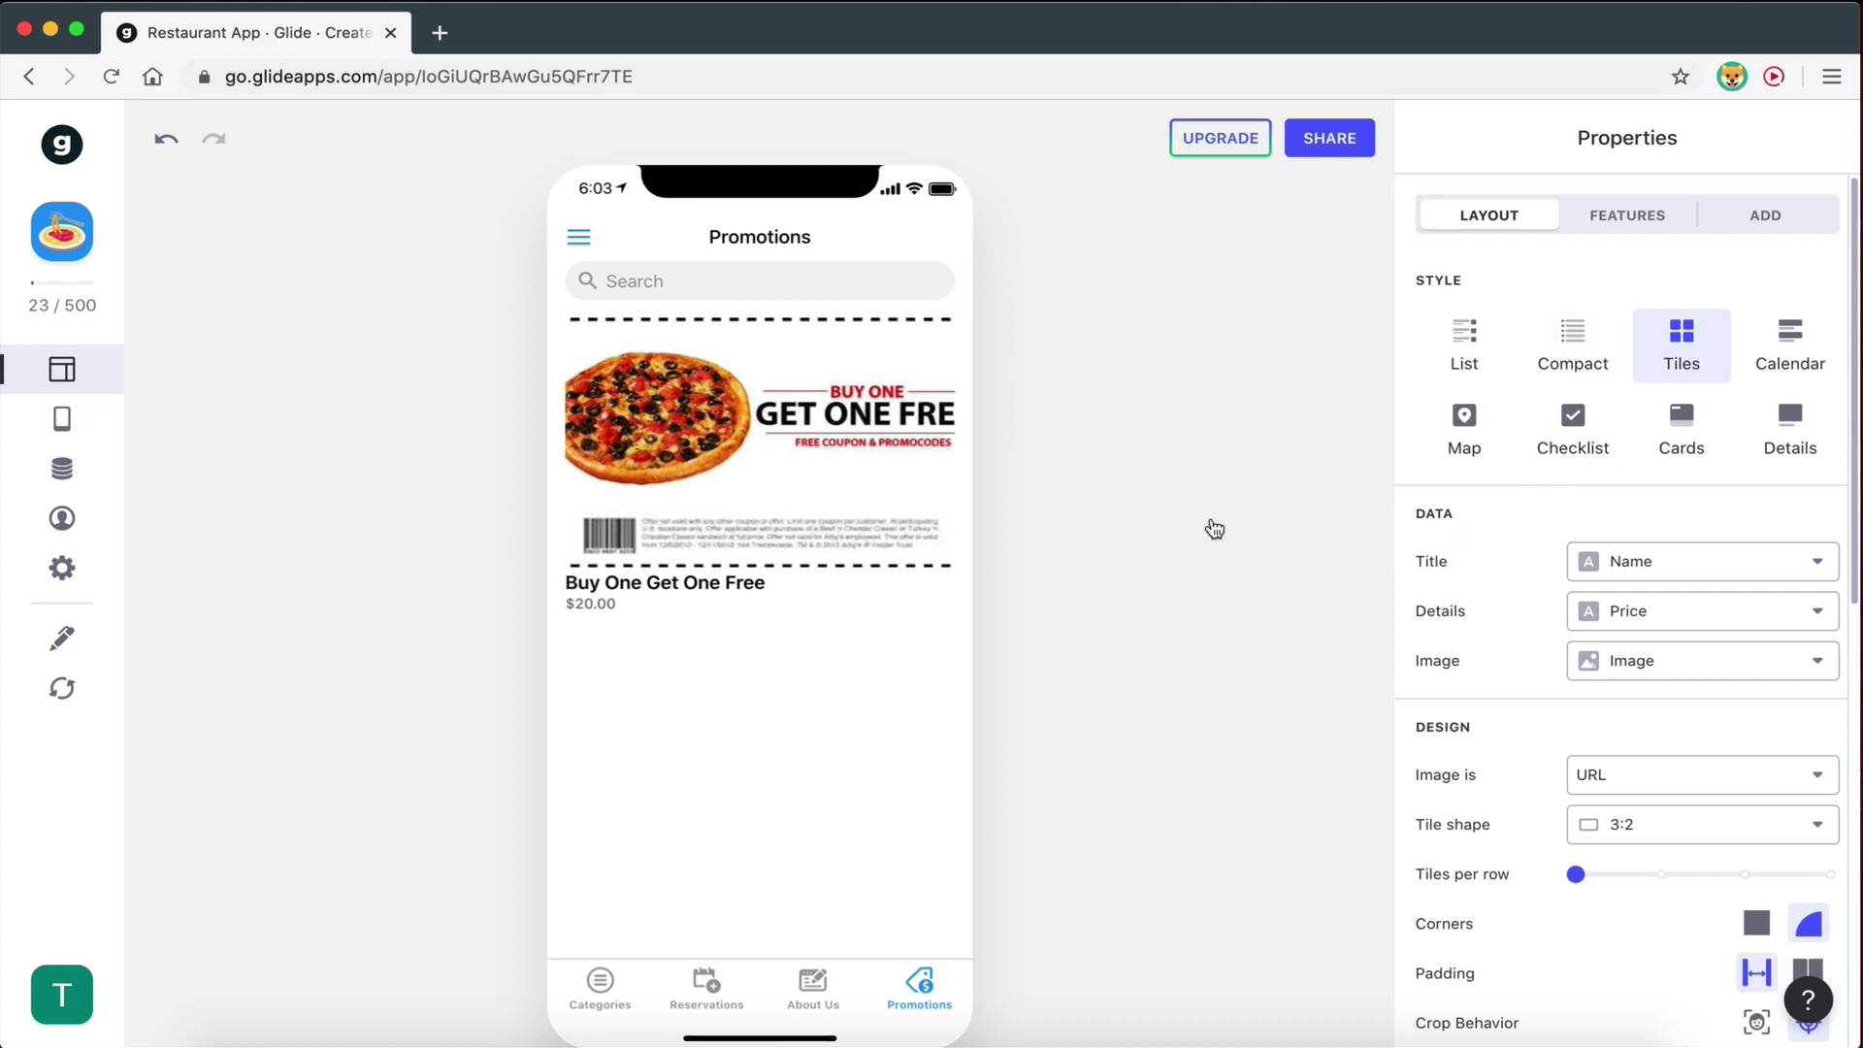
Open the Buy One Get One Free detail screen and clear the Details value of its Title component.
{"action": "left_click", "coordinate": [686, 432]}
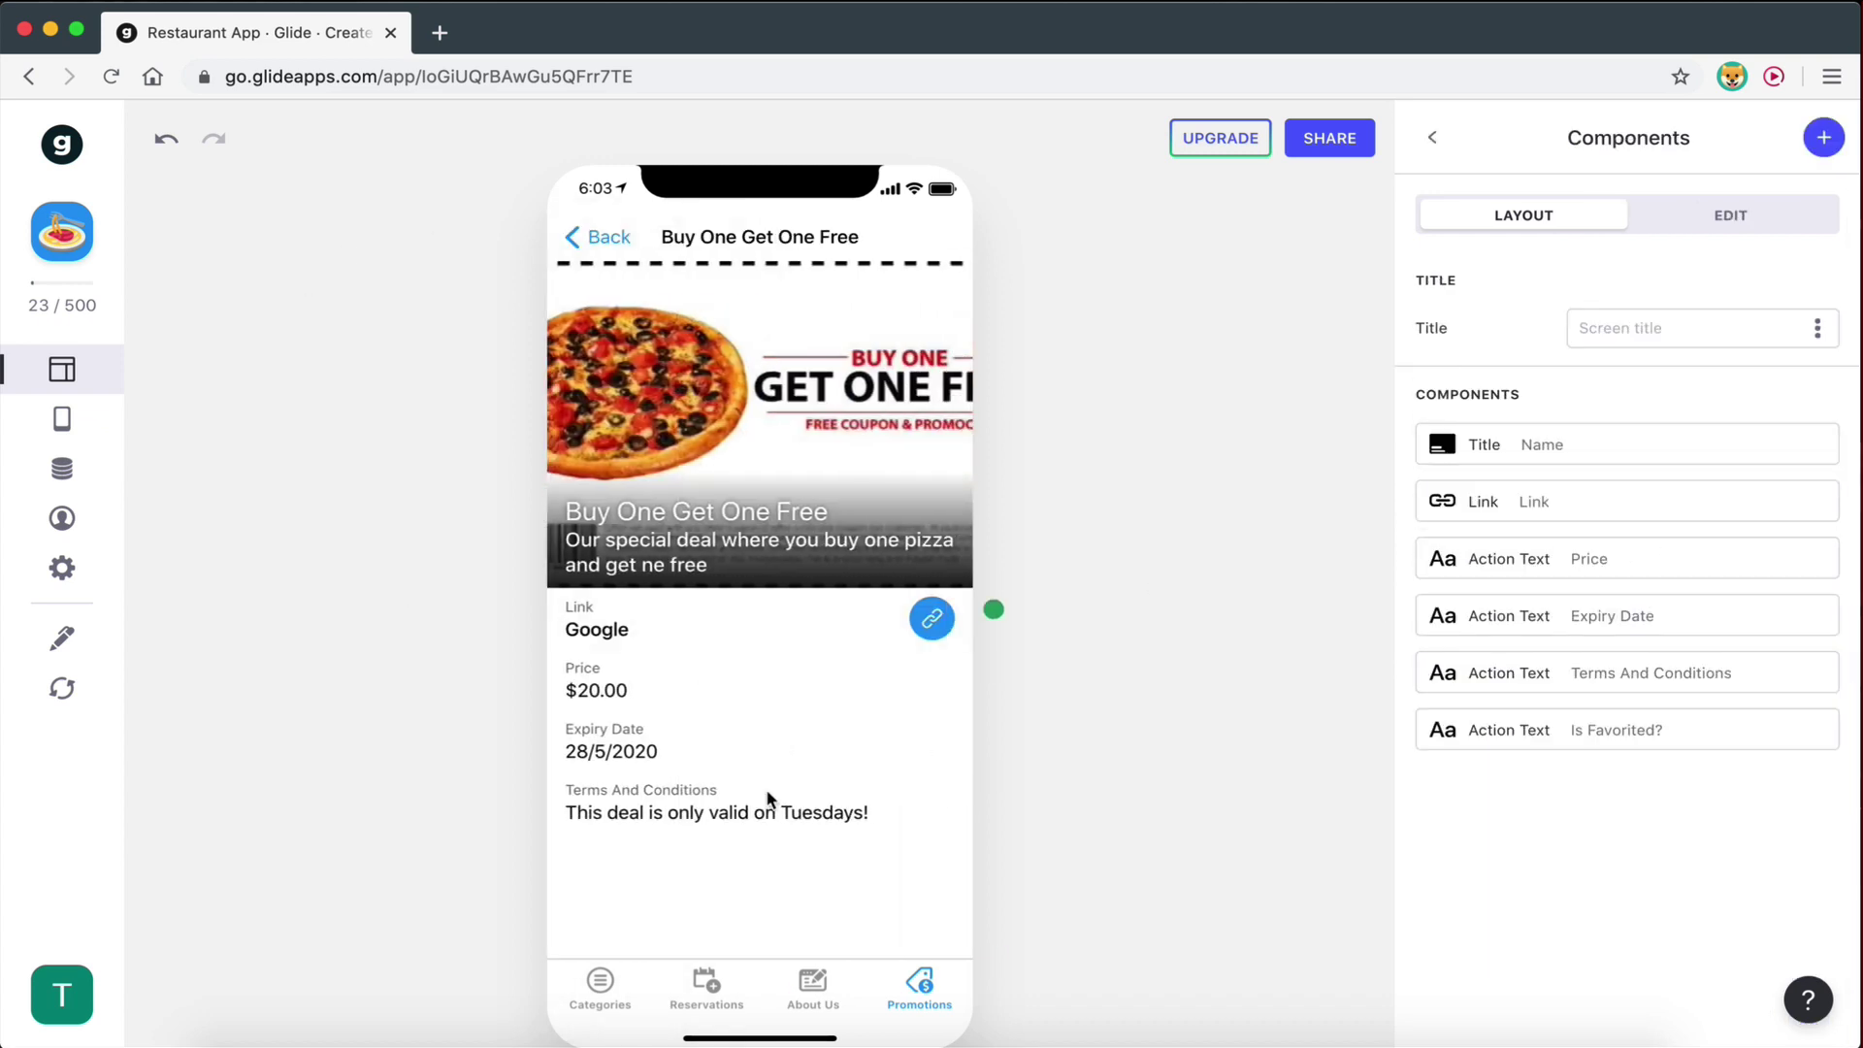
{"action": "left_click", "coordinate": [1446, 445]}
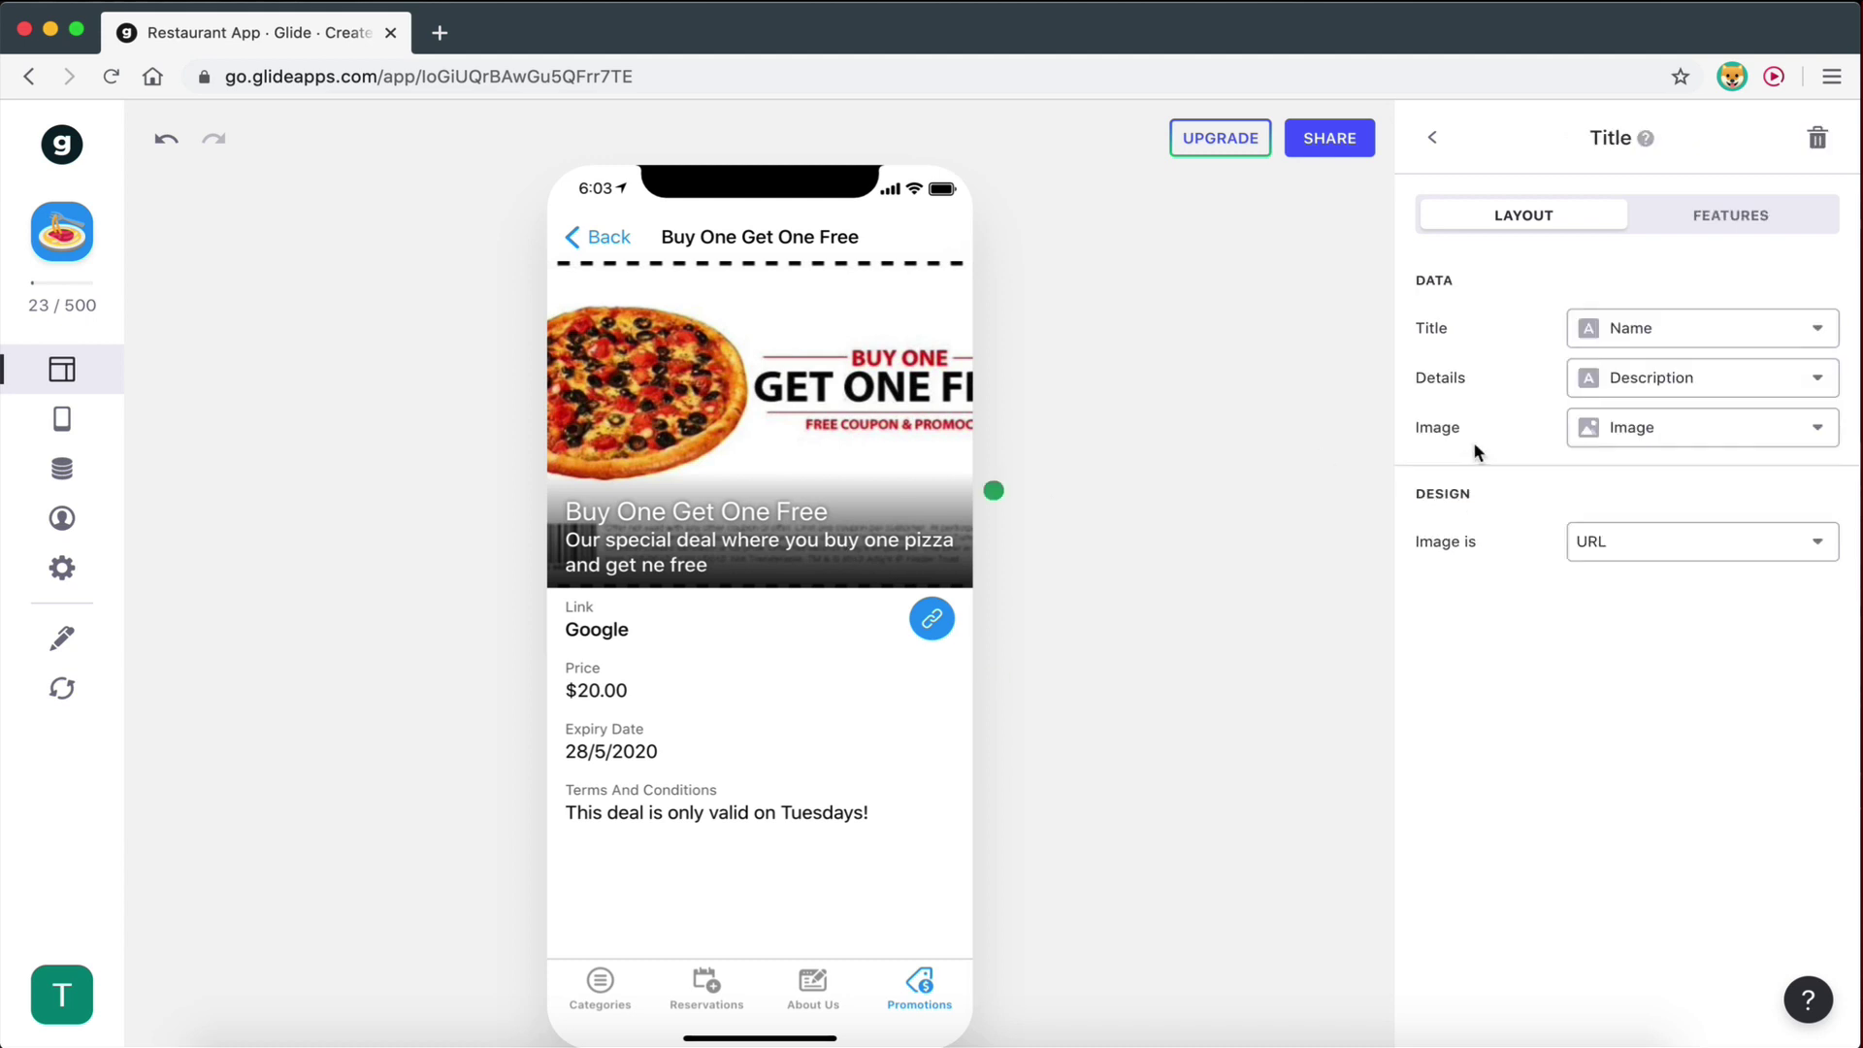
{"action": "left_click", "coordinate": [1713, 205]}
{"action": "left_click", "coordinate": [1547, 214]}
{"action": "left_click", "coordinate": [1433, 136]}
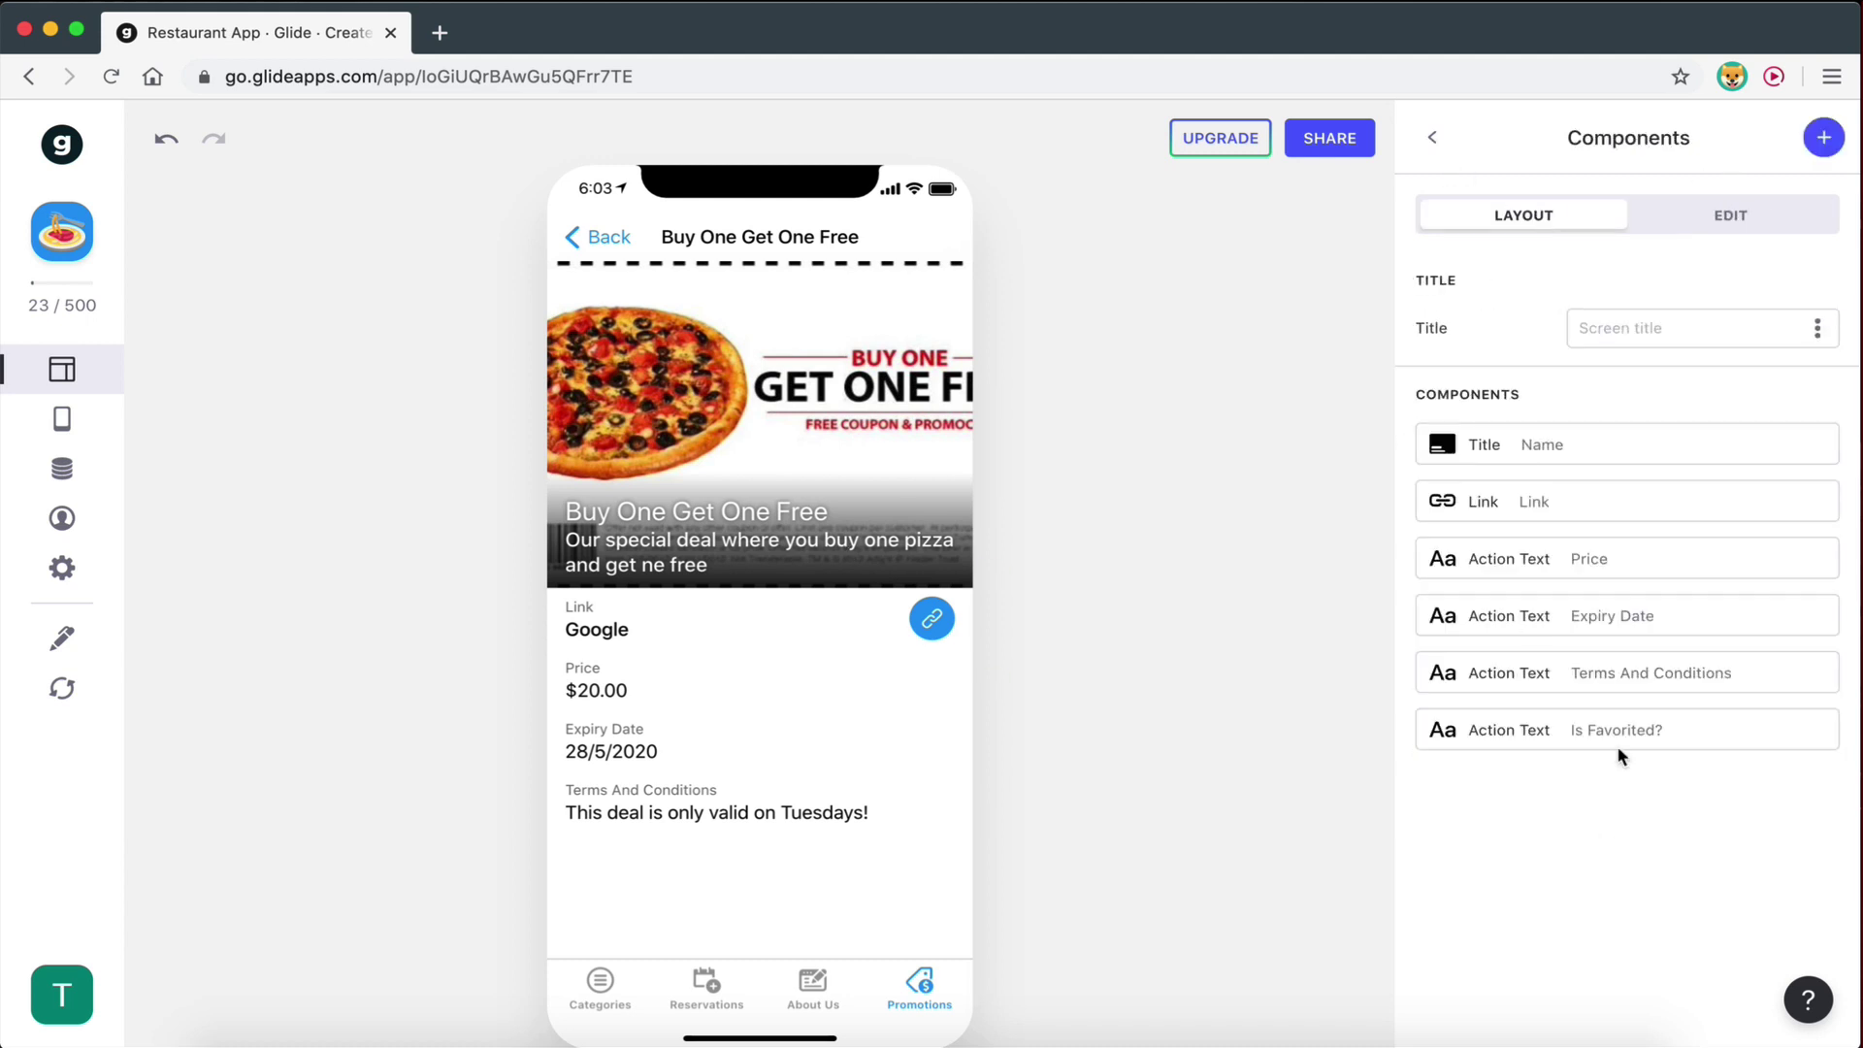
{"action": "left_click", "coordinate": [1541, 450]}
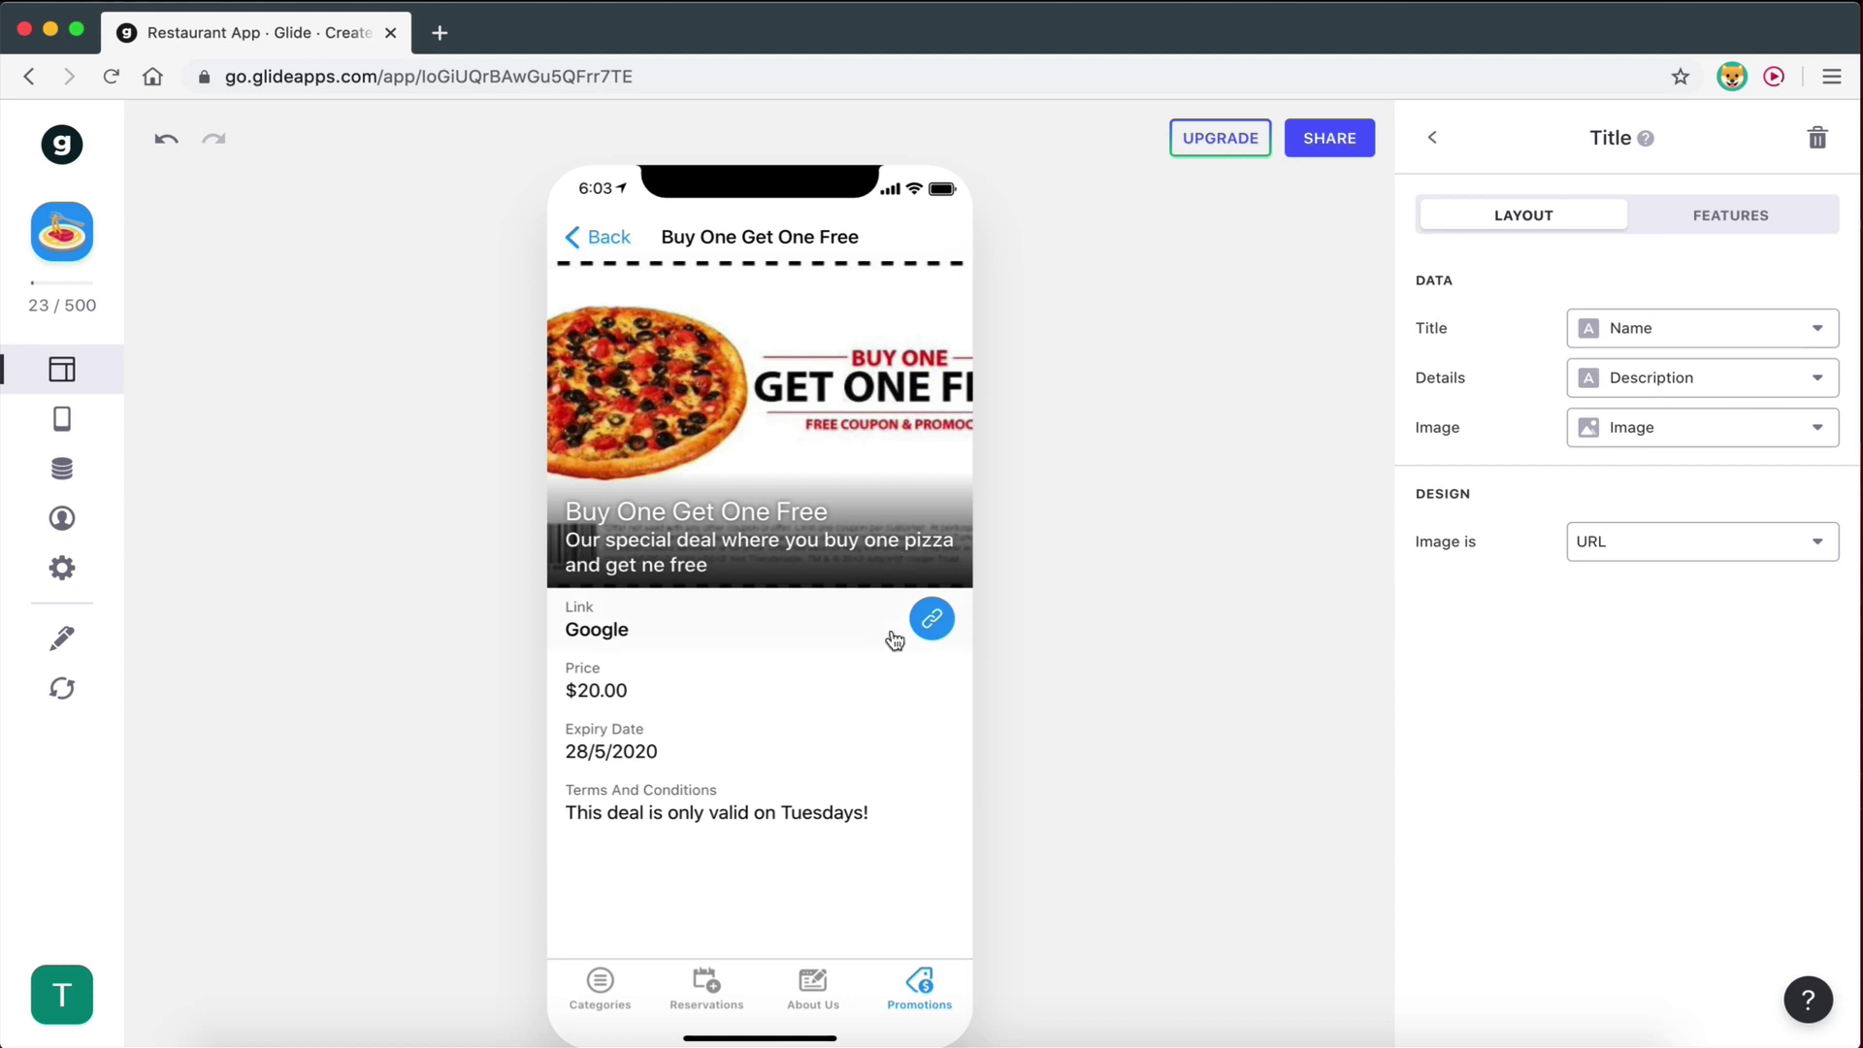
{"action": "left_click", "coordinate": [1654, 386]}
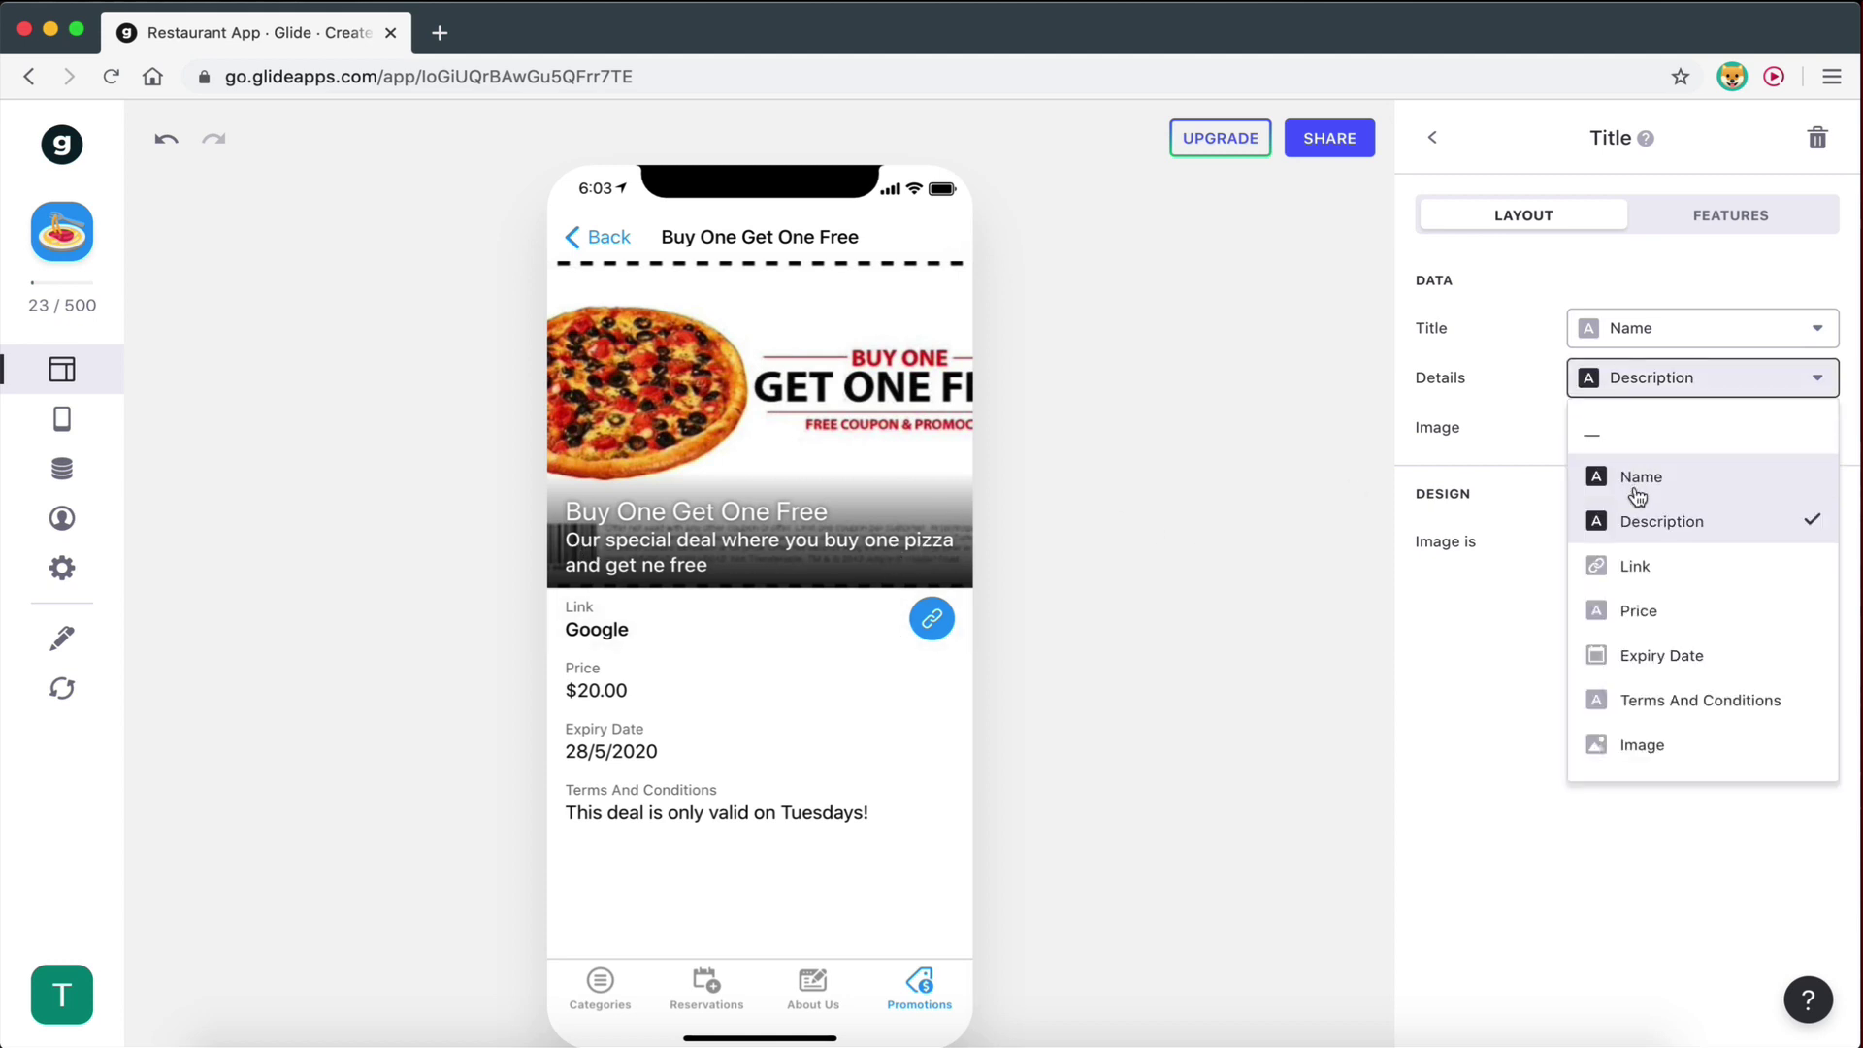
{"action": "left_click", "coordinate": [1611, 427]}
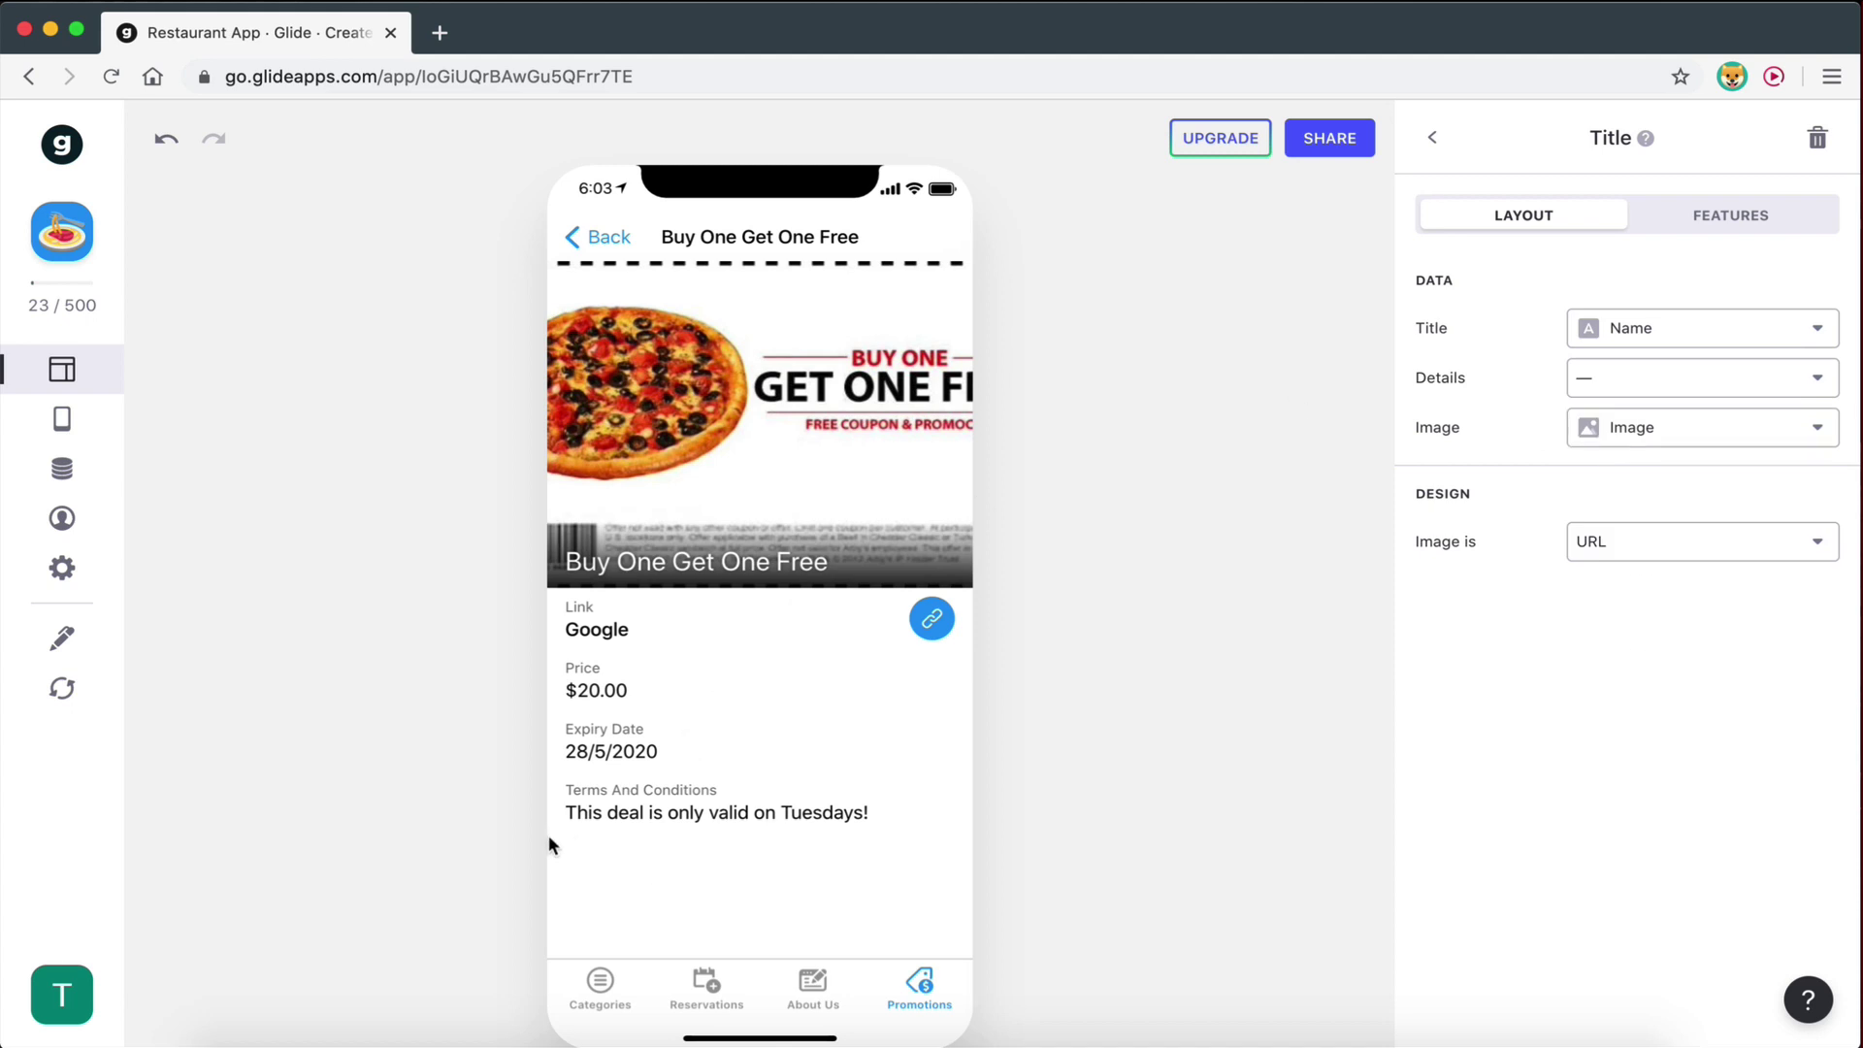
Try showing the promotion's Description in a separate Text component on the detail screen.
{"action": "left_click", "coordinate": [1434, 139]}
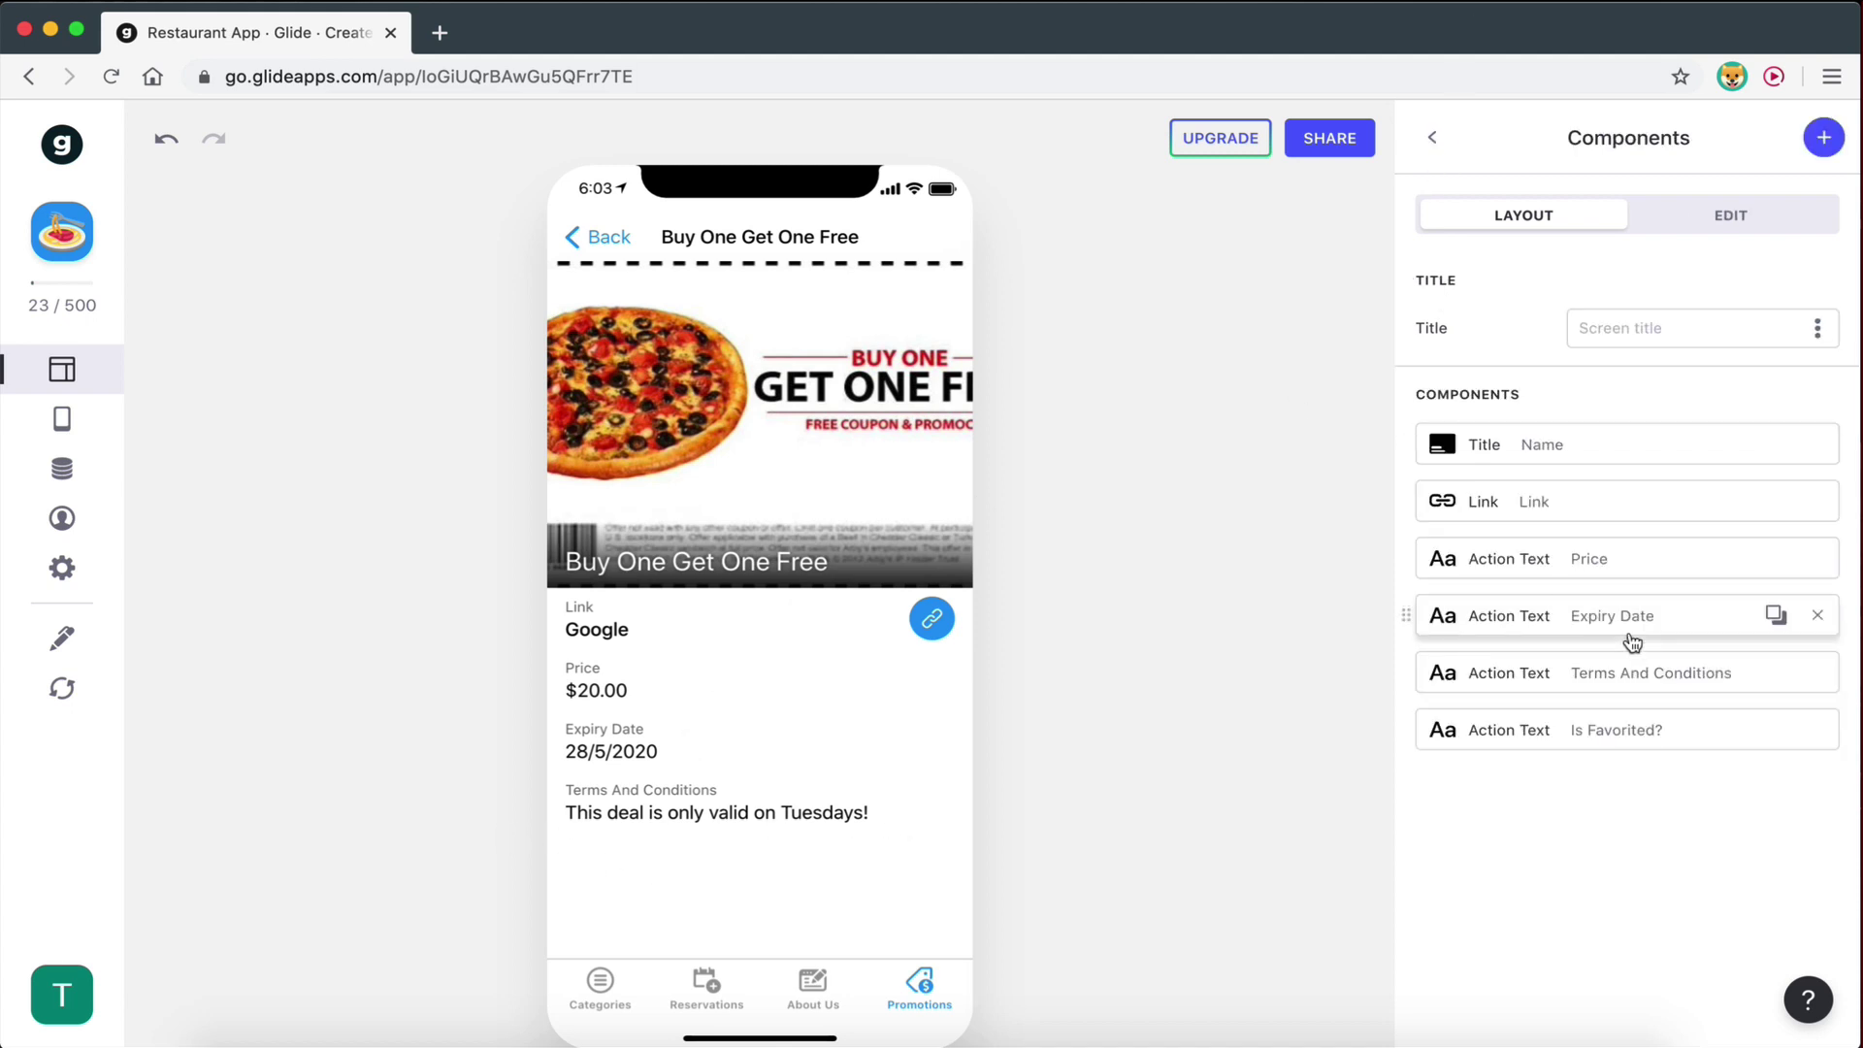
{"action": "left_click", "coordinate": [1822, 139]}
{"action": "left_click", "coordinate": [1703, 422]}
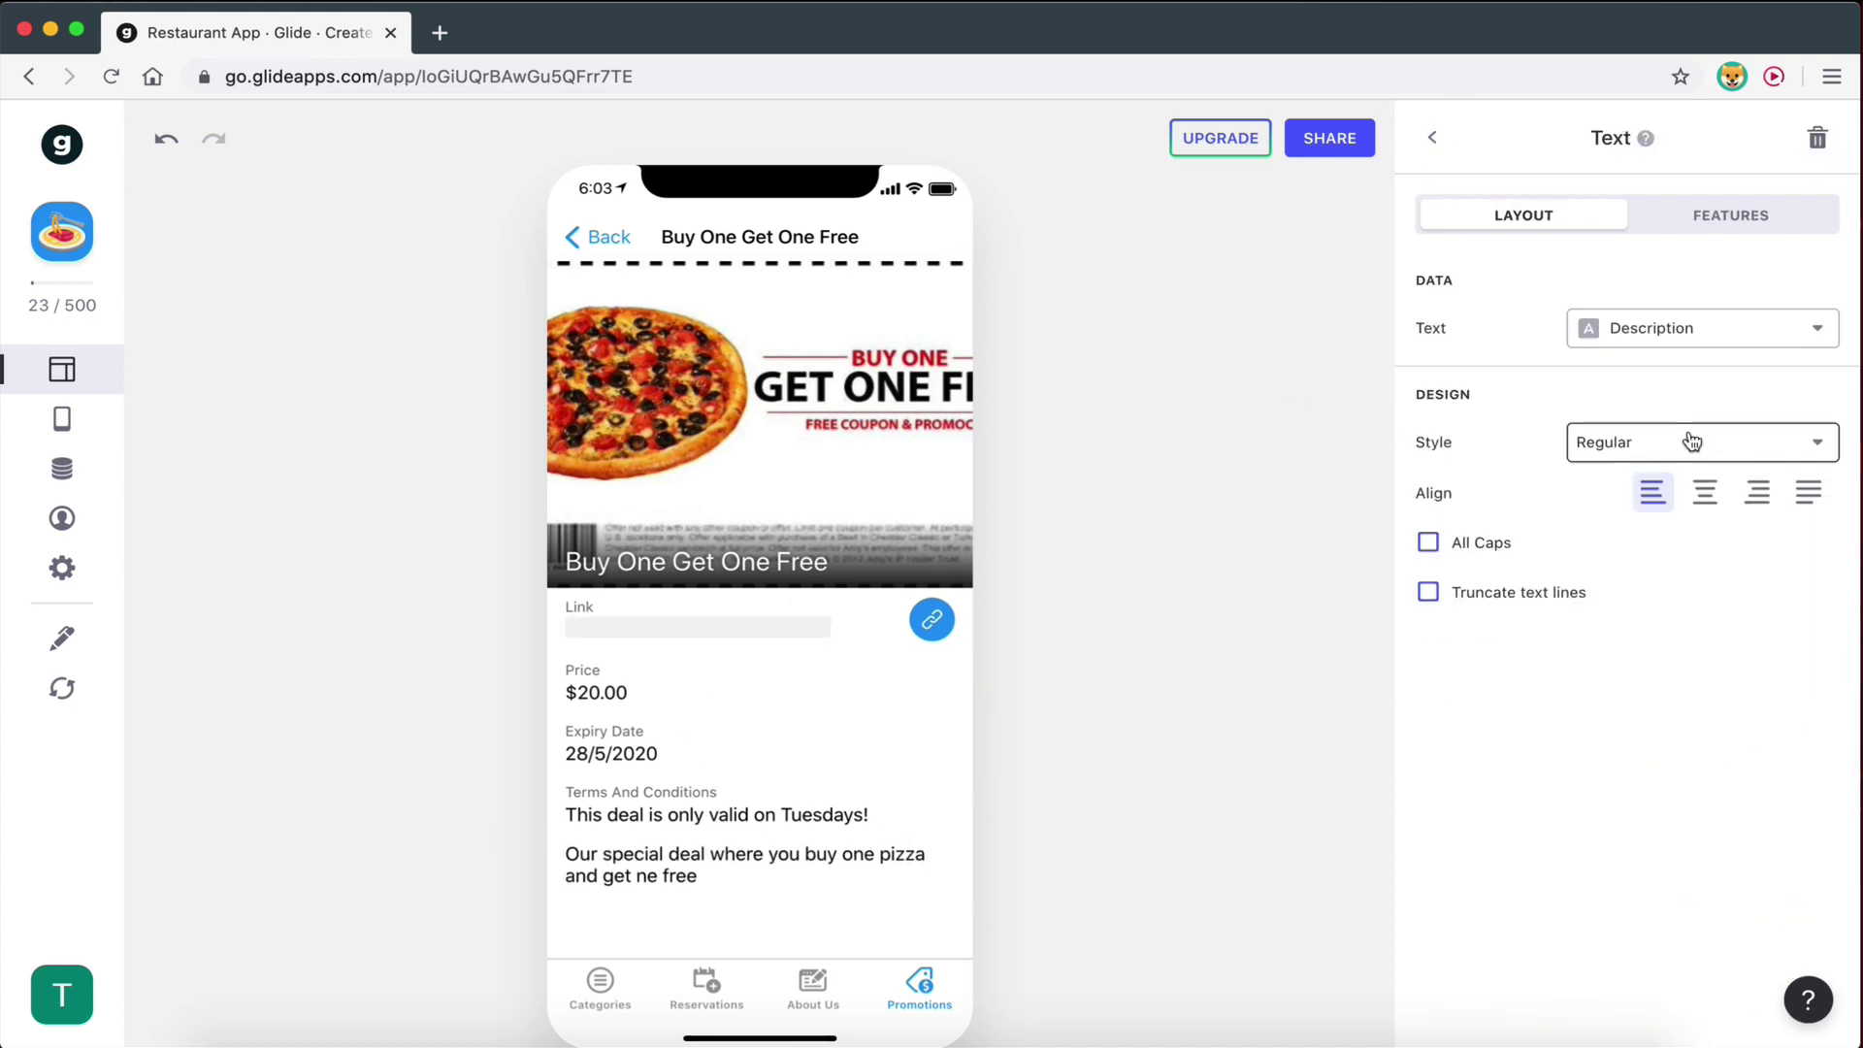
{"action": "left_click", "coordinate": [1580, 328]}
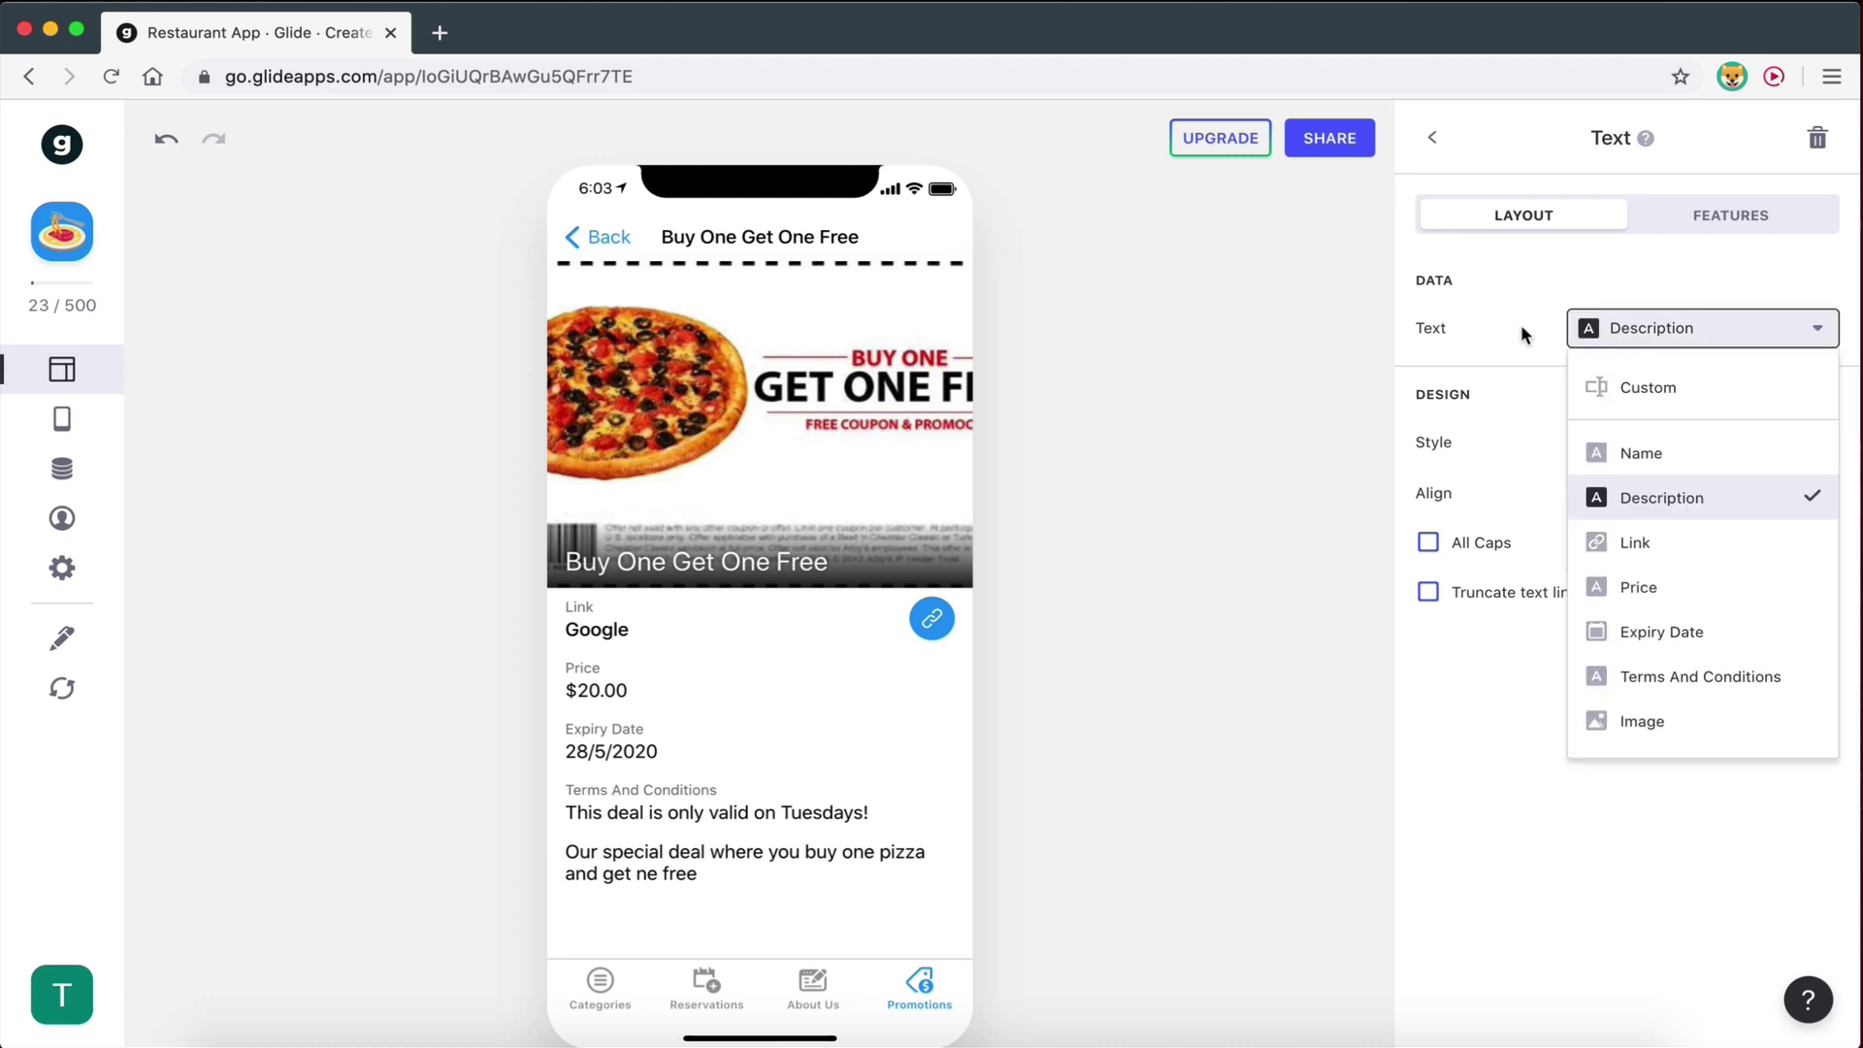
{"action": "left_click", "coordinate": [1616, 485]}
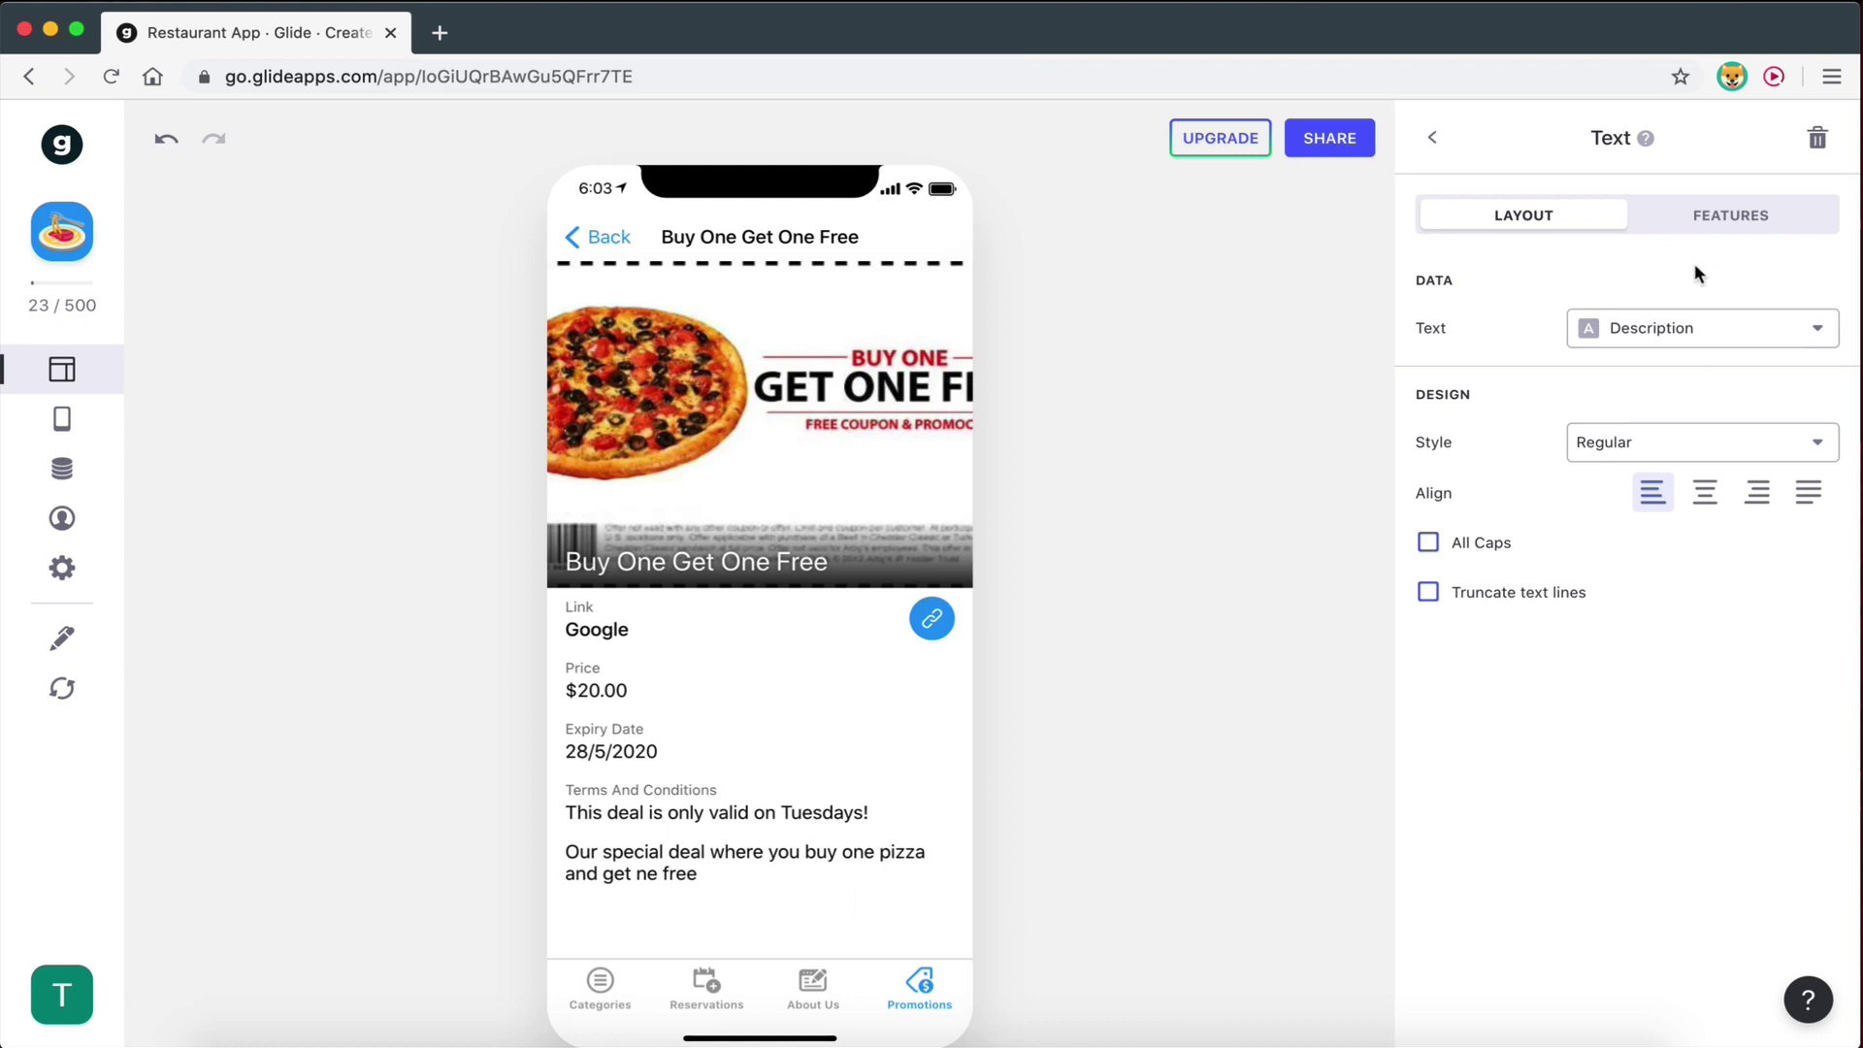
{"action": "left_click", "coordinate": [1818, 138]}
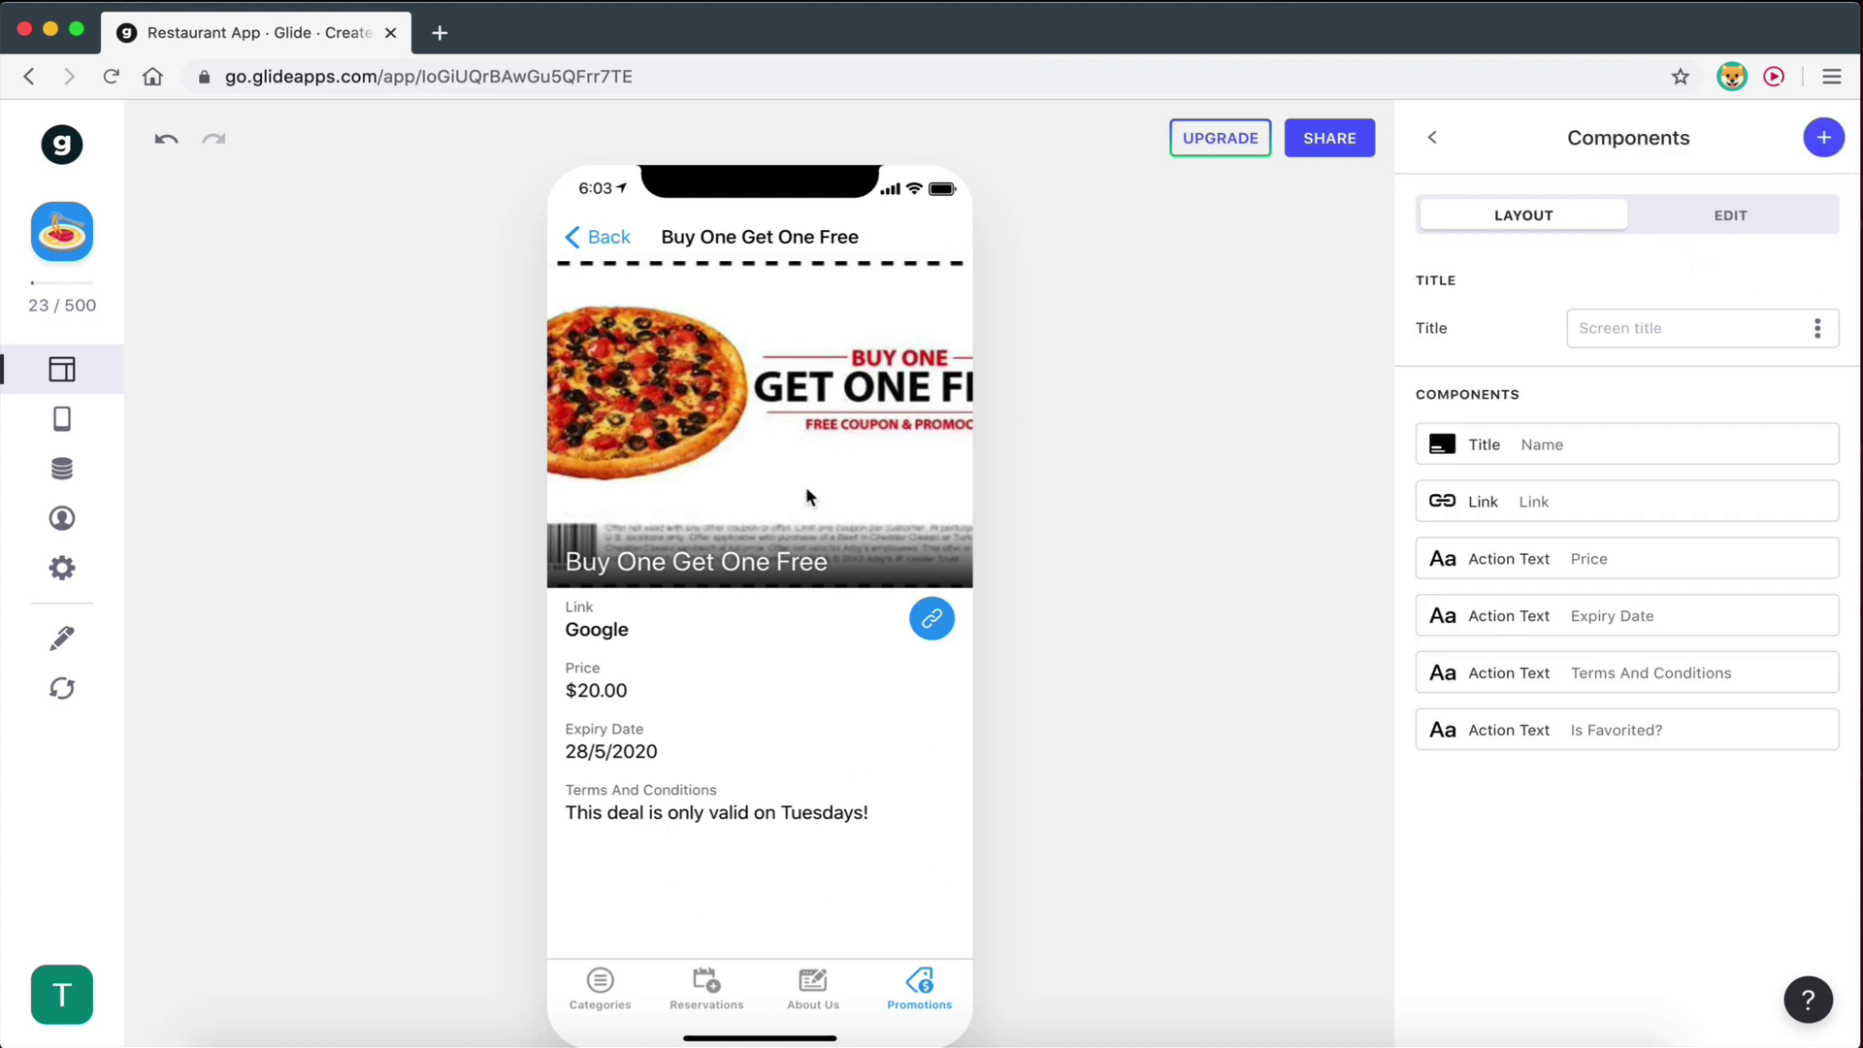
Set the Details of the promotion's Title component to the Description column.
{"action": "left_click", "coordinate": [1545, 442]}
{"action": "left_click", "coordinate": [1614, 388]}
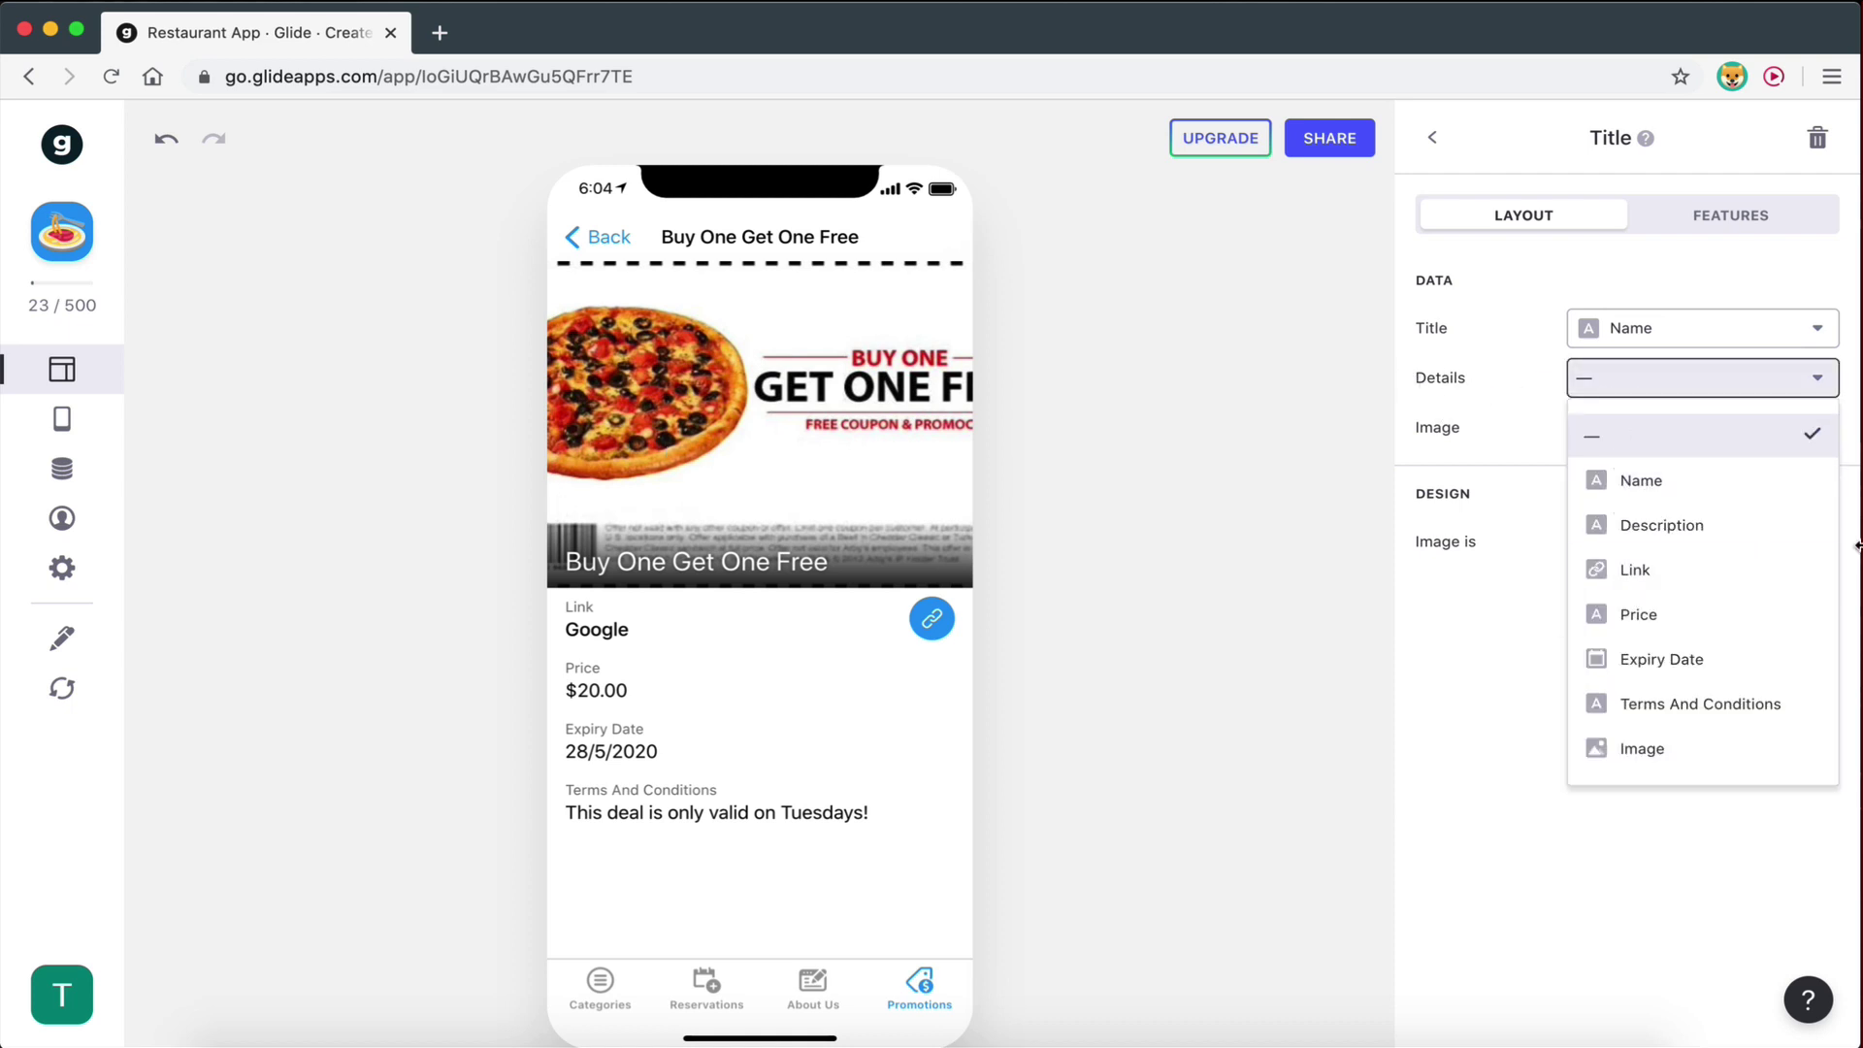
{"action": "left_click", "coordinate": [1661, 525]}
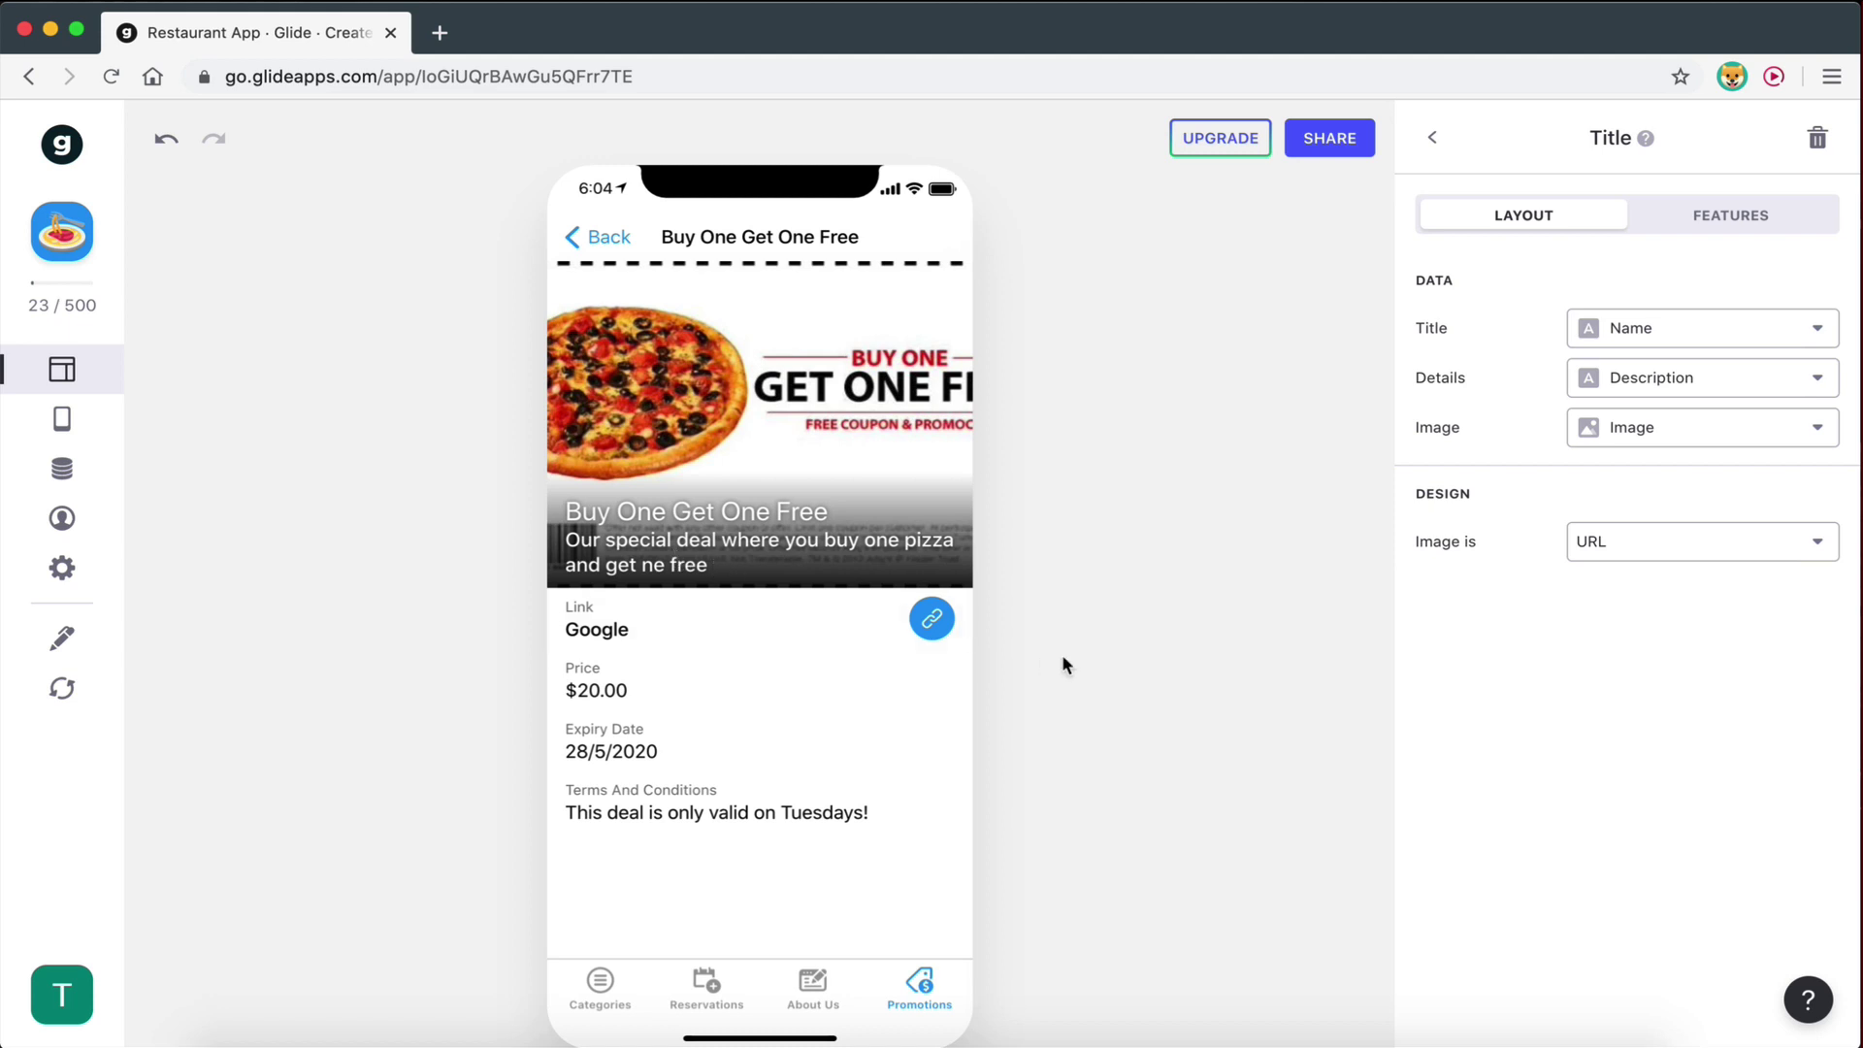
{"action": "left_click", "coordinate": [1438, 143]}
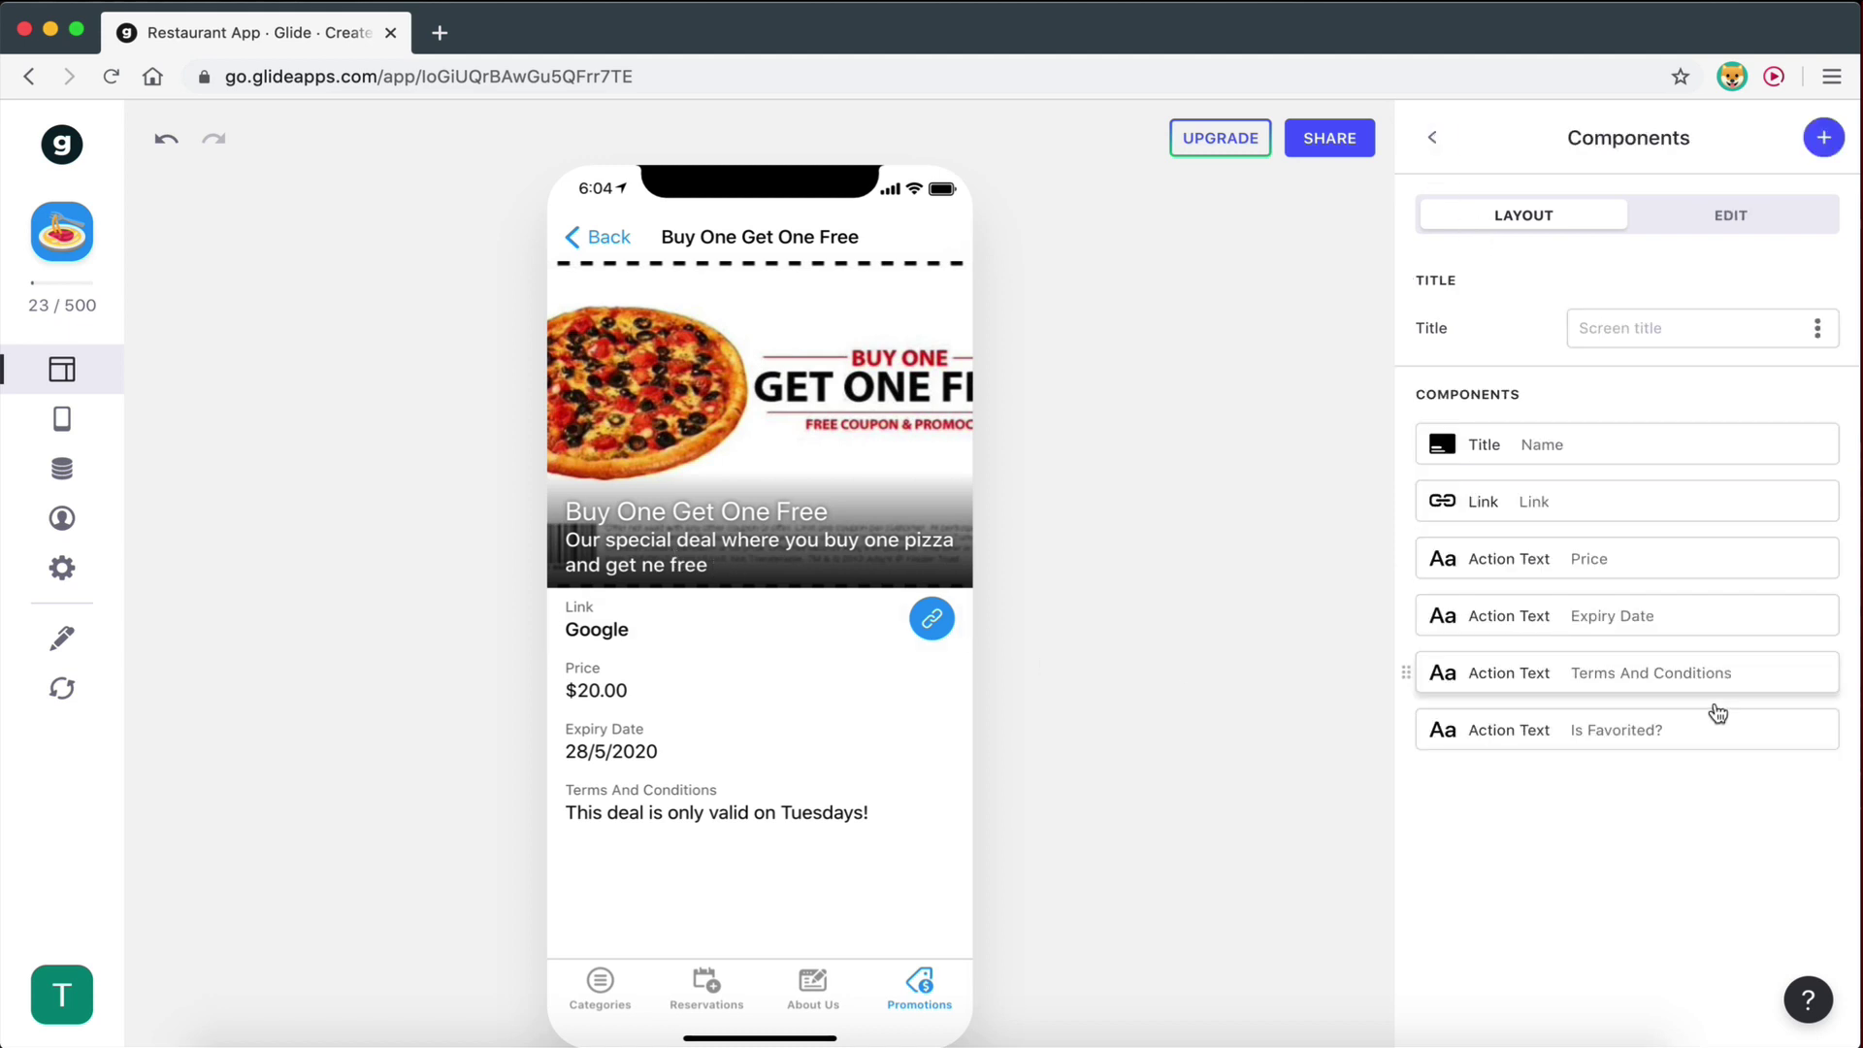
Delete the Link component and the Is Favorited? action text from the promotion's detail screen.
{"action": "mouse_move", "coordinate": [1613, 499]}
{"action": "left_click", "coordinate": [1818, 502]}
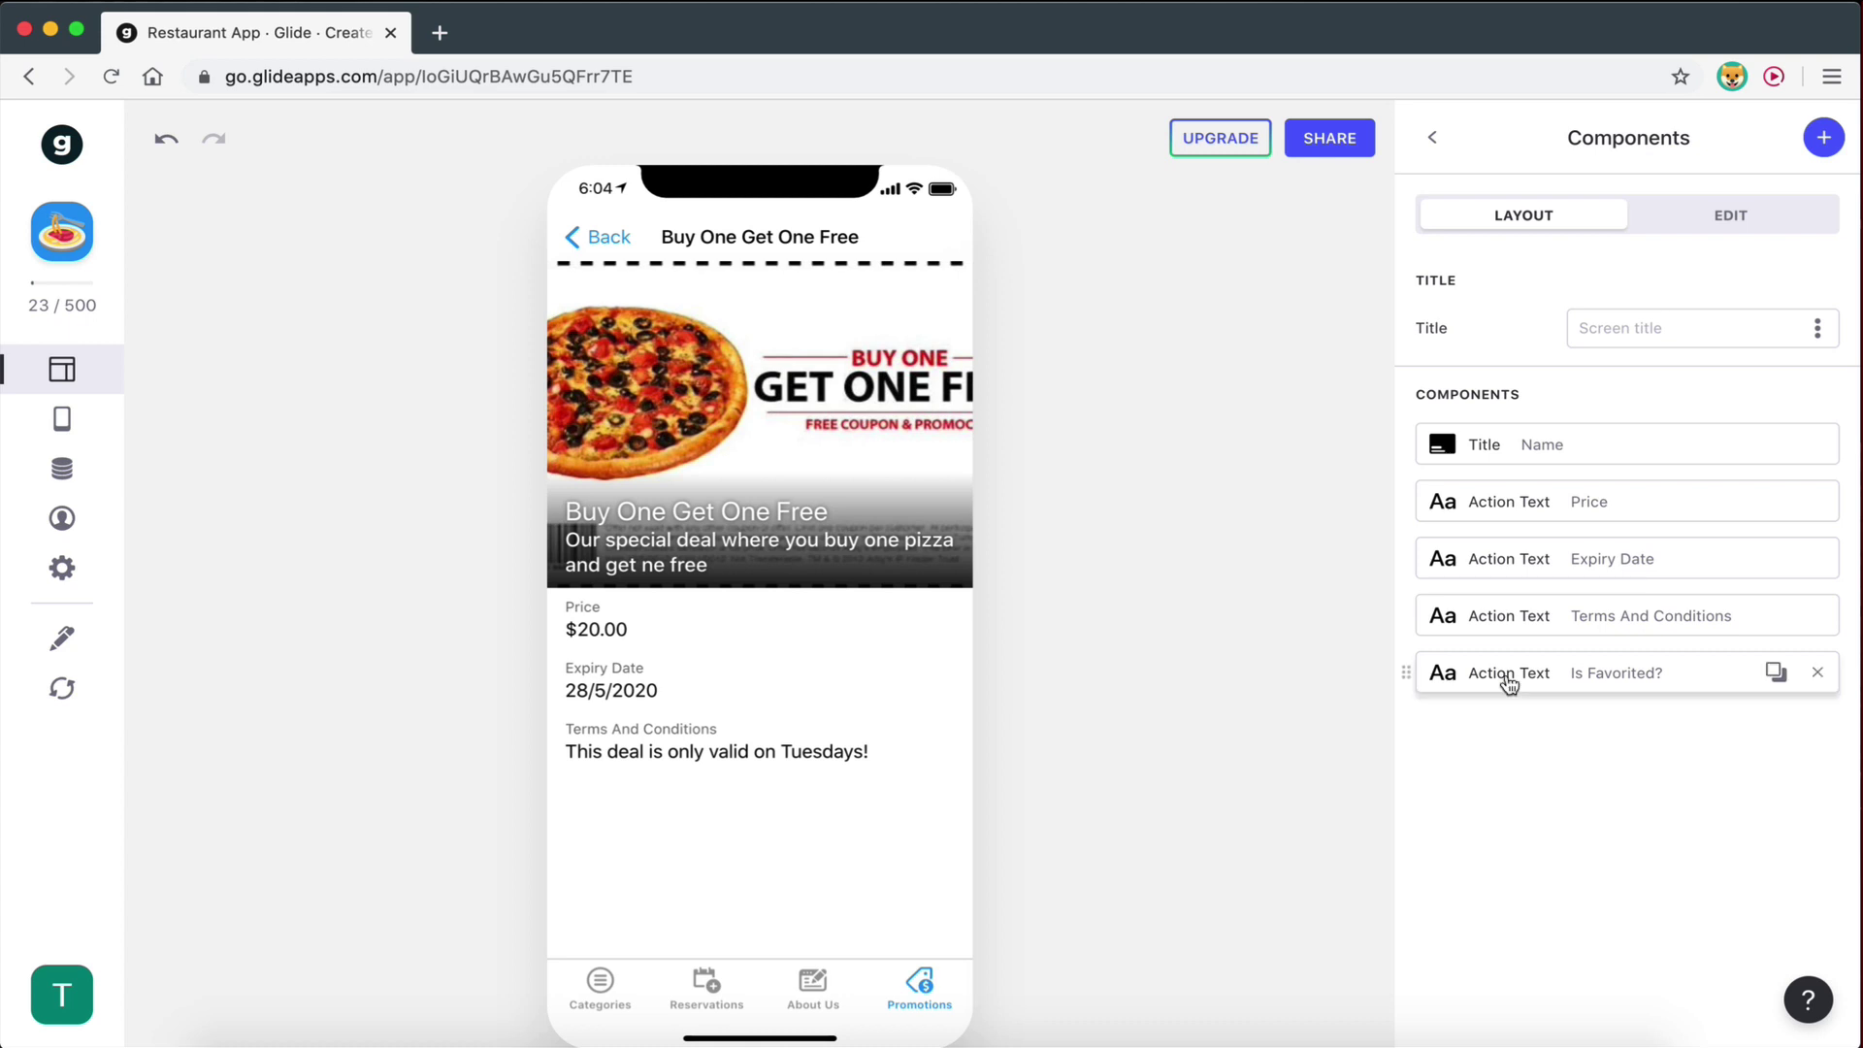
{"action": "left_click", "coordinate": [1818, 673]}
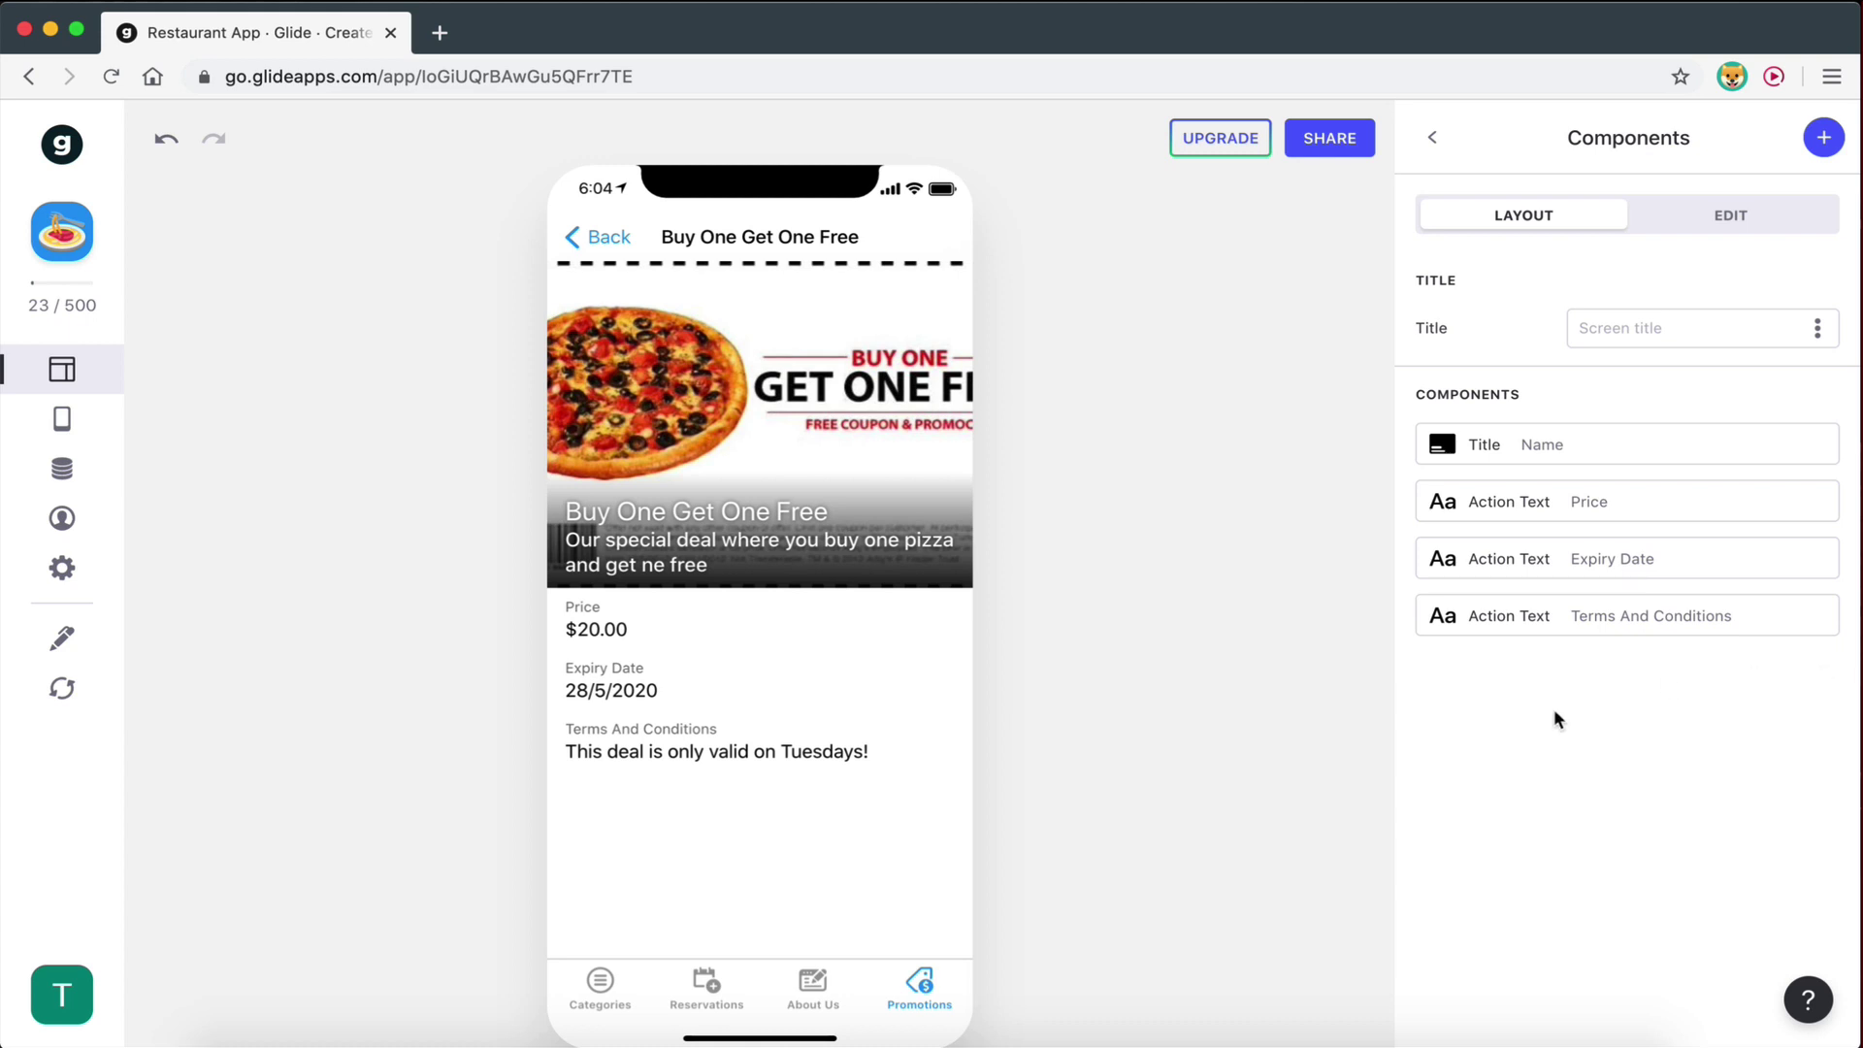
Add a Button component to the promotion's detail screen and title it "Get Coupon Code".
{"action": "left_click", "coordinate": [1830, 136]}
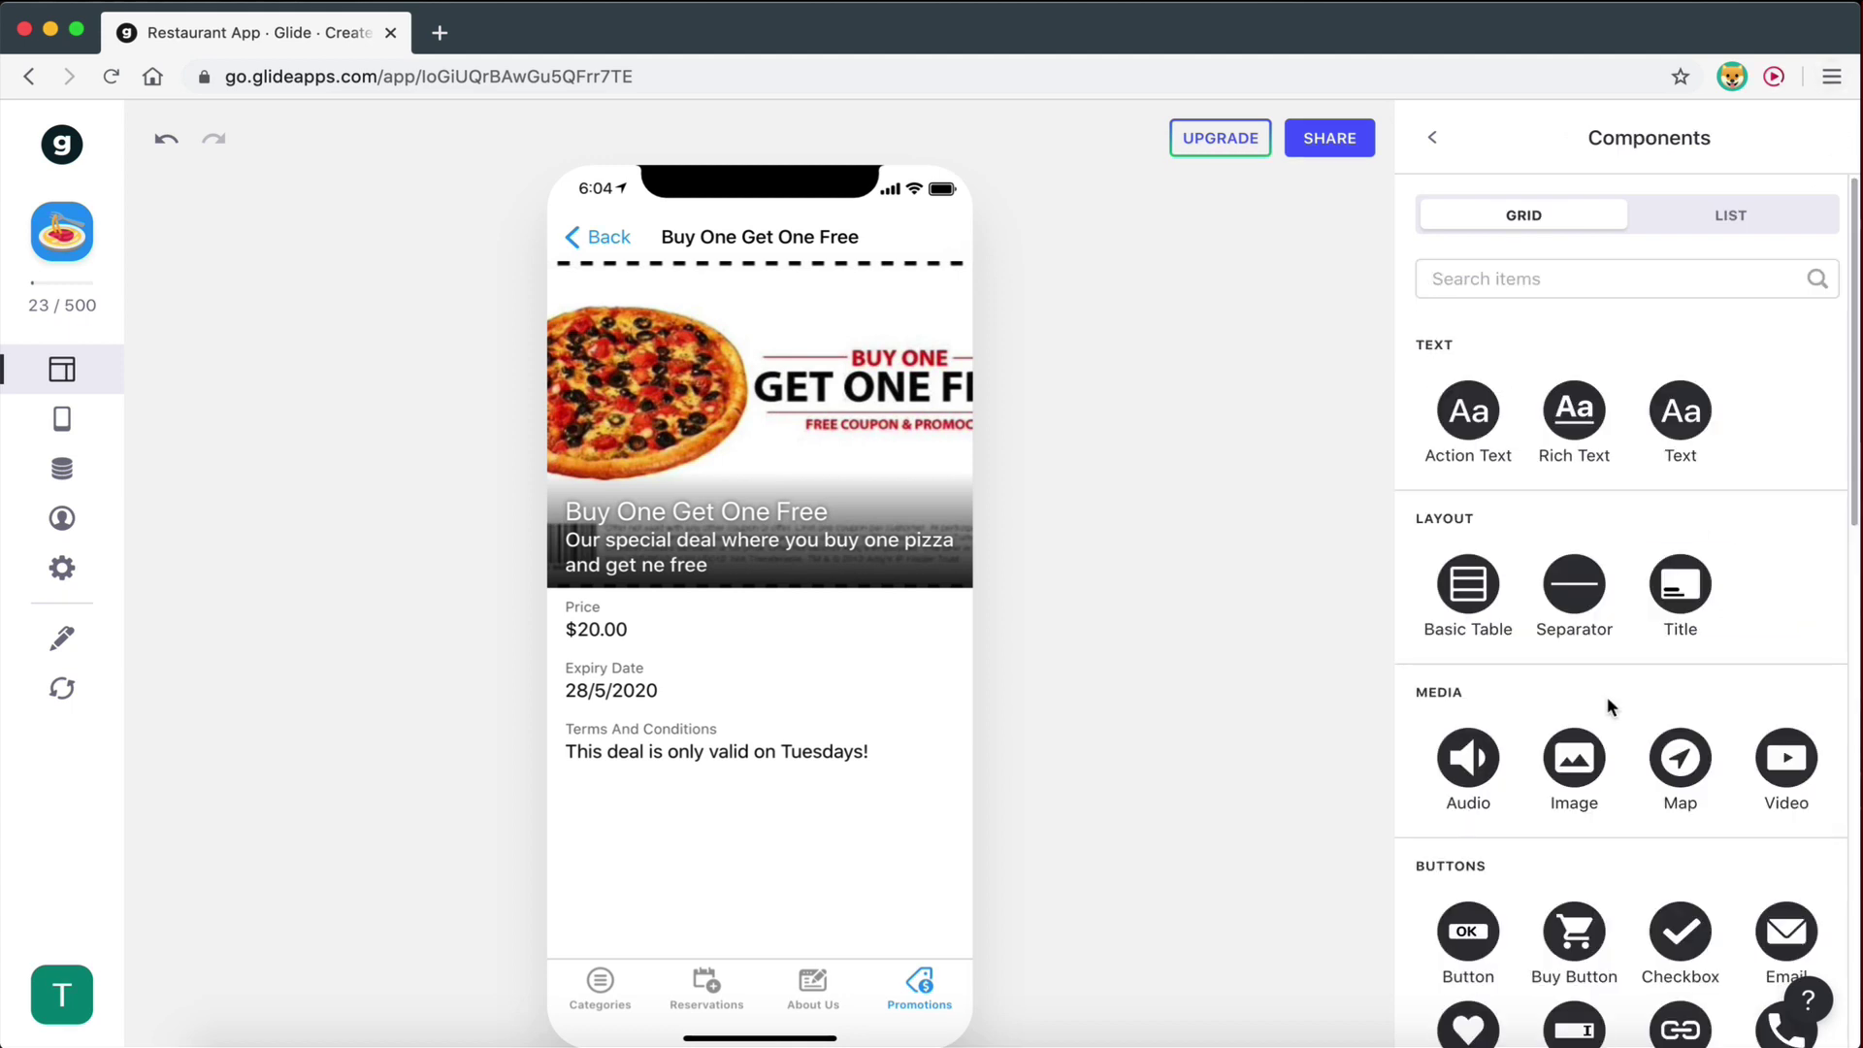
{"action": "scroll", "coordinate": [1607, 697], "scroll_direction": "down", "scroll_amount": 1}
{"action": "scroll", "coordinate": [1608, 704], "scroll_direction": "down", "scroll_amount": 3}
{"action": "scroll", "coordinate": [1609, 705], "scroll_direction": "down", "scroll_amount": 3}
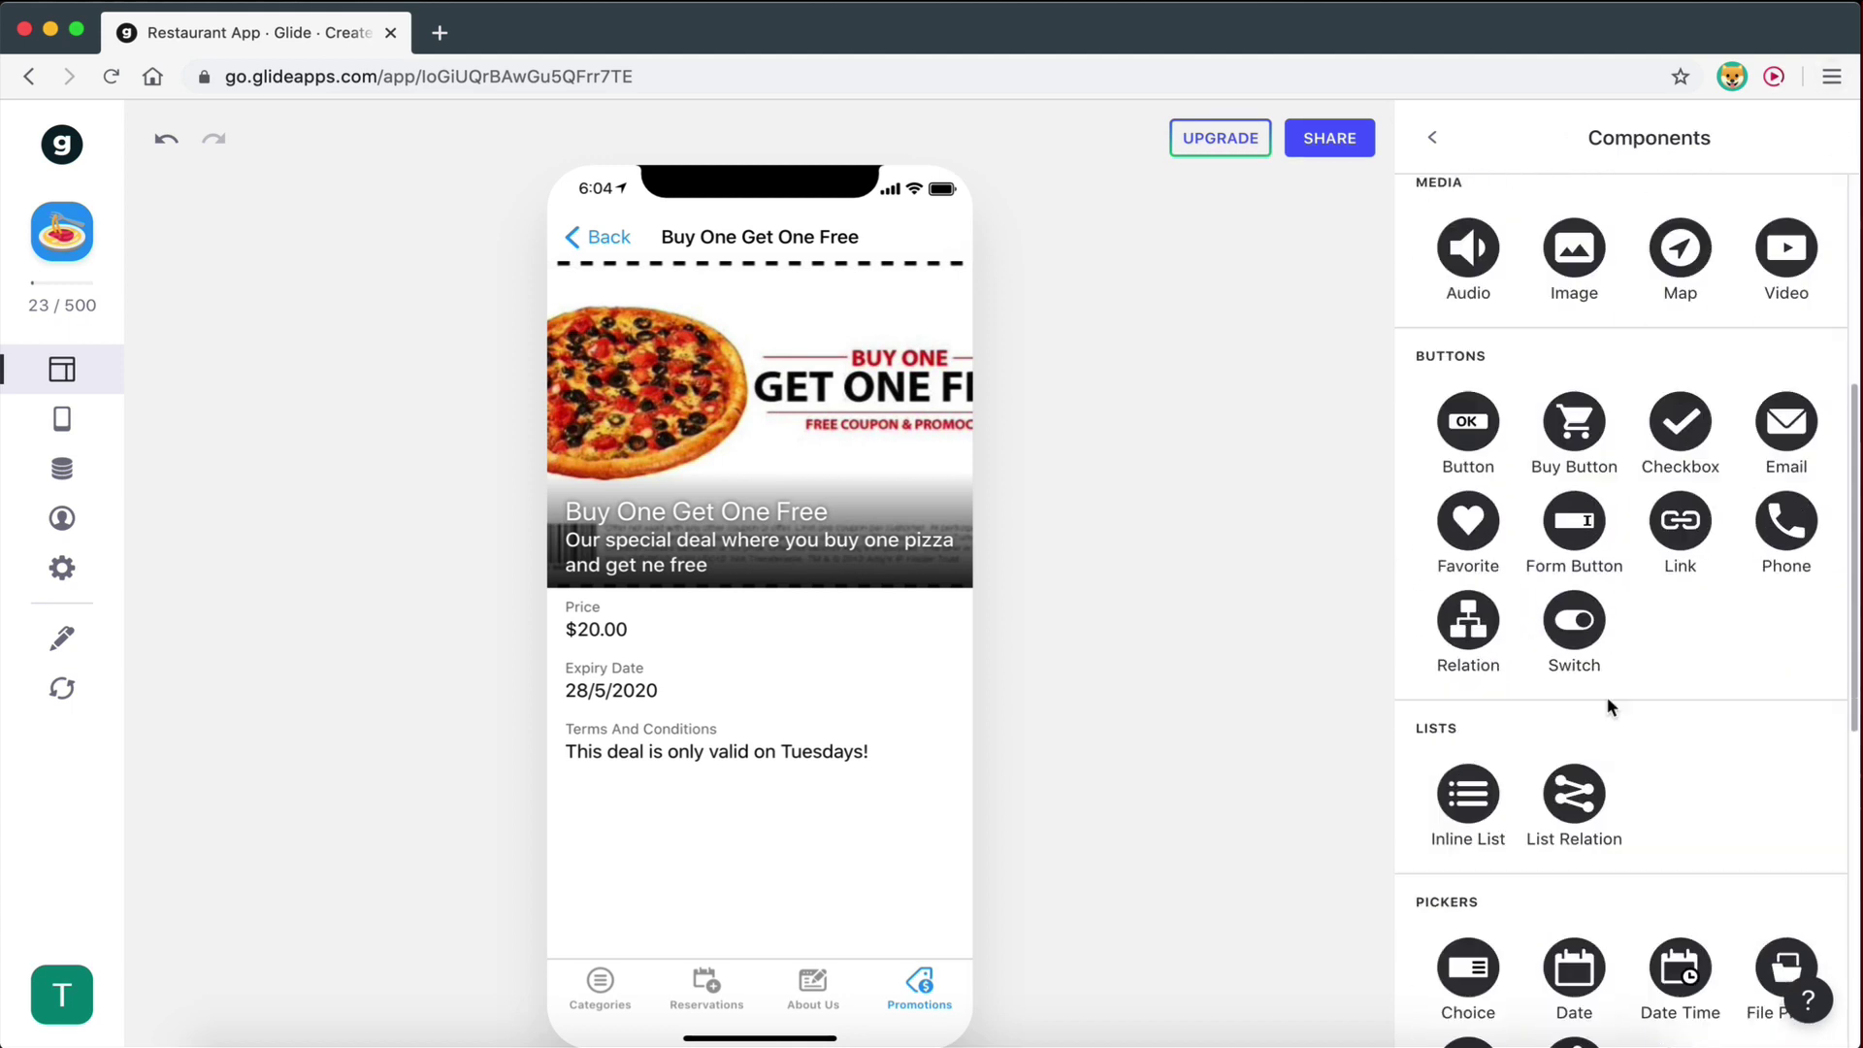
{"action": "left_click", "coordinate": [1444, 437]}
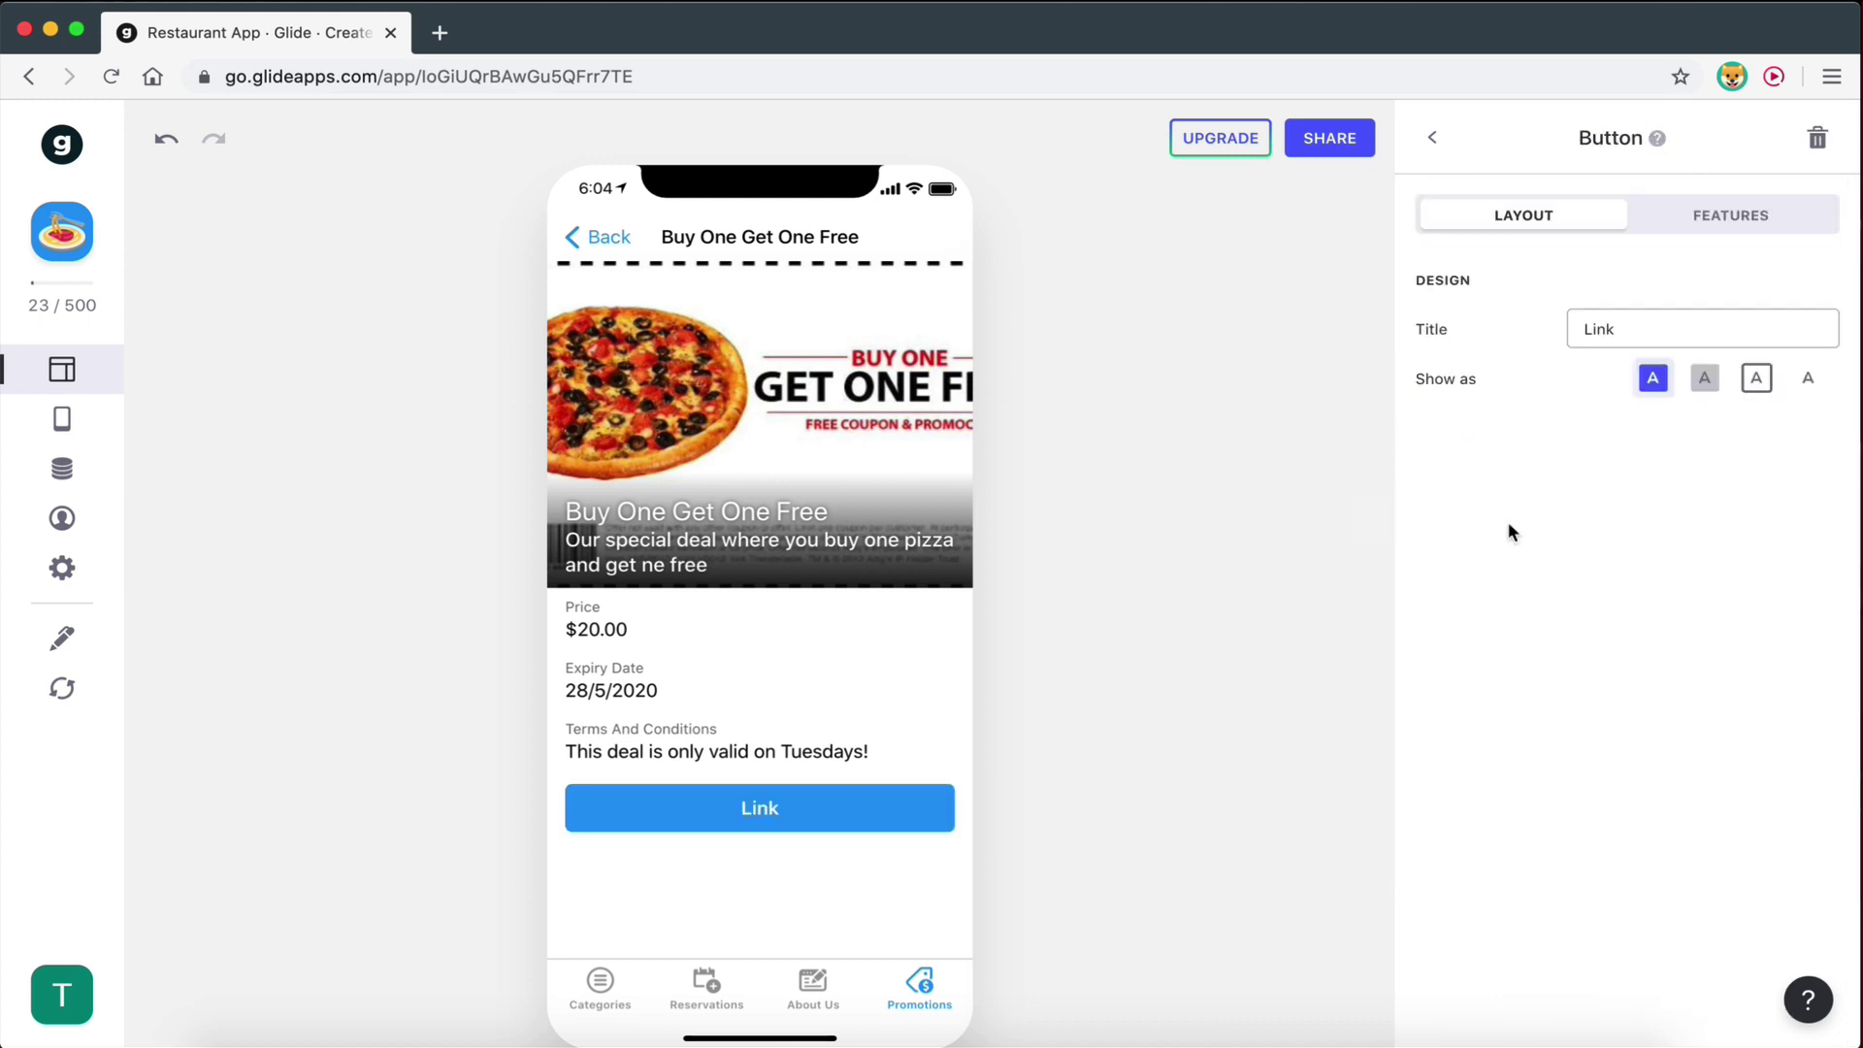
{"action": "left_click_drag", "start_coordinate": [1631, 329], "coordinate": [1543, 335]}
{"action": "key", "text": "BackSpace"}
{"action": "type", "text": "Get Coupon Code"}
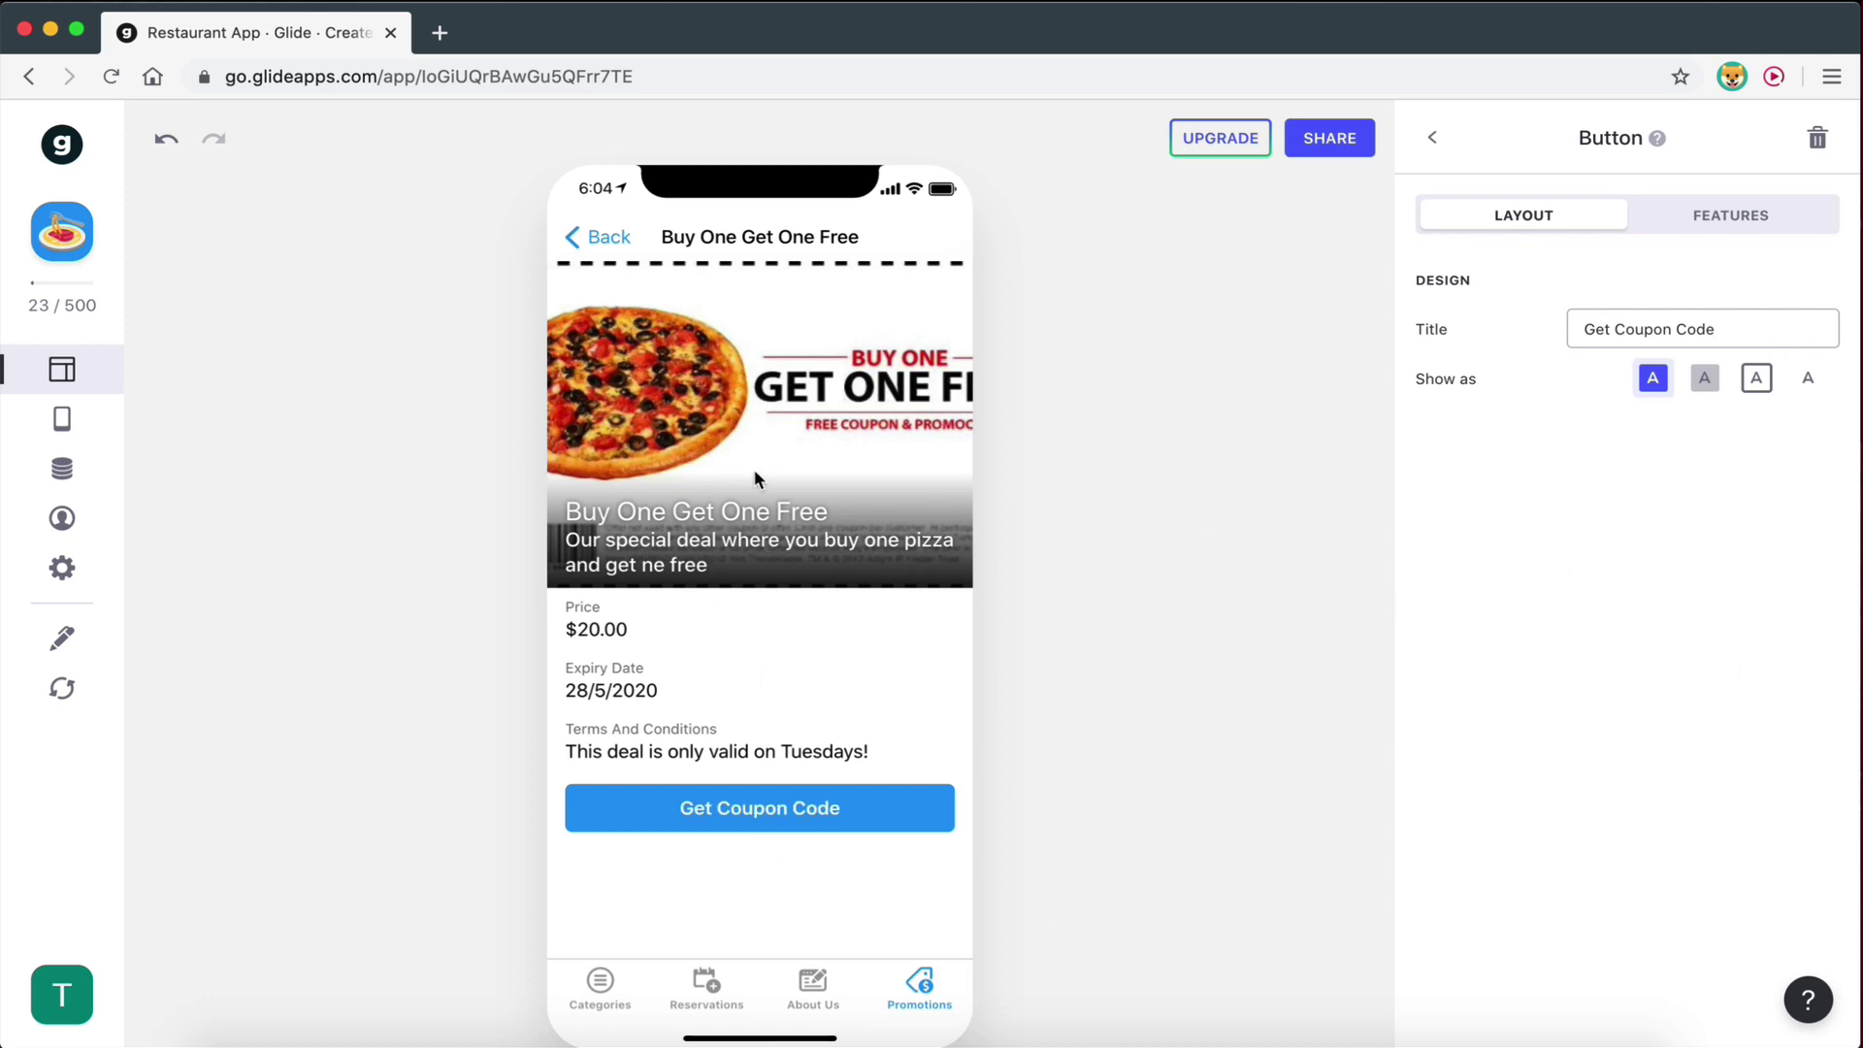
Switch to Google Sheets to review the Promotions sheet's columns, and return to the Glide editor.
{"action": "key", "text": "ctrl+Right"}
{"action": "scroll", "coordinate": [1485, 408], "scroll_direction": "right", "scroll_amount": 10}
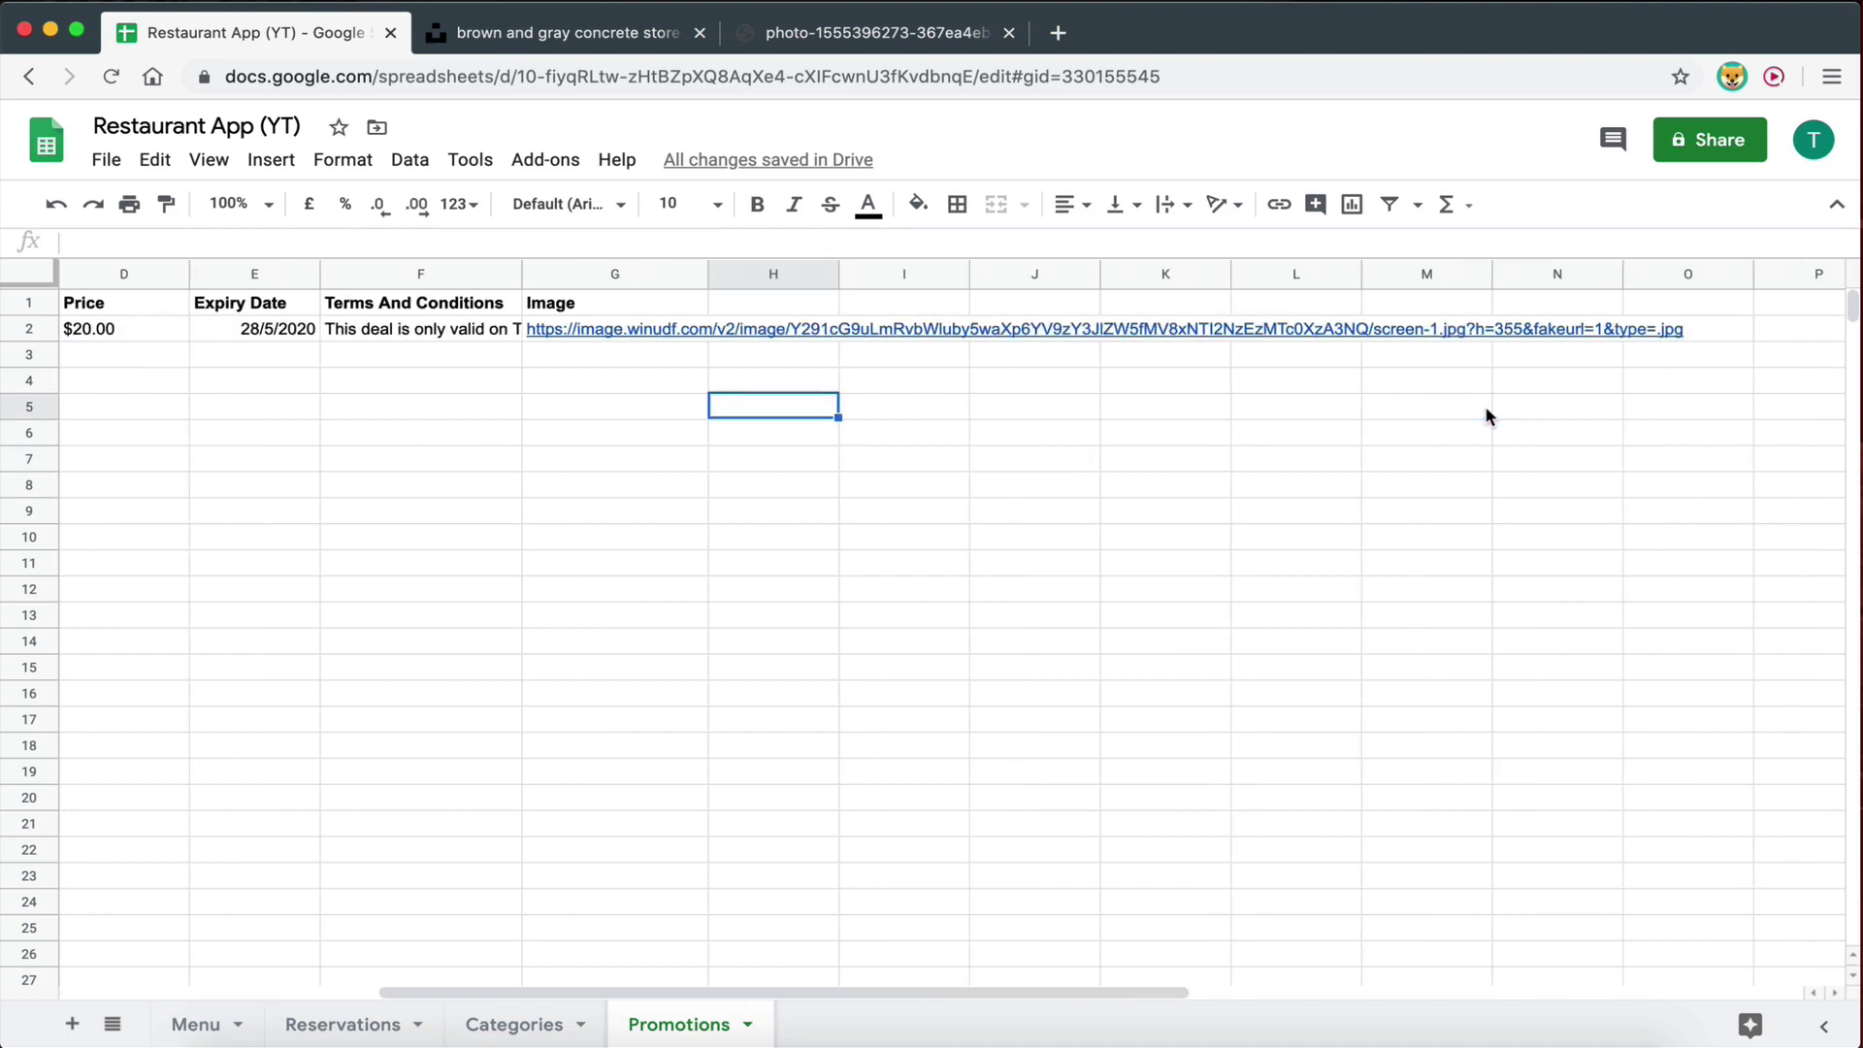
{"action": "scroll", "coordinate": [732, 369], "scroll_direction": "left", "scroll_amount": 10}
{"action": "left_click", "coordinate": [1443, 305]}
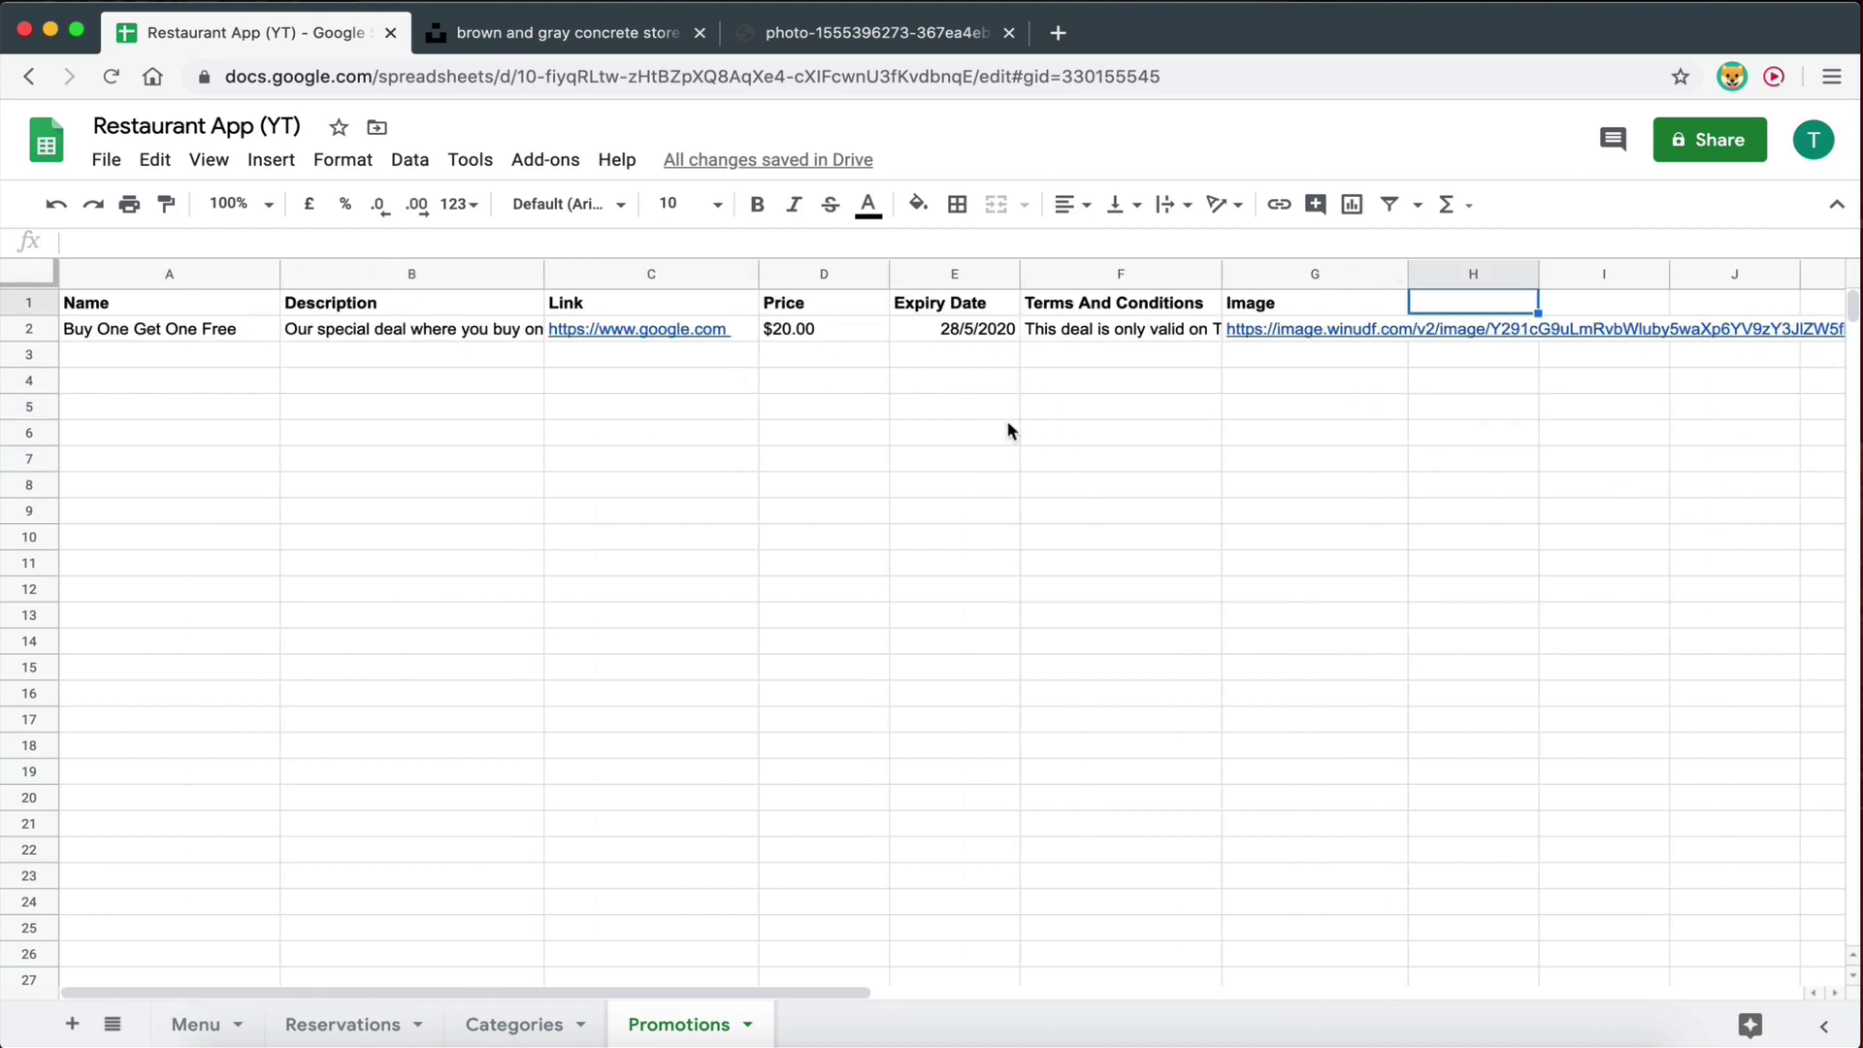
{"action": "key", "text": "ctrl+Left"}
Try adding a Text component below the Get Coupon Code button.
{"action": "left_click", "coordinate": [1433, 146]}
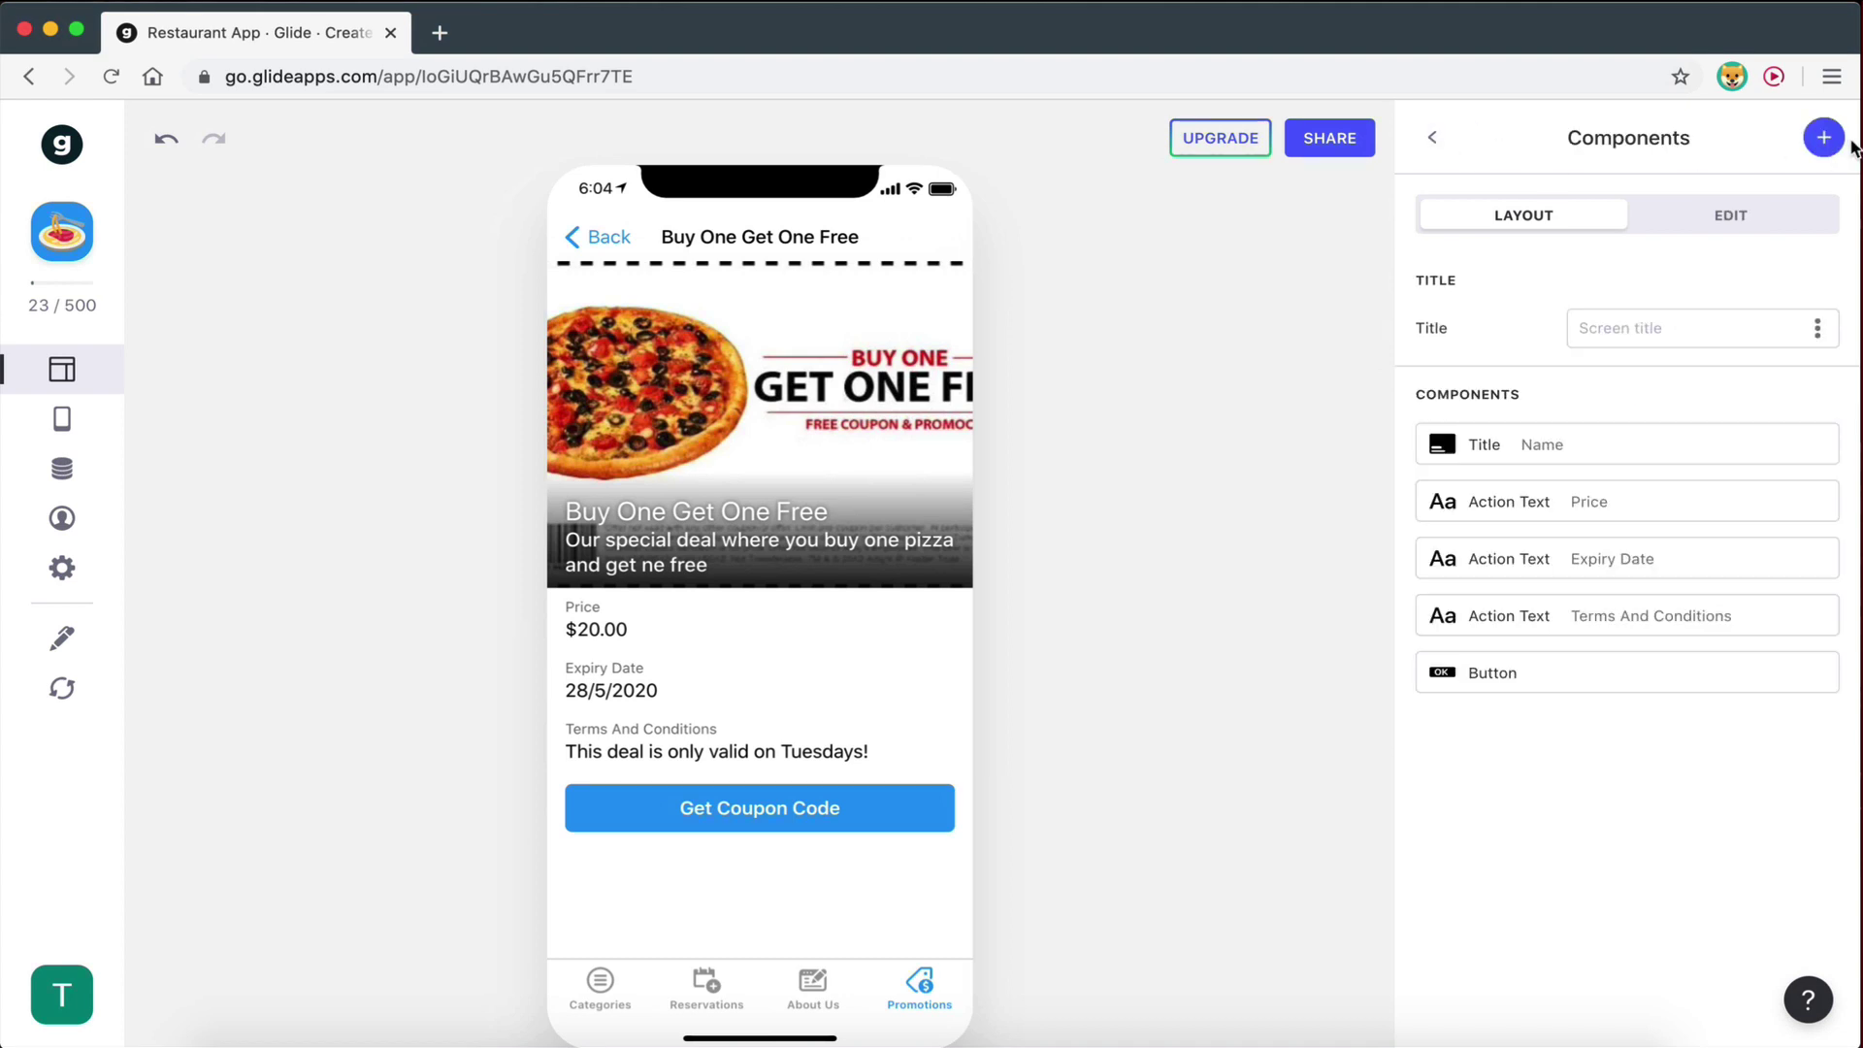
{"action": "left_click", "coordinate": [1816, 138]}
{"action": "left_click", "coordinate": [1681, 408]}
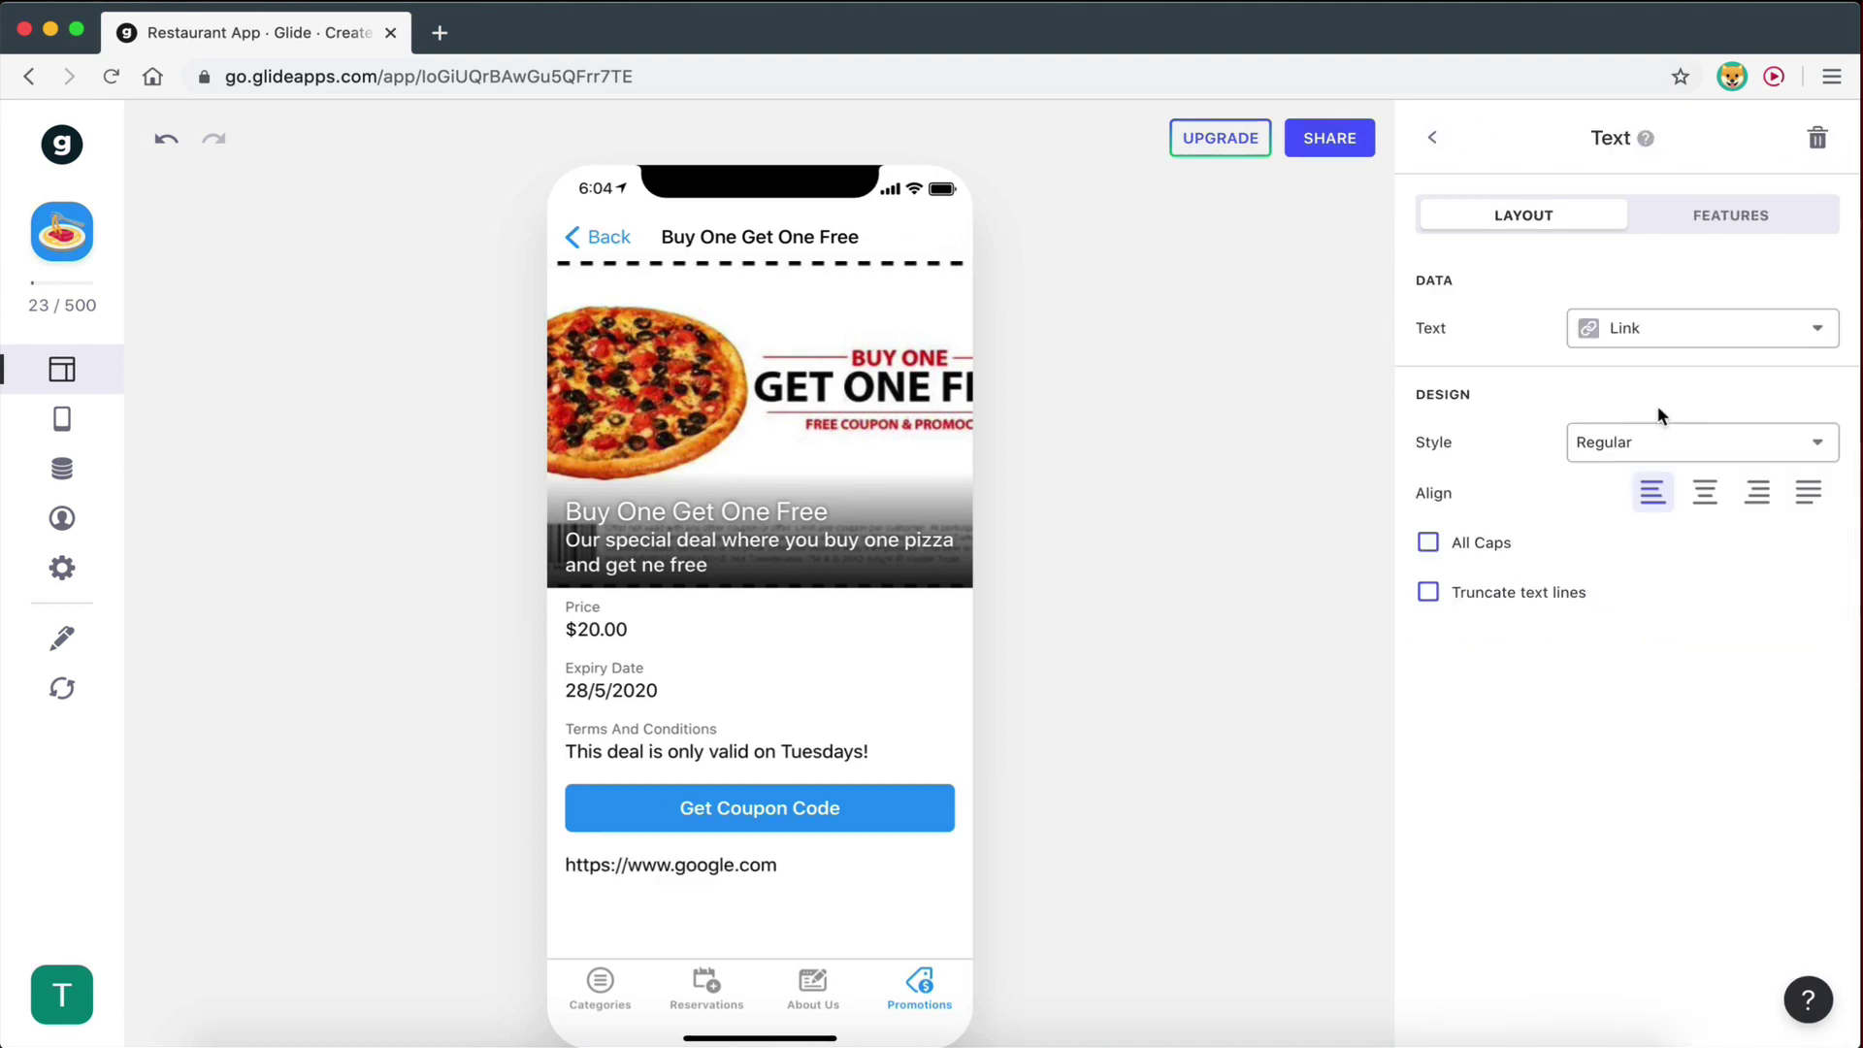
{"action": "left_click", "coordinate": [1647, 330]}
{"action": "left_click", "coordinate": [1452, 729]}
{"action": "left_click", "coordinate": [1815, 142]}
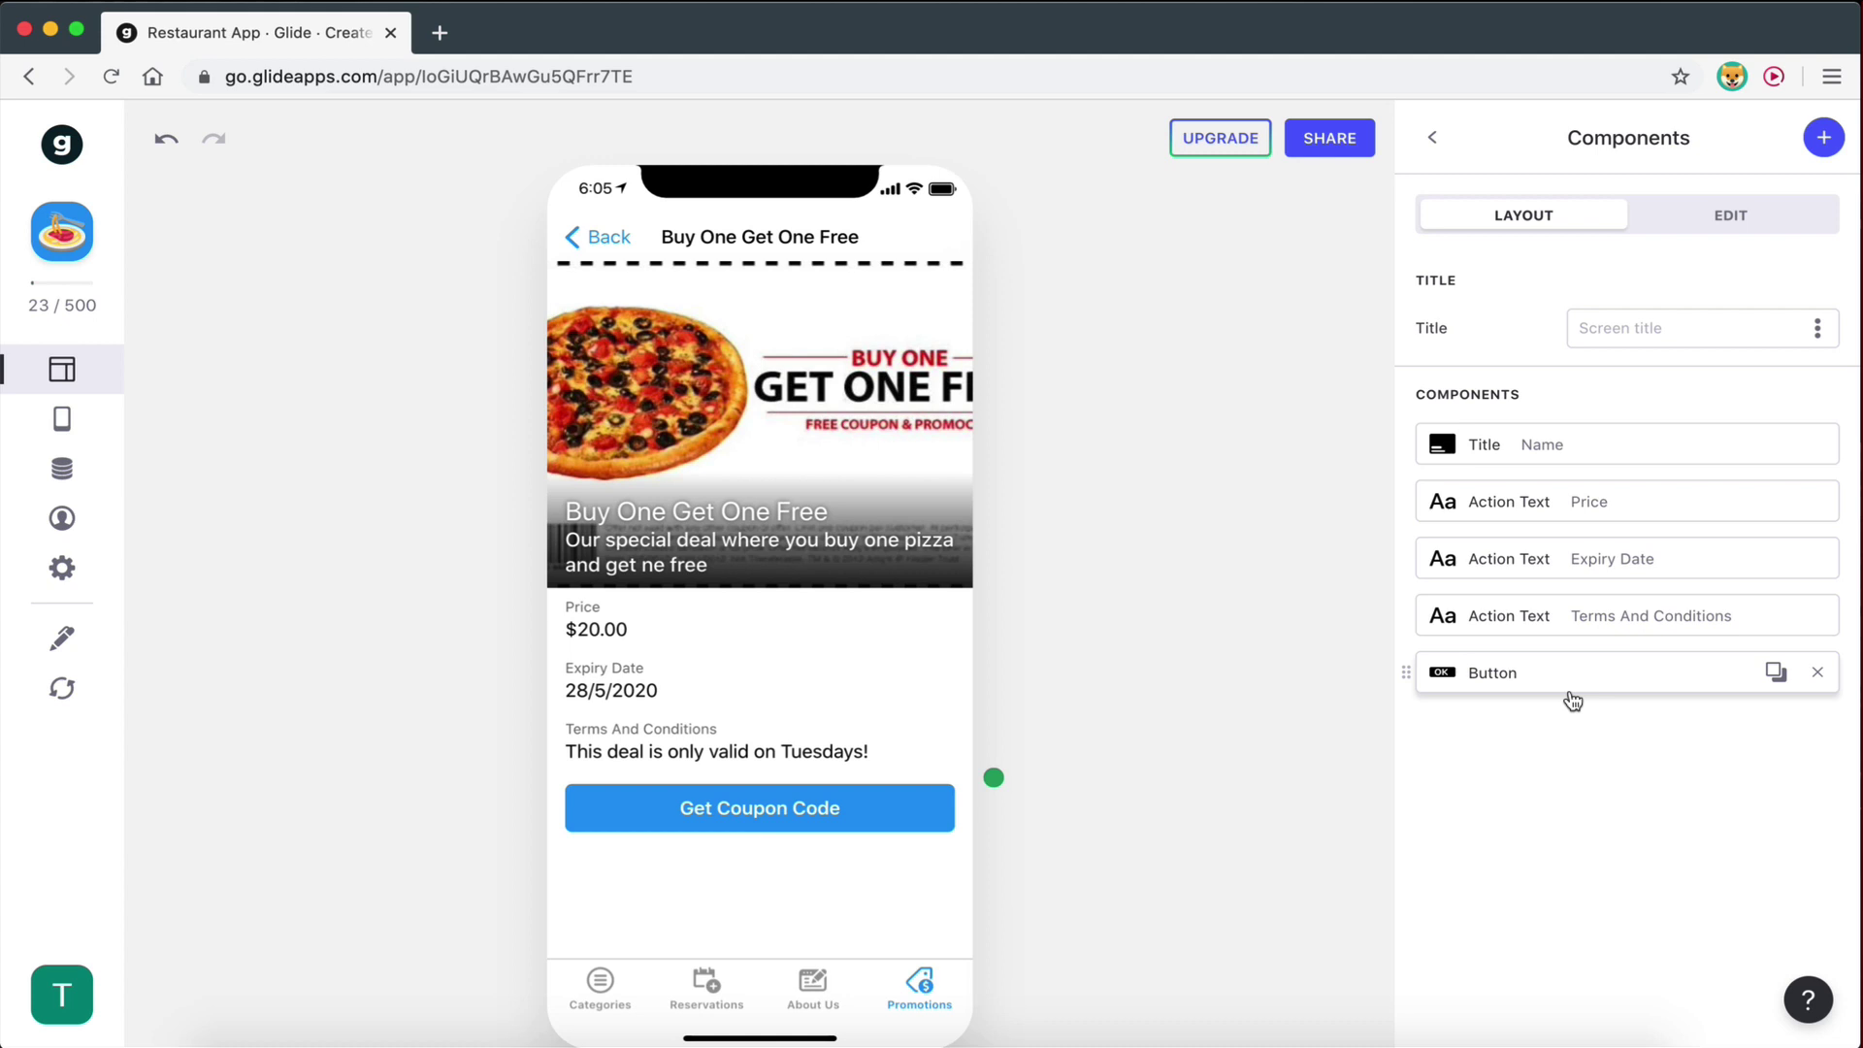
Set the Get Coupon Code button's action to Open link with the Link column as target.
{"action": "left_click", "coordinate": [1519, 684]}
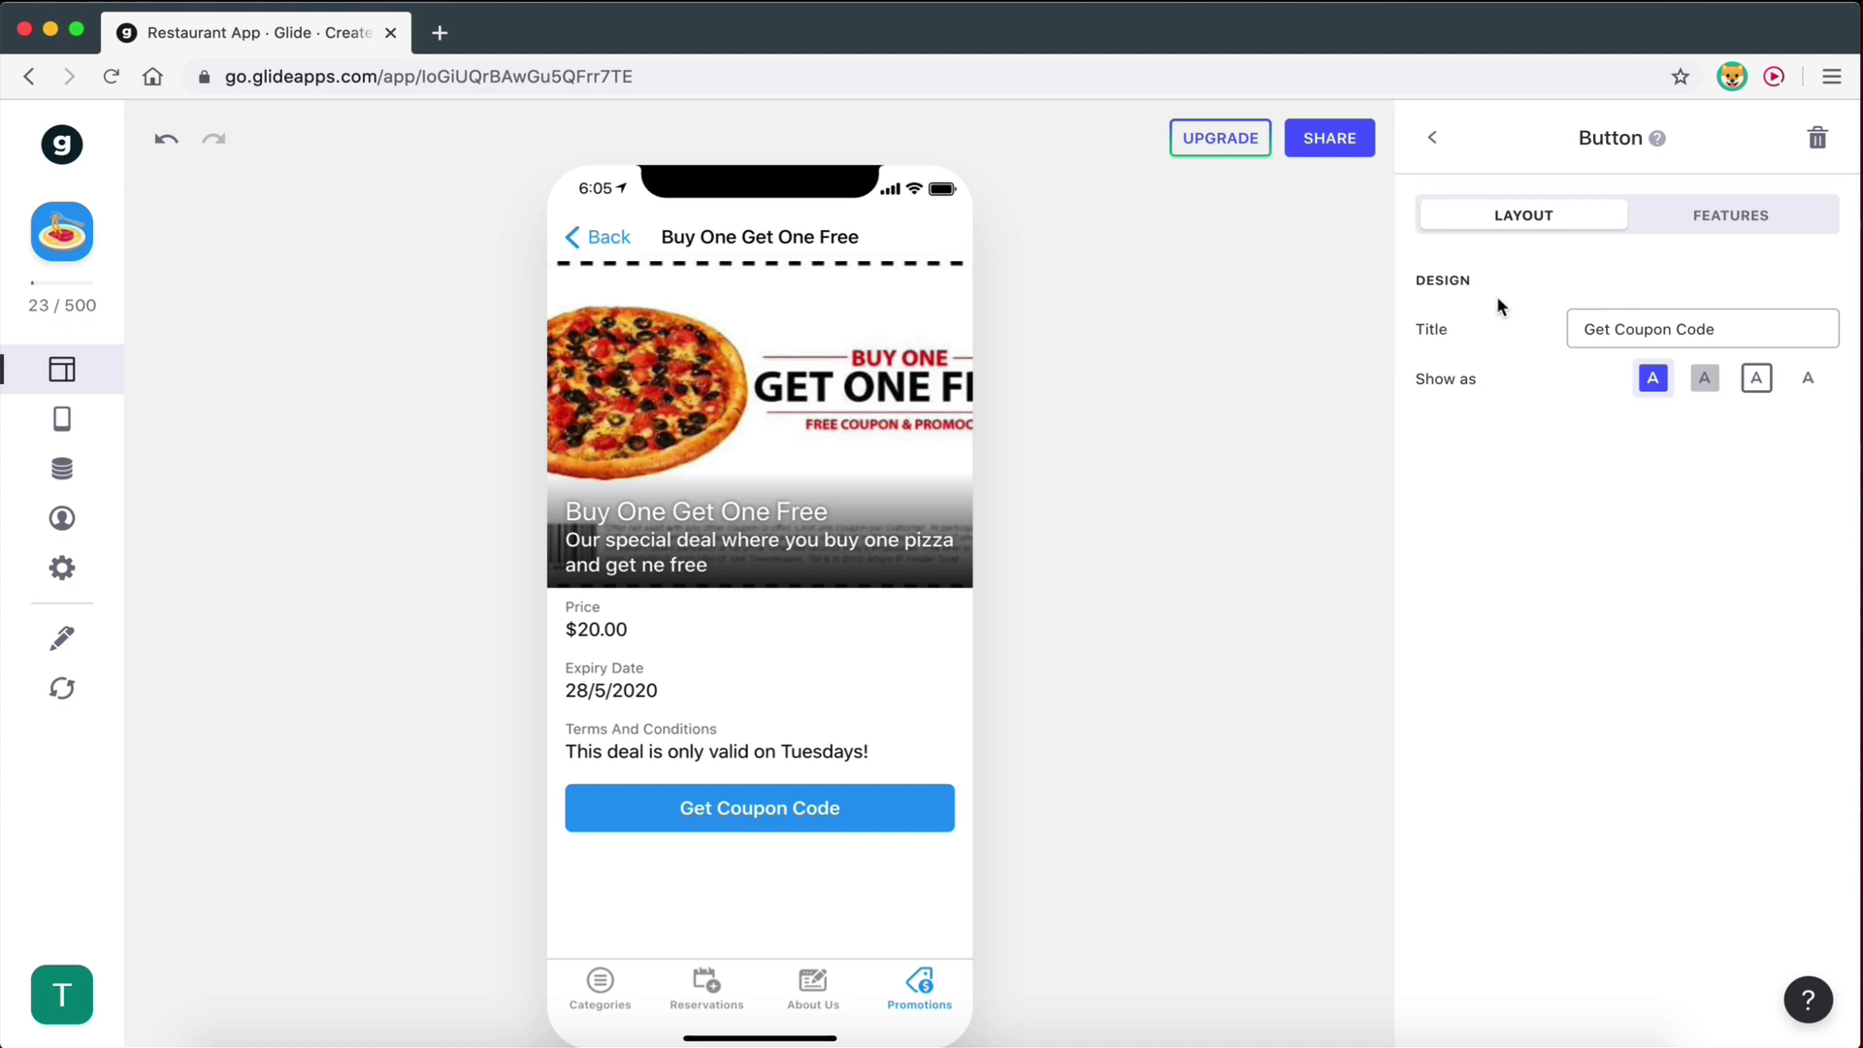
{"action": "left_click", "coordinate": [1727, 217]}
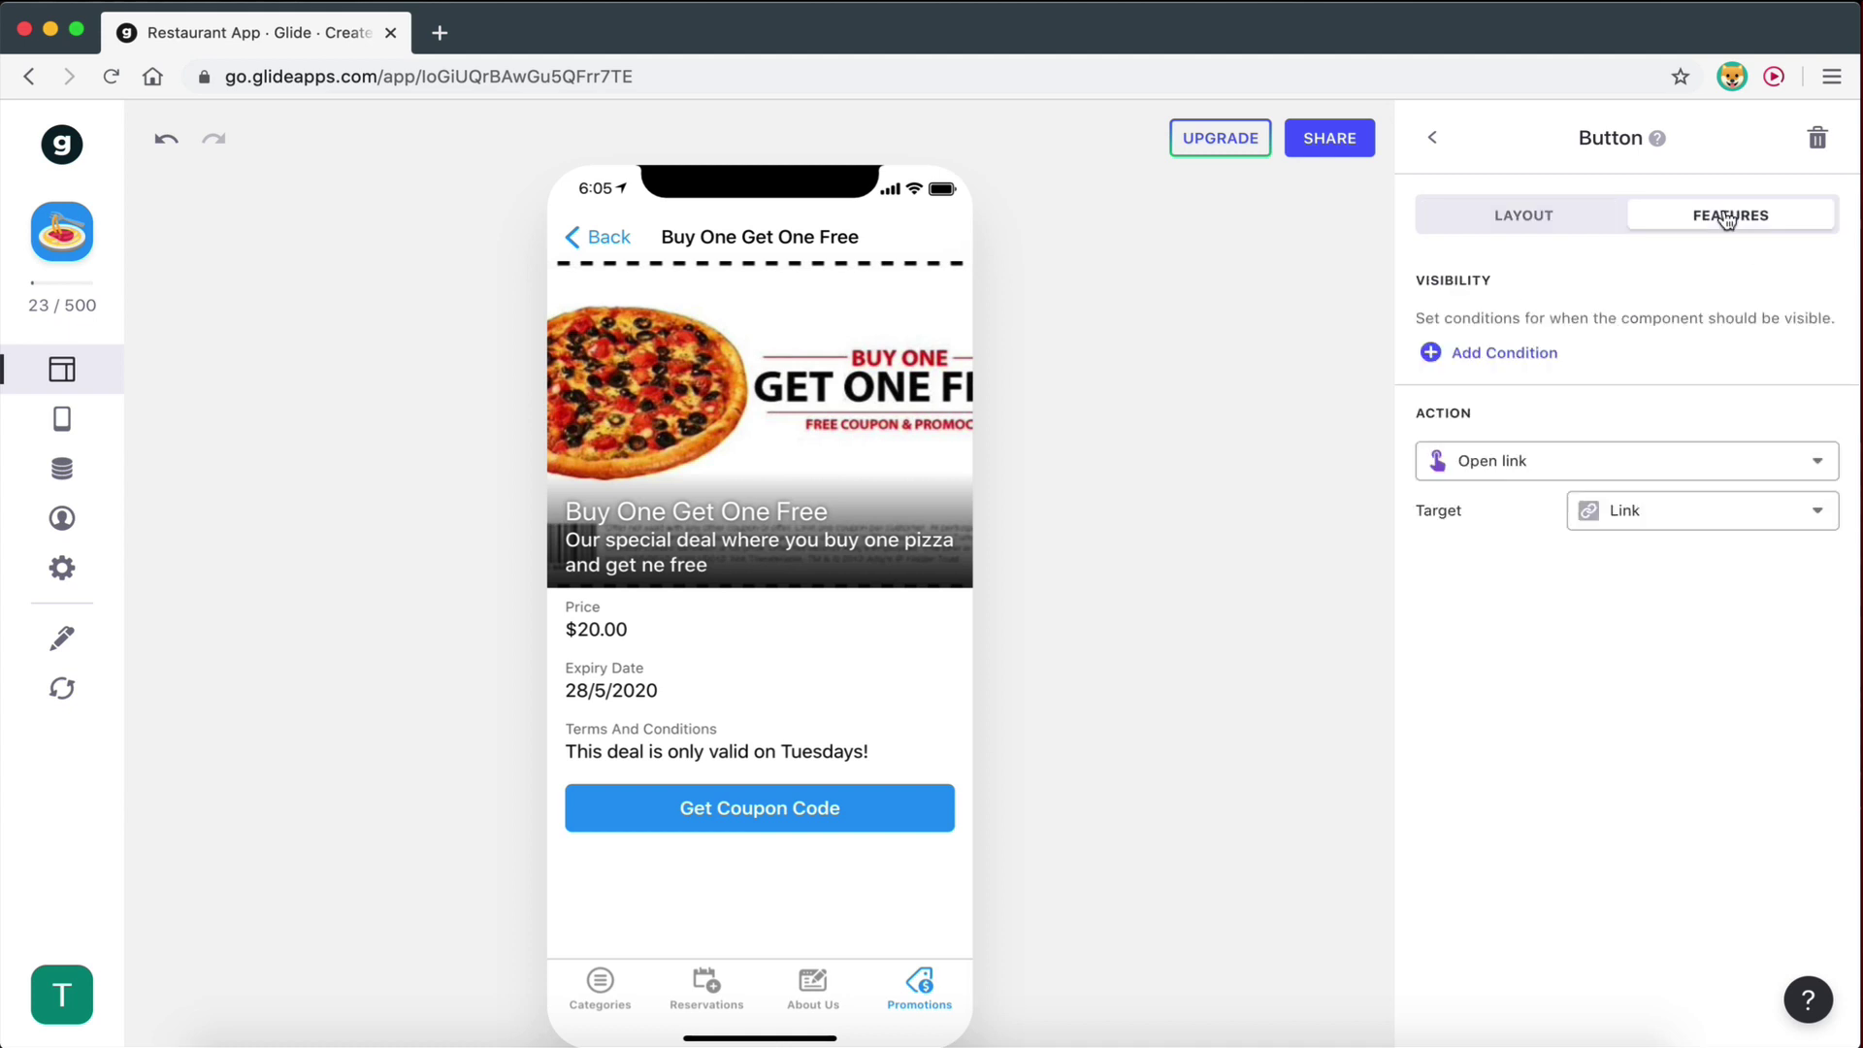
{"action": "left_click", "coordinate": [1512, 470]}
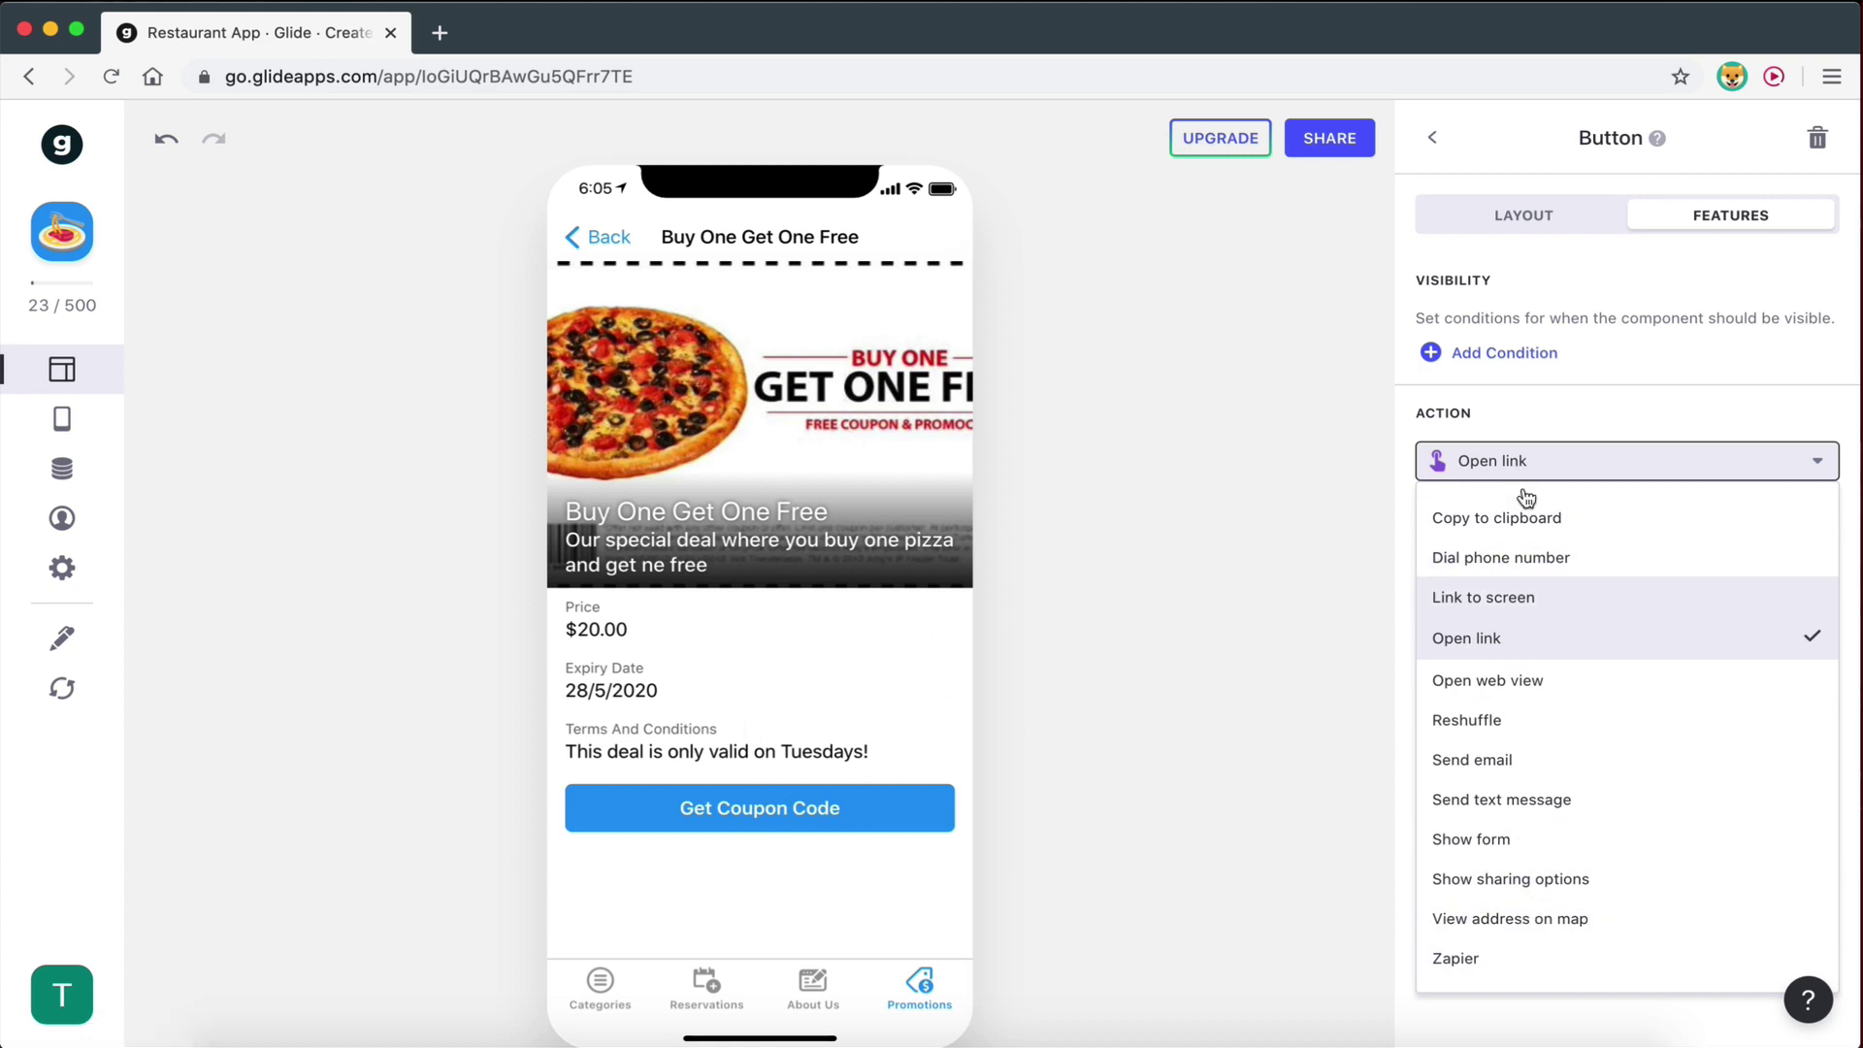
{"action": "left_click", "coordinate": [1482, 638]}
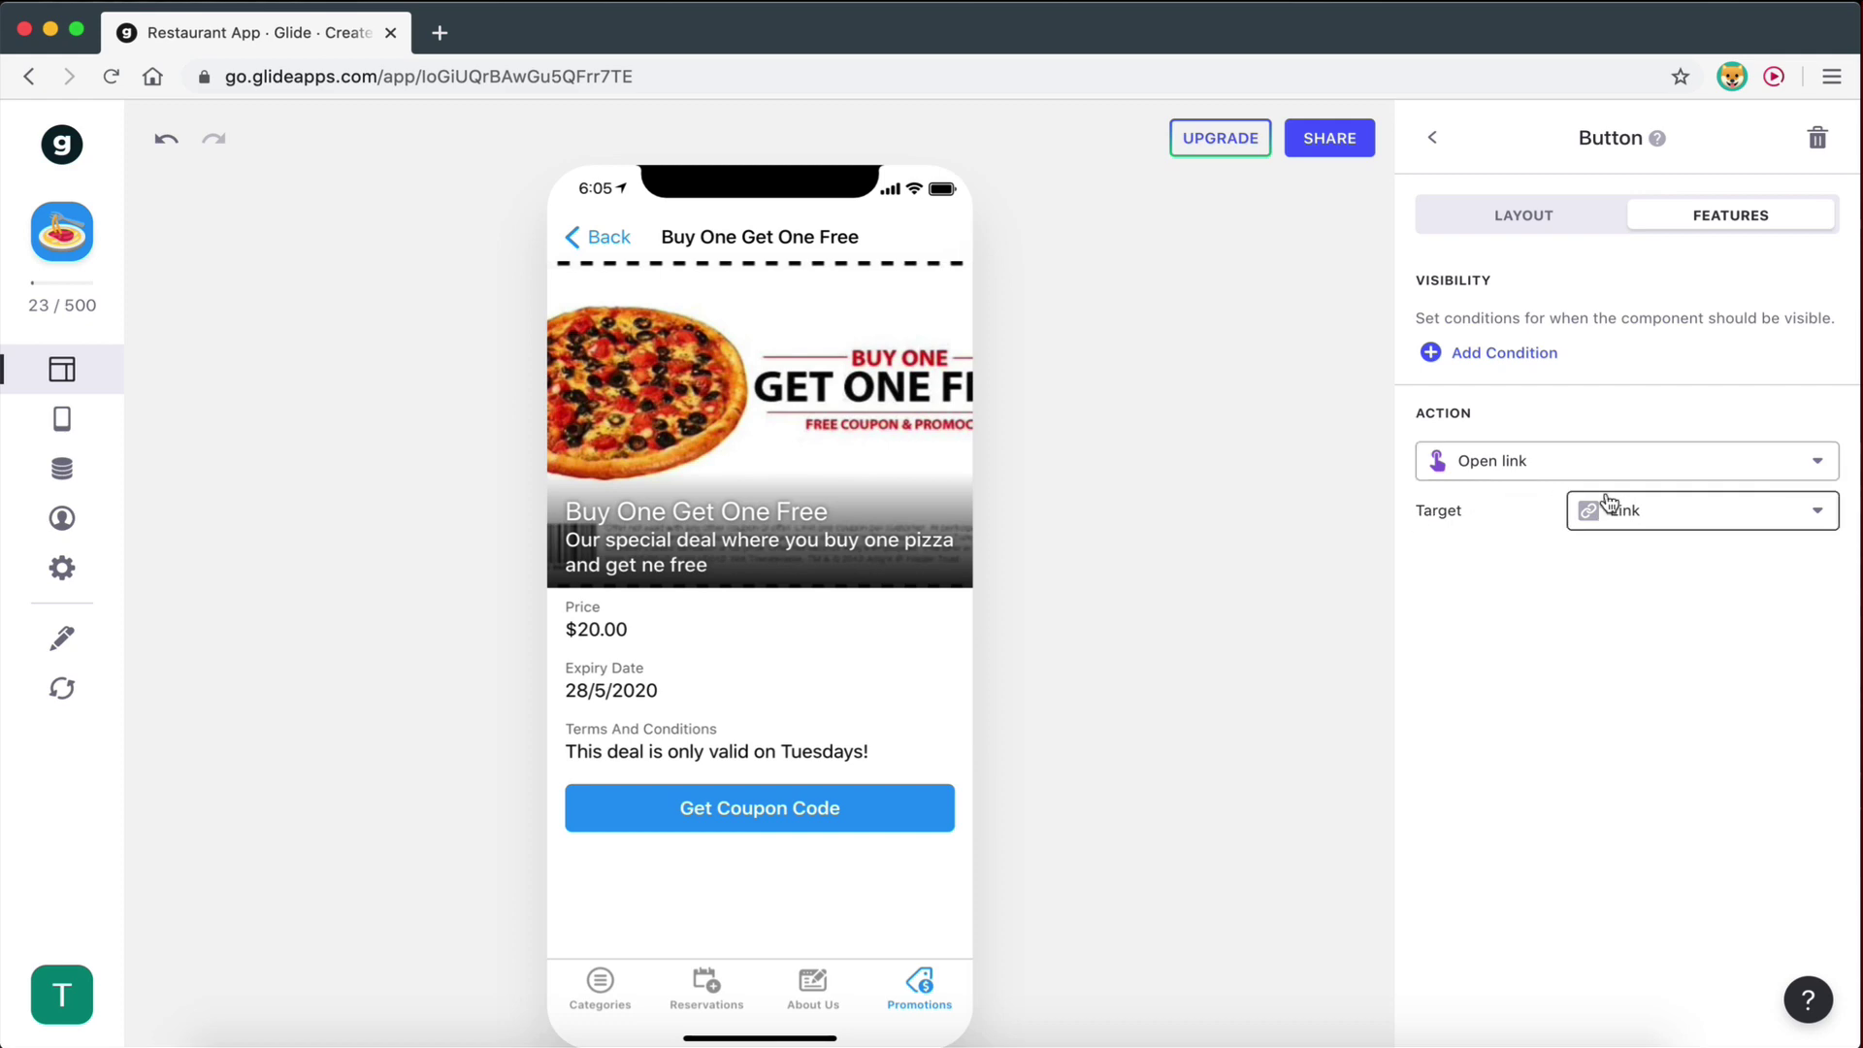
Check the promotion's link in the Promotions sheet and test the Get Coupon Code button in the Glide preview.
{"action": "key", "text": "super+grave"}
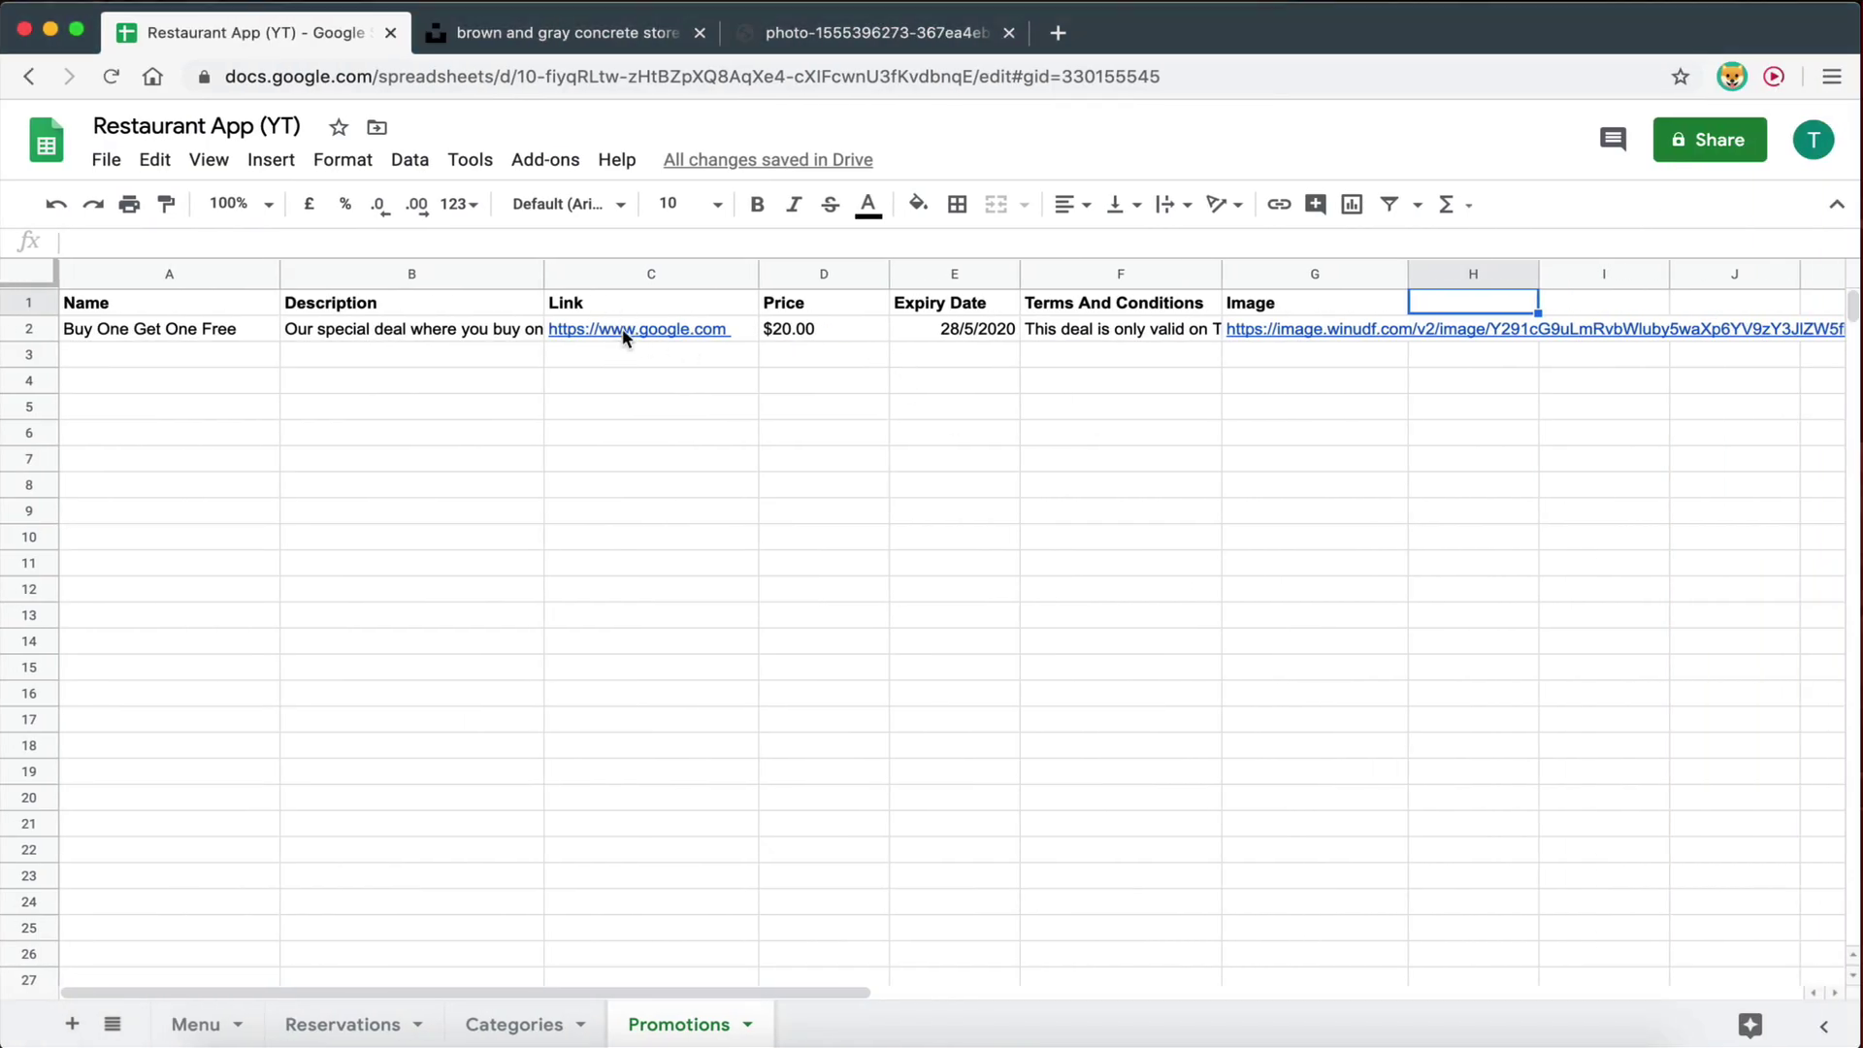
{"action": "key", "text": "super+grave"}
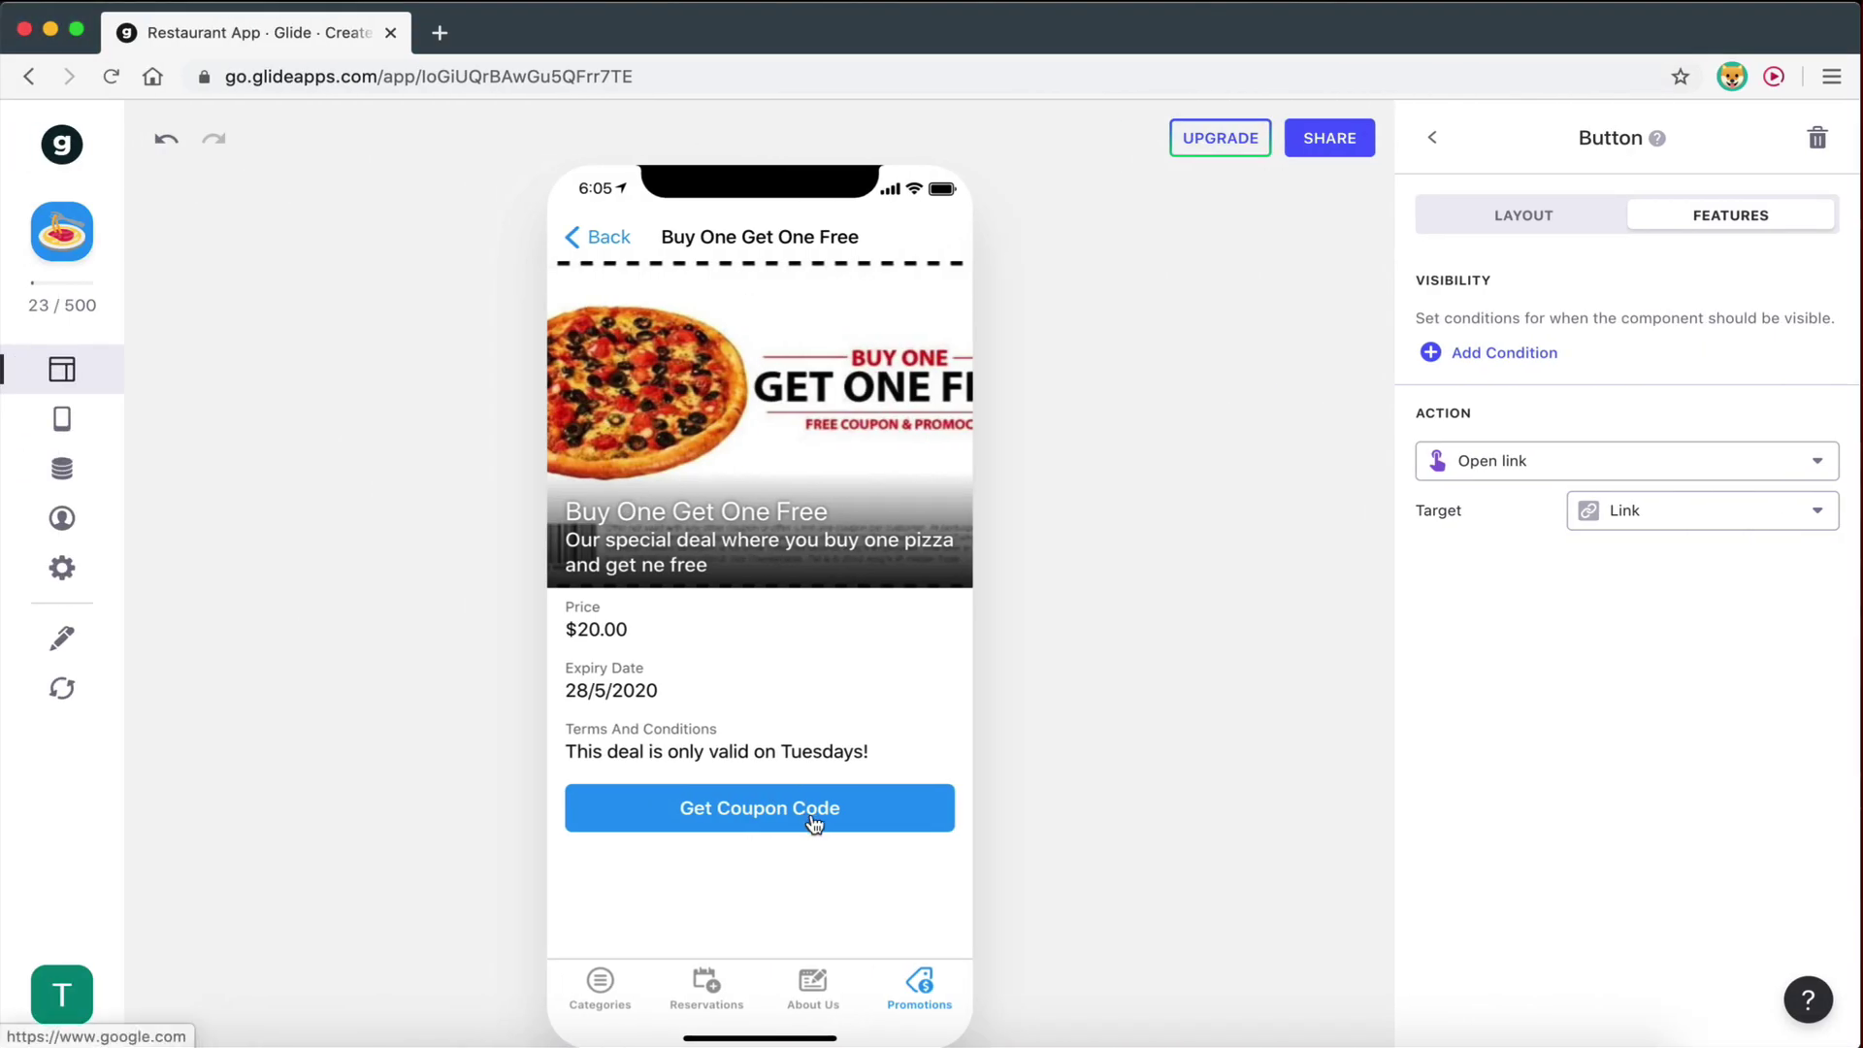
{"action": "left_click", "coordinate": [704, 828]}
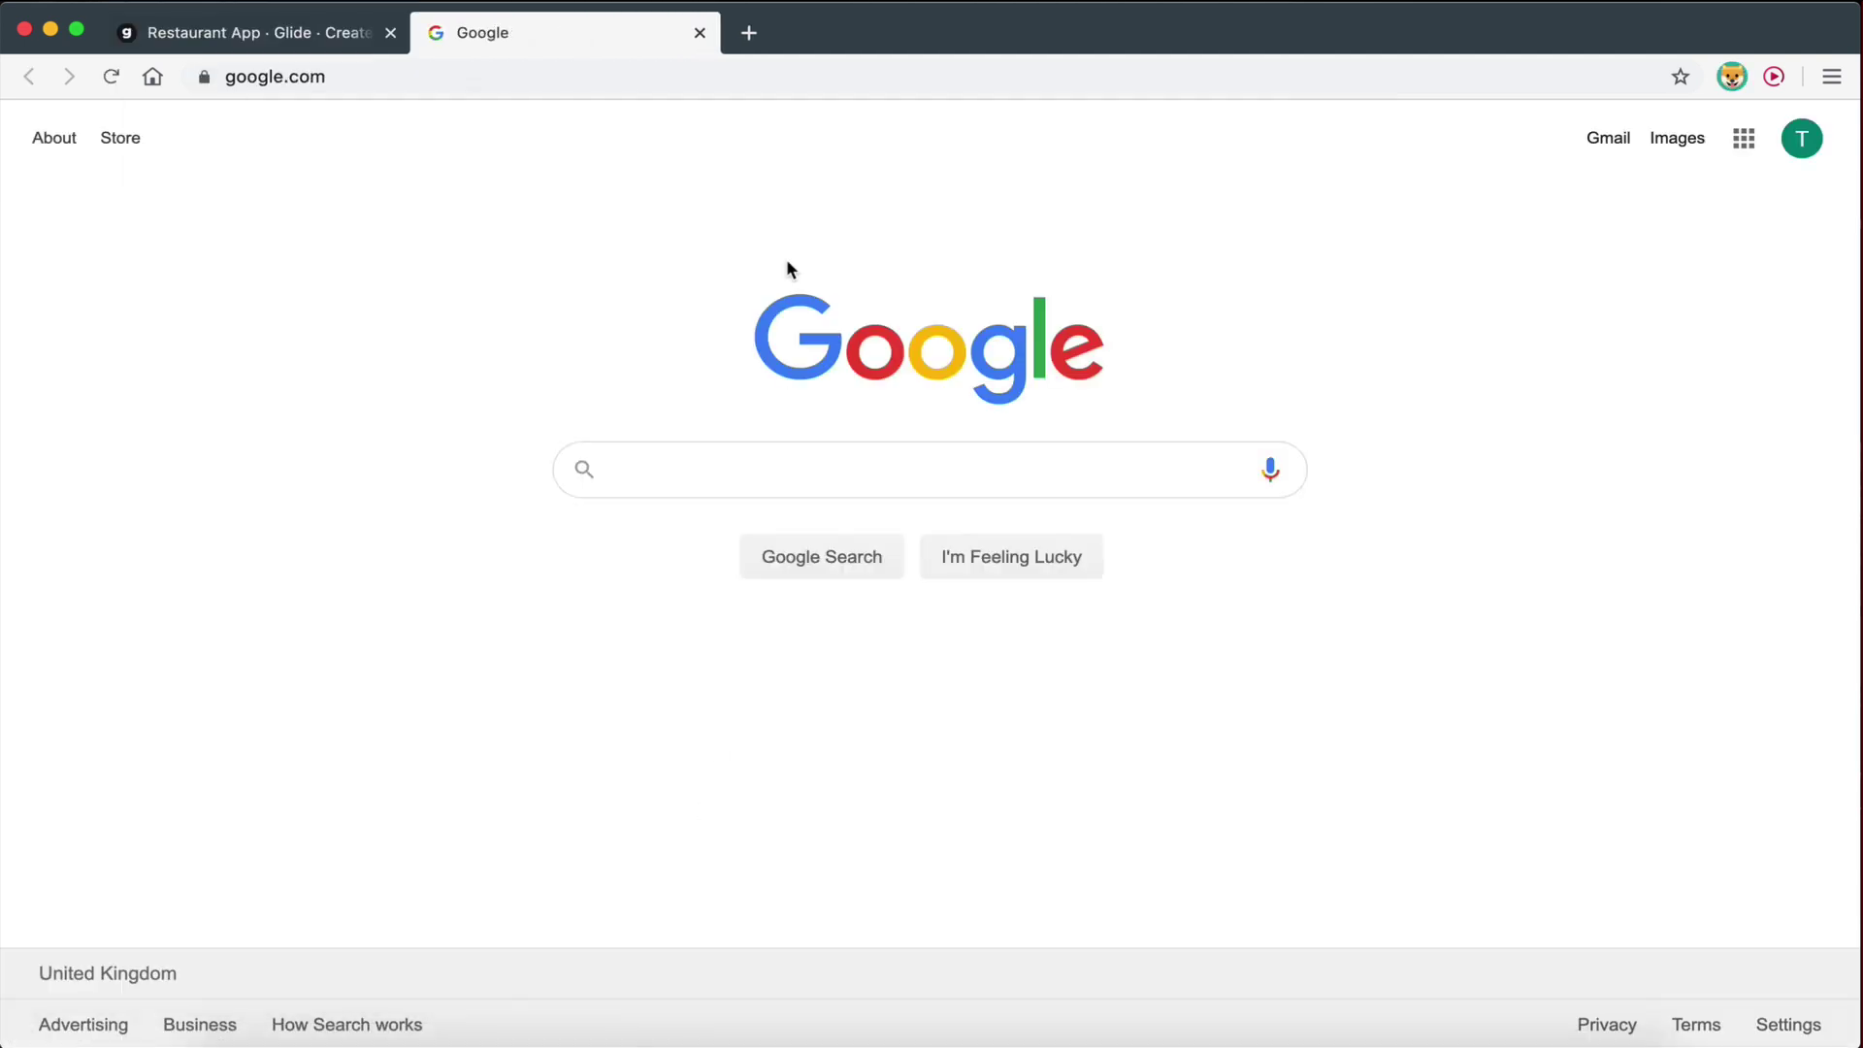
{"action": "left_click", "coordinate": [700, 33]}
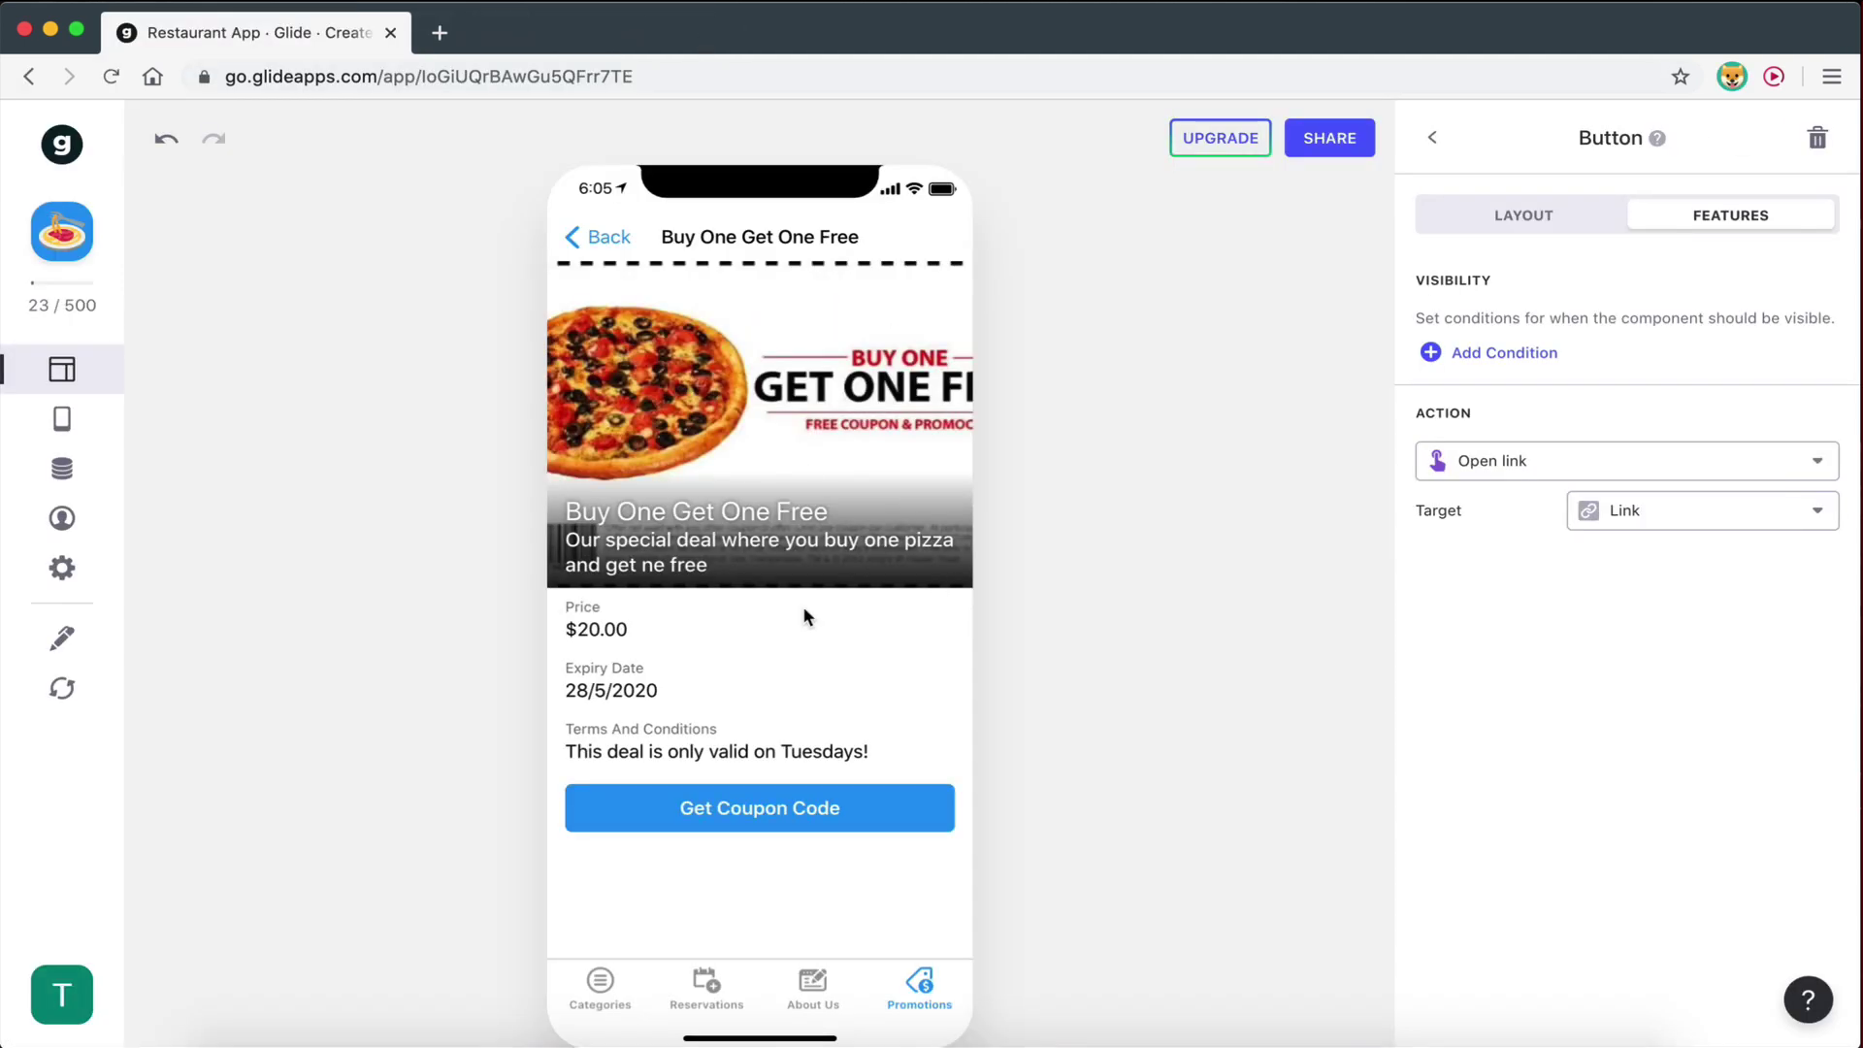
{"action": "left_click", "coordinate": [1433, 138]}
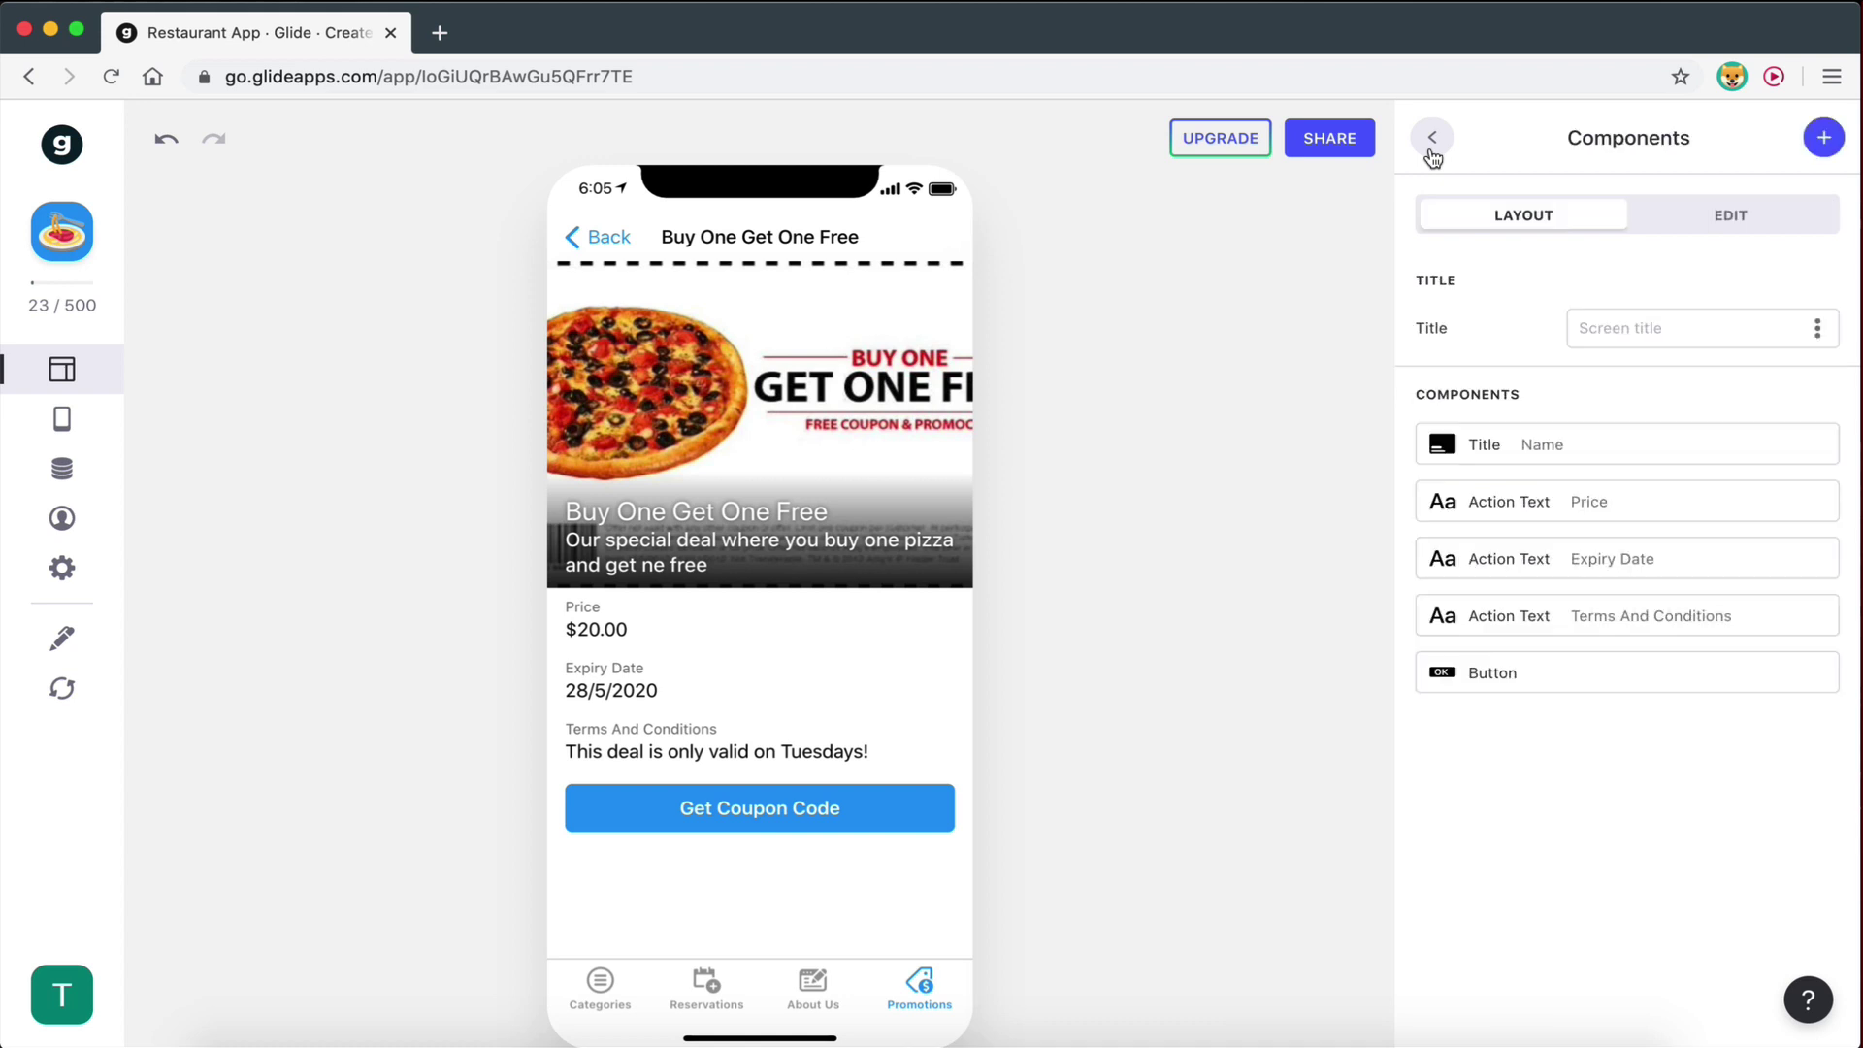
Return to the Promotions list and review the Reservations and Categories tabs in the app preview.
{"action": "left_click", "coordinate": [597, 238]}
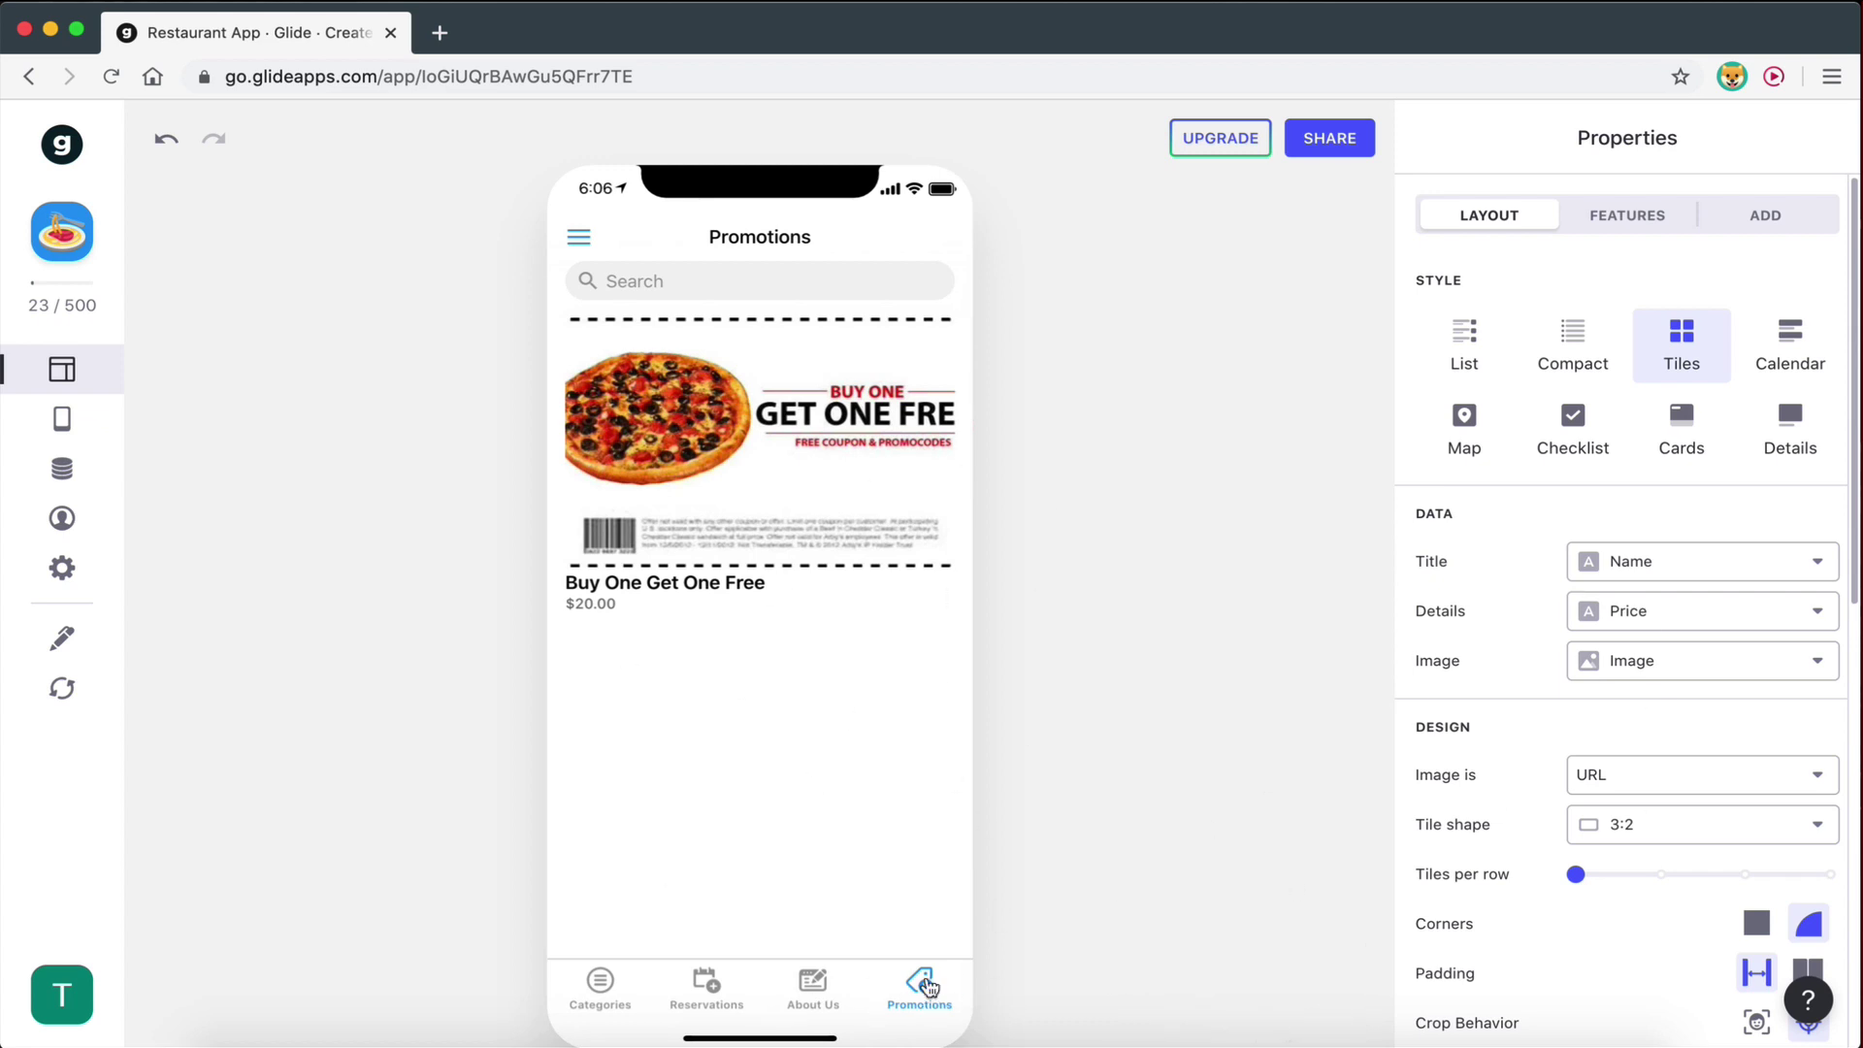
{"action": "left_click", "coordinate": [705, 986]}
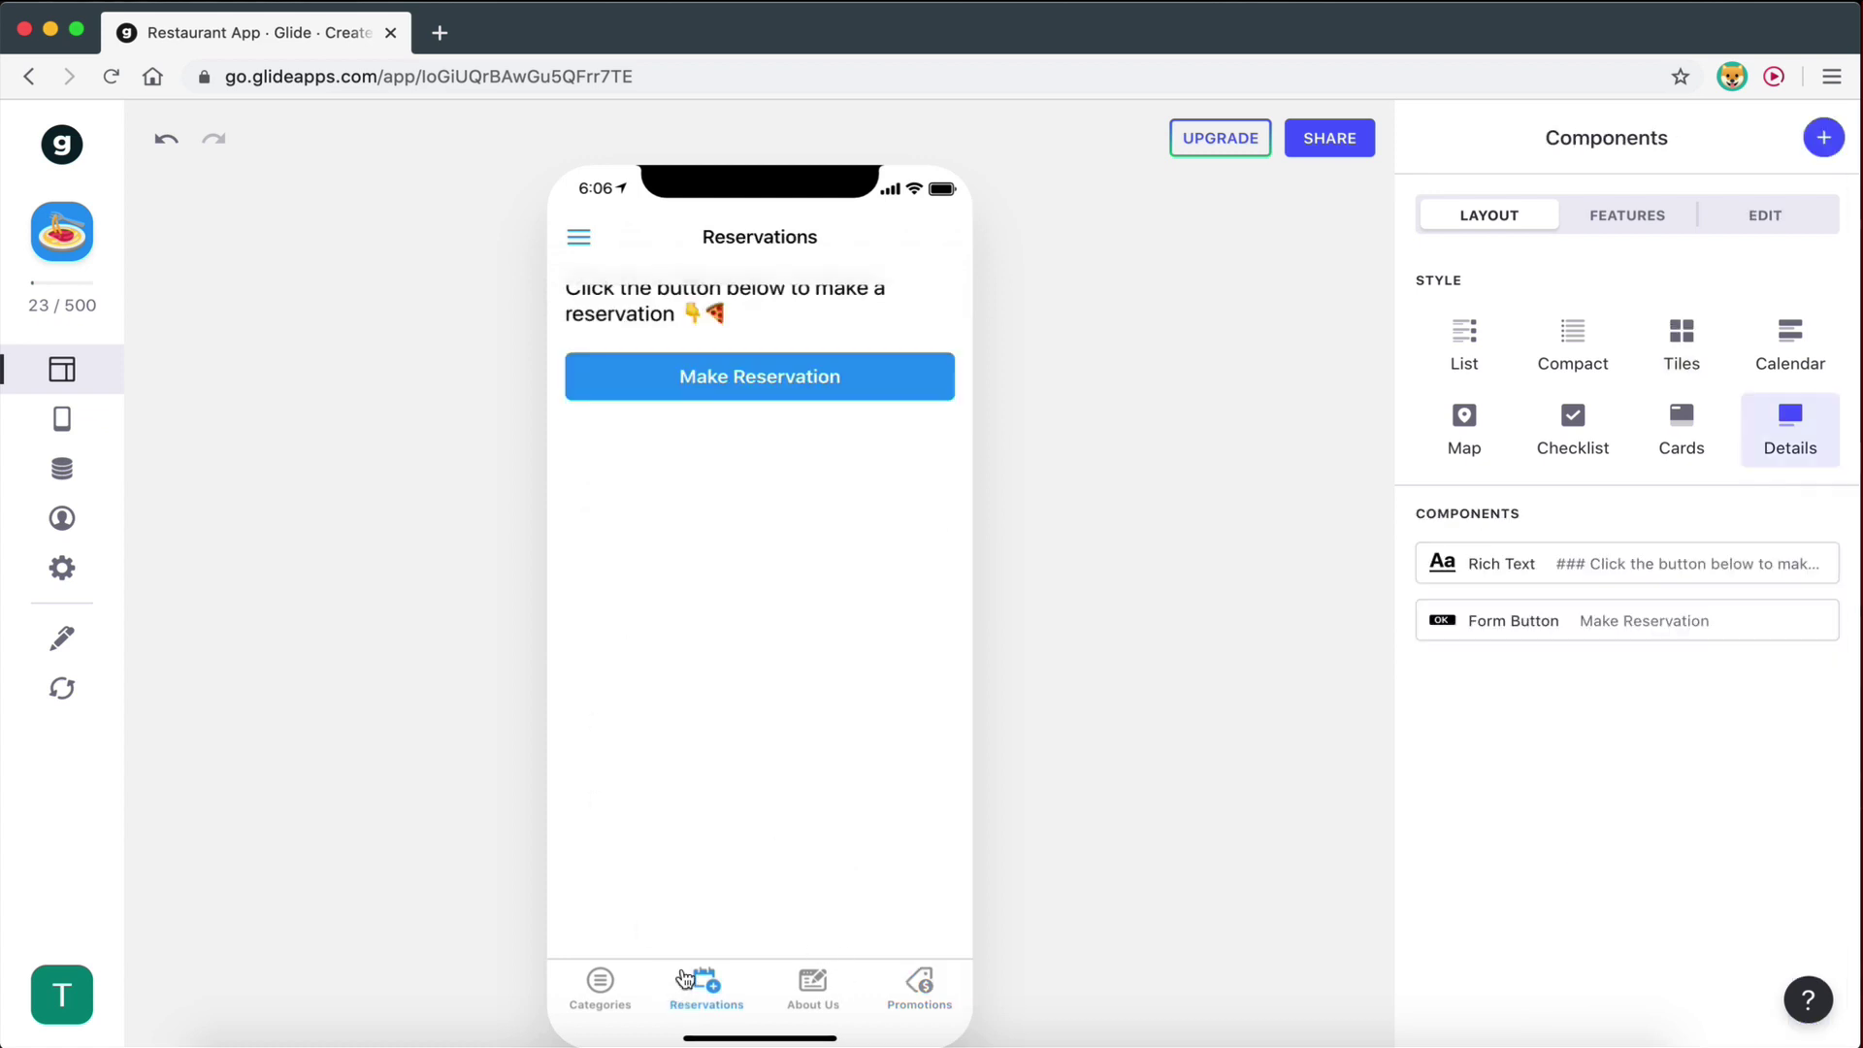
{"action": "left_click", "coordinate": [600, 986]}
{"action": "scroll", "coordinate": [804, 863], "scroll_direction": "down", "scroll_amount": 5}
{"action": "scroll", "coordinate": [803, 862], "scroll_direction": "up", "scroll_amount": 5}
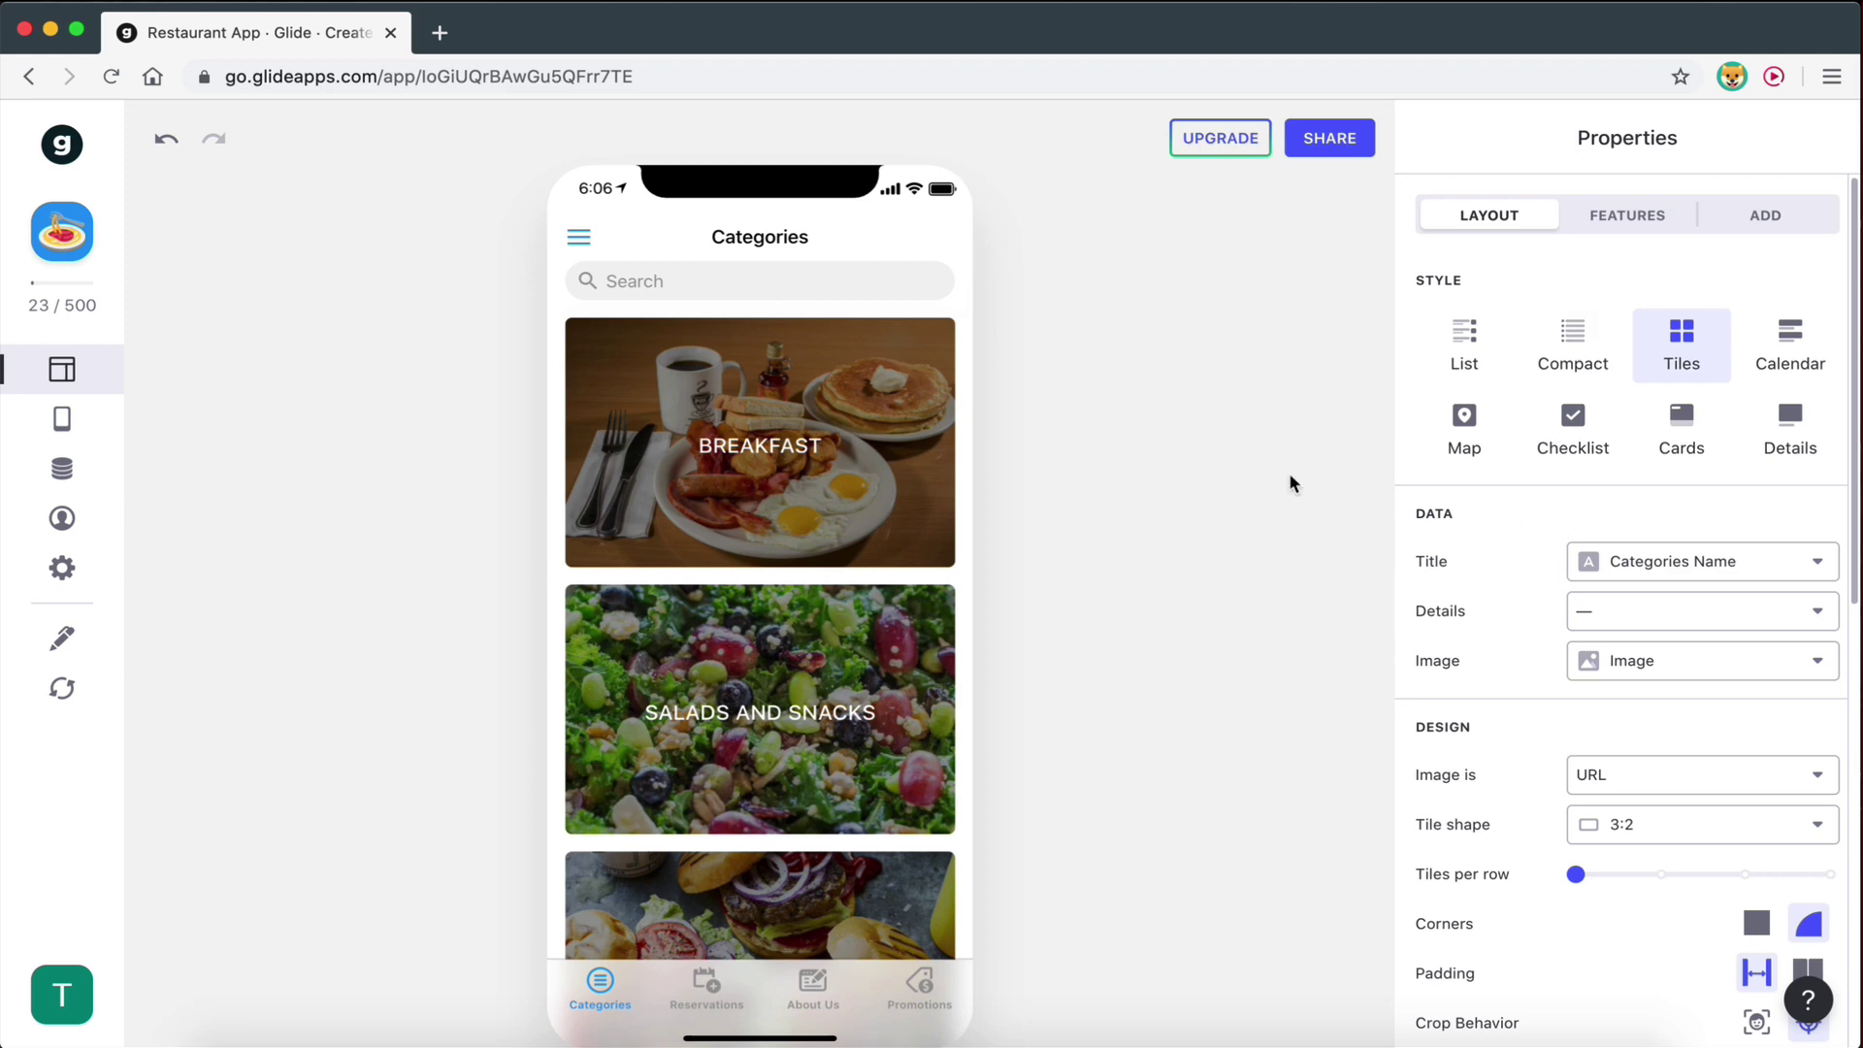
{"action": "scroll", "coordinate": [782, 609], "scroll_direction": "down", "scroll_amount": 5}
{"action": "scroll", "coordinate": [780, 612], "scroll_direction": "up", "scroll_amount": 5}
{"action": "scroll", "coordinate": [811, 760], "scroll_direction": "down", "scroll_amount": 5}
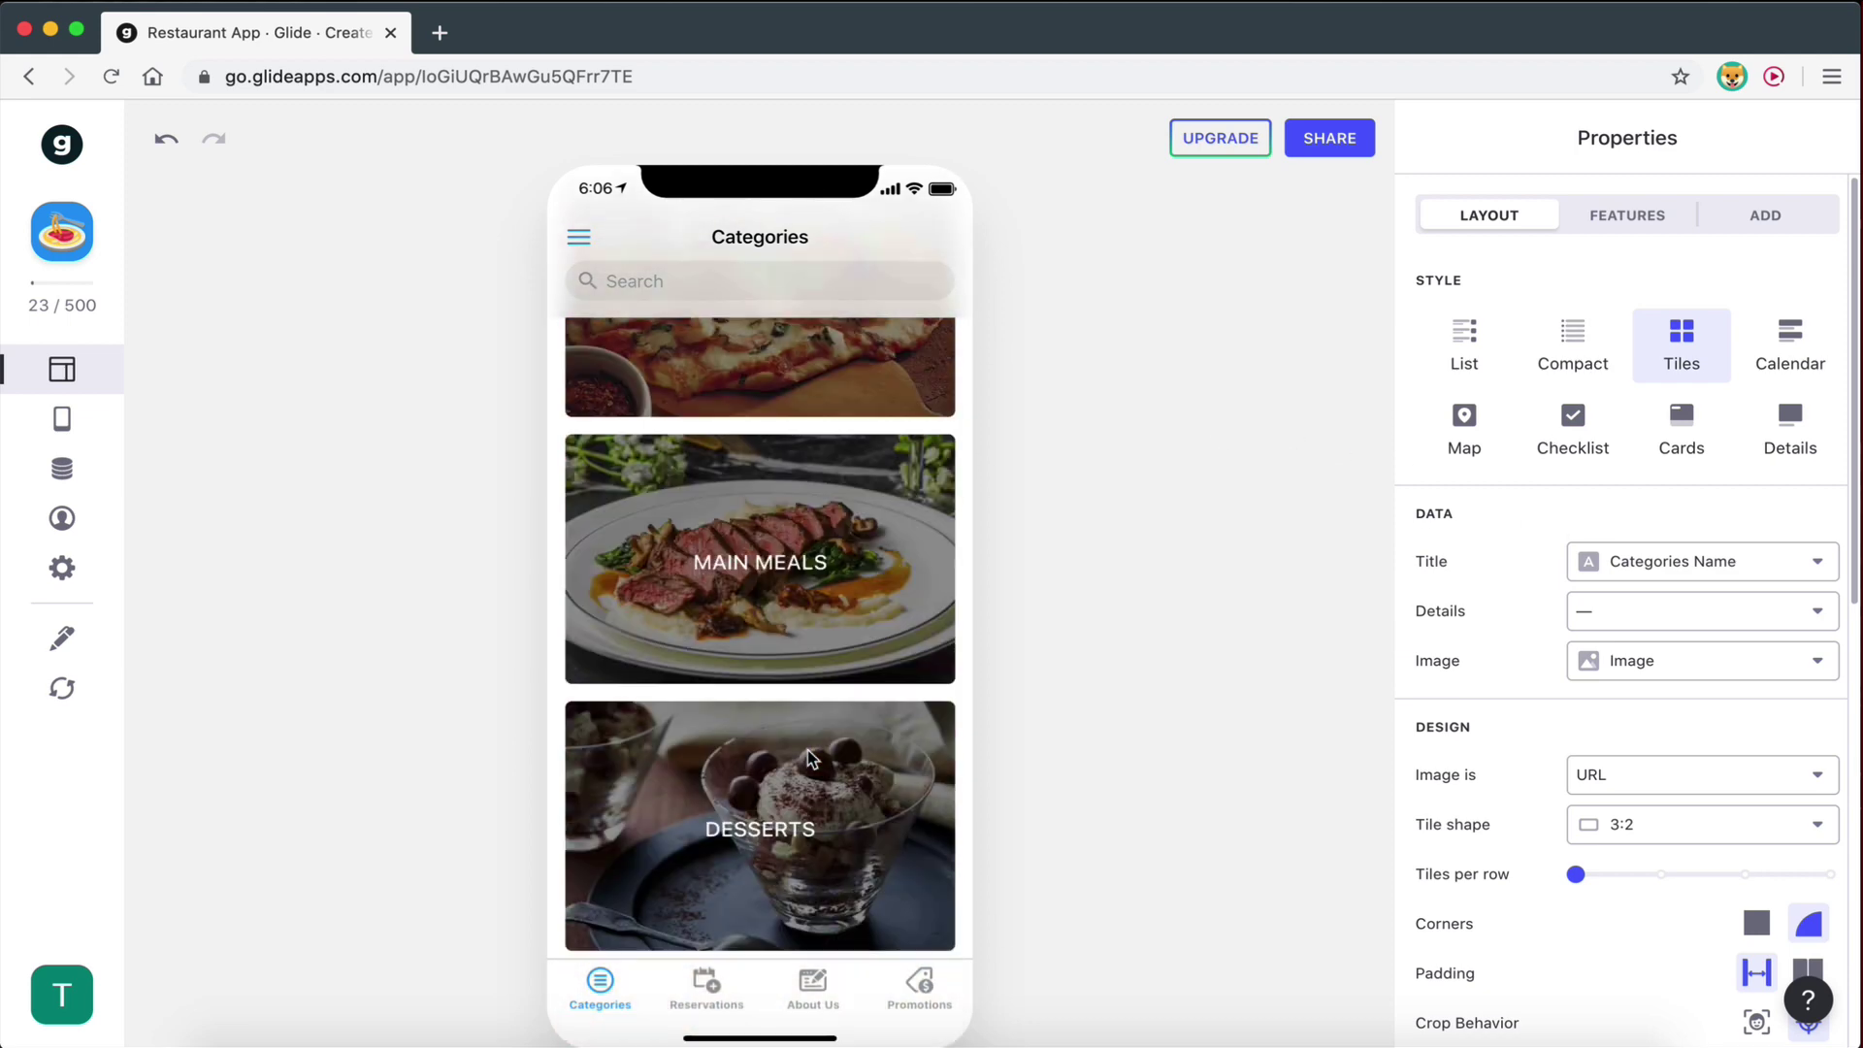
{"action": "scroll", "coordinate": [836, 524], "scroll_direction": "up", "scroll_amount": 5}
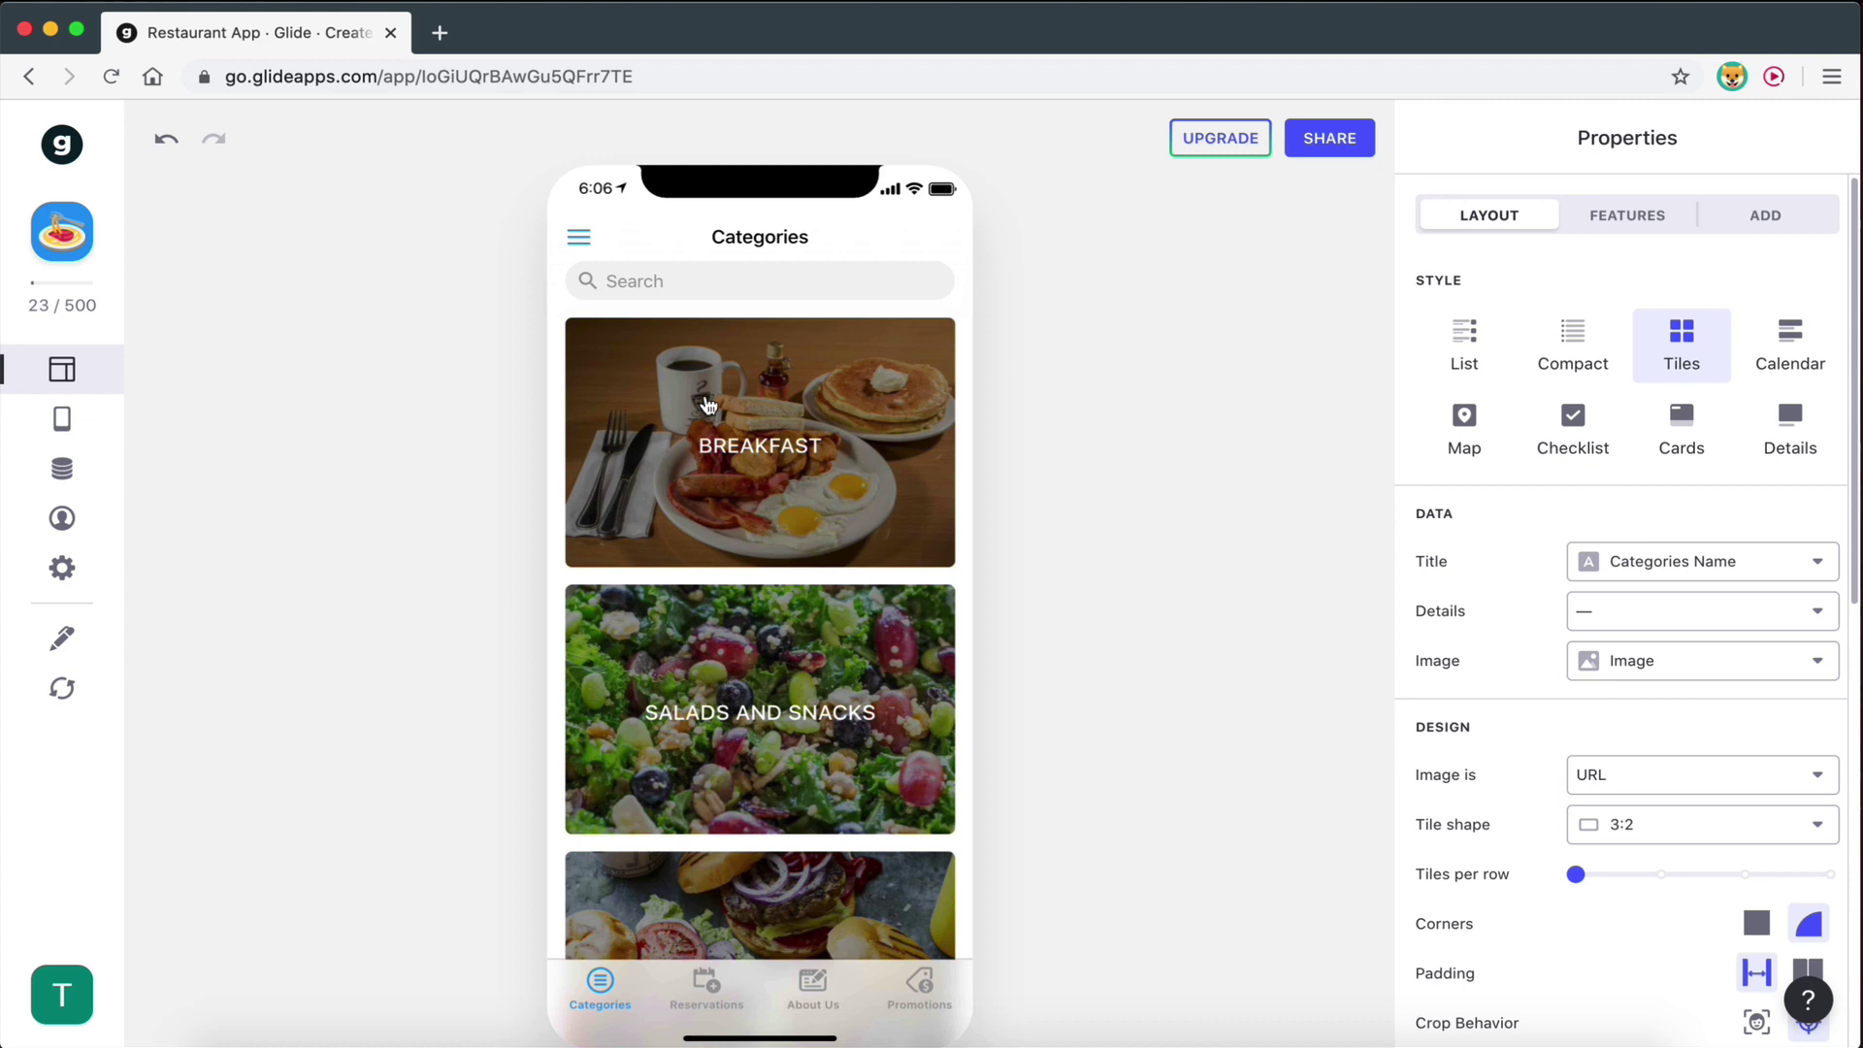
{"action": "scroll", "coordinate": [899, 626], "scroll_direction": "down", "scroll_amount": 3}
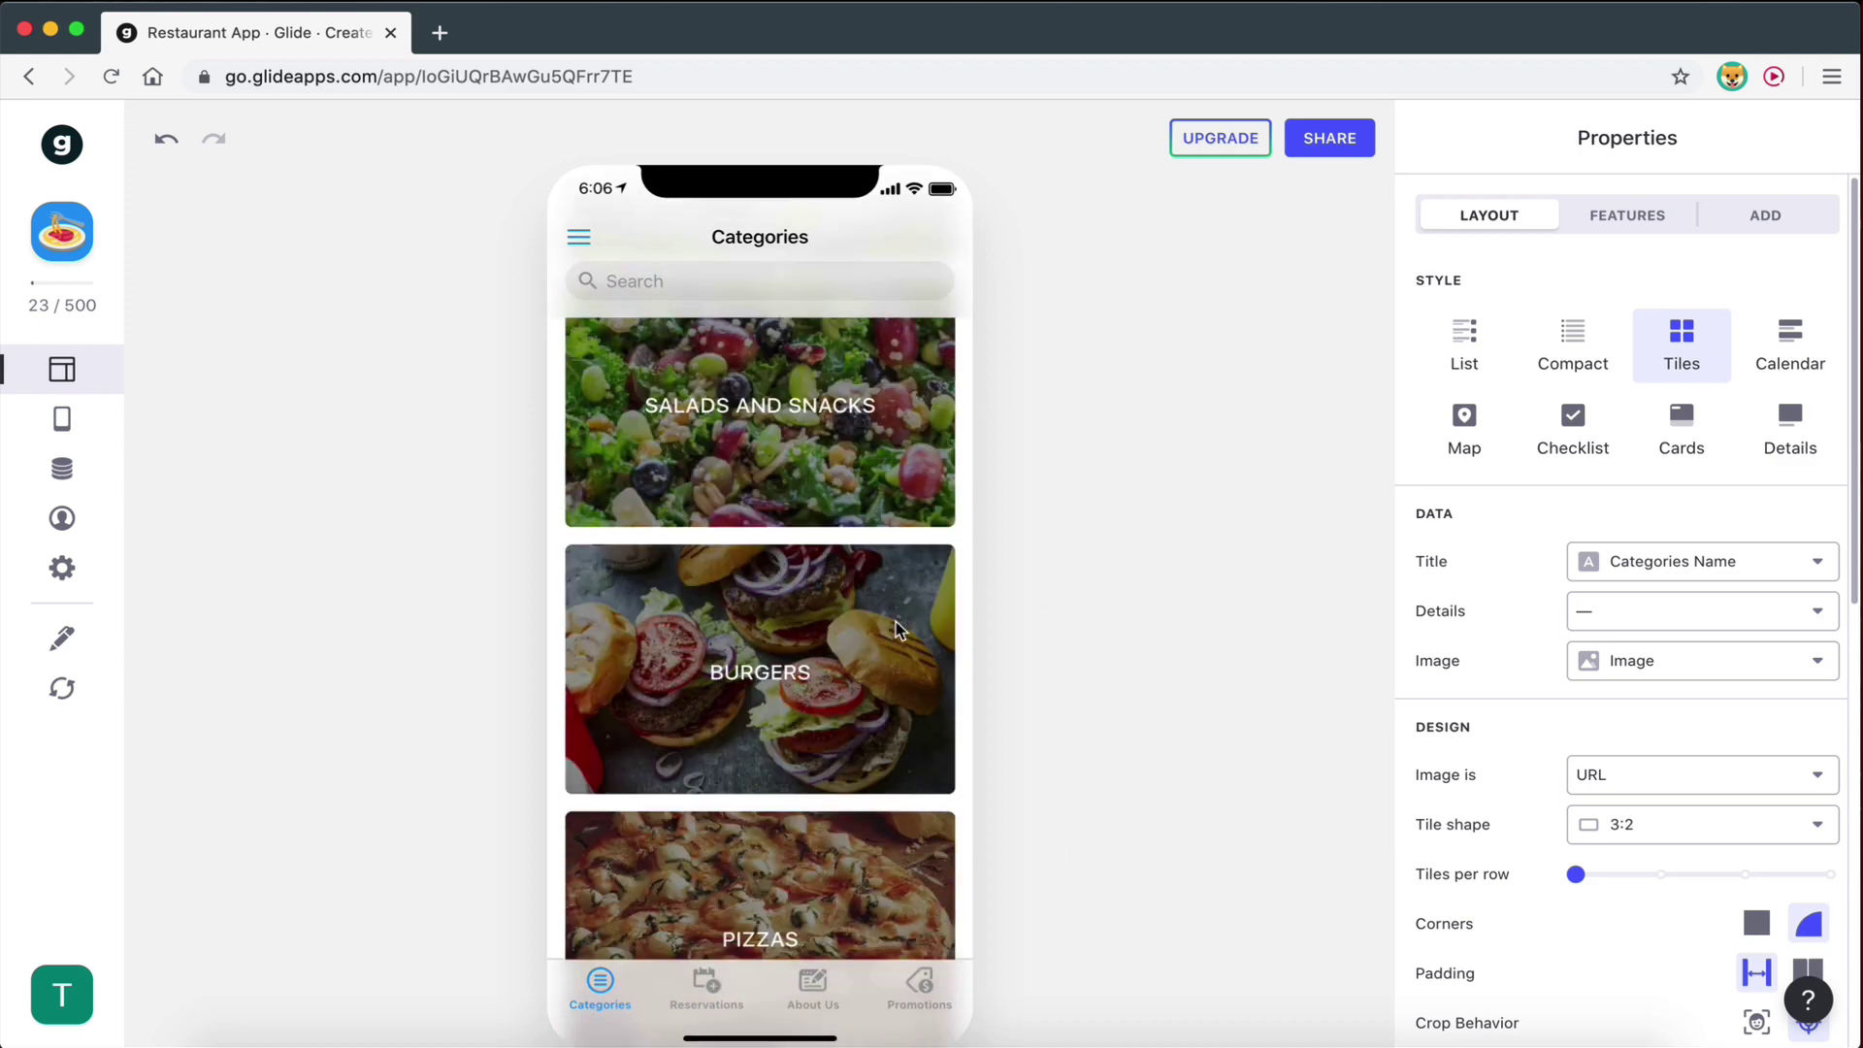
{"action": "scroll", "coordinate": [899, 628], "scroll_direction": "up", "scroll_amount": 3}
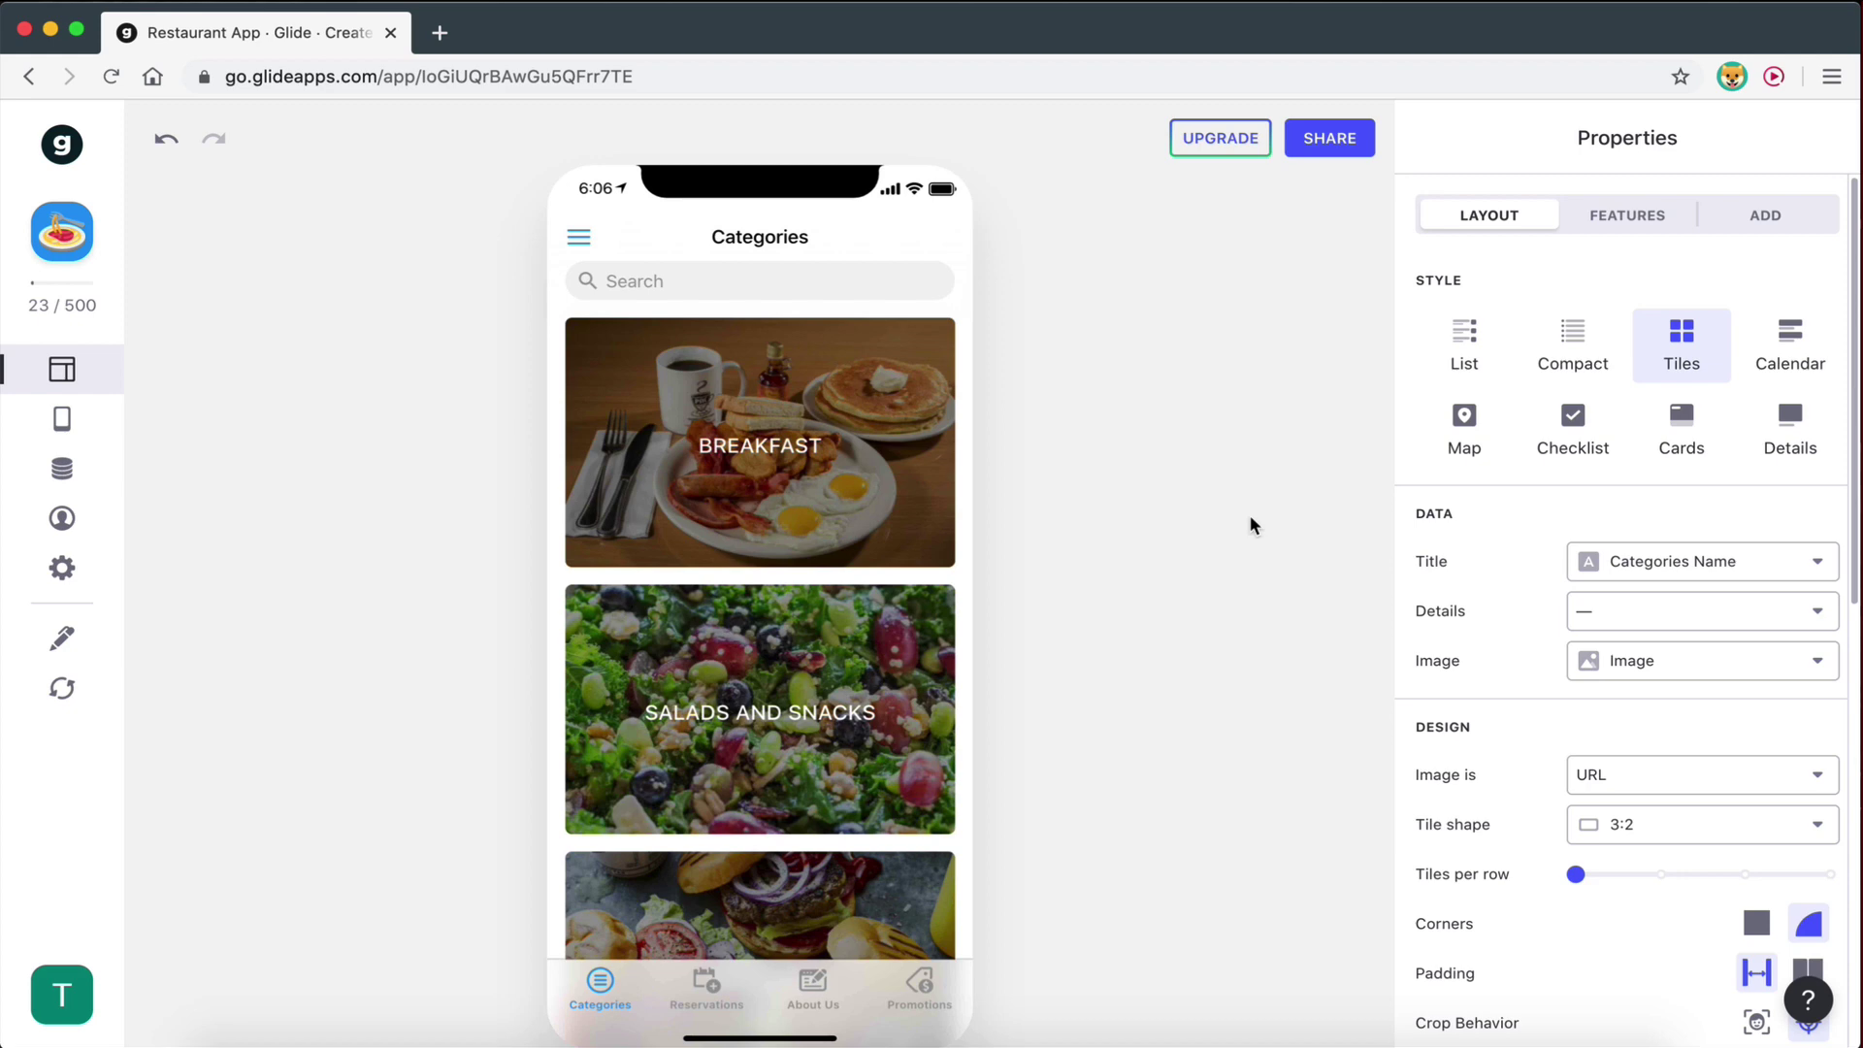
Set the app's share link to restaurantapp.glideapp.io.
{"action": "scroll", "coordinate": [626, 716], "scroll_direction": "down", "scroll_amount": 10}
{"action": "scroll", "coordinate": [626, 716], "scroll_direction": "up", "scroll_amount": 10}
{"action": "scroll", "coordinate": [626, 716], "scroll_direction": "down", "scroll_amount": 10}
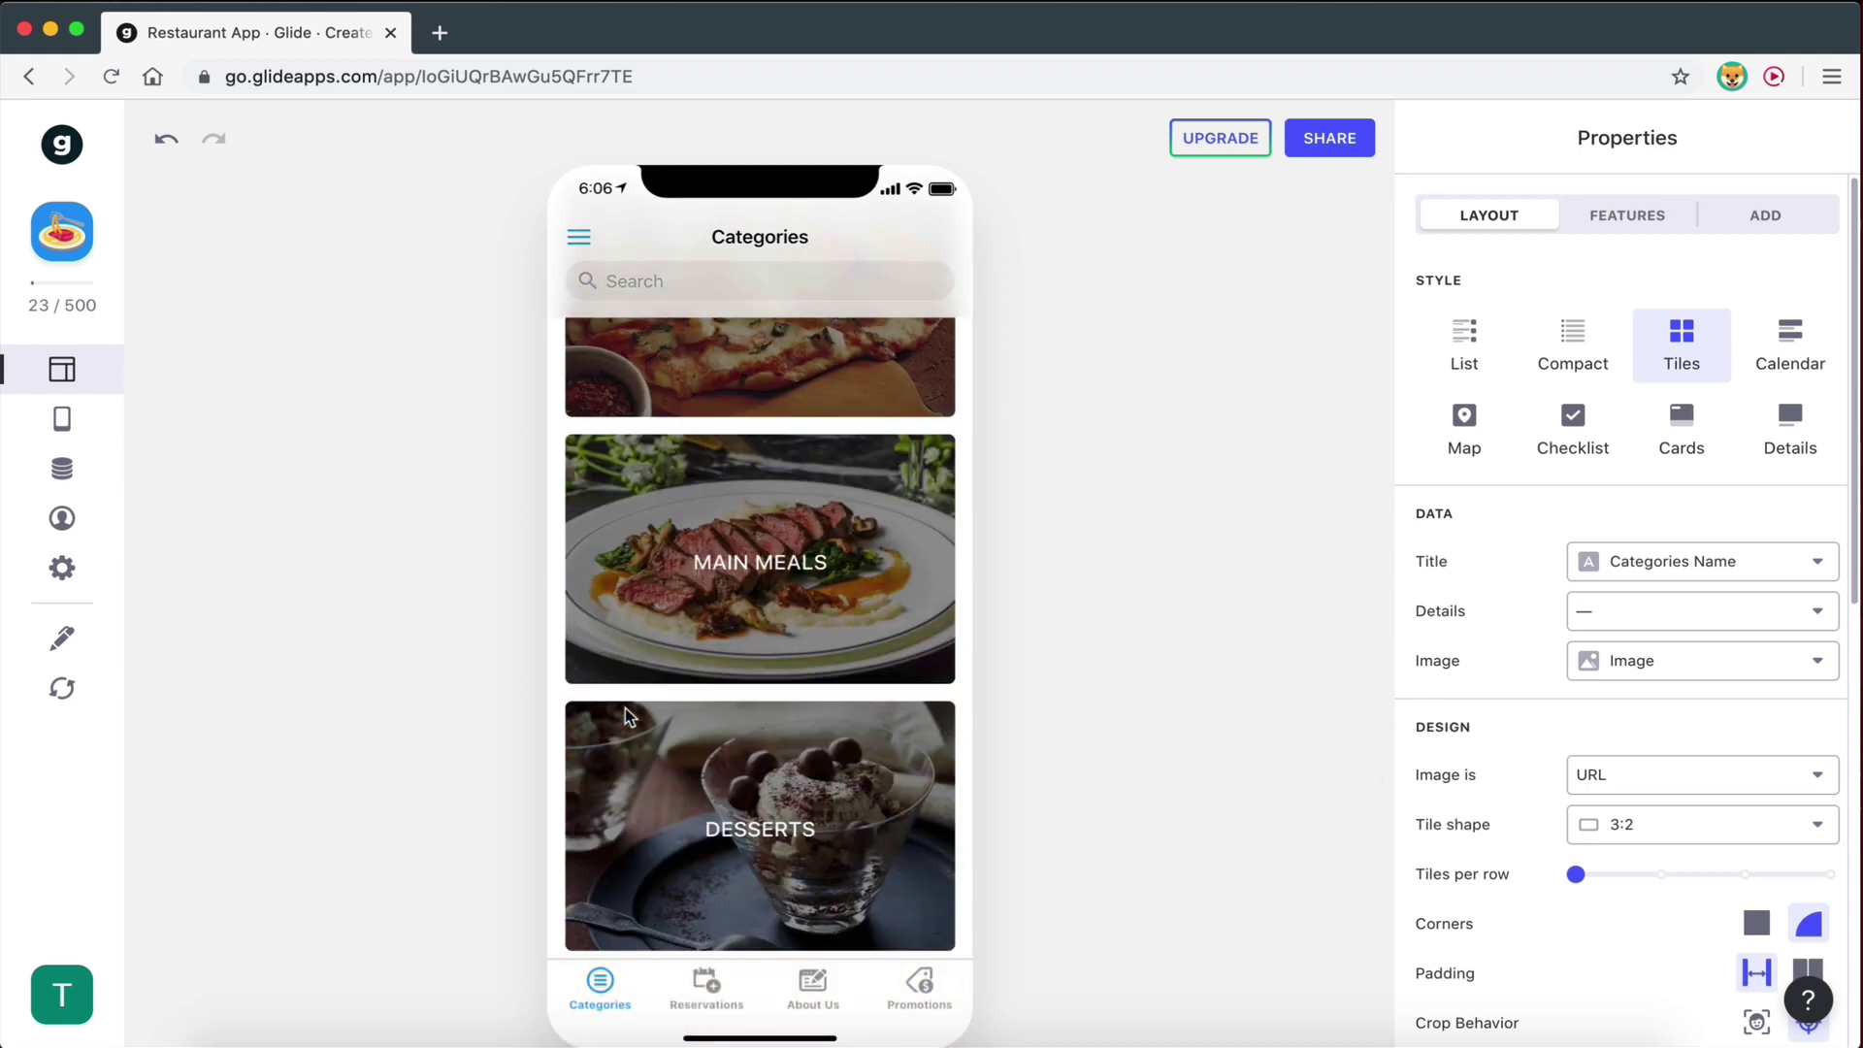
{"action": "scroll", "coordinate": [626, 716], "scroll_direction": "up", "scroll_amount": 10}
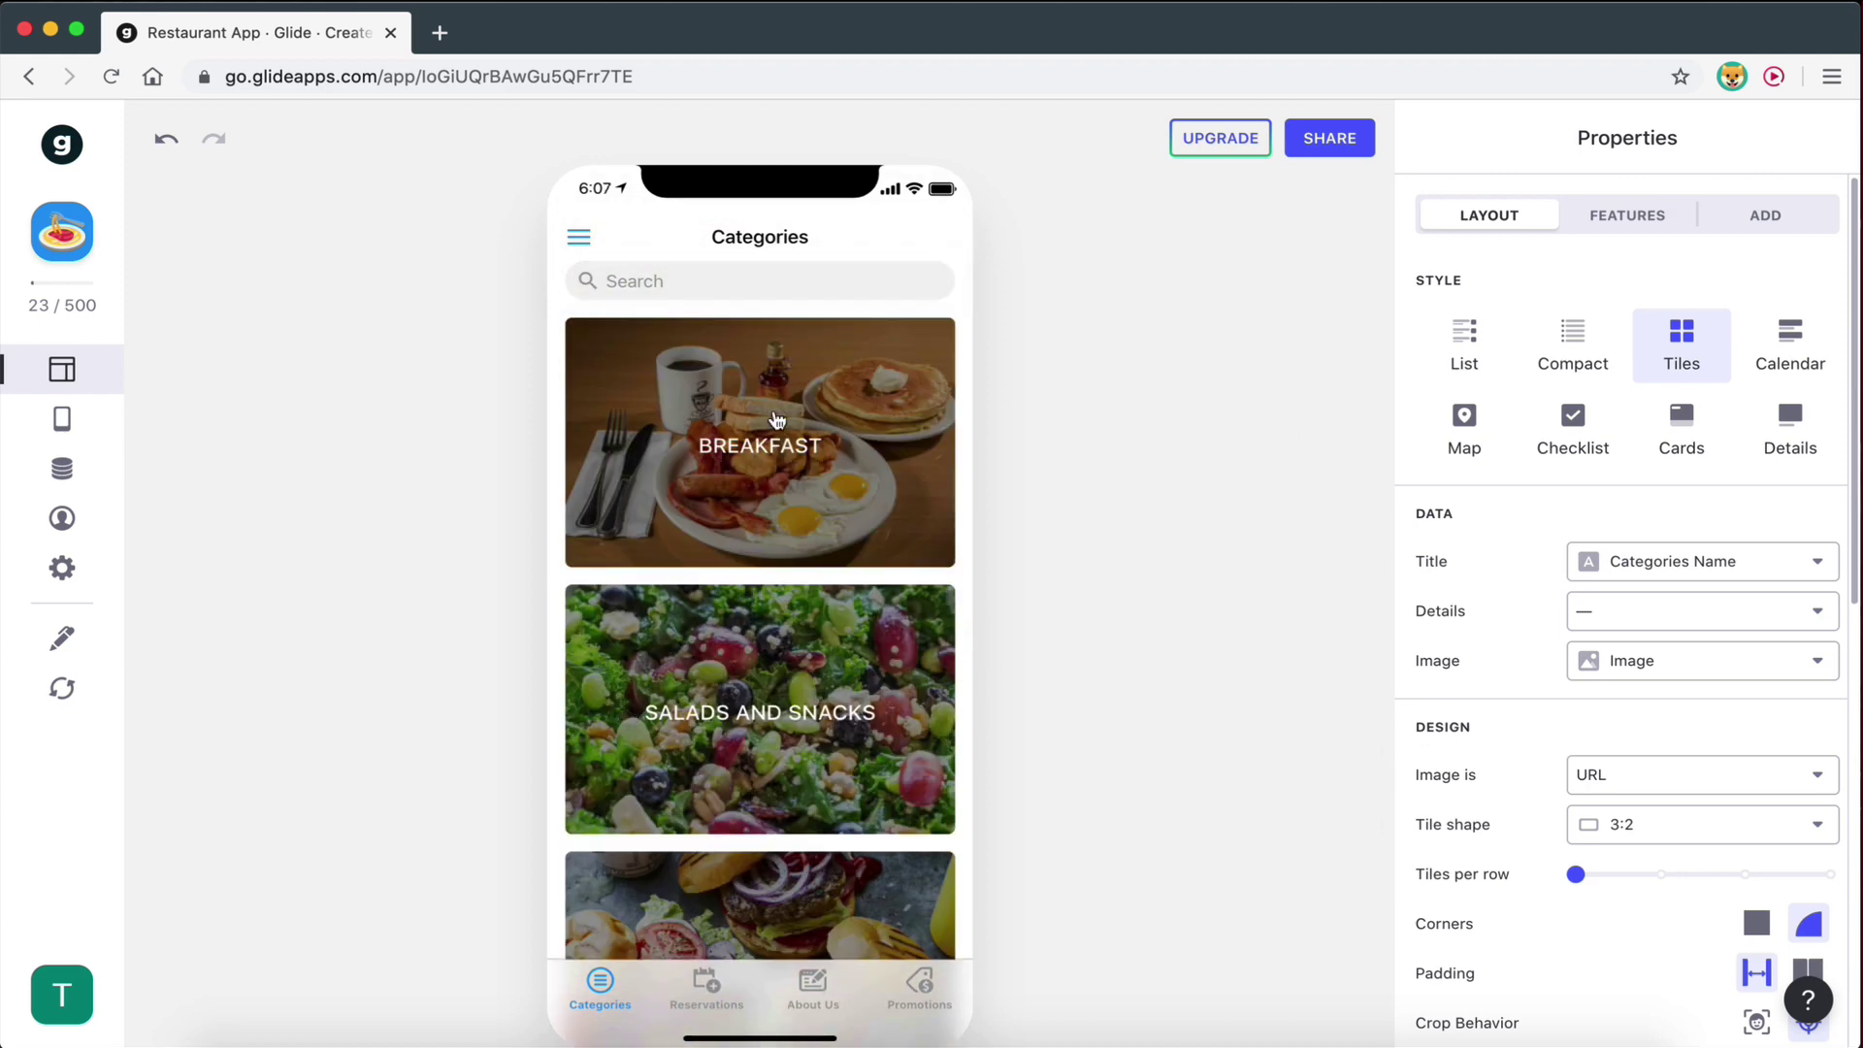
{"action": "left_click", "coordinate": [1331, 146]}
{"action": "left_click", "coordinate": [1145, 811]}
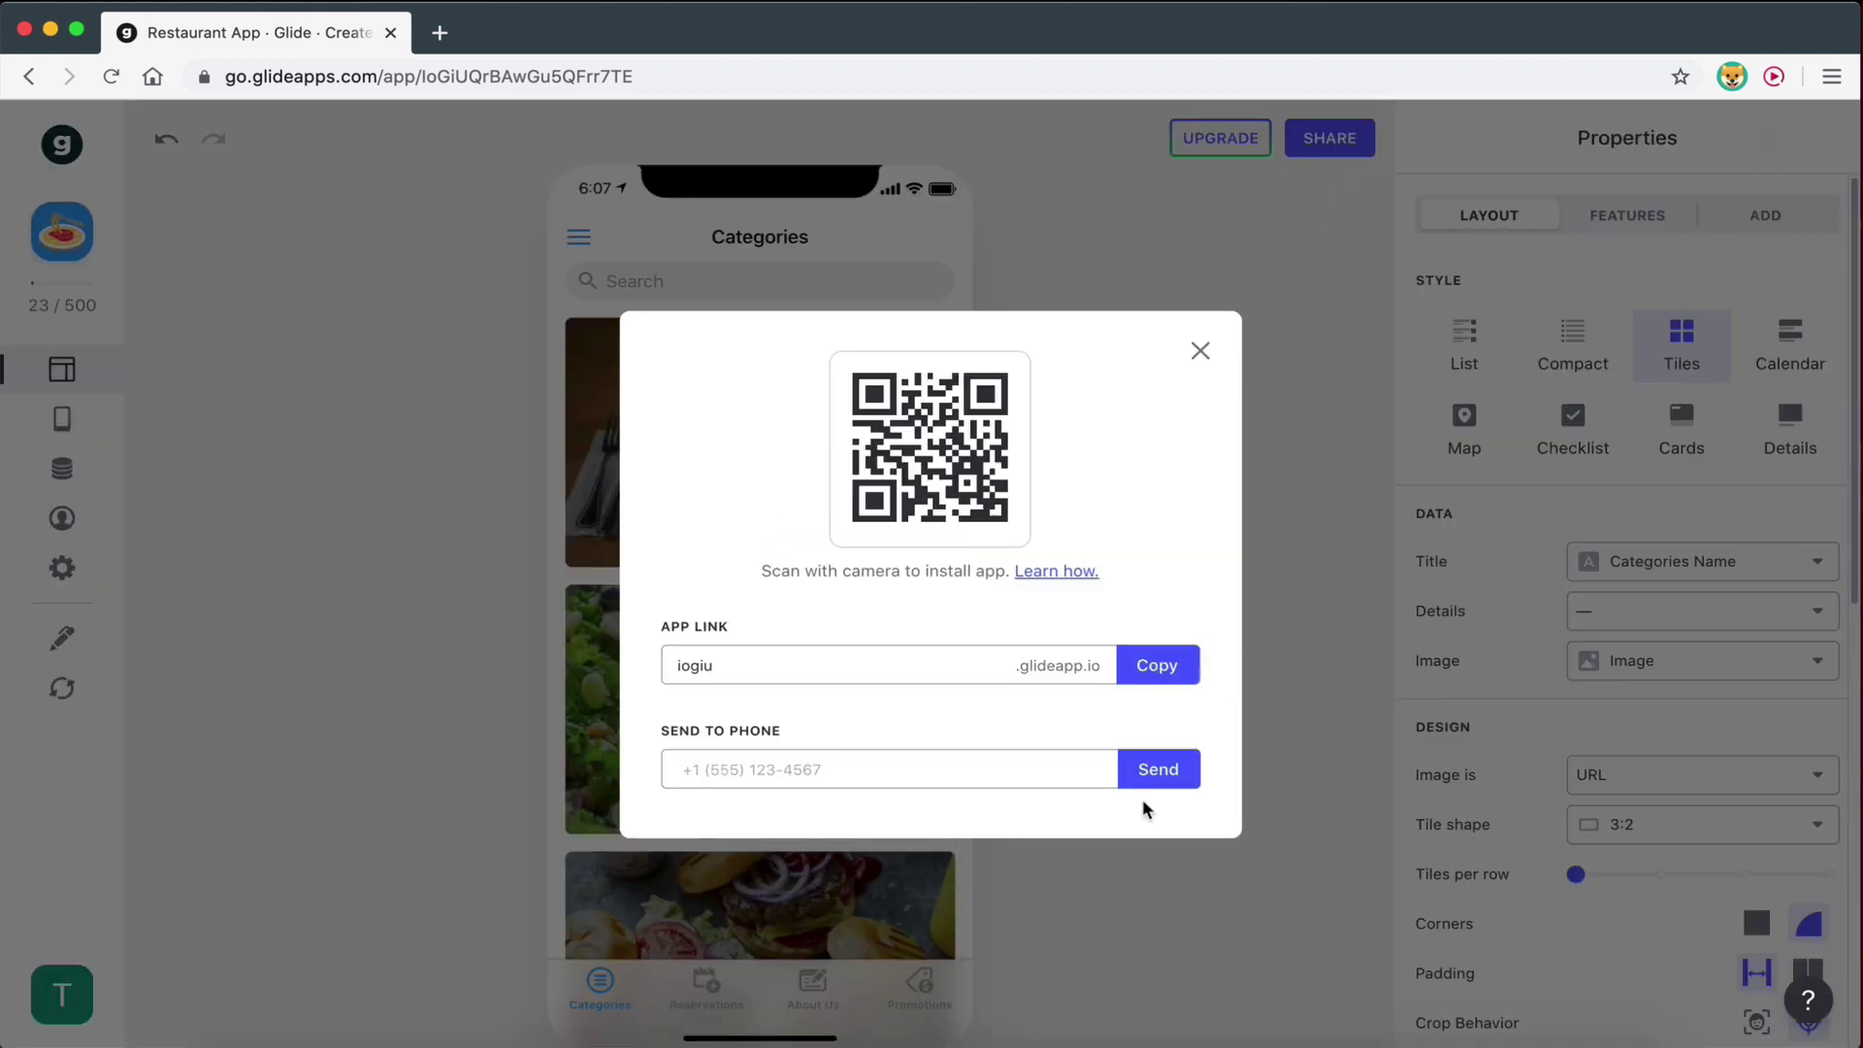
{"action": "left_click_drag", "start_coordinate": [731, 666], "coordinate": [675, 667]}
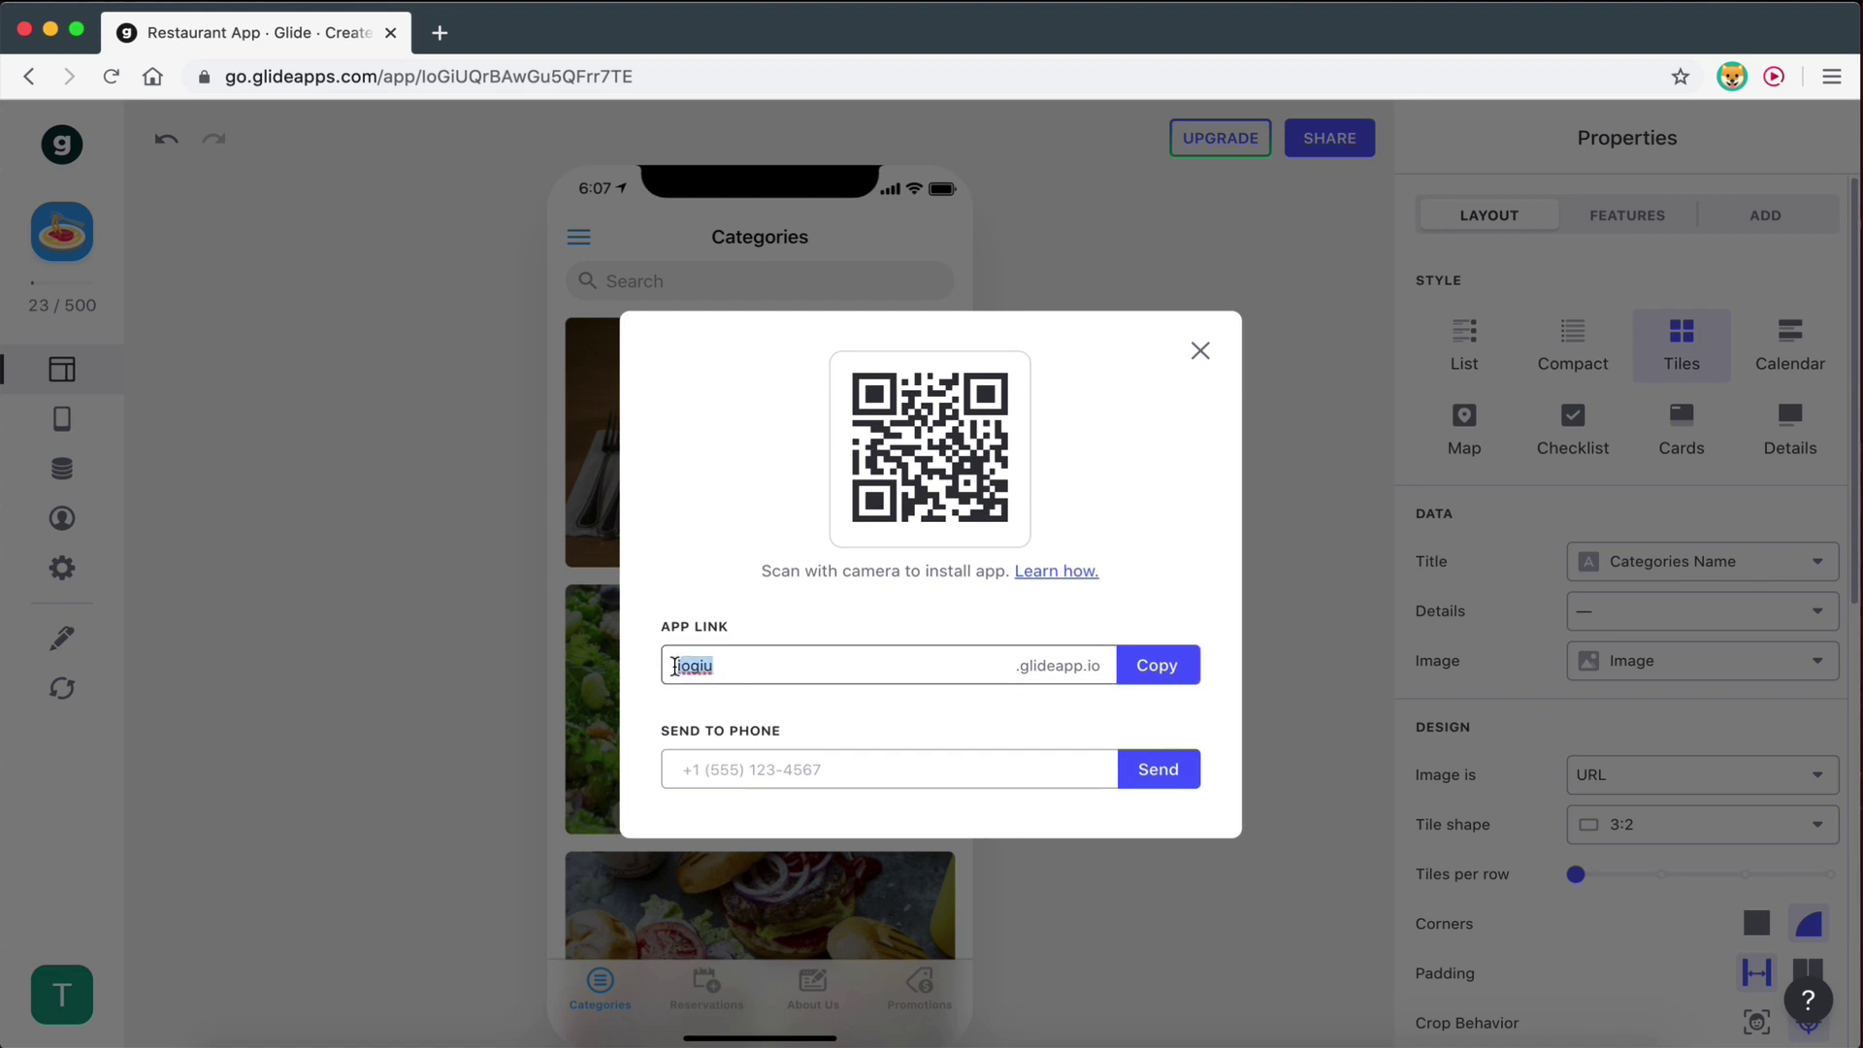
{"action": "type", "text": "restaurant"}
{"action": "key", "text": "BackSpace"}
{"action": "type", "text": "app"}
{"action": "left_click", "coordinate": [813, 634]}
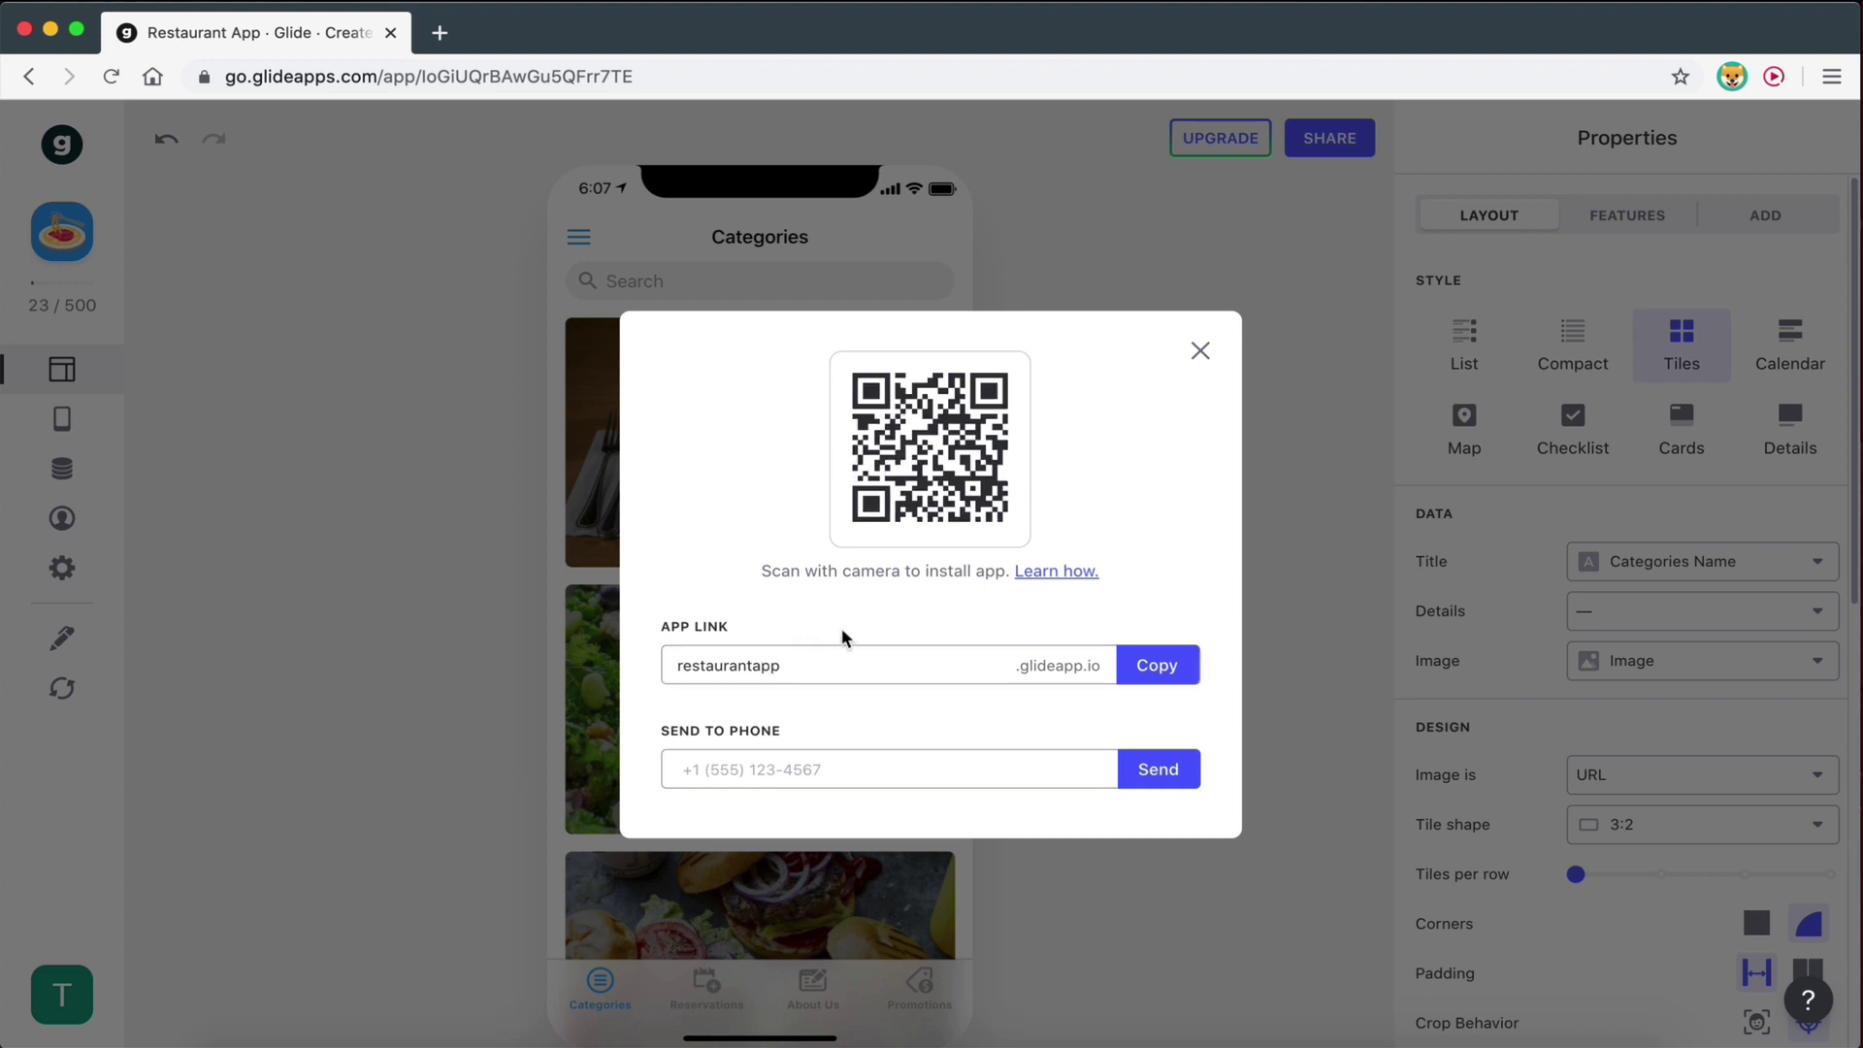
Copy the restaurantapp share link and open the published app in a new browser tab.
{"action": "left_click", "coordinate": [1152, 676]}
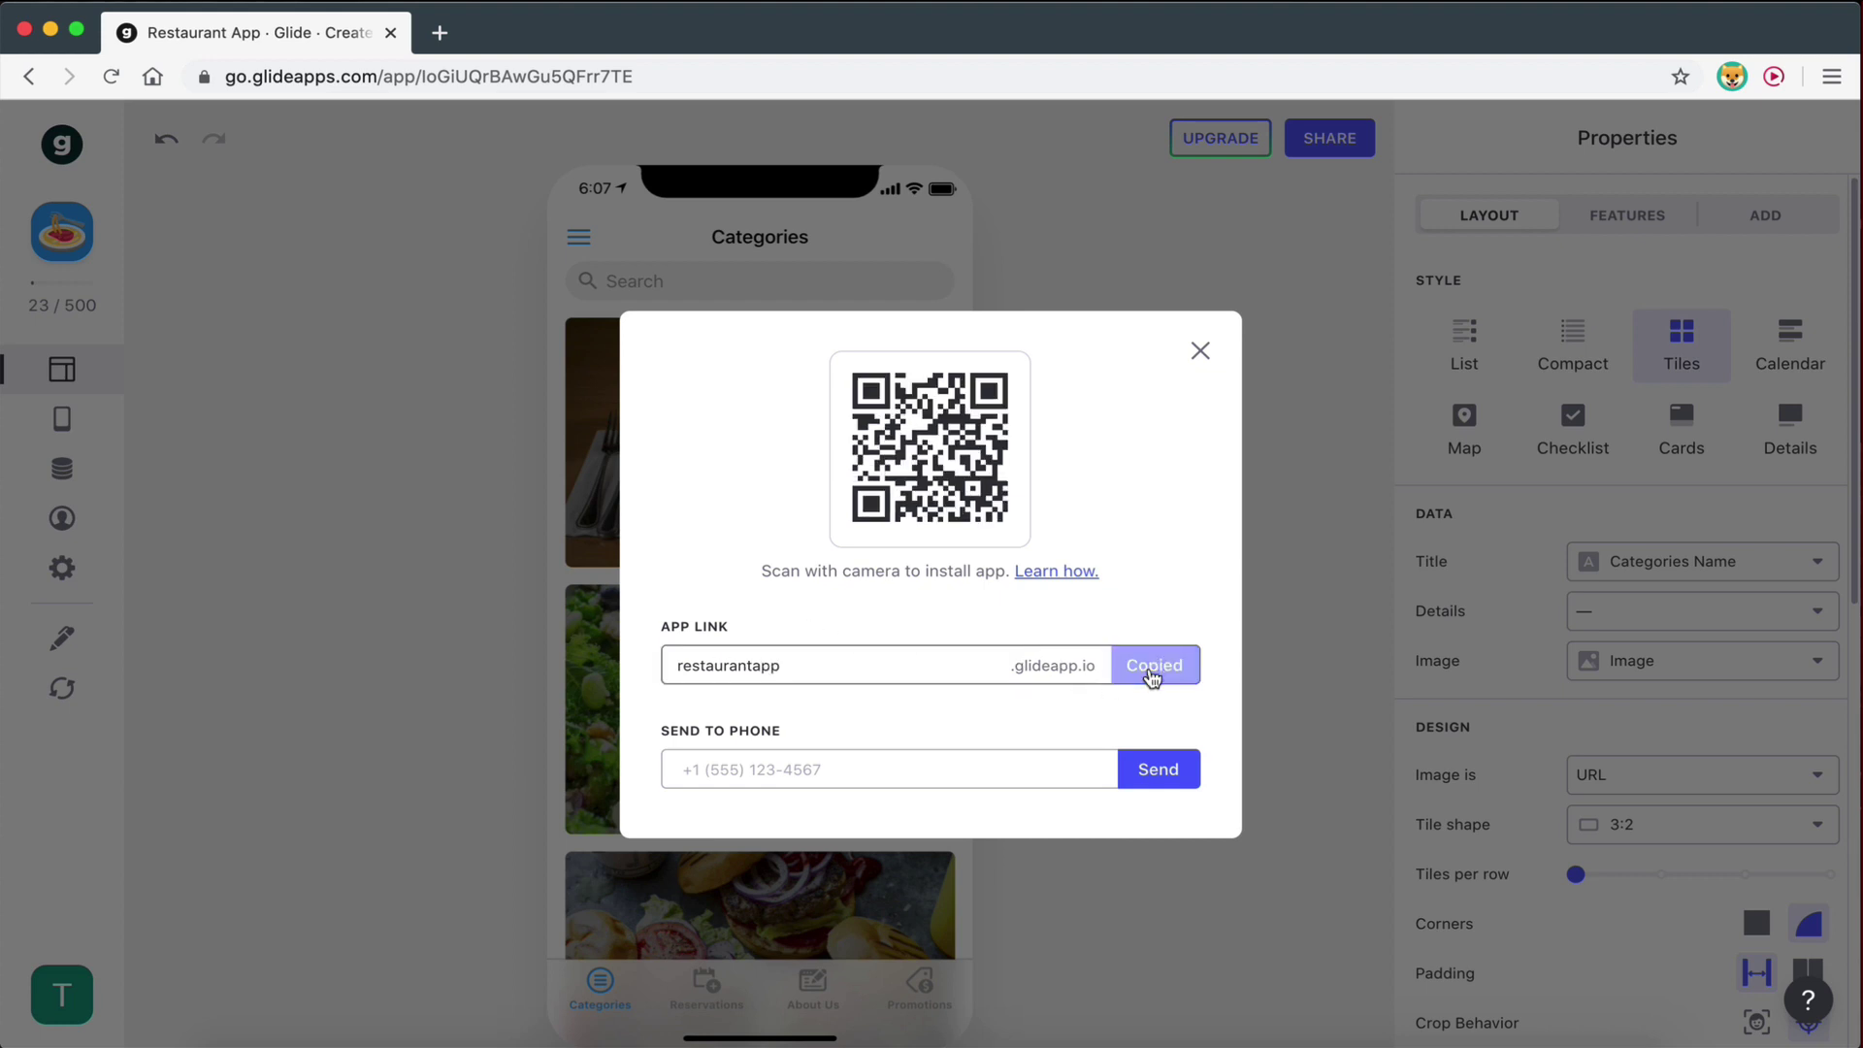
{"action": "left_click", "coordinate": [1200, 351]}
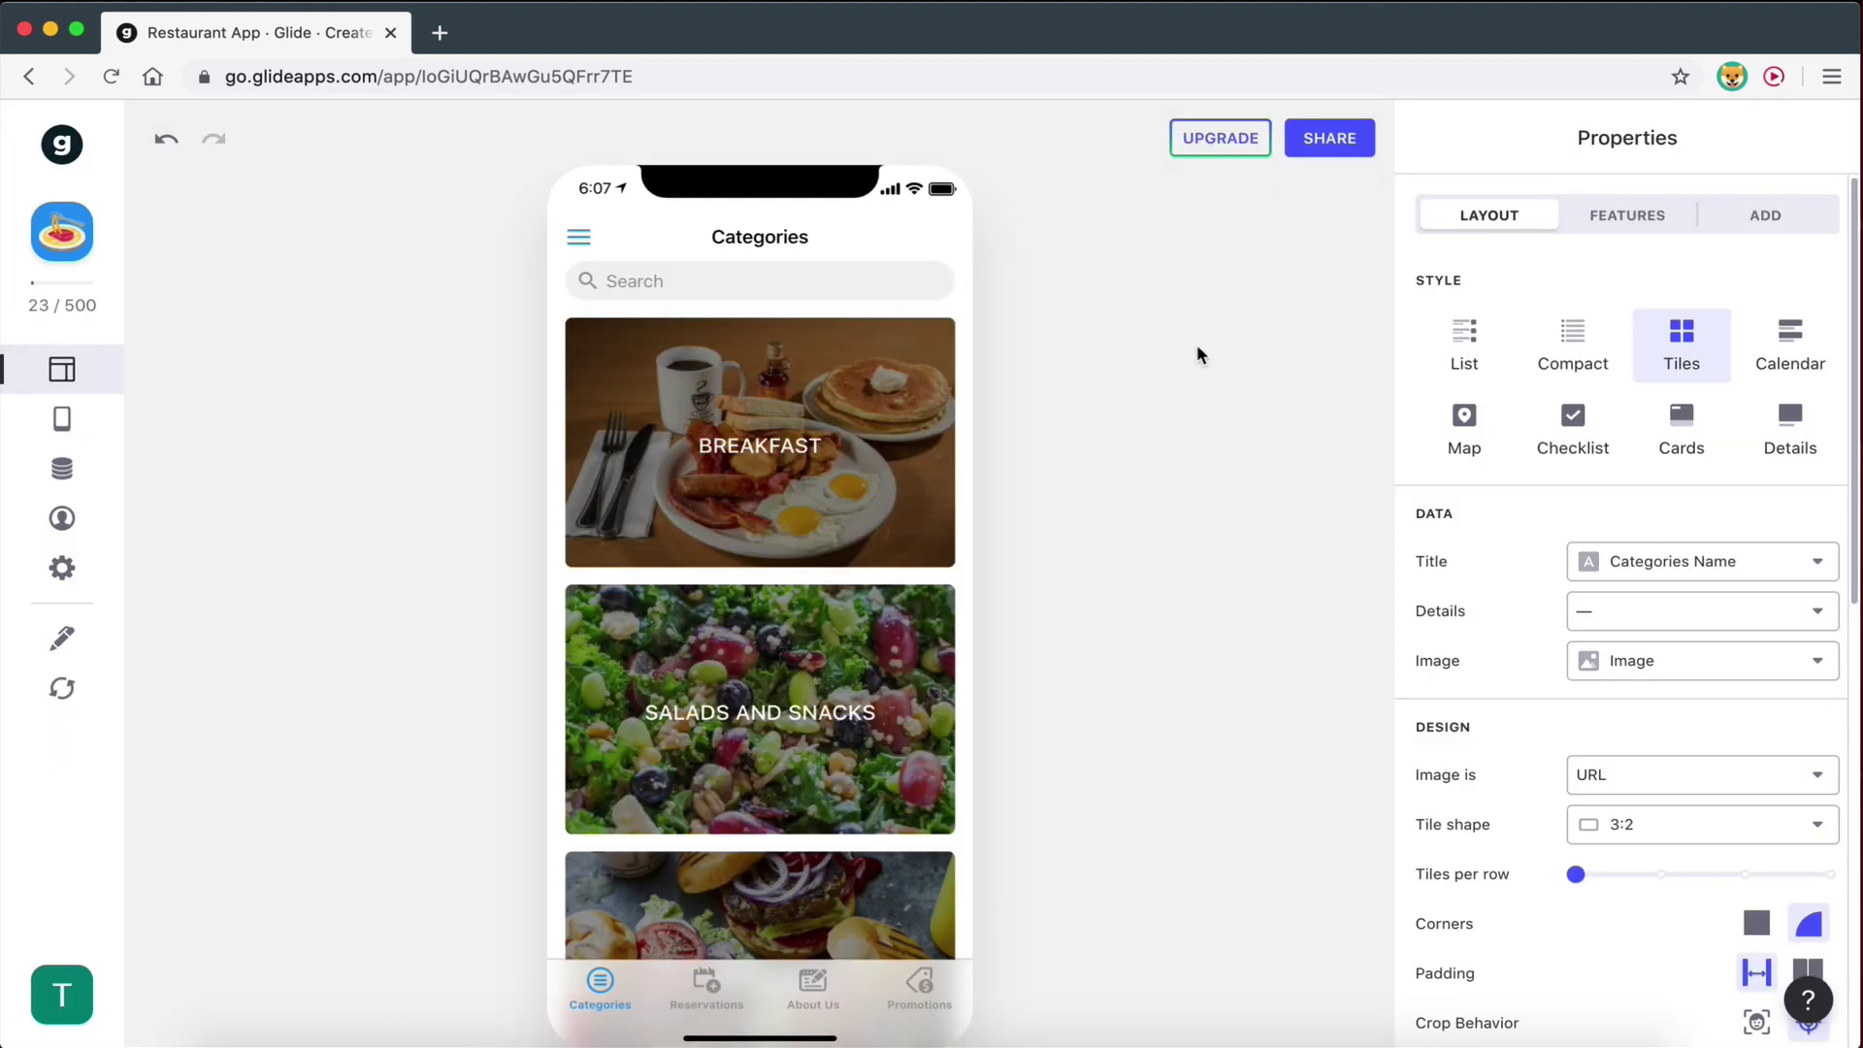
{"action": "left_click", "coordinate": [1325, 145]}
{"action": "left_click", "coordinate": [1199, 351]}
{"action": "left_click", "coordinate": [438, 34]}
{"action": "key", "text": "super+v"}
{"action": "key", "text": "Return"}
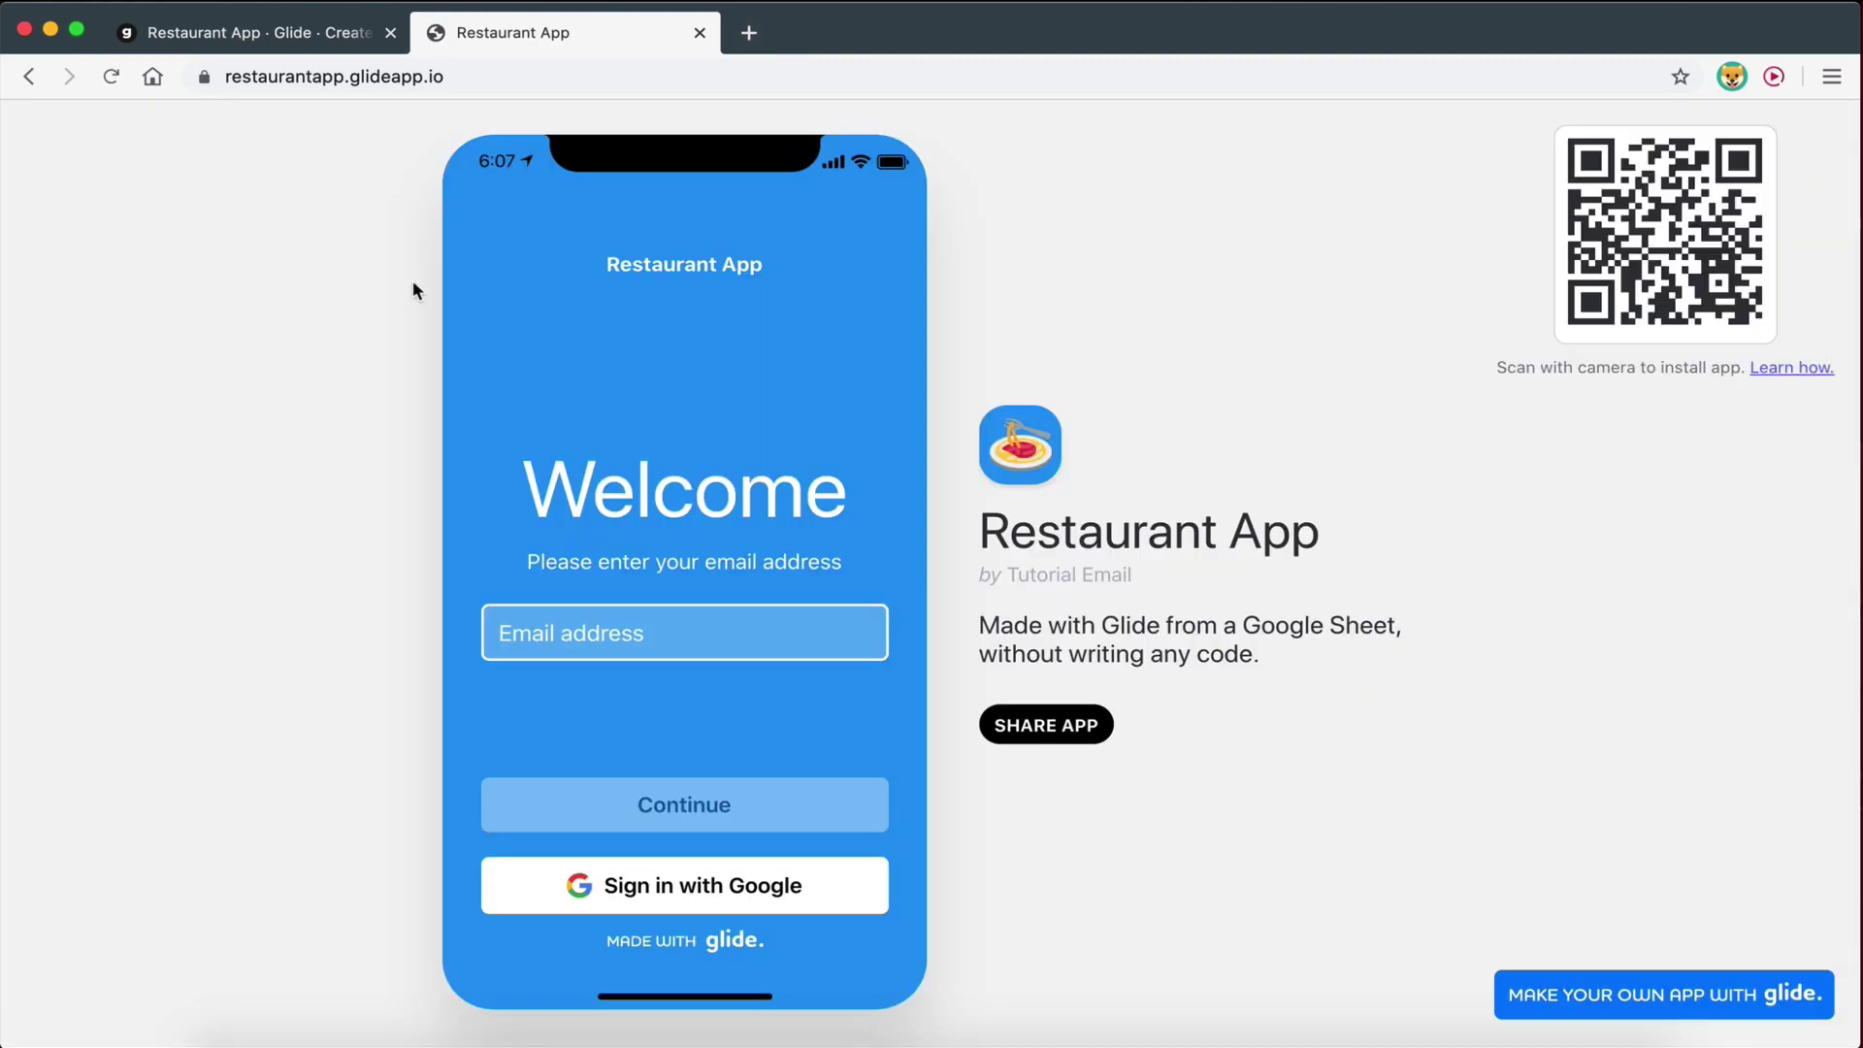
Set the app's sign-in mode to Public in the Glide editor.
{"action": "left_click", "coordinate": [278, 43]}
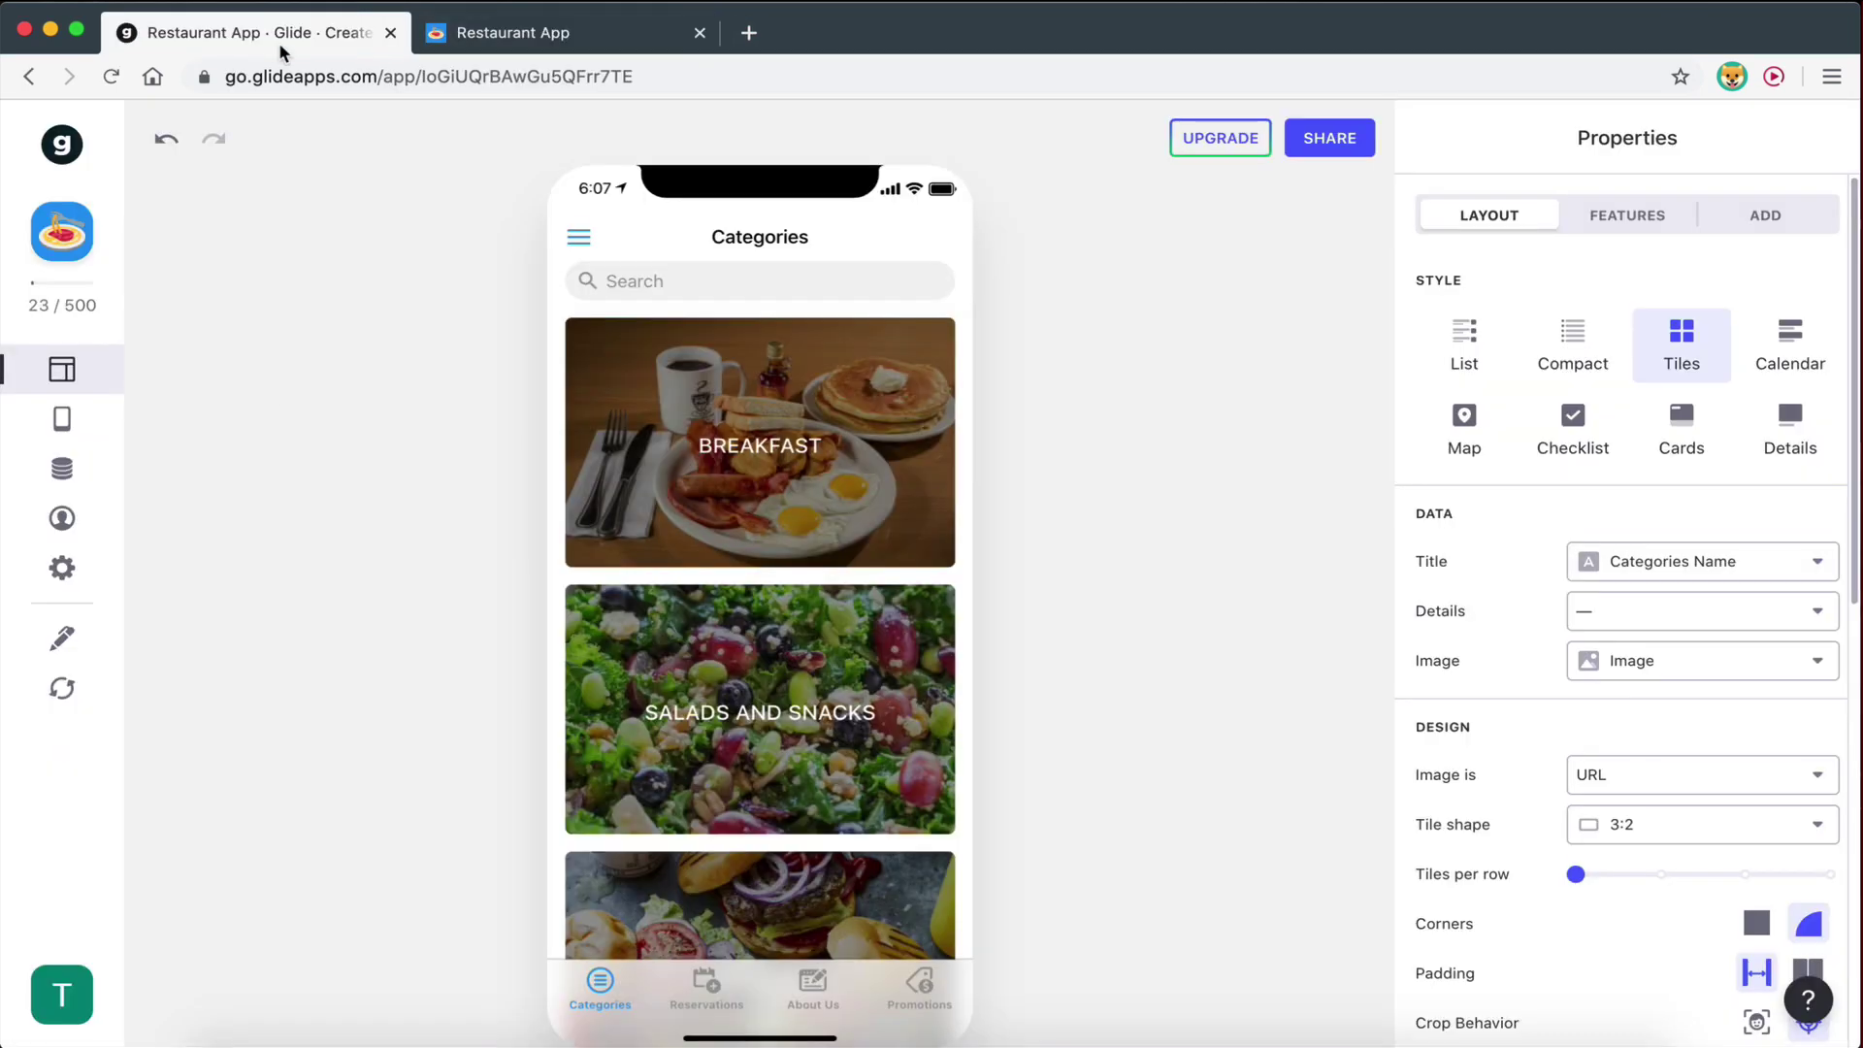
{"action": "left_click", "coordinate": [64, 570]}
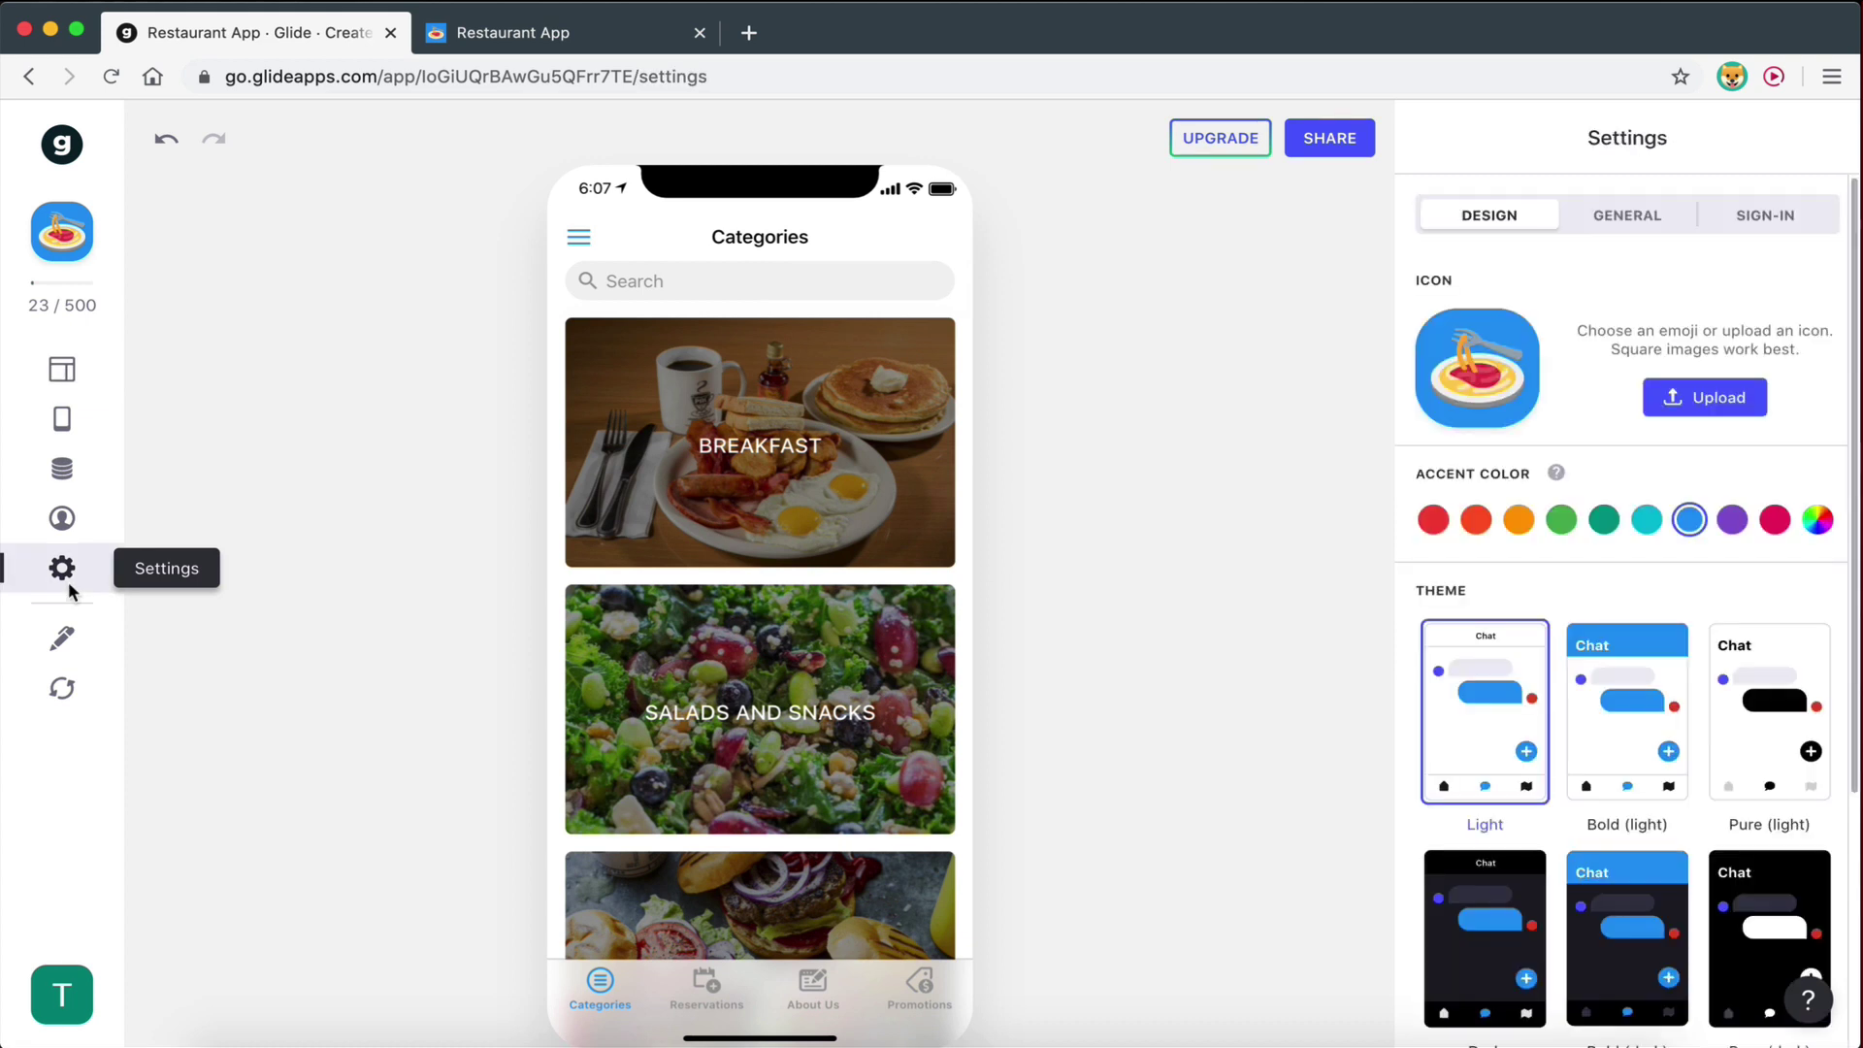
{"action": "left_click", "coordinate": [1809, 227]}
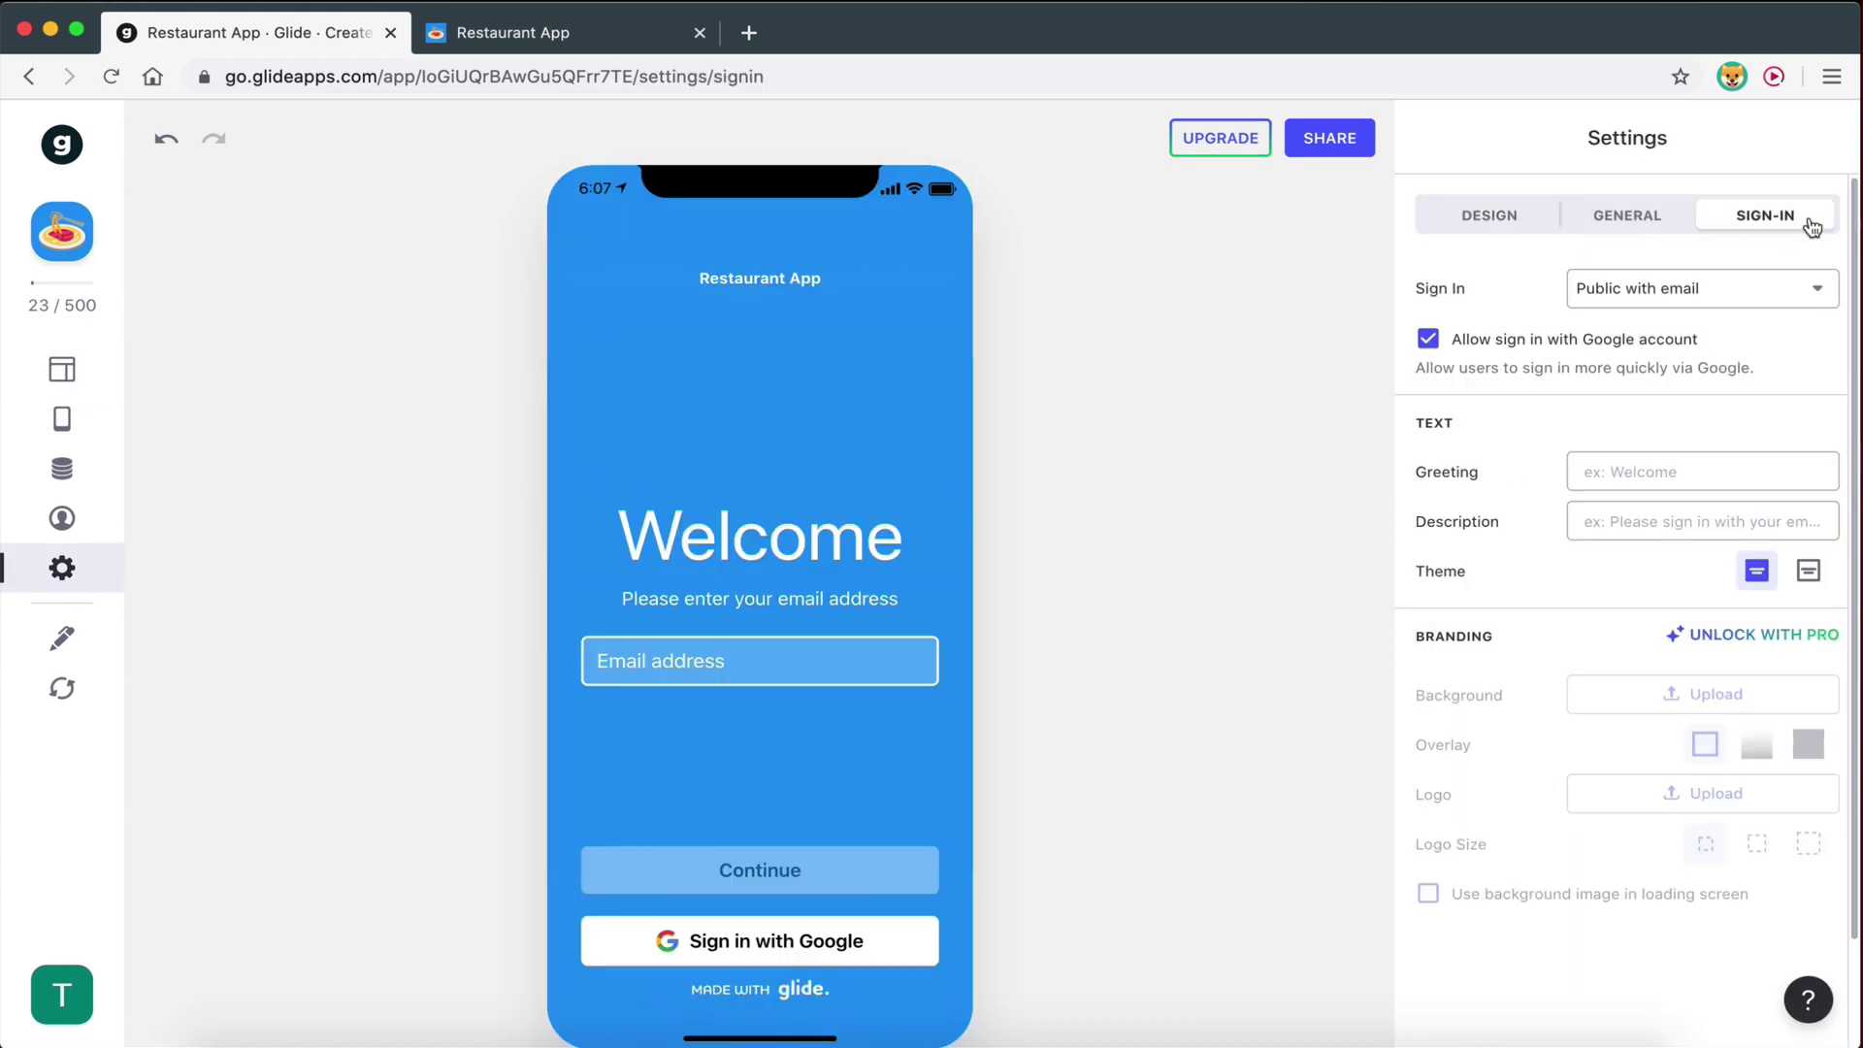
{"action": "left_click", "coordinate": [1631, 289]}
{"action": "left_click", "coordinate": [1626, 345]}
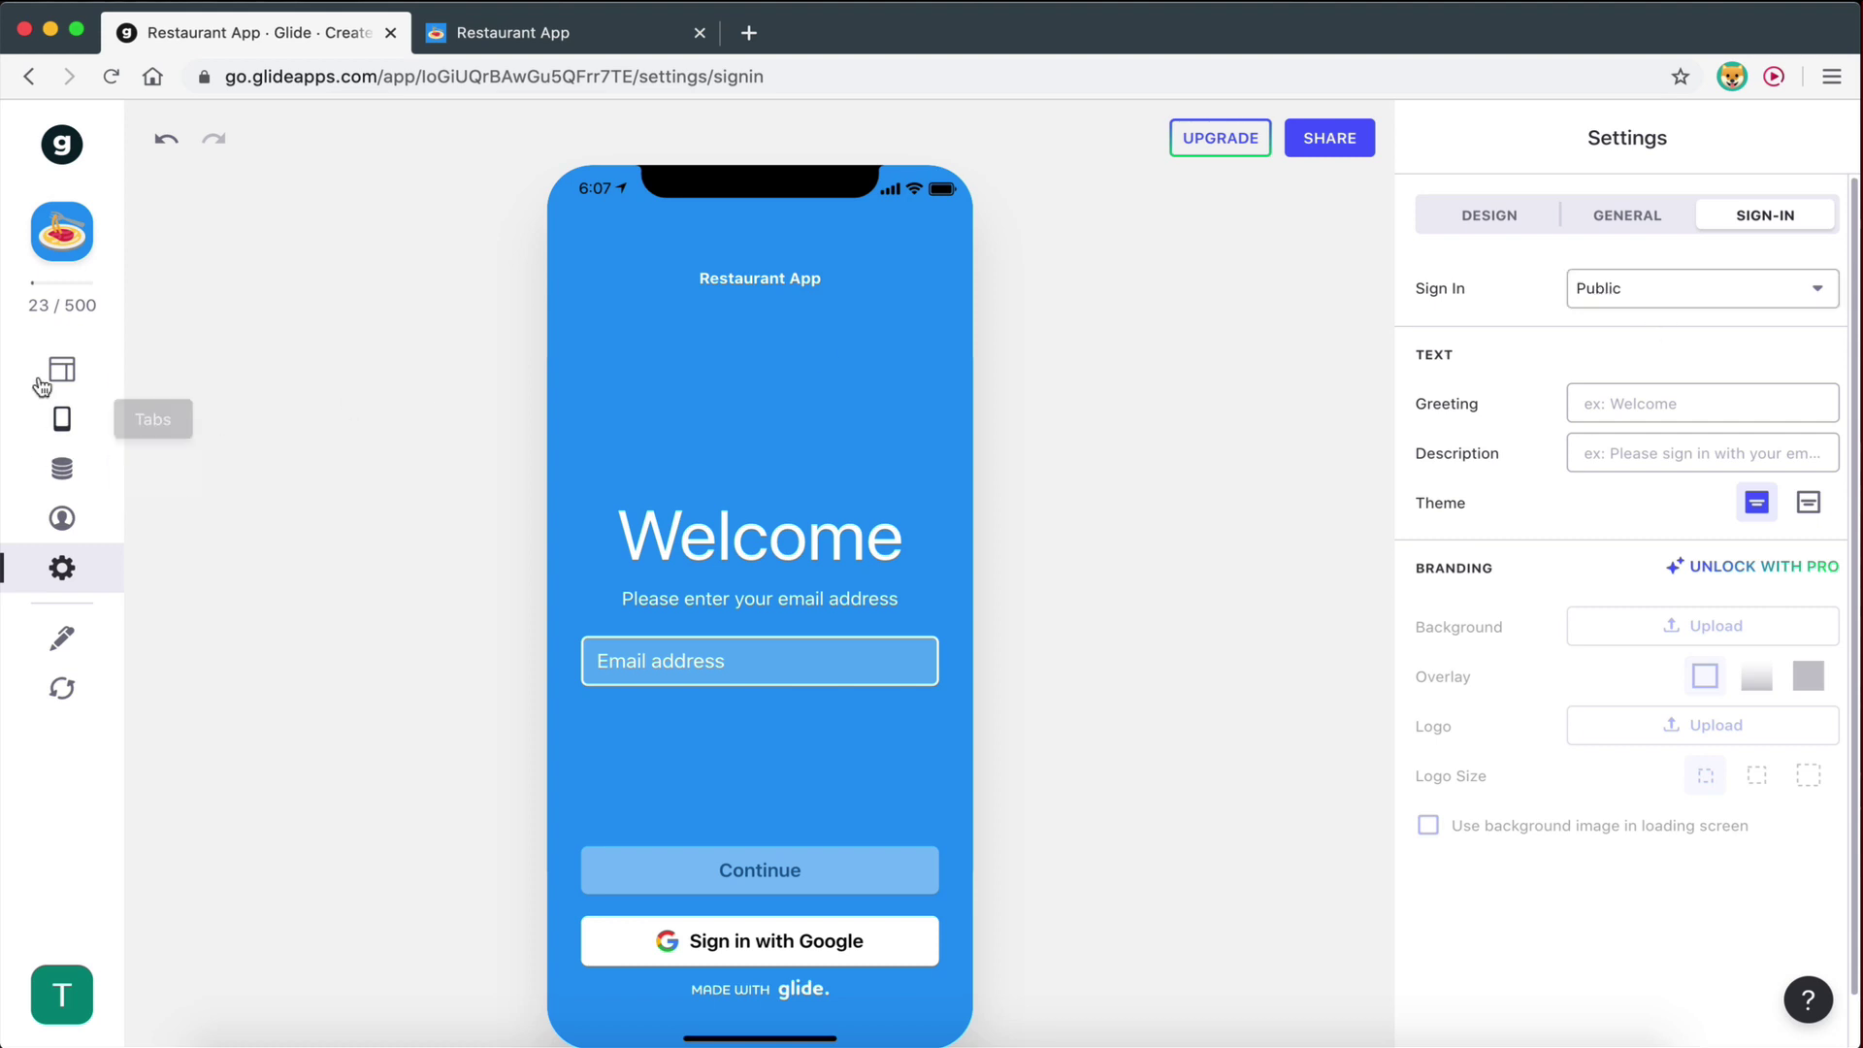
Copy the app's share link again and reload the published app at restaurantapp.glideapp.io.
{"action": "left_click", "coordinate": [487, 32]}
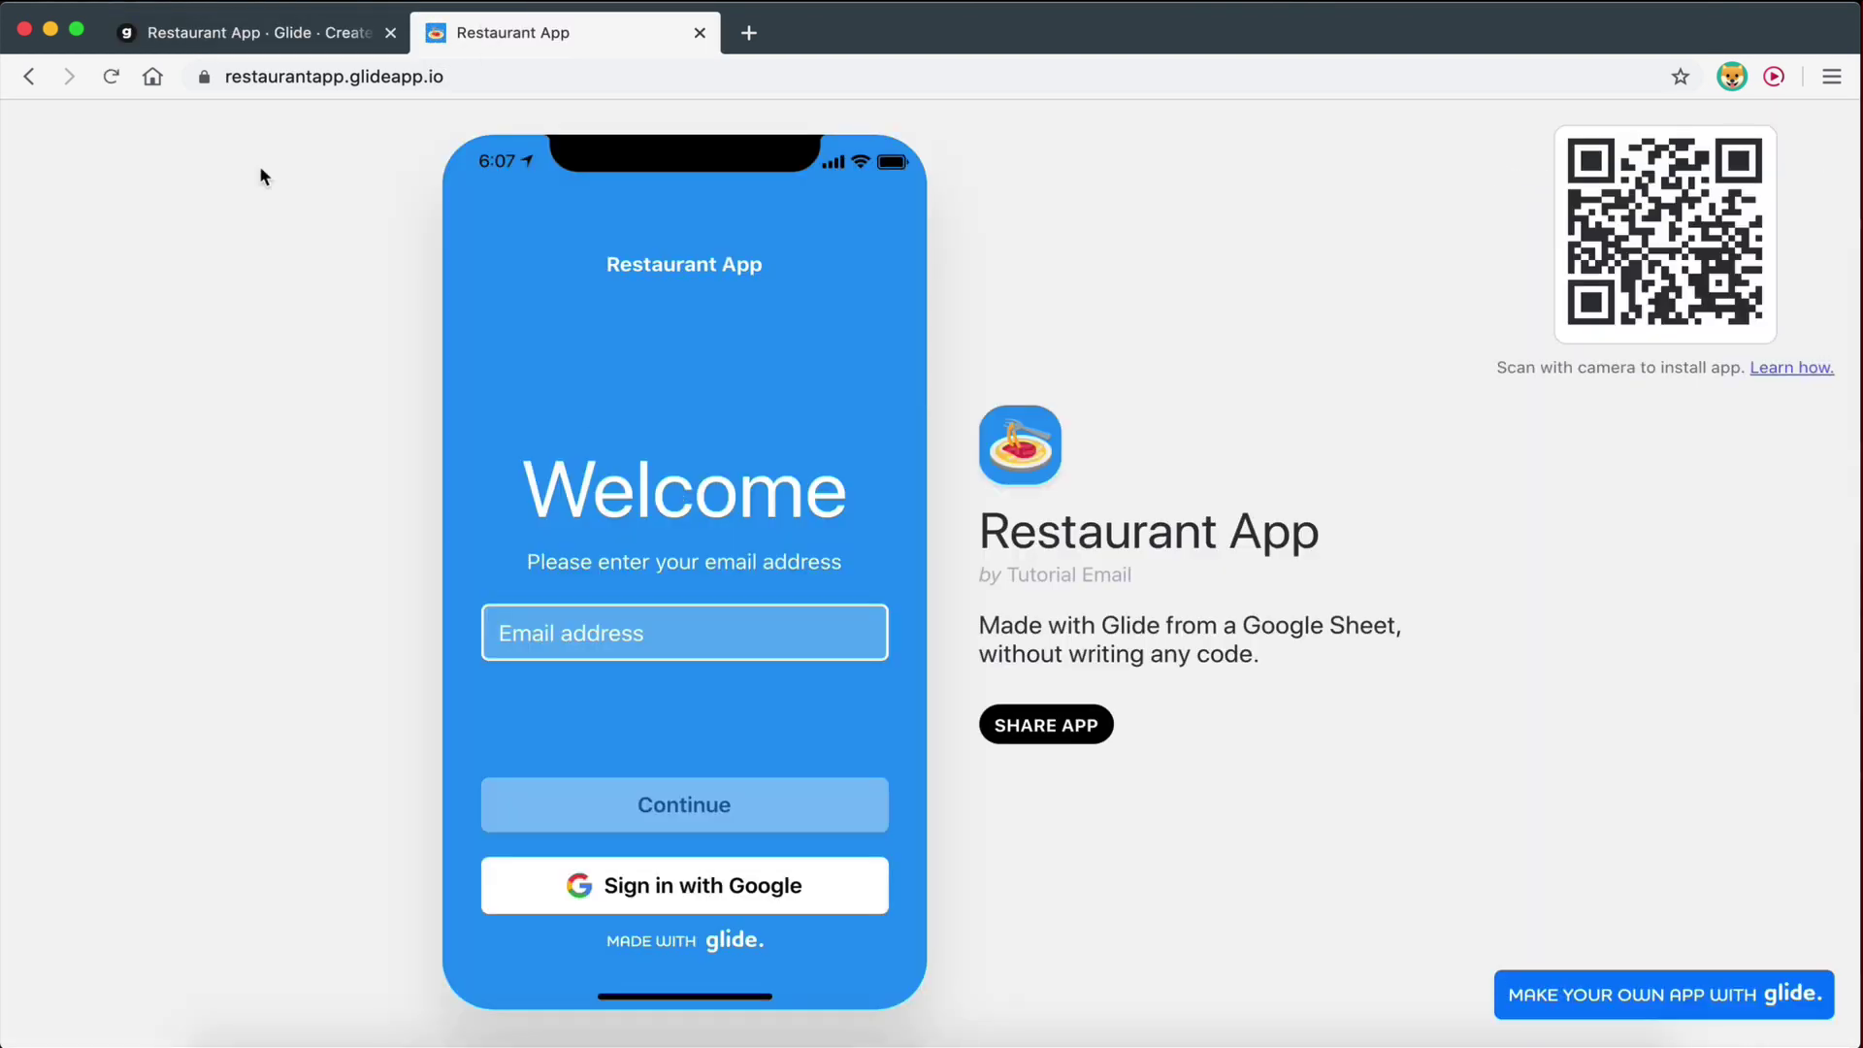
{"action": "left_click", "coordinate": [243, 33]}
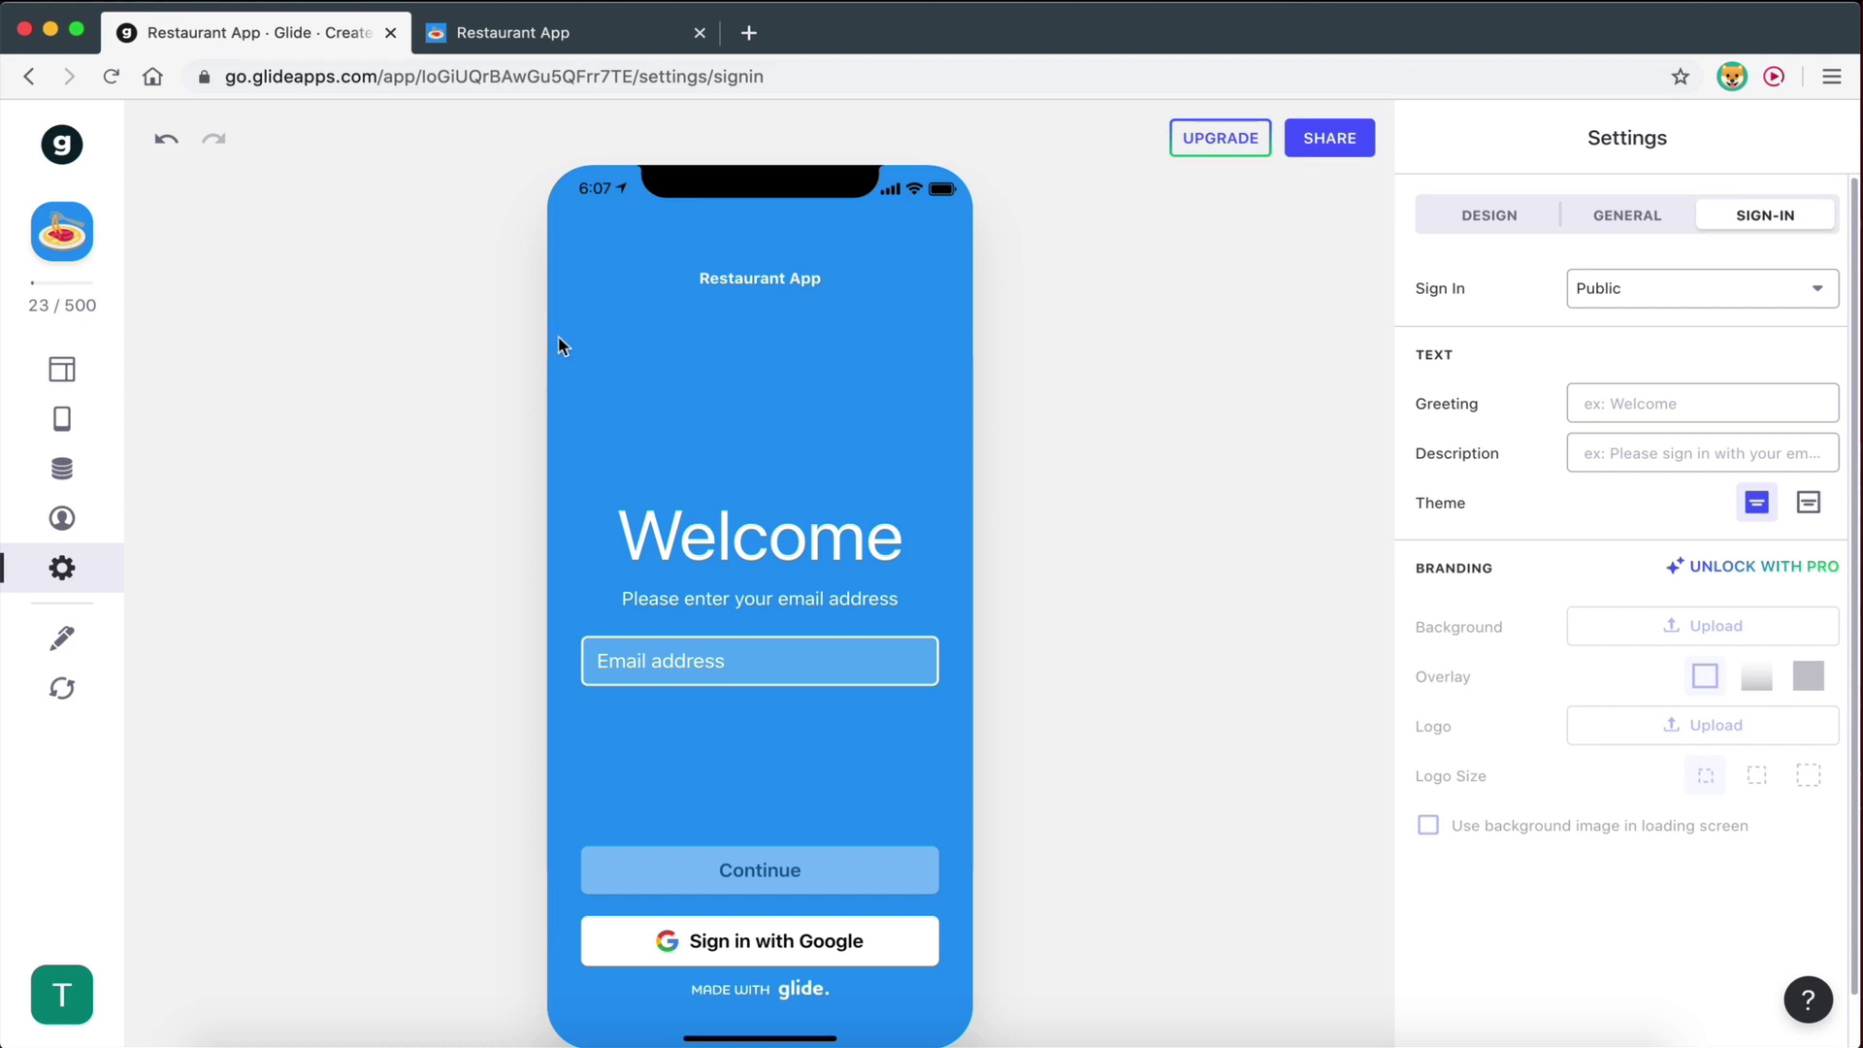
{"action": "left_click", "coordinate": [62, 369]}
{"action": "left_click", "coordinate": [1327, 136]}
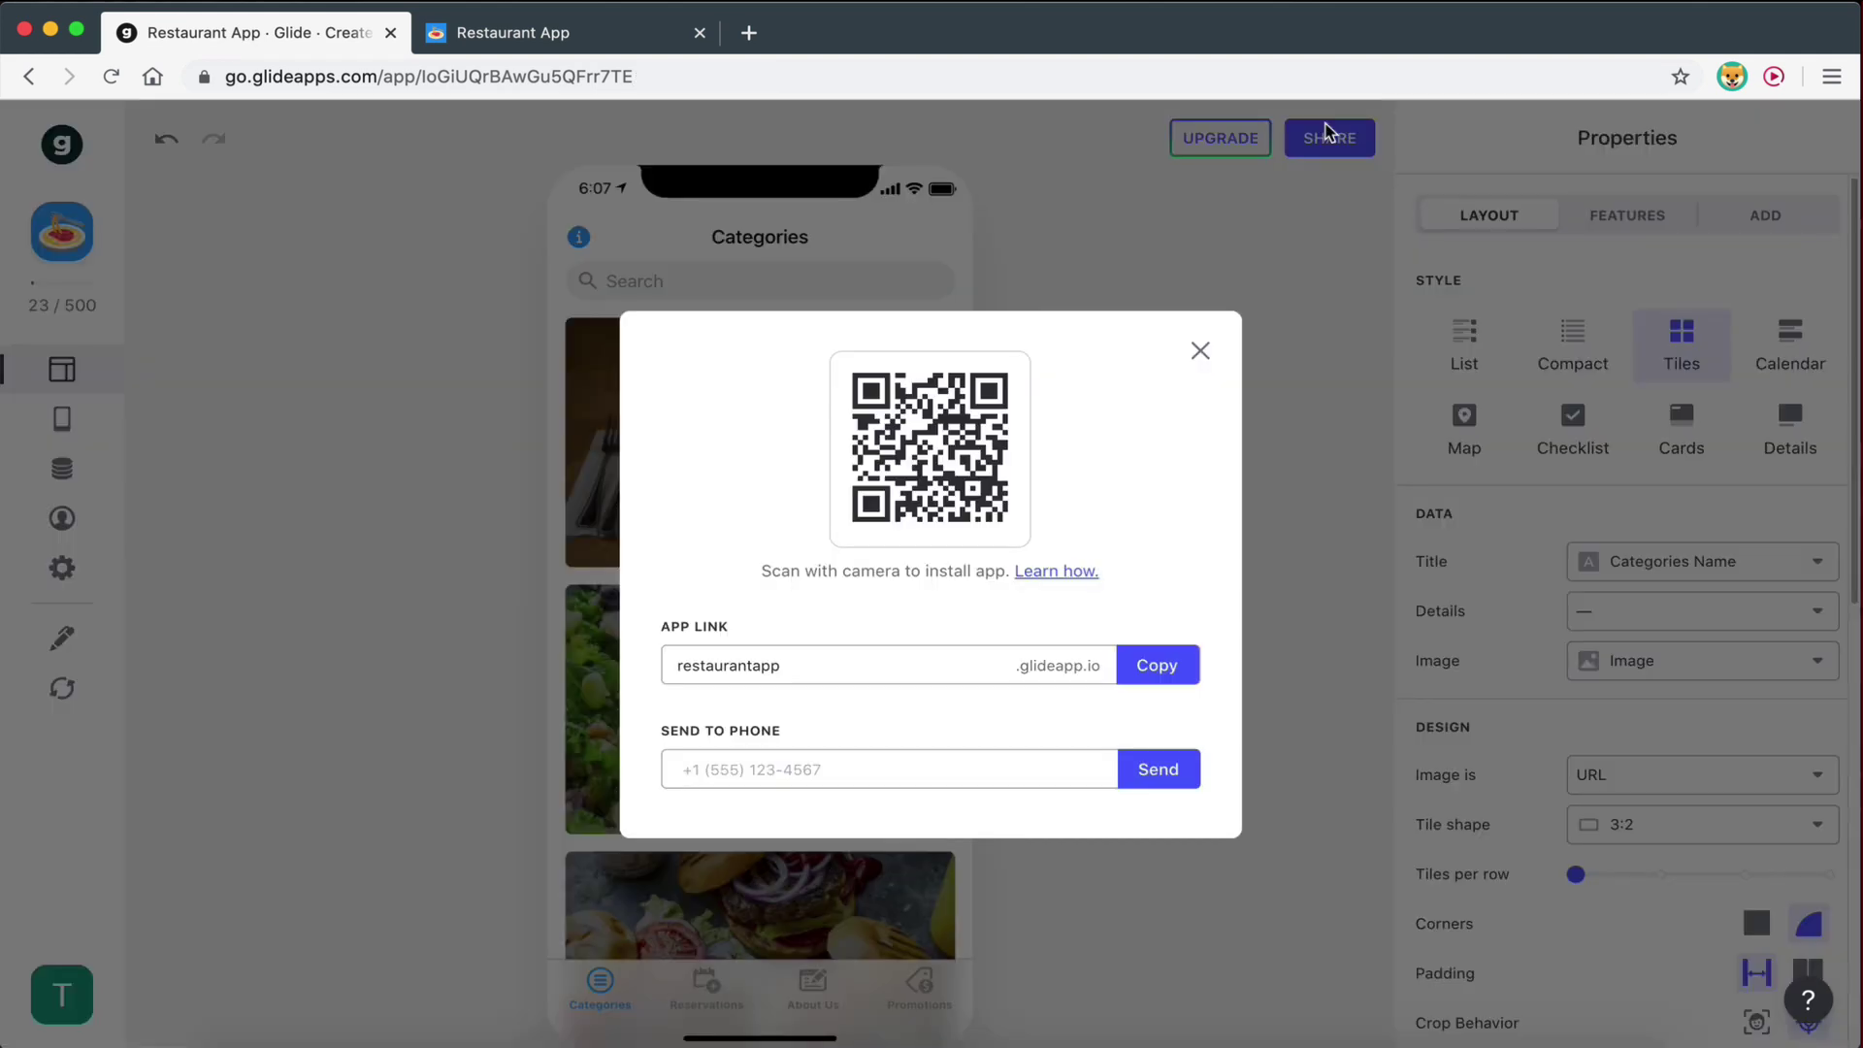
{"action": "left_click", "coordinate": [1154, 664]}
{"action": "key", "text": "ctrl+Tab"}
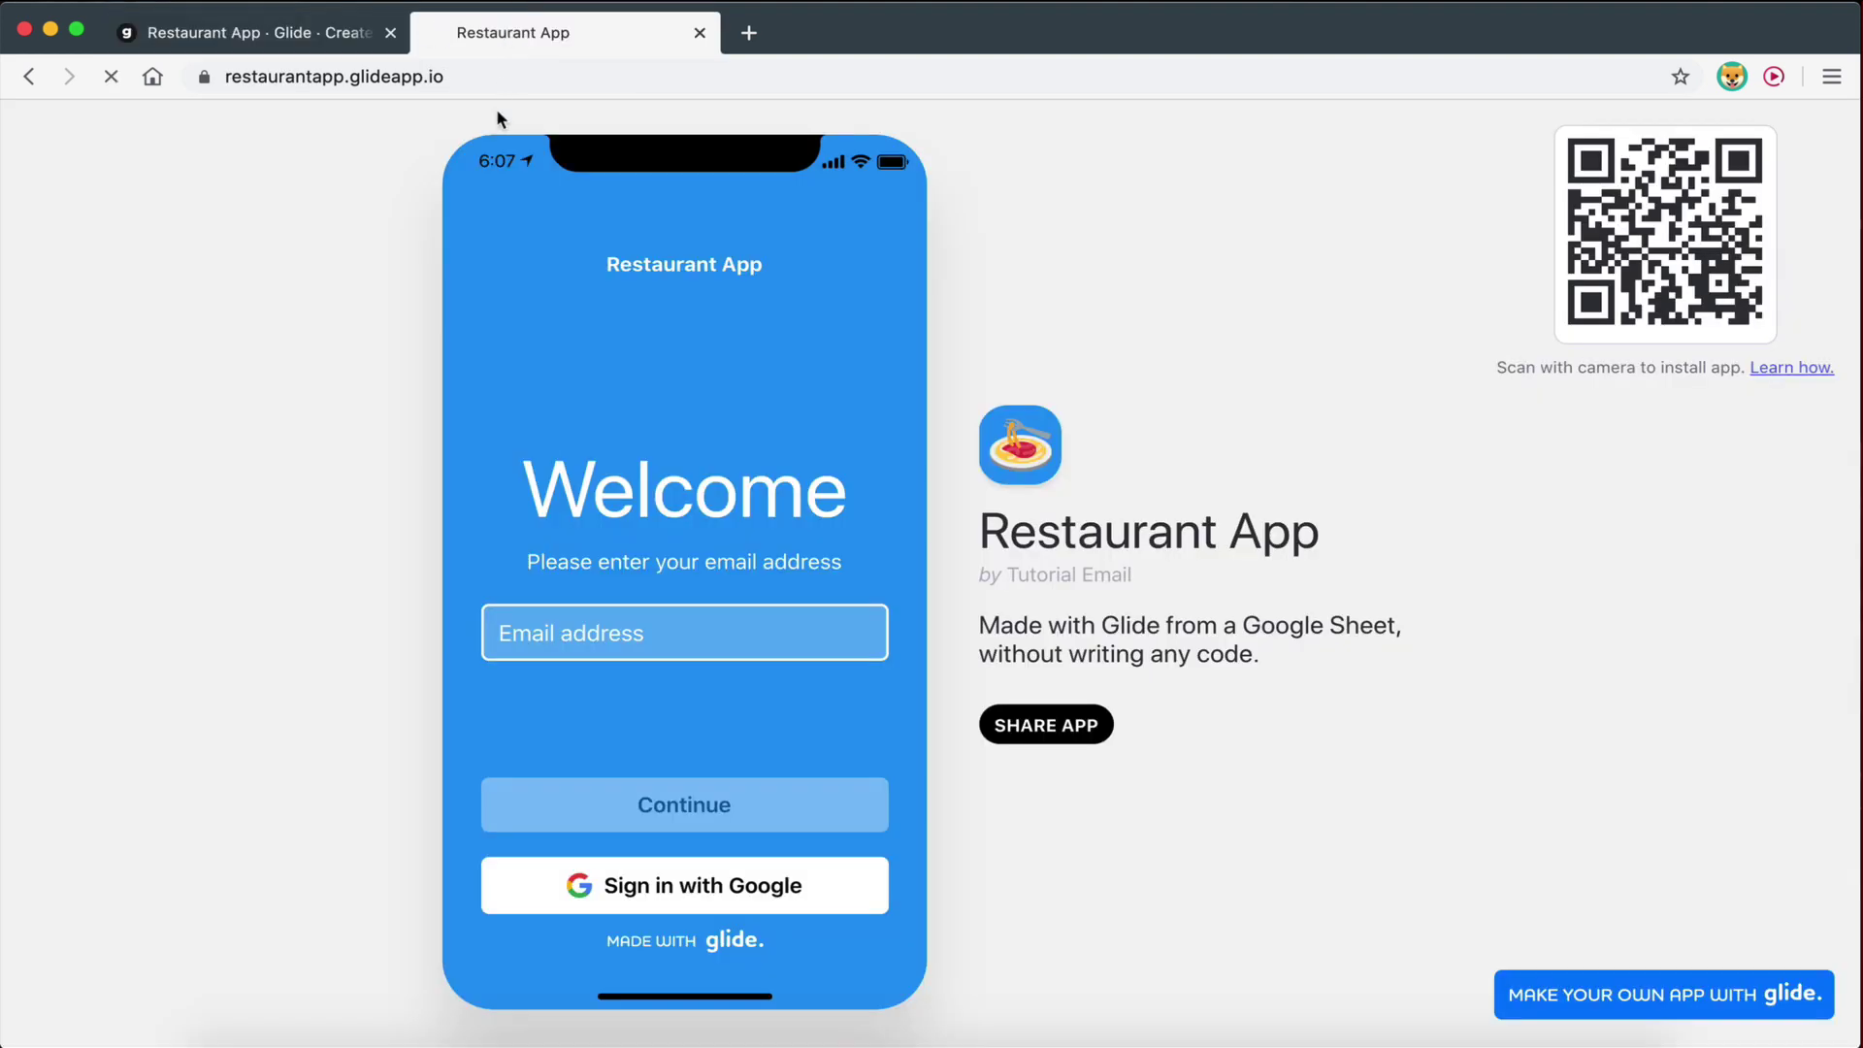
{"action": "left_click", "coordinate": [480, 70]}
{"action": "key", "text": "Return"}
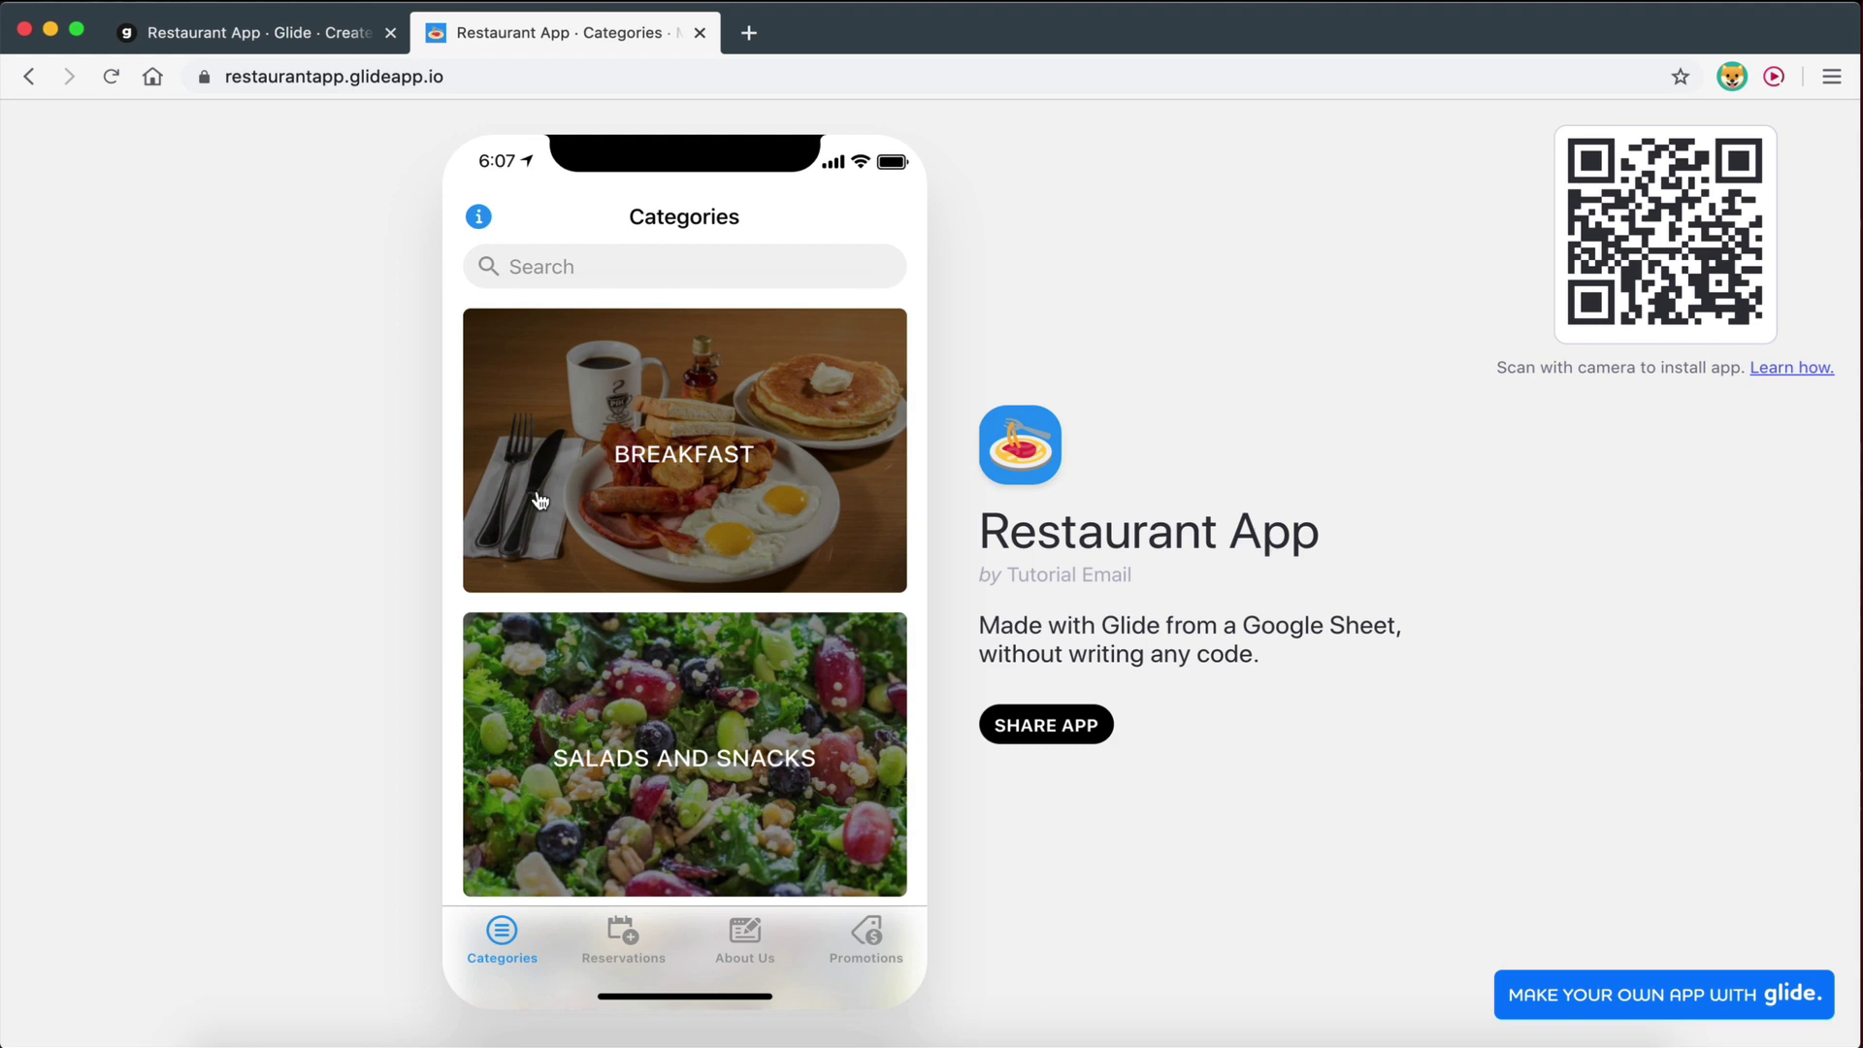
Browse the Categories list in the published app from Breakfast down to Desserts.
{"action": "scroll", "coordinate": [782, 624], "scroll_direction": "down", "scroll_amount": 5}
{"action": "scroll", "coordinate": [783, 624], "scroll_direction": "up", "scroll_amount": 5}
{"action": "scroll", "coordinate": [695, 508], "scroll_direction": "down", "scroll_amount": 5}
{"action": "scroll", "coordinate": [695, 507], "scroll_direction": "up", "scroll_amount": 5}
{"action": "scroll", "coordinate": [695, 504], "scroll_direction": "down", "scroll_amount": 3}
{"action": "scroll", "coordinate": [694, 501], "scroll_direction": "down", "scroll_amount": 3}
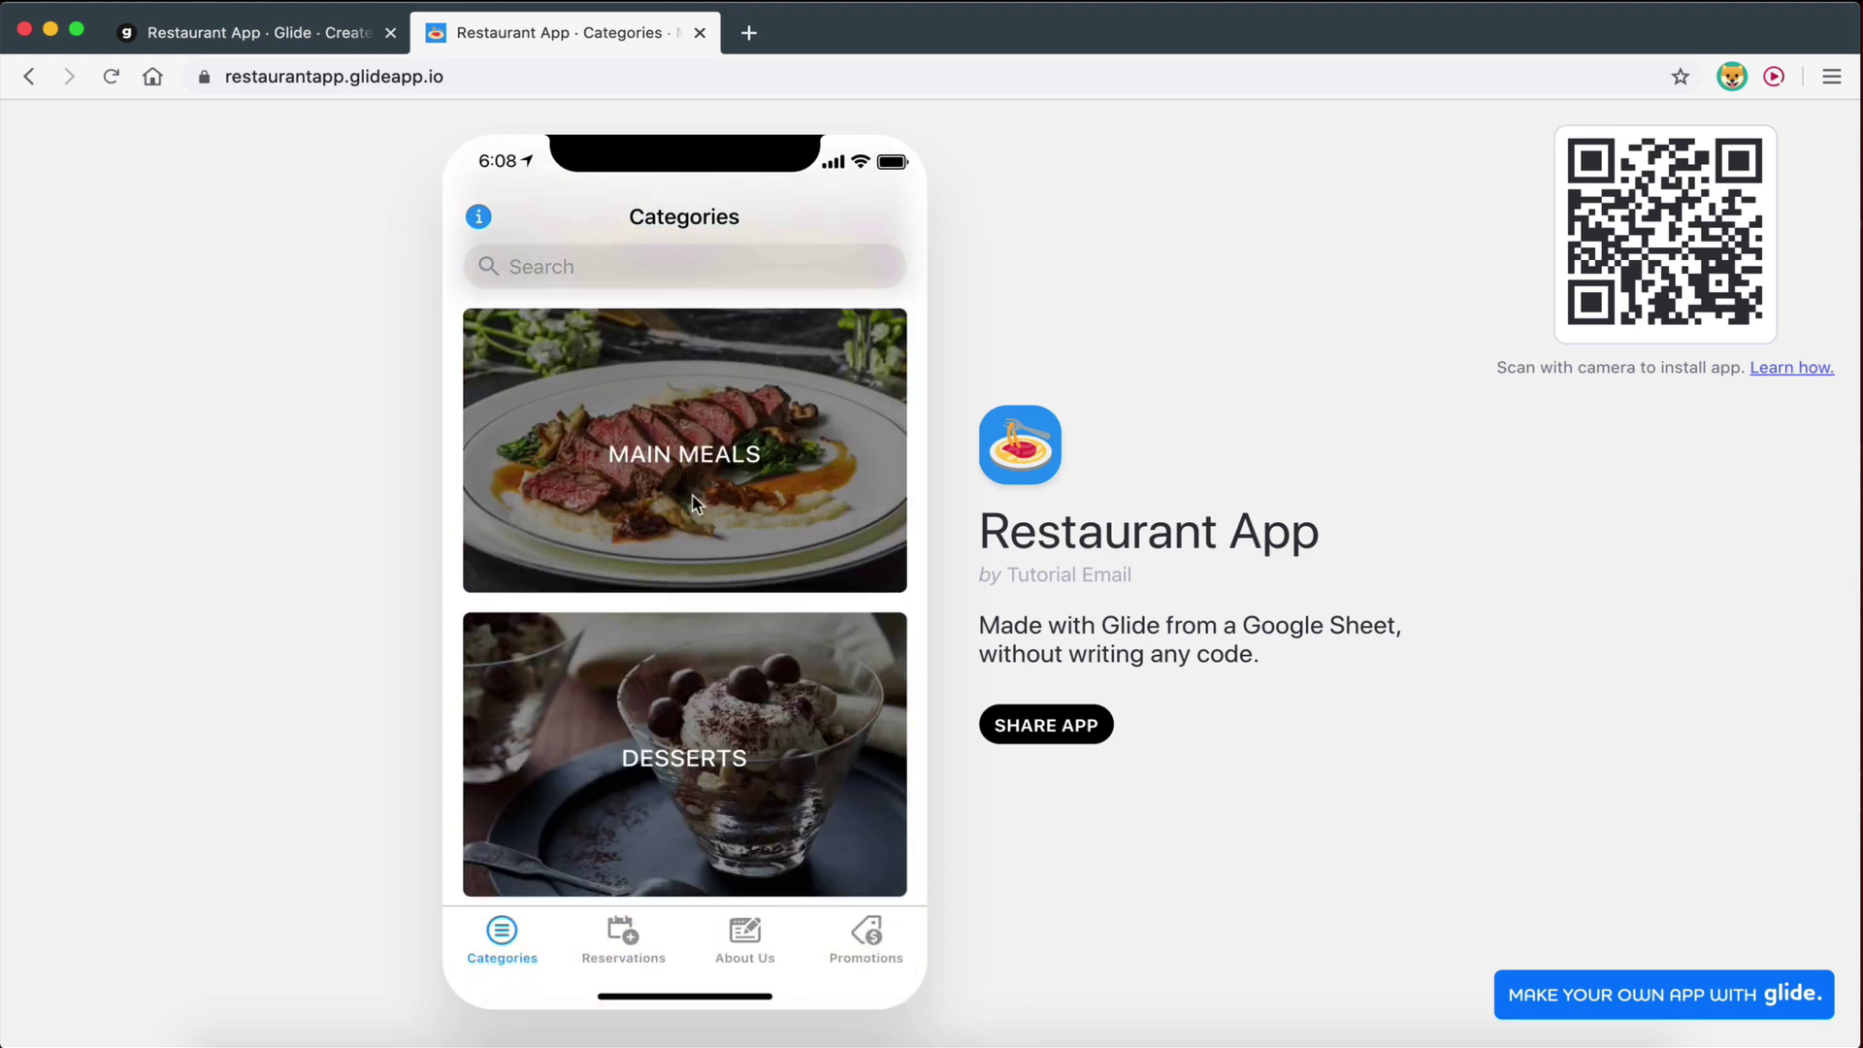
{"action": "scroll", "coordinate": [694, 501], "scroll_direction": "up", "scroll_amount": 5}
{"action": "scroll", "coordinate": [695, 500], "scroll_direction": "down", "scroll_amount": 1}
{"action": "scroll", "coordinate": [694, 501], "scroll_direction": "up", "scroll_amount": 1}
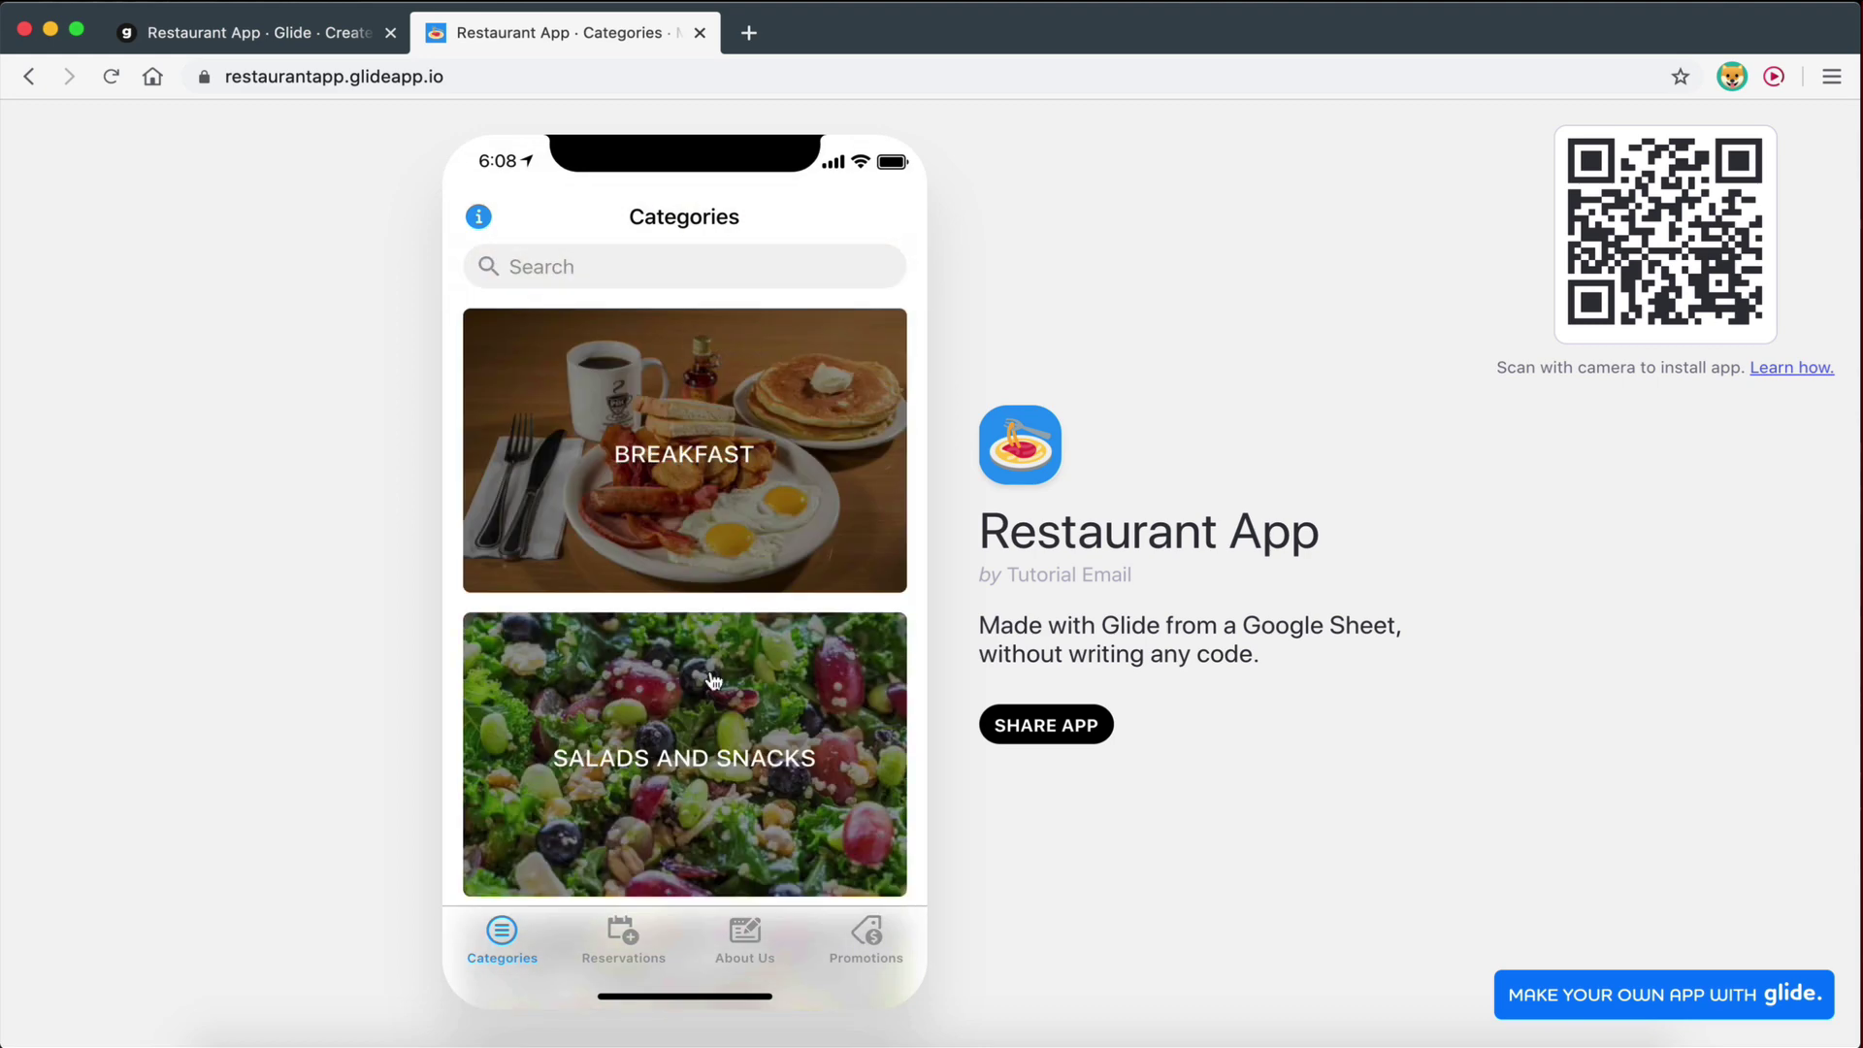
{"action": "scroll", "coordinate": [680, 543], "scroll_direction": "down", "scroll_amount": 3}
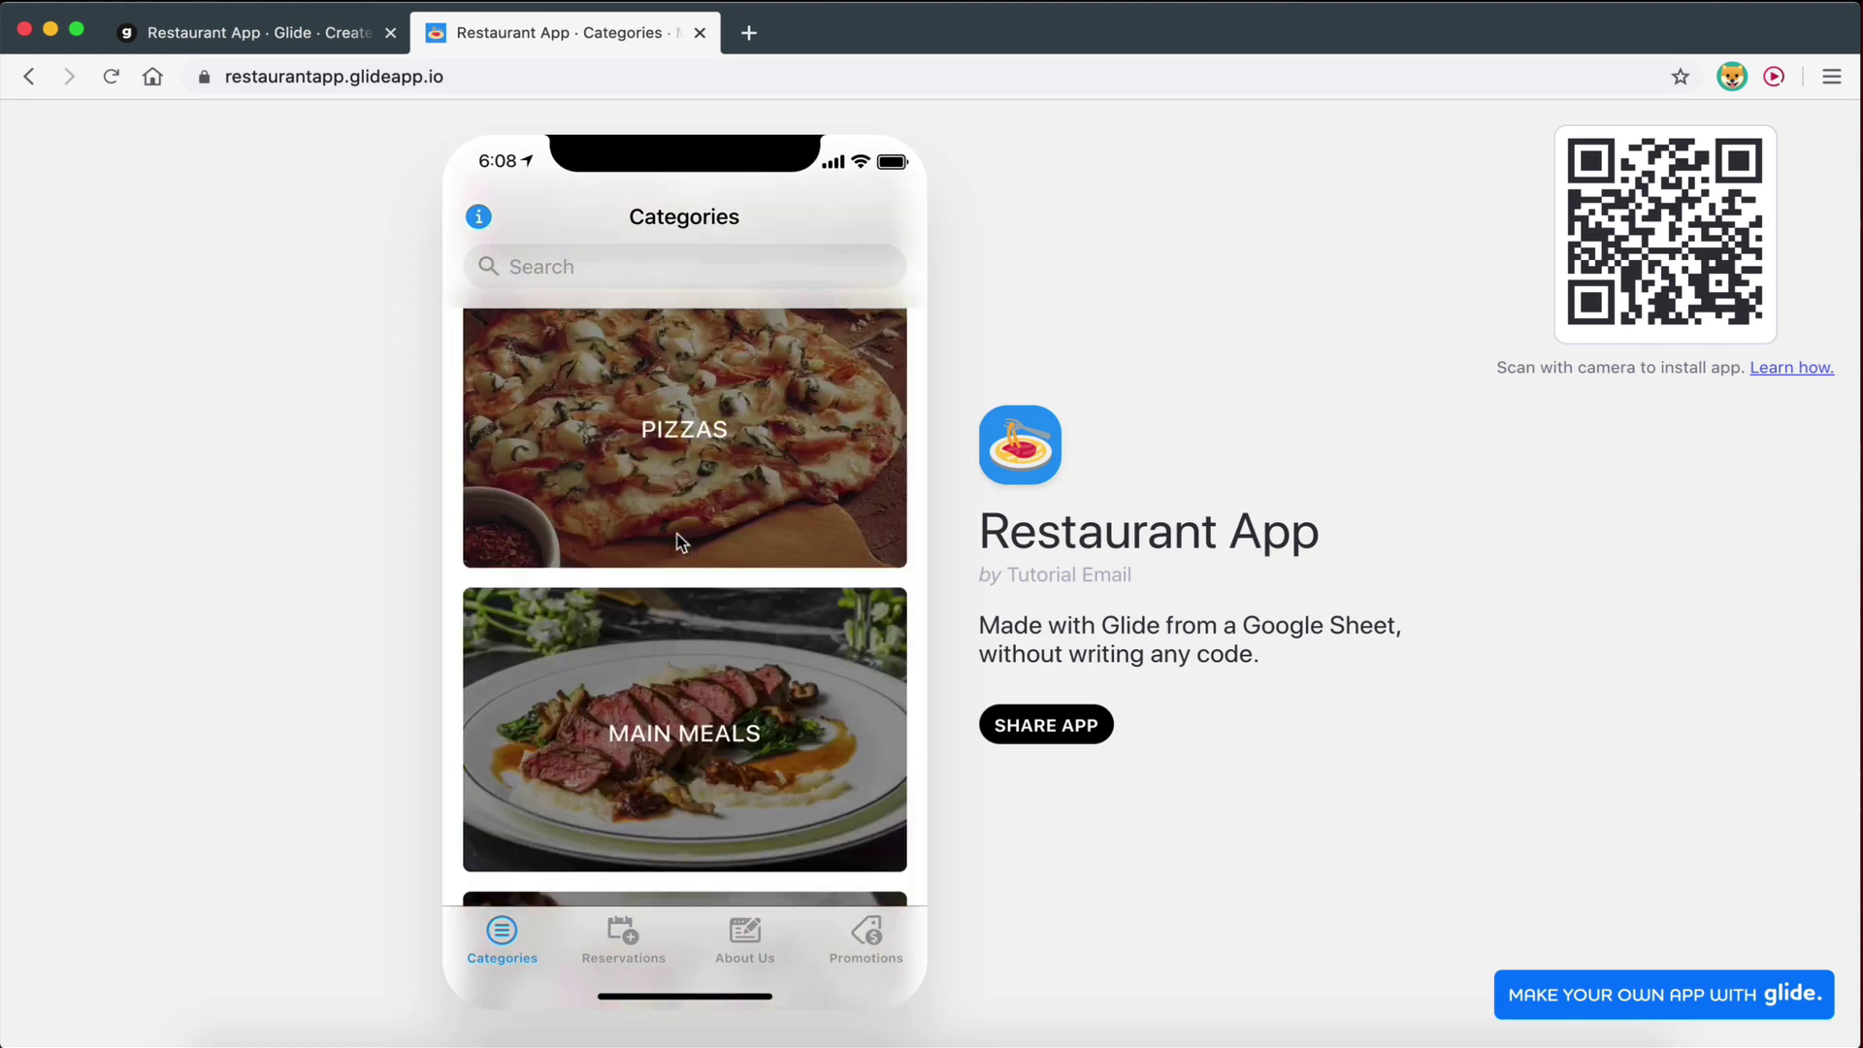
{"action": "scroll", "coordinate": [681, 541], "scroll_direction": "up", "scroll_amount": 3}
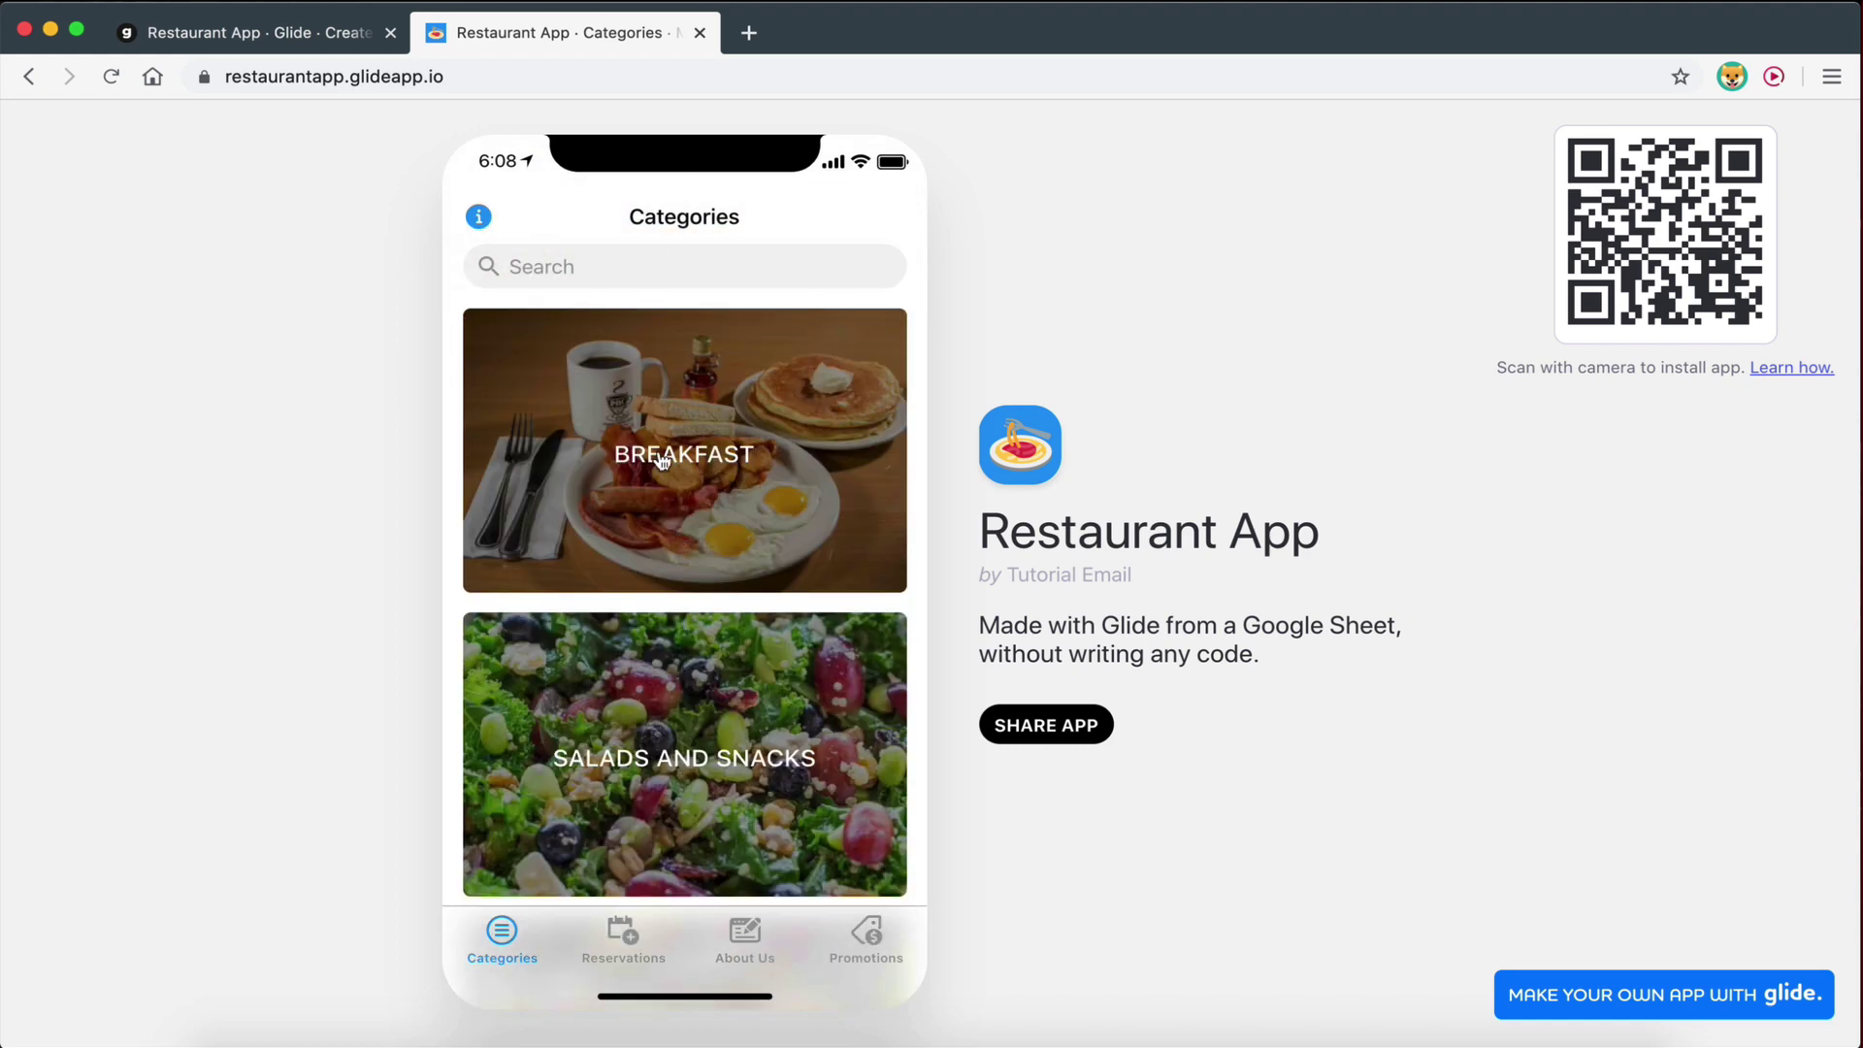
{"action": "scroll", "coordinate": [533, 572], "scroll_direction": "down", "scroll_amount": 2}
{"action": "scroll", "coordinate": [537, 572], "scroll_direction": "up", "scroll_amount": 2}
{"action": "scroll", "coordinate": [650, 672], "scroll_direction": "down", "scroll_amount": 5}
{"action": "scroll", "coordinate": [650, 672], "scroll_direction": "up", "scroll_amount": 5}
{"action": "scroll", "coordinate": [679, 582], "scroll_direction": "down", "scroll_amount": 1}
{"action": "scroll", "coordinate": [679, 582], "scroll_direction": "up", "scroll_amount": 1}
Return to the Glide editor and allow opening the app in tablet/desktop mode in the general settings.
{"action": "left_click", "coordinate": [288, 11]}
{"action": "left_click", "coordinate": [1195, 355]}
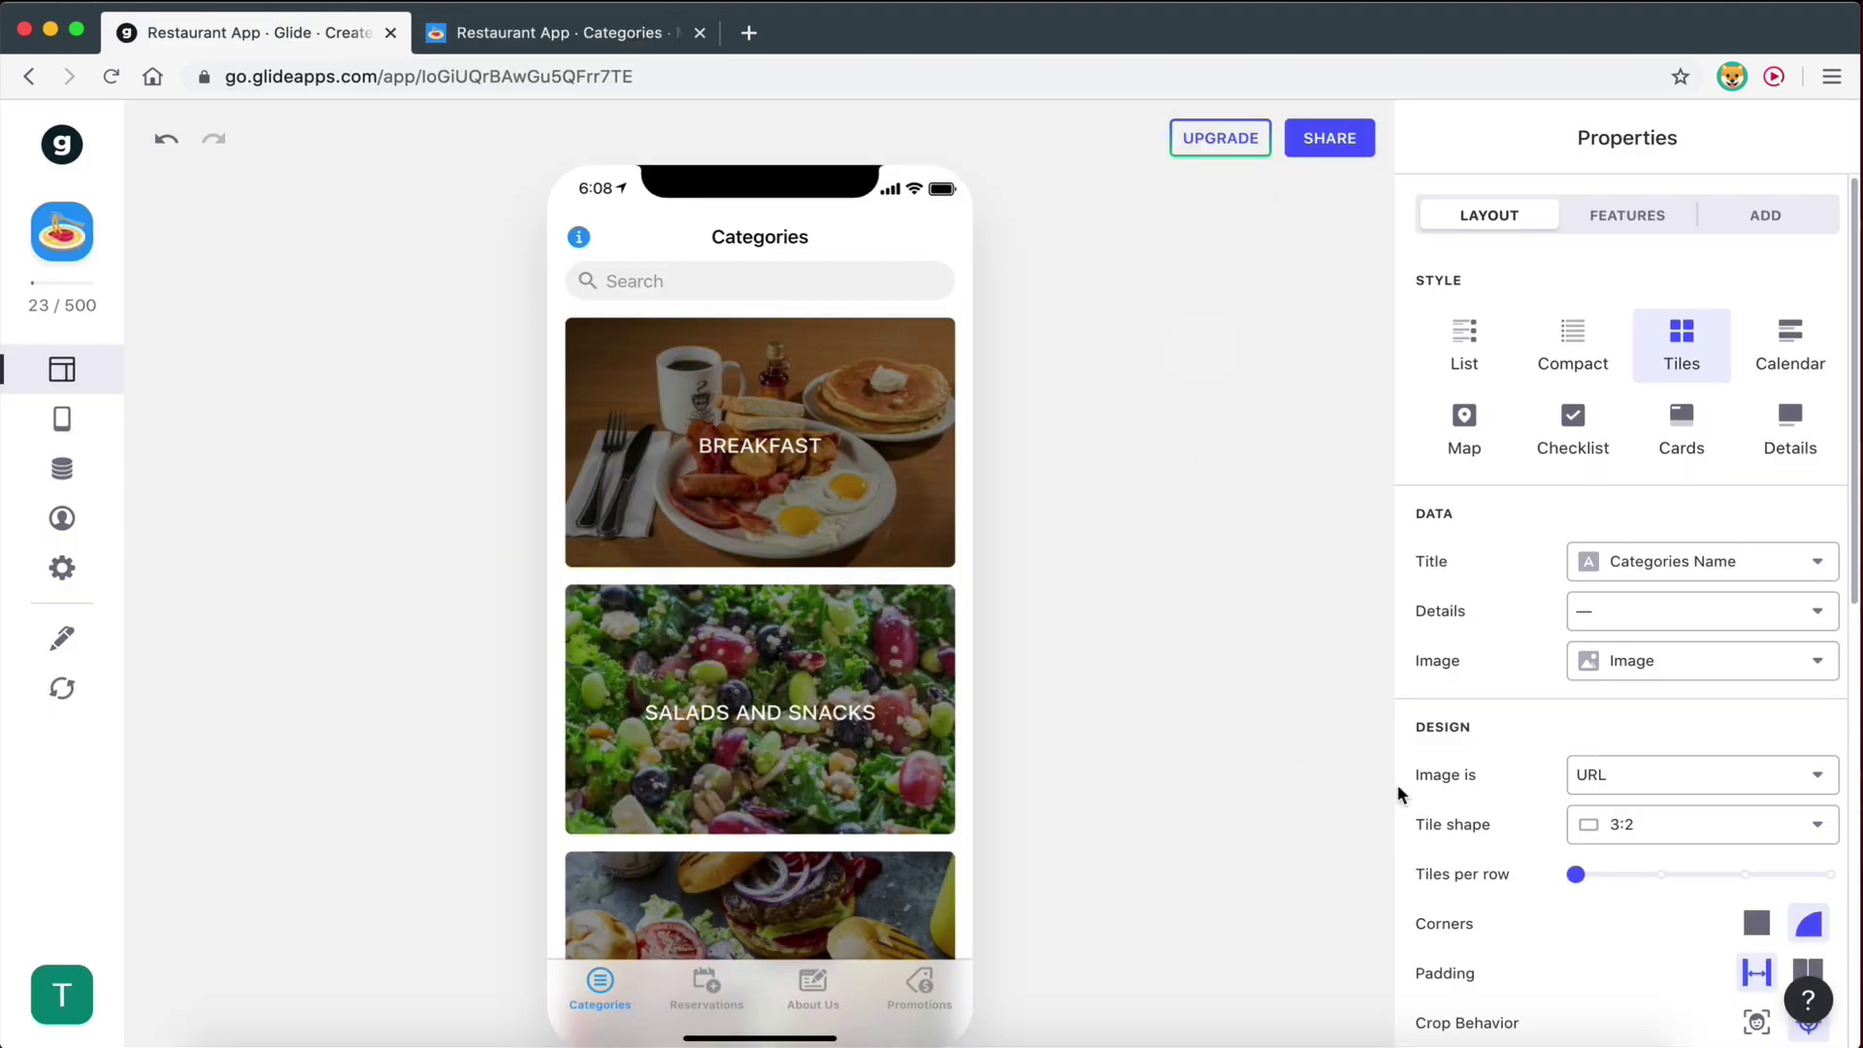
{"action": "scroll", "coordinate": [1585, 765], "scroll_direction": "down", "scroll_amount": 10}
{"action": "scroll", "coordinate": [1585, 766], "scroll_direction": "up", "scroll_amount": 10}
{"action": "left_click", "coordinate": [61, 571]}
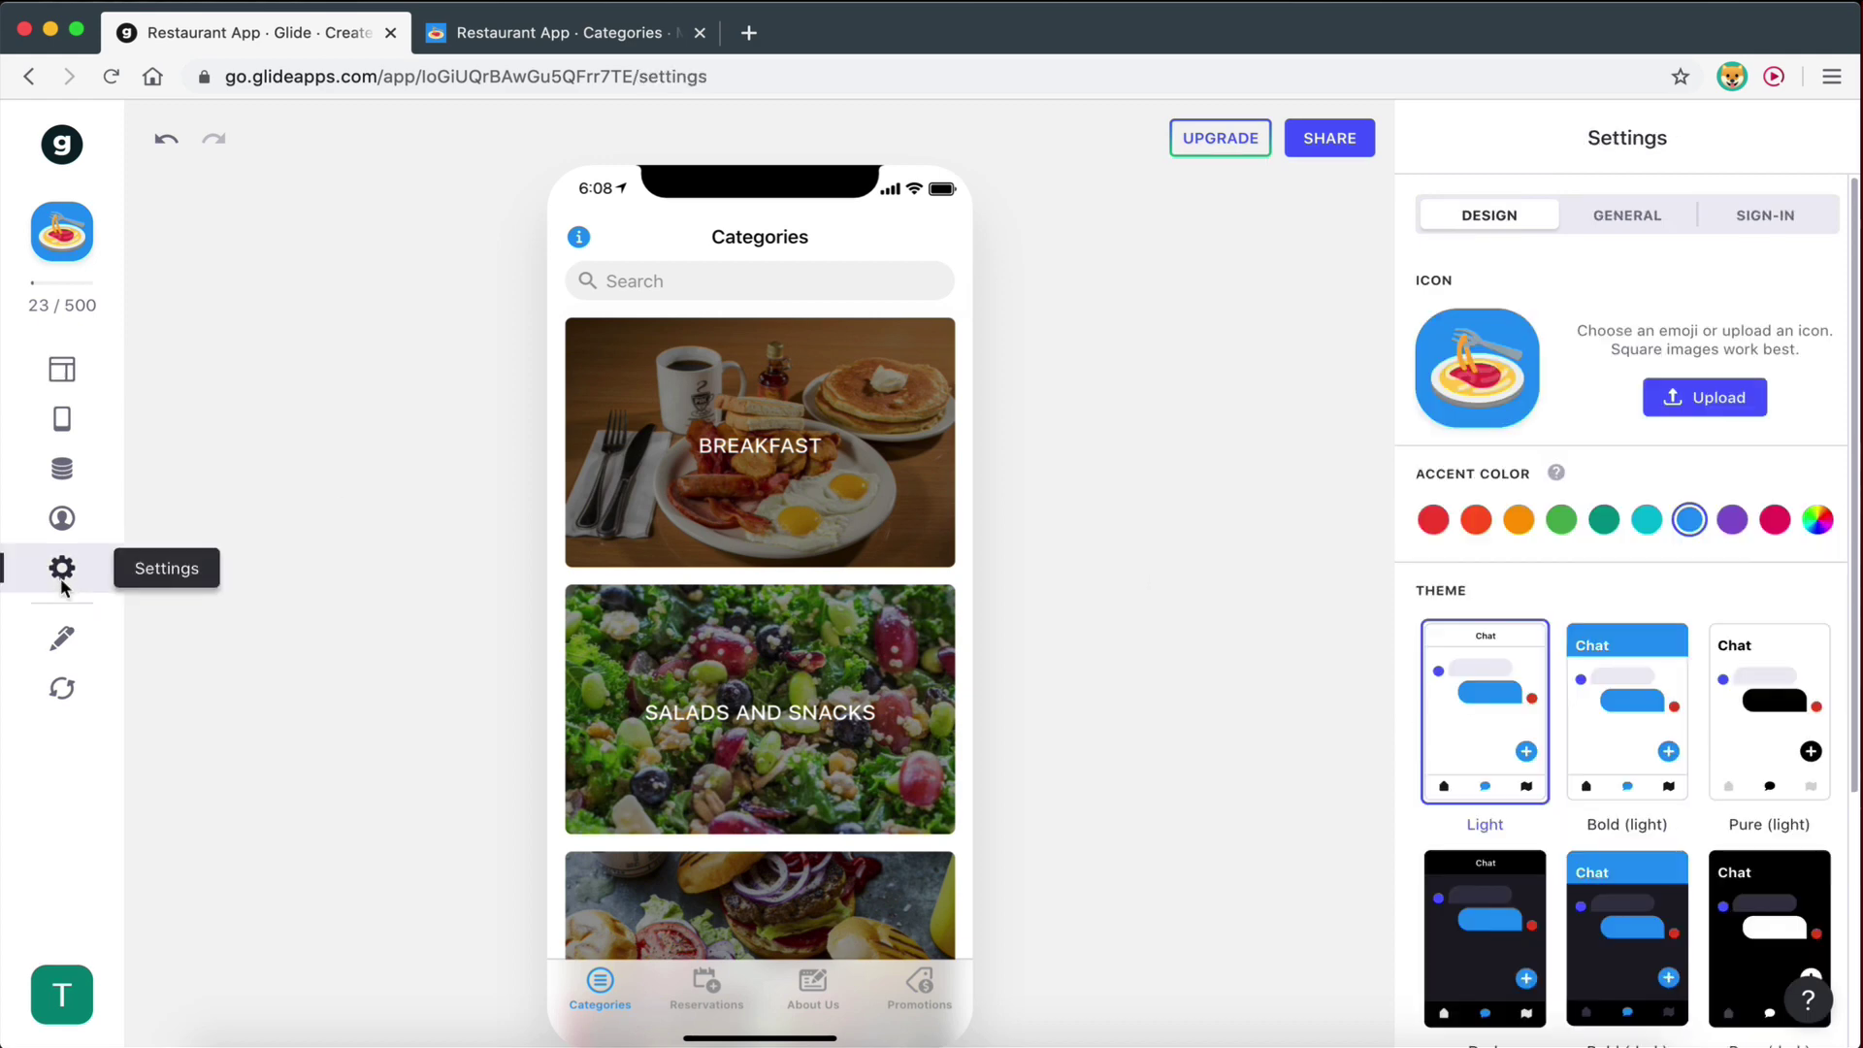
{"action": "left_click", "coordinate": [1637, 234]}
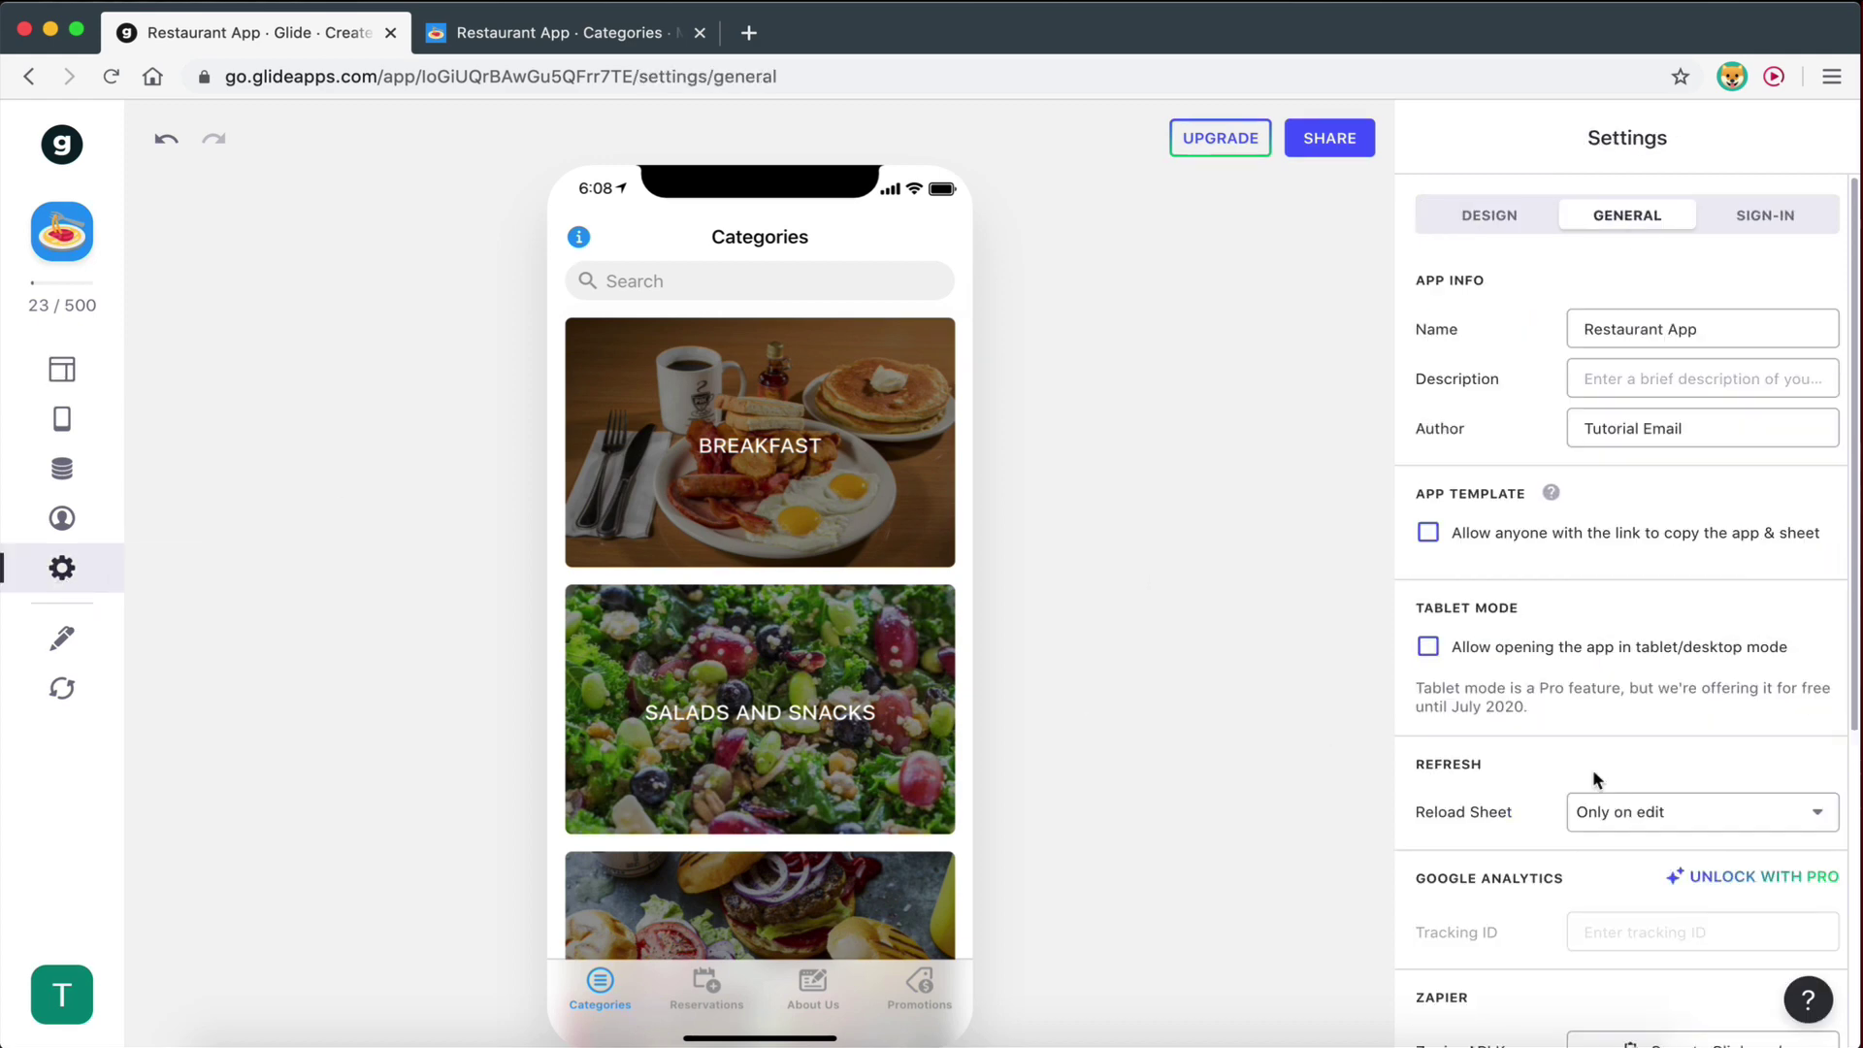
{"action": "scroll", "coordinate": [1592, 769], "scroll_direction": "down", "scroll_amount": 5}
{"action": "scroll", "coordinate": [1592, 768], "scroll_direction": "up", "scroll_amount": 3}
{"action": "scroll", "coordinate": [1592, 769], "scroll_direction": "up", "scroll_amount": 3}
{"action": "left_click", "coordinate": [1428, 646]}
Reload the published app and show it in fullscreen.
{"action": "left_click", "coordinate": [495, 32]}
{"action": "key", "text": "super+r"}
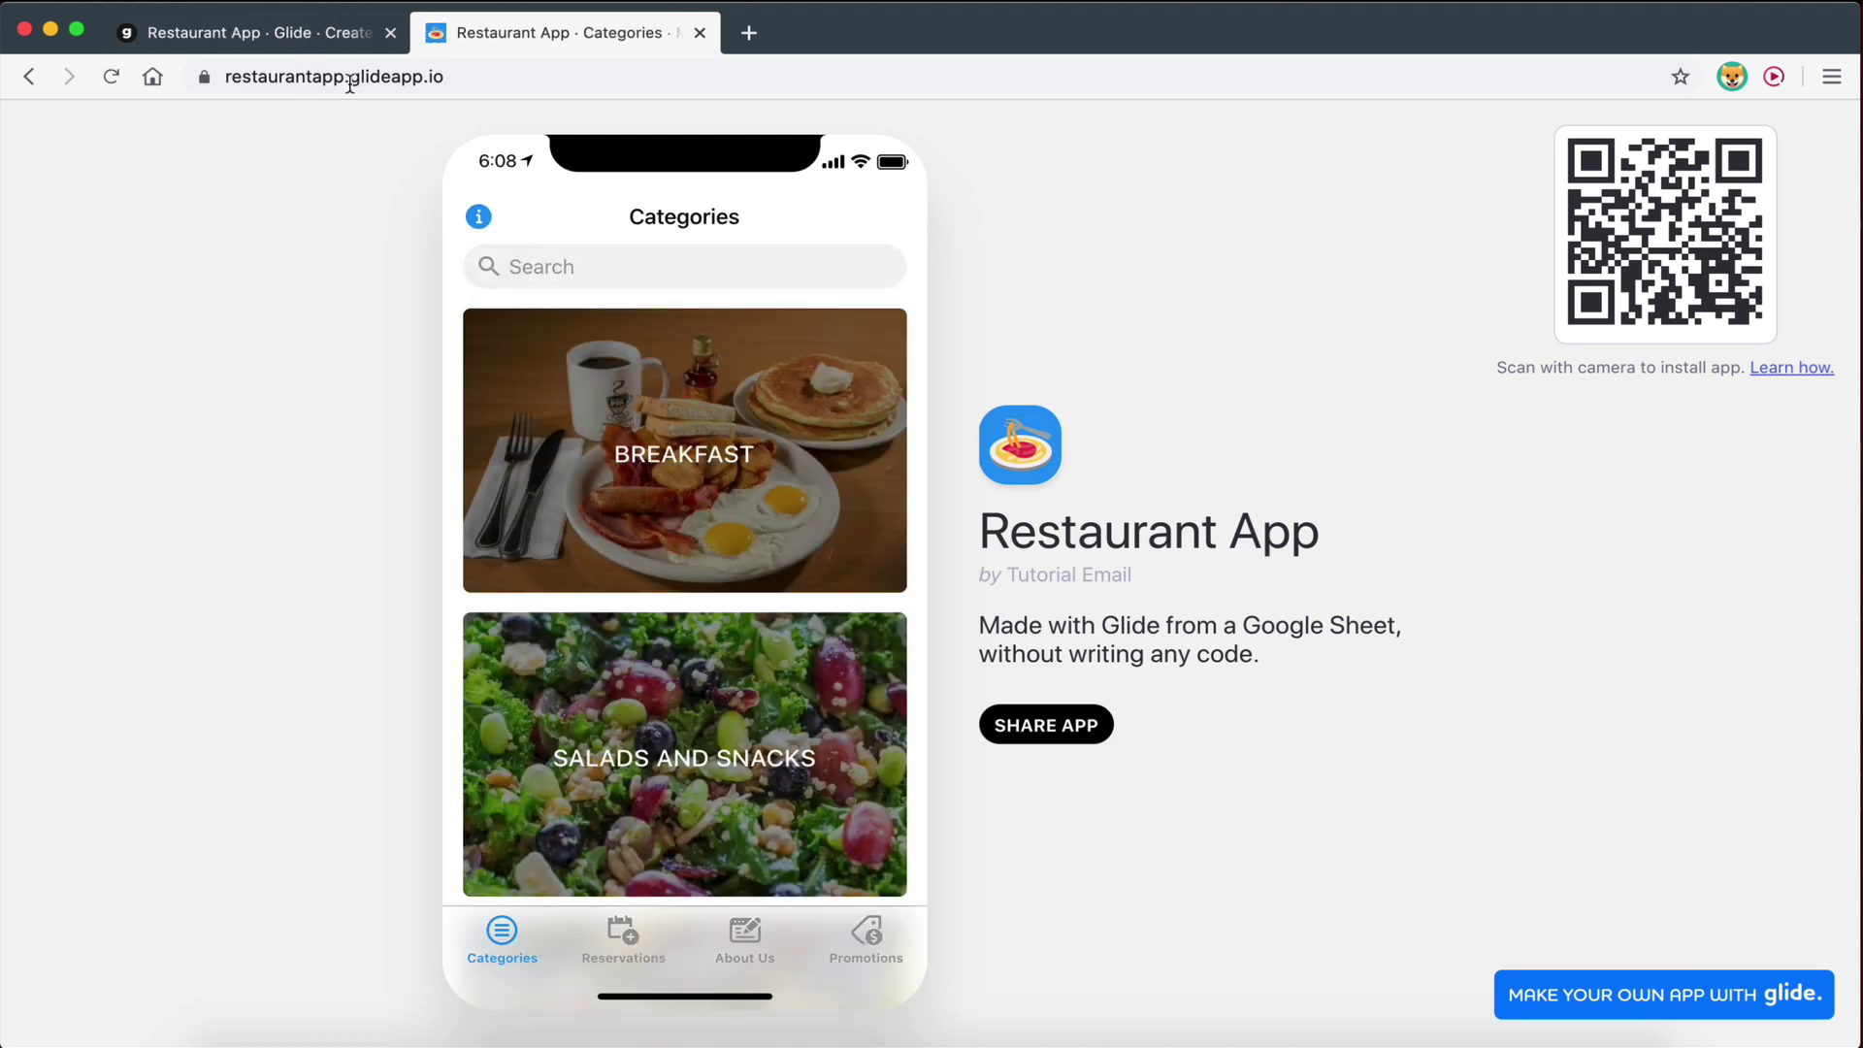
{"action": "left_click", "coordinate": [302, 39]}
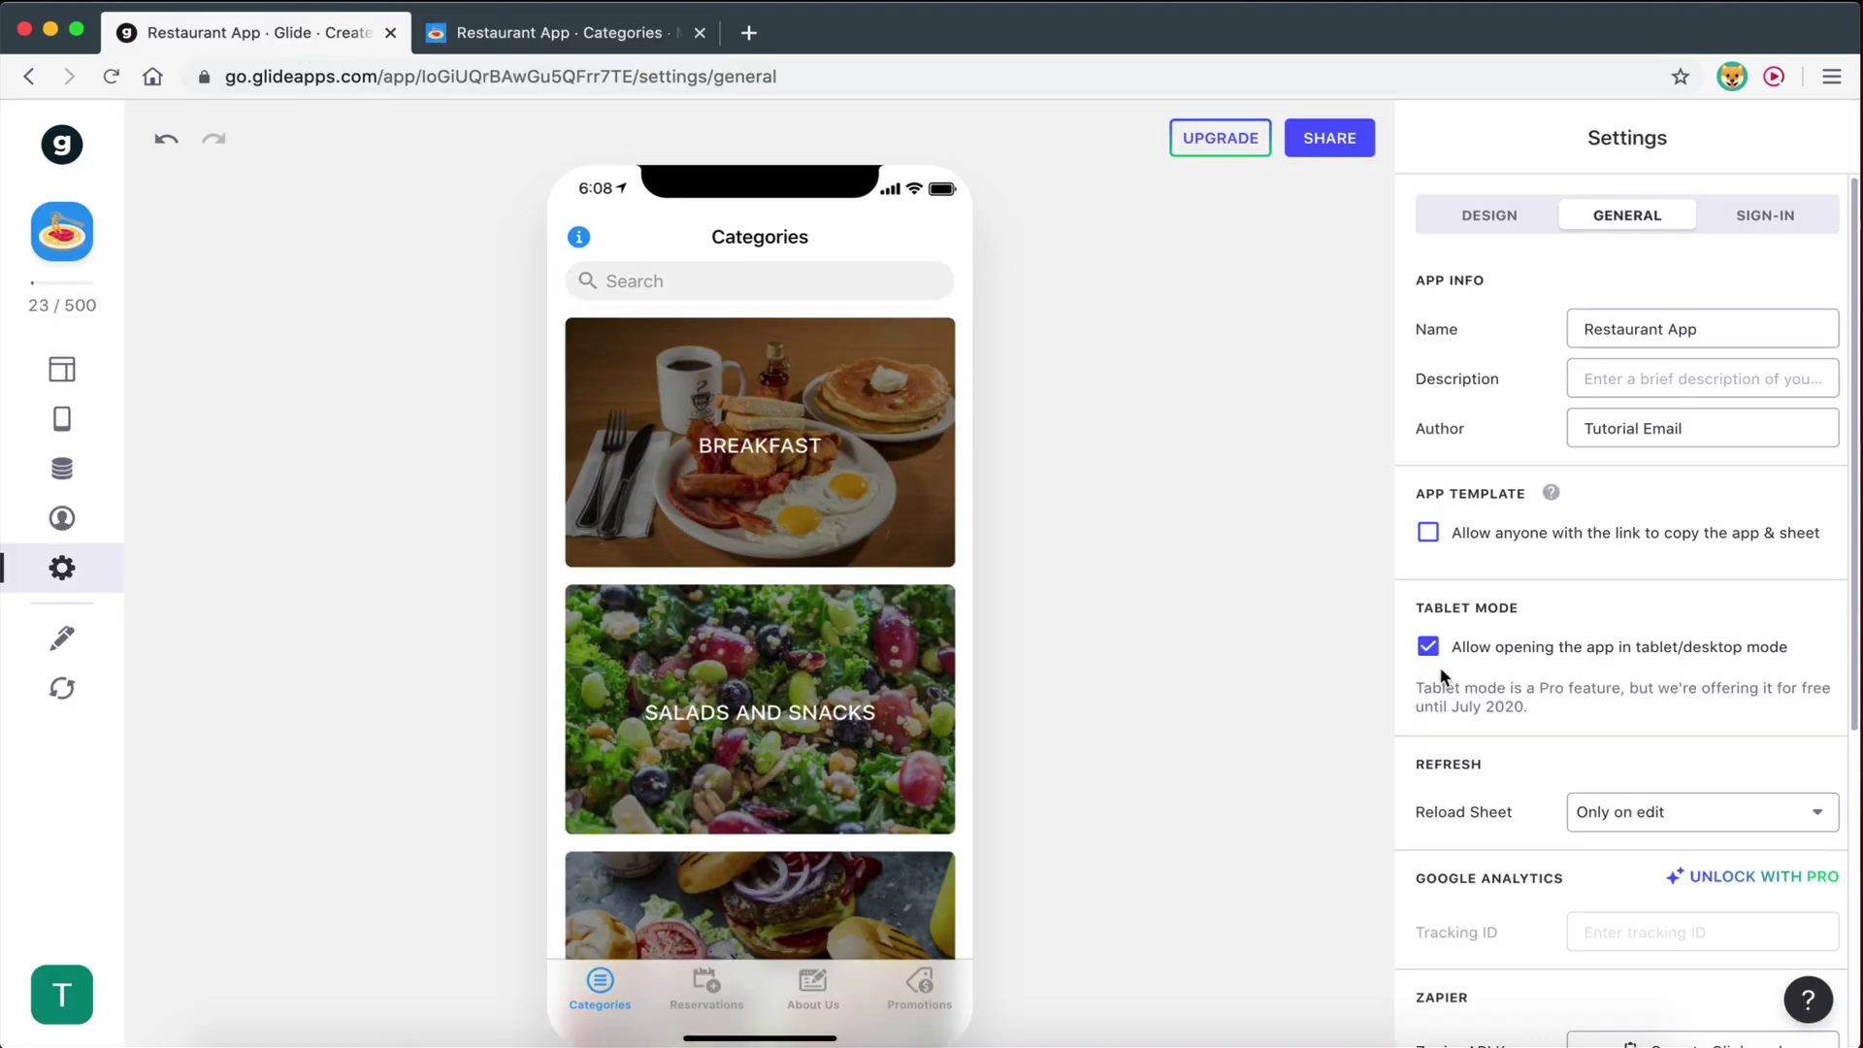
{"action": "left_click", "coordinate": [554, 29]}
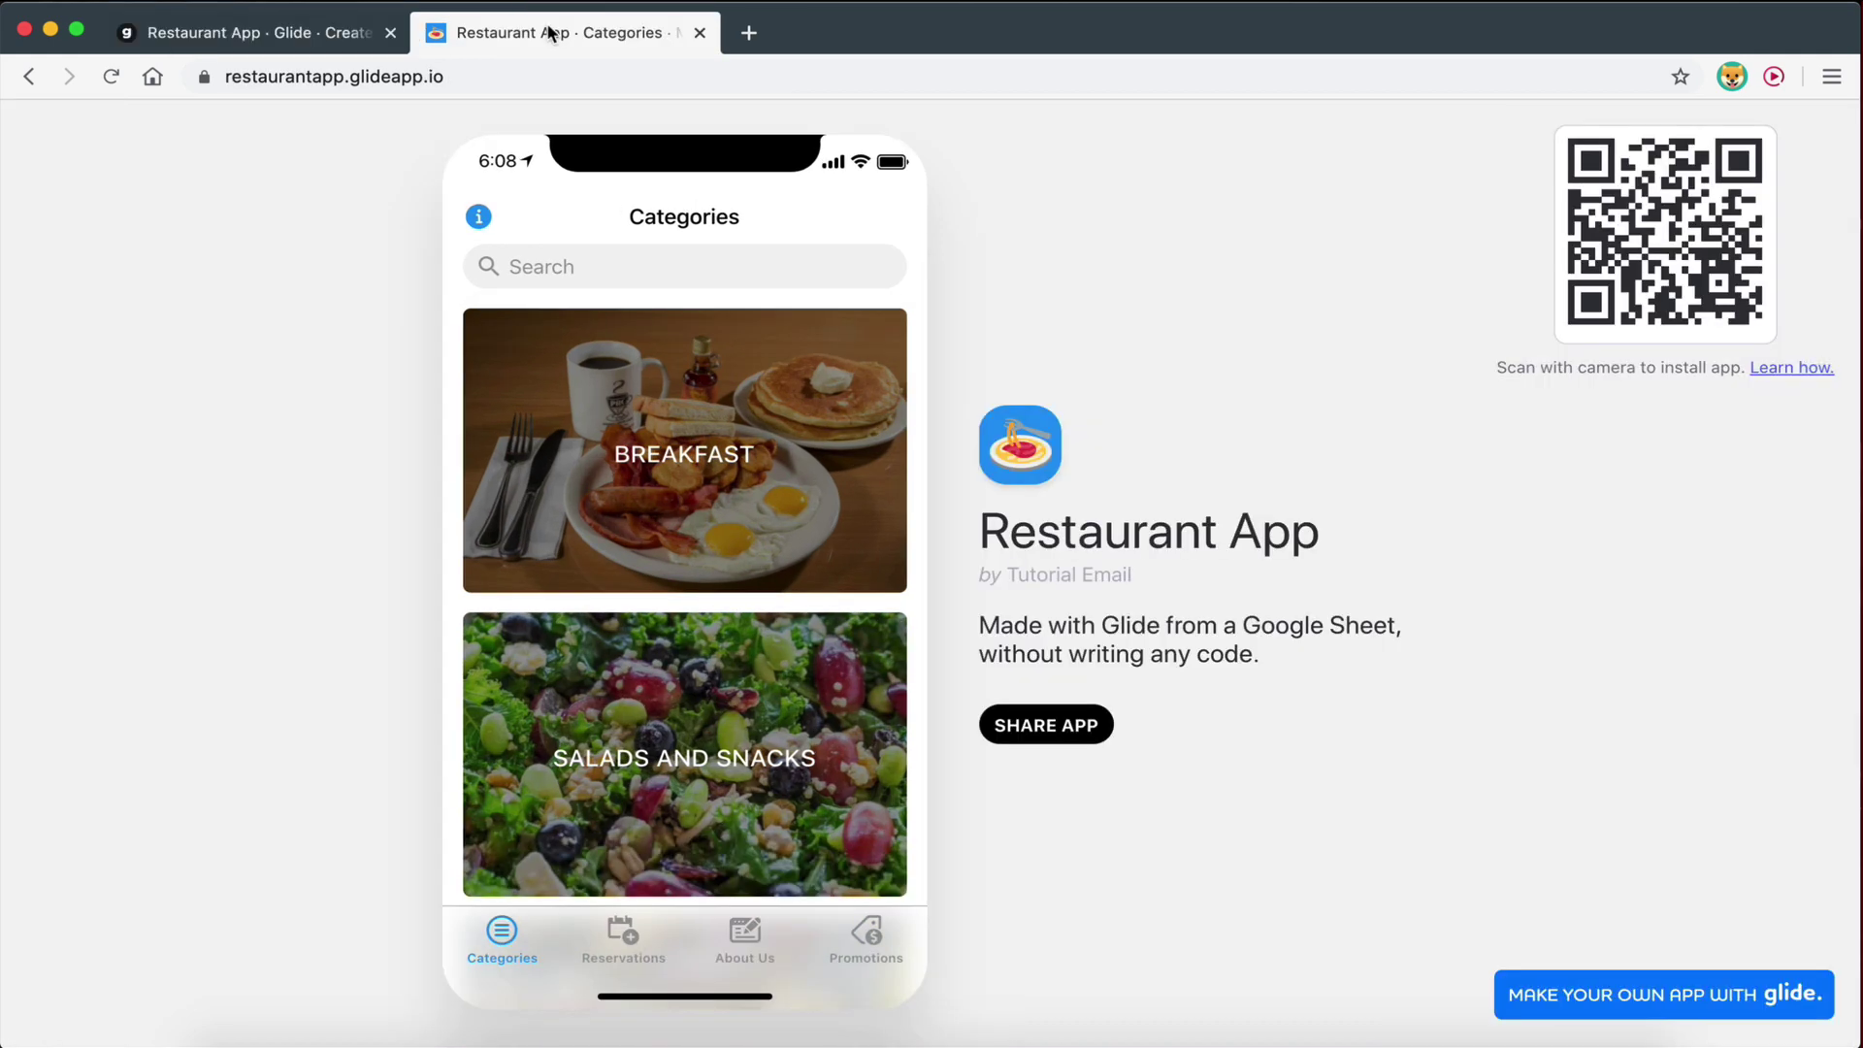
{"action": "key", "text": "super+r"}
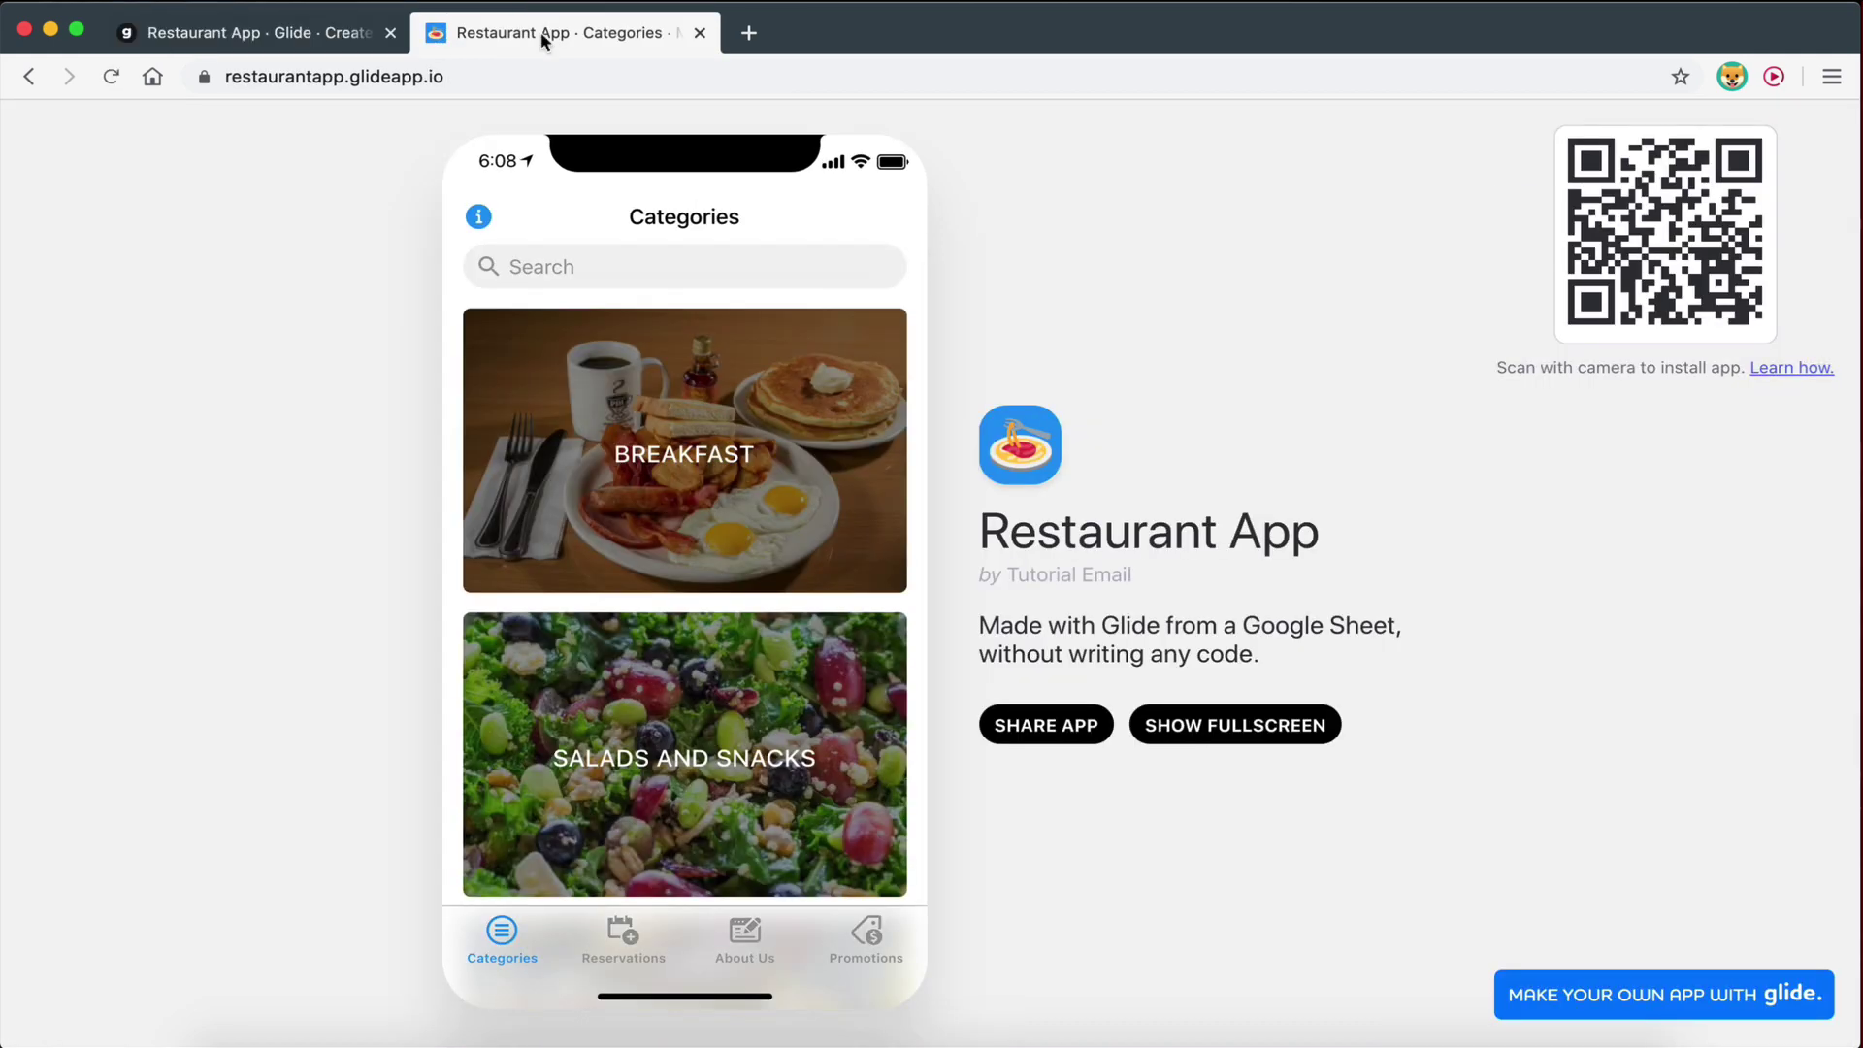
{"action": "left_click", "coordinate": [484, 76]}
{"action": "key", "text": "Return"}
{"action": "left_click", "coordinate": [301, 35]}
{"action": "left_click", "coordinate": [488, 41]}
{"action": "left_click", "coordinate": [1242, 727]}
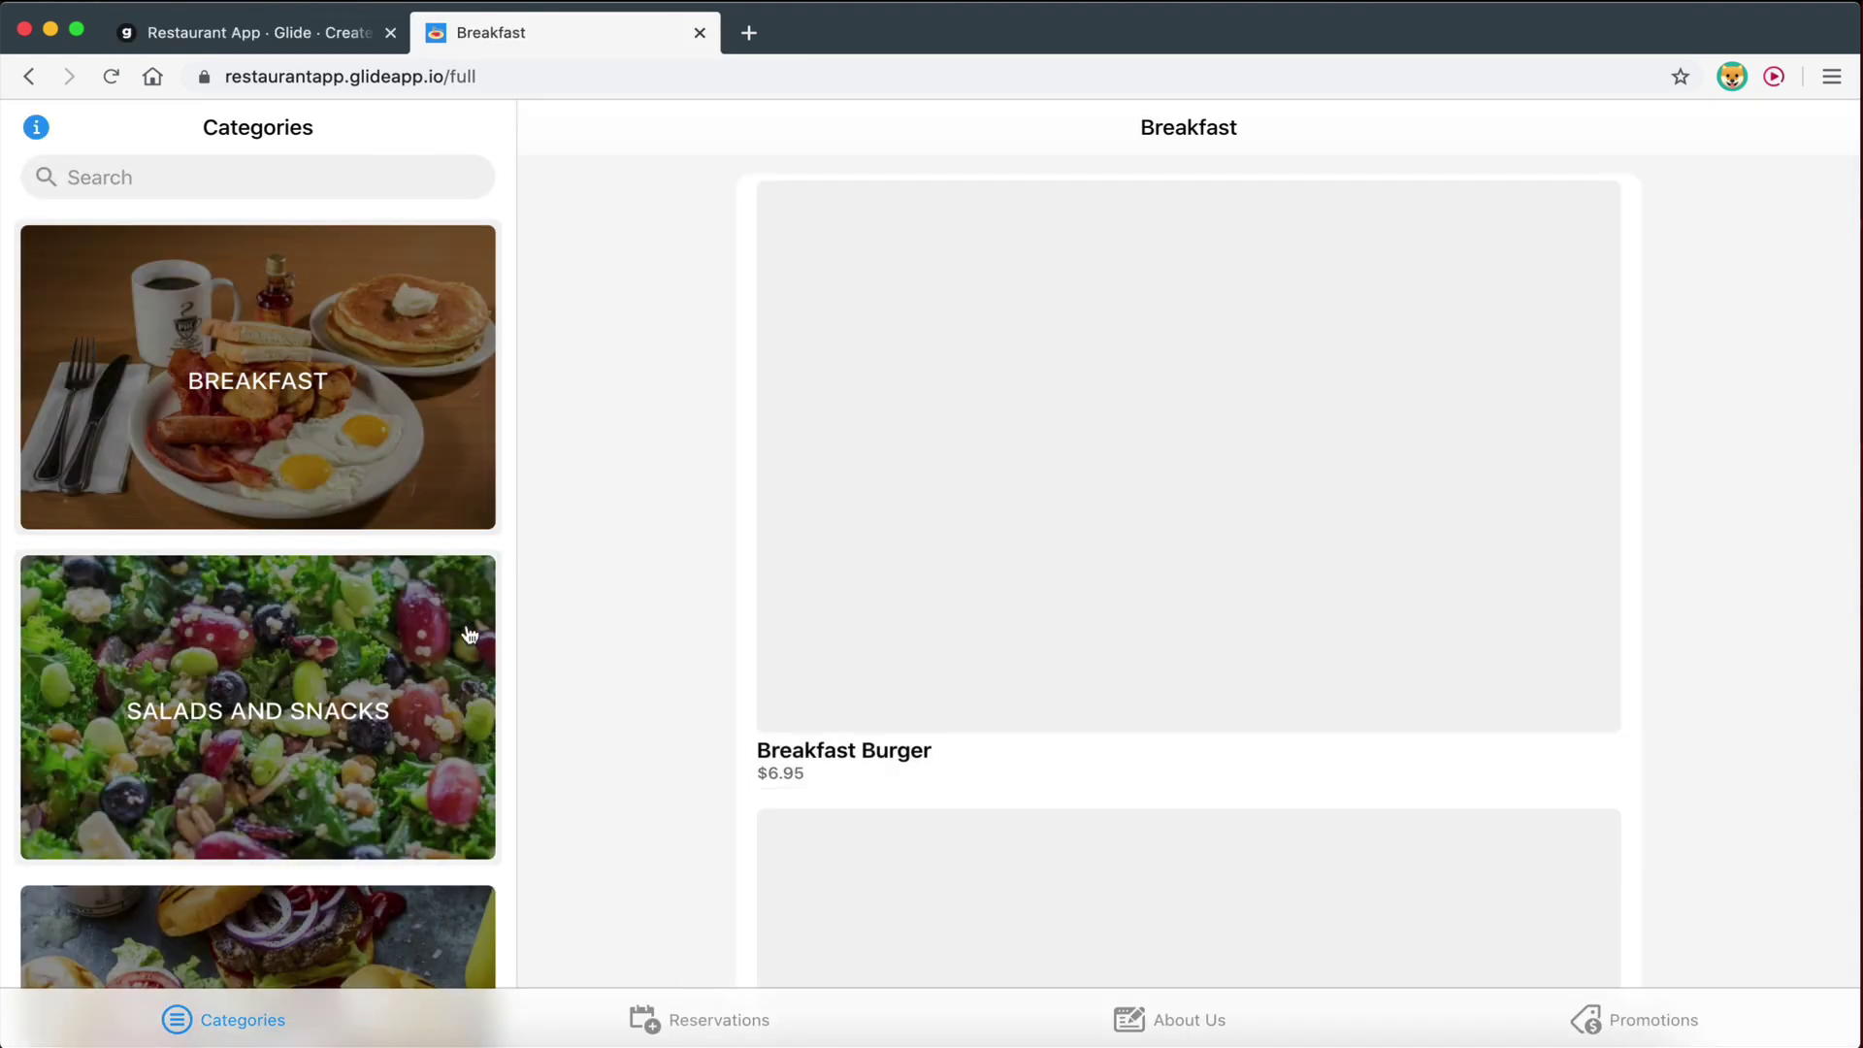
Review the Reservations, About Us and Promotions tabs in the fullscreen app and return to Categories.
{"action": "scroll", "coordinate": [870, 697], "scroll_direction": "down", "scroll_amount": 5}
{"action": "scroll", "coordinate": [870, 697], "scroll_direction": "up", "scroll_amount": 5}
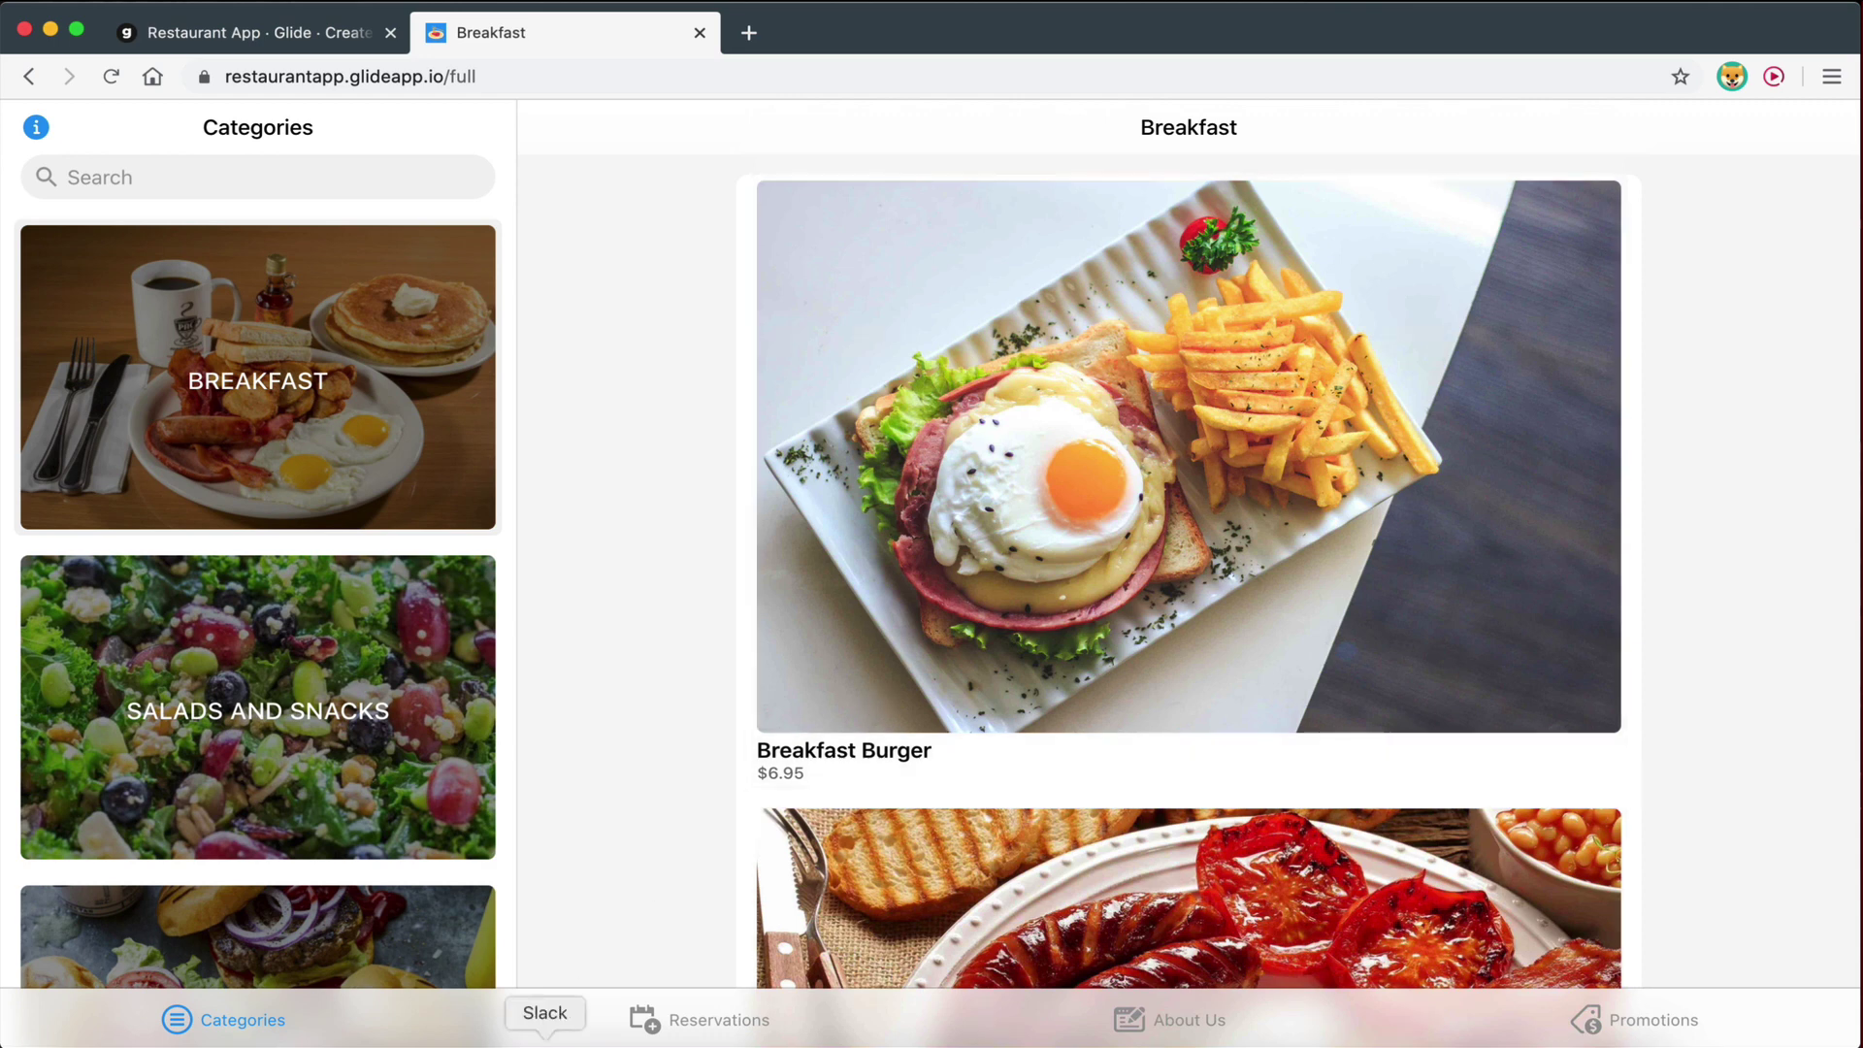
{"action": "left_click", "coordinate": [715, 1014]}
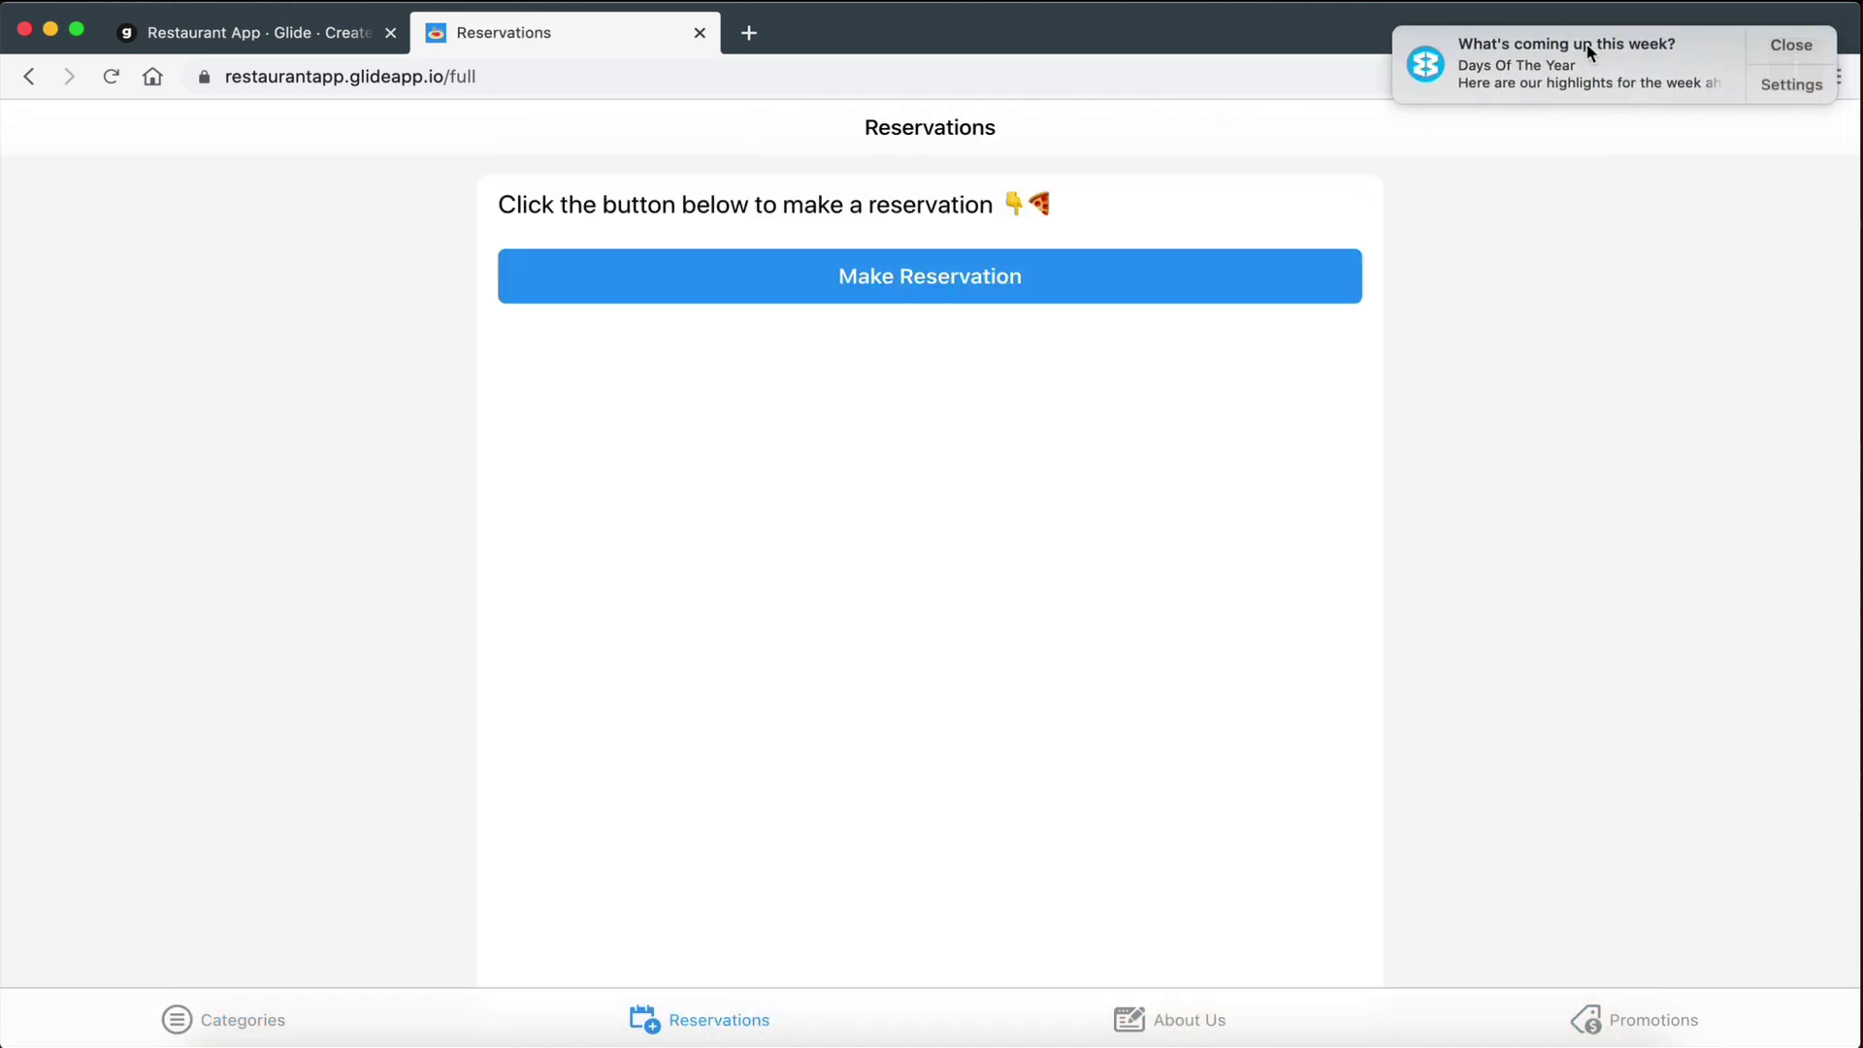
{"action": "left_click", "coordinate": [1213, 1016]}
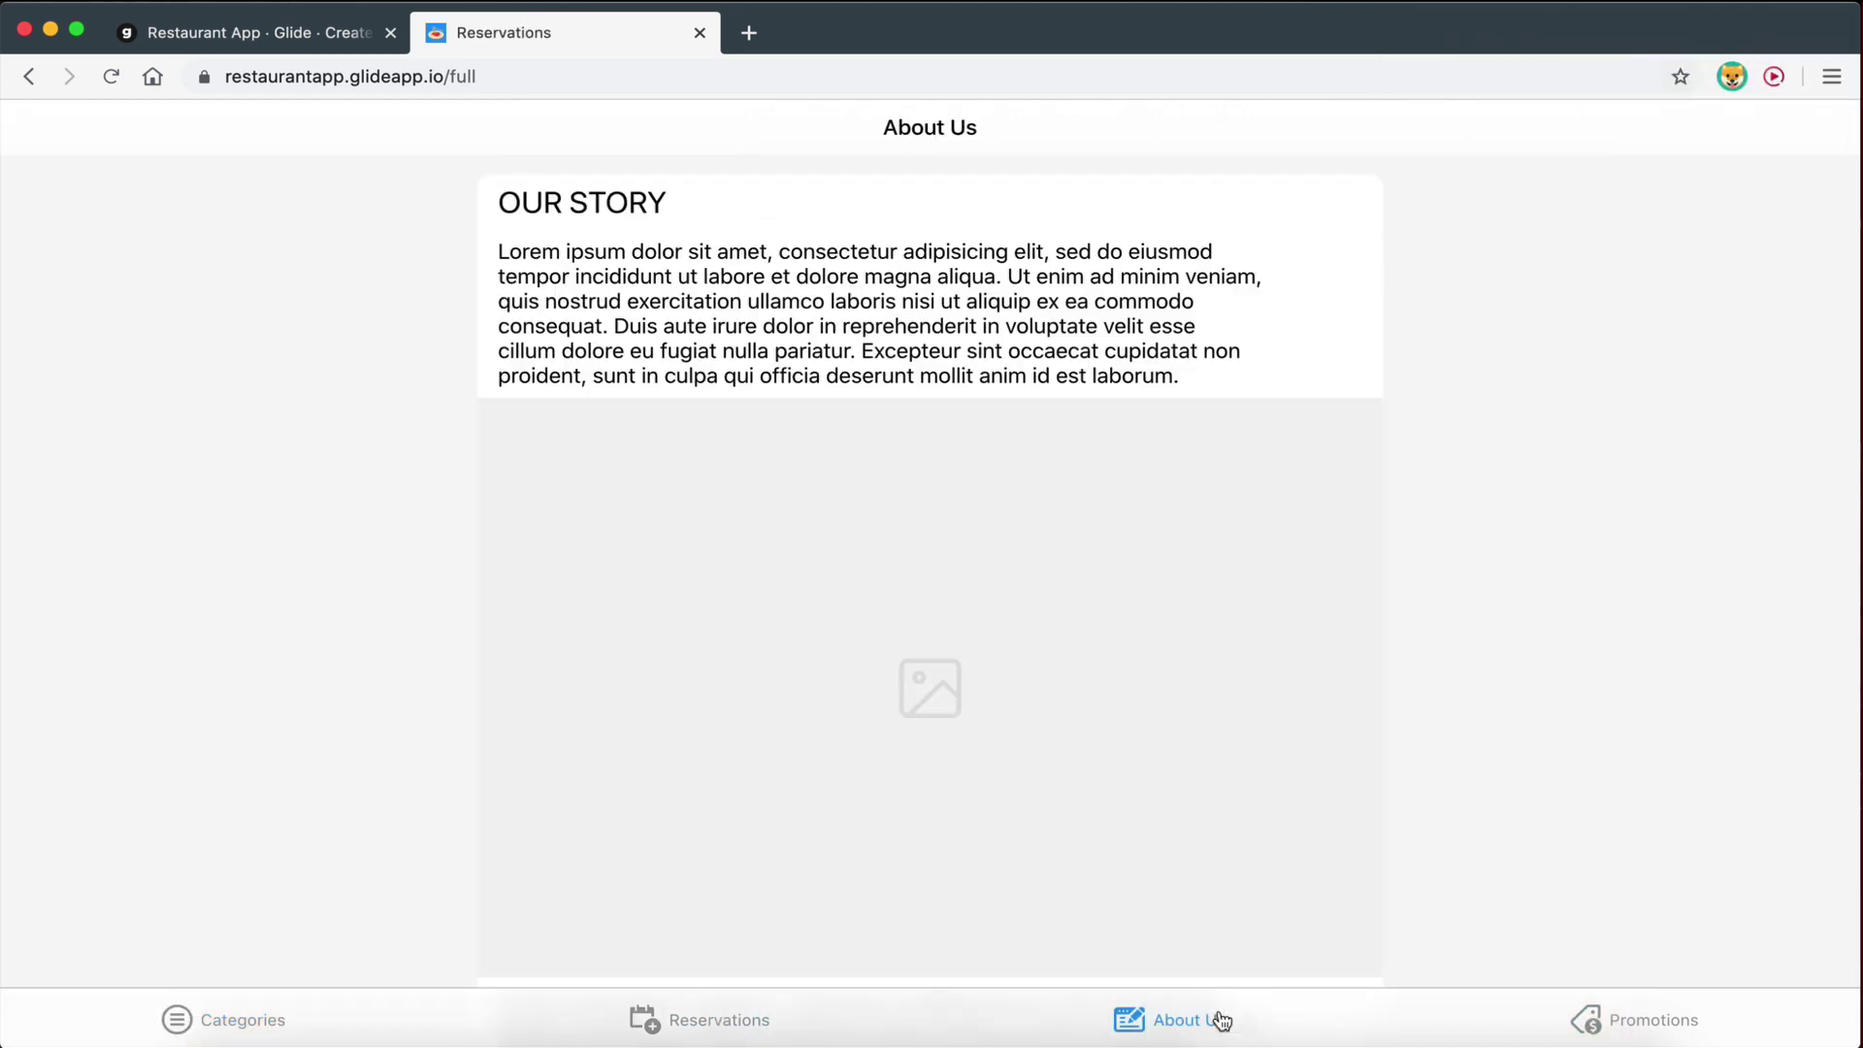
{"action": "left_click", "coordinate": [1664, 1014]}
{"action": "left_click", "coordinate": [1214, 1024]}
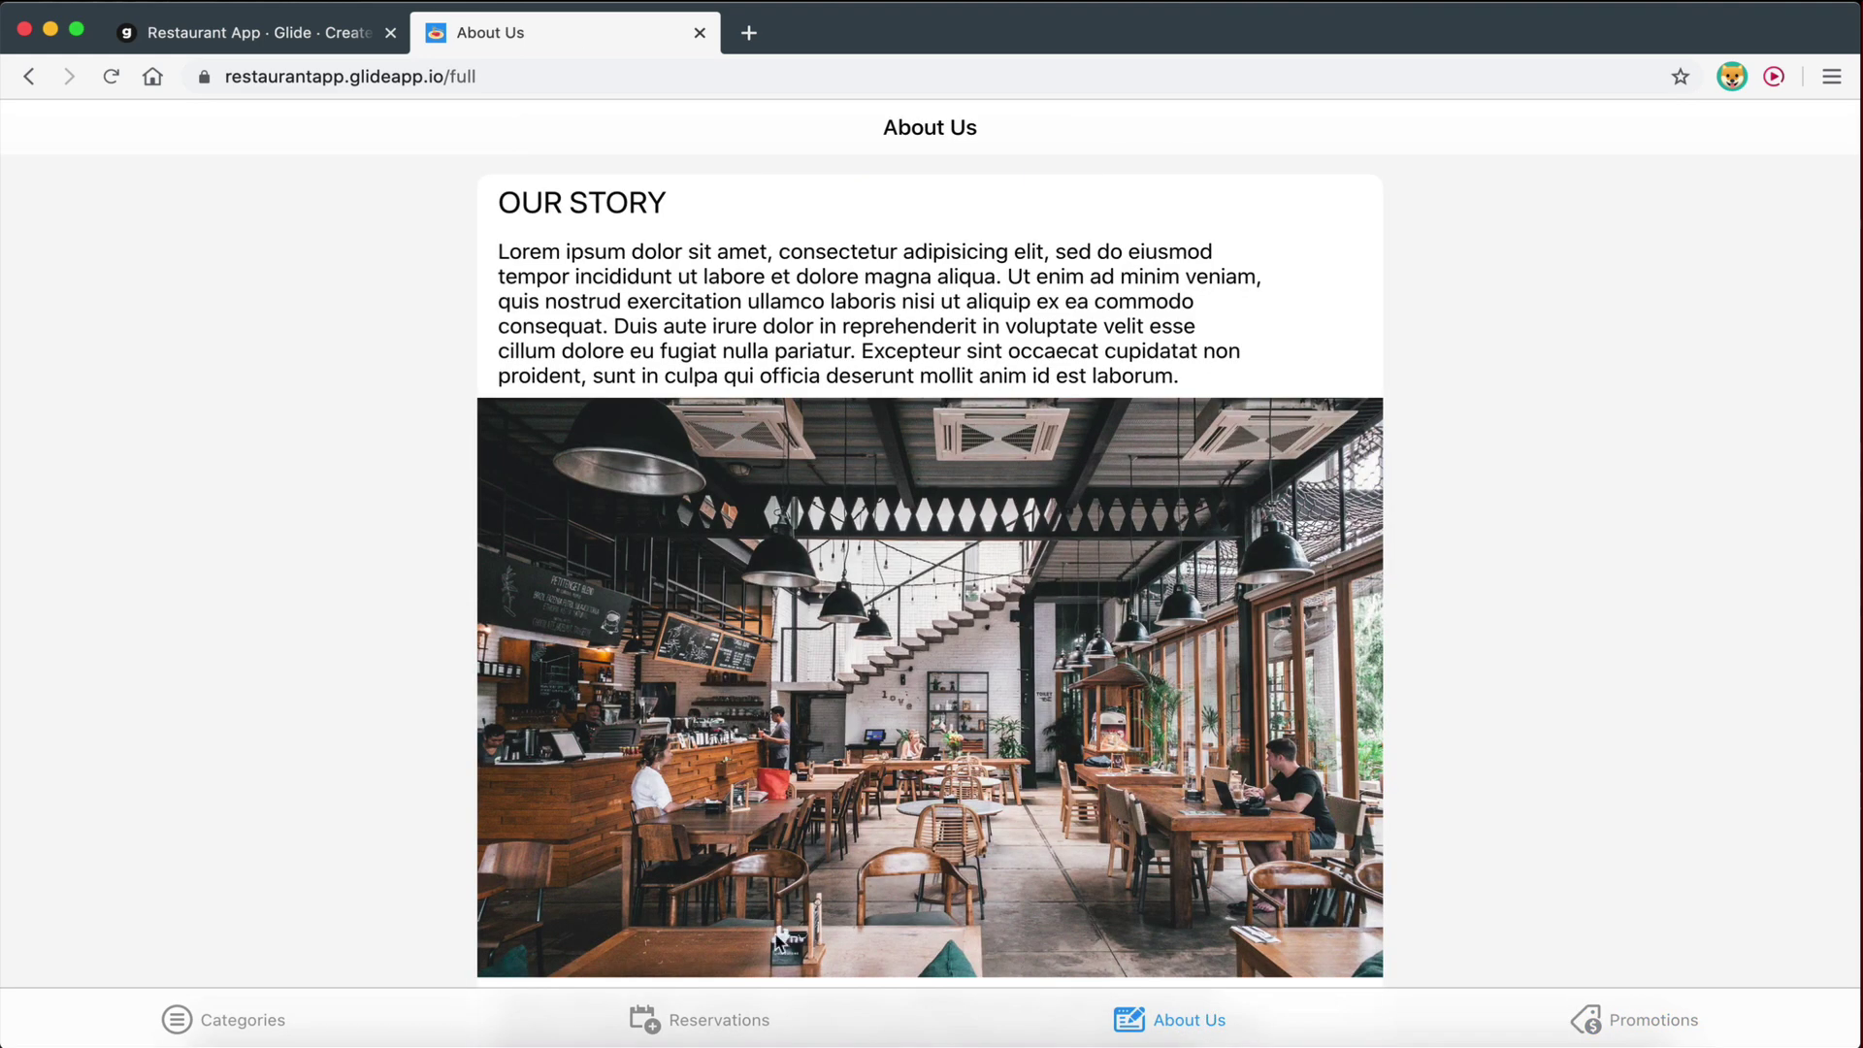
{"action": "left_click", "coordinate": [675, 1017]}
{"action": "left_click", "coordinate": [263, 1016]}
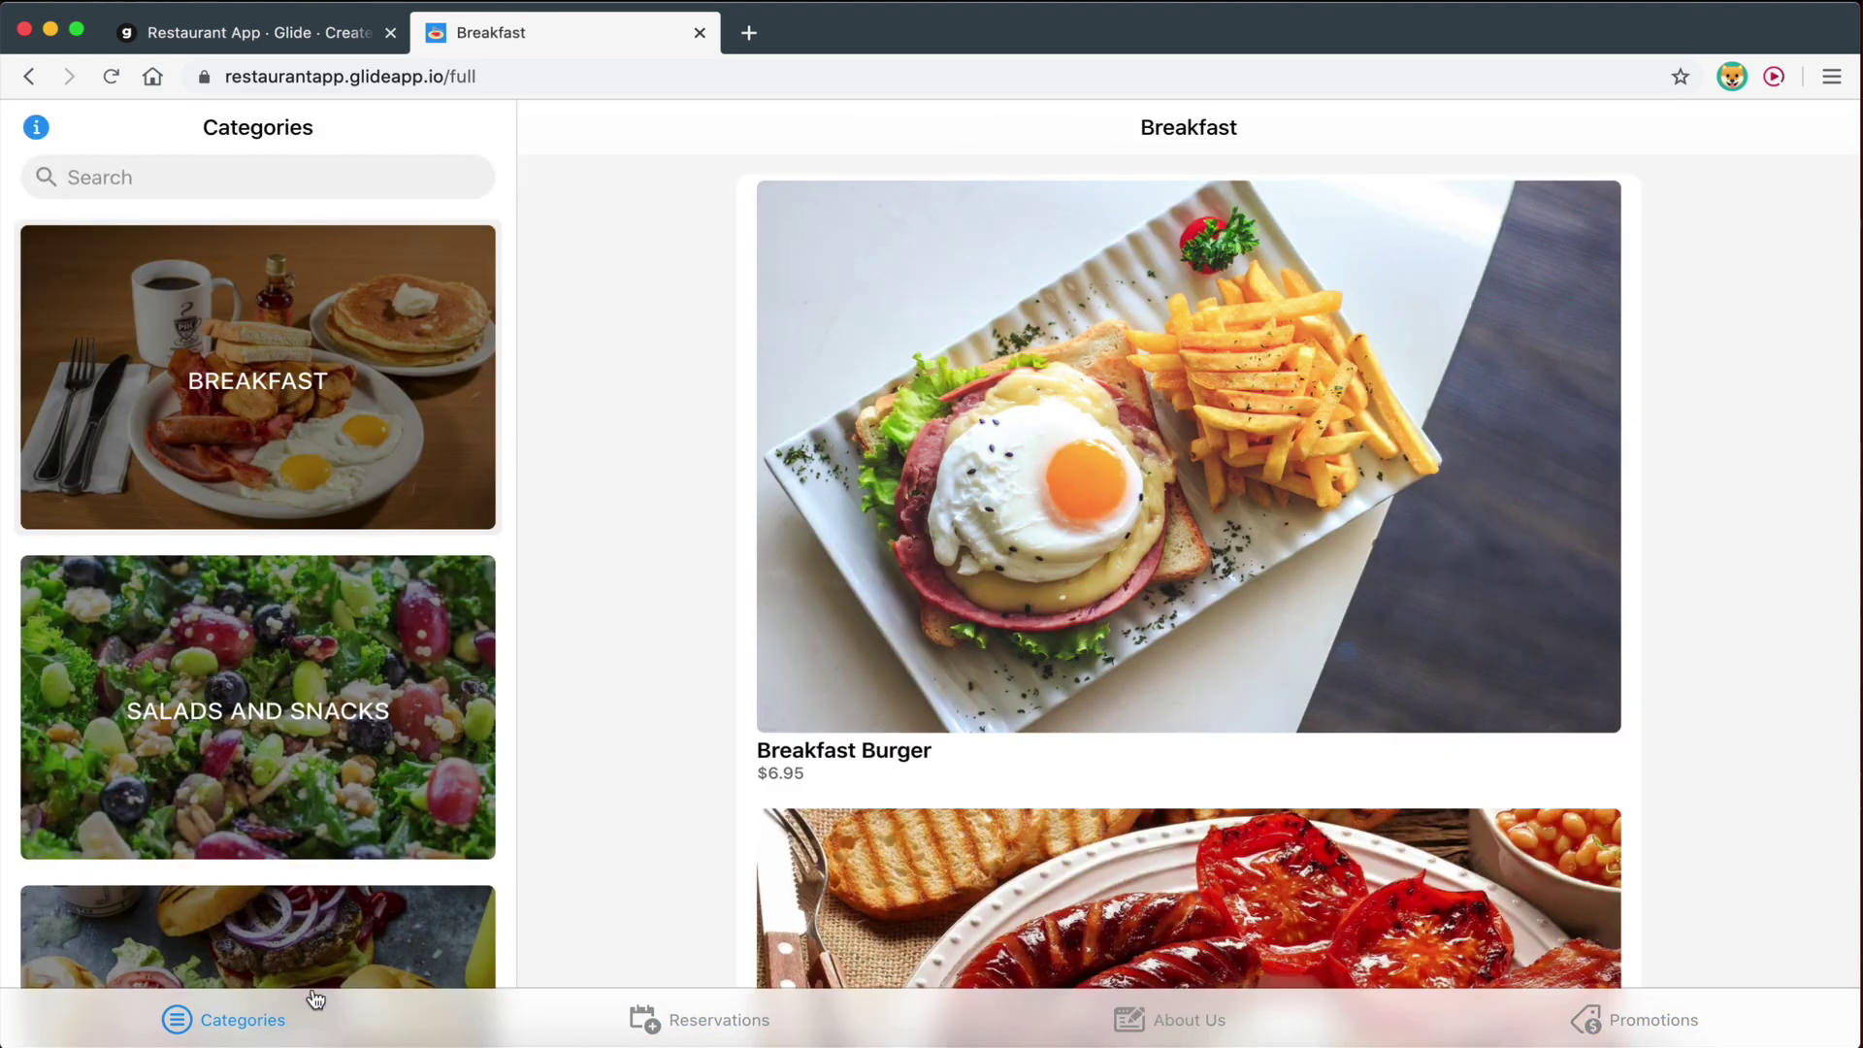
Look through the Breakfast items in the fullscreen app, and close the published app to return to the Glide editor.
{"action": "scroll", "coordinate": [257, 582], "scroll_direction": "down", "scroll_amount": 5}
{"action": "scroll", "coordinate": [257, 583], "scroll_direction": "up", "scroll_amount": 5}
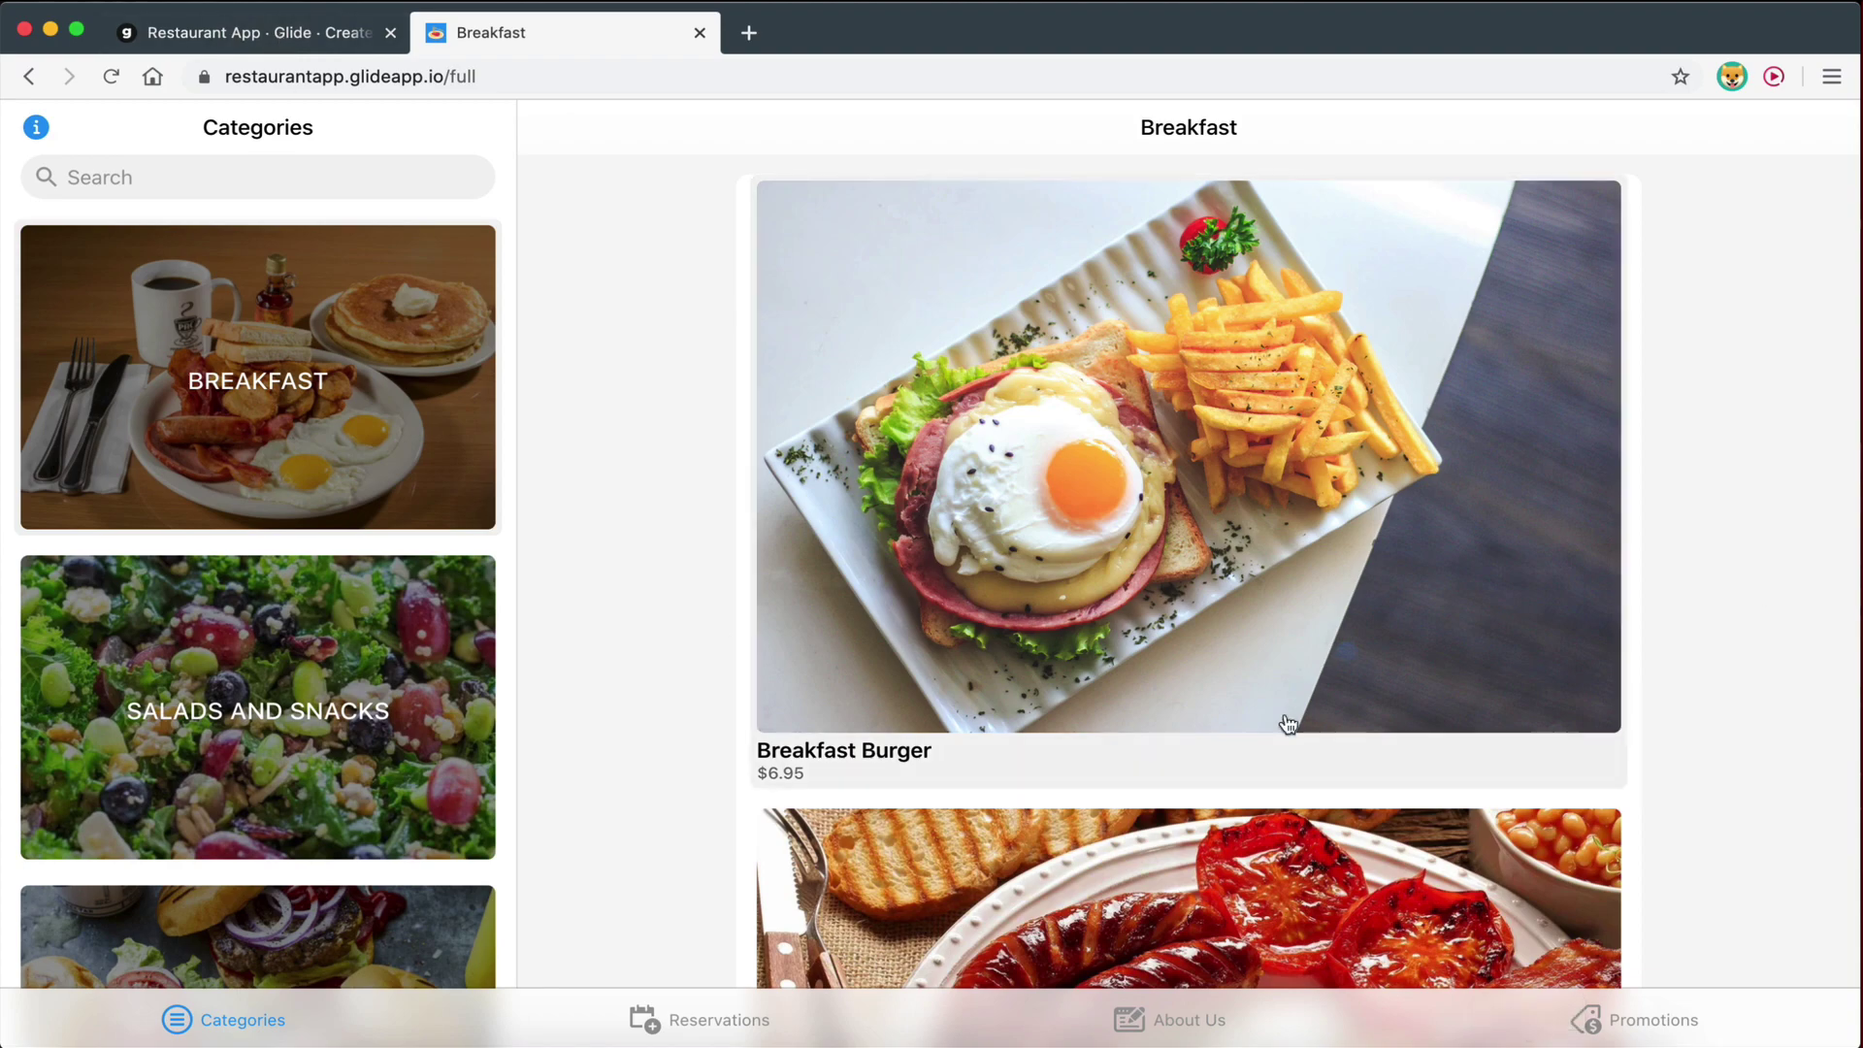
{"action": "scroll", "coordinate": [1271, 689], "scroll_direction": "down", "scroll_amount": 5}
{"action": "scroll", "coordinate": [1271, 689], "scroll_direction": "up", "scroll_amount": 5}
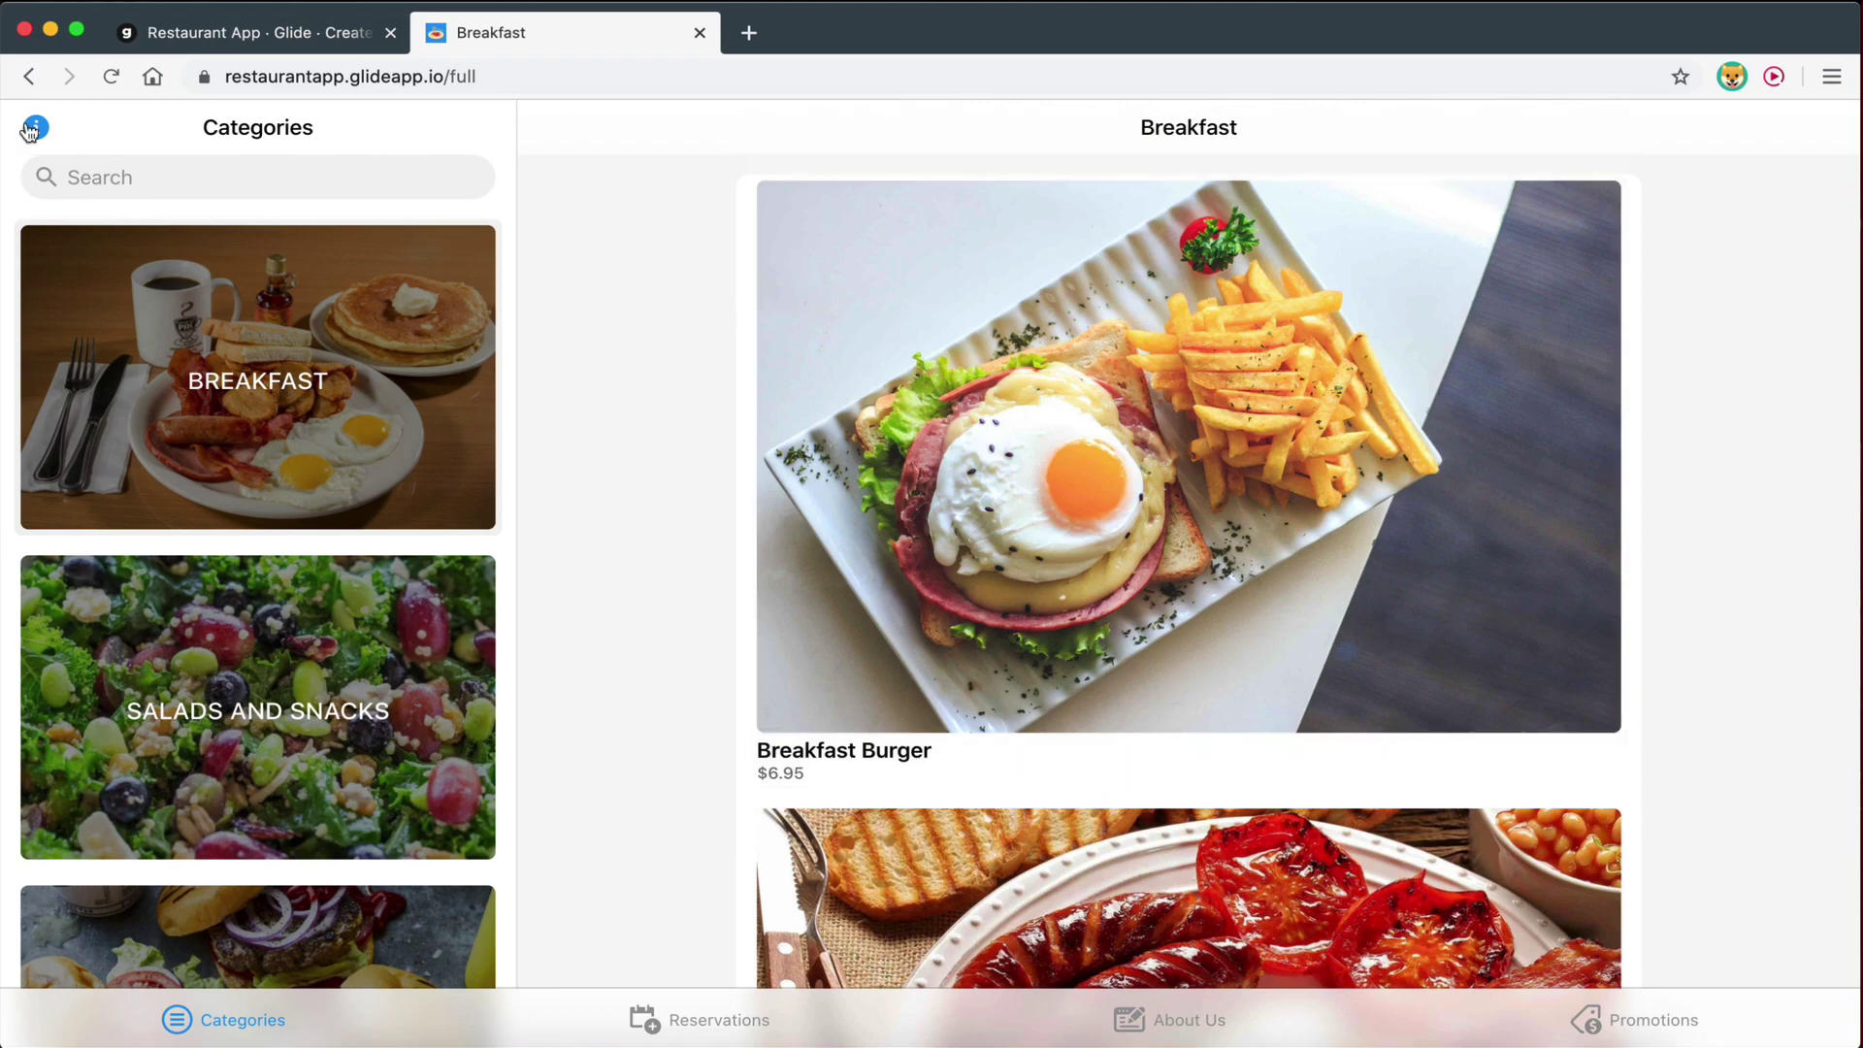
{"action": "scroll", "coordinate": [1172, 501], "scroll_direction": "down", "scroll_amount": 5}
{"action": "scroll", "coordinate": [1173, 502], "scroll_direction": "up", "scroll_amount": 5}
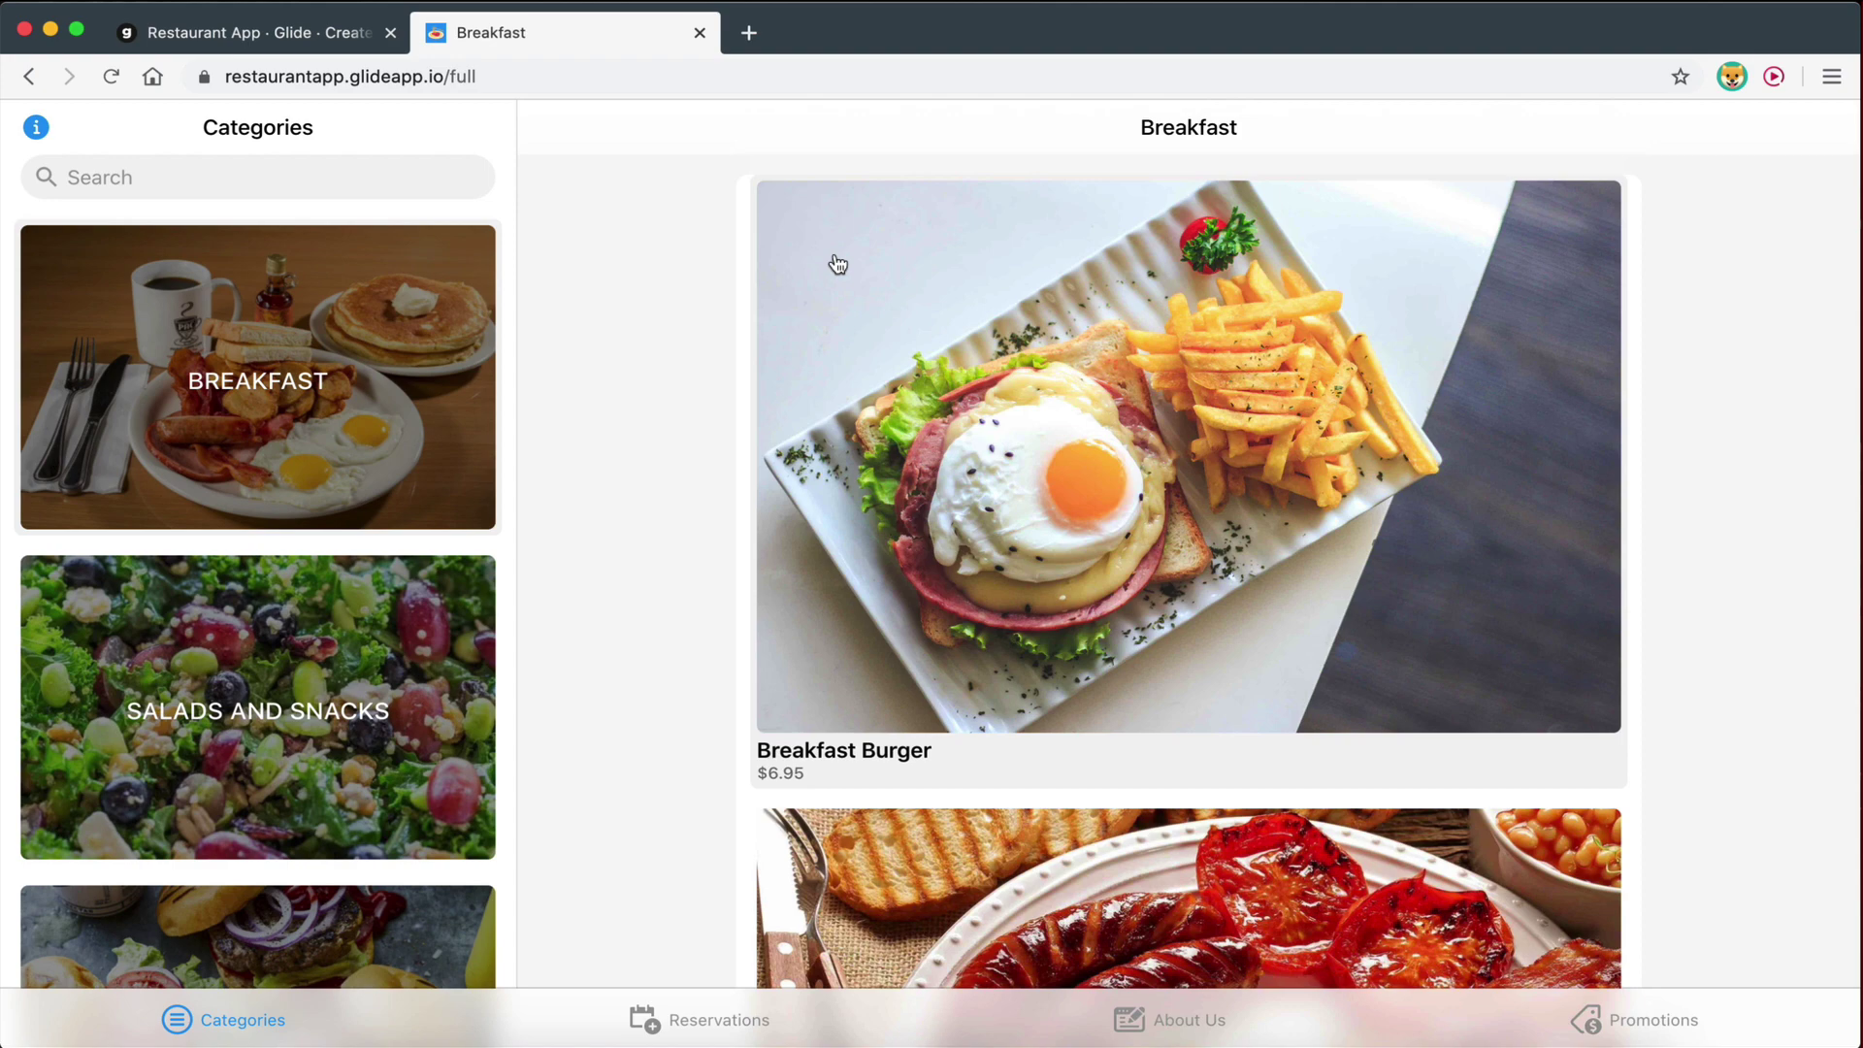
{"action": "left_click", "coordinate": [1005, 390]}
{"action": "left_click", "coordinate": [575, 135]}
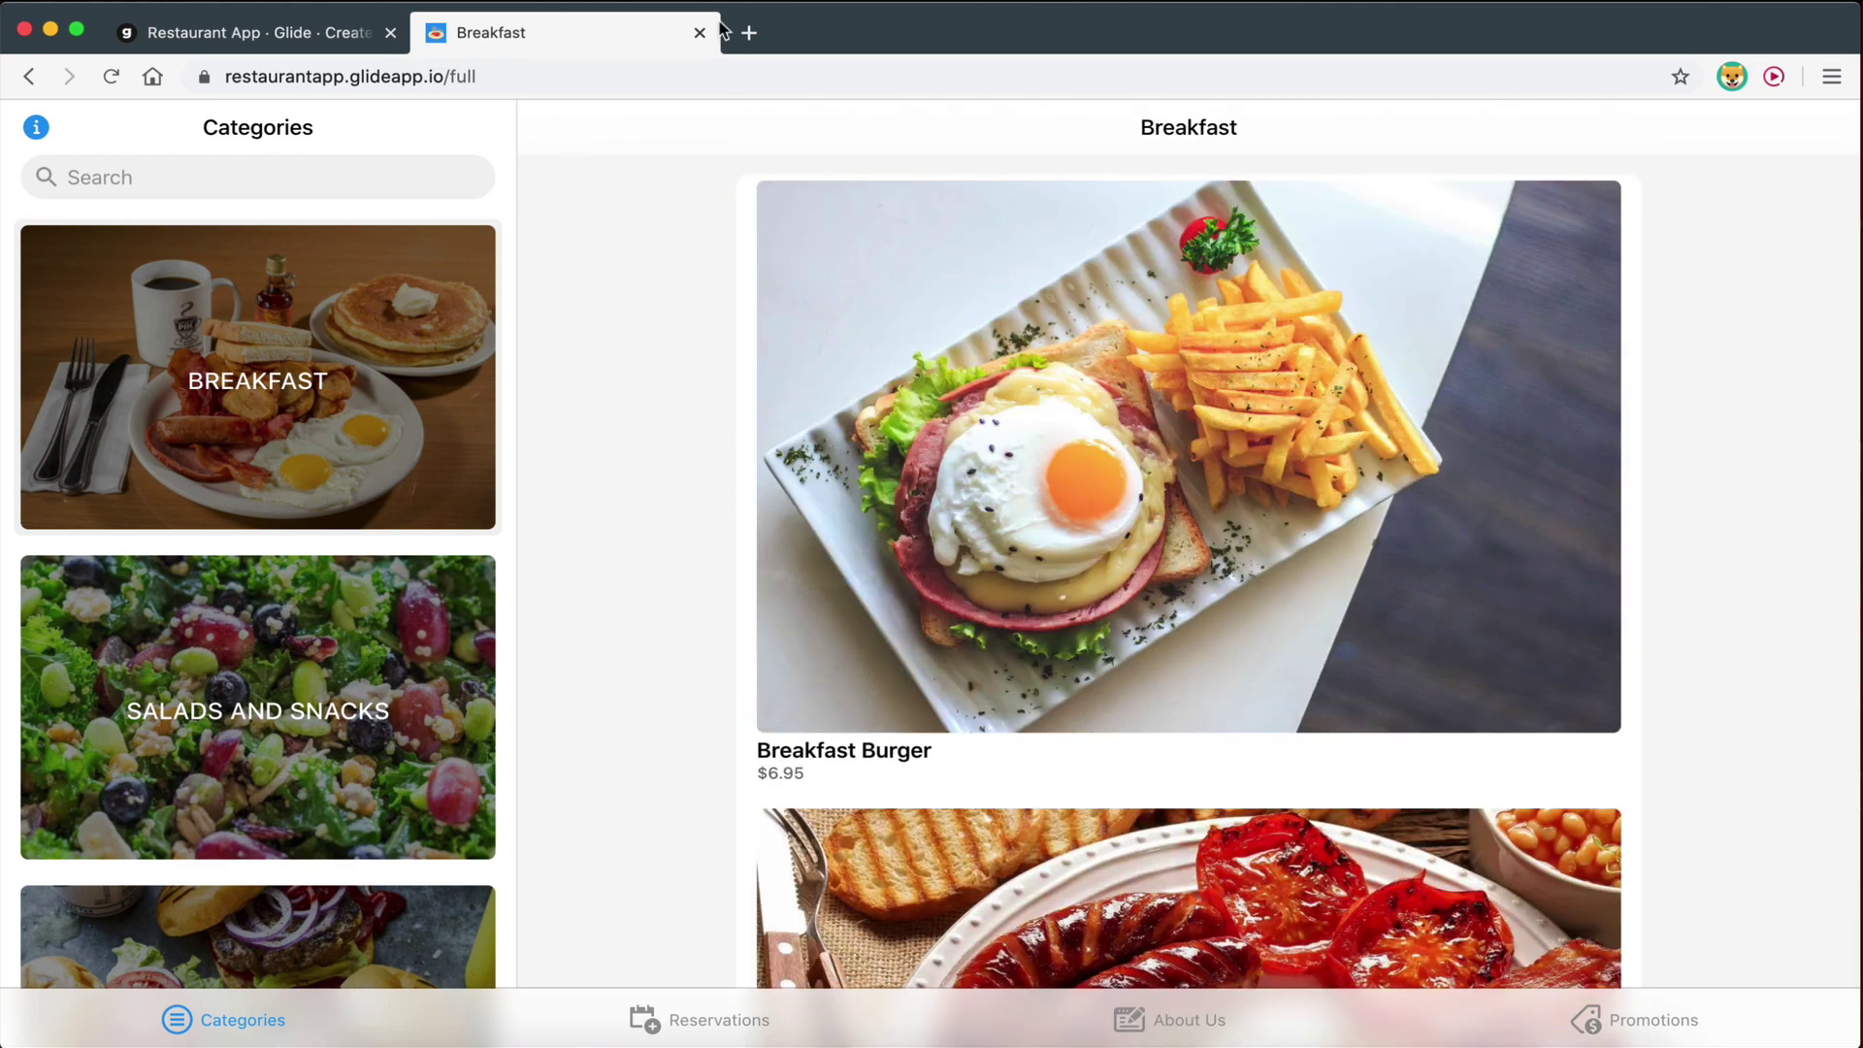
{"action": "left_click", "coordinate": [700, 34]}
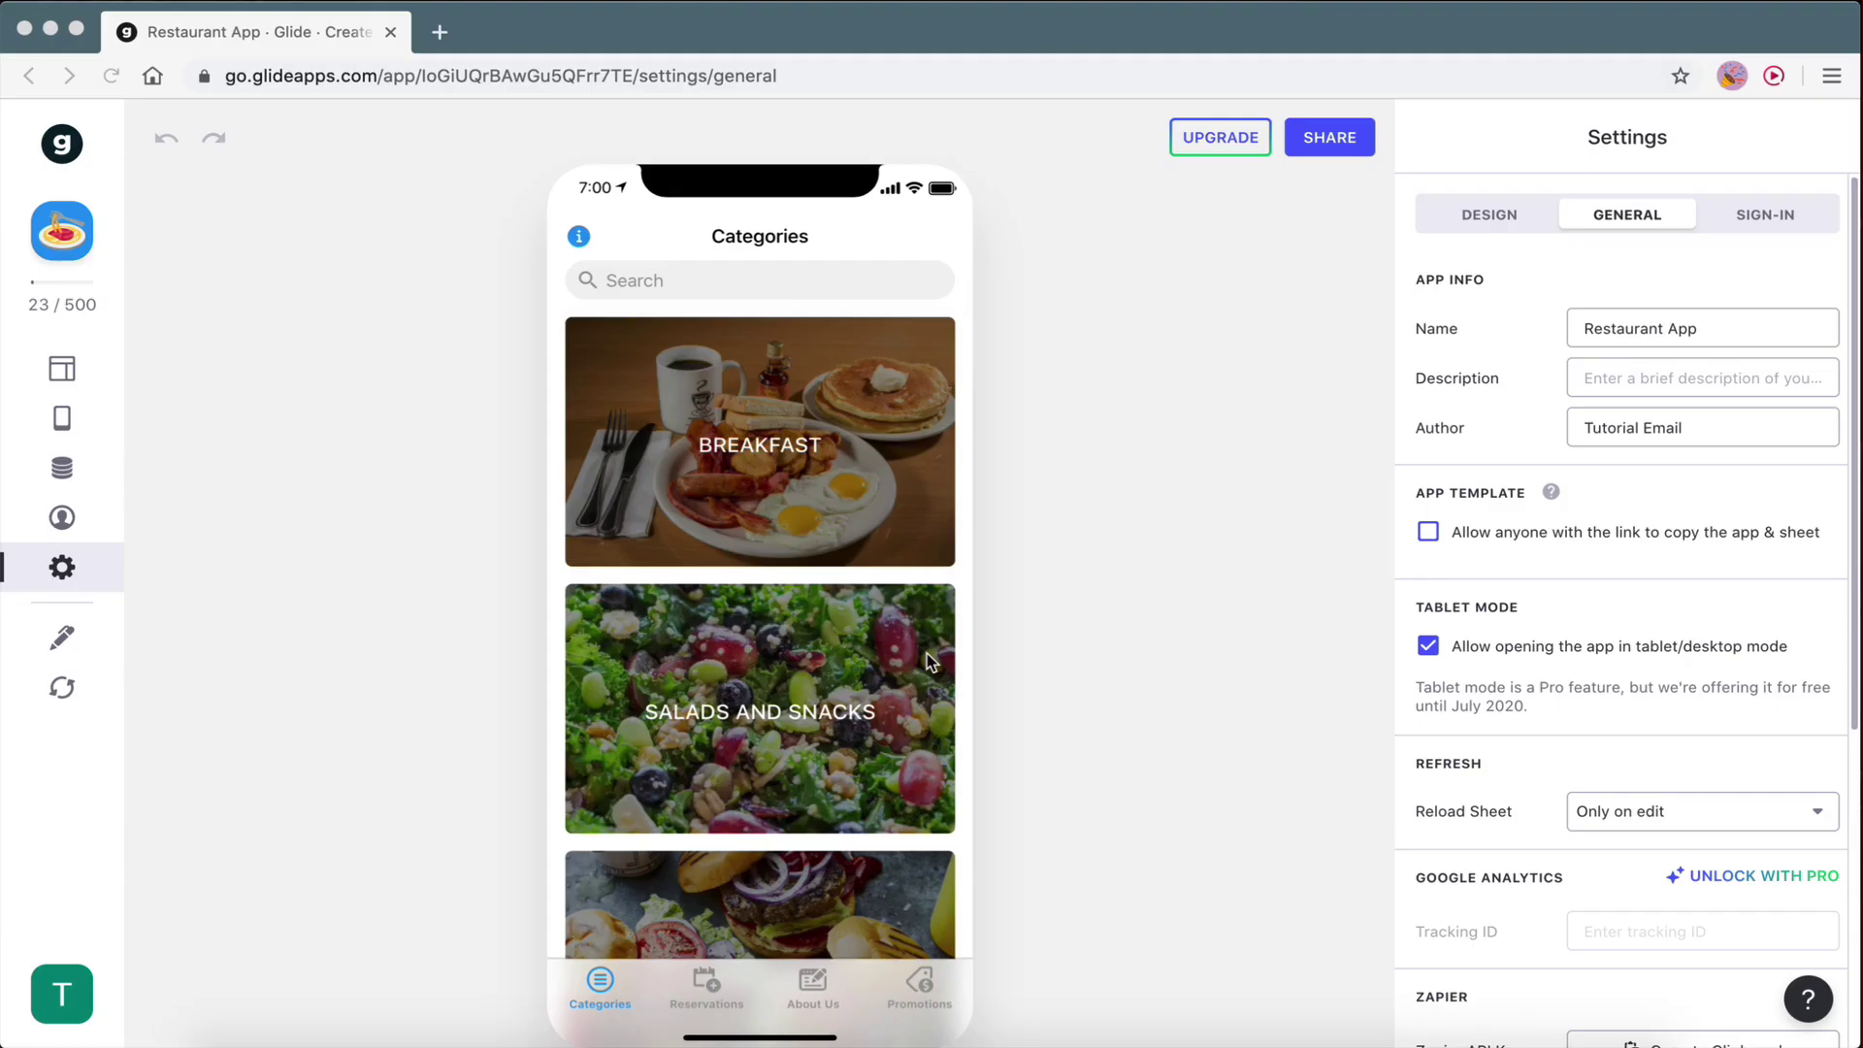